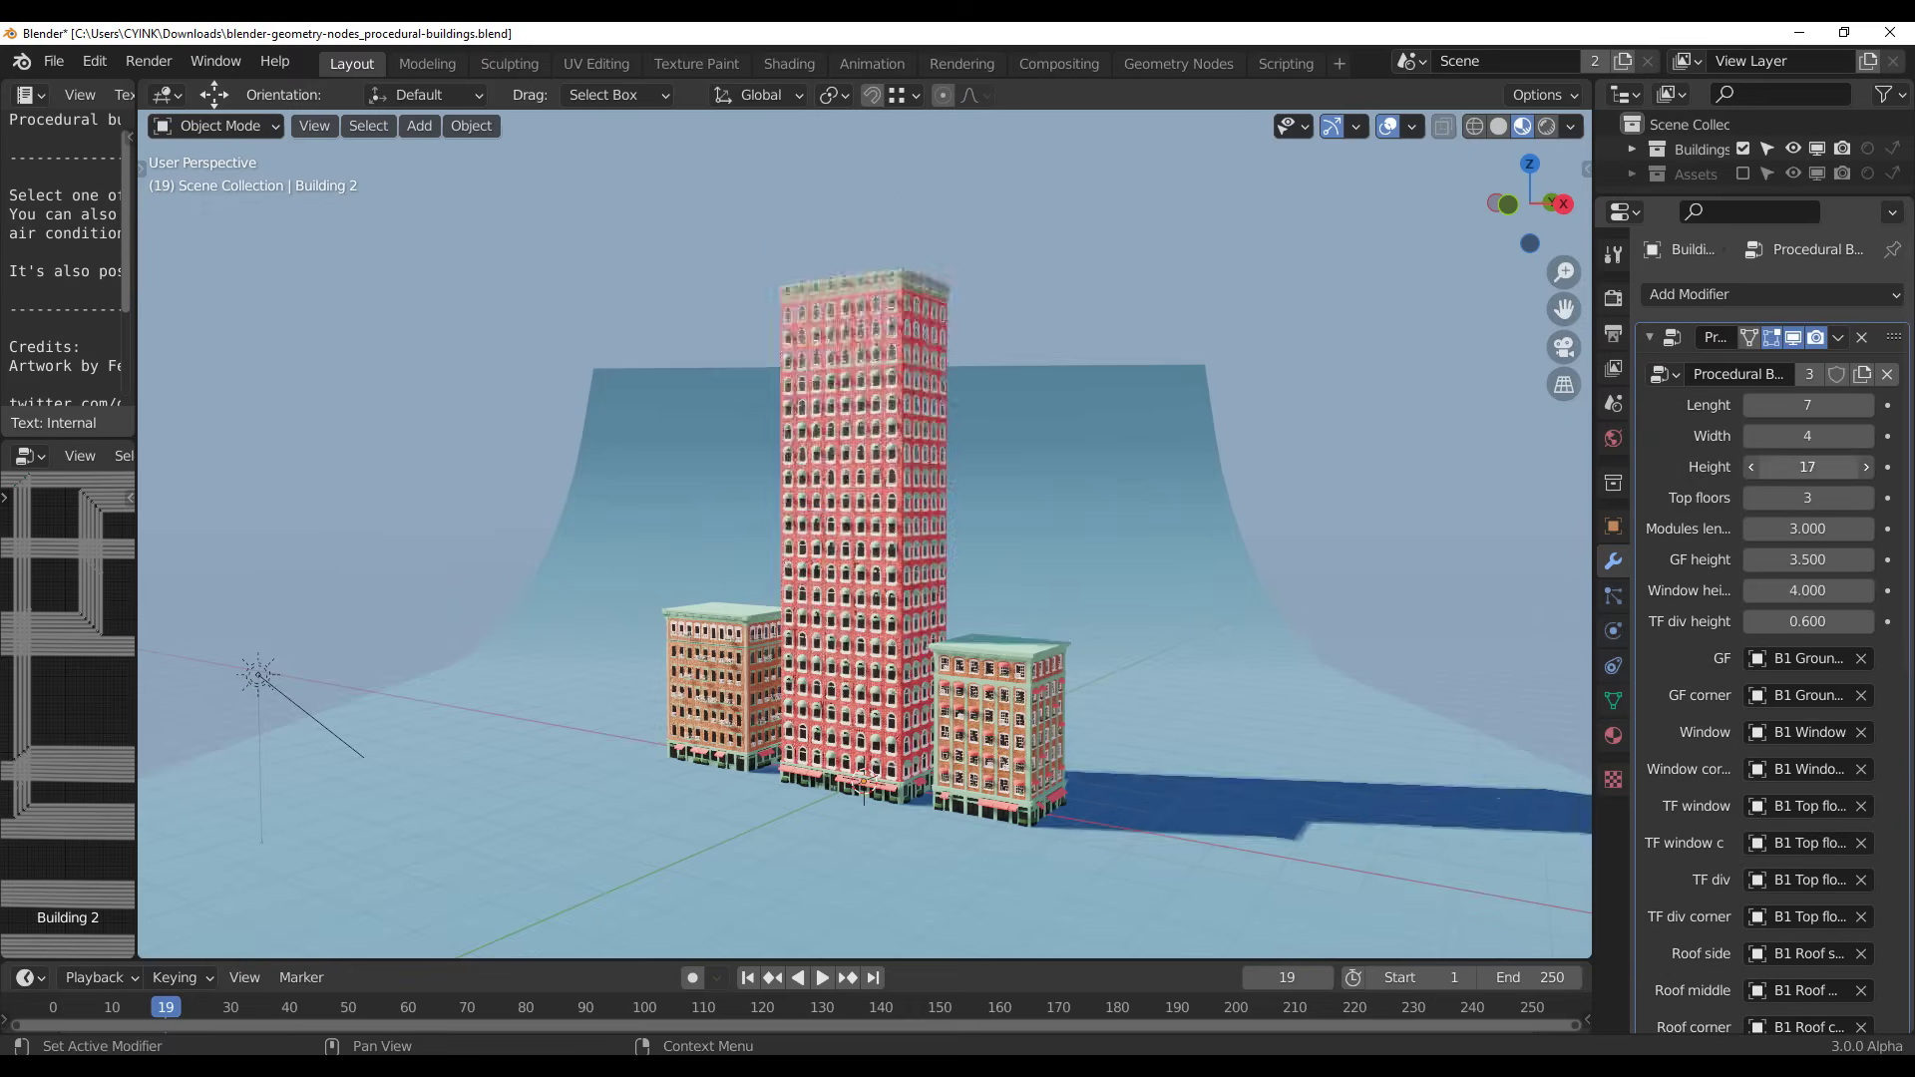
Adjust the middle red building's window height to 3.570 in its Procedural Building modifier
left_click_drag(1807, 591, 1815, 530)
scroll(969, 692, "up", 4)
scroll(971, 691, "down", 3)
left_click_drag(1811, 590, 1769, 590)
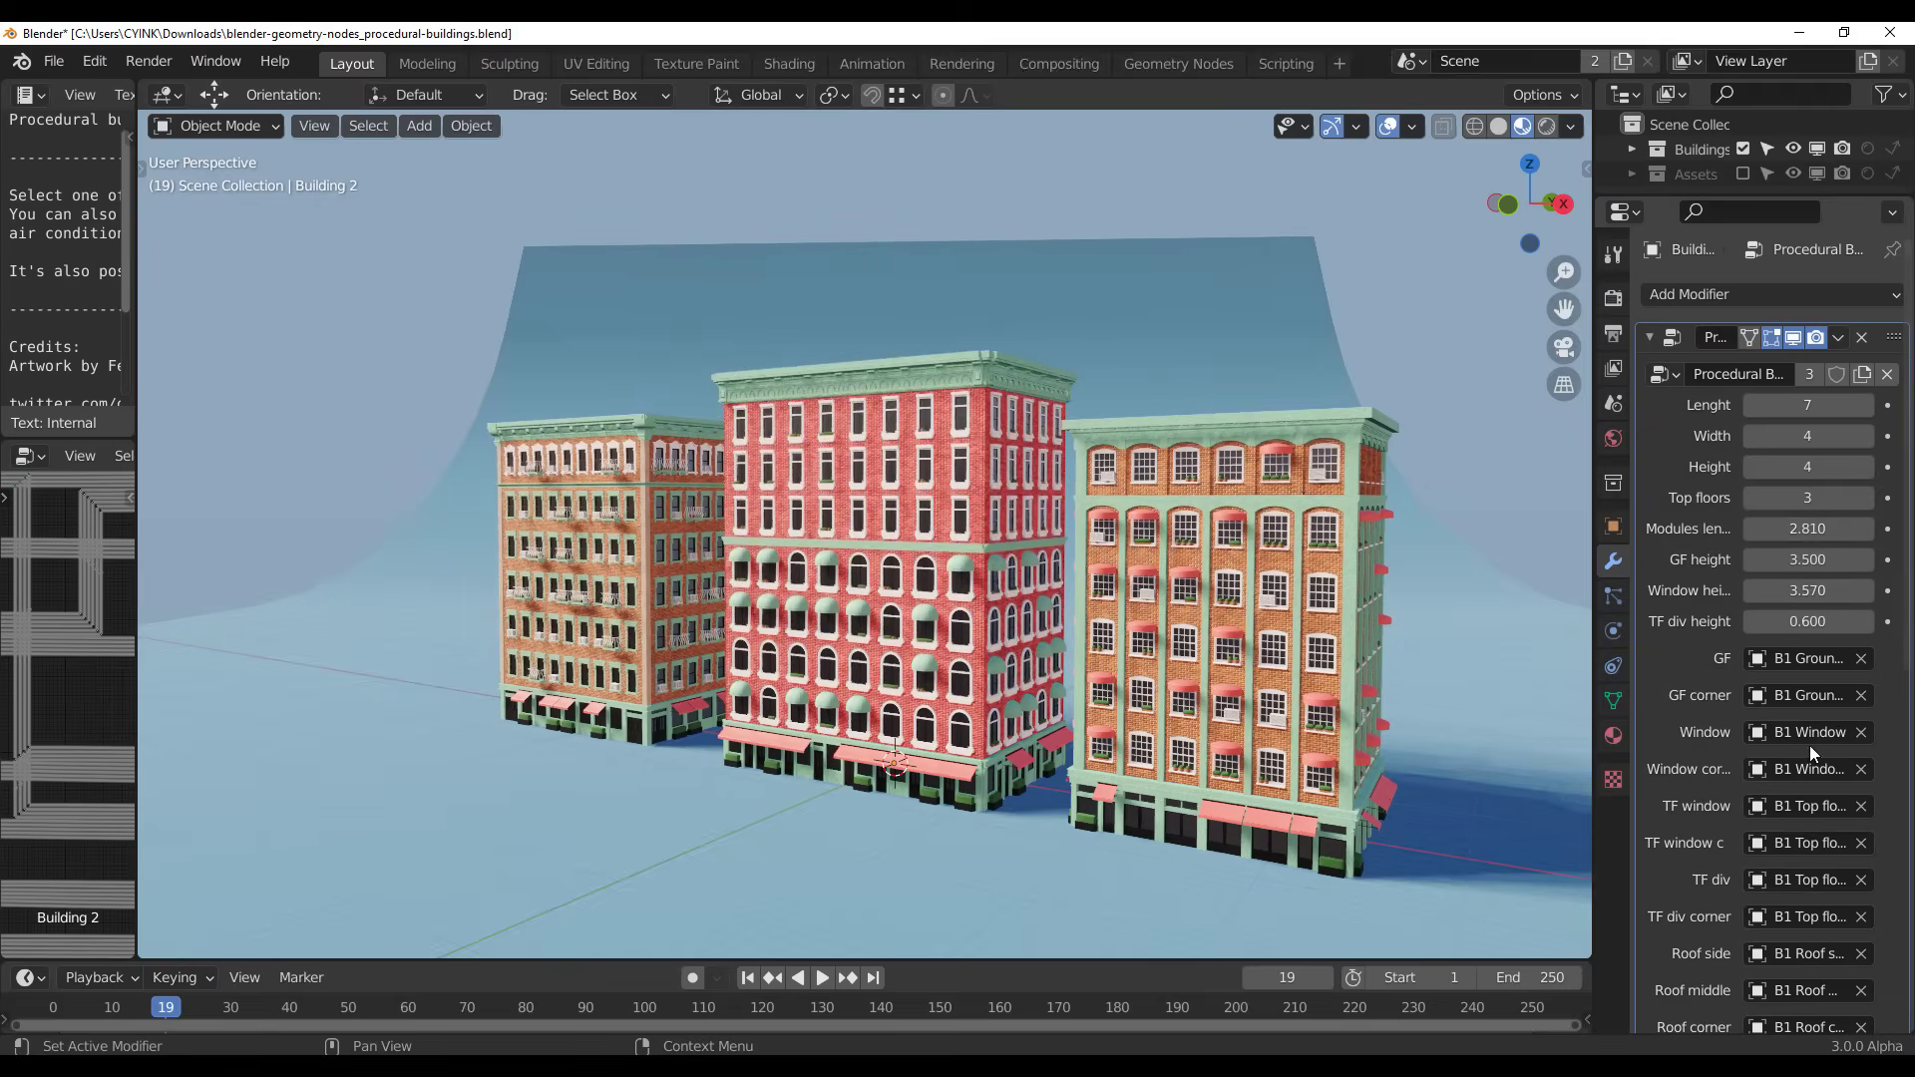
middle_click_drag(1369, 553, 1347, 612)
left_click(1672, 380)
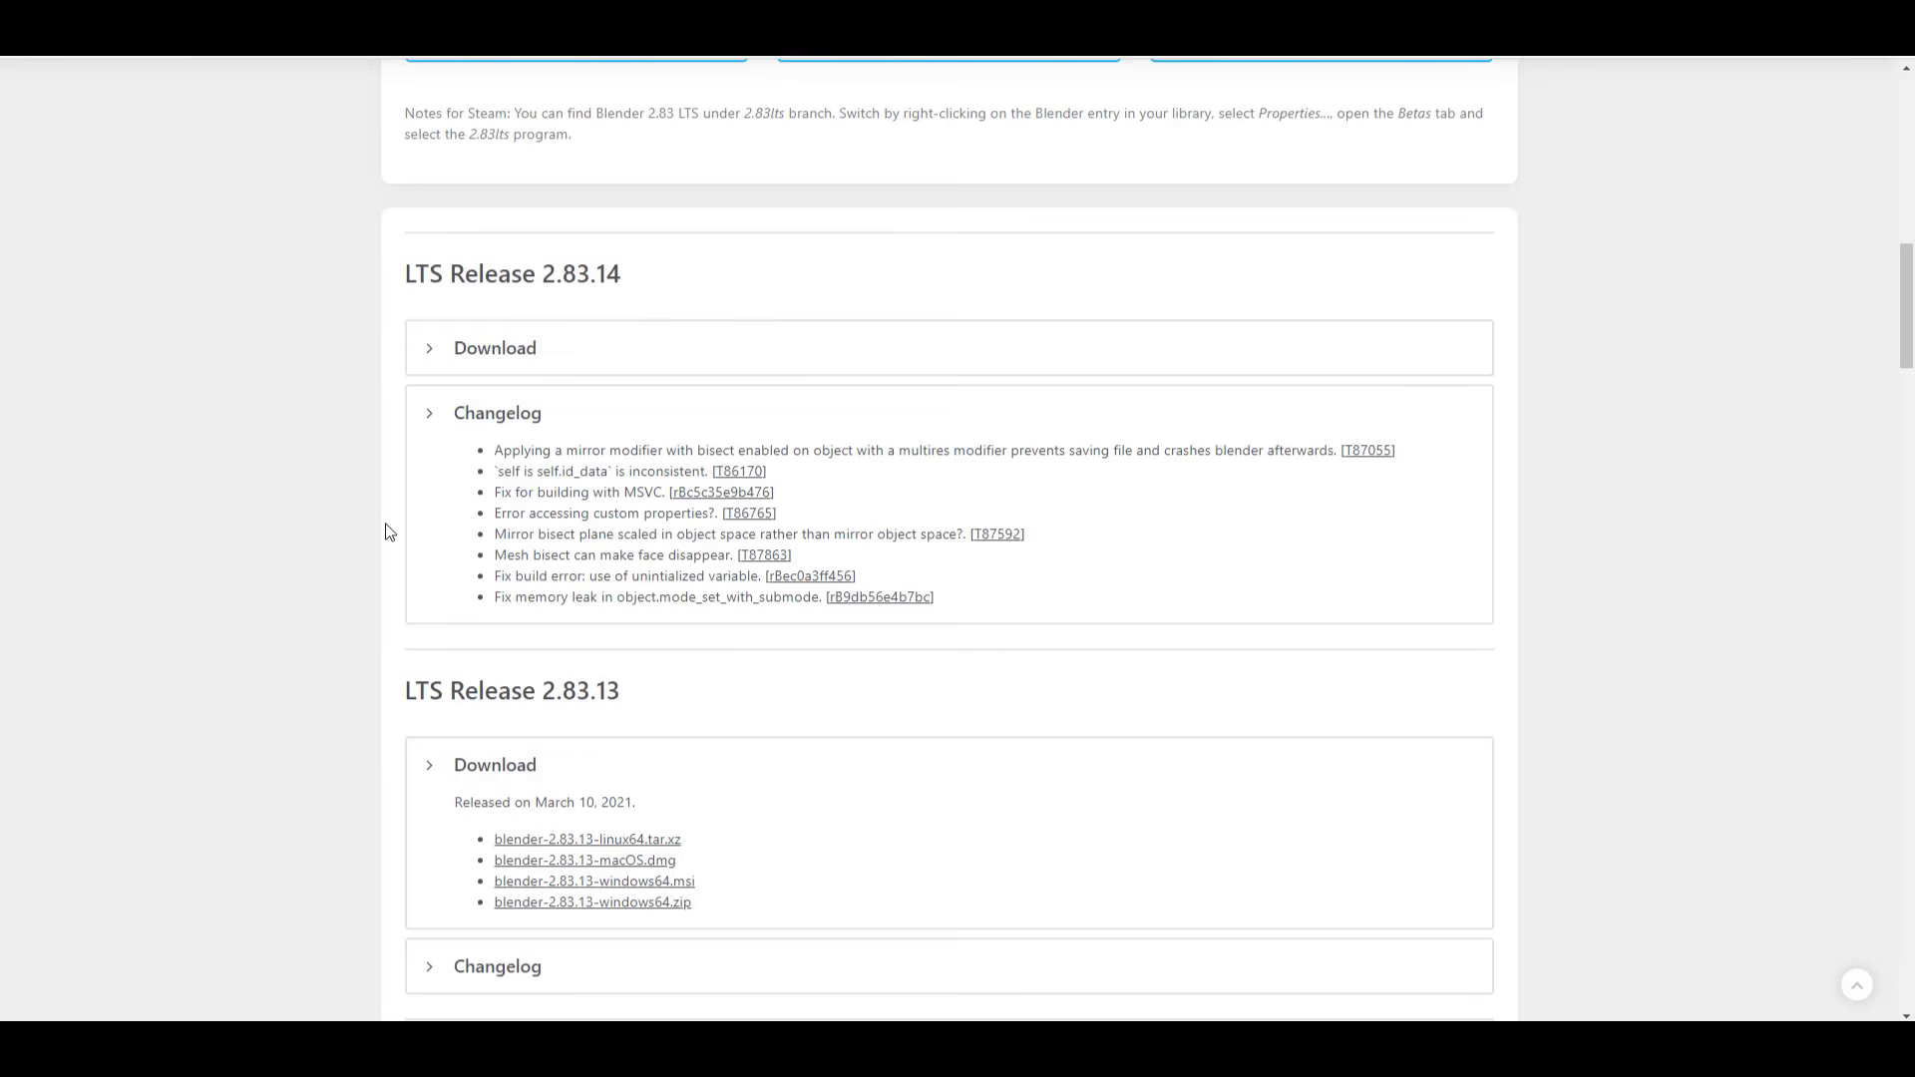
Examine the LTS release schedule and the Blender 2.83 LTS download options on the Blender website
scroll(701, 646, "up", 6)
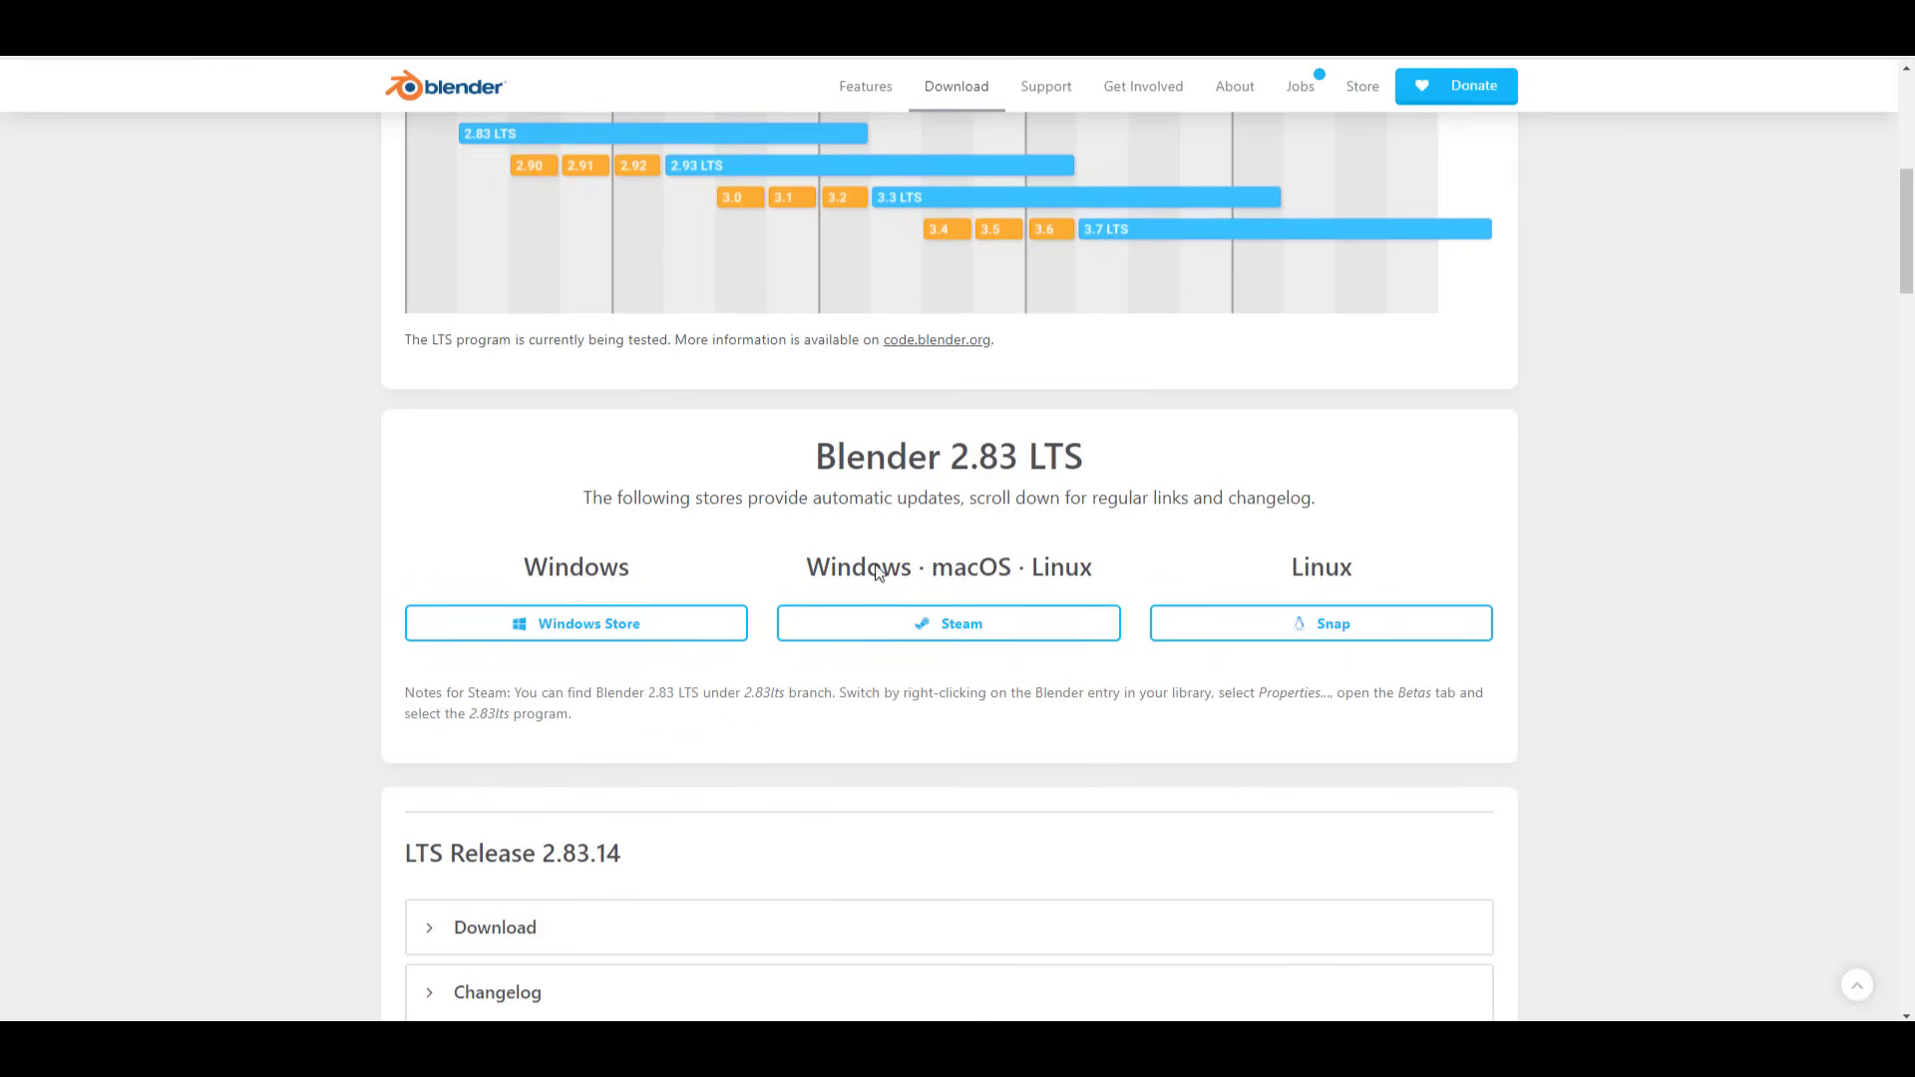
scroll(990, 690, "up", 4)
scroll(985, 689, "up", 2)
scroll(845, 685, "down", 12)
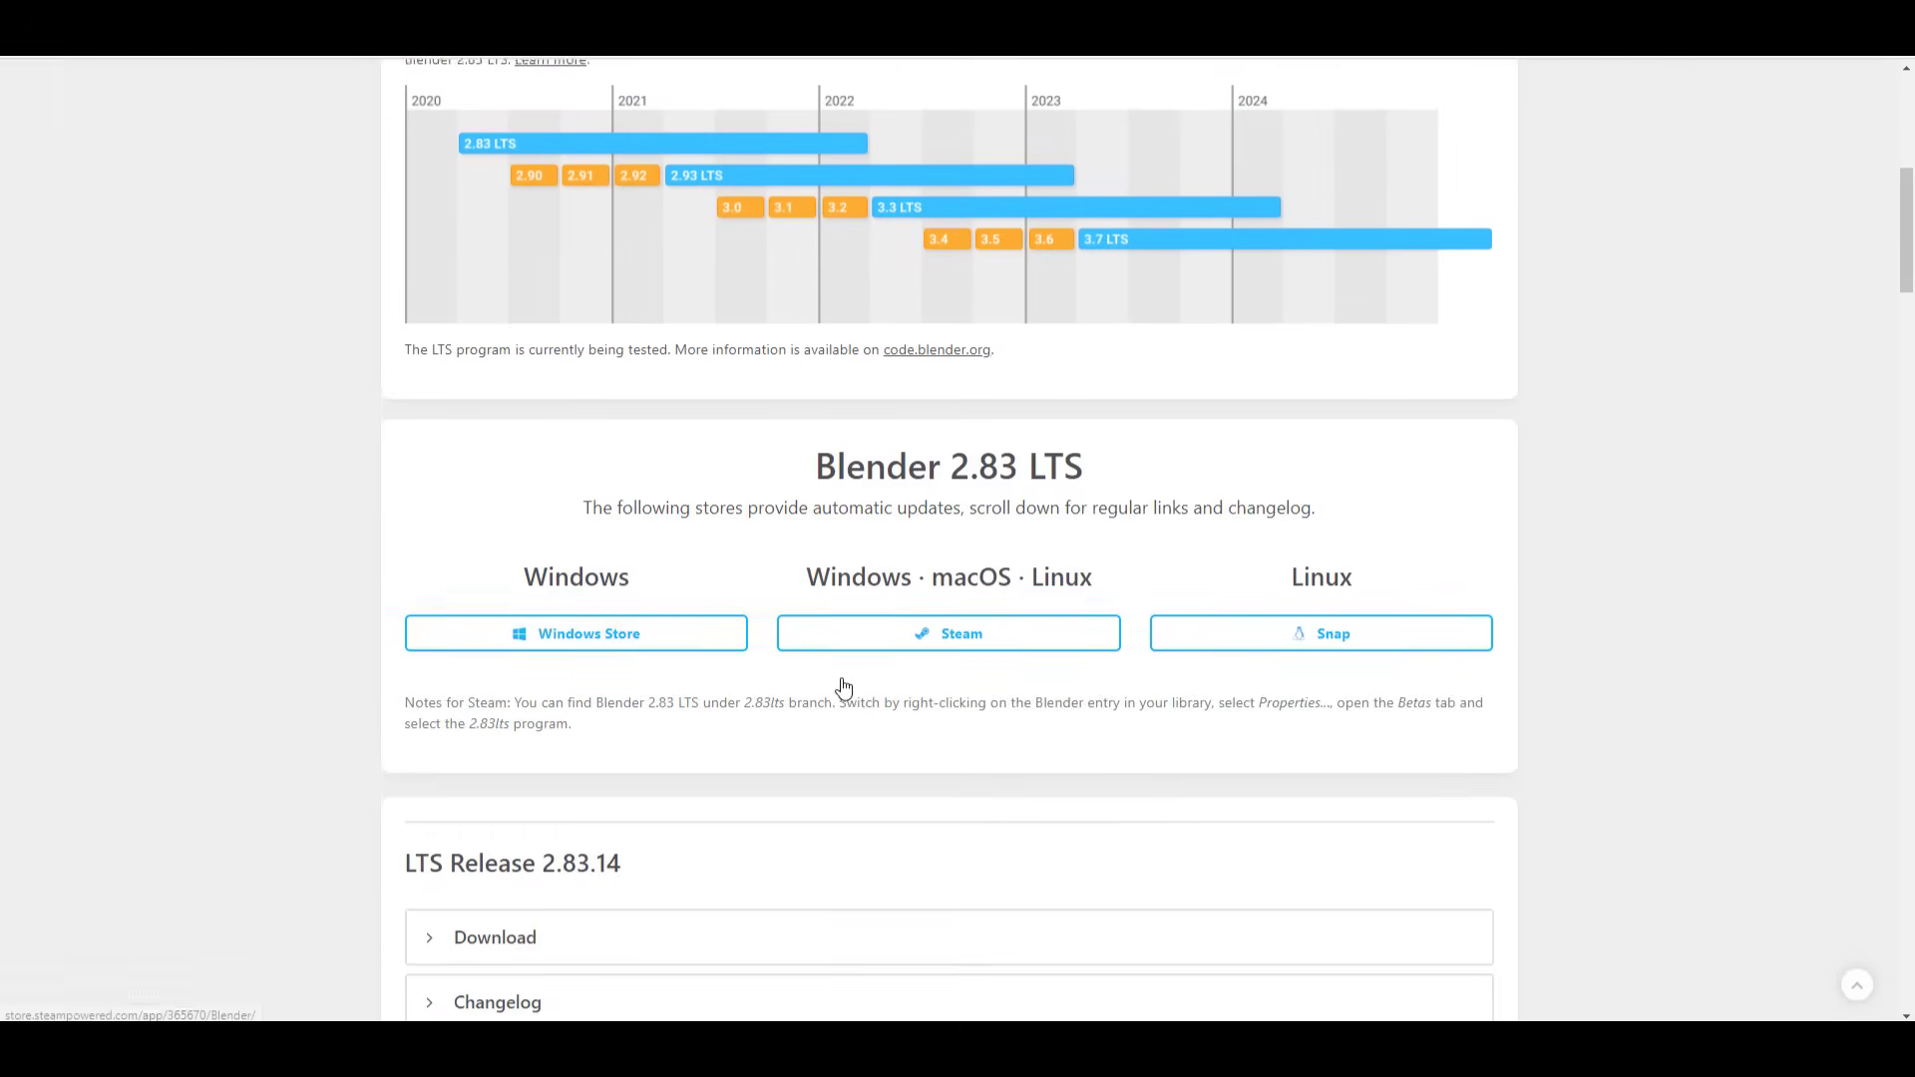
scroll(845, 685, "up", 4)
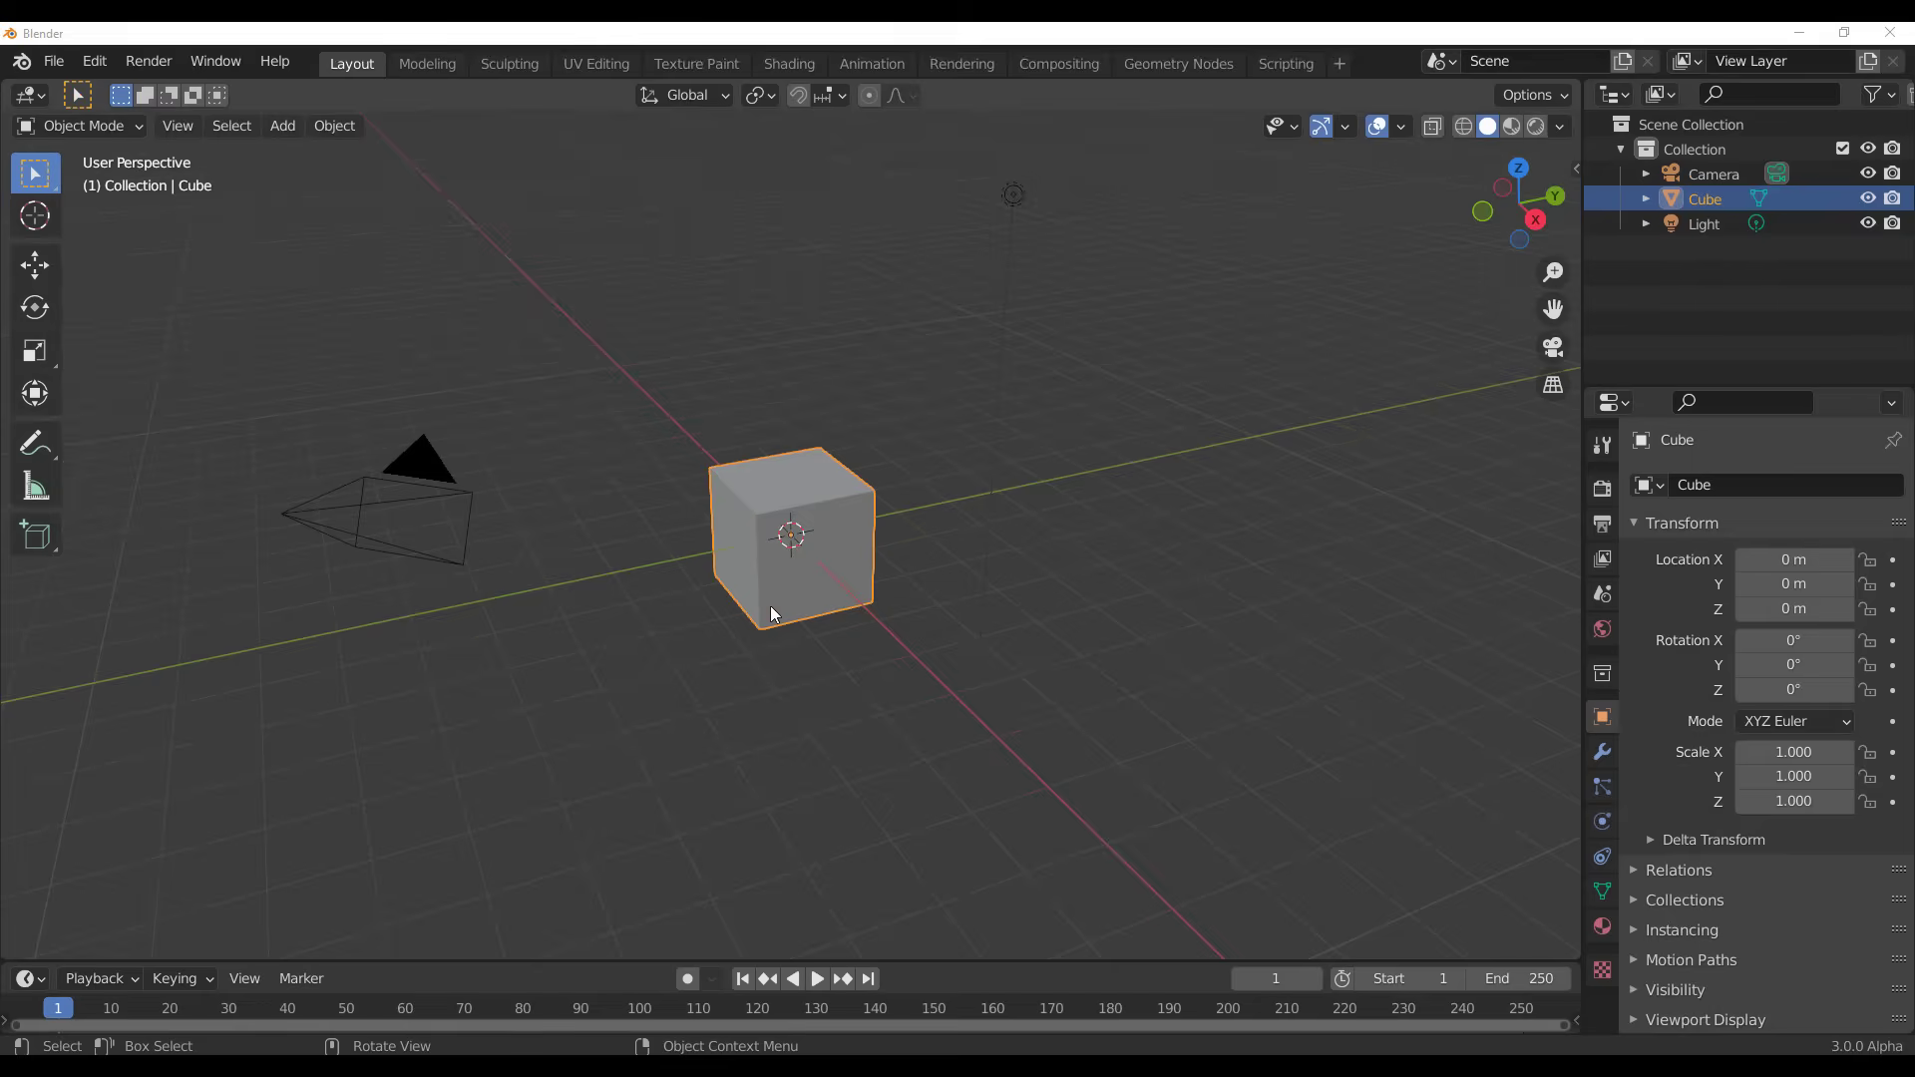
Move the default cube away from the origin to about X 1.52, Y 4.99, Z 1.26 m and deselect it
key("g")
left_click(824, 502)
left_click(824, 600)
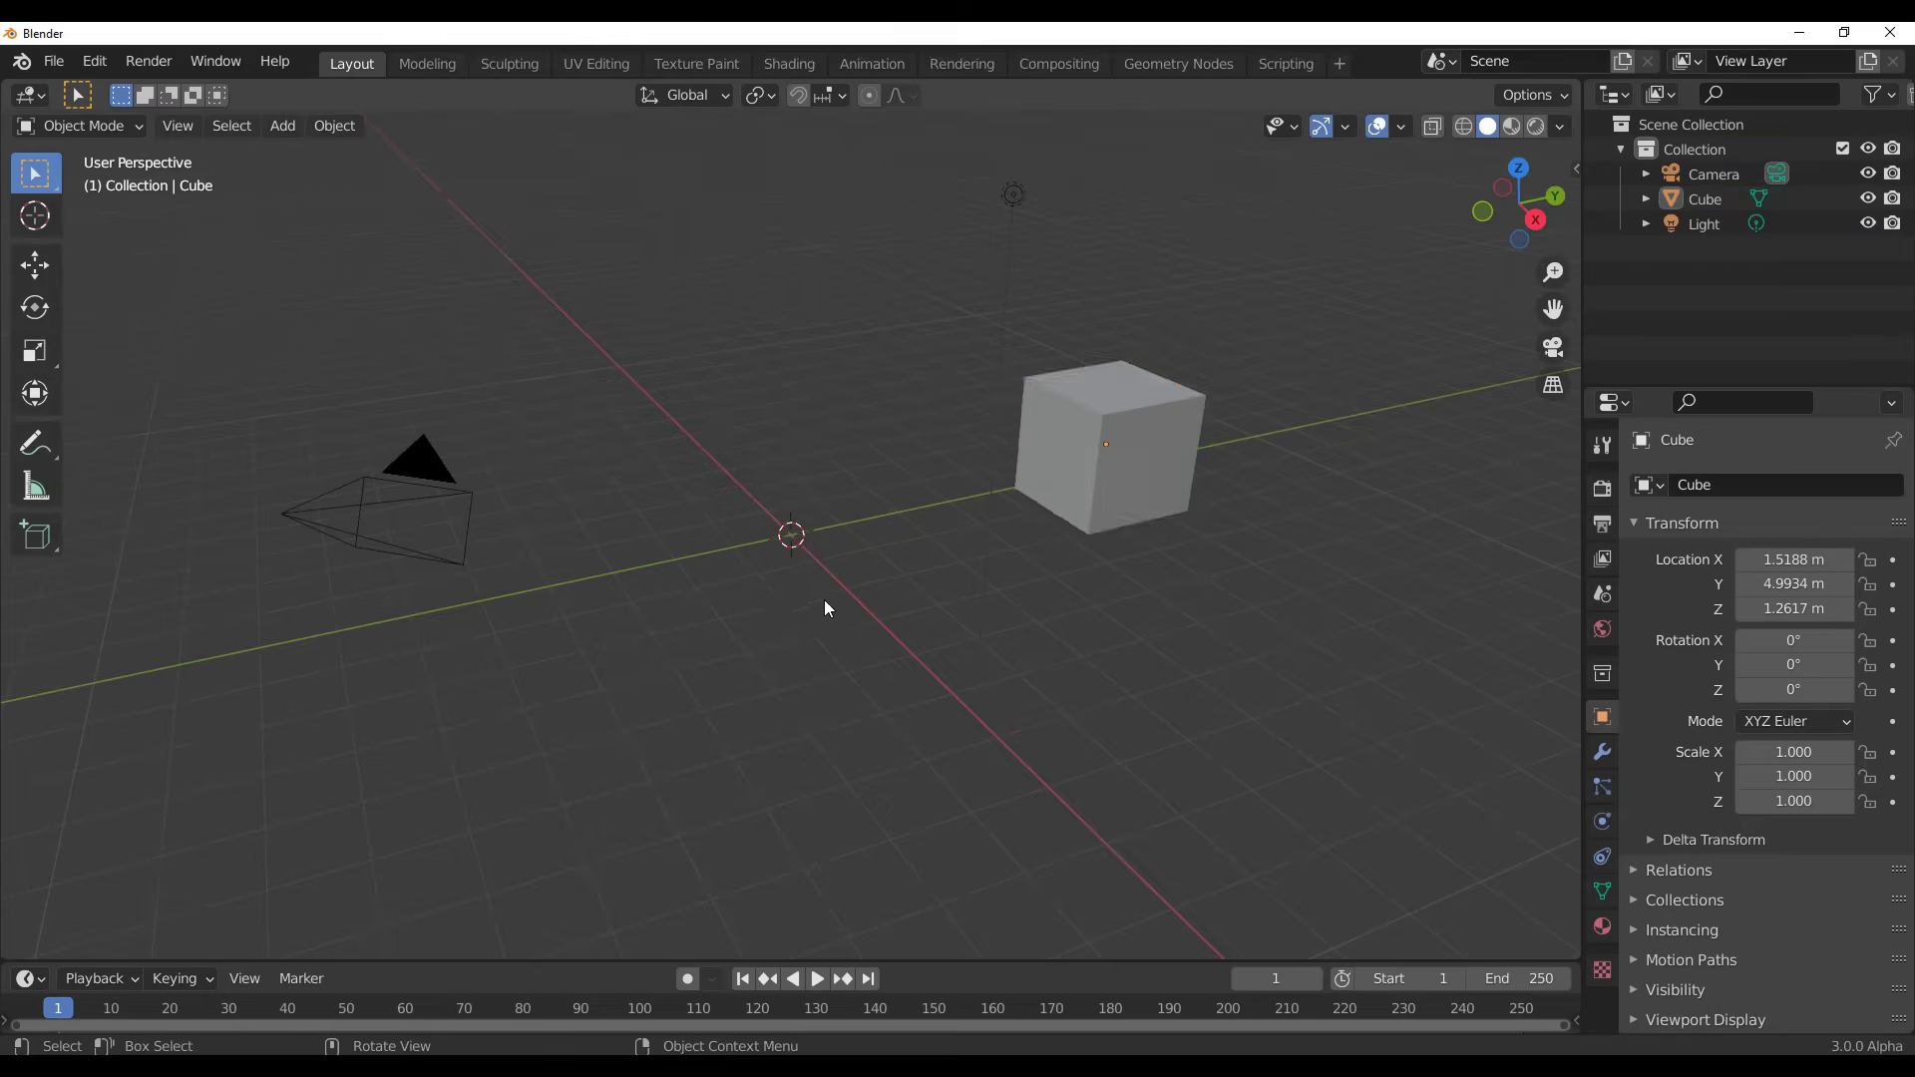
Add a Path curve at the world origin
scroll(766, 553, "down", 3)
middle_click_drag(823, 601, 738, 517)
scroll(736, 516, "up", 4)
key("shift+a")
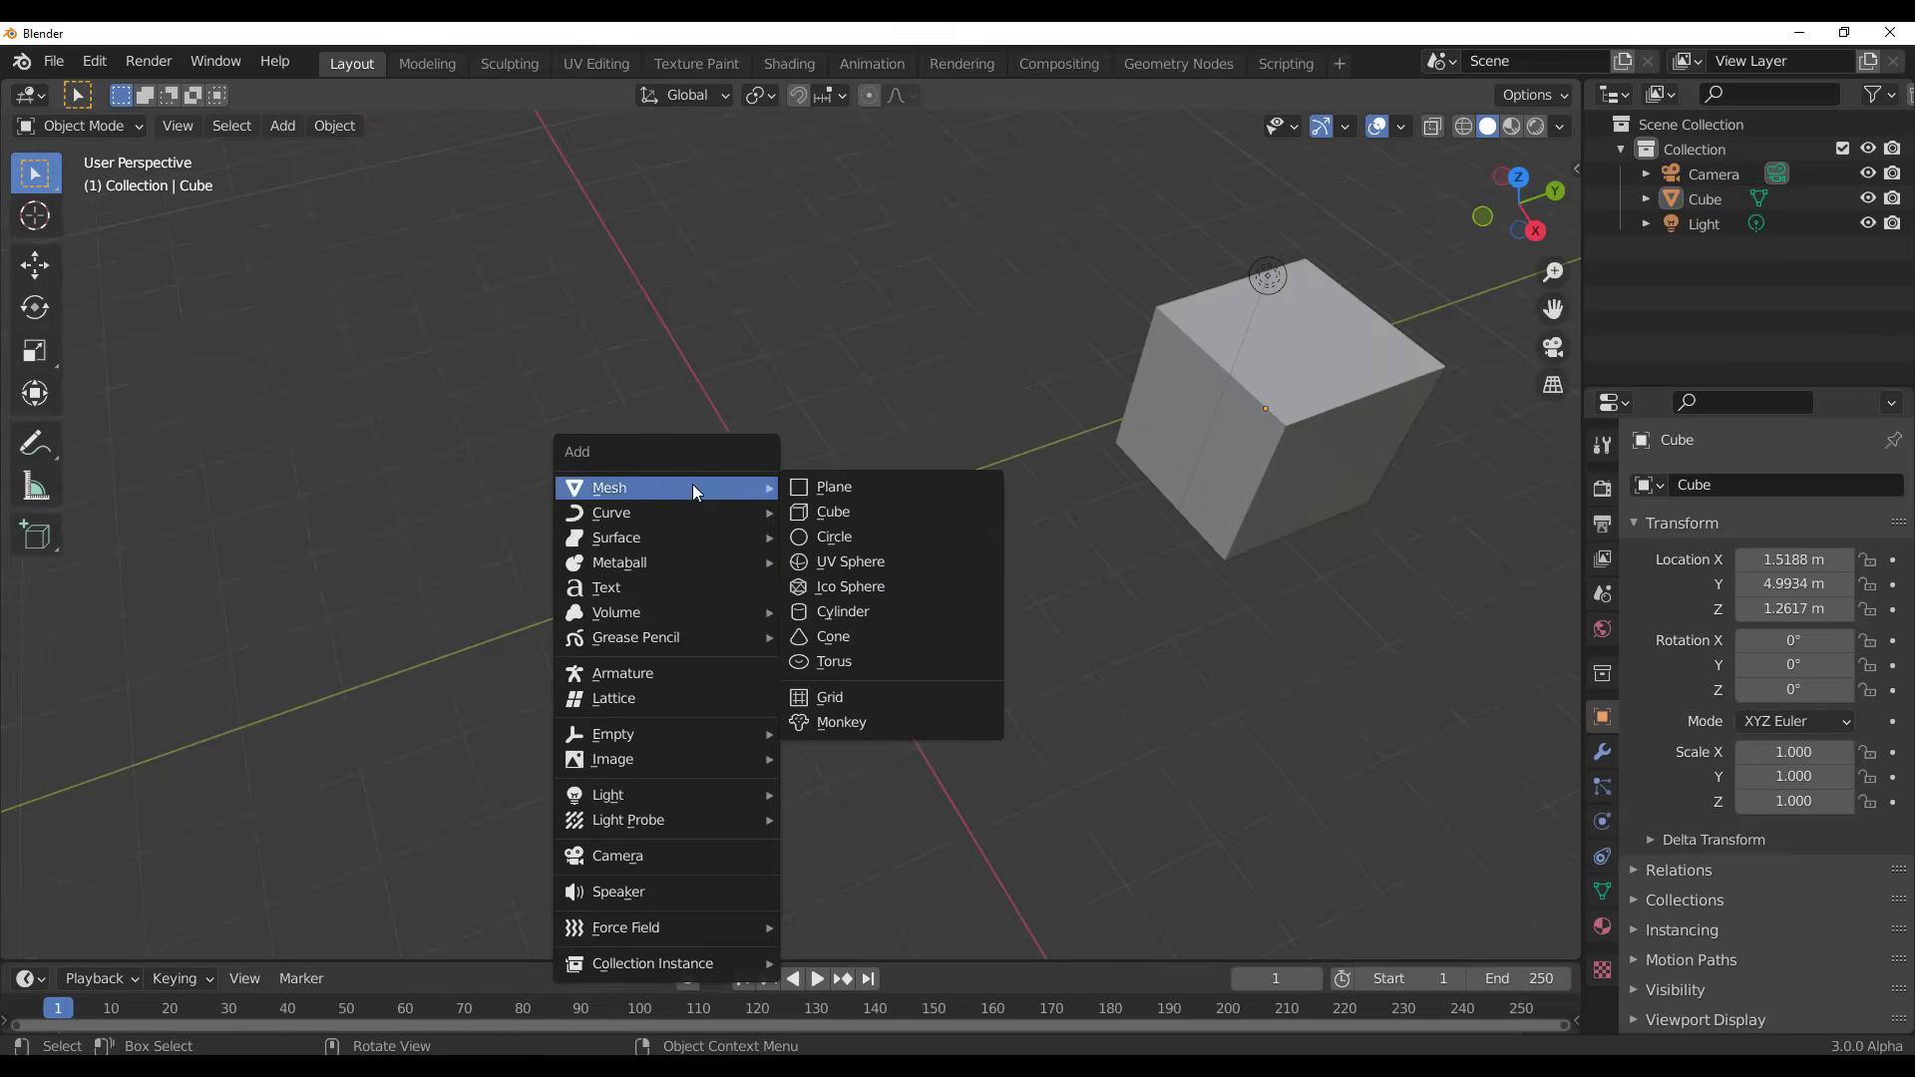
mouse_move(696, 512)
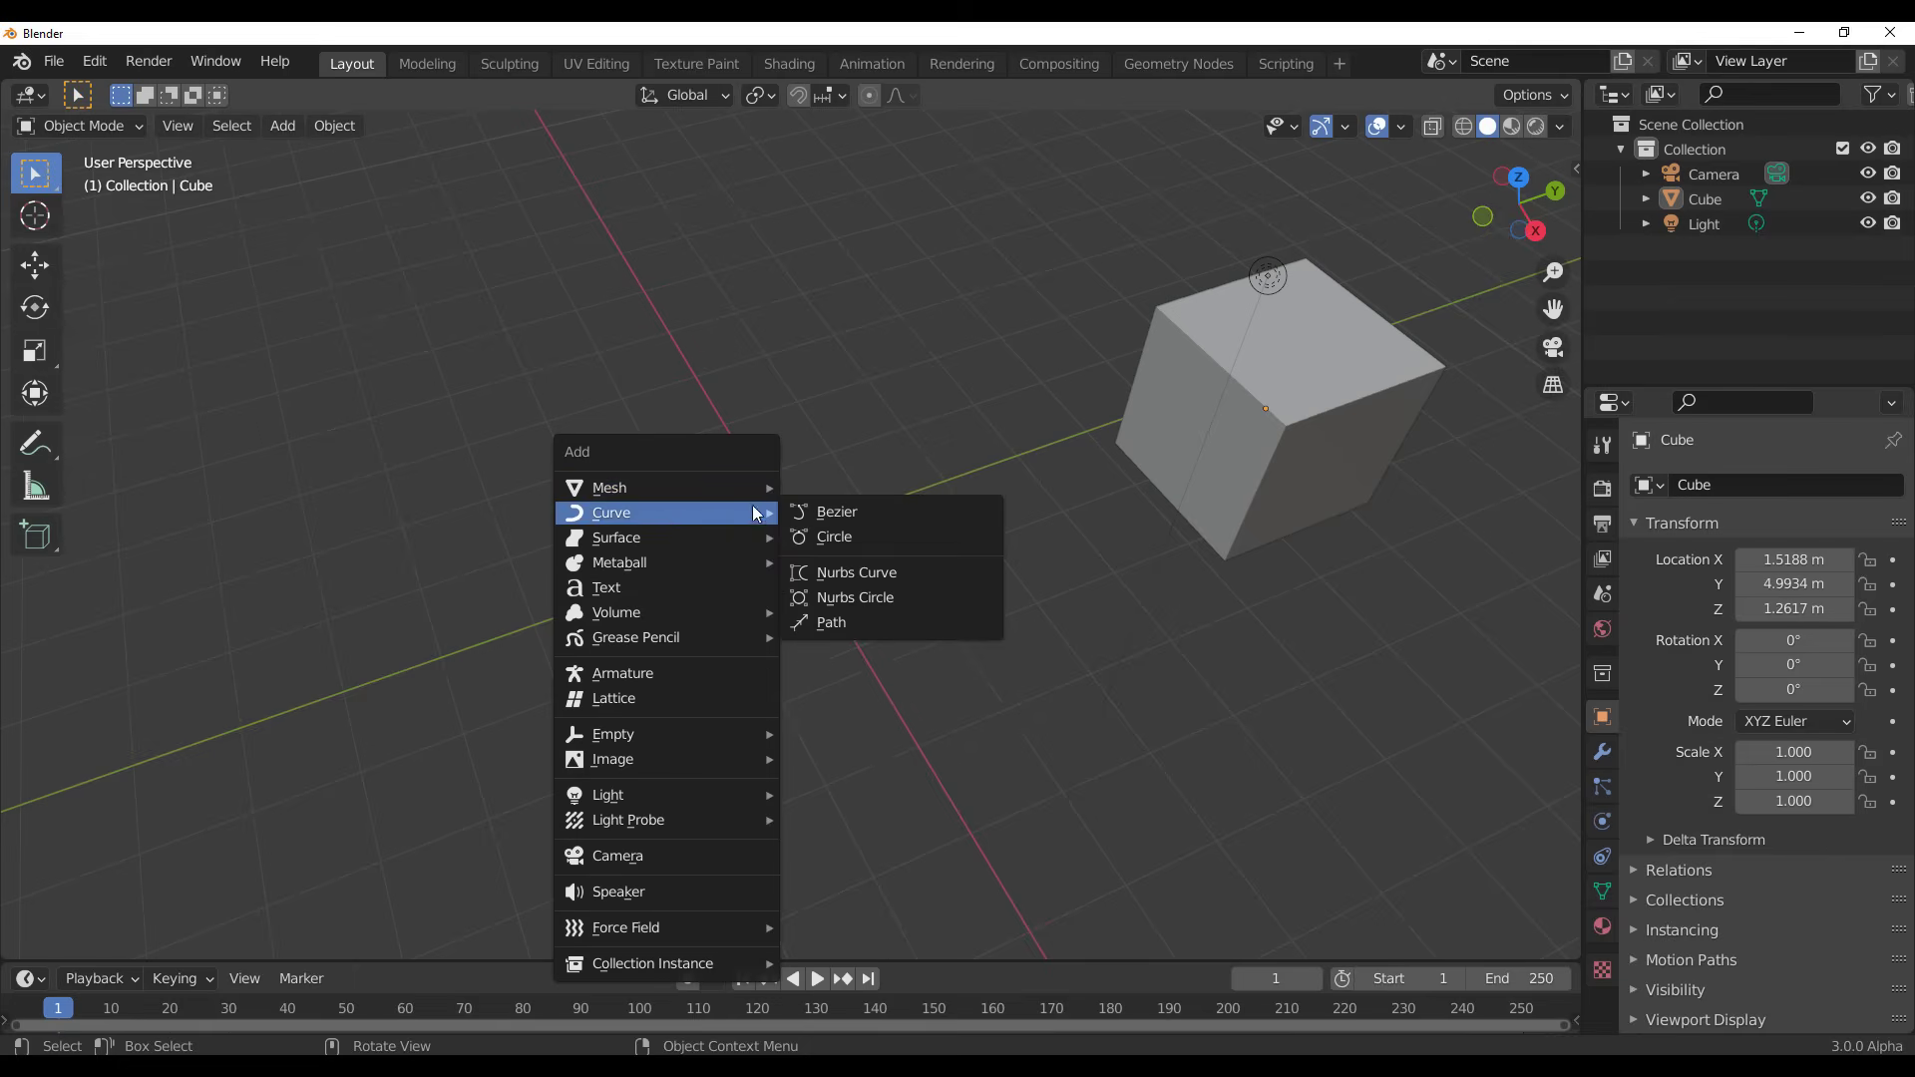
left_click(863, 625)
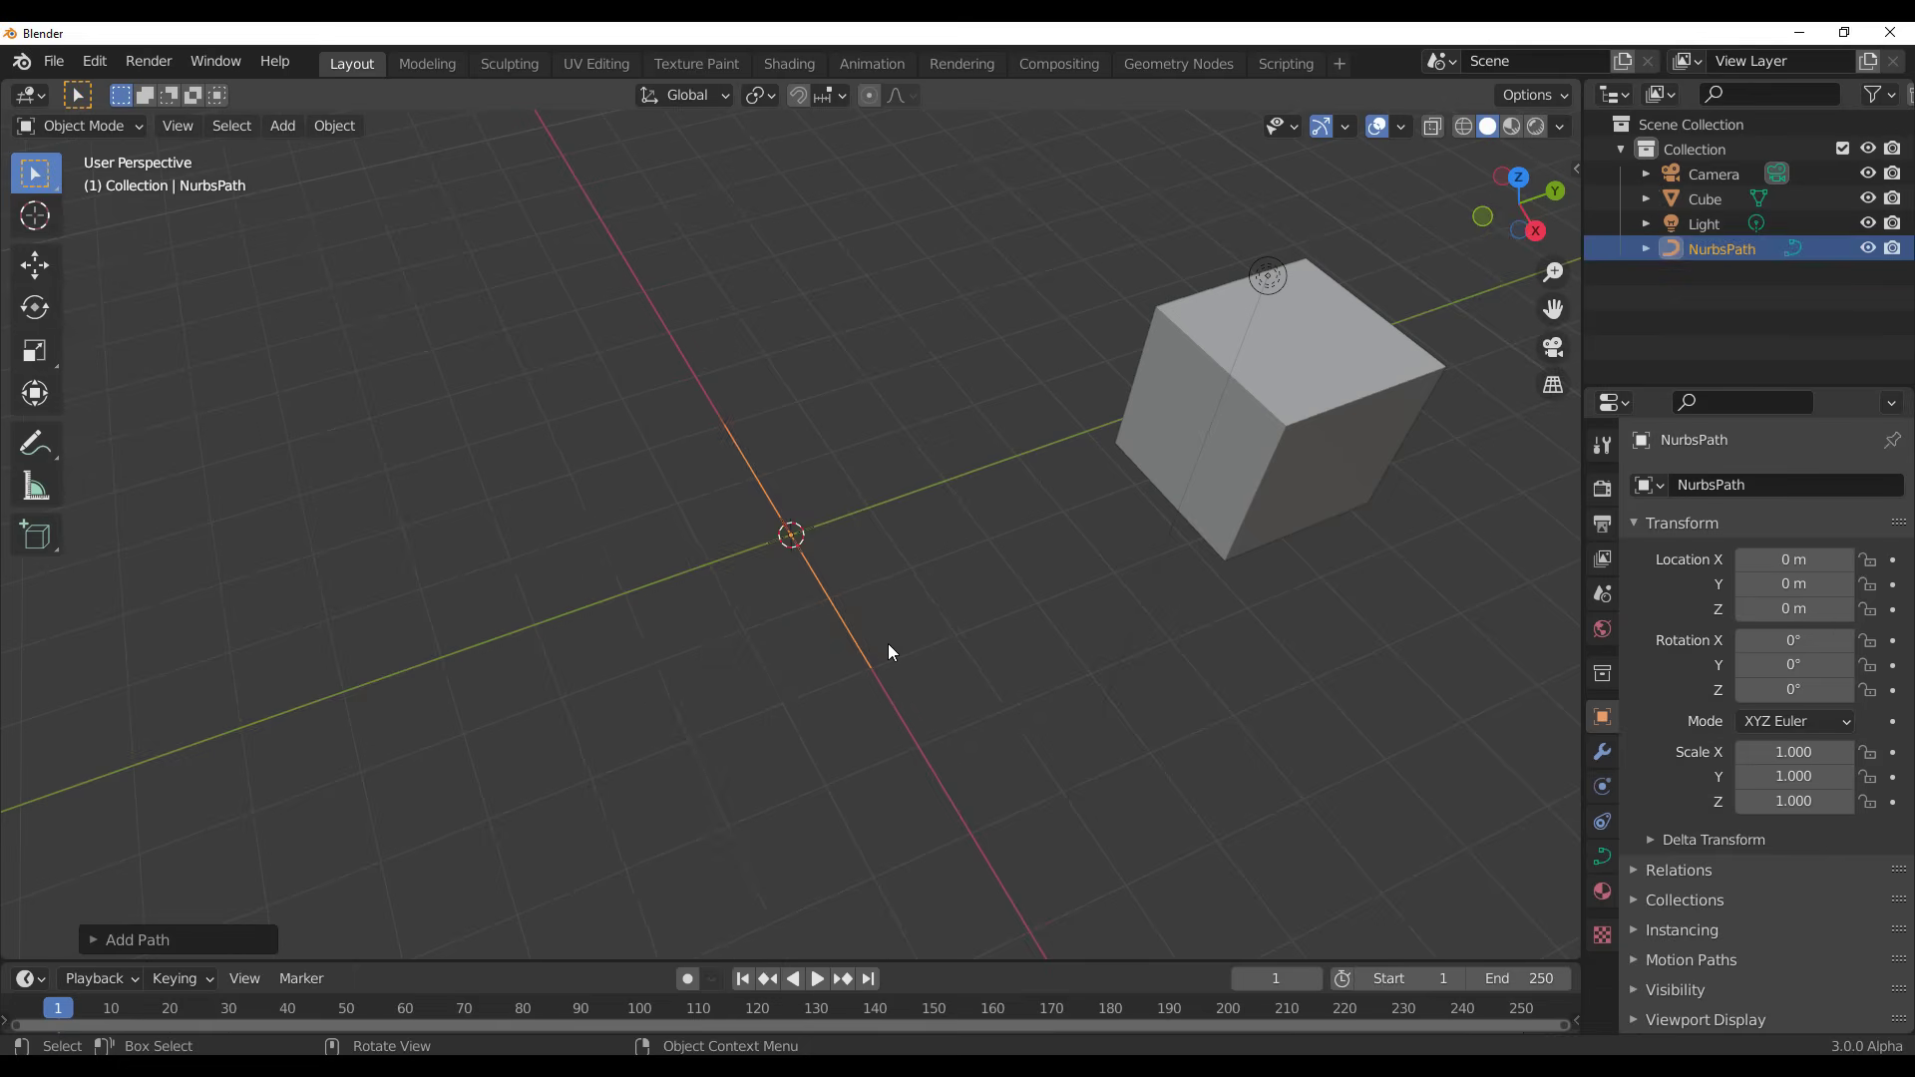
Scale the path to about 2.33 and move it to about X -0.08, Y -0.78, Z 0.01 m
key("s")
left_click(1012, 776)
middle_click_drag(944, 774, 902, 764)
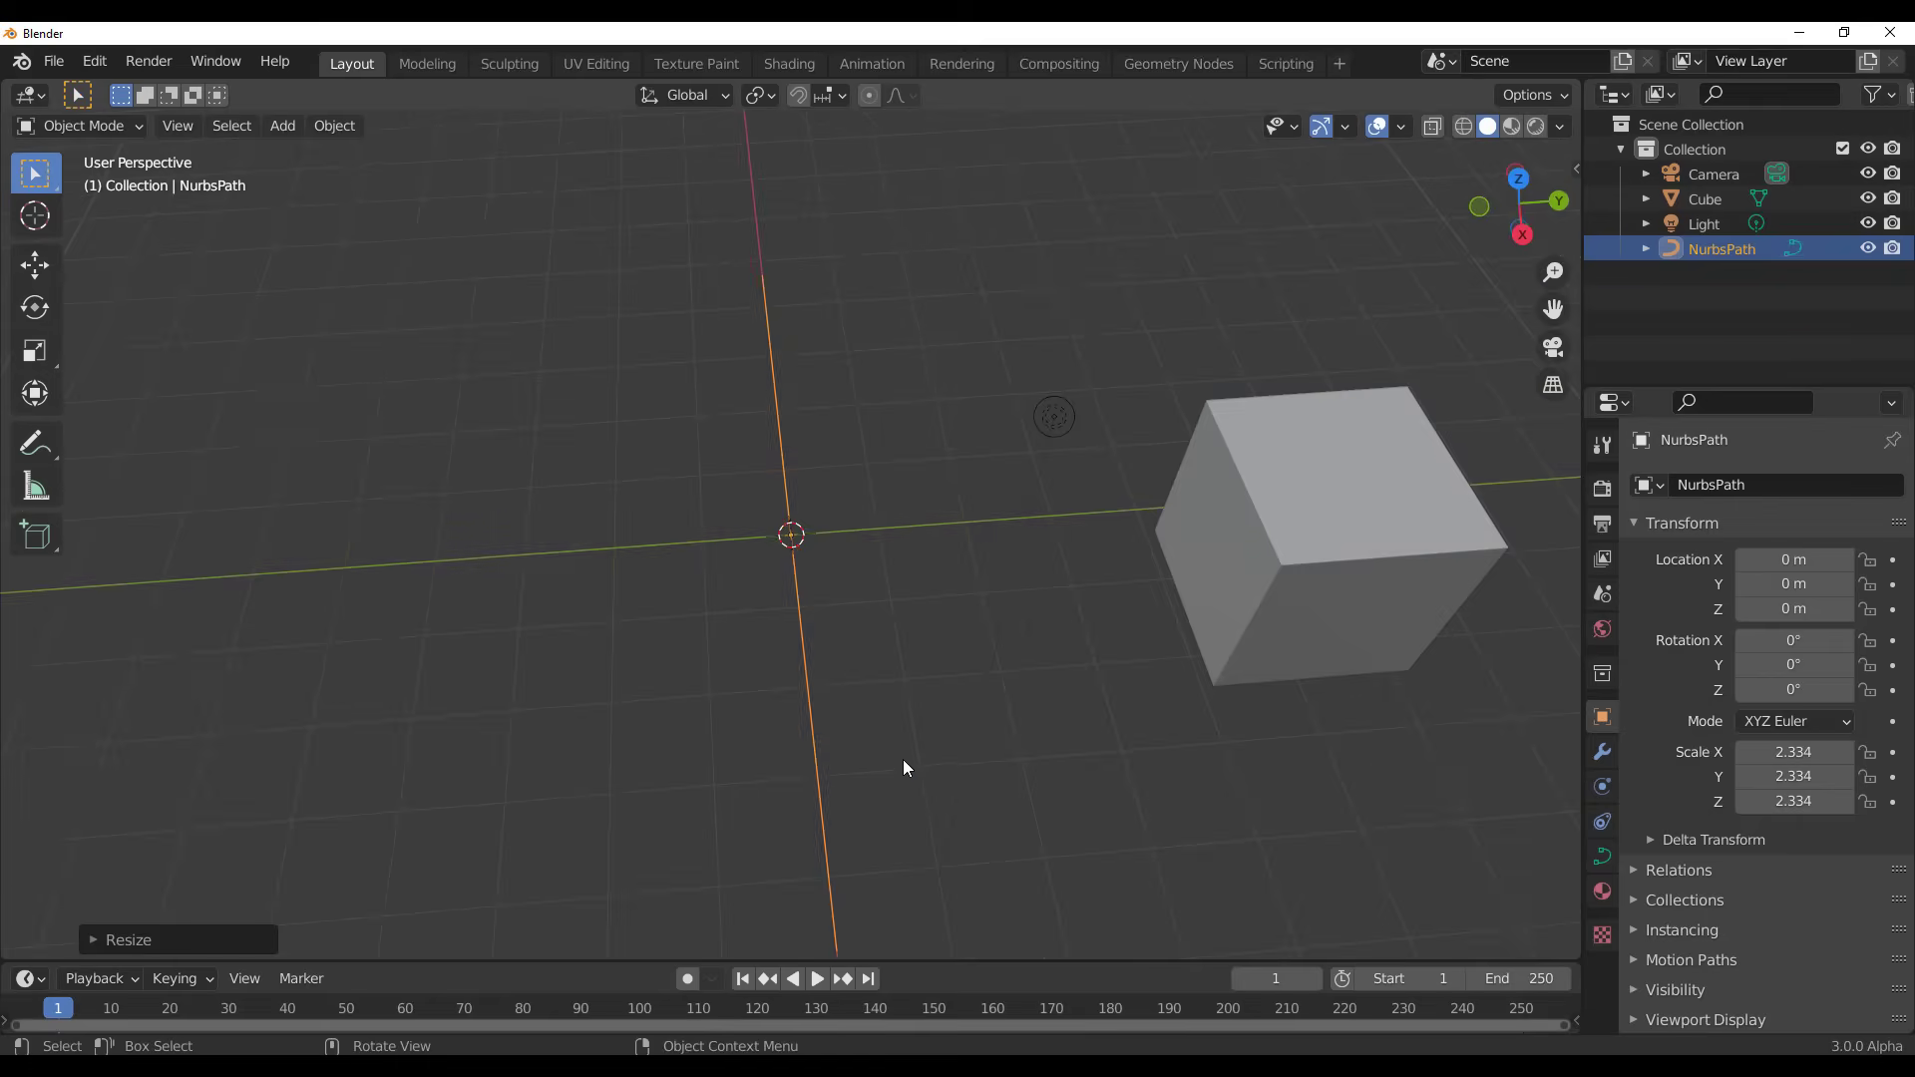
key("g")
left_click(734, 771)
middle_click_drag(734, 770, 573, 488)
middle_click_drag(682, 661, 796, 590)
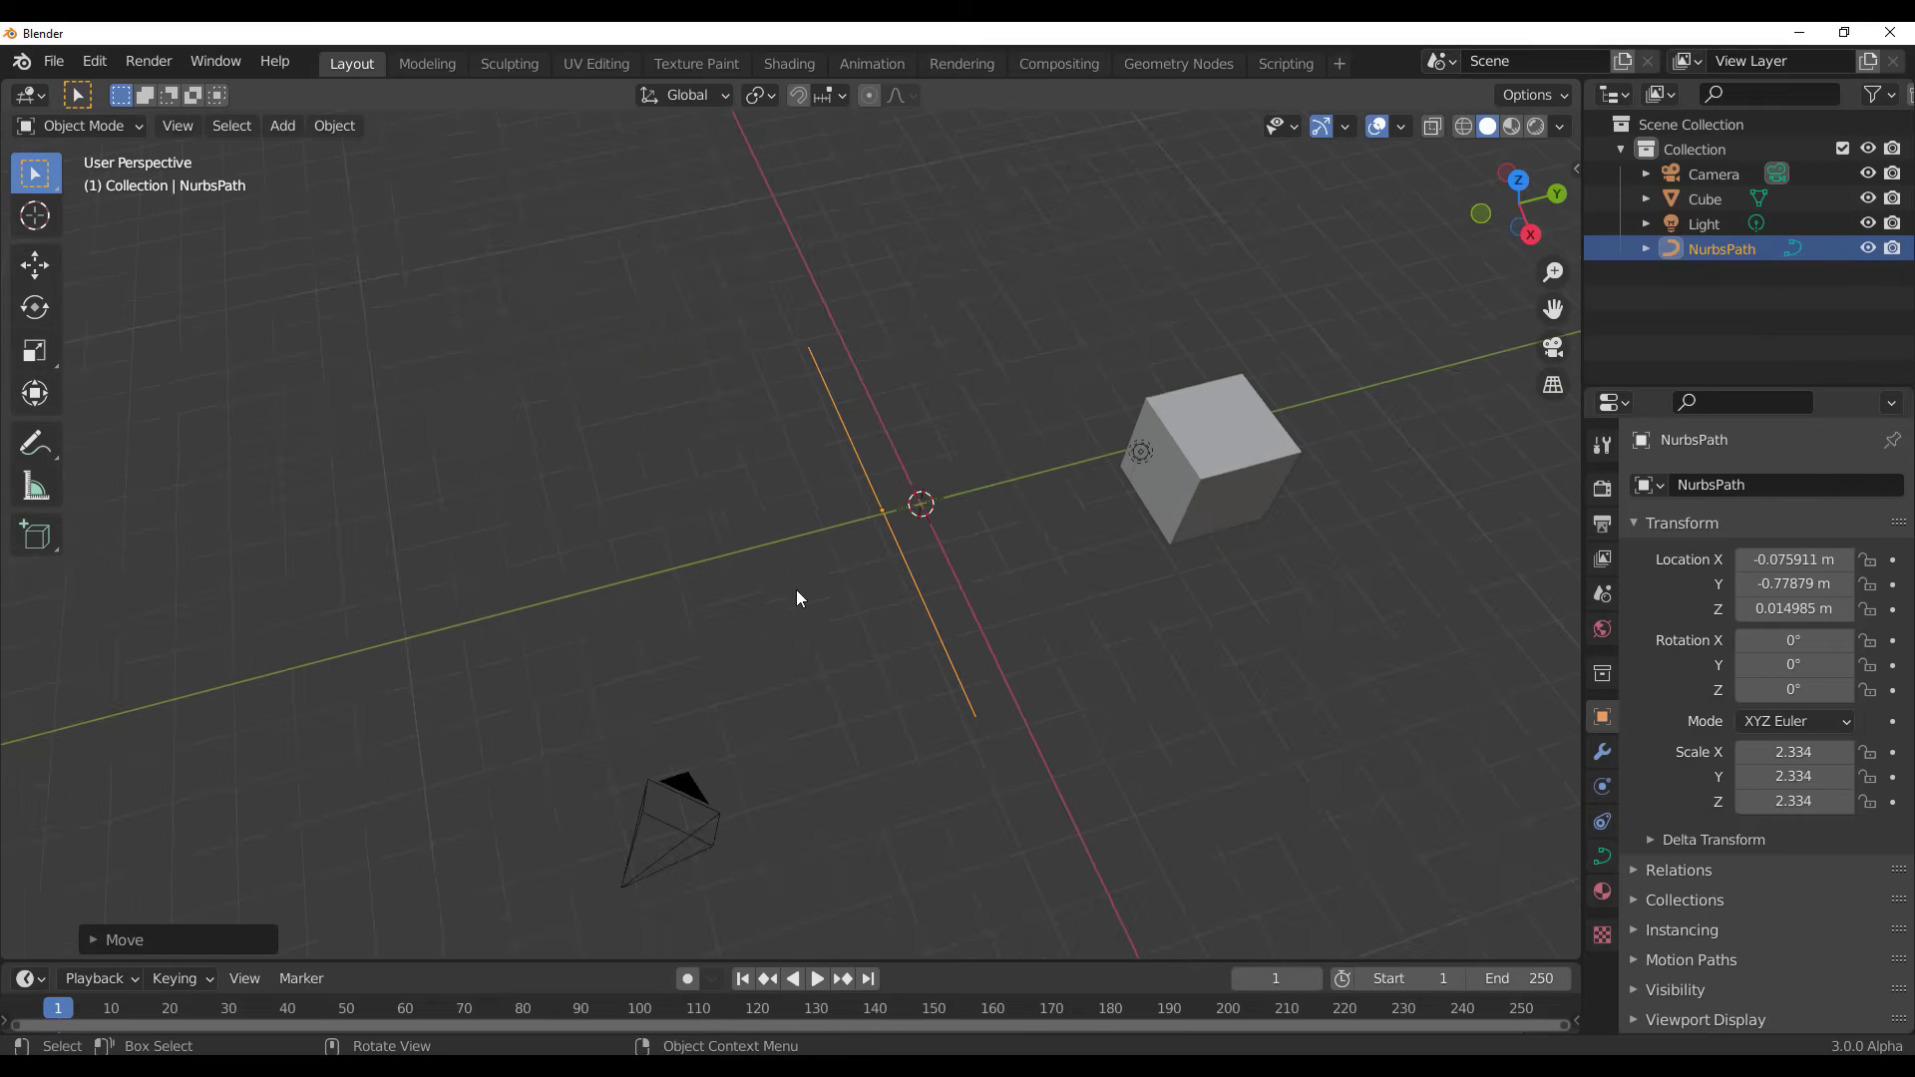
Add a Bezier circle at about X -1.49, Y -6.29, Z -0.26 m and scale it to about 3.54
key("shift+a")
mouse_move(570, 511)
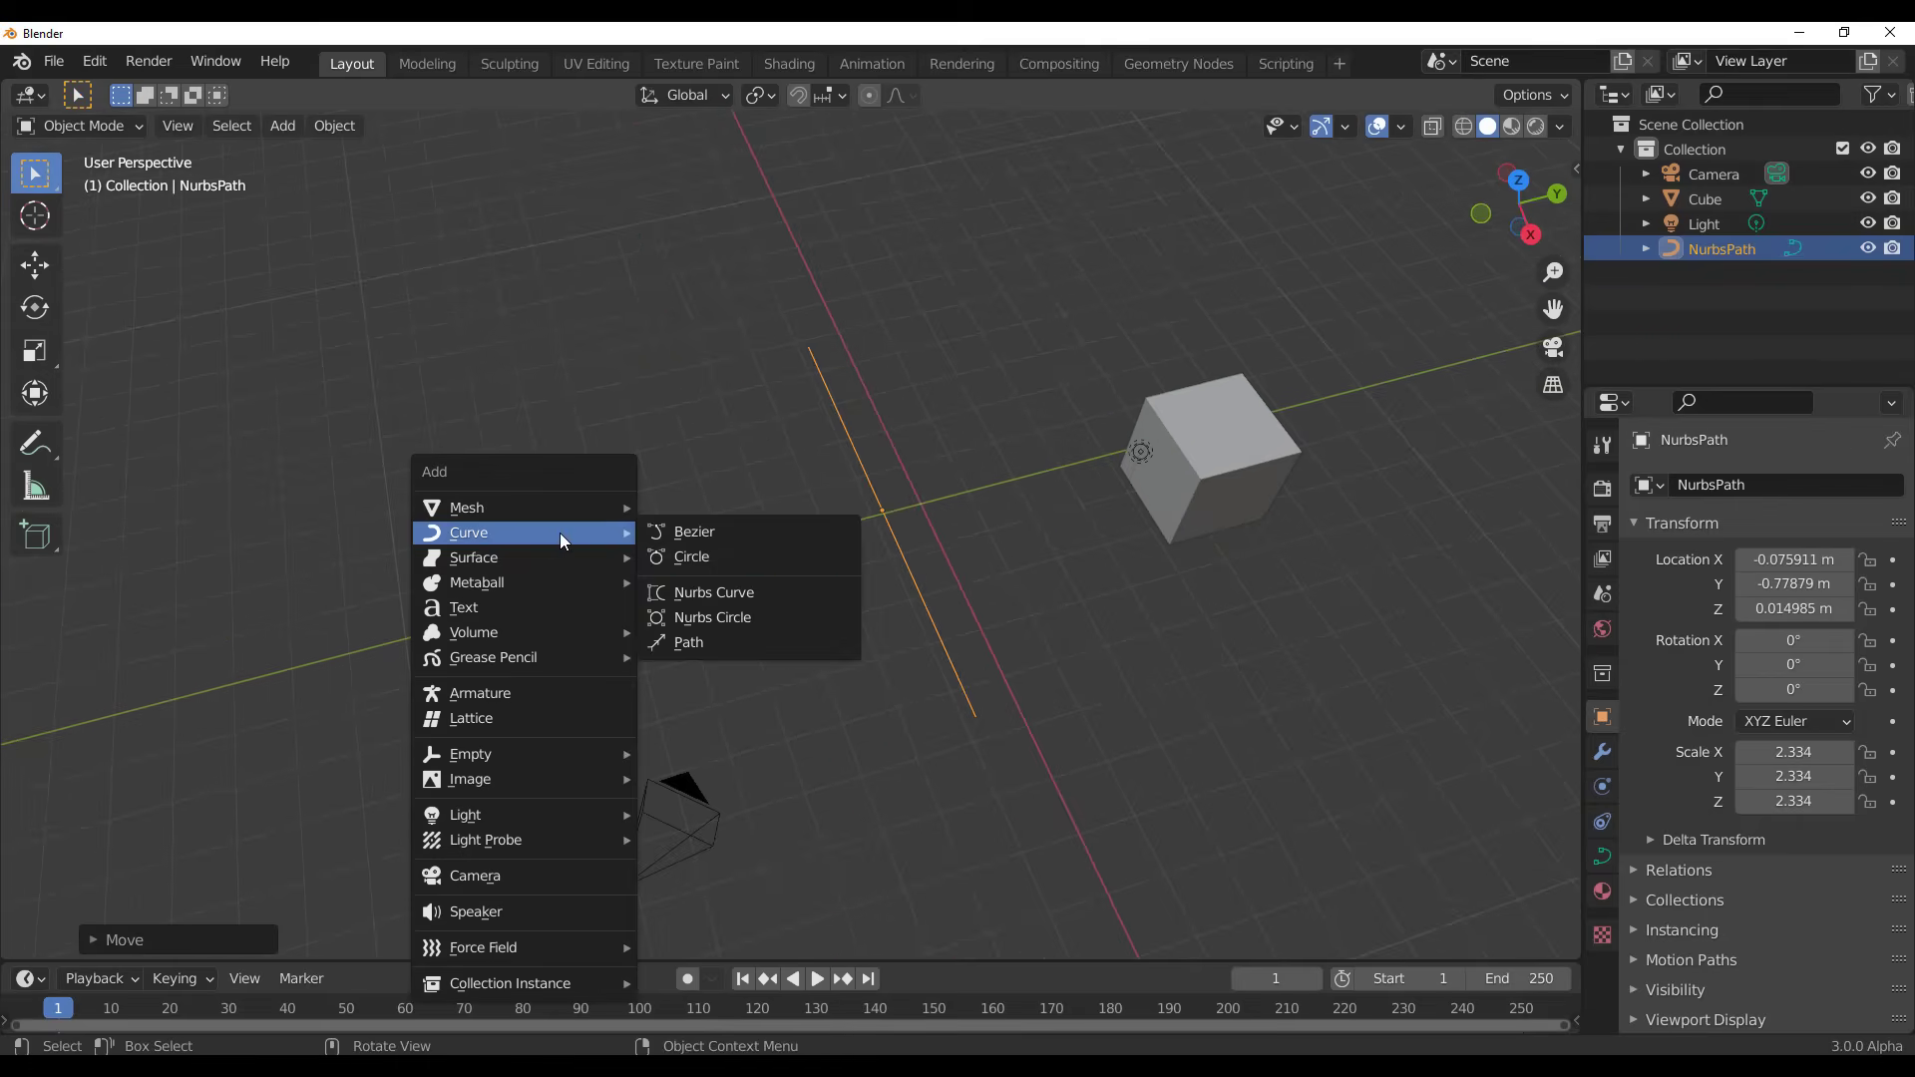
left_click(728, 551)
key("s")
left_click(1111, 871)
middle_click_drag(1111, 870, 1376, 620)
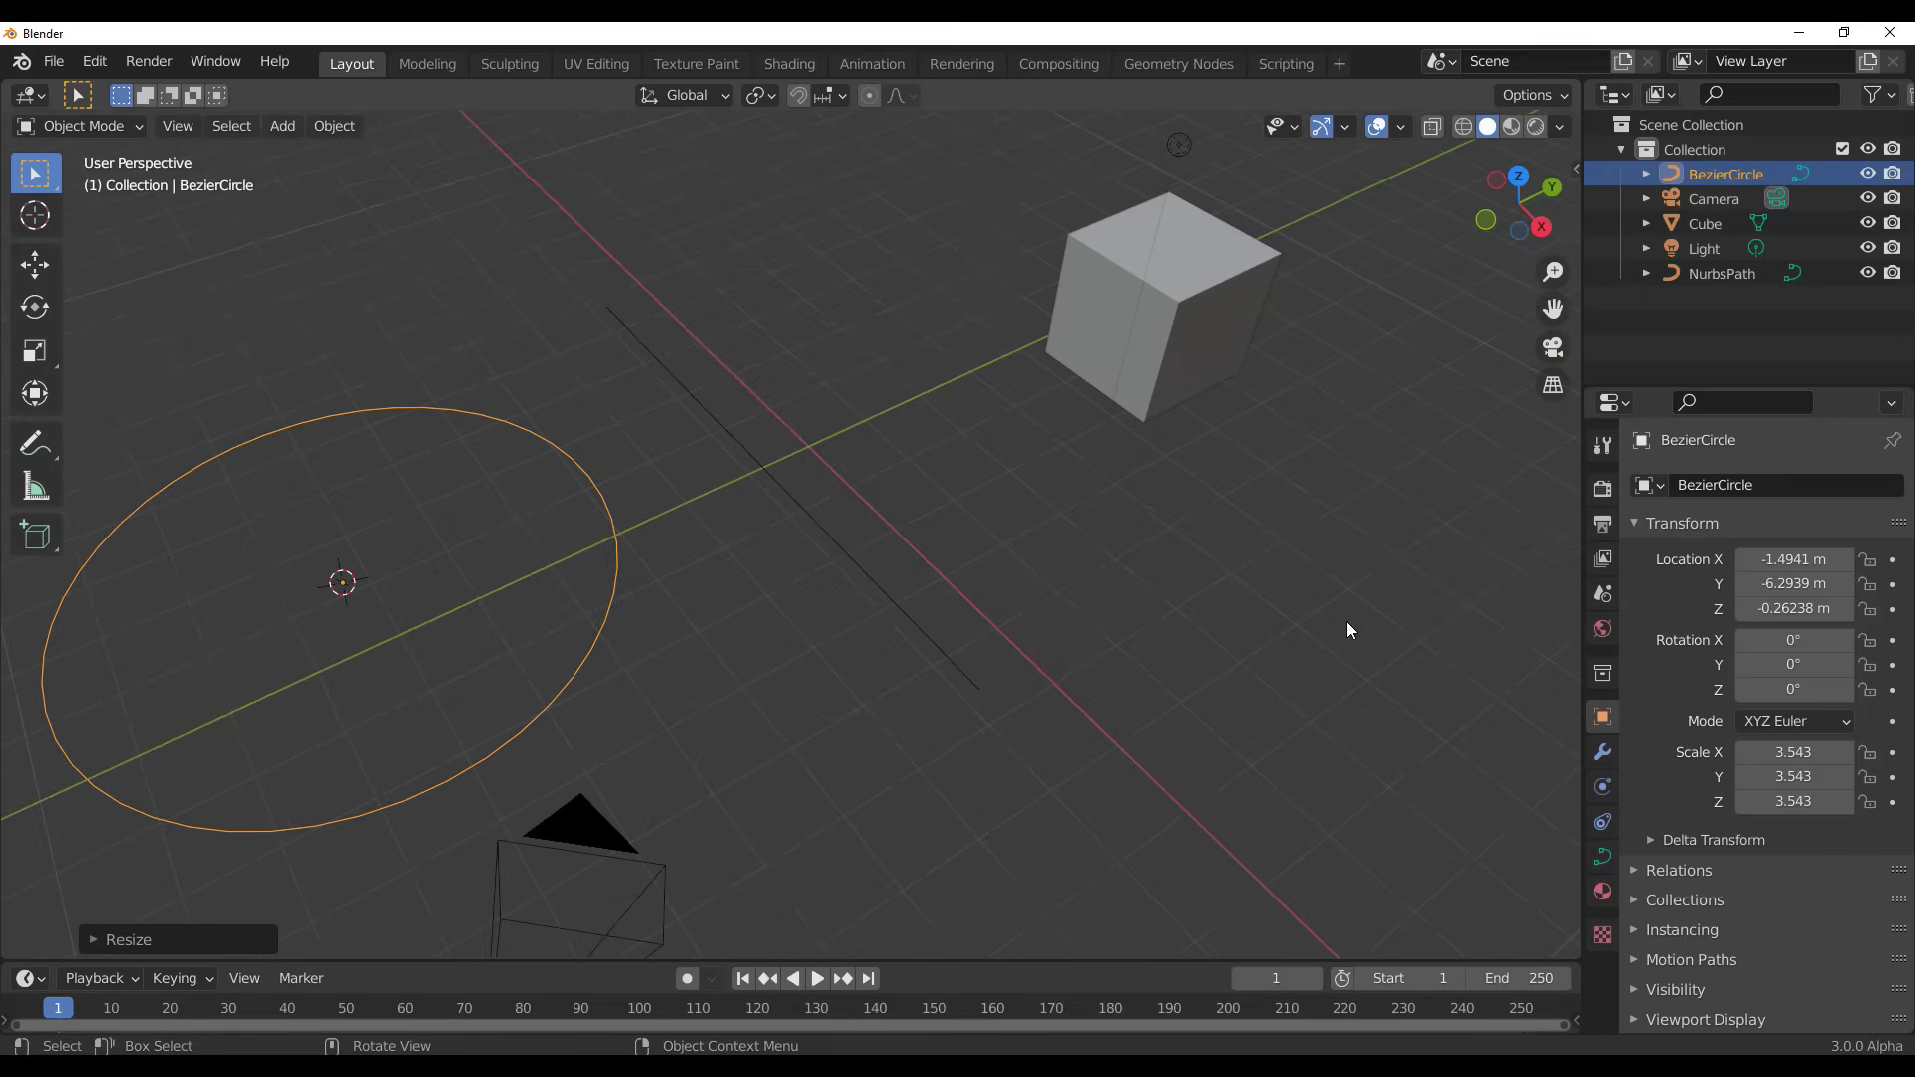
Look through the modifiers available for the Bezier circle
left_click(1602, 752)
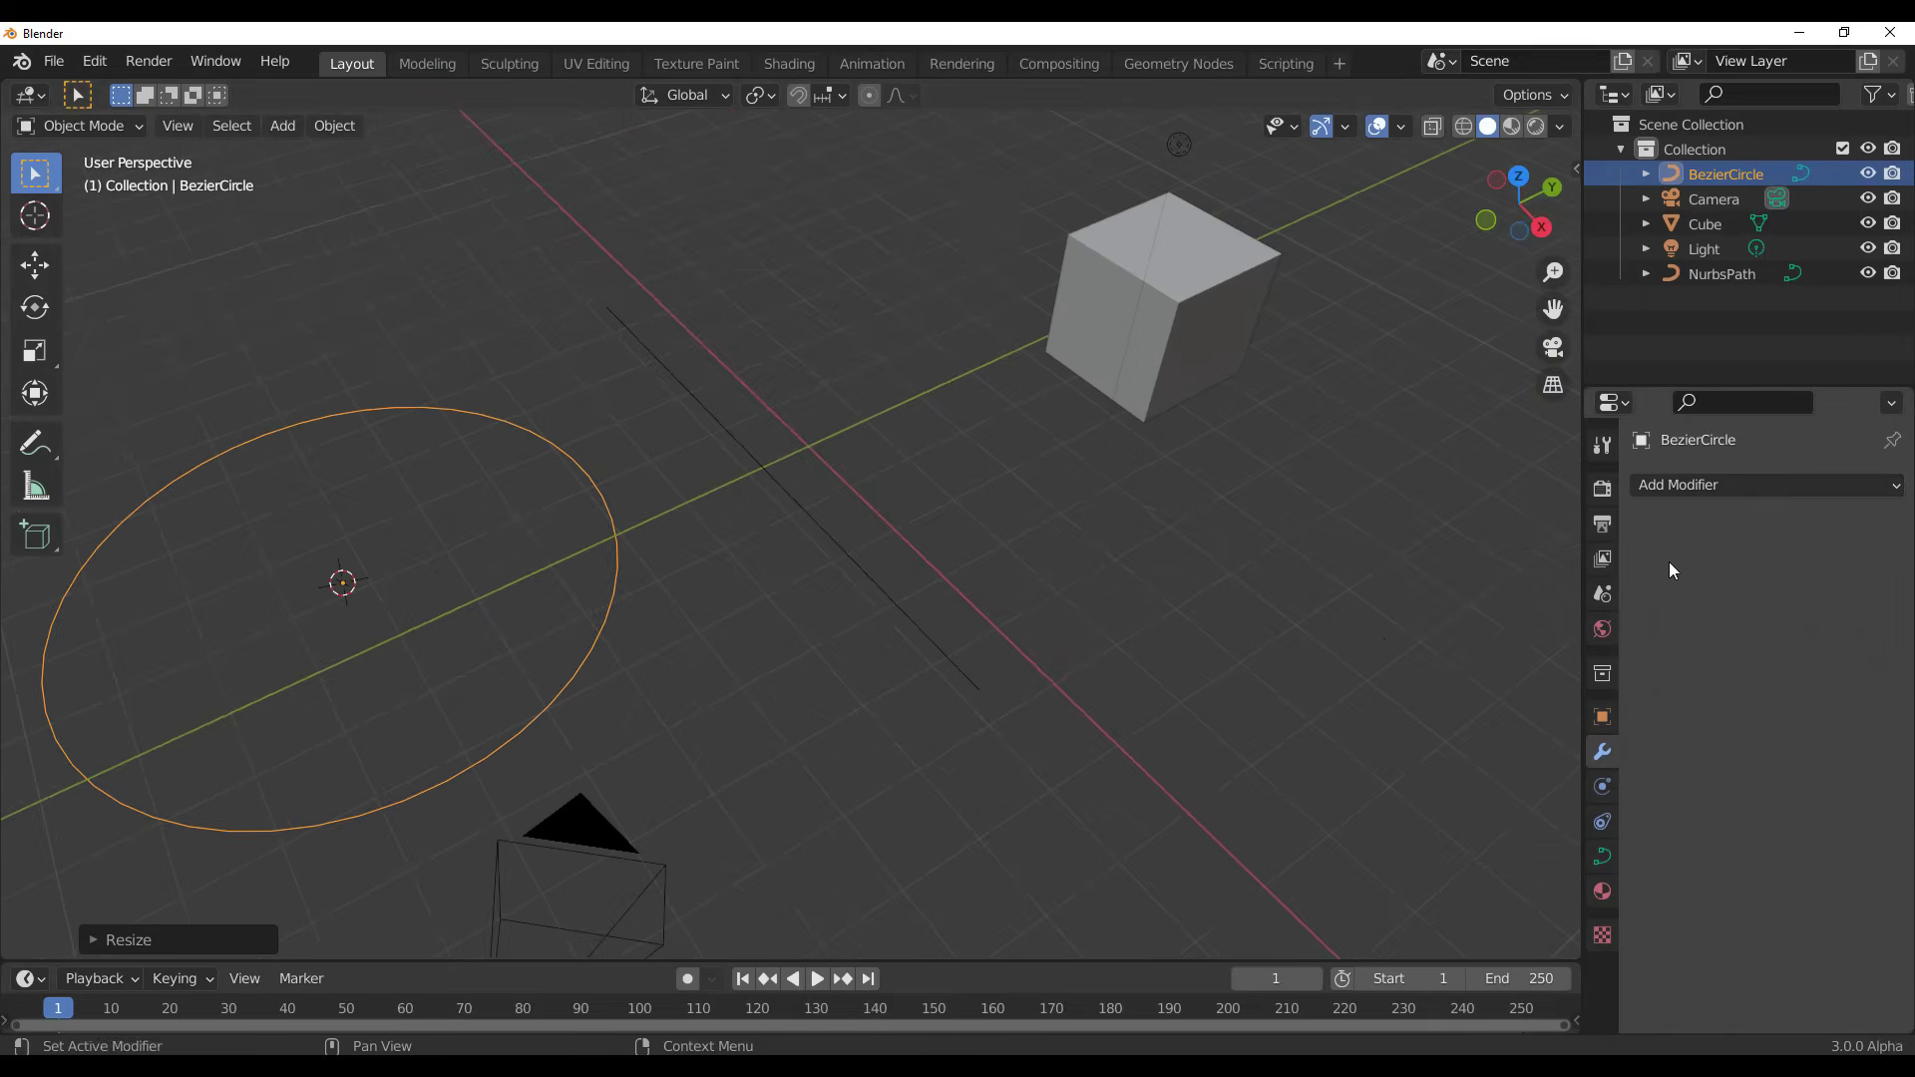
left_click(1666, 486)
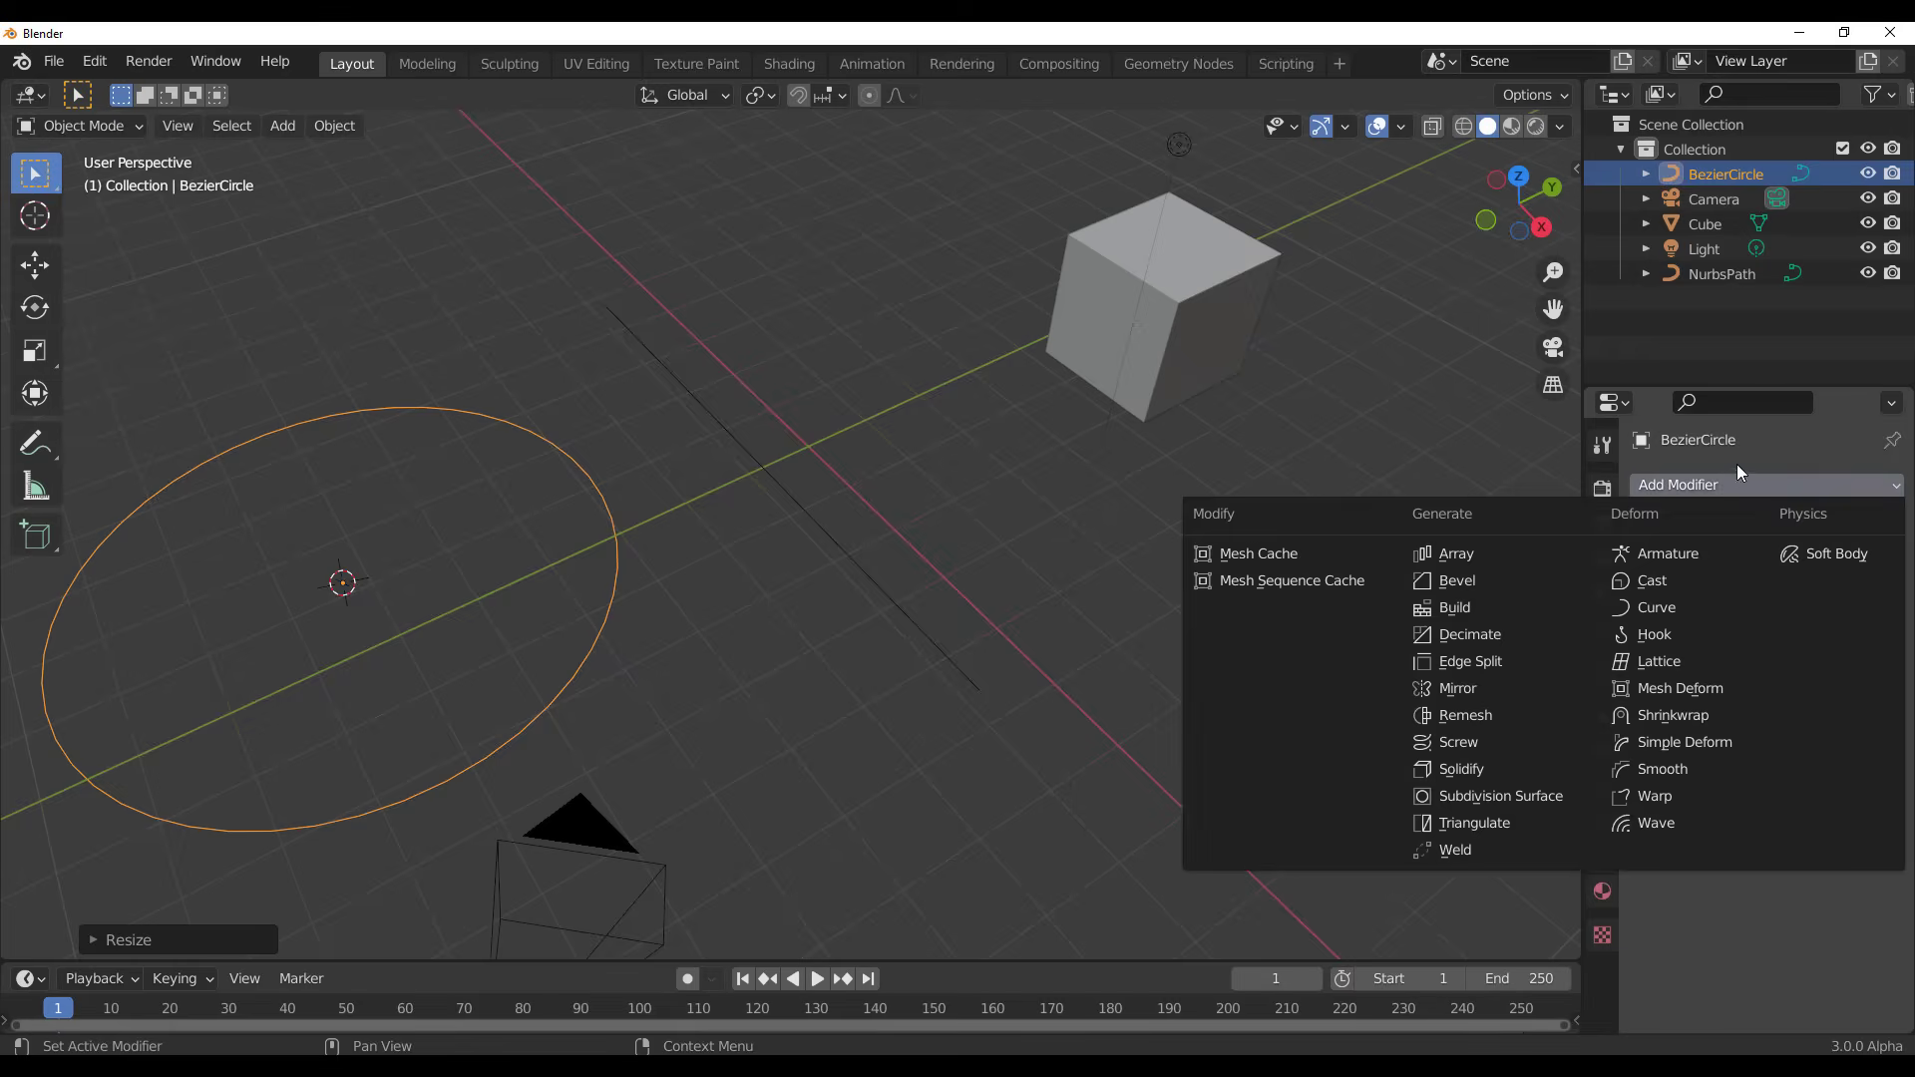
left_click(1022, 419)
Switch to the Geometry Nodes workspace and create a new node tree on the cube
left_click(1180, 65)
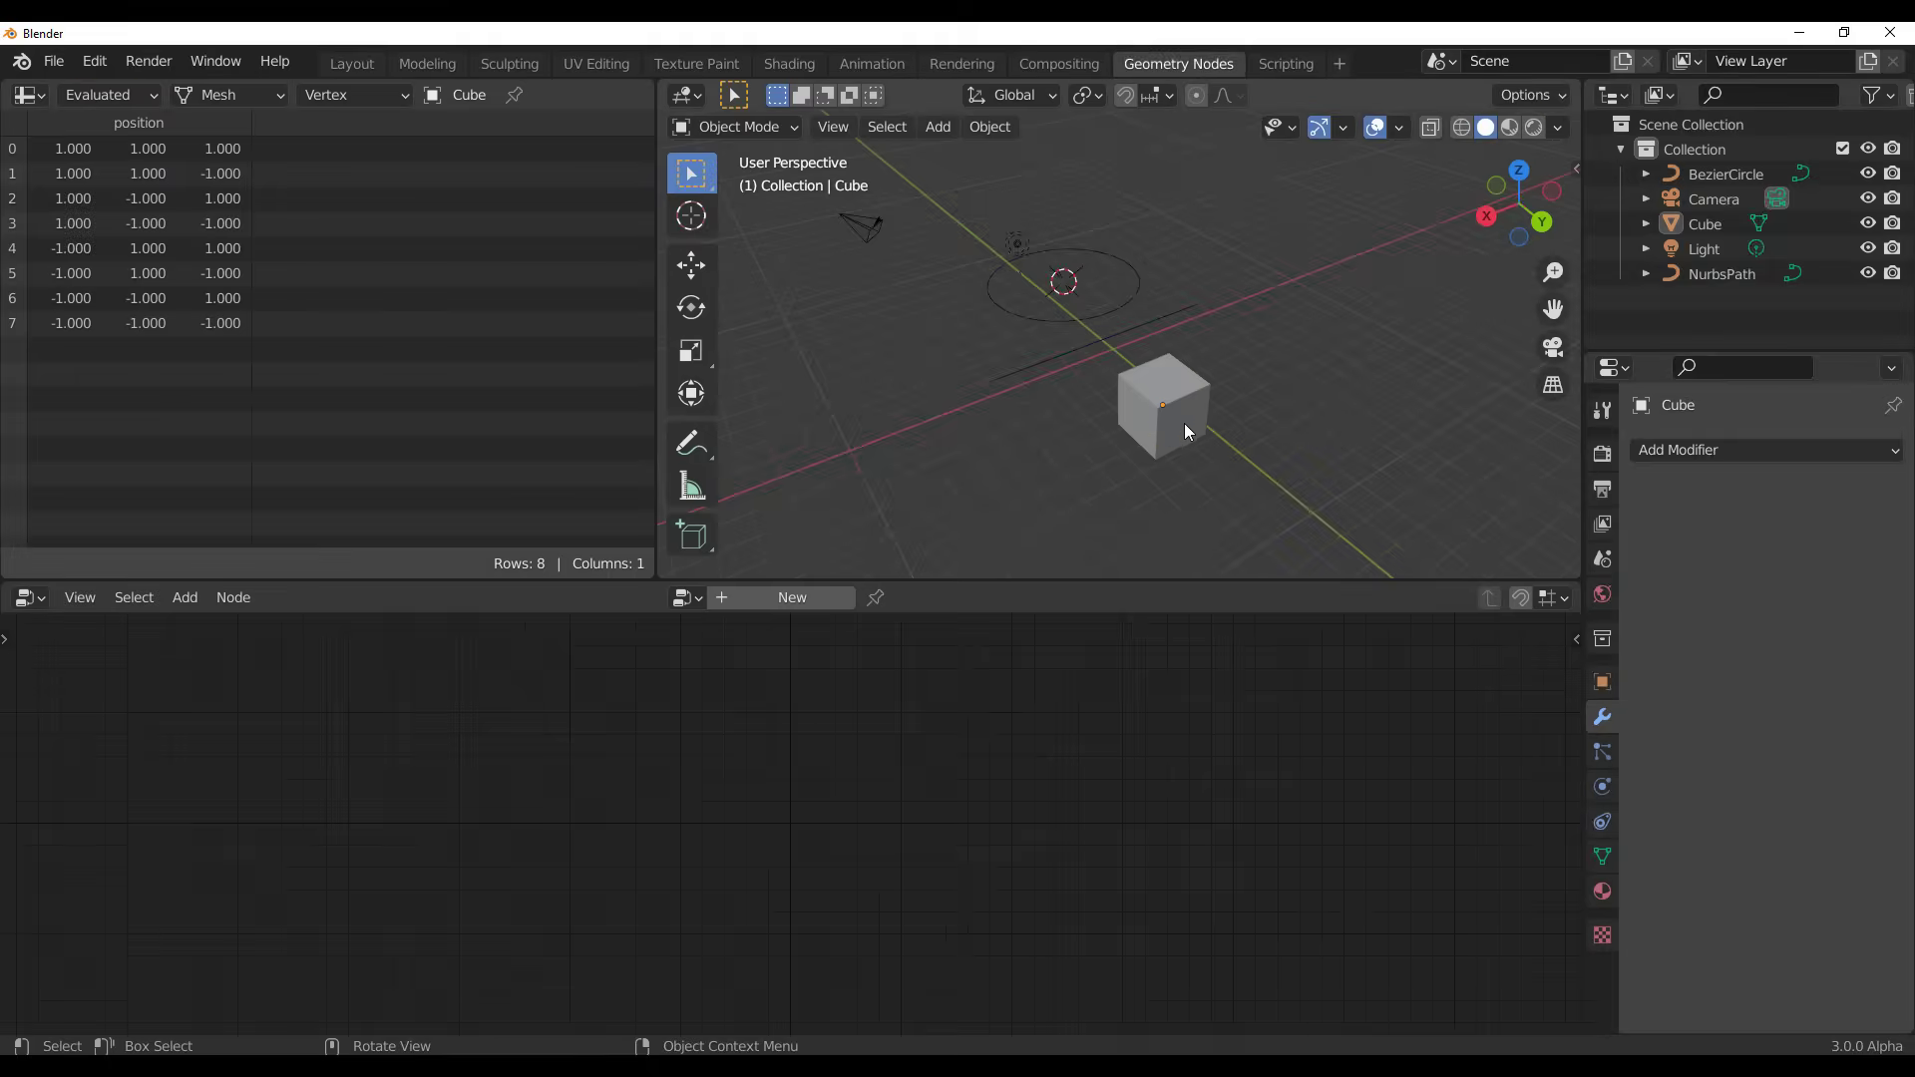
left_click(1152, 429)
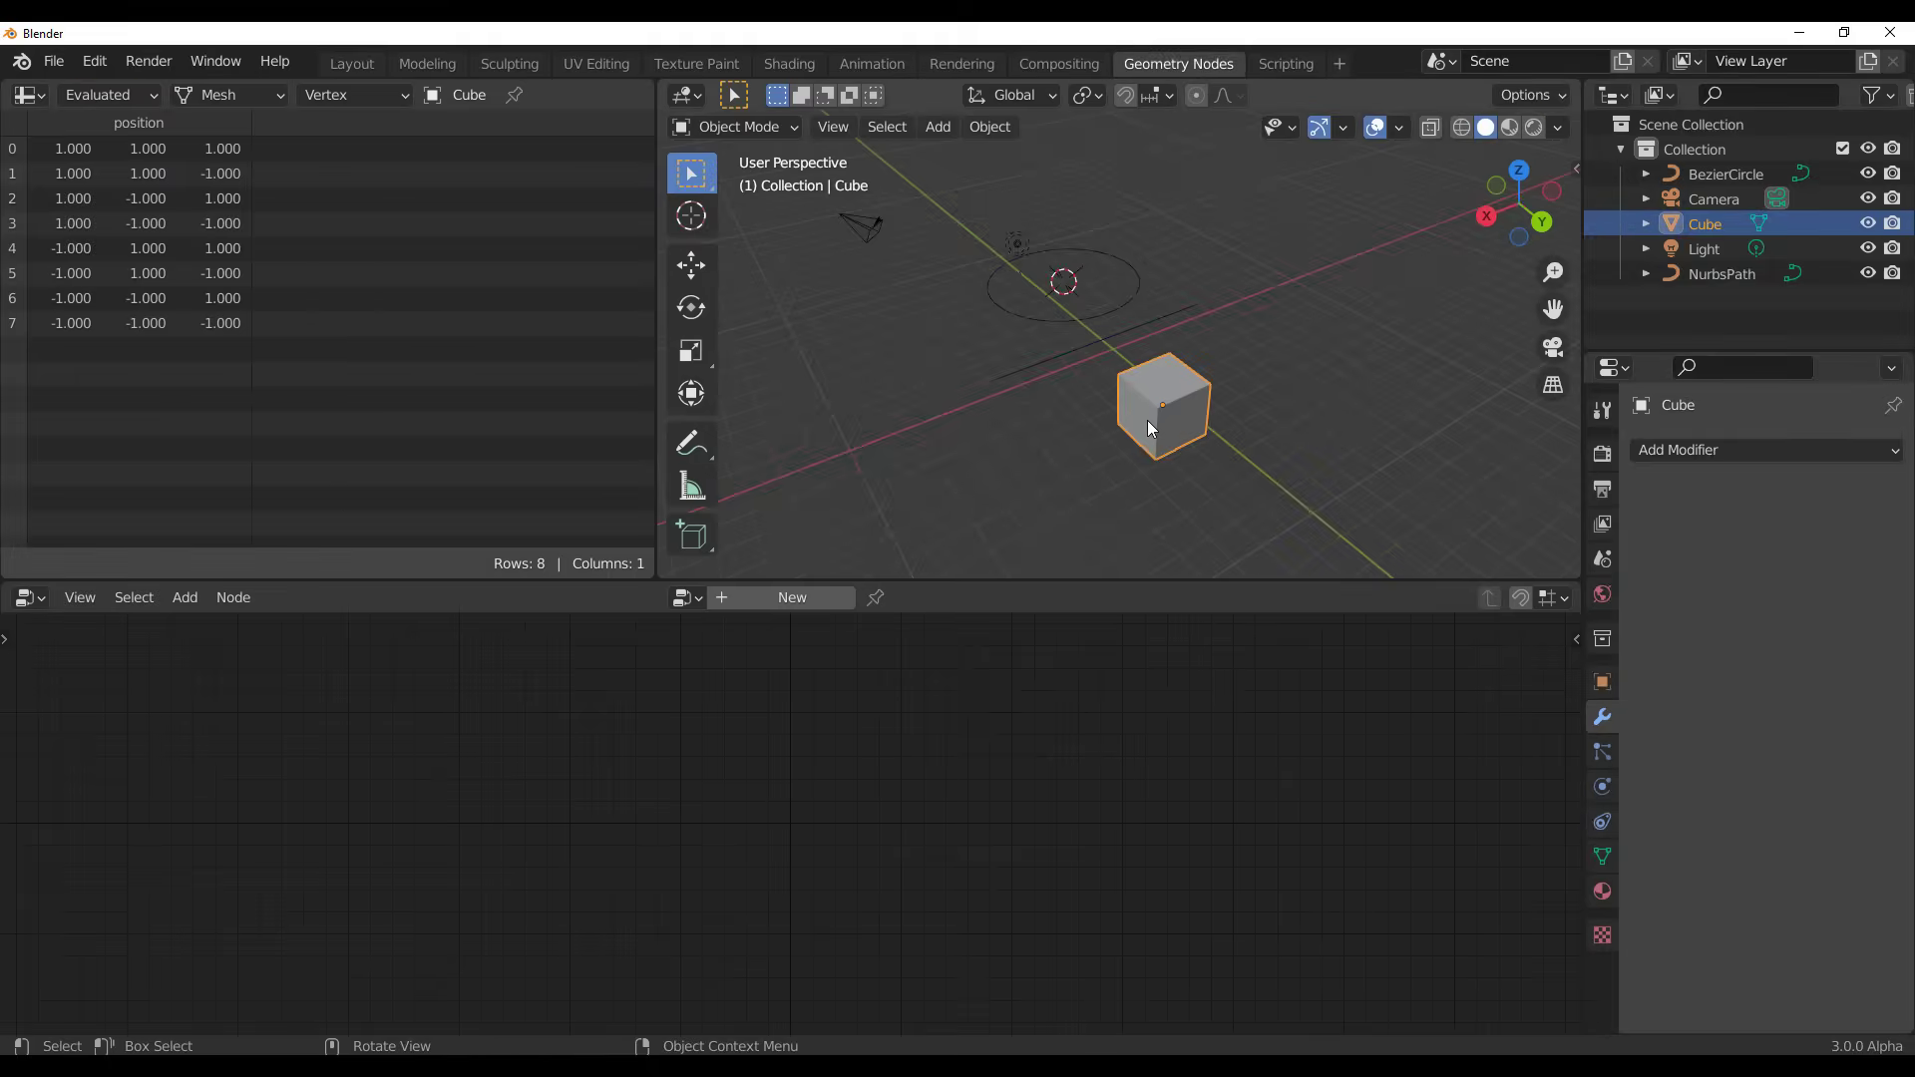
left_click(798, 599)
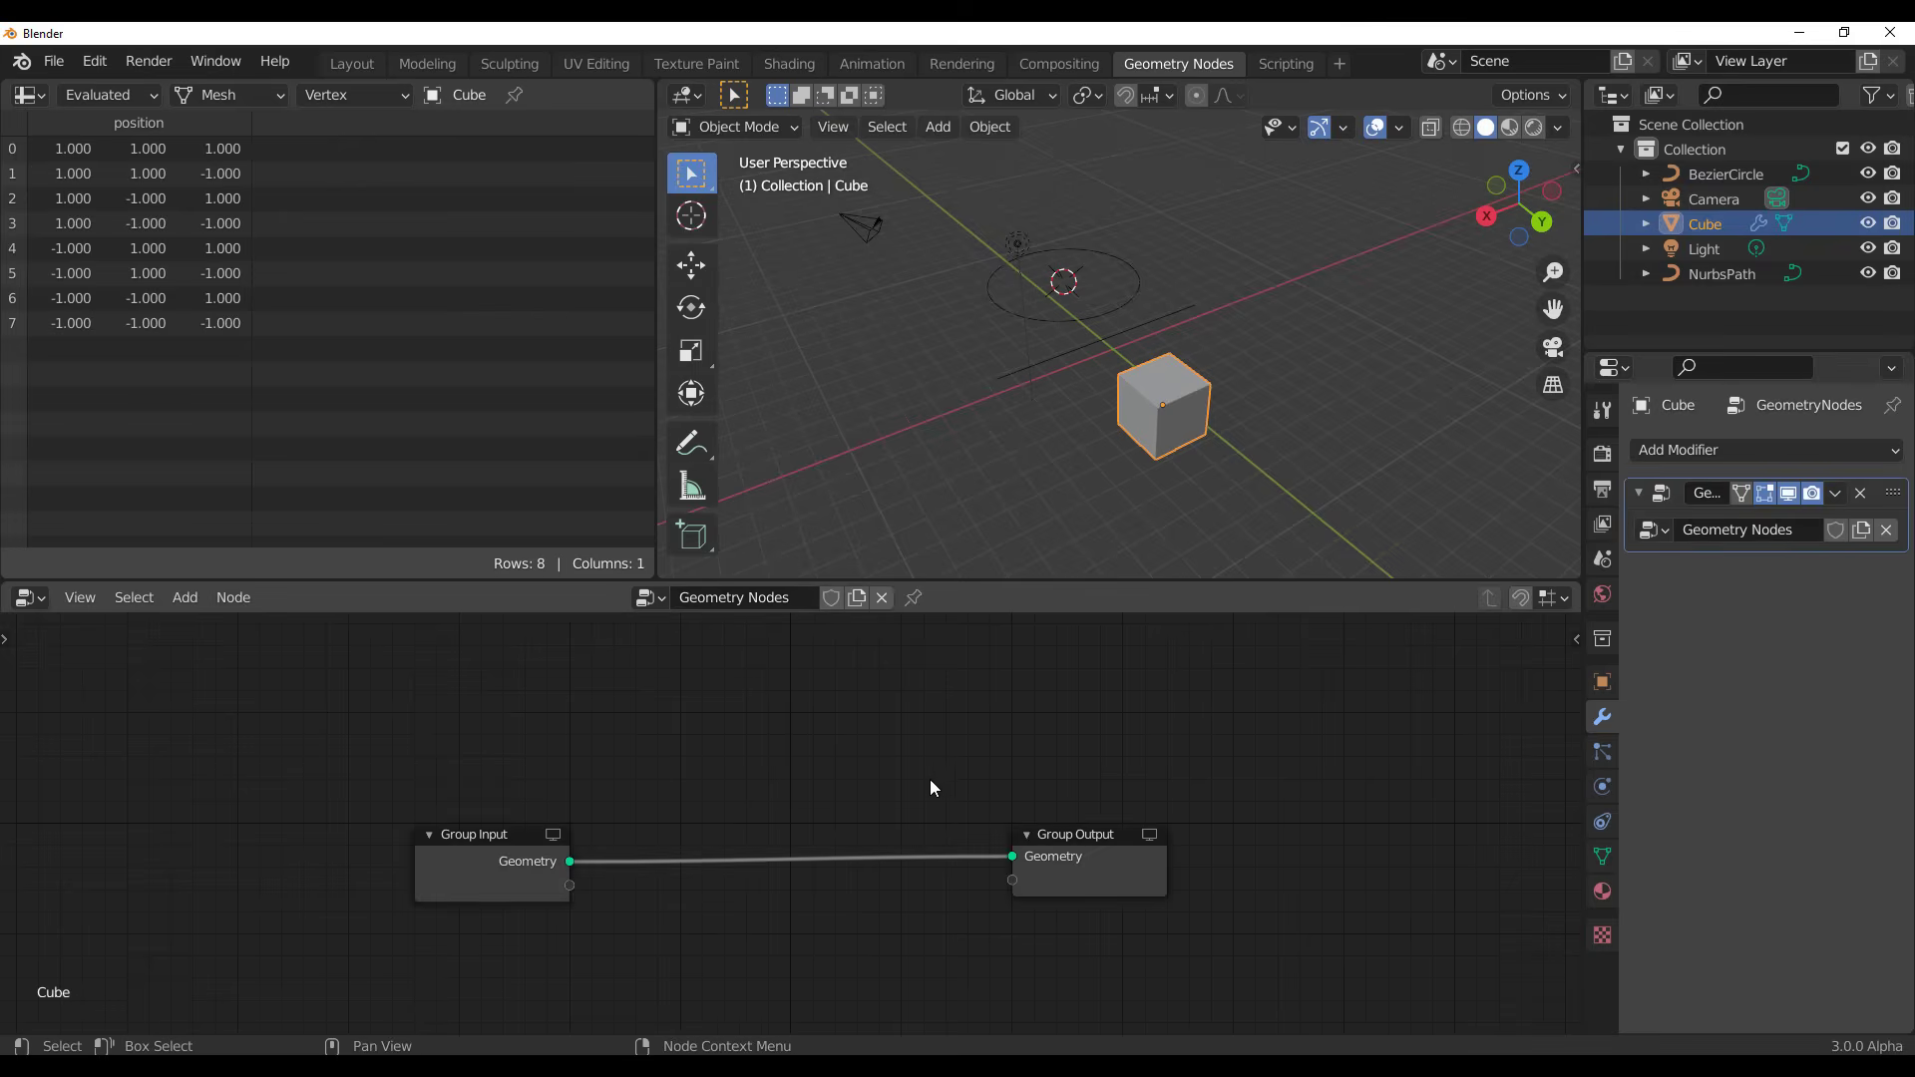
Add an Object Info node below the link between Group Input and Group Output
scroll(933, 788, "up", 2)
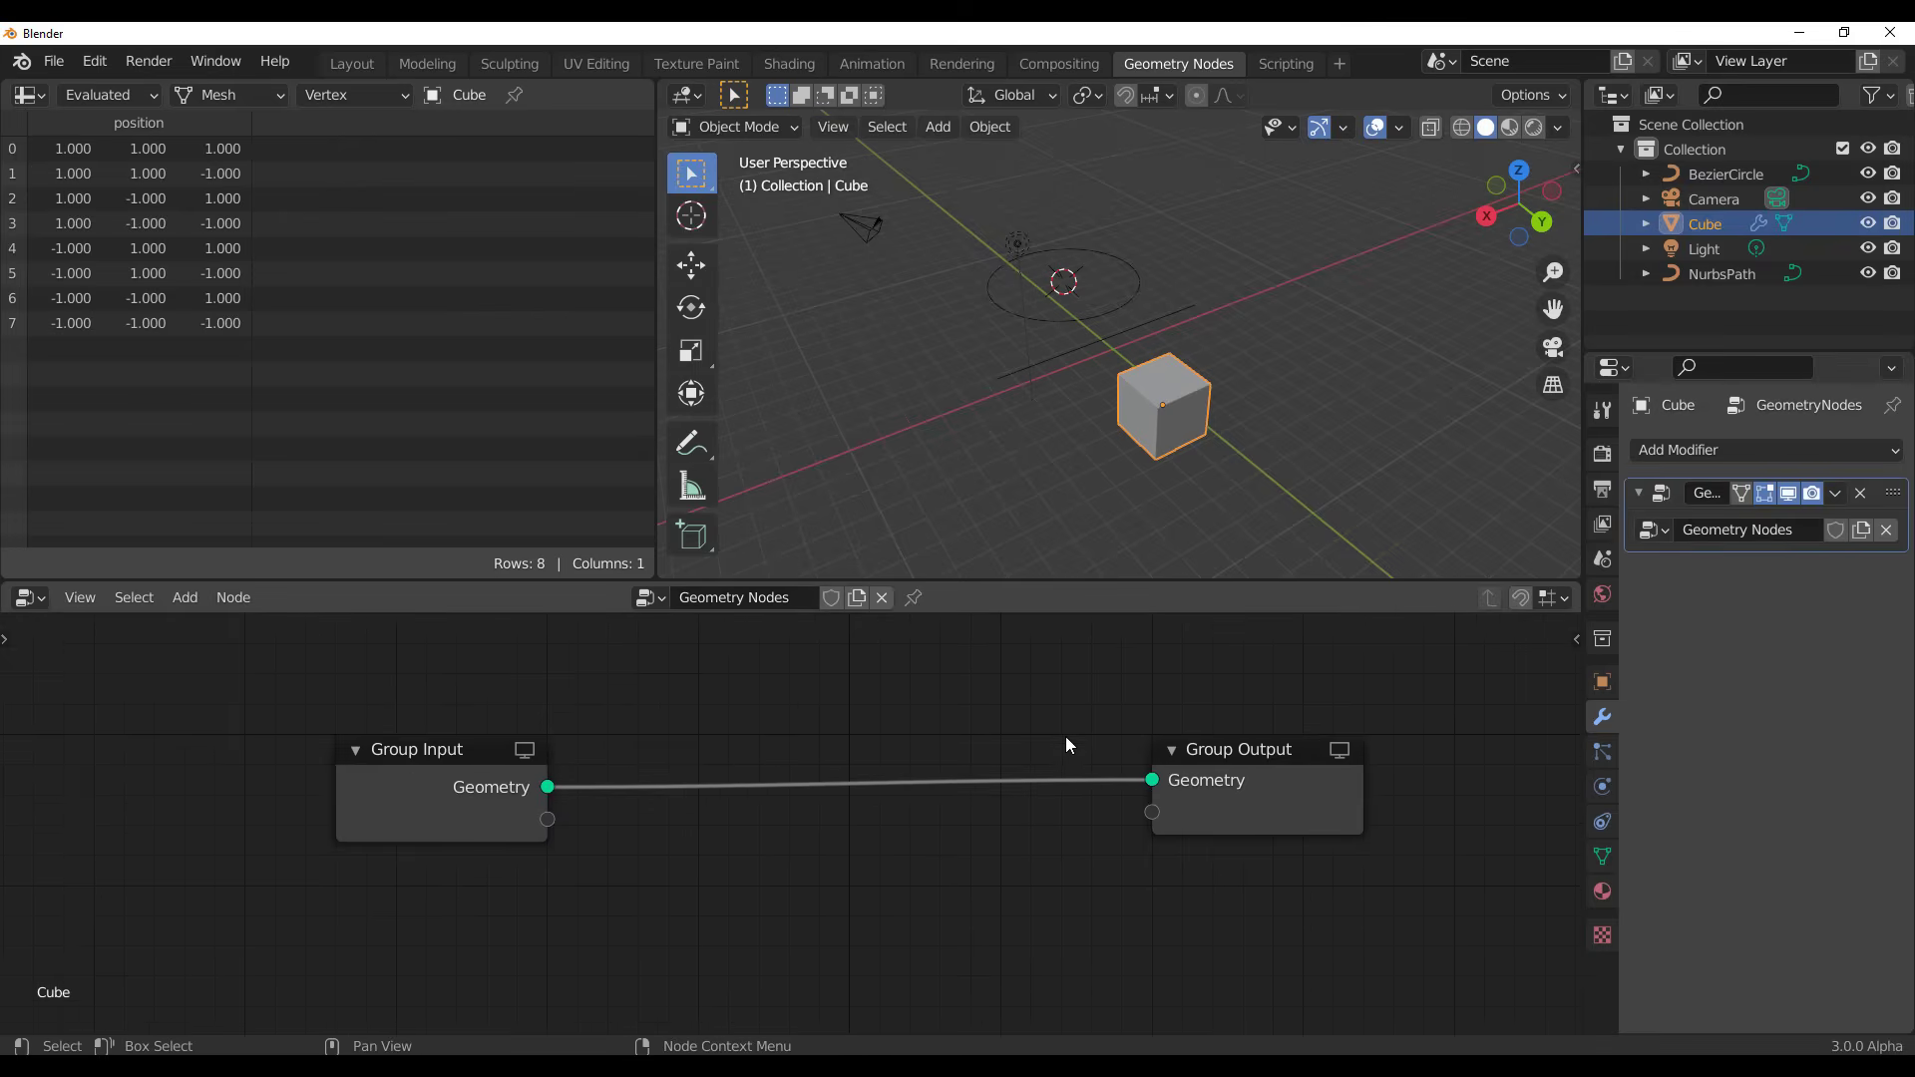
key("shift+a")
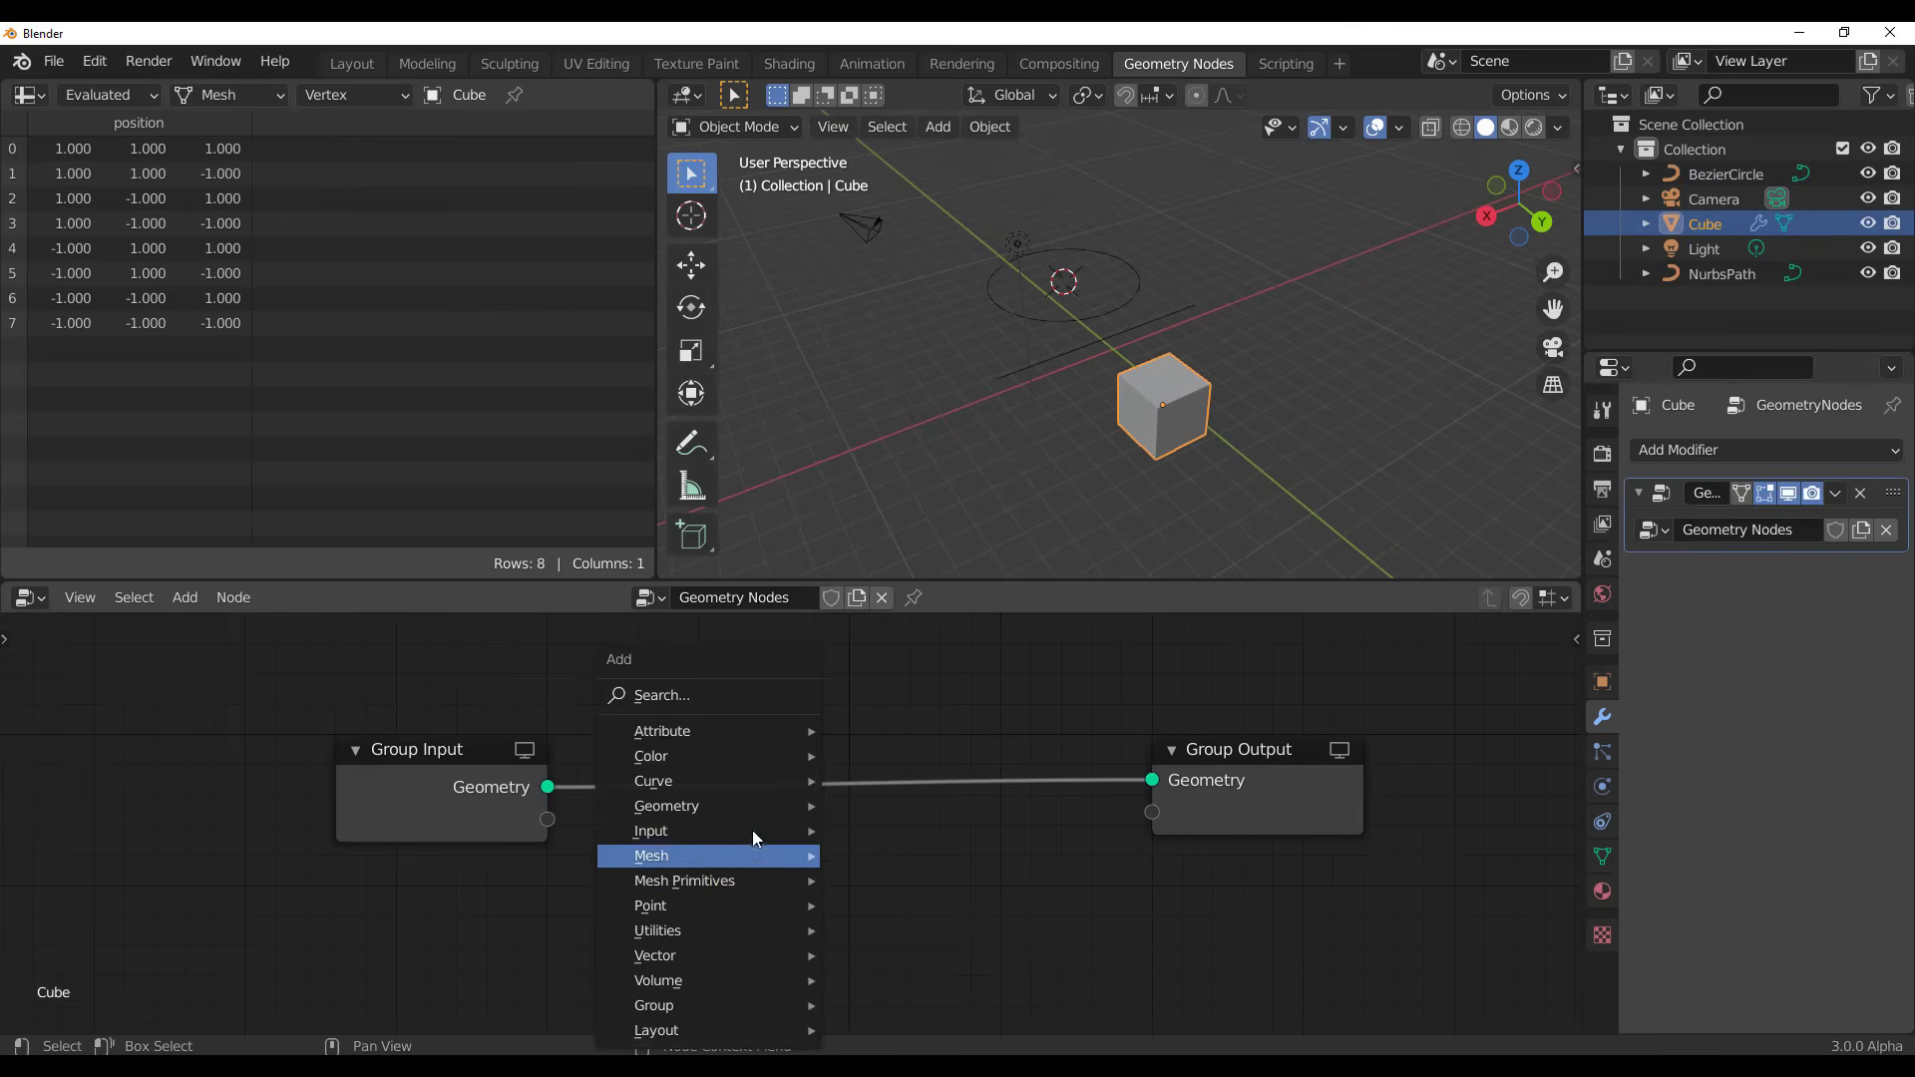
left_click(704, 696)
type("obj inf")
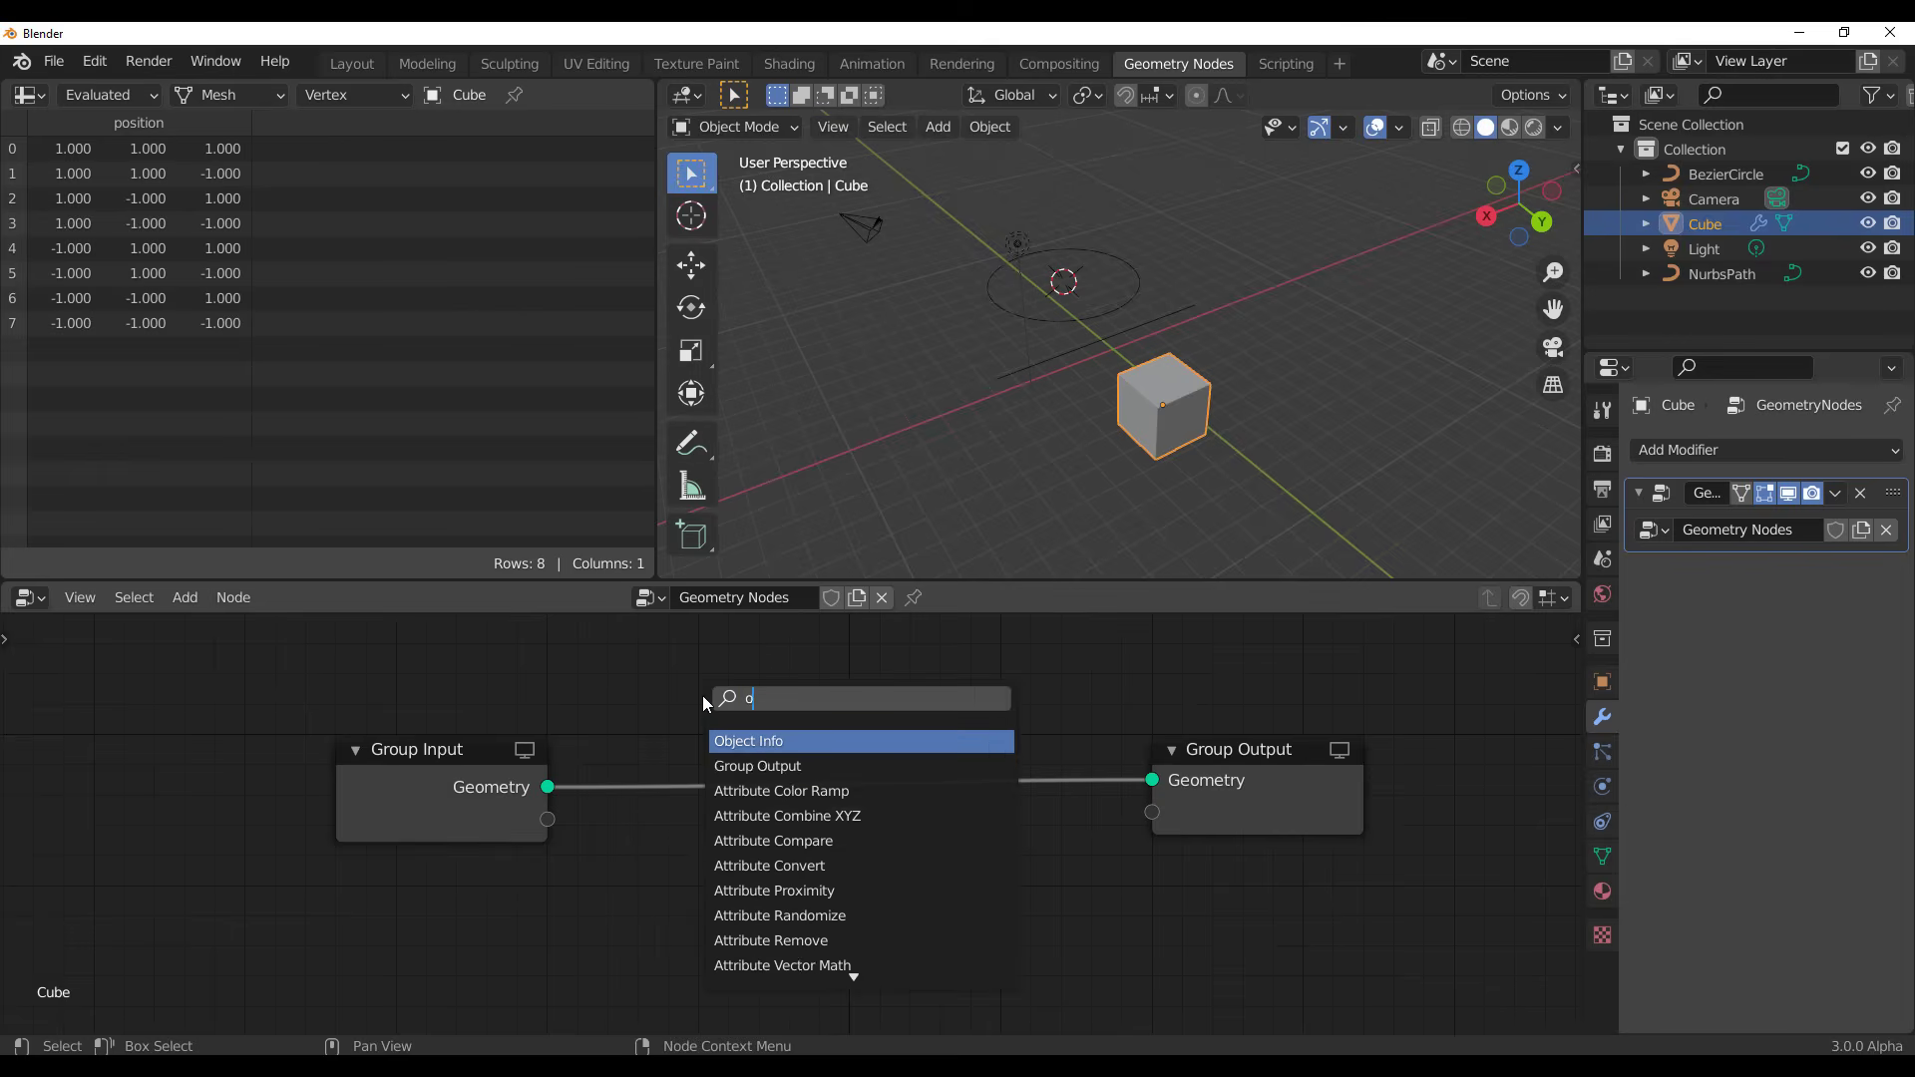
key("Return")
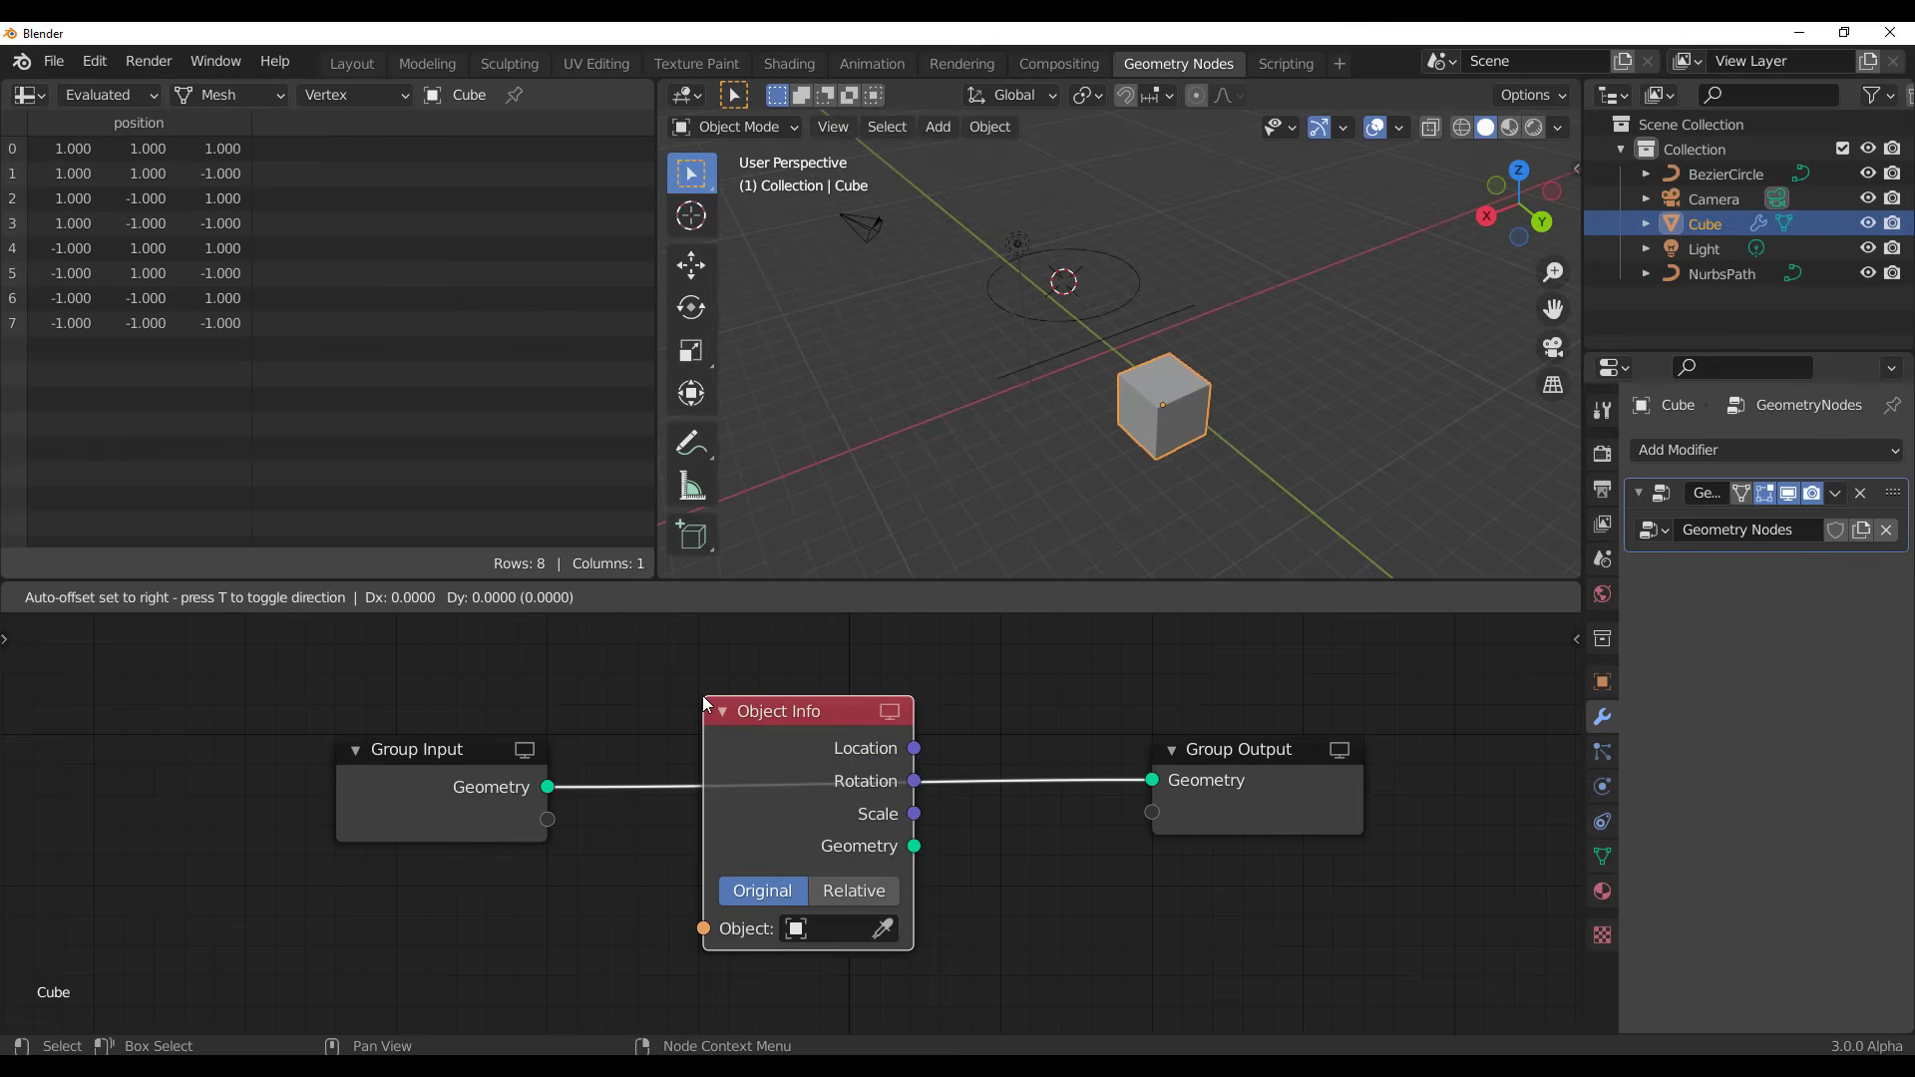
left_click(653, 848)
Set the Object Info node's object to NurbsPath and deselect the node
middle_click_drag(1051, 944, 1111, 776)
left_click(817, 915)
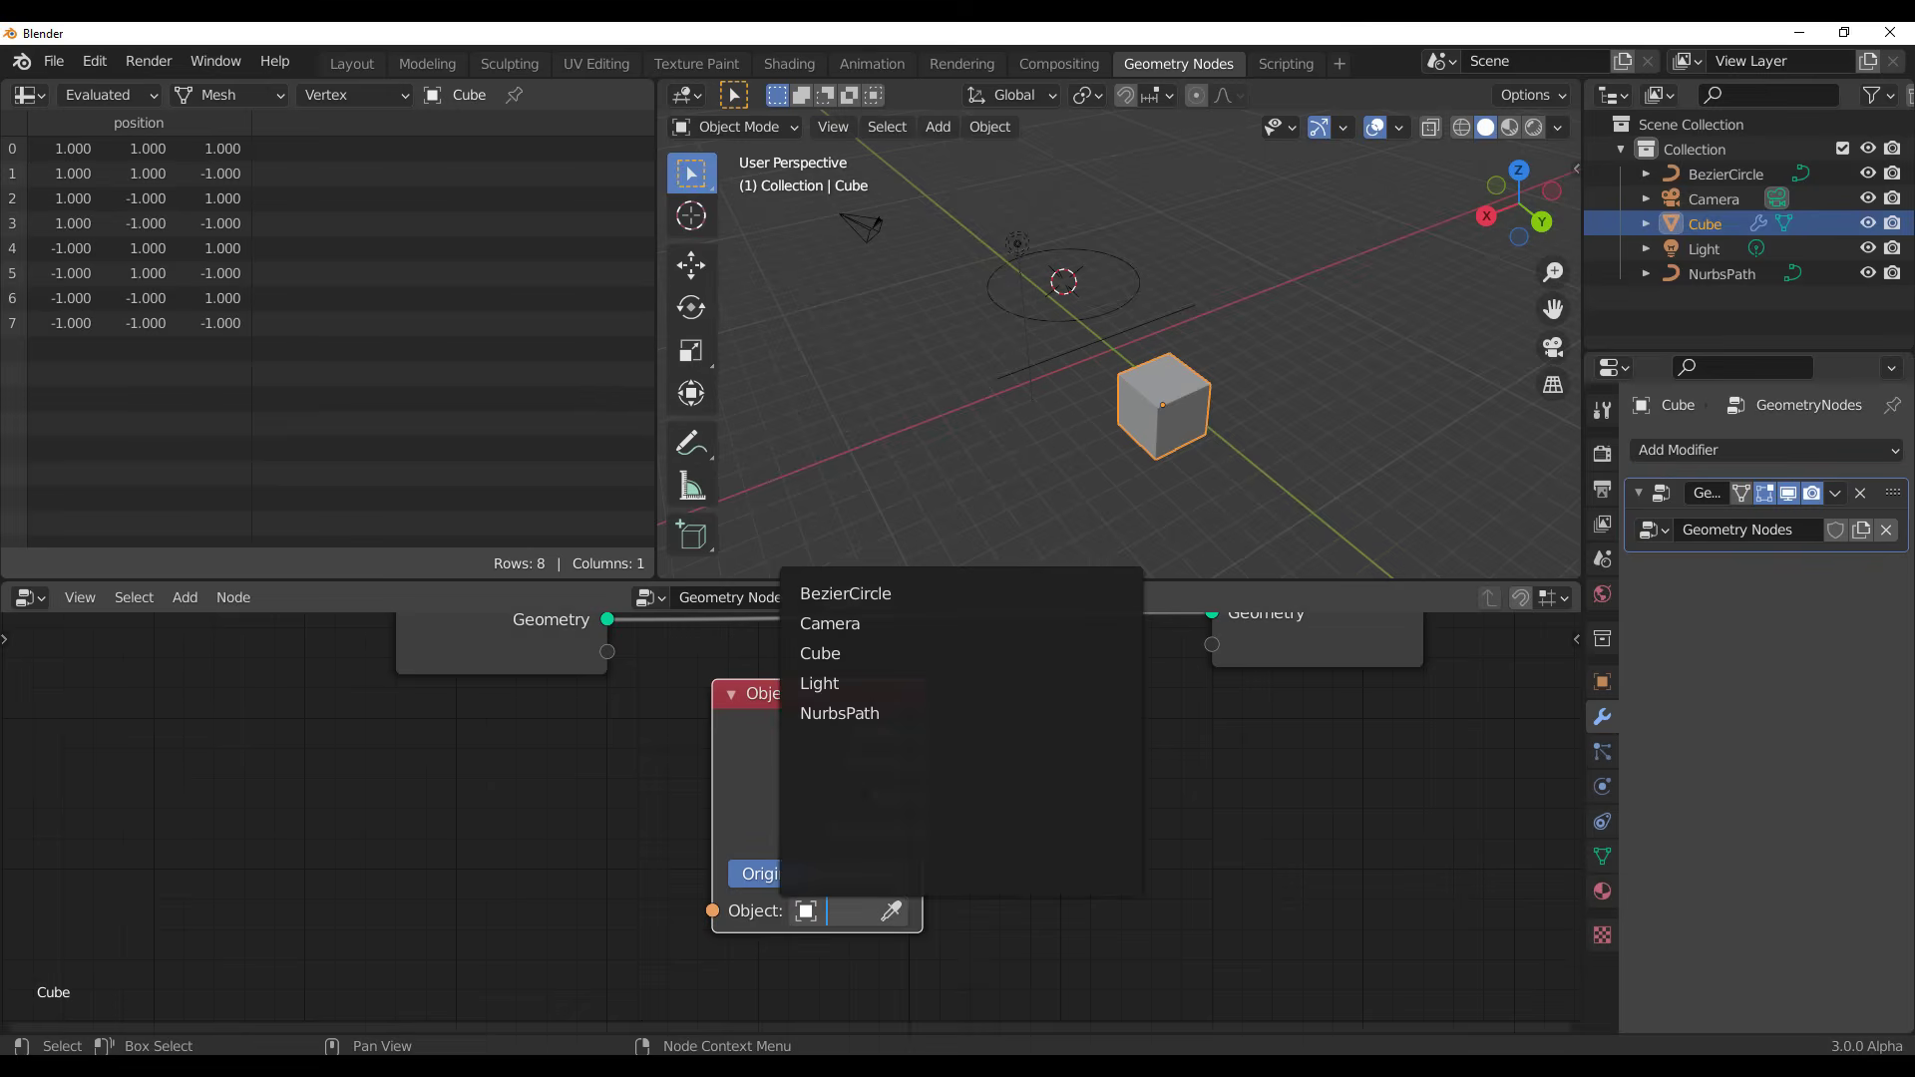
left_click(888, 713)
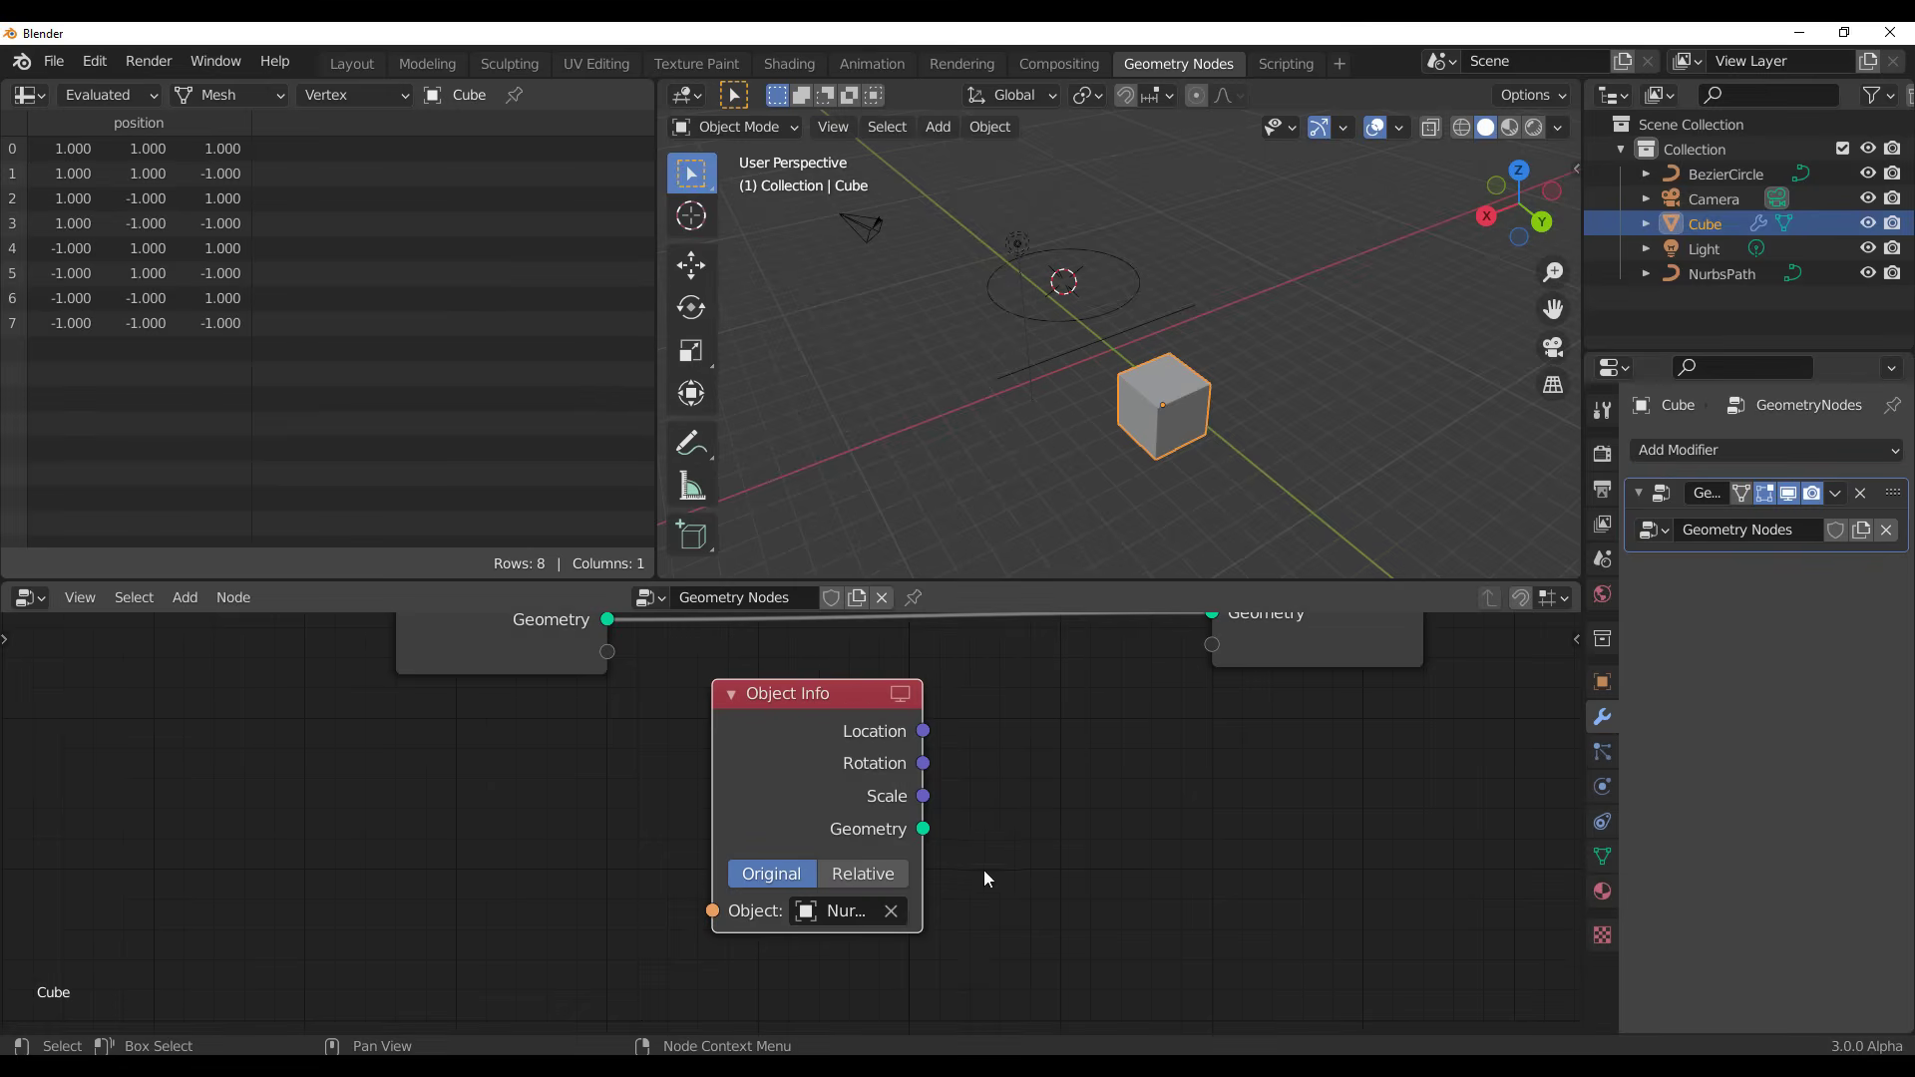
middle_click_drag(1069, 846, 1039, 844)
left_click(1039, 845)
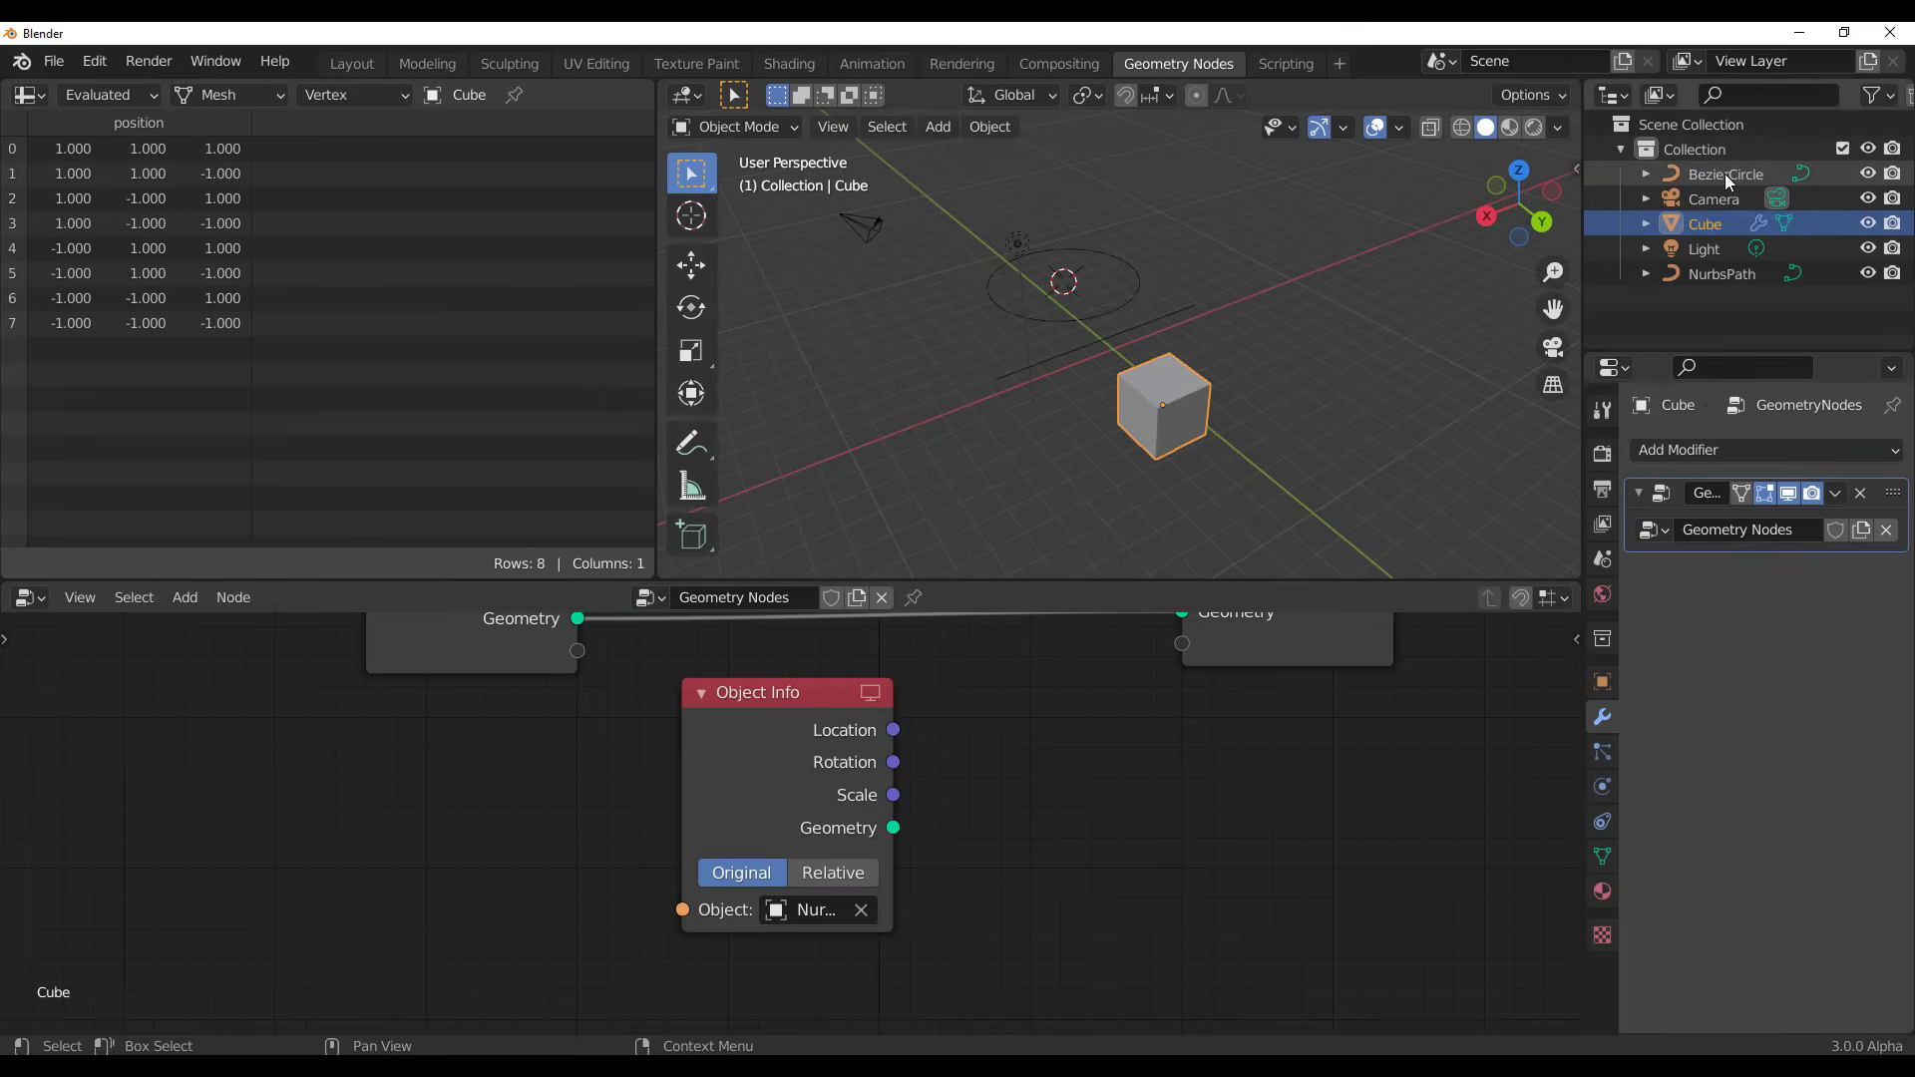
Add a second Object Info node referencing BezierCircle and move the NurbsPath Object Info node closer to it
left_click_drag(1725, 176, 286, 926)
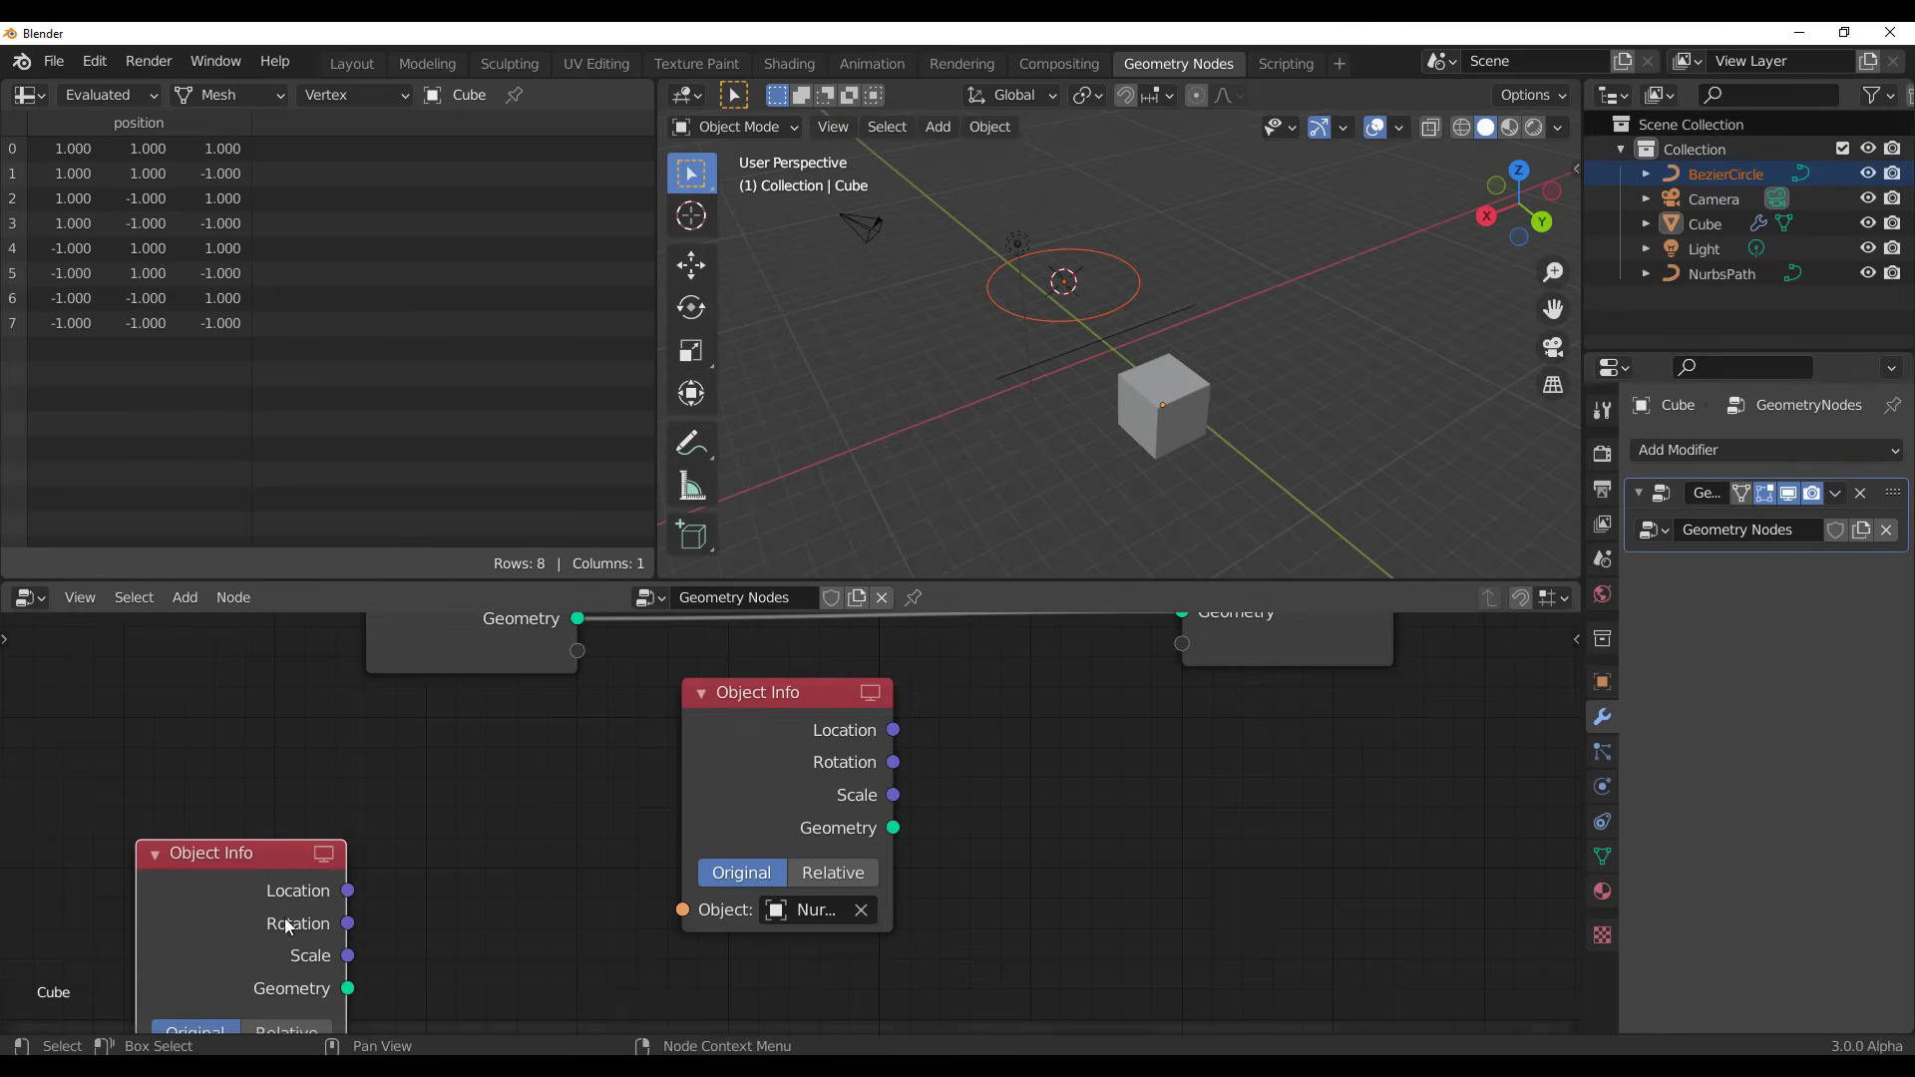
key("Home")
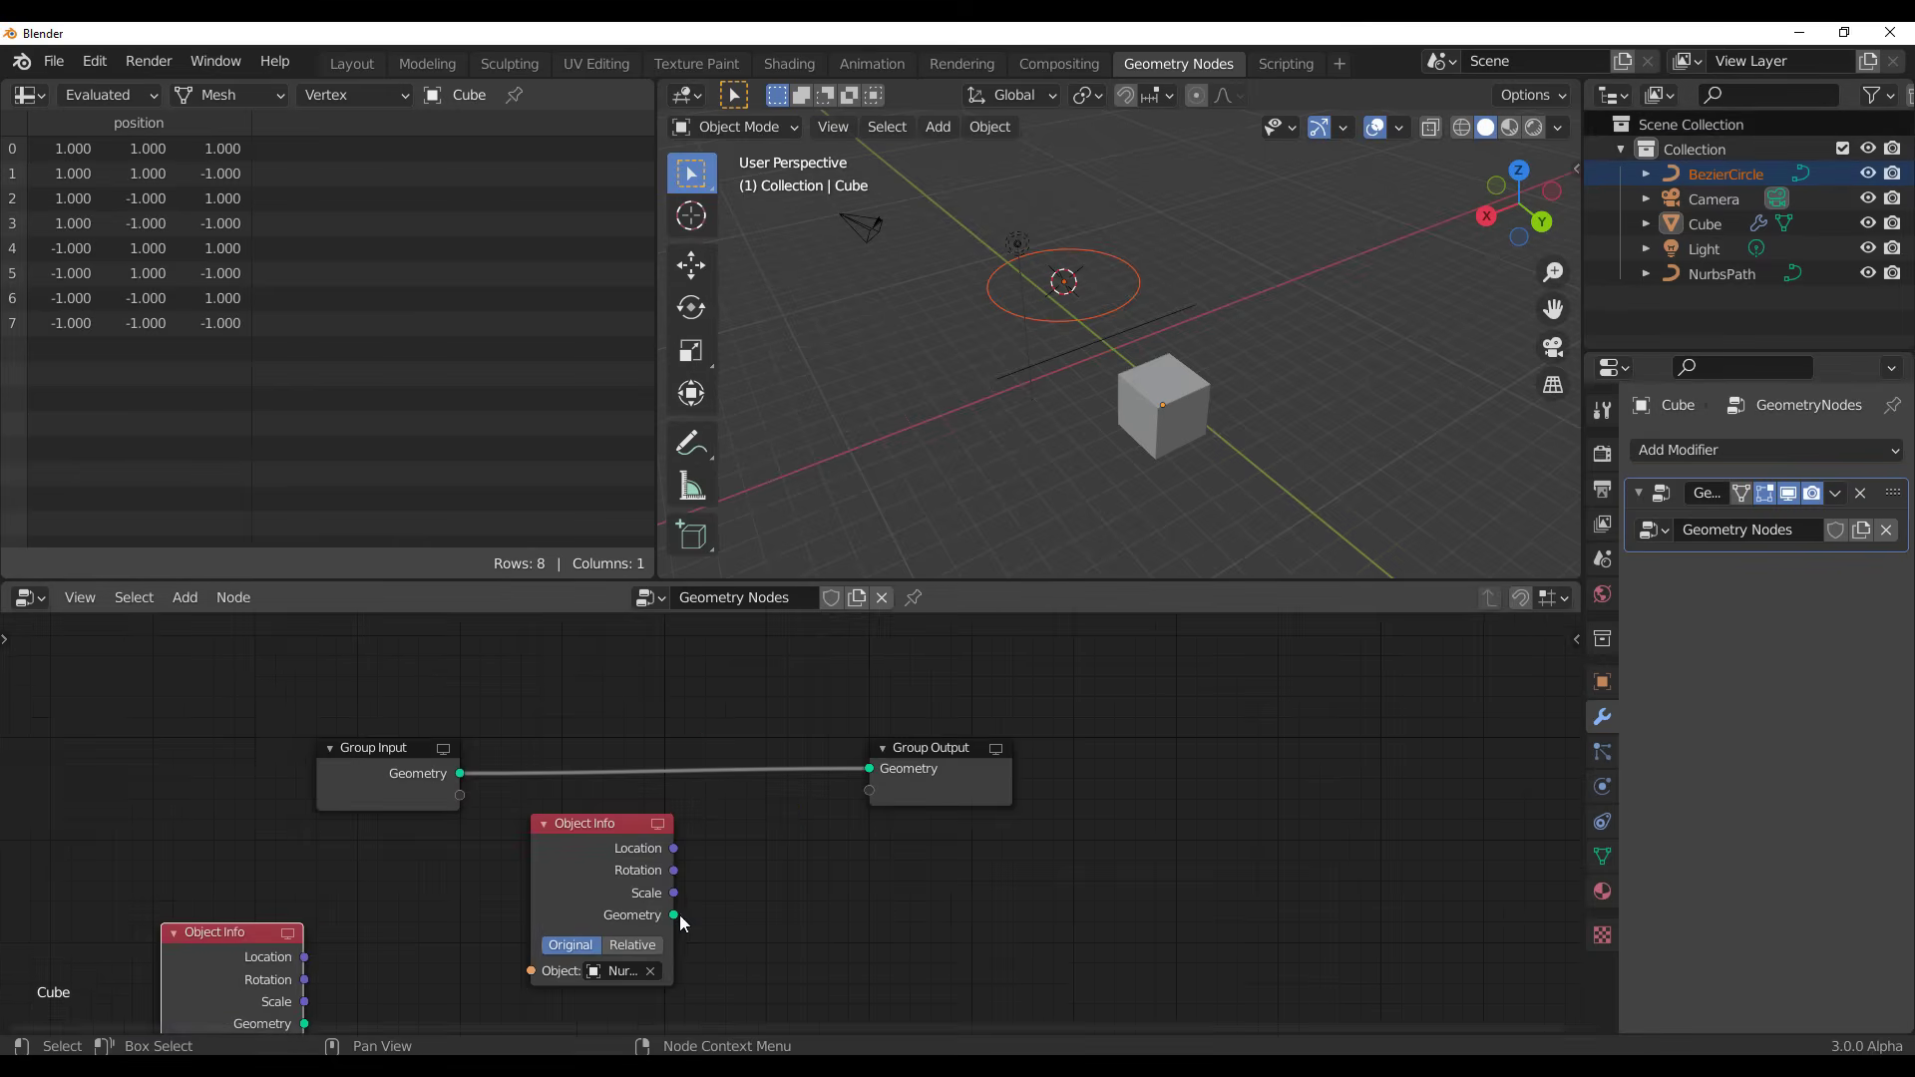
left_click_drag(624, 844, 468, 889)
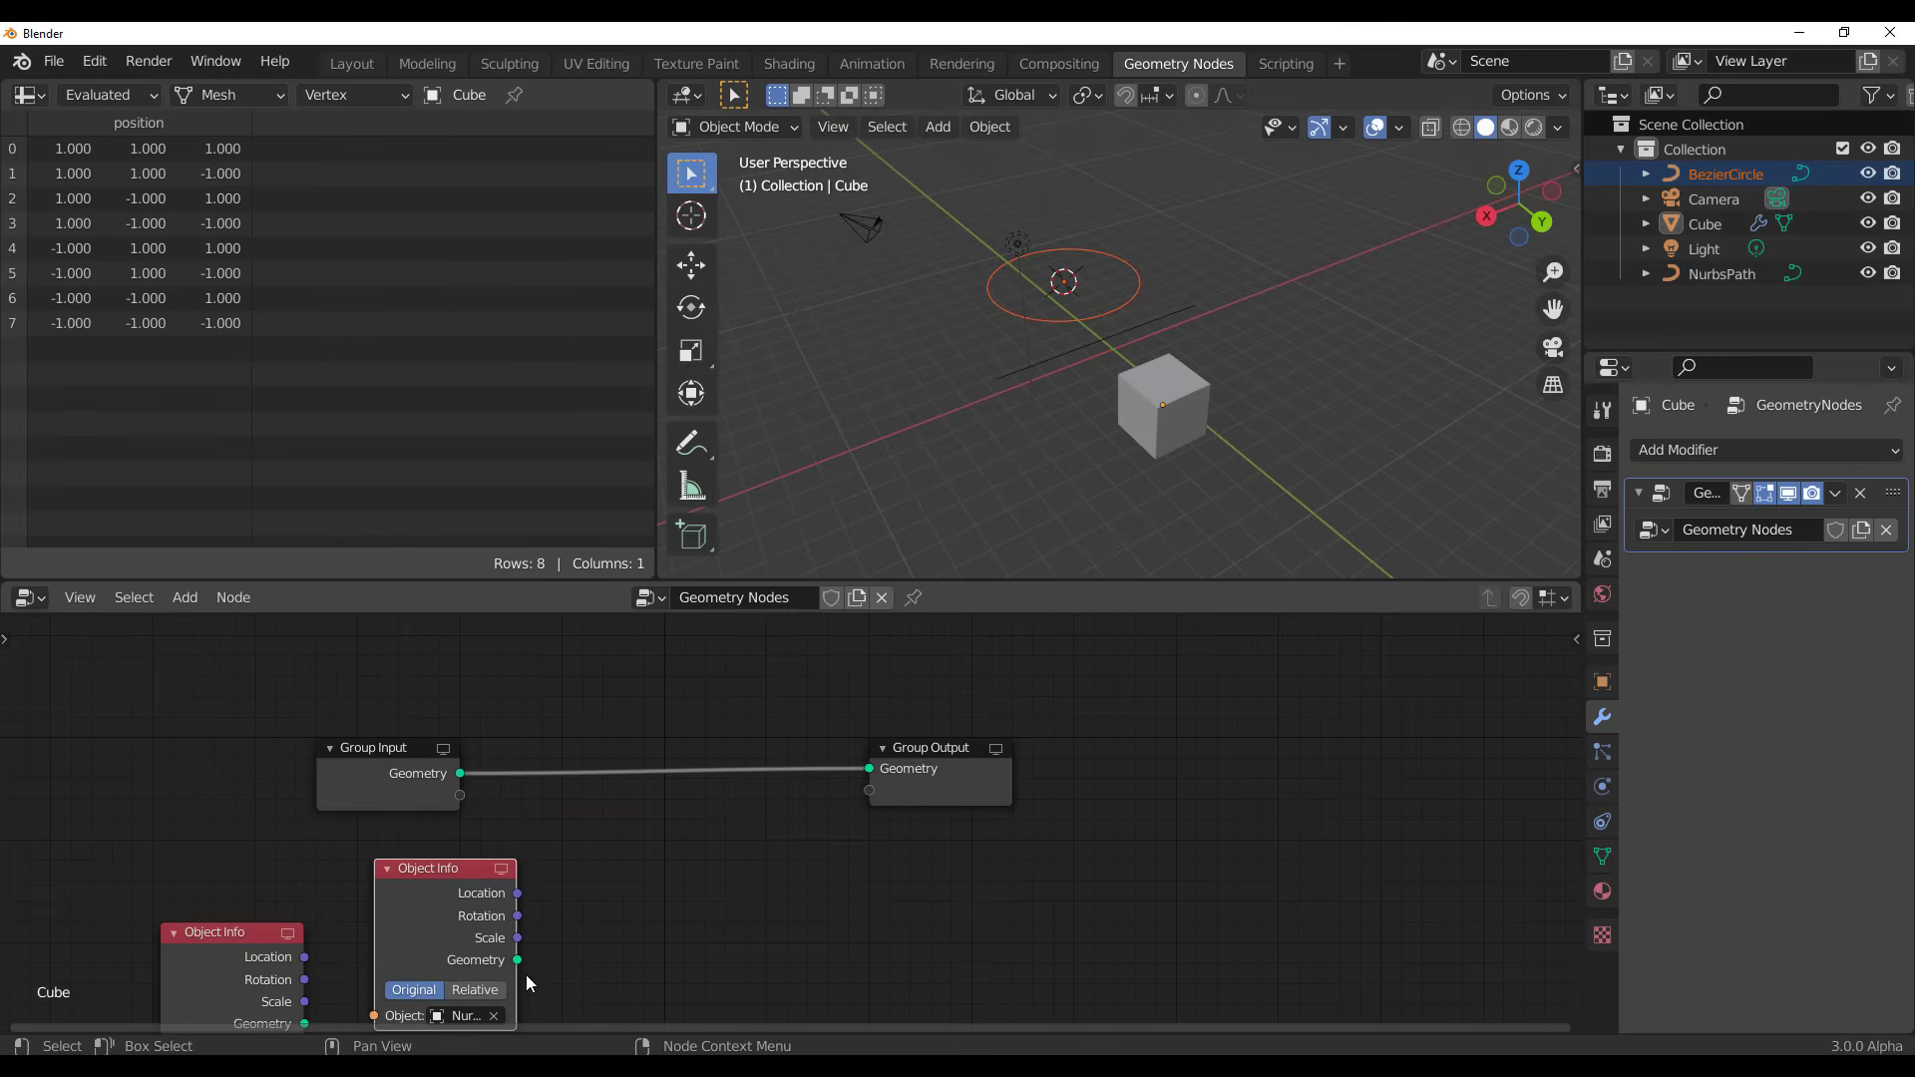
Connect the NurbsPath Object Info node's Geometry output to the Group Output's Geometry input
left_click_drag(517, 959, 875, 764)
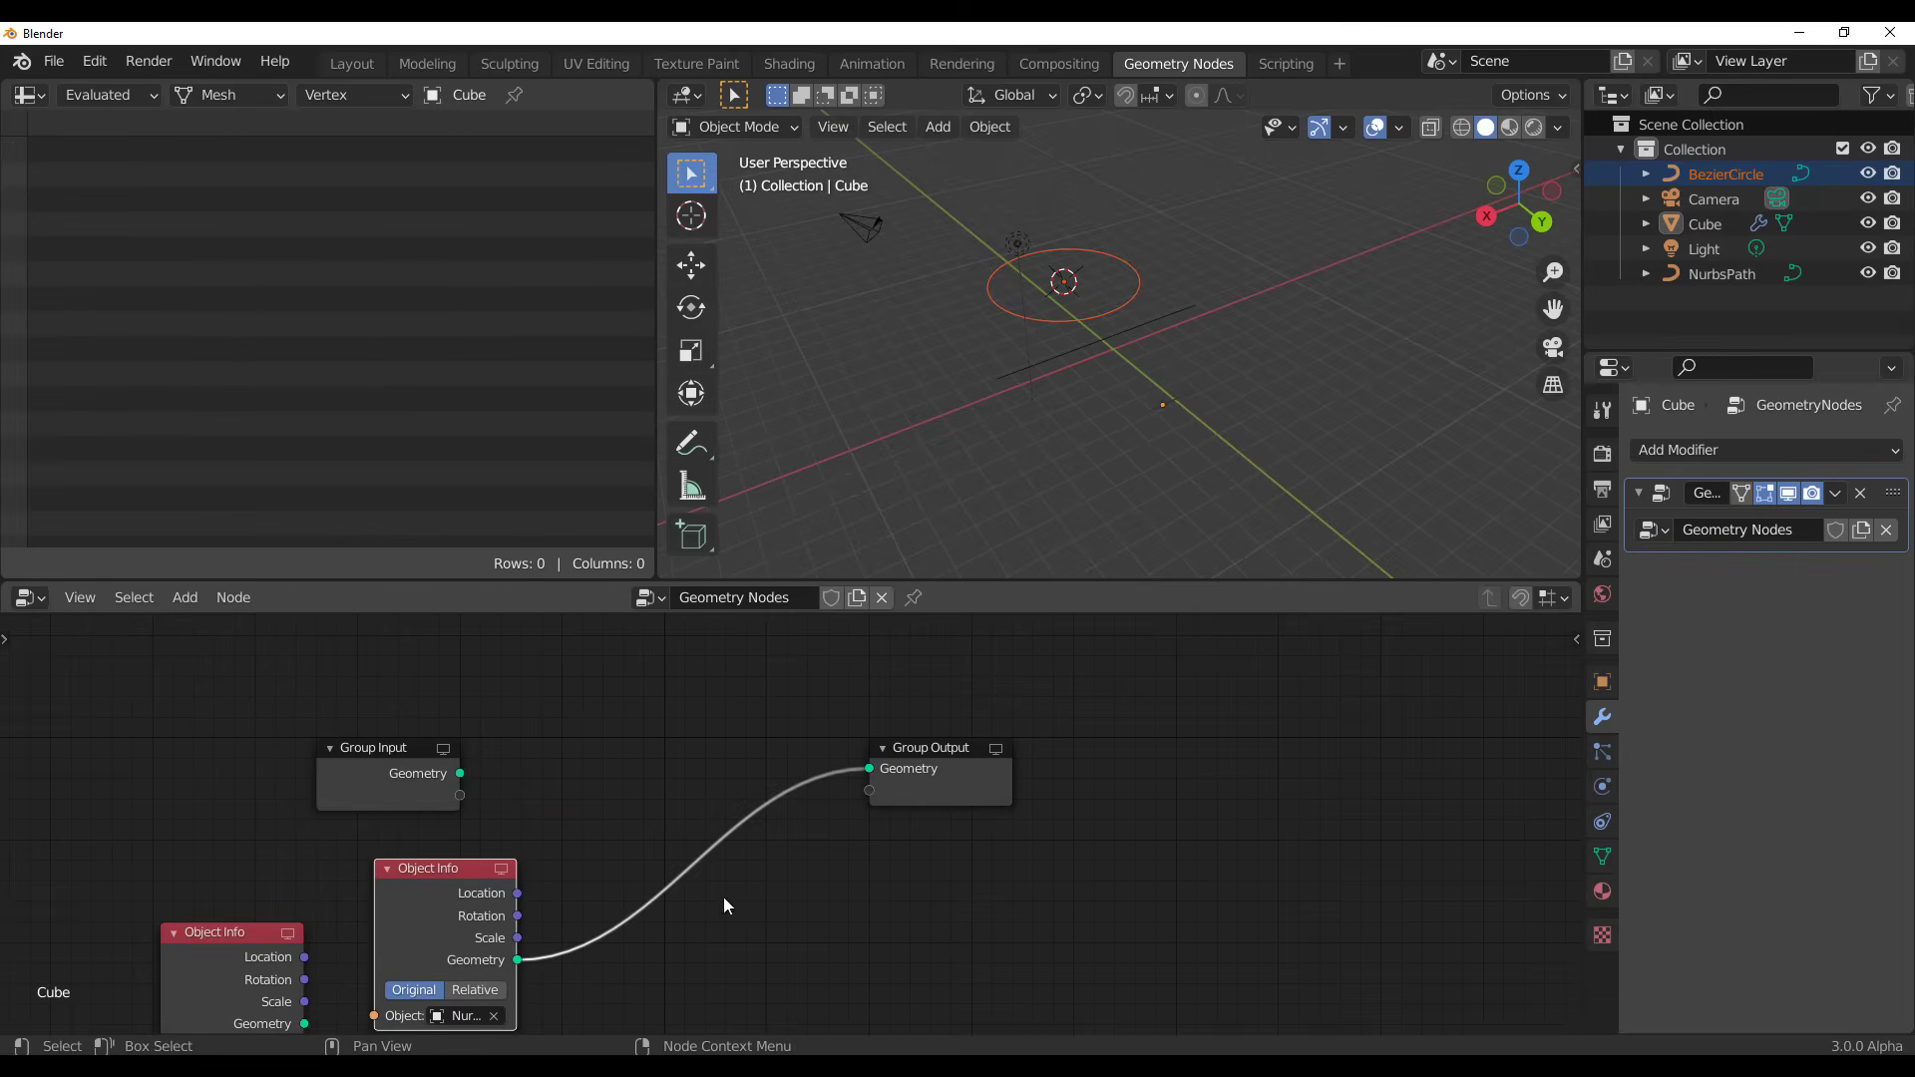
key("Home")
middle_click_drag(1237, 479, 1118, 410)
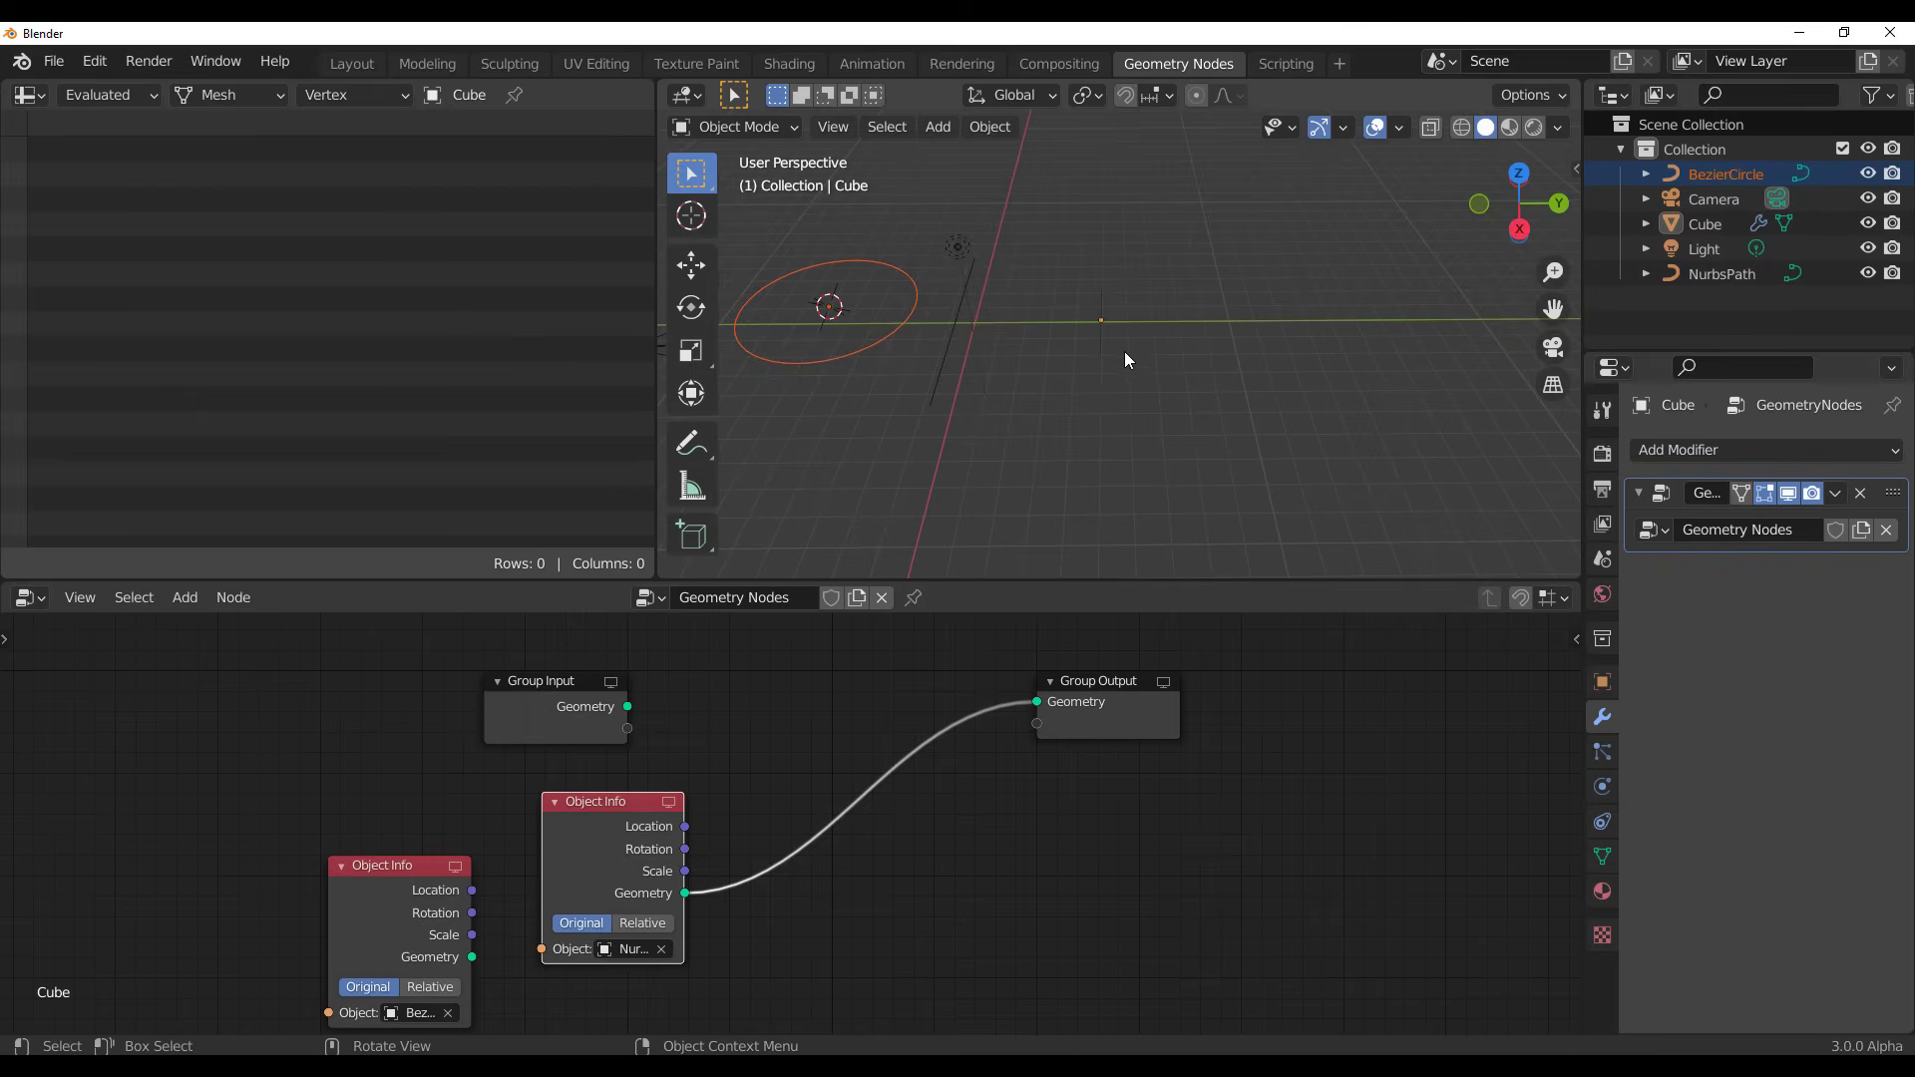
left_click_drag(579, 834, 570, 828)
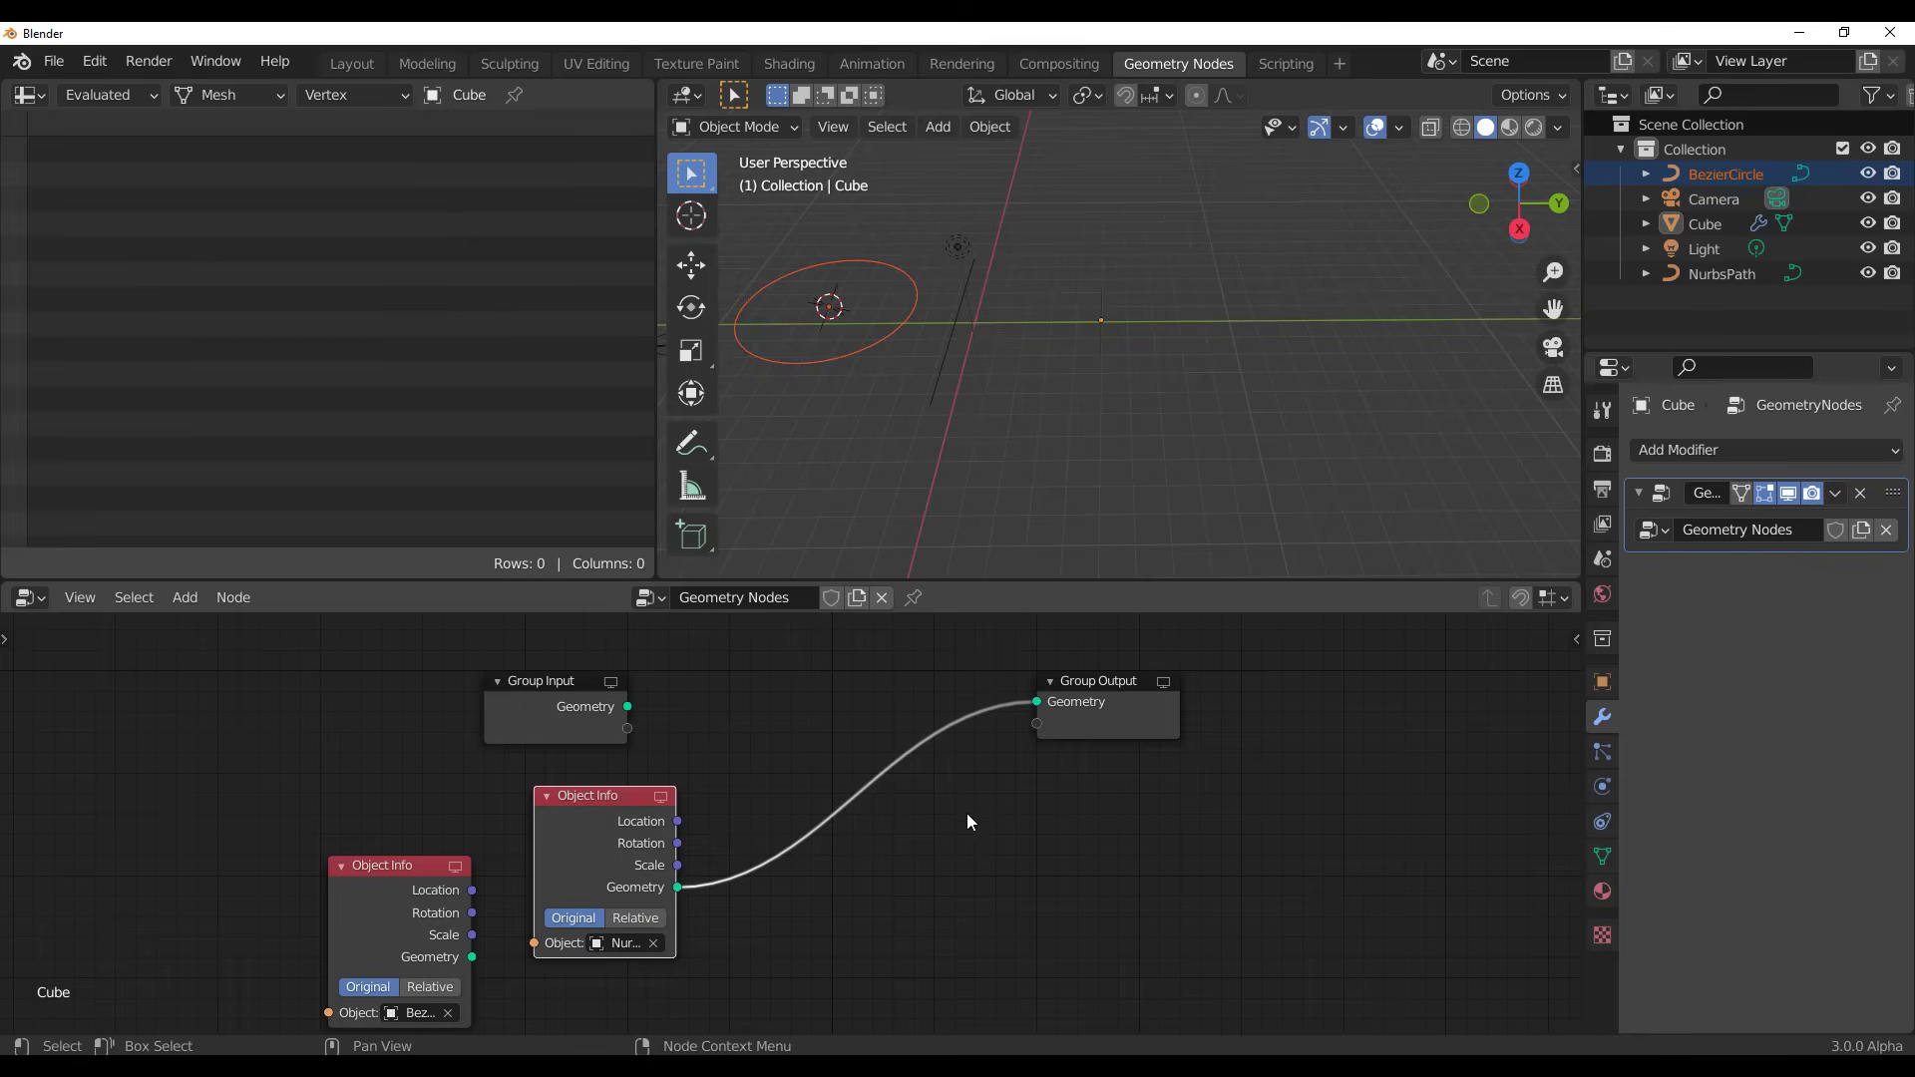
Insert a Curve to Mesh node between the NurbsPath Object Info and Group Output, and space the nodes apart
key("shift+a")
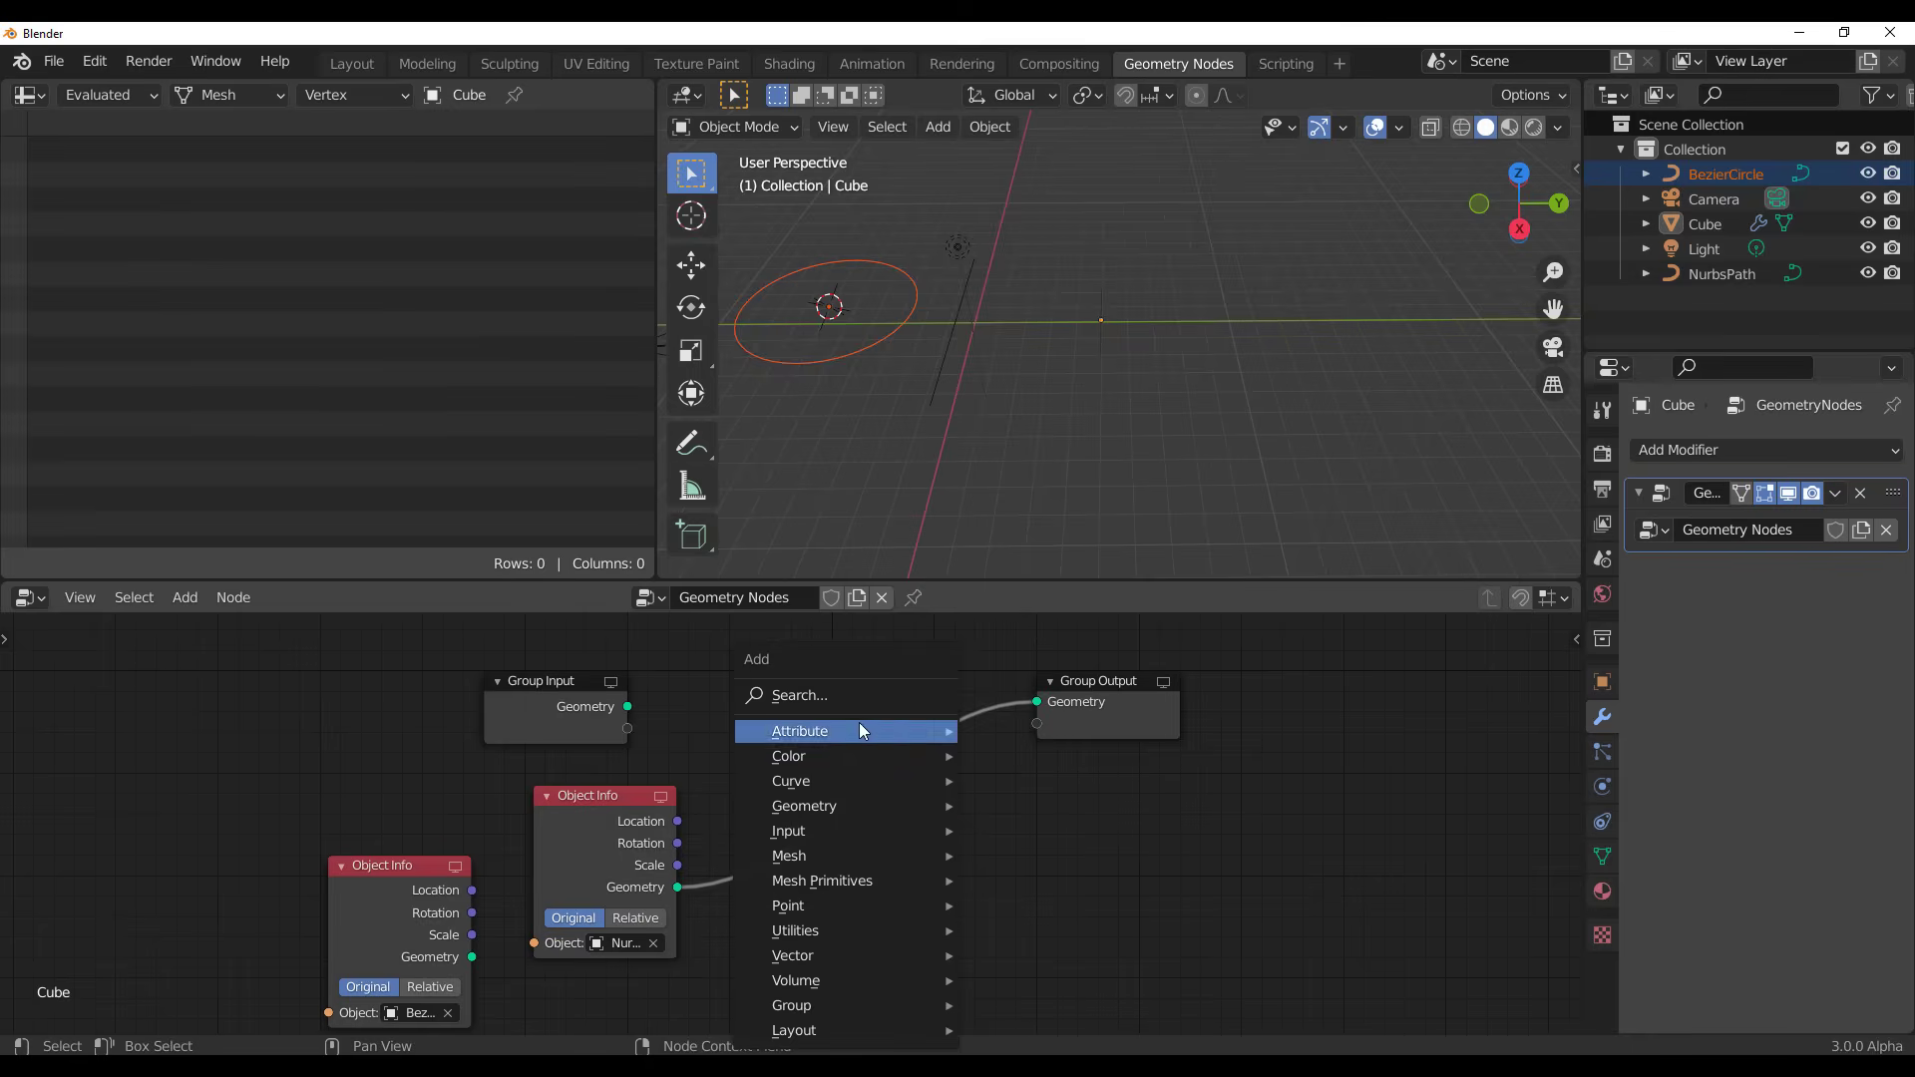
mouse_move(866, 784)
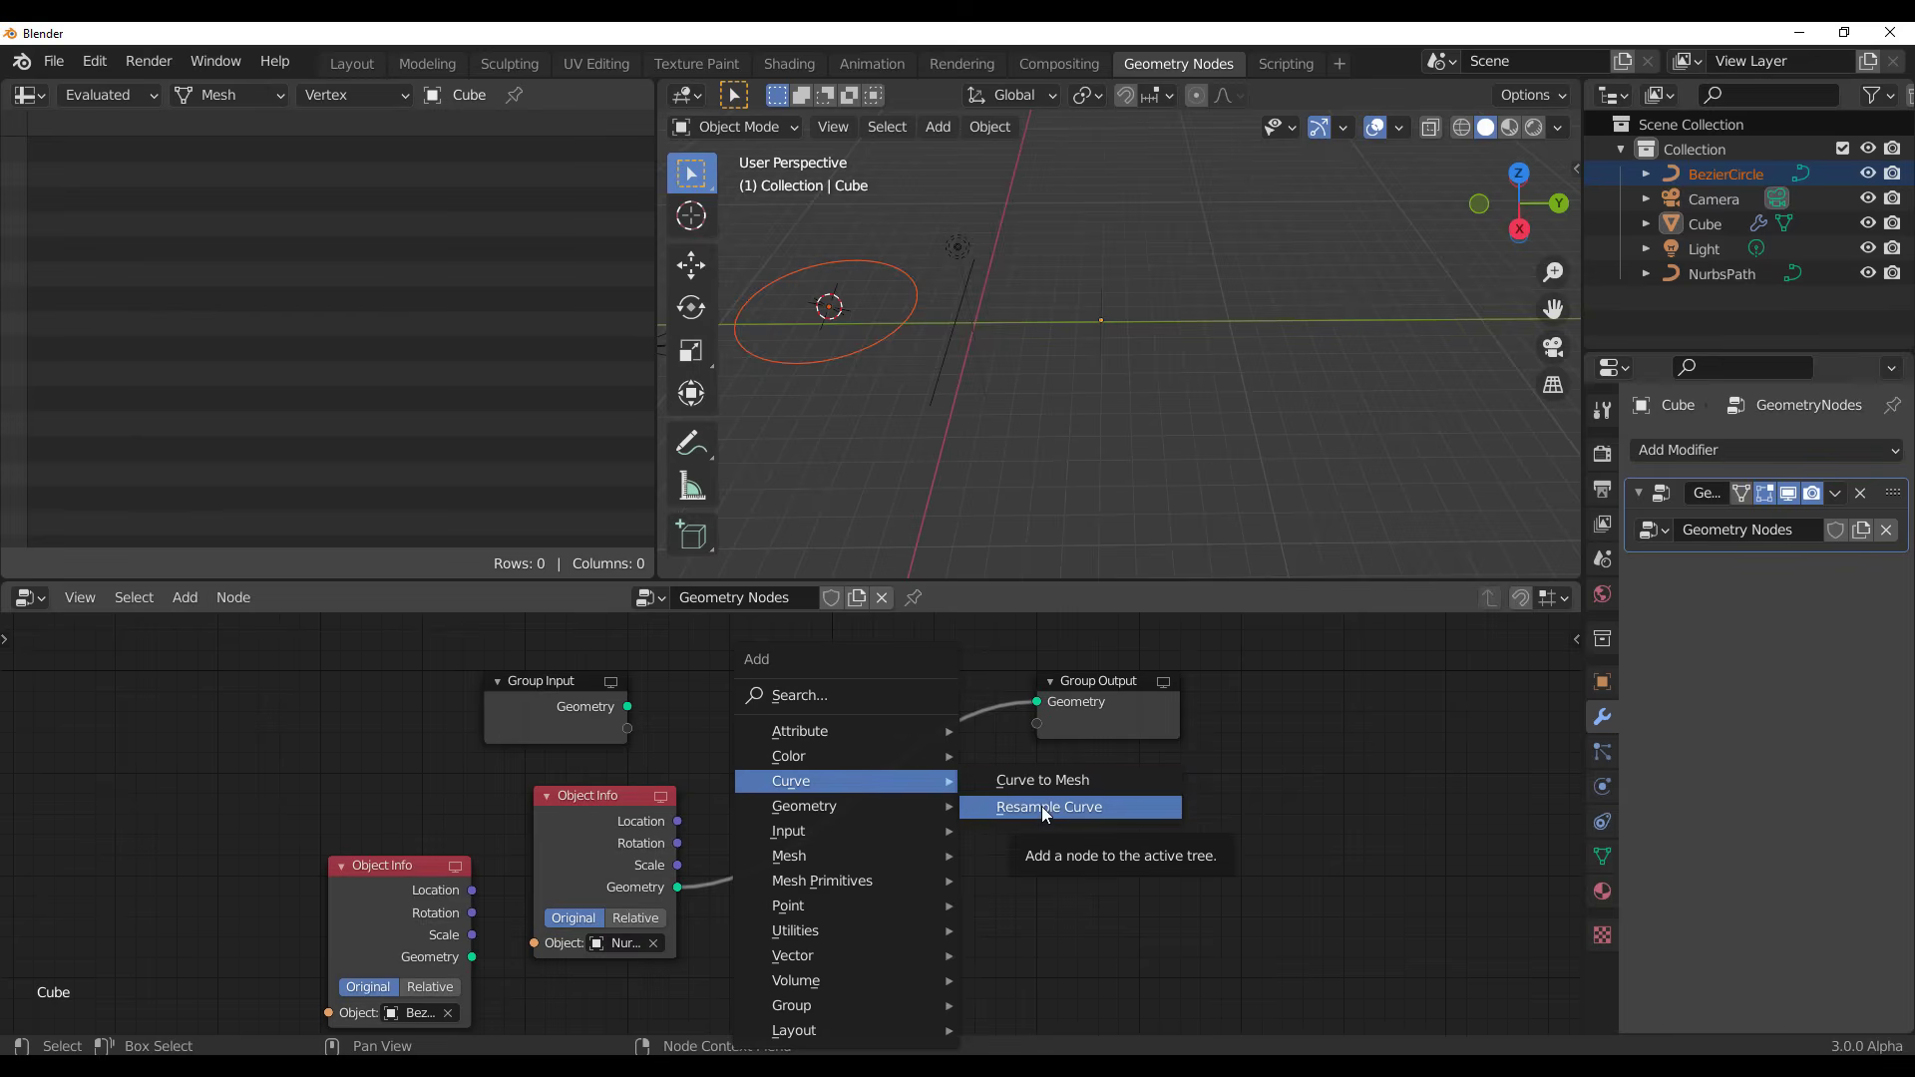
left_click(1041, 788)
left_click(854, 761)
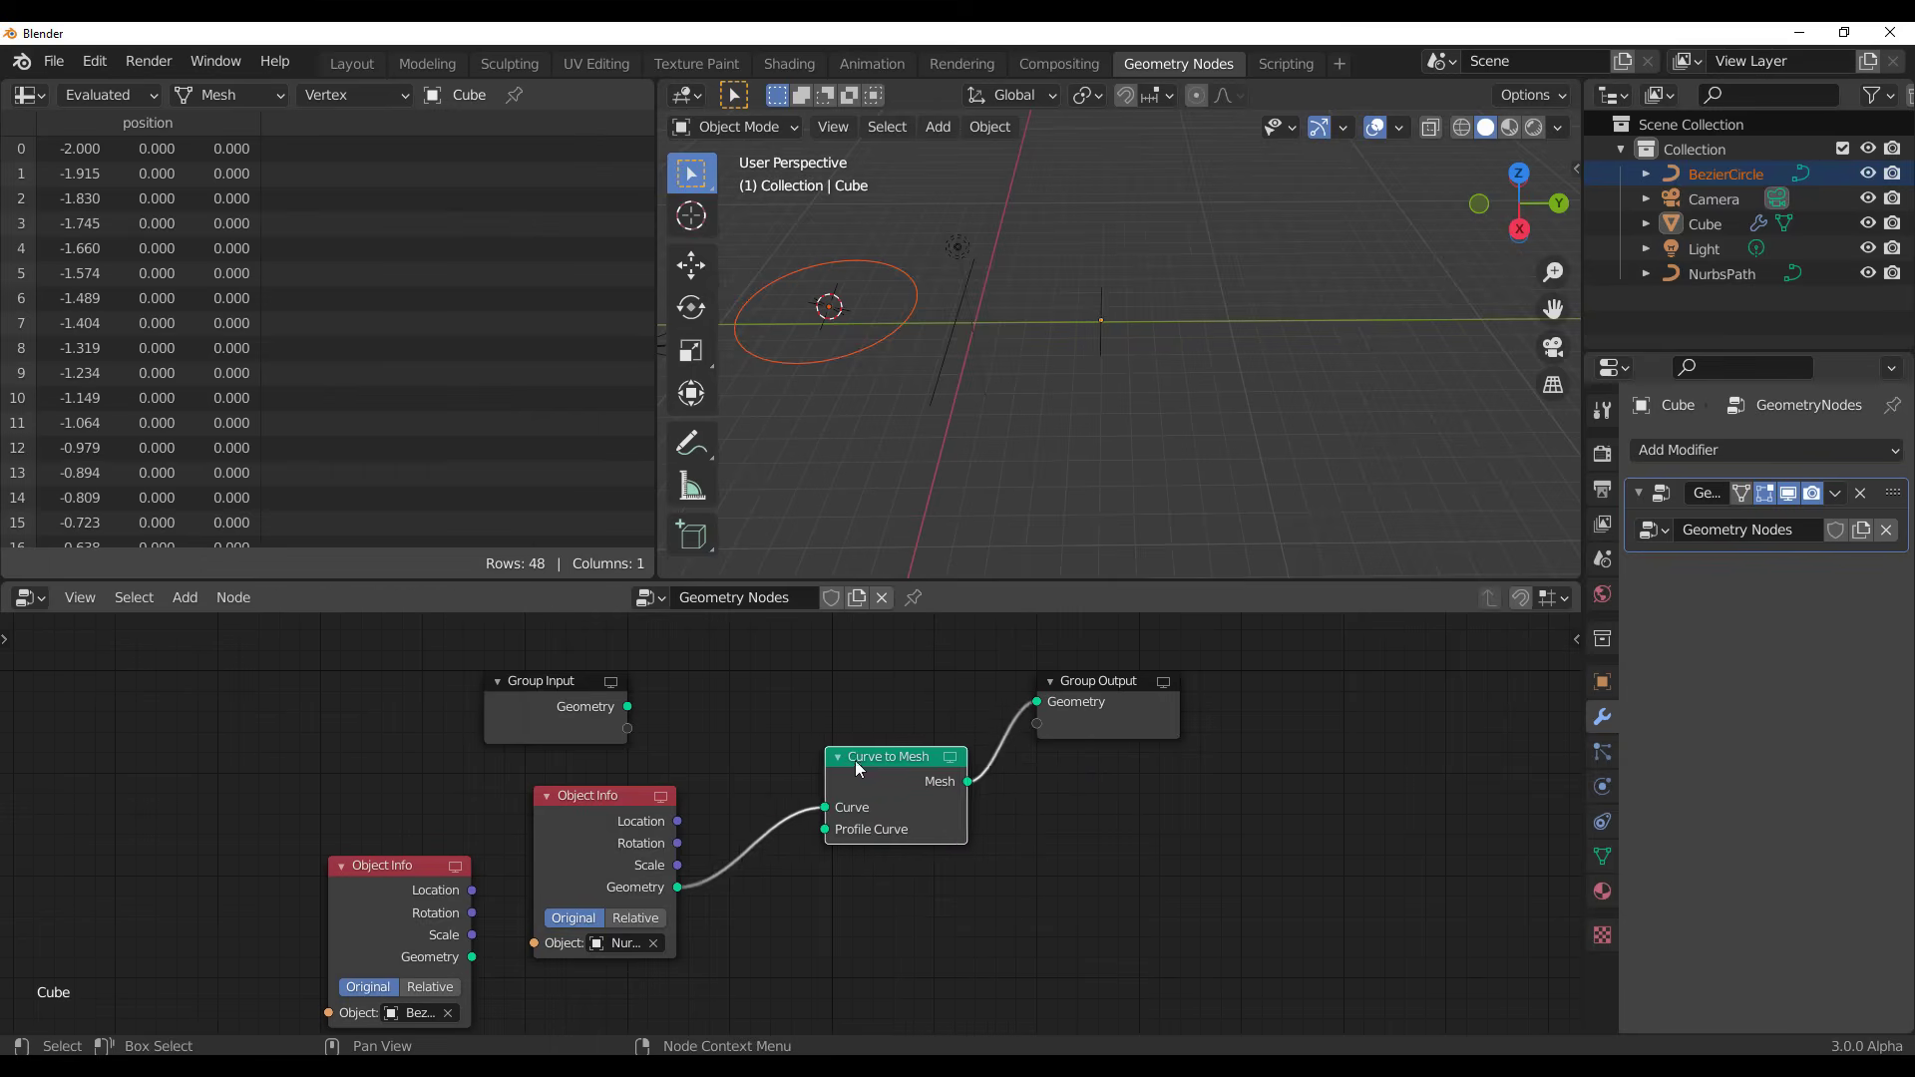
left_click_drag(1086, 720, 1285, 740)
scroll(1087, 801, "up", 4)
left_click_drag(921, 787, 960, 804)
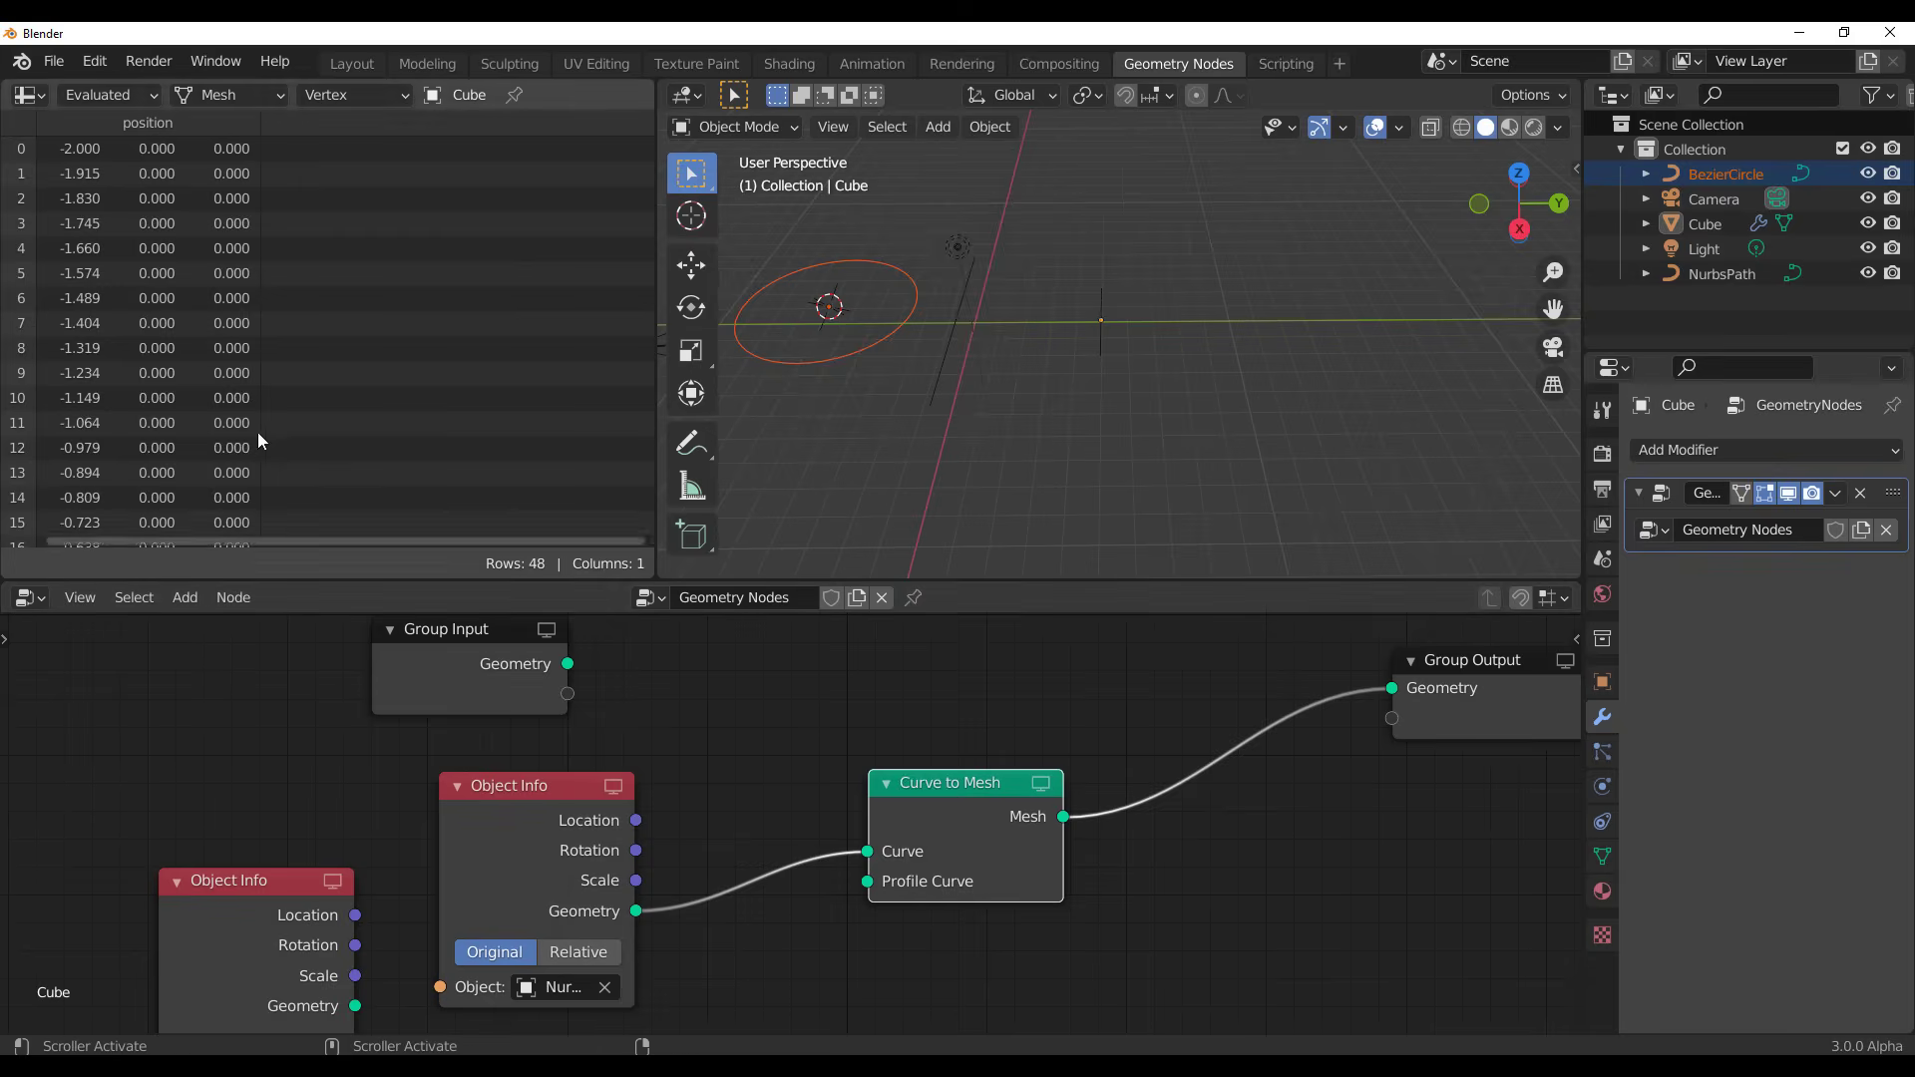
Examine the vertex positions of the path mesh in the spreadsheet down to the last row
scroll(8, 213, "down", 5)
scroll(8, 214, "down", 7)
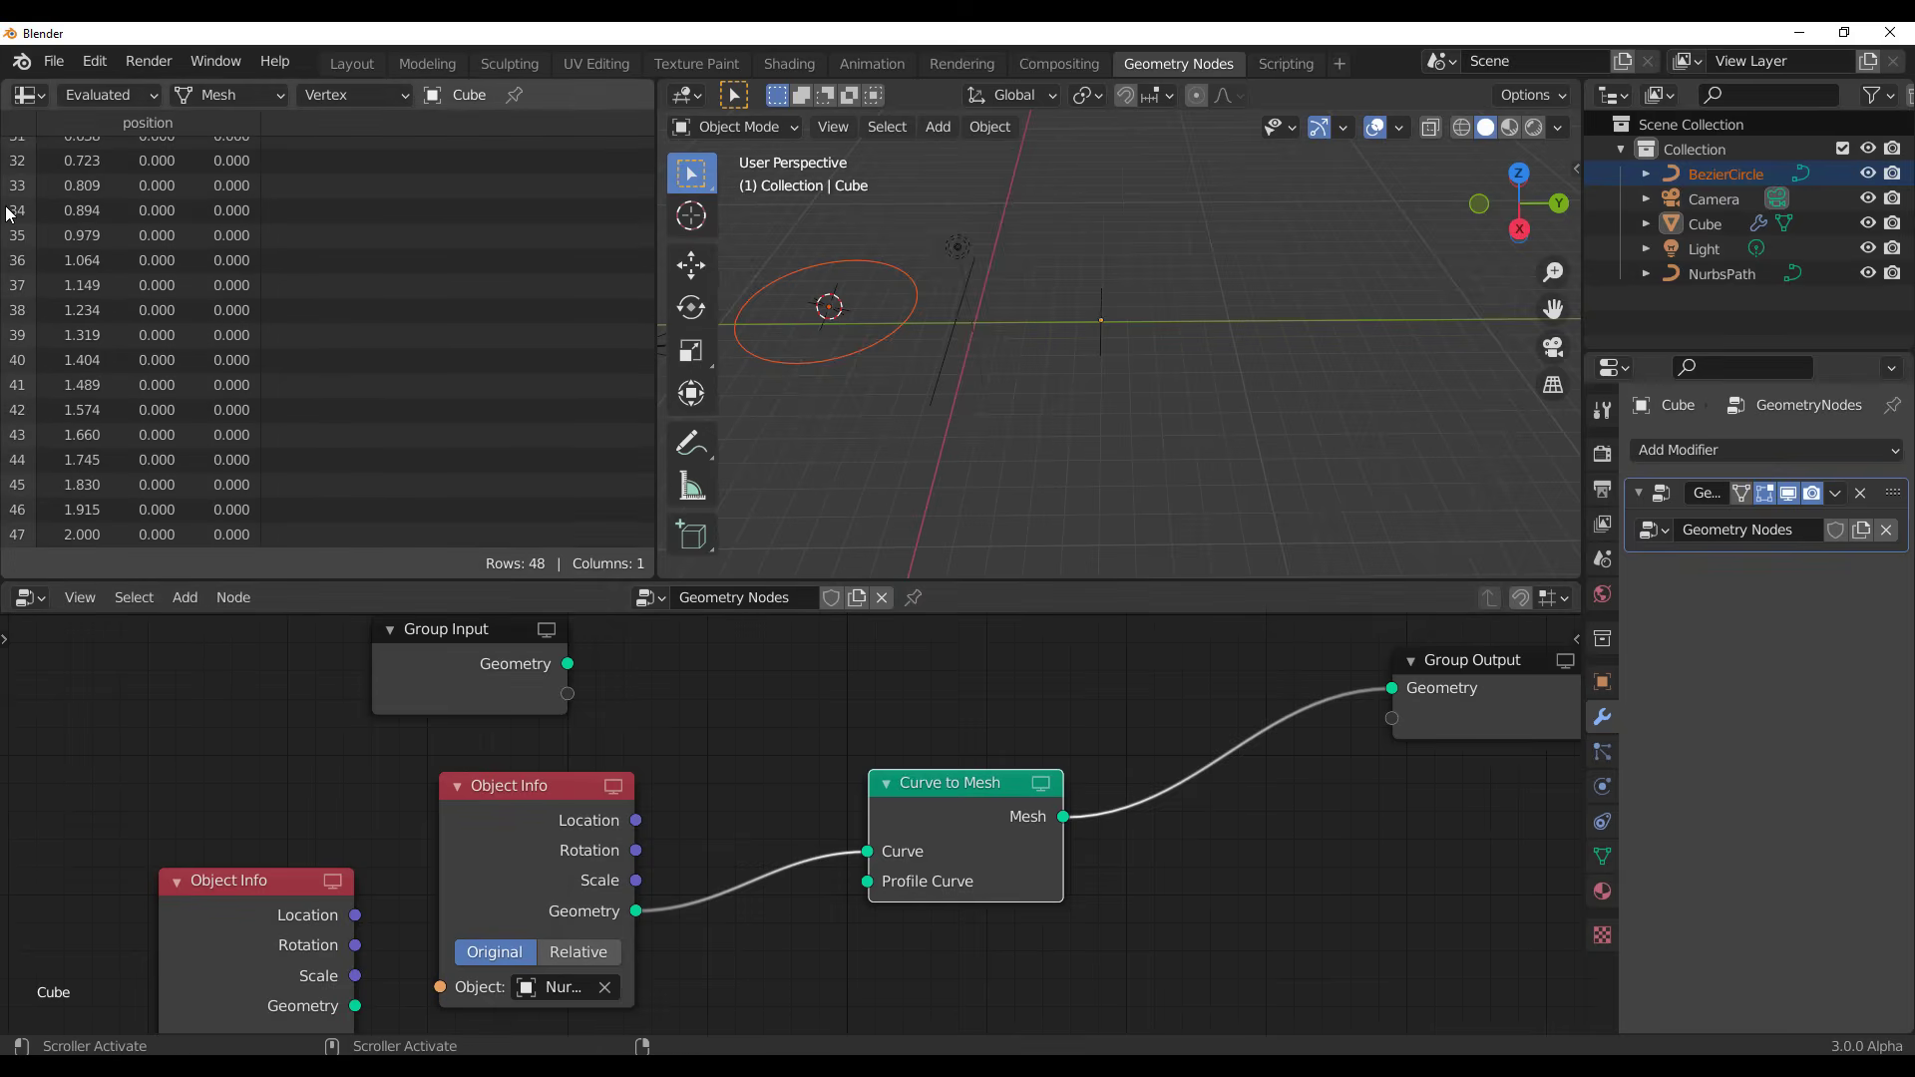
scroll(33, 313, "up", 3)
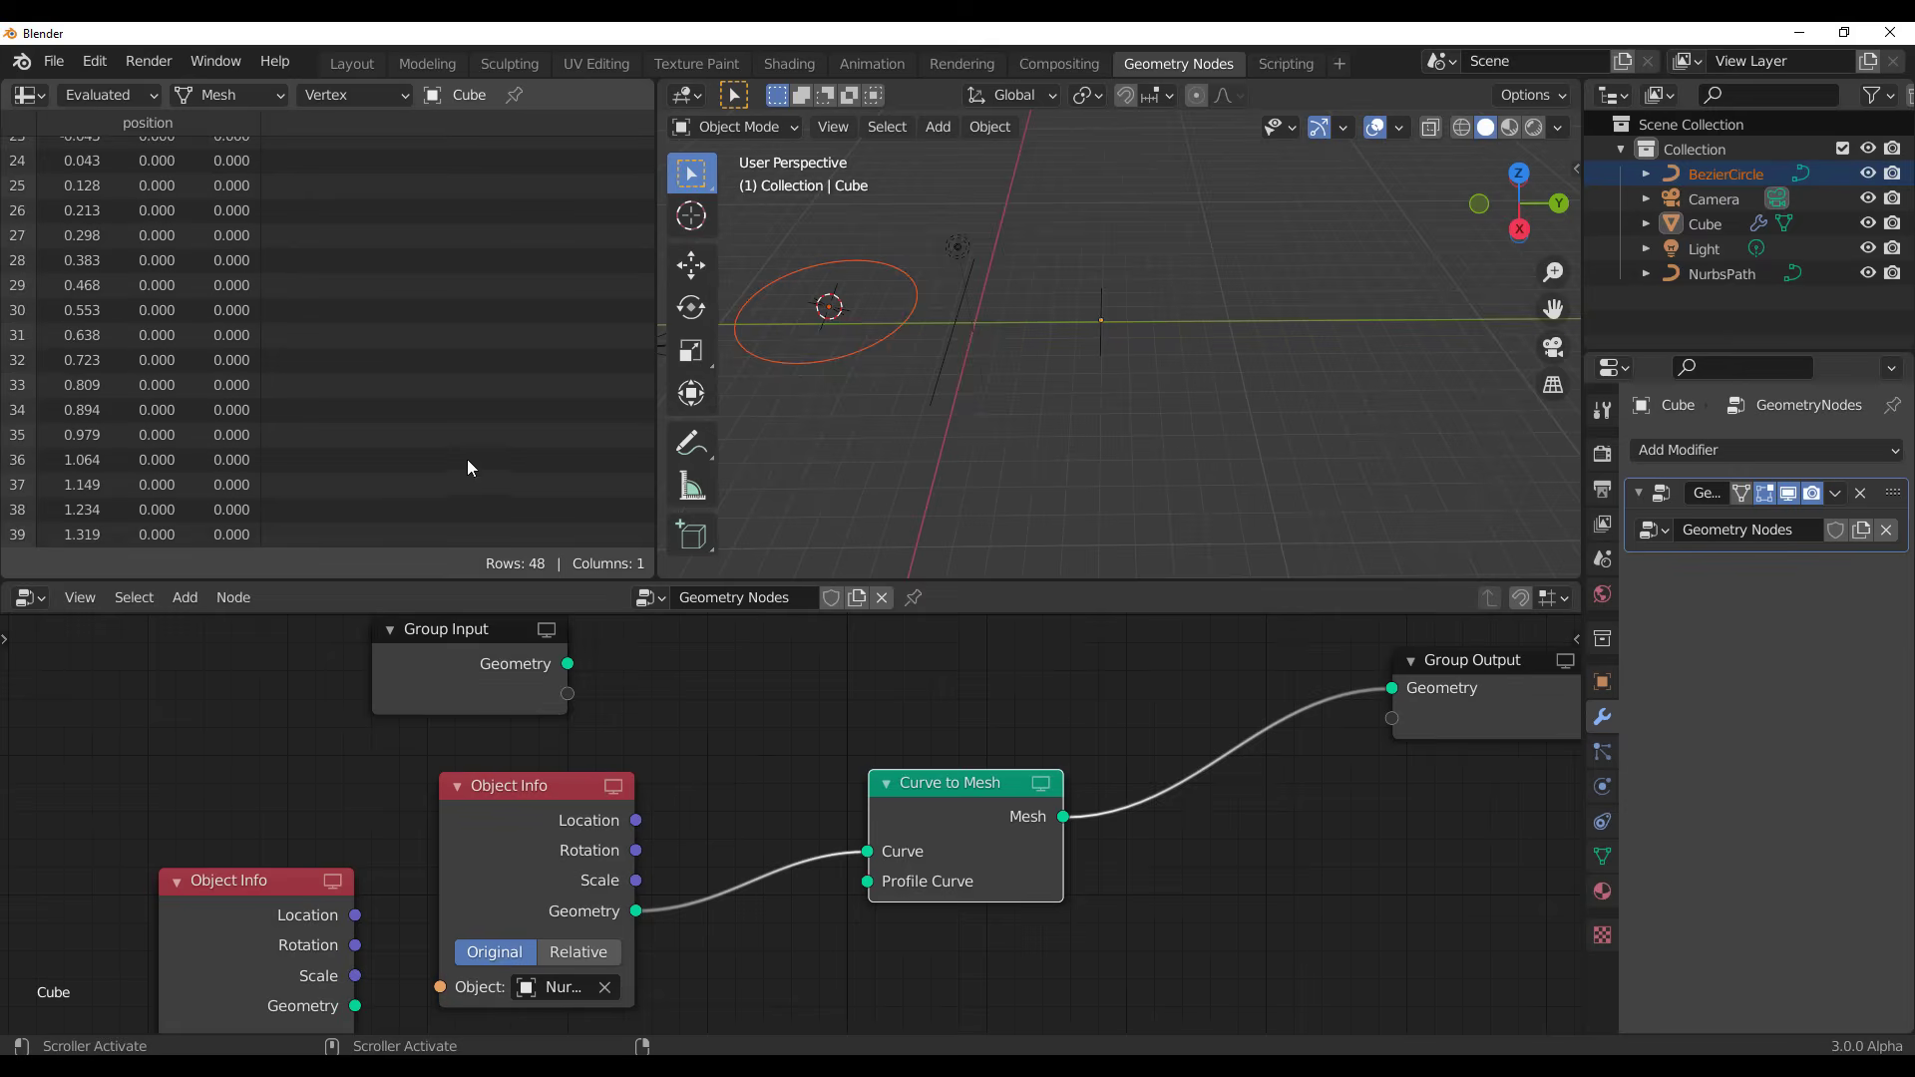
left_click(44, 95)
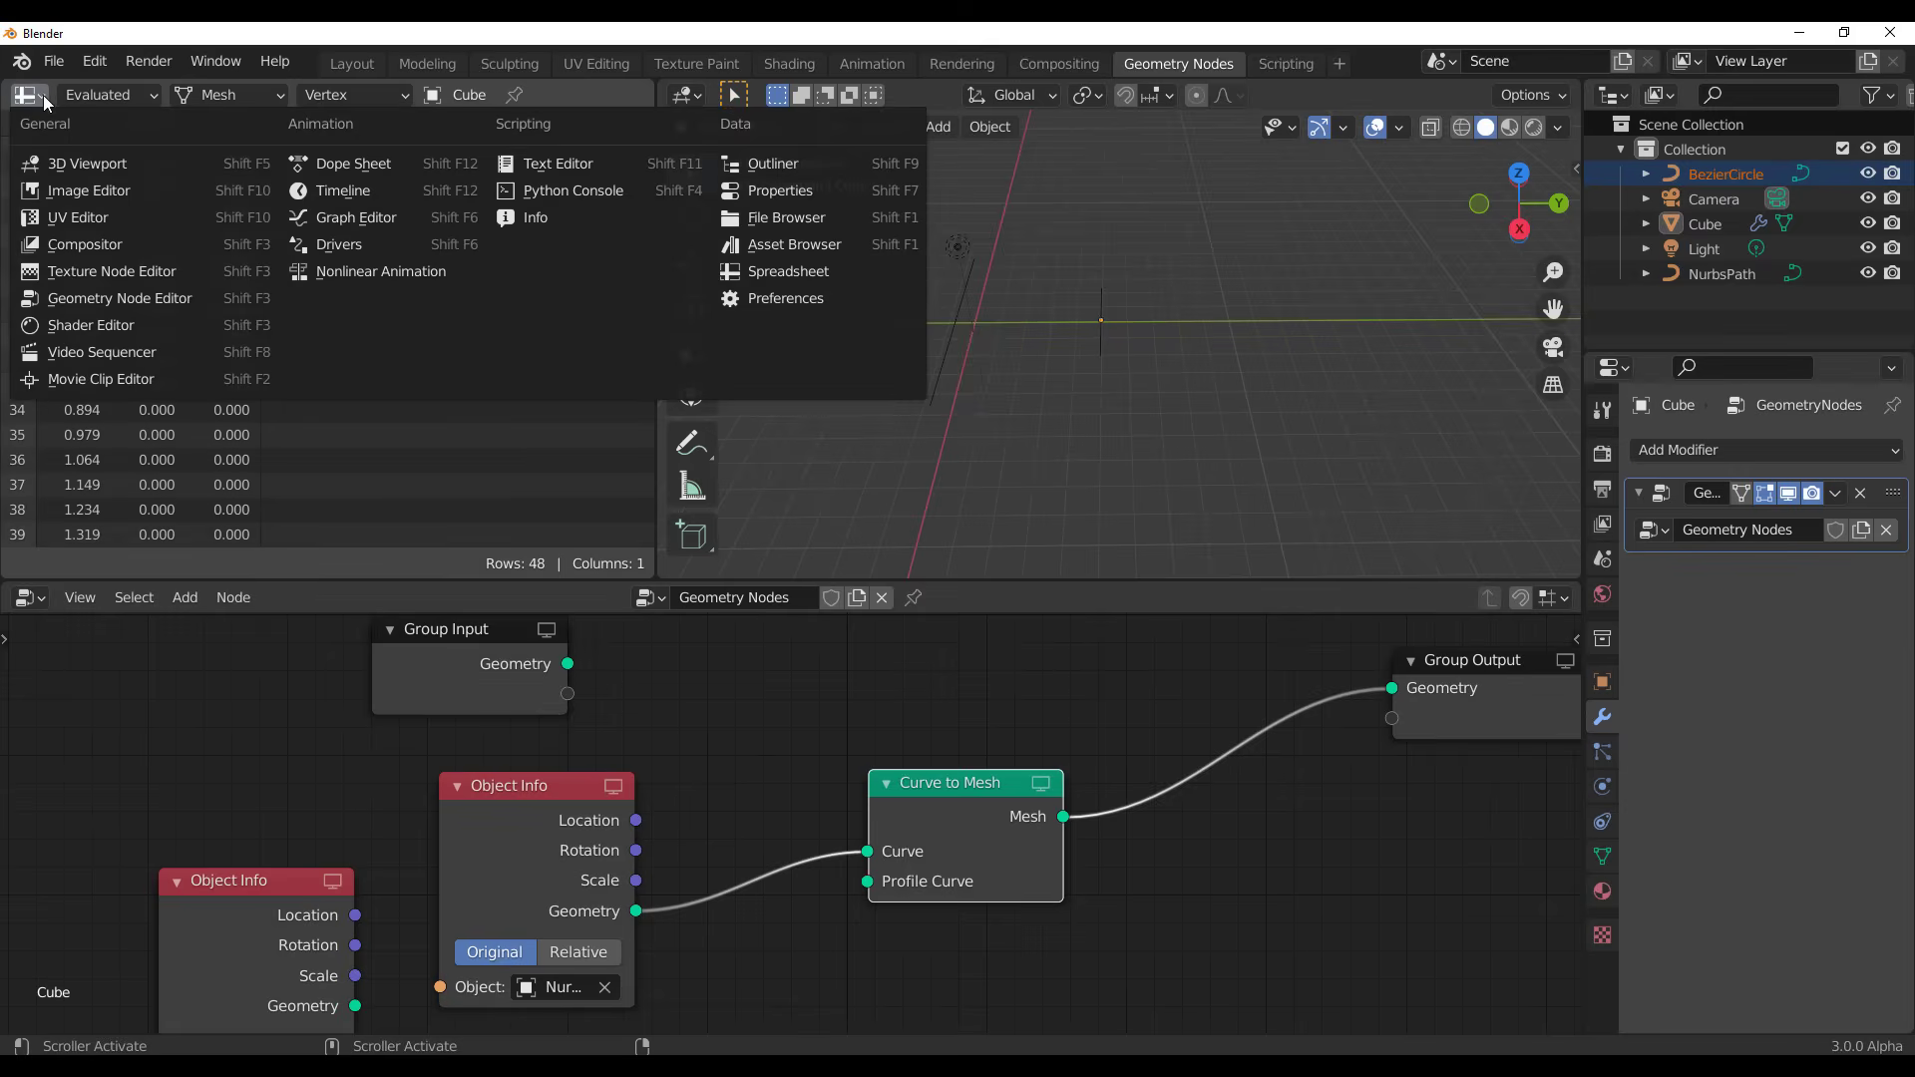
left_click(38, 95)
left_click(830, 278)
scroll(57, 329, "down", 3)
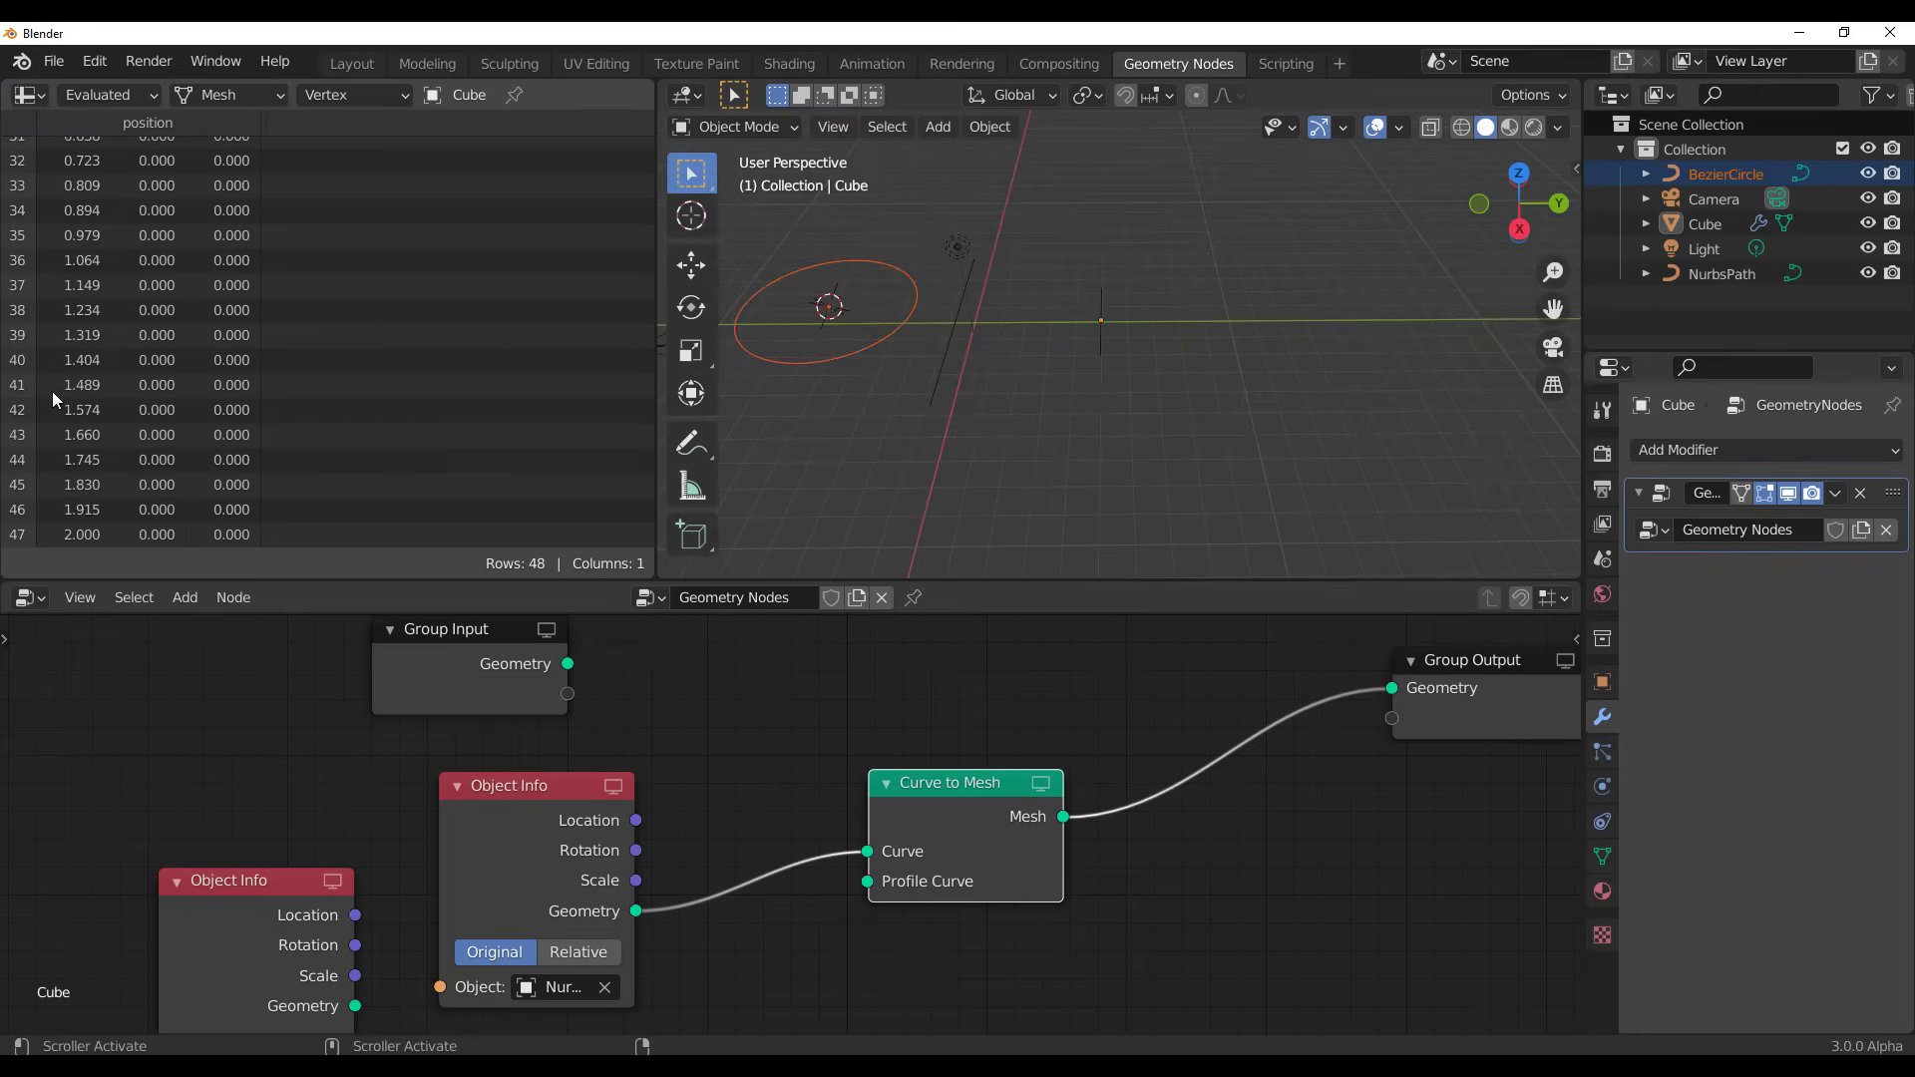
Insert a Resample Curve node between the NurbsPath Object Info node and the Curve to Mesh node
middle_click_drag(752, 999, 746, 872)
key("shift+a")
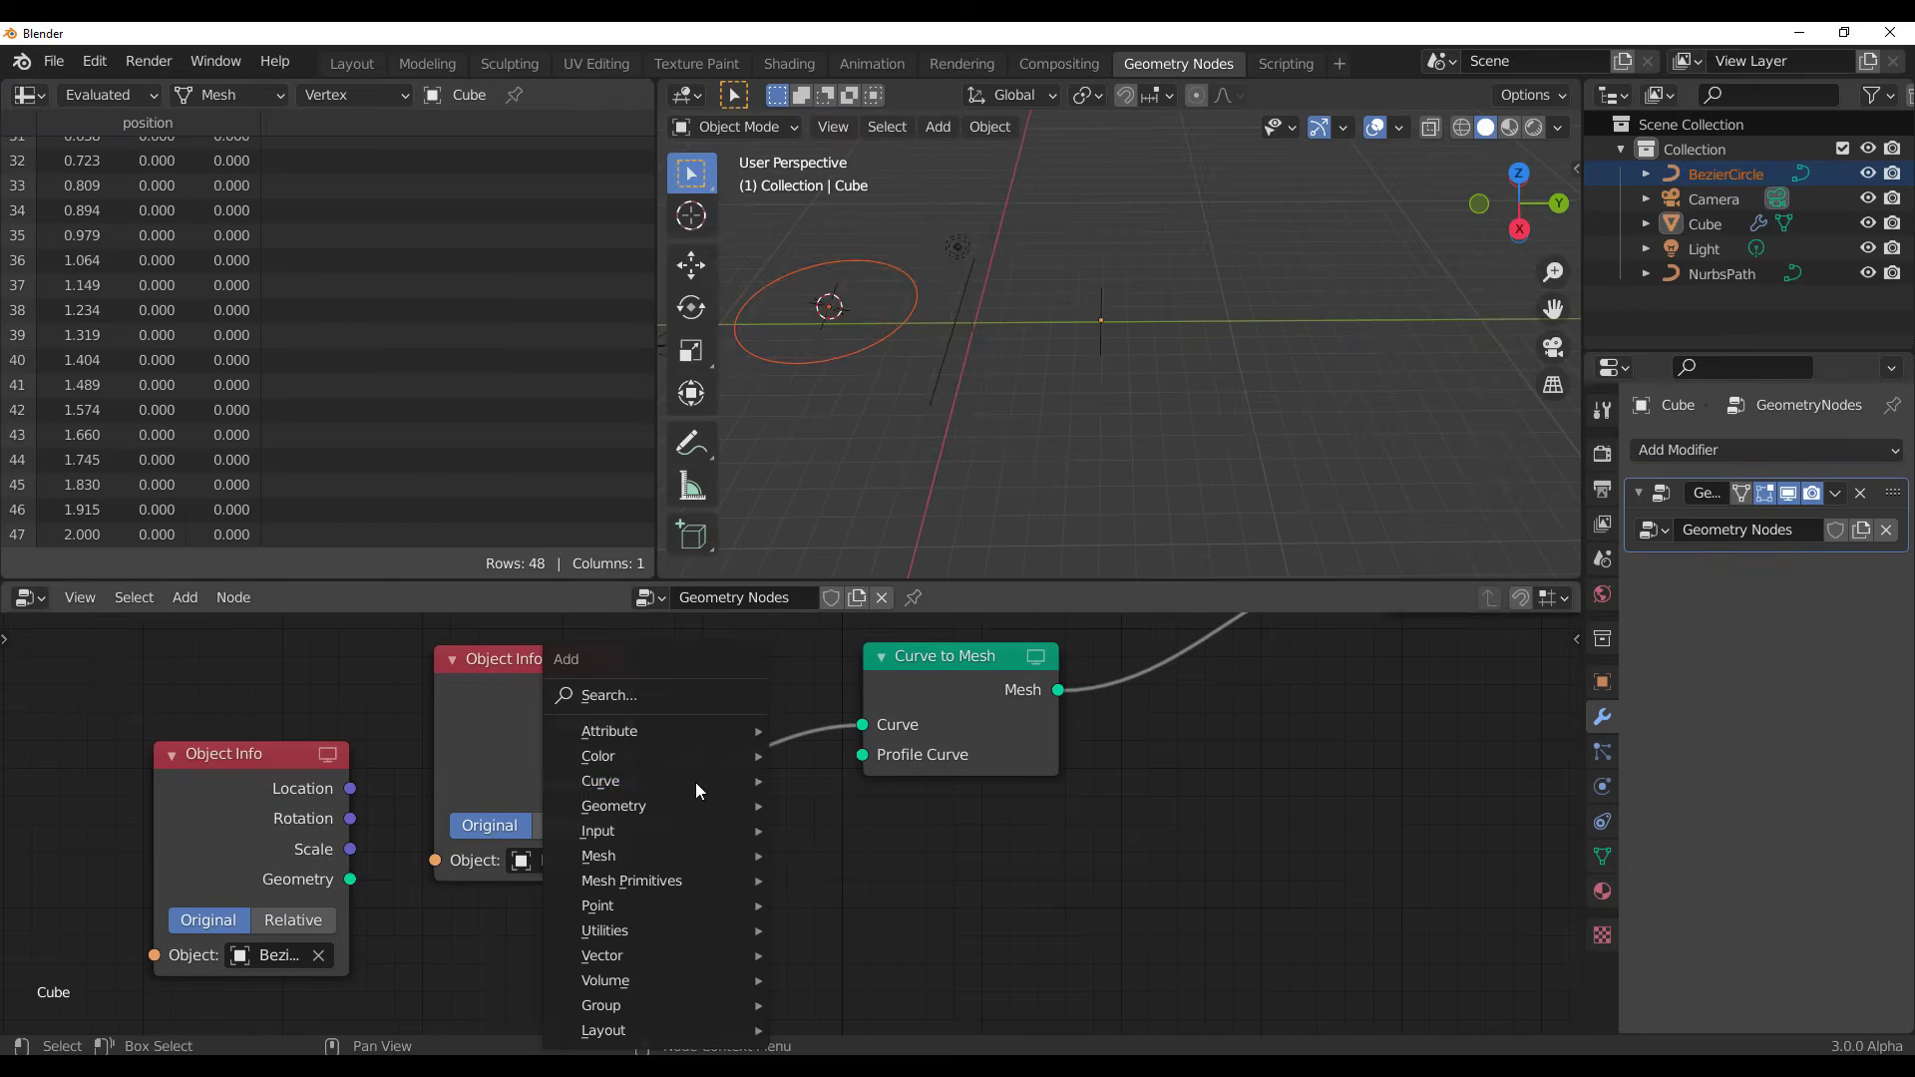
left_click(660, 690)
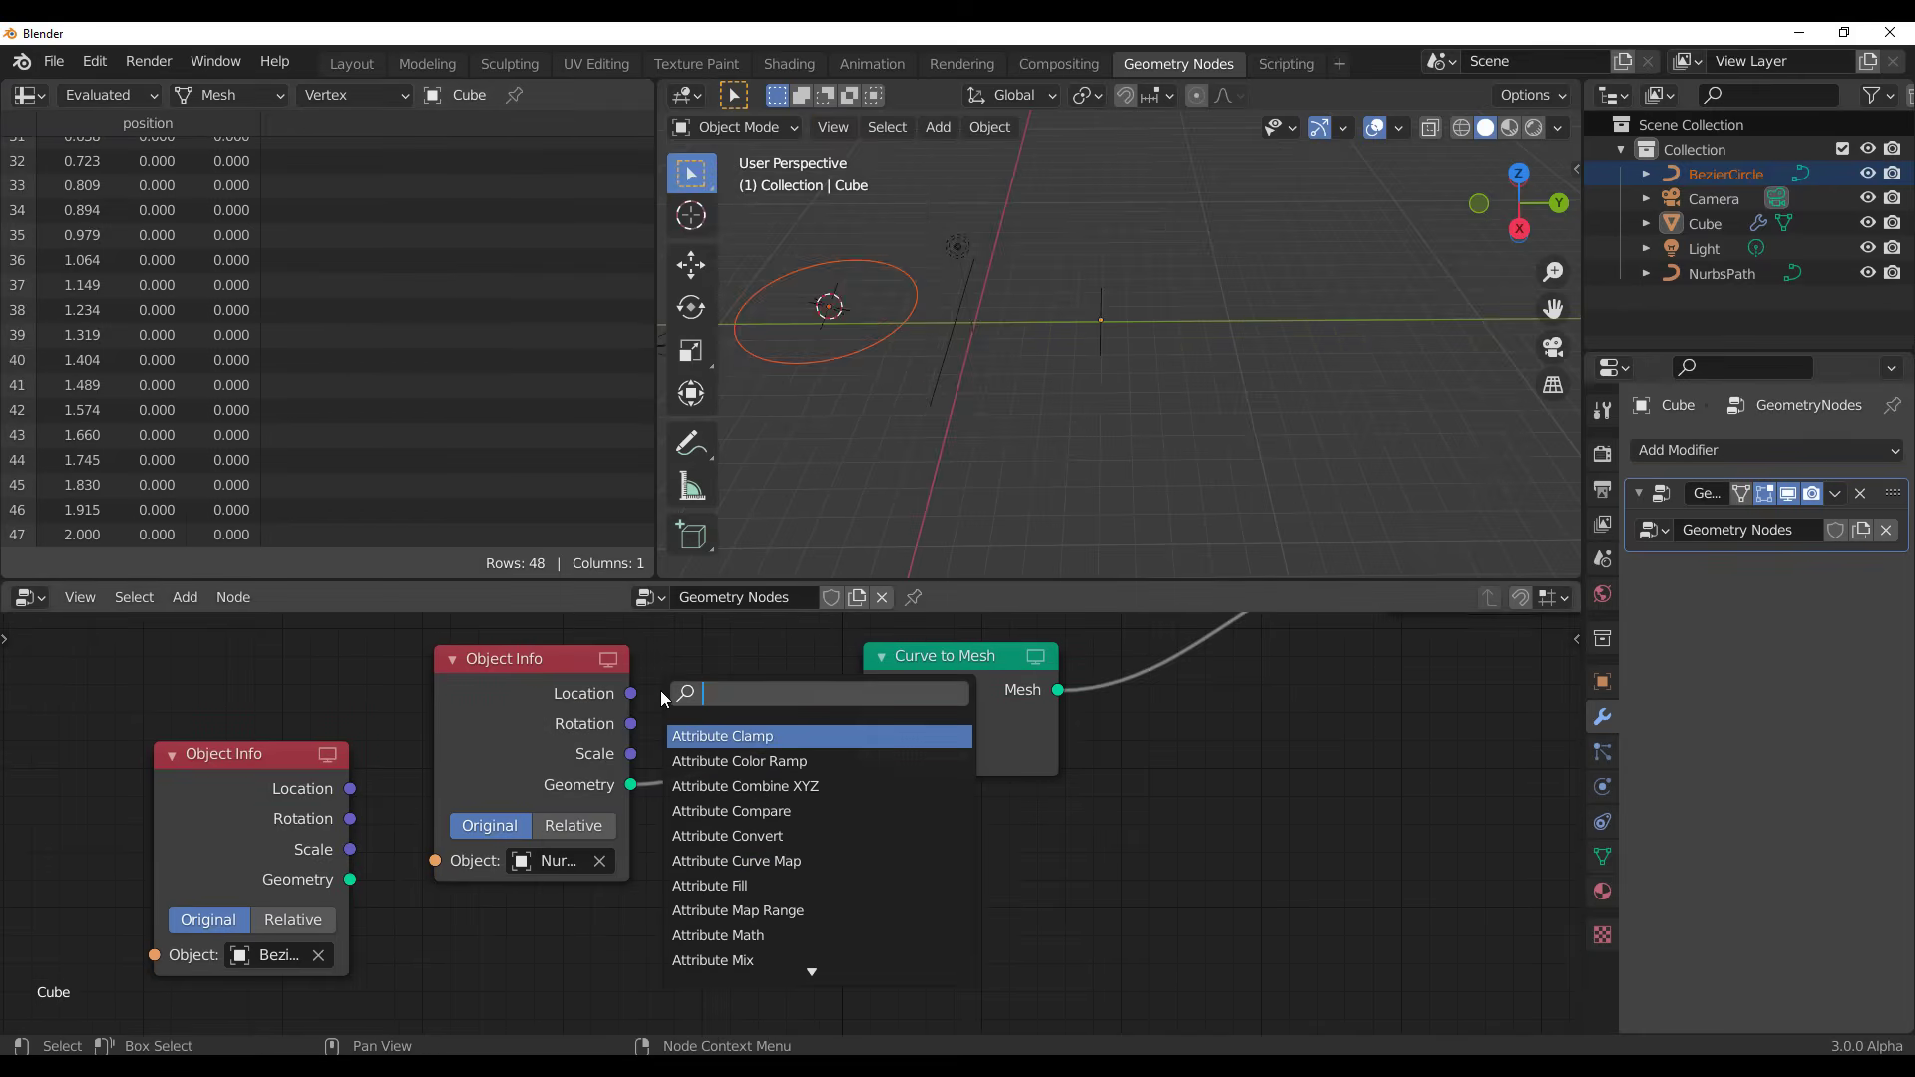
type("cure")
key("Down")
key("Down")
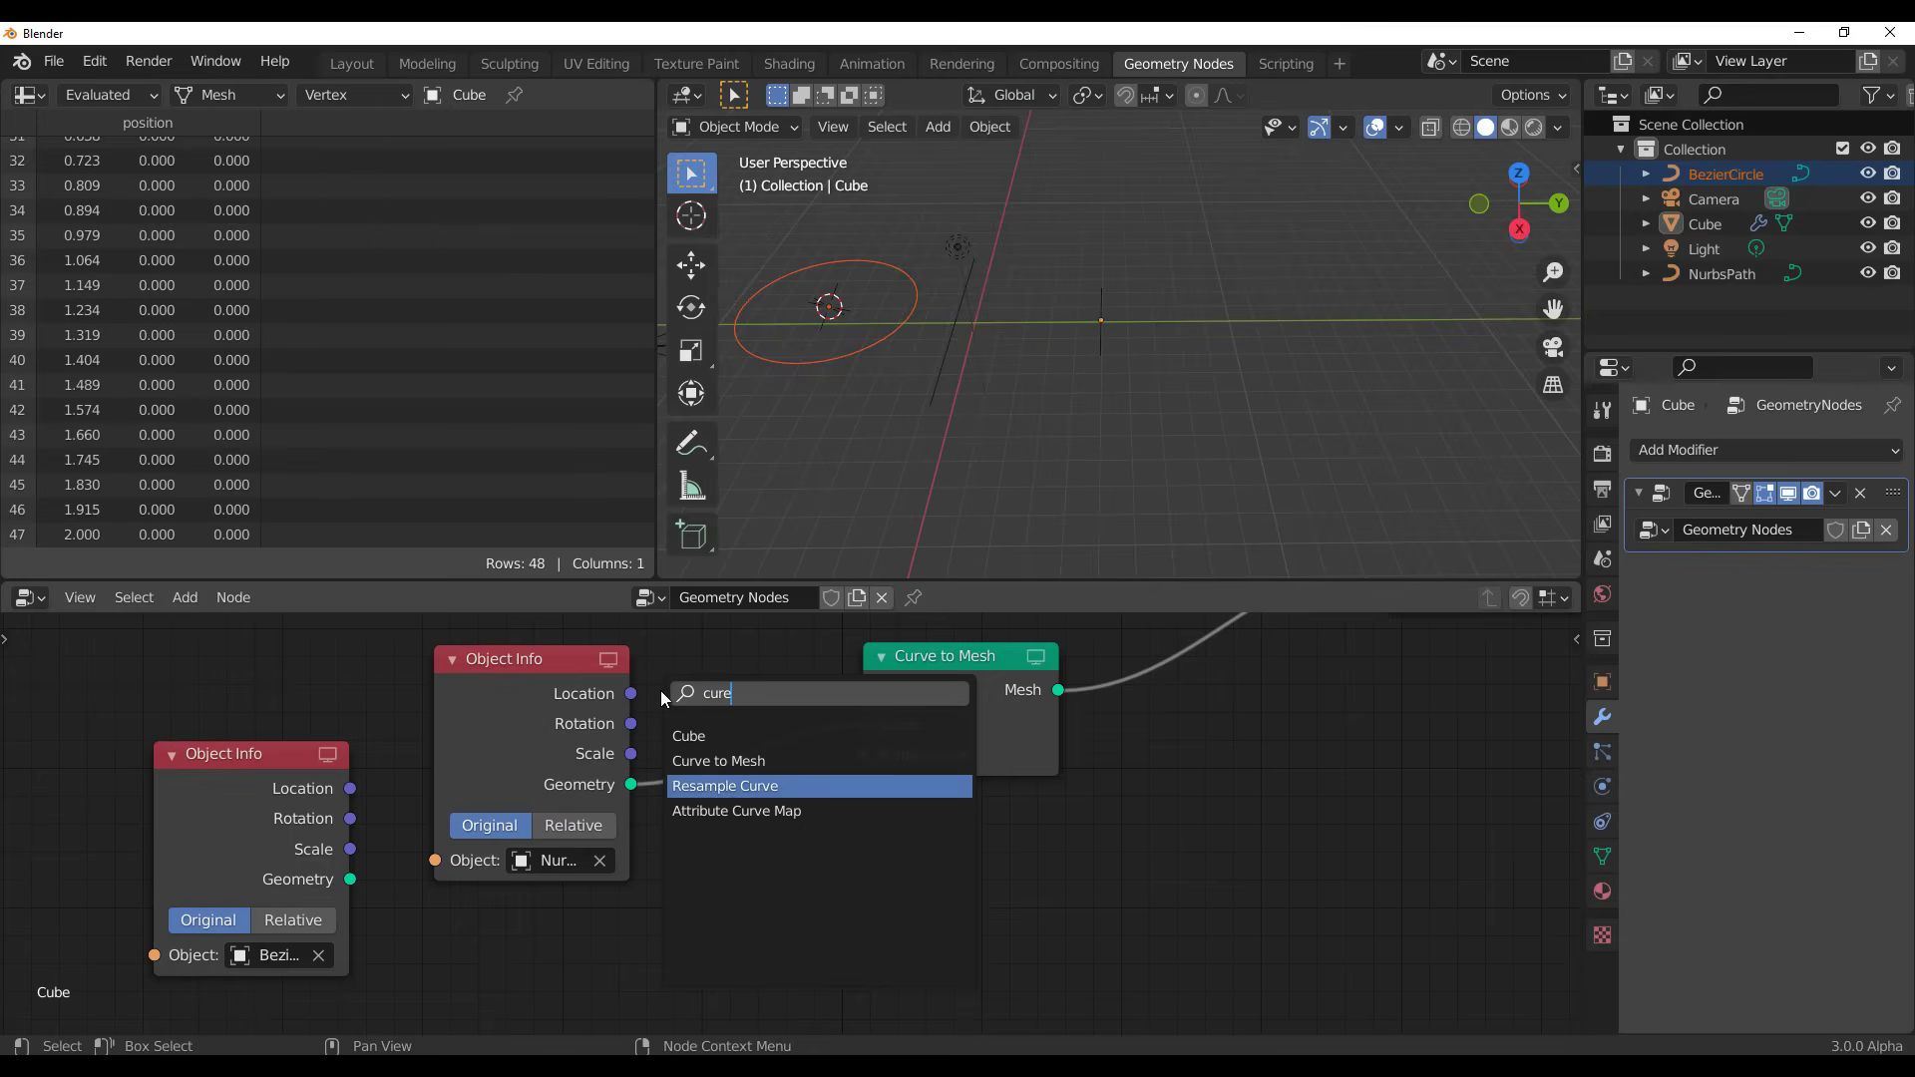
key("Return")
left_click(662, 695)
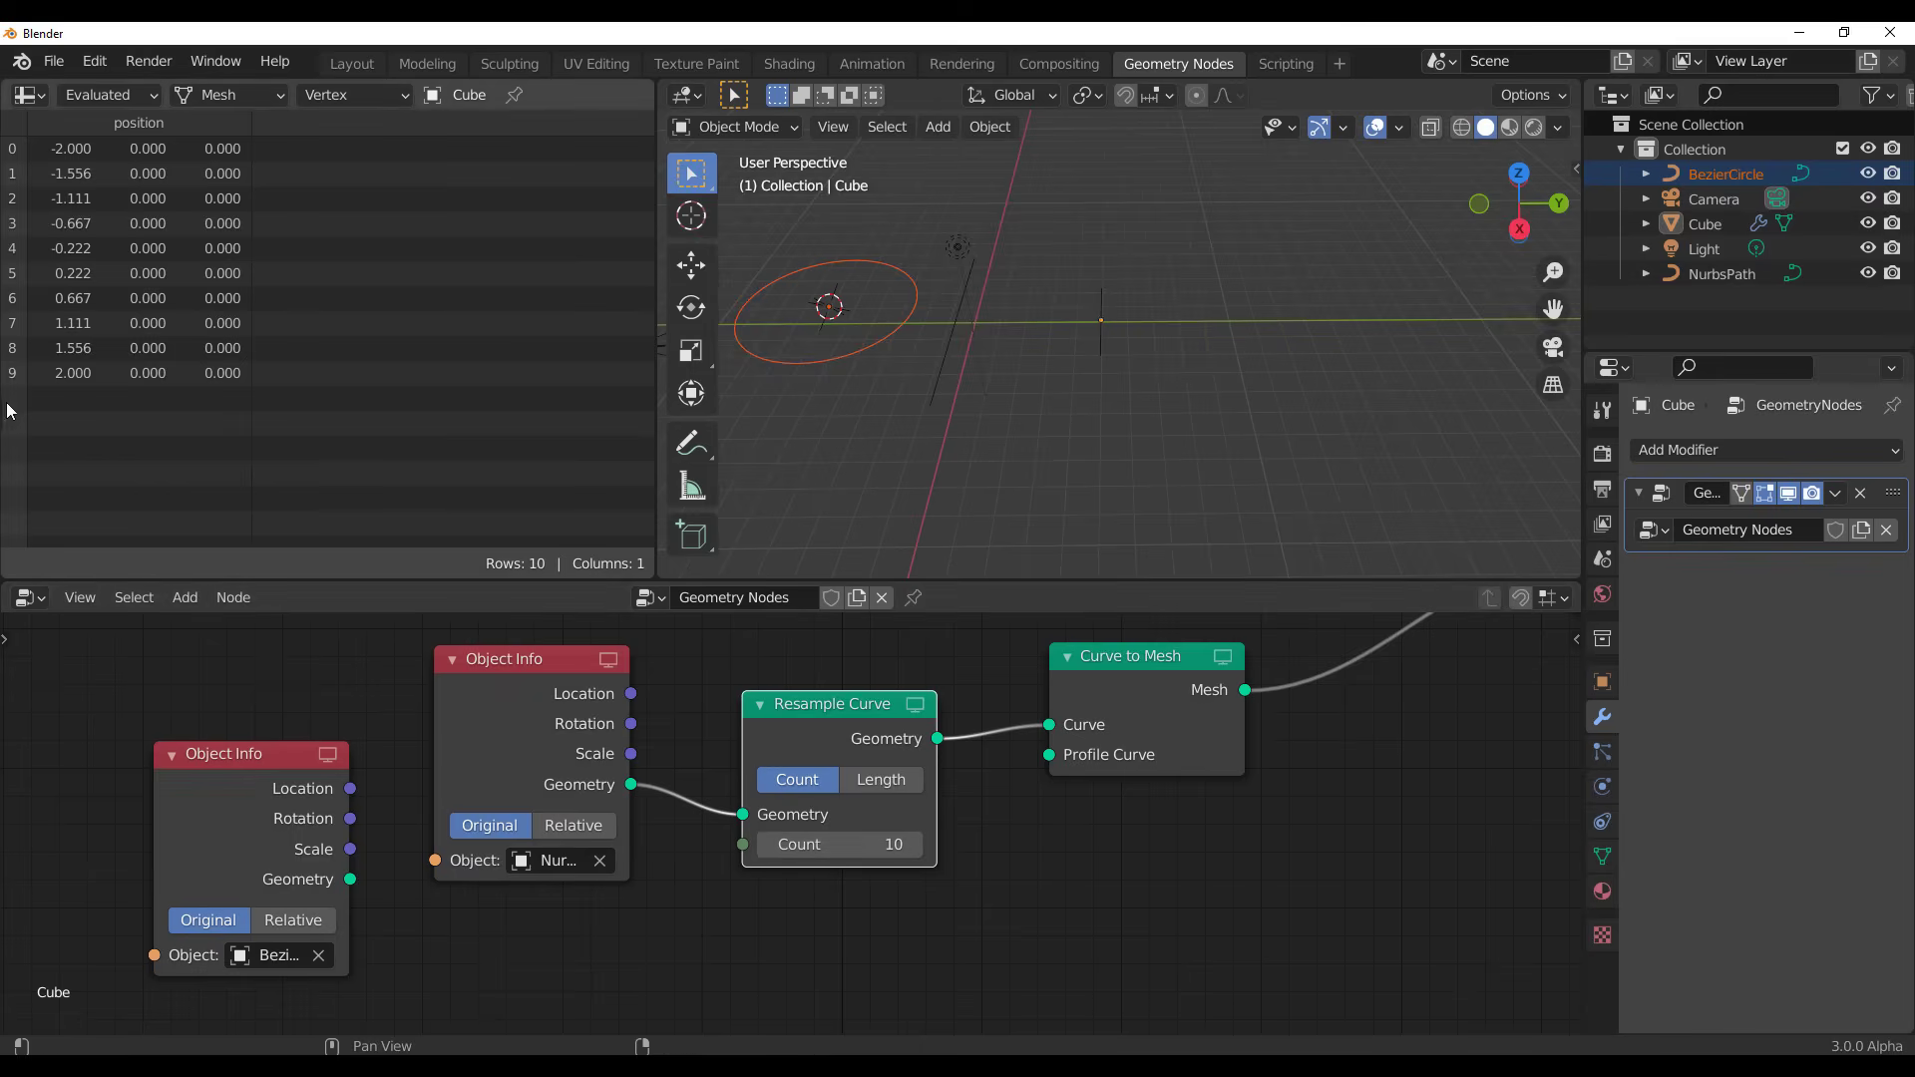
Set the Resample Curve count to 5 and space out the Curve to Mesh and Group Output nodes
mouse_move(760, 851)
left_mouse_down()
mouse_move(868, 851)
mouse_move(758, 851)
left_mouse_up()
scroll(1020, 884, "down", 3)
middle_click_drag(1020, 884, 698, 949)
left_click_drag(983, 758, 1110, 782)
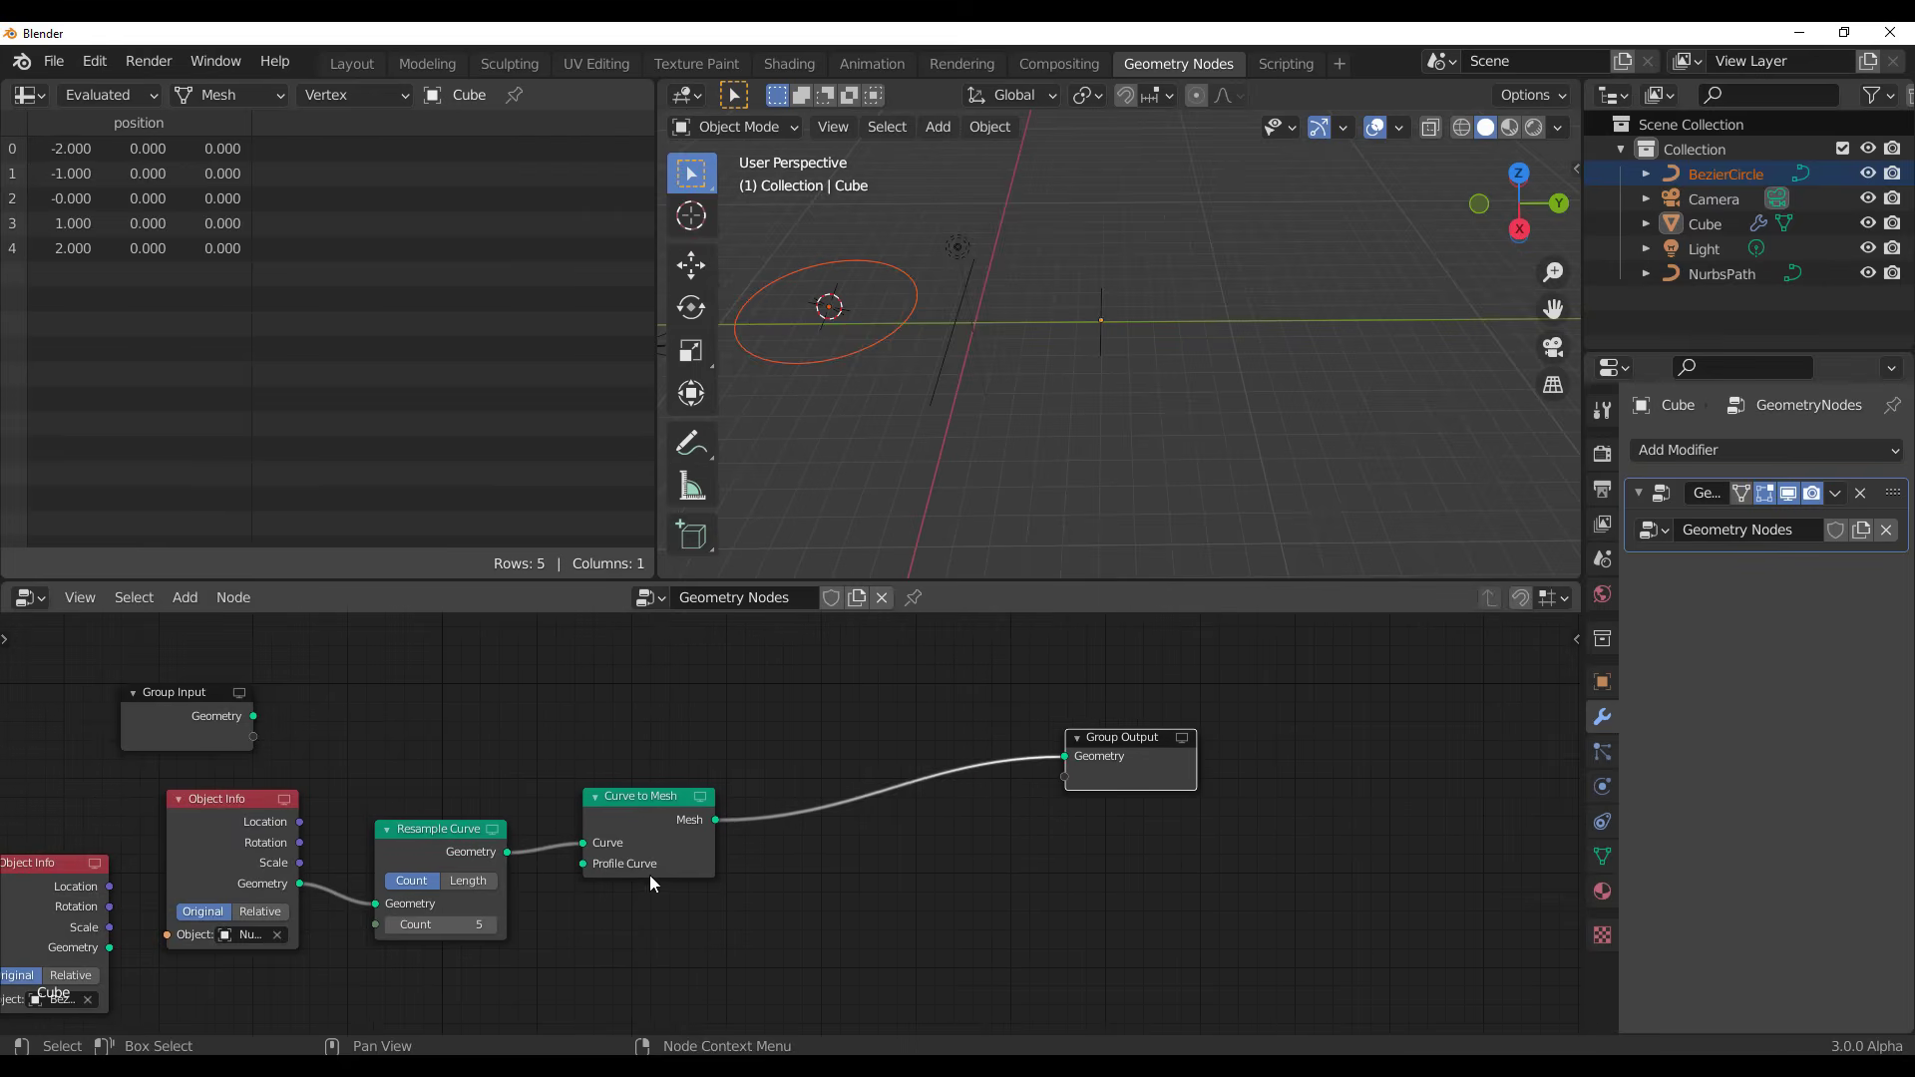
left_click_drag(649, 876, 742, 882)
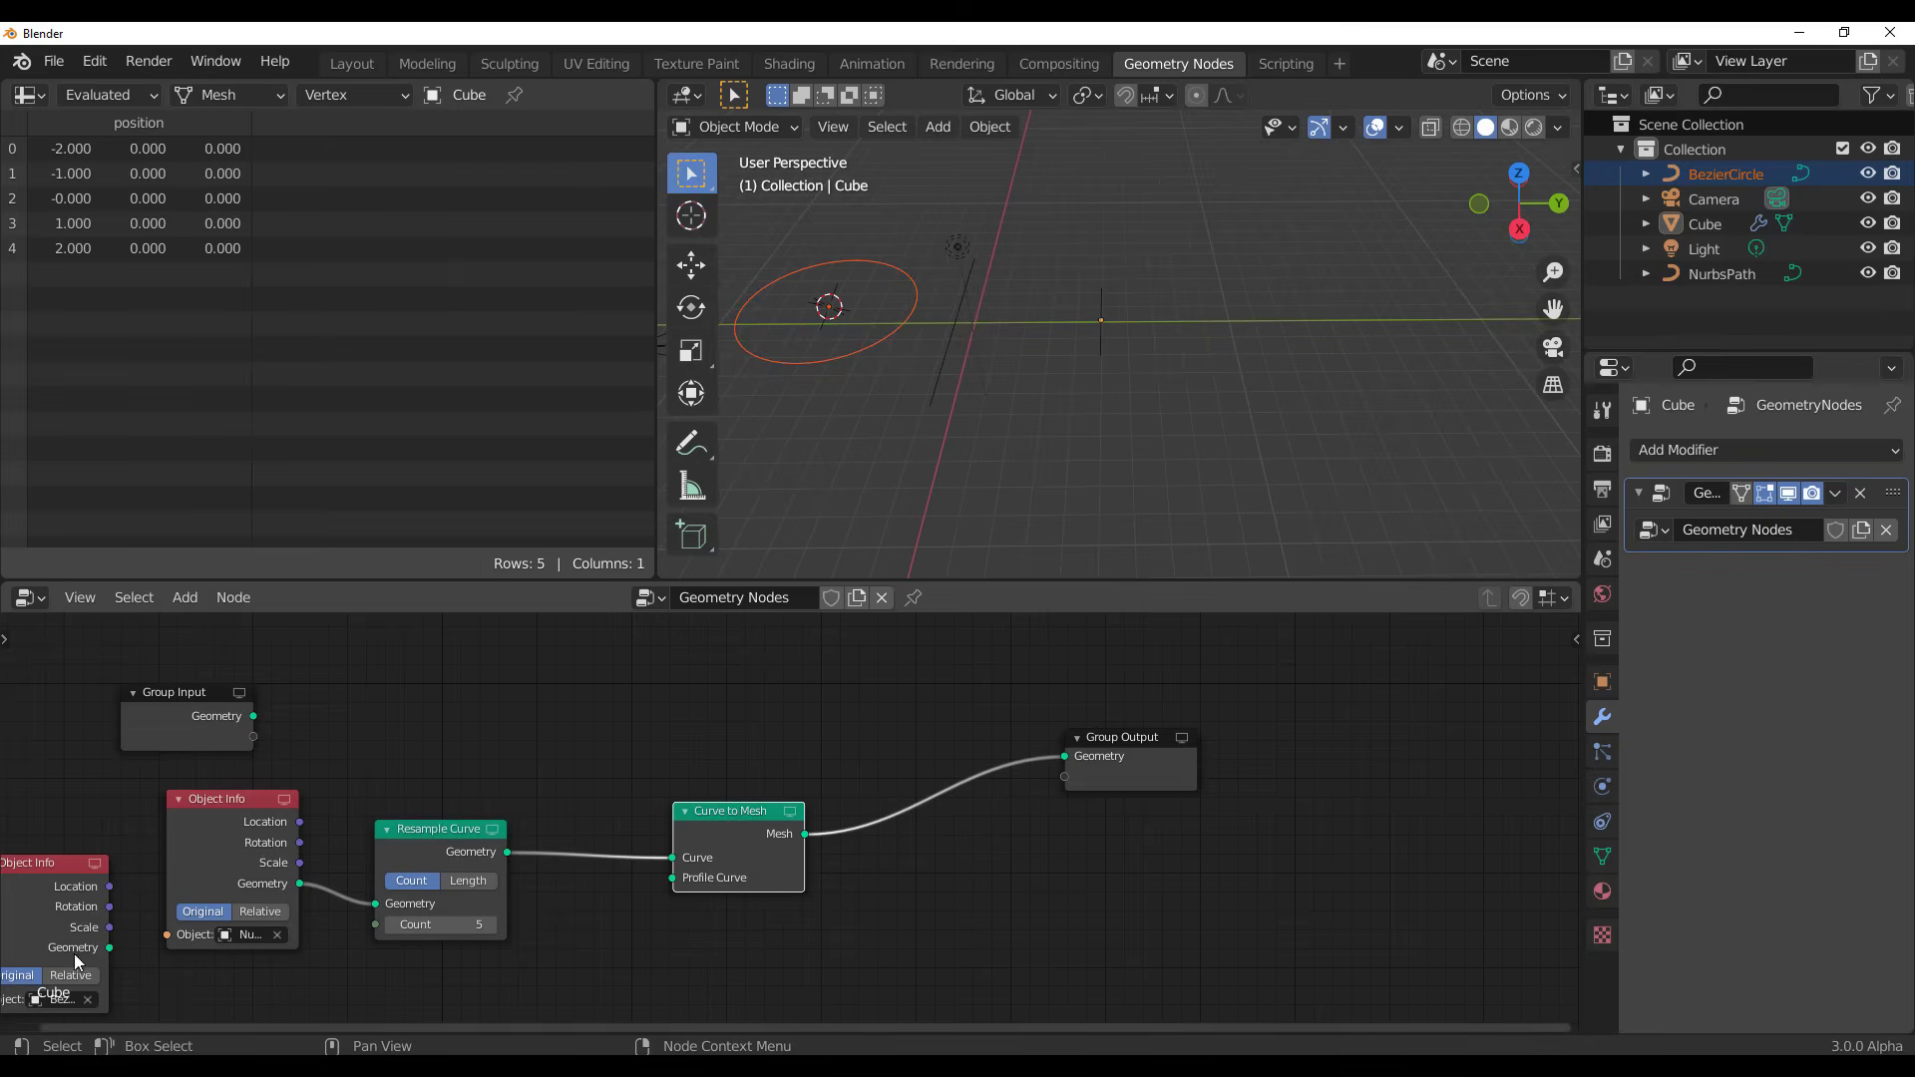
Try the BezierCircle geometry as the Curve to Mesh profile curve, and detach its Object Info node again
left_click_drag(112, 947, 672, 878)
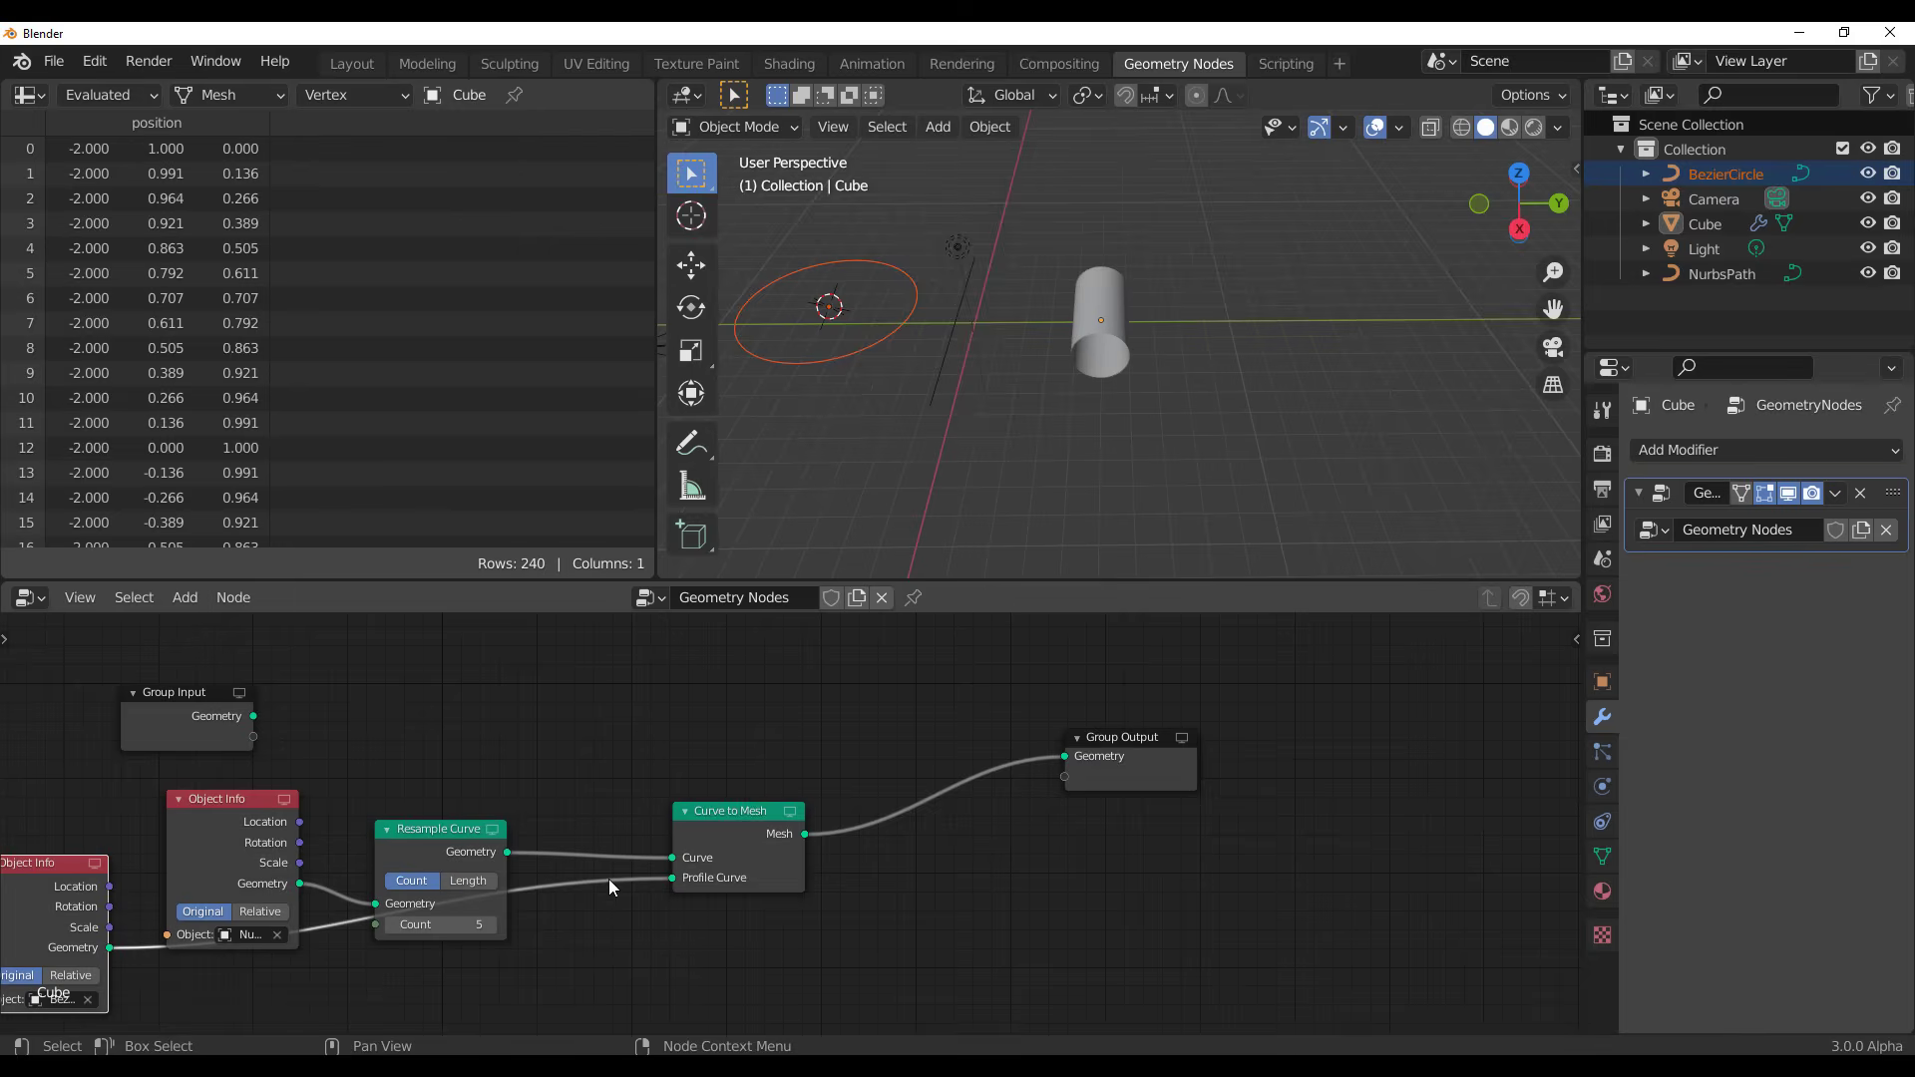
left_click_drag(56, 896, 64, 972, "alt")
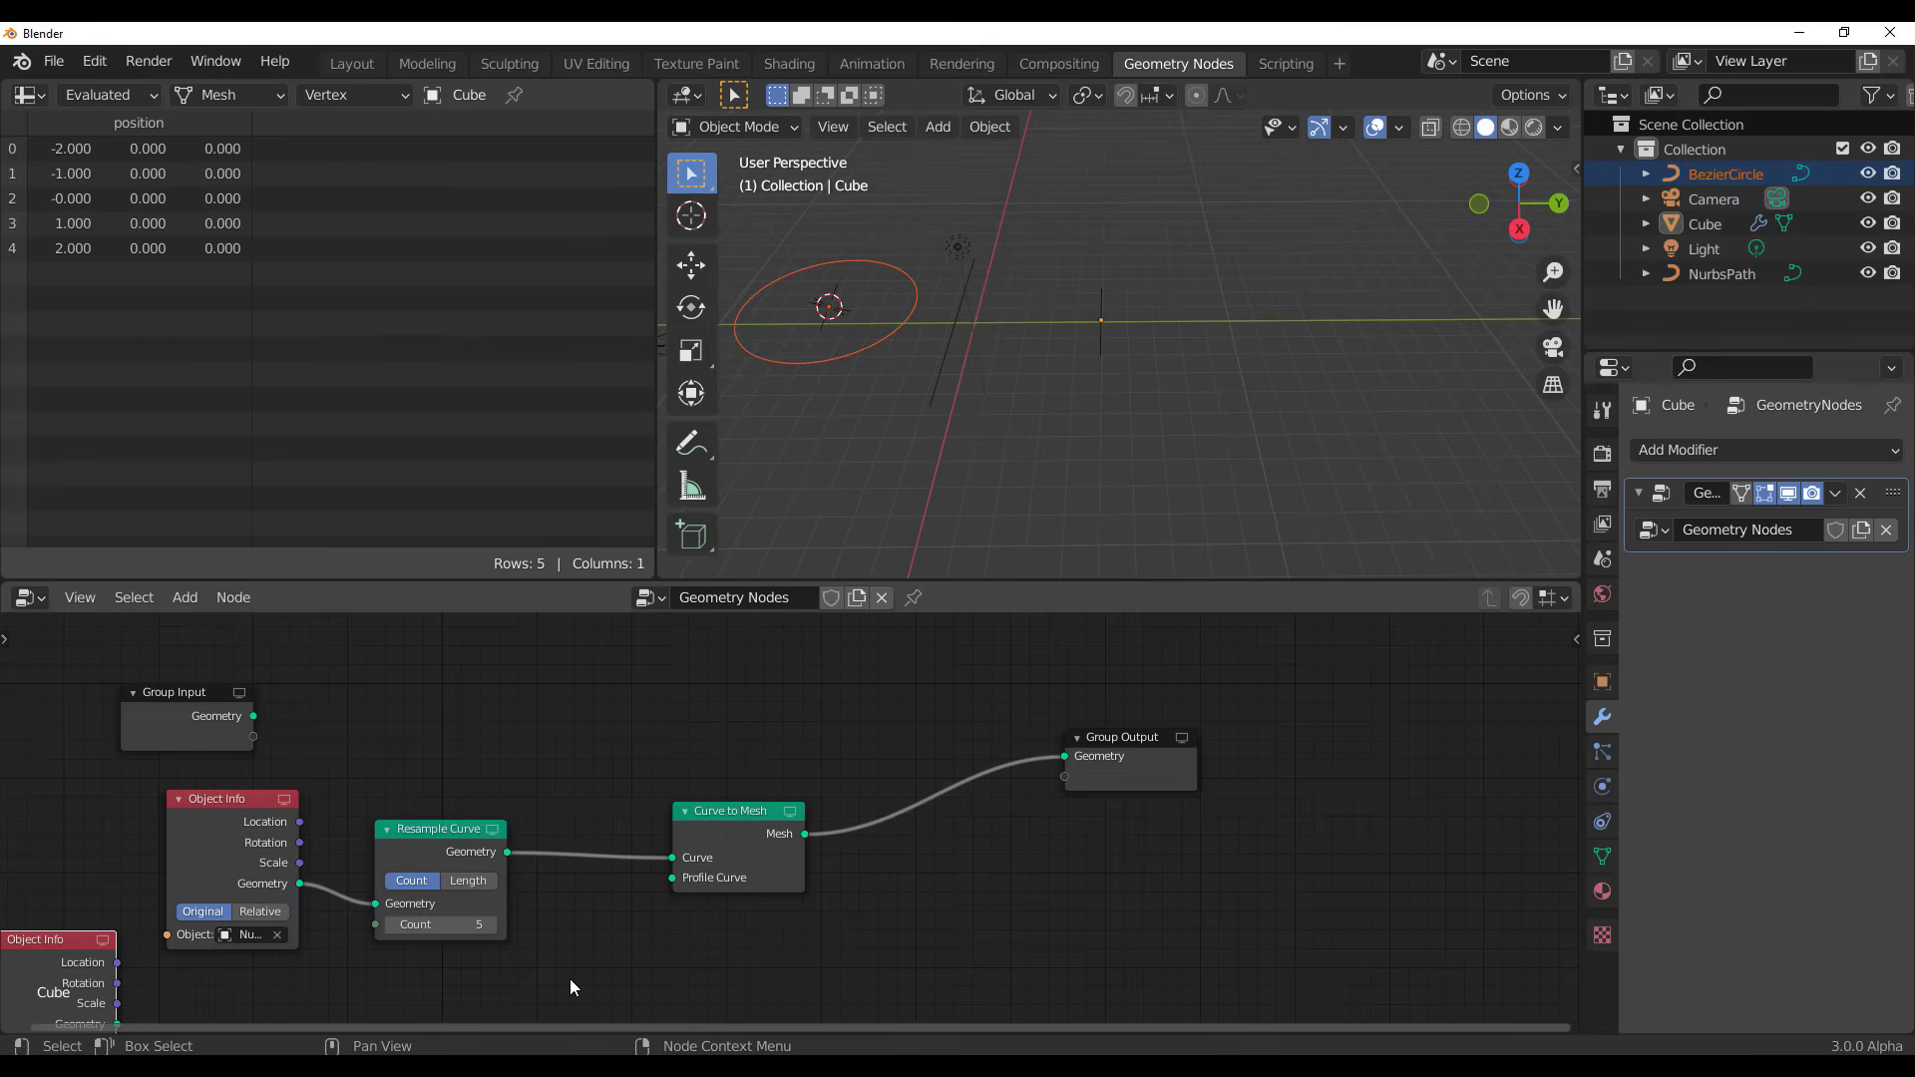
Add an unconnected Point Distribute node below the Curve to Mesh node
scroll(855, 898, "up", 2)
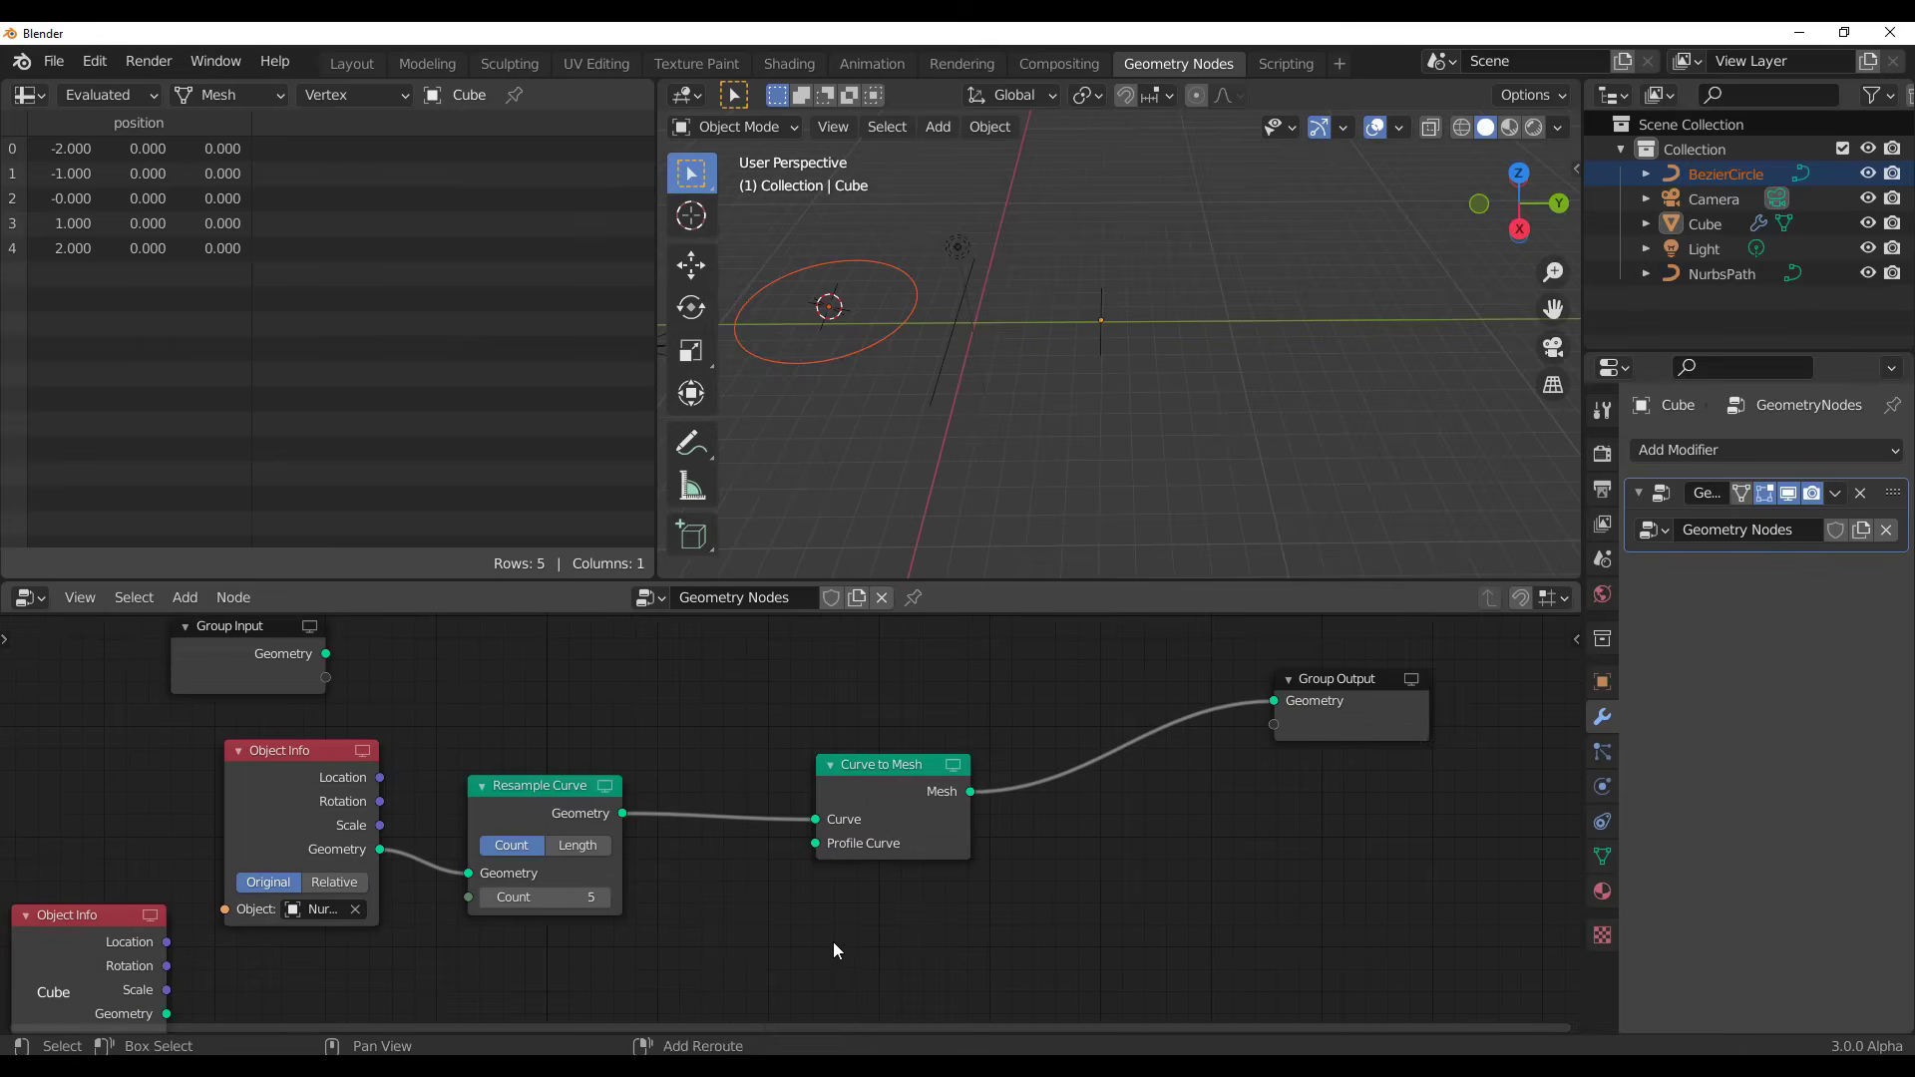
key("shift+a")
left_click(775, 698)
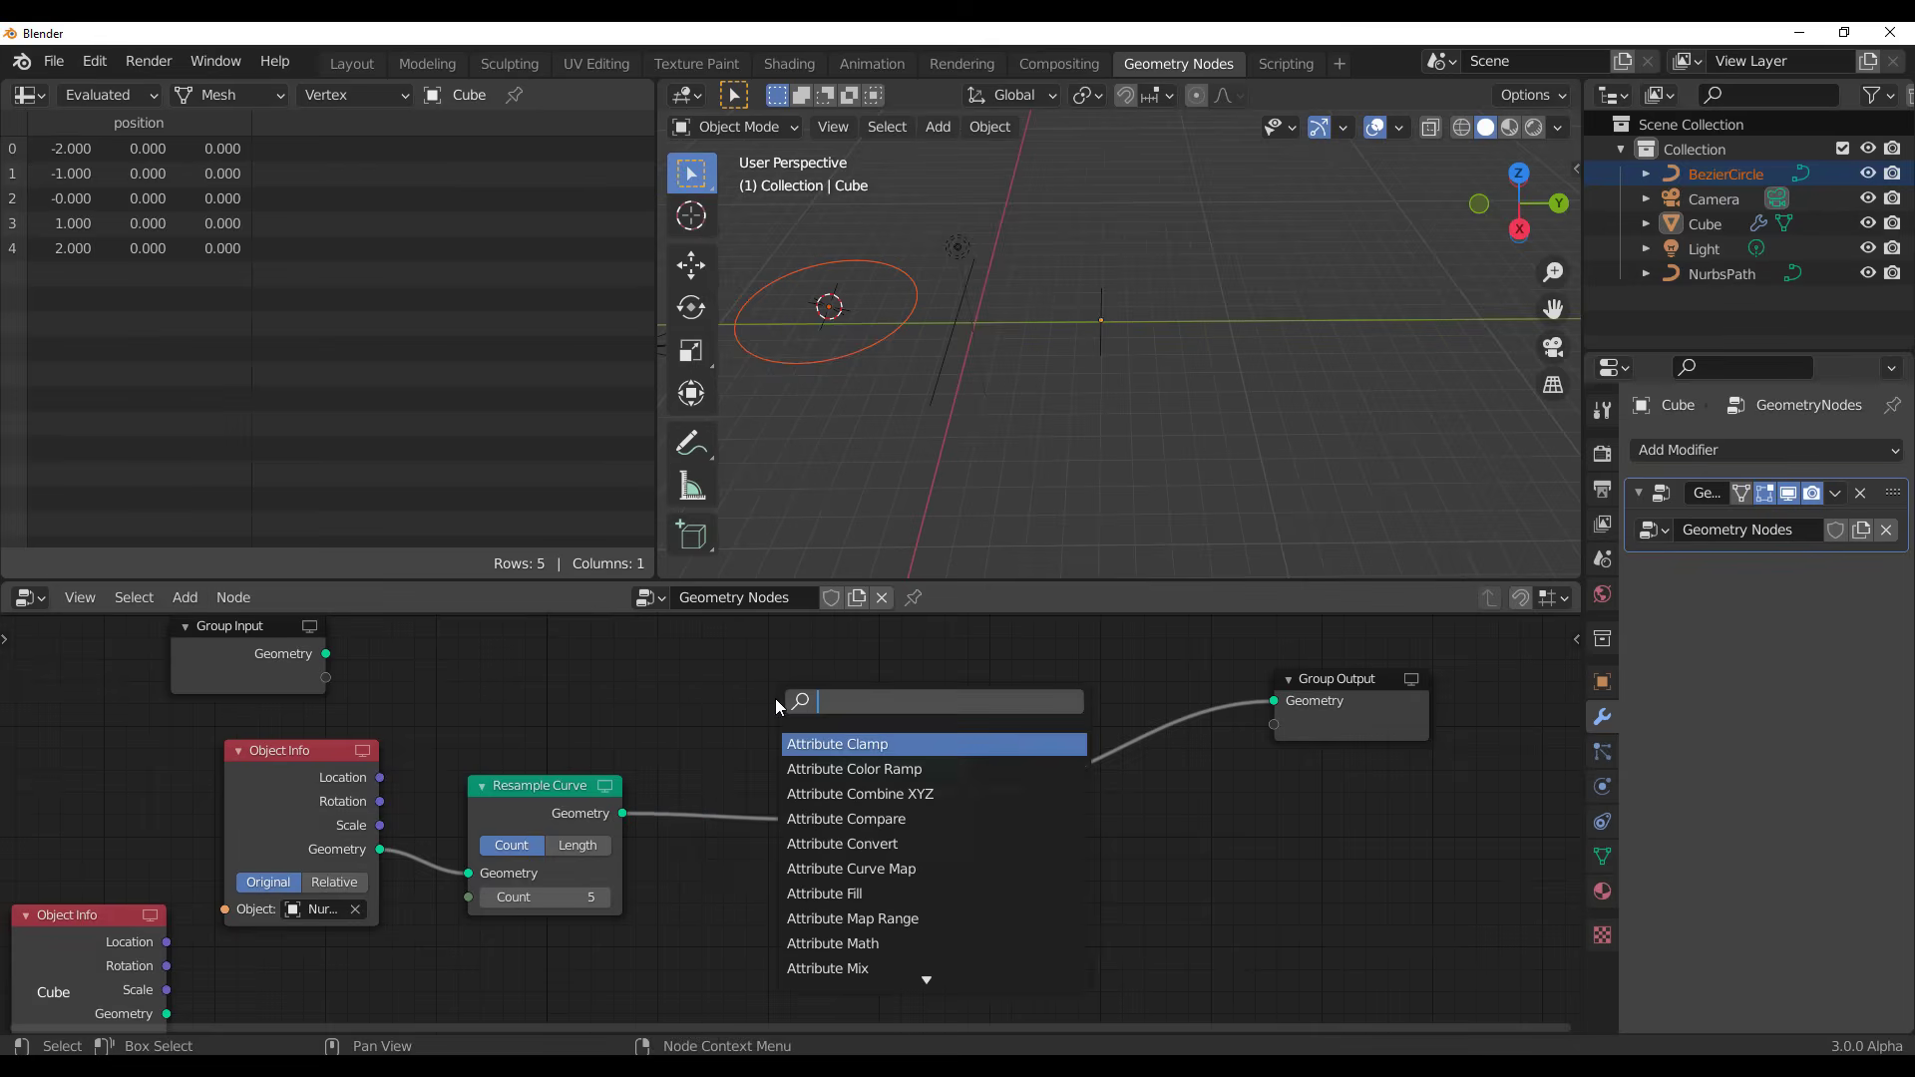
type("poin")
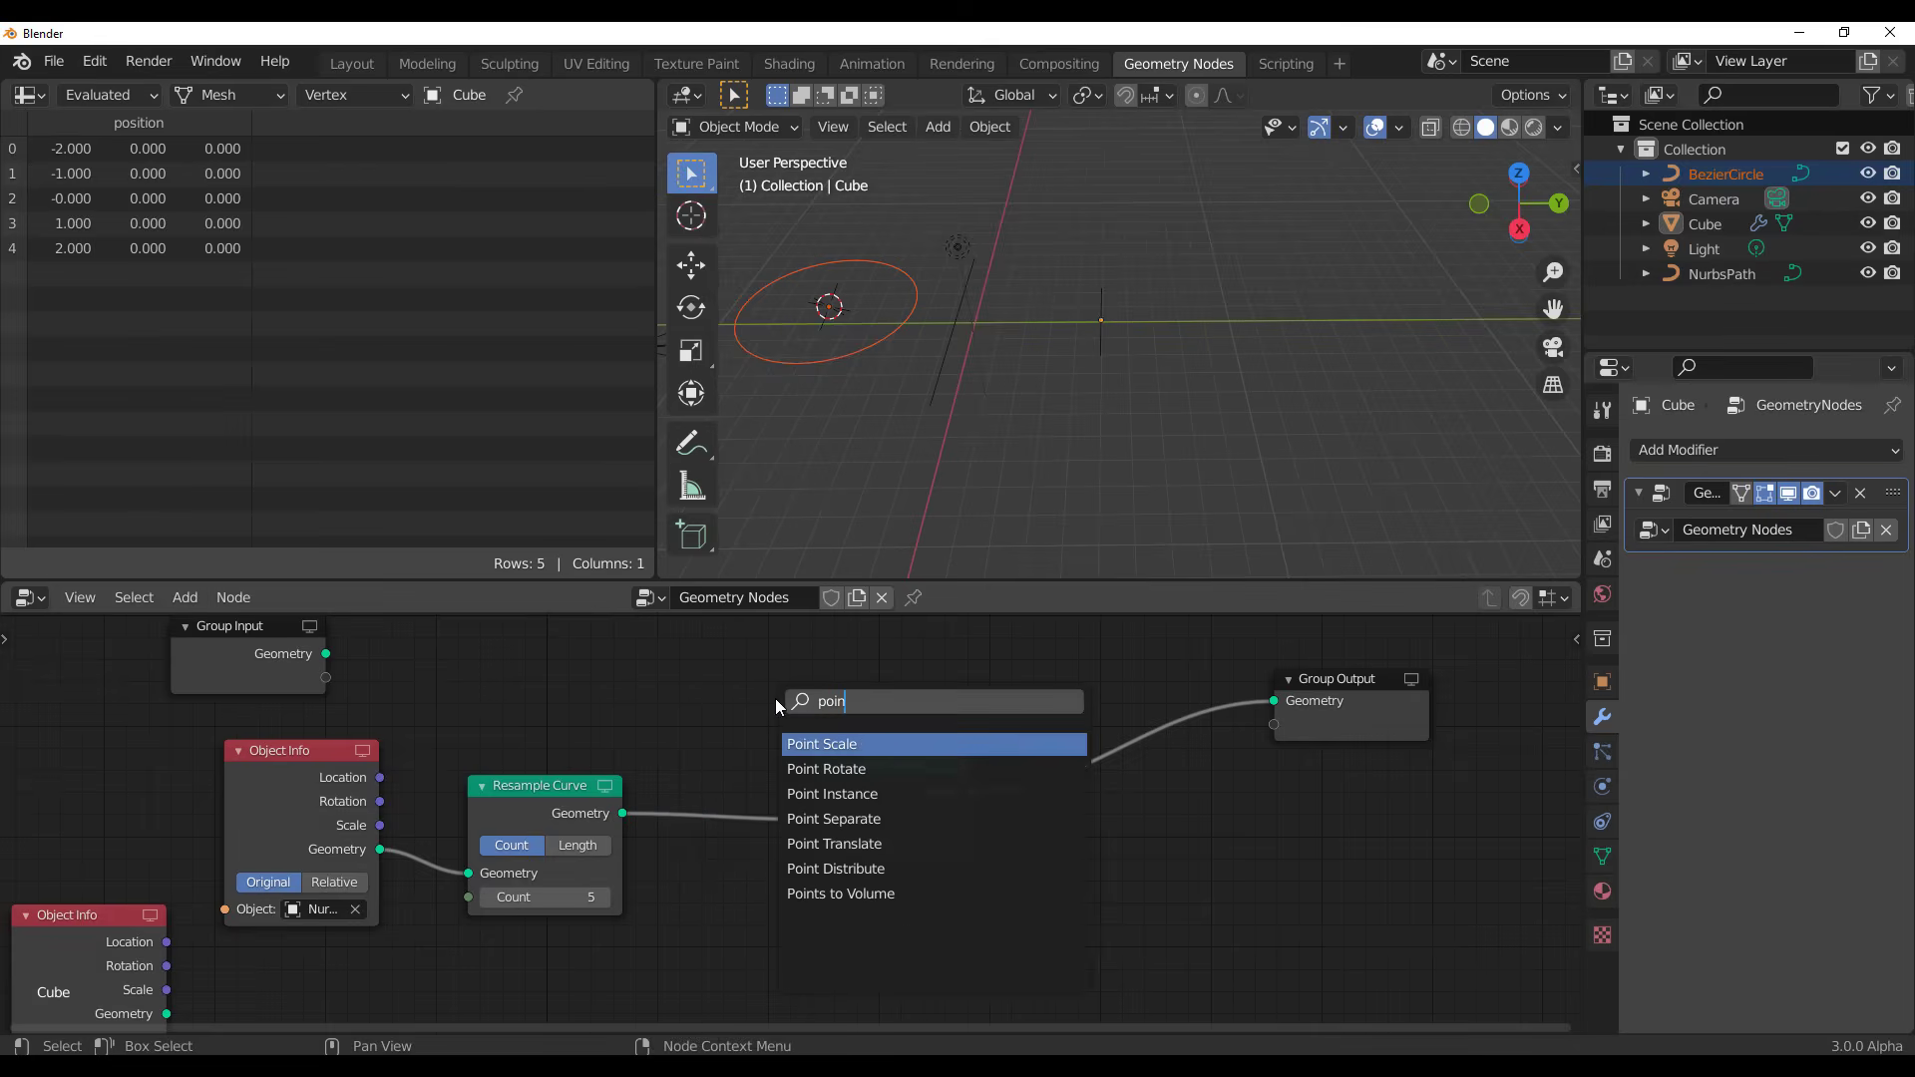
key("Down")
key("Down")
key("Down")
key("Down")
key("Down")
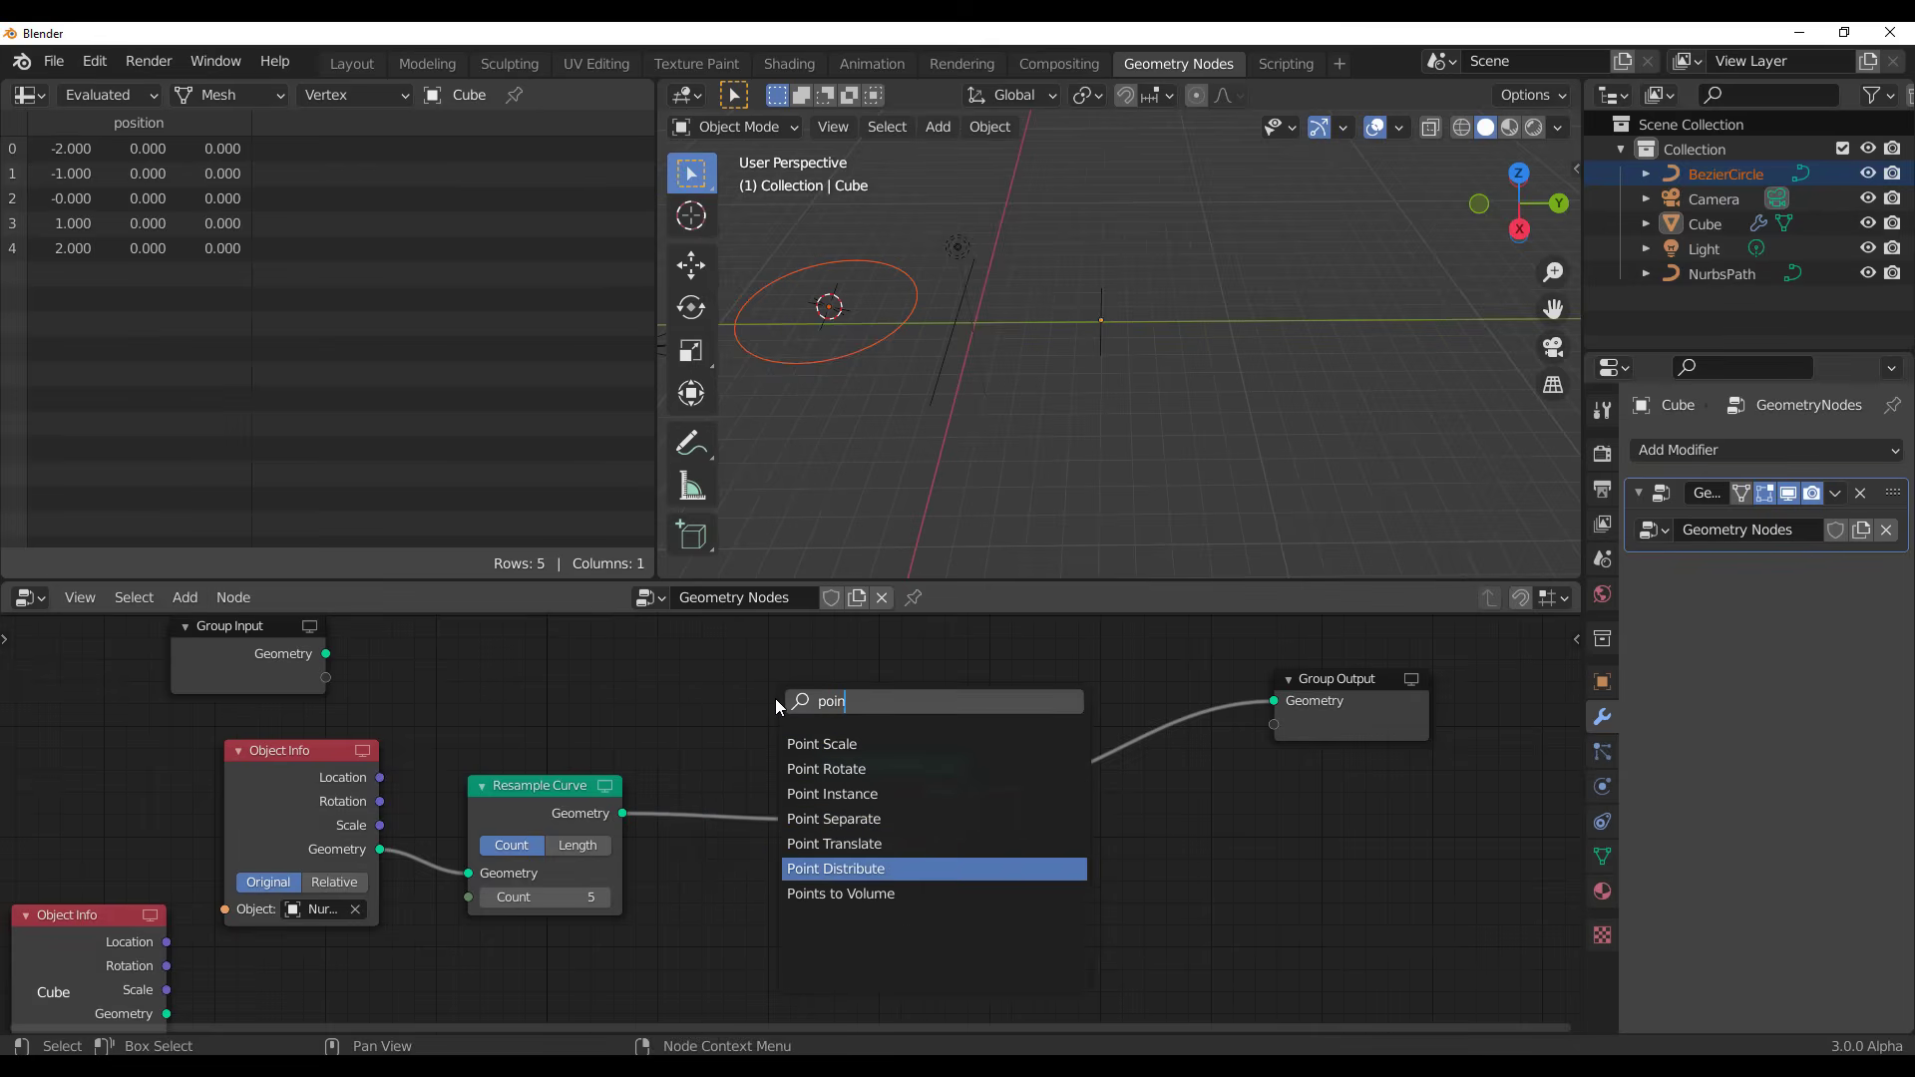
key("Return")
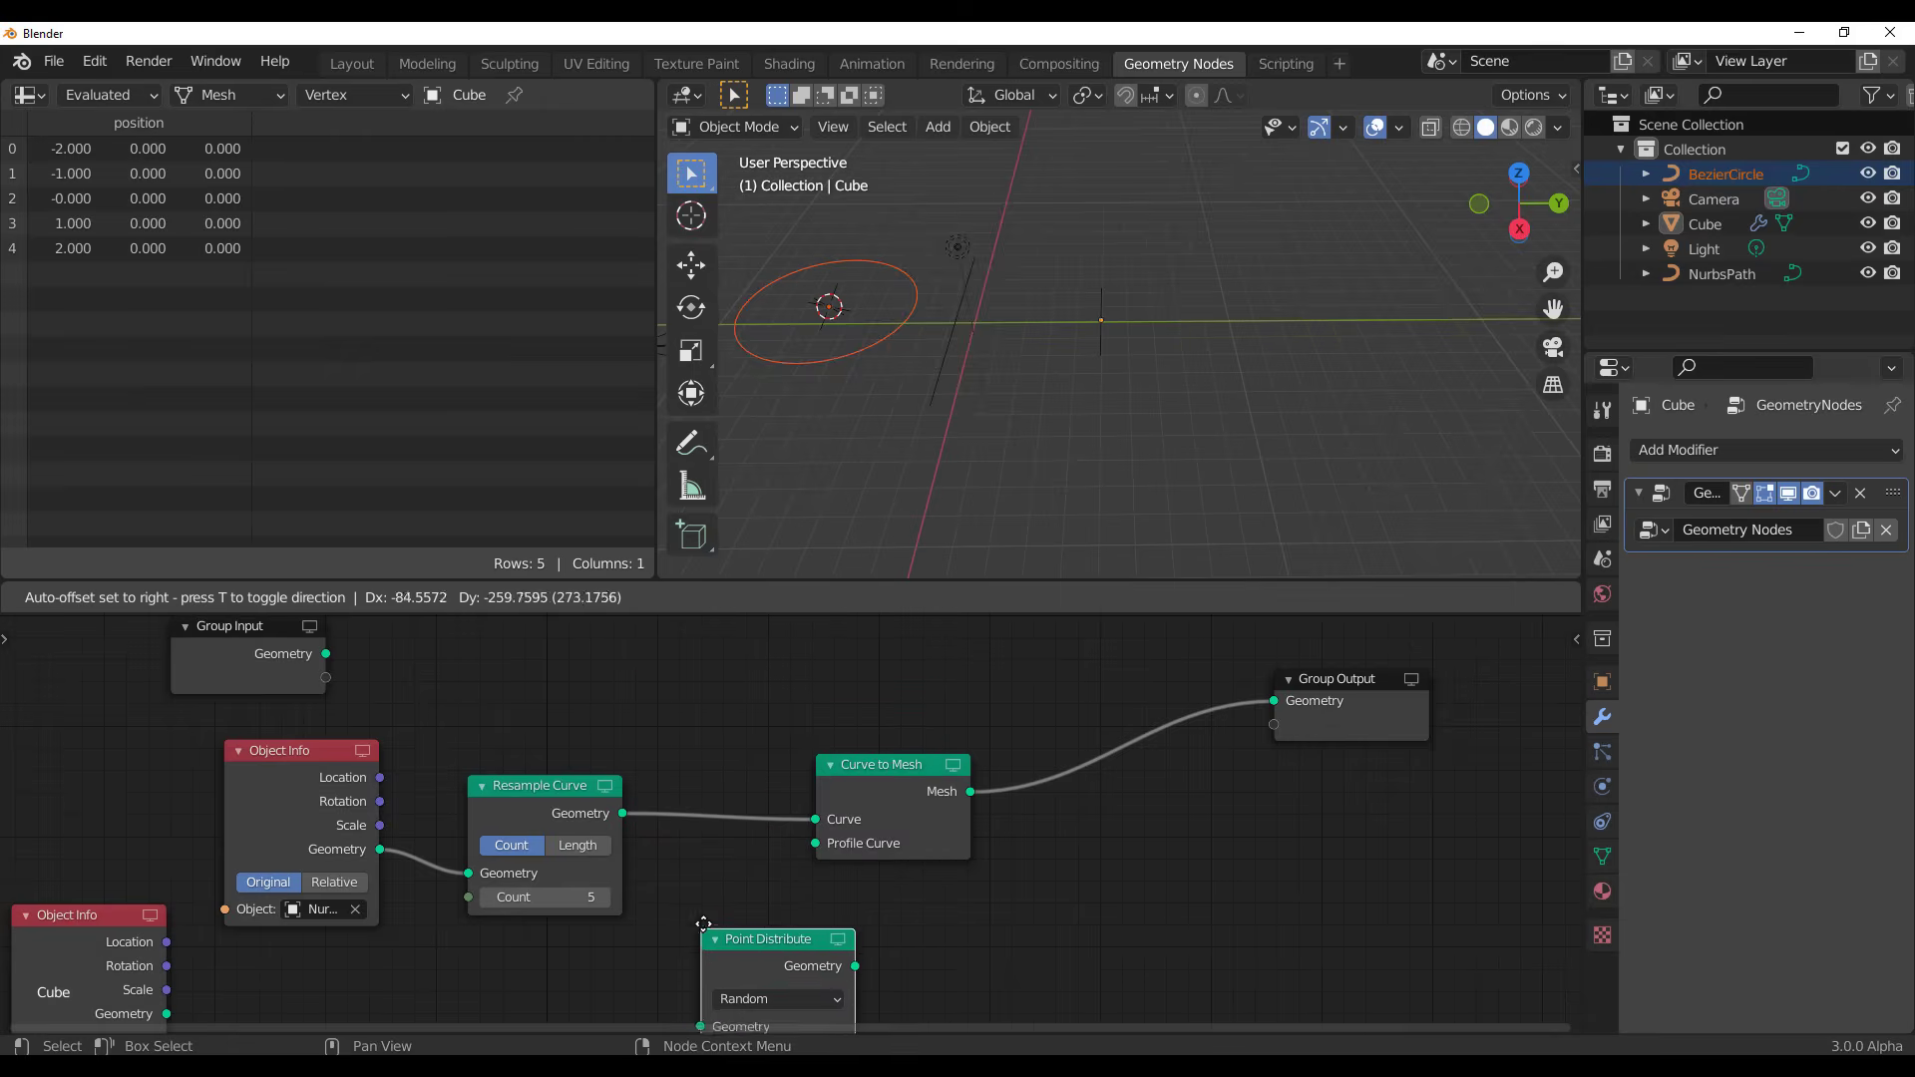
left_click(696, 951)
Add an unconnected Point Instance node beside the Point Distribute node
scroll(991, 926, "down", 3)
middle_click_drag(998, 1027, 965, 905)
key("shift+a")
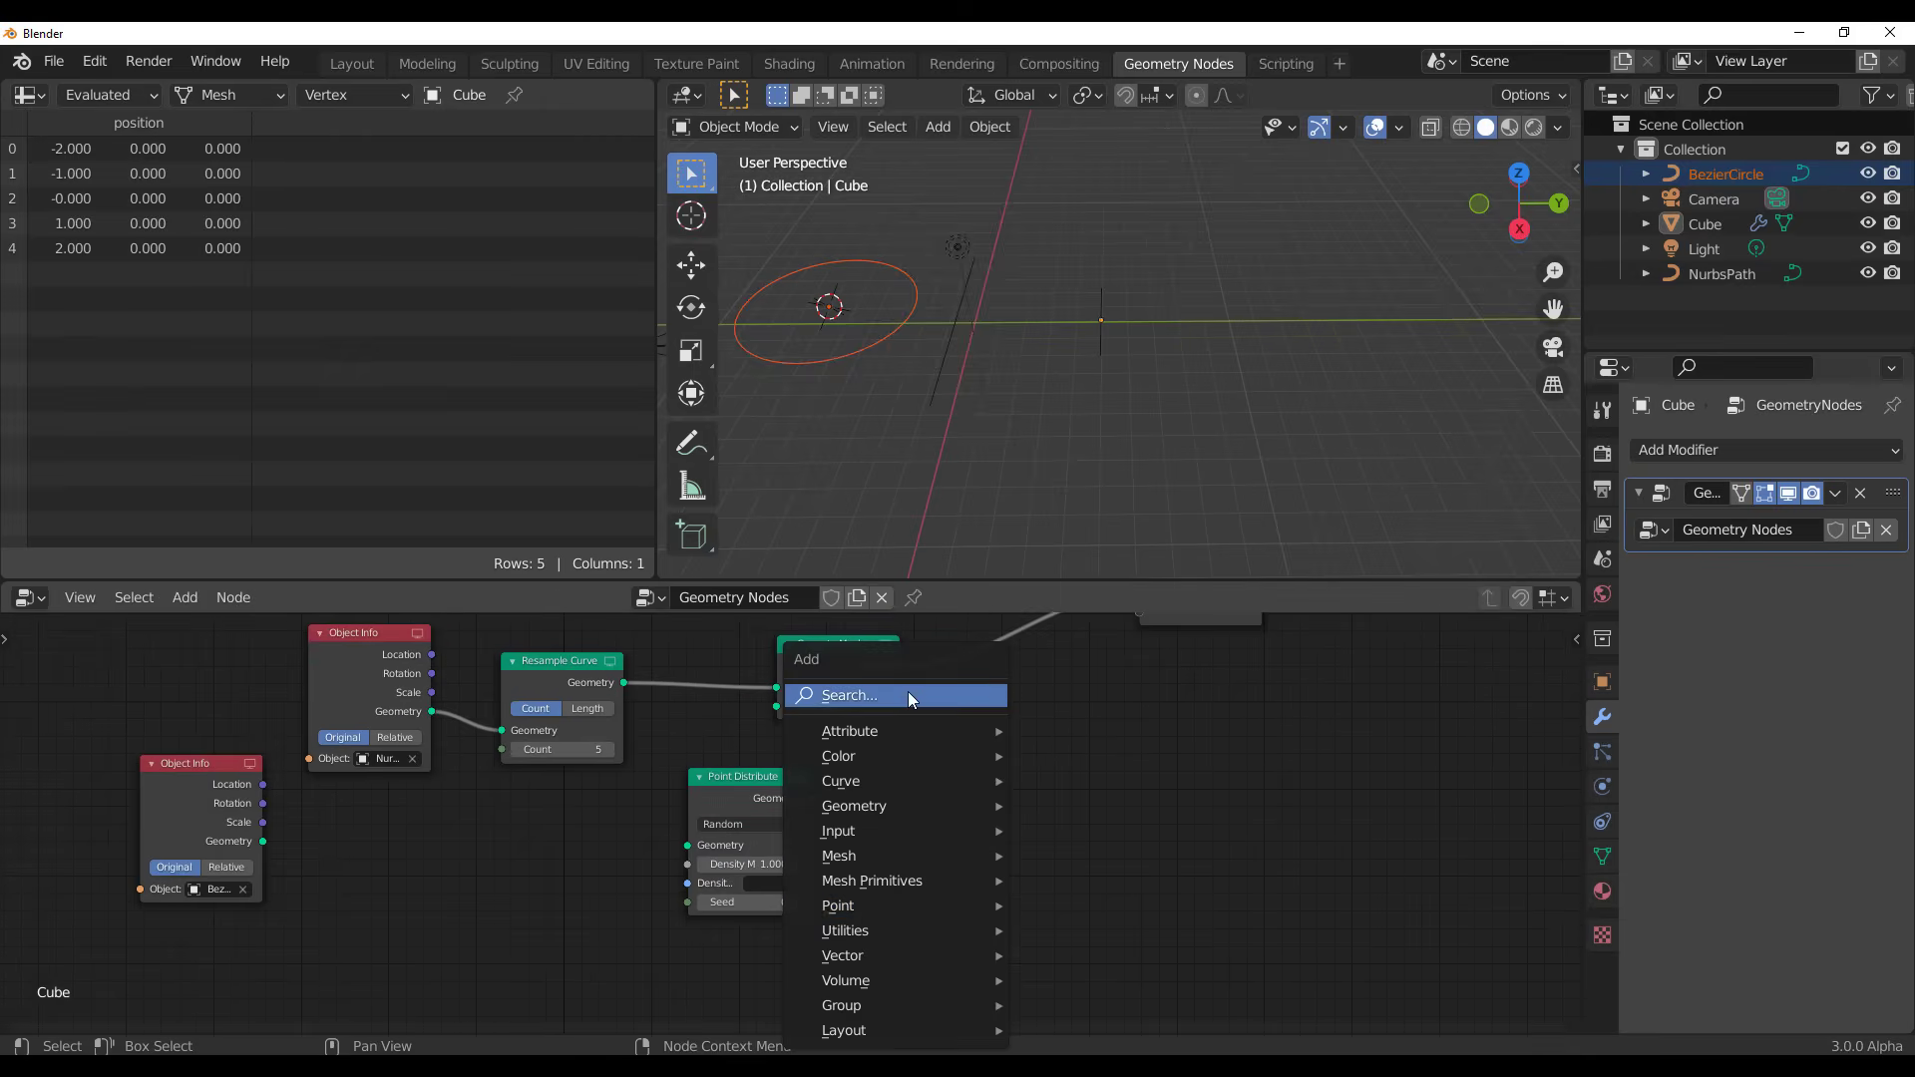
left_click(903, 694)
type("p")
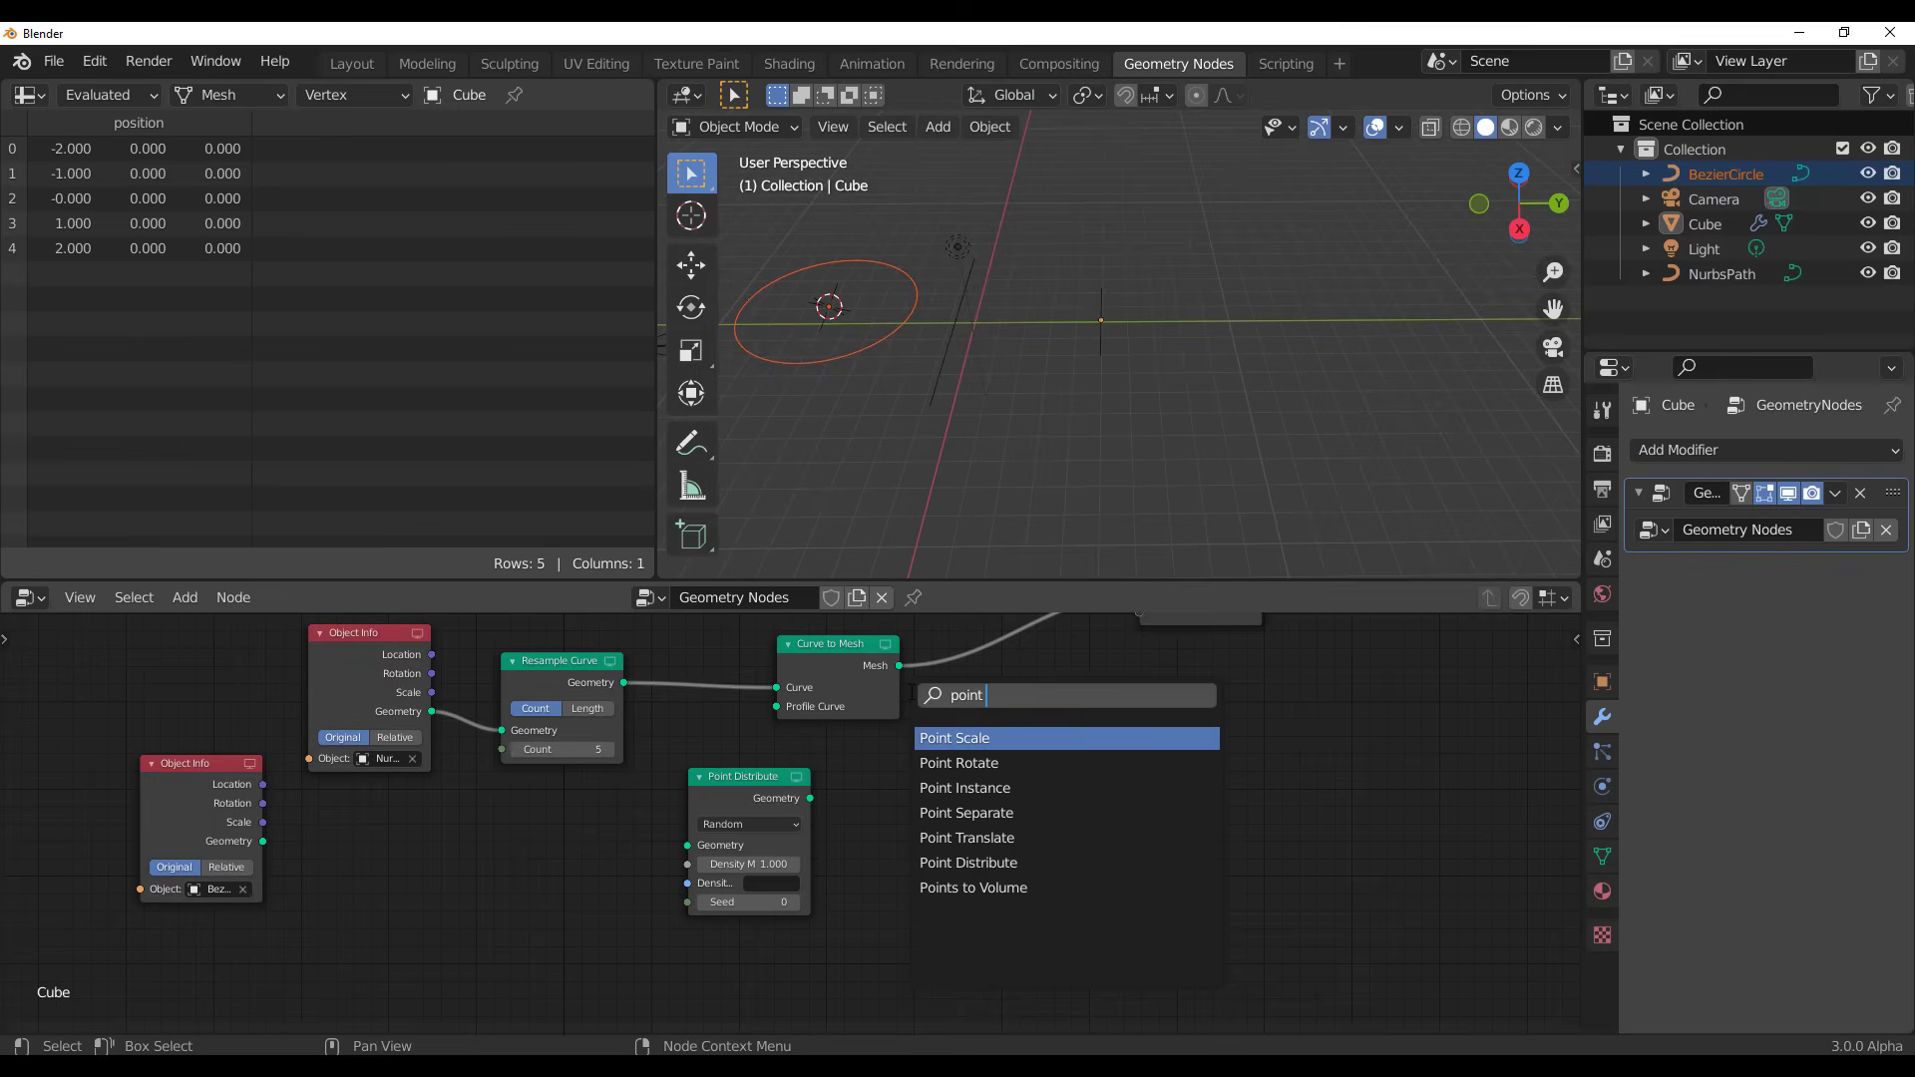
type("oint")
key("Down")
key("Down")
key("Down")
key("Up")
key("Return")
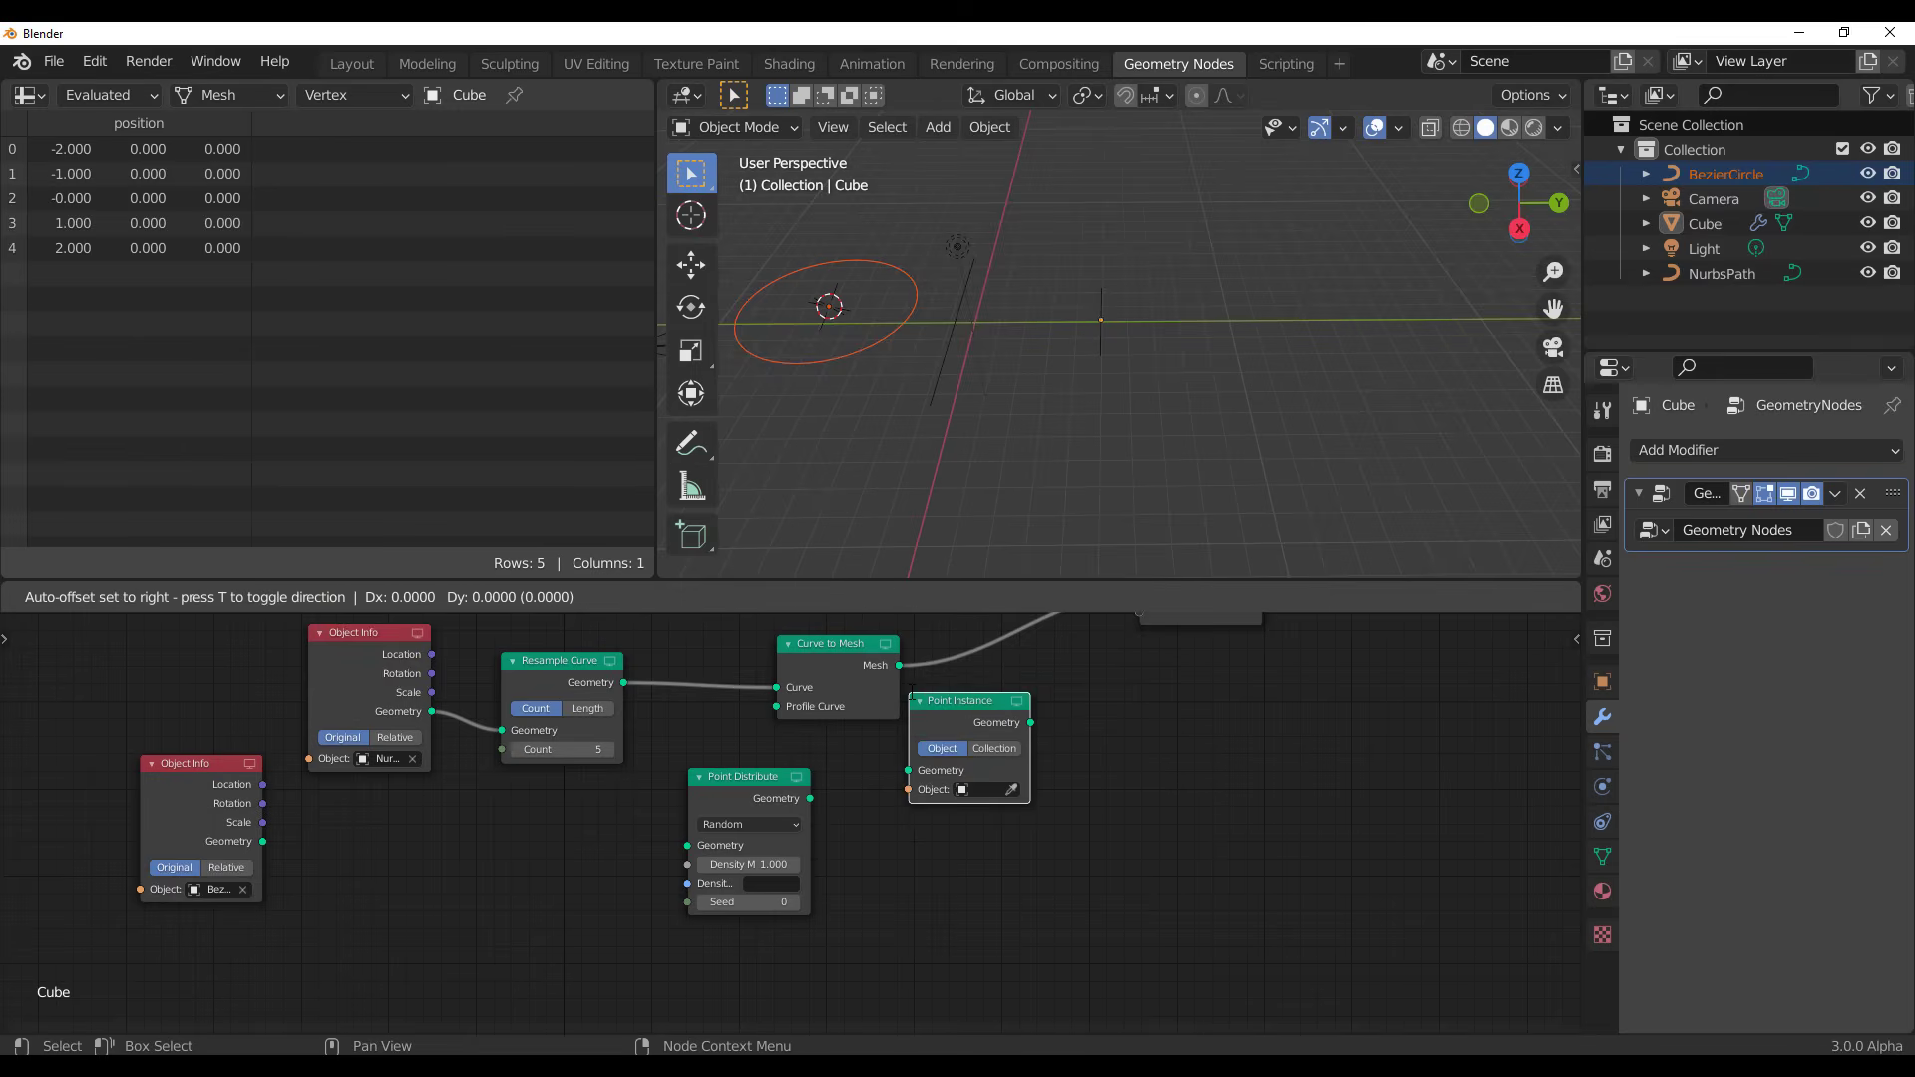
left_click(886, 788)
Move the Point Distribute and Point Instance nodes apart and delete the Point Distribute node
scroll(776, 751, "up", 2)
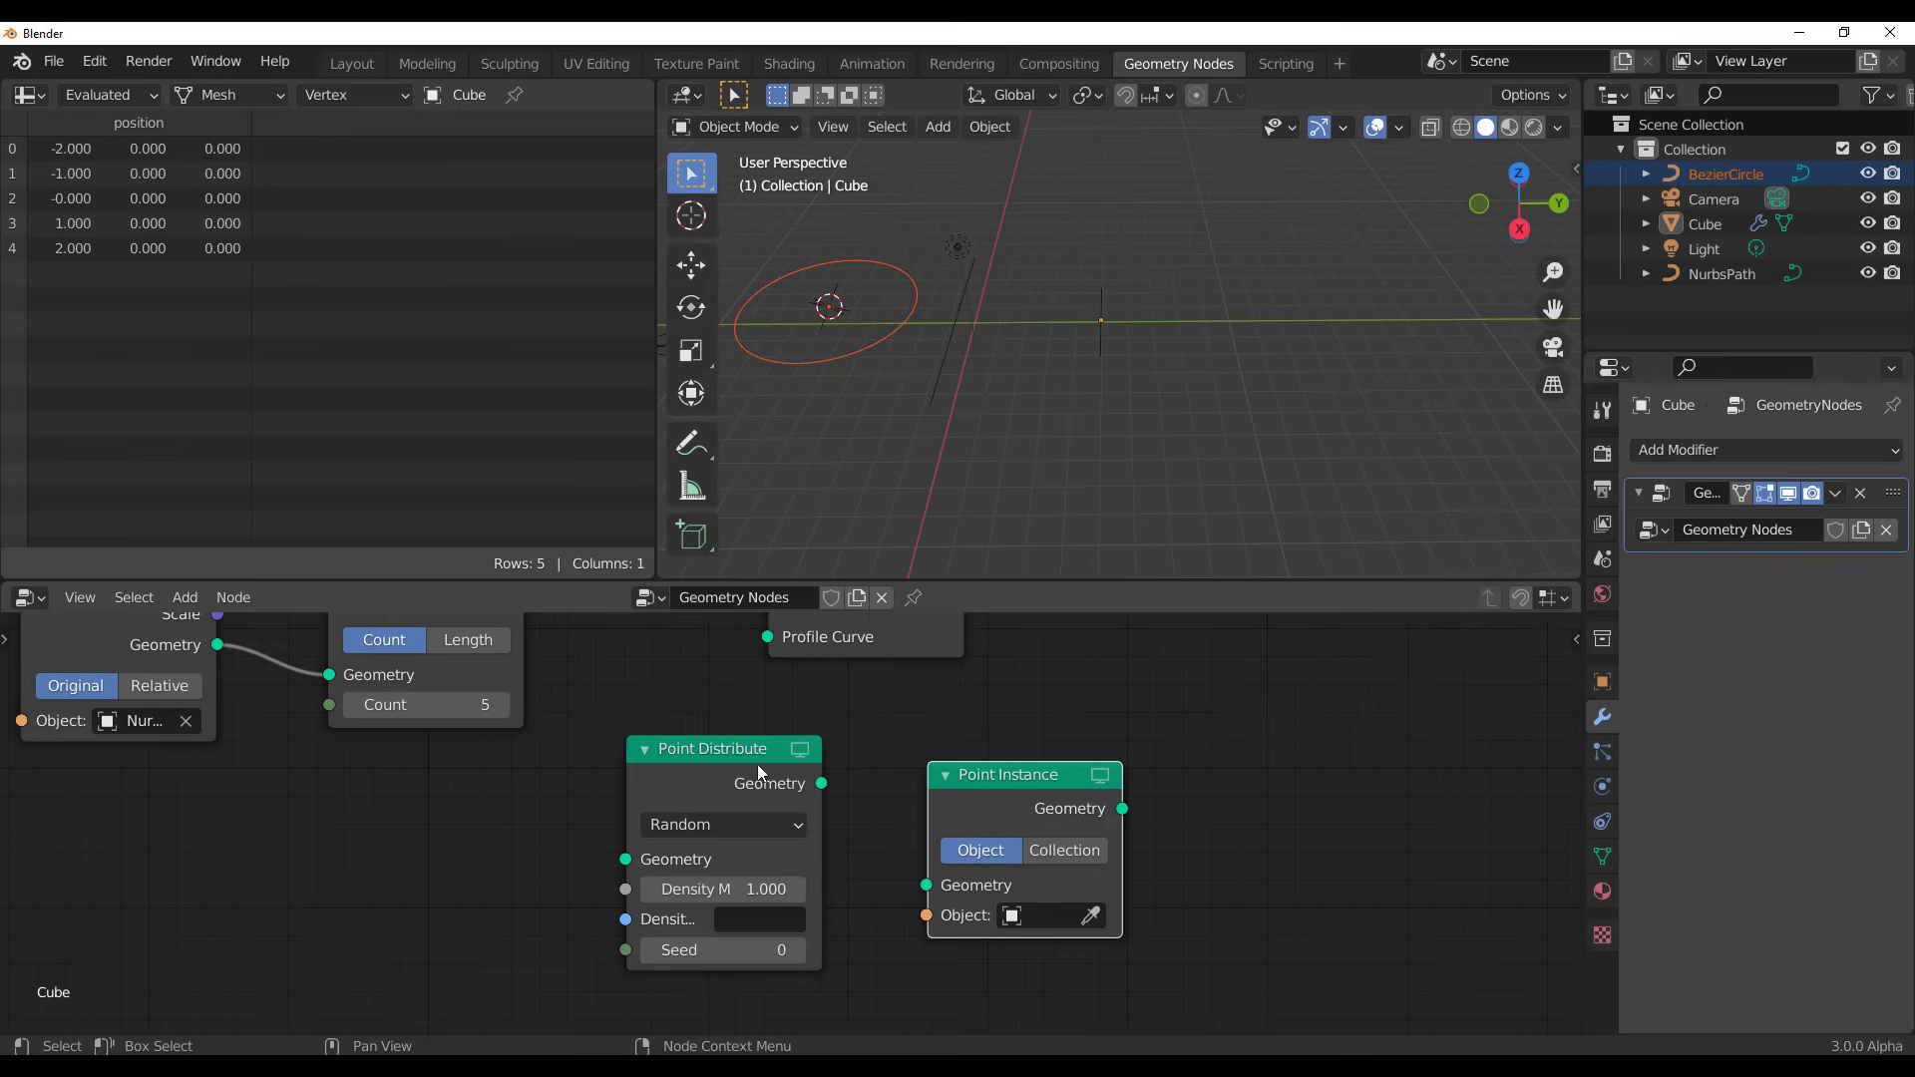
left_click_drag(757, 764, 633, 783)
left_click_drag(1051, 776, 1002, 743)
scroll(788, 813, "down", 2)
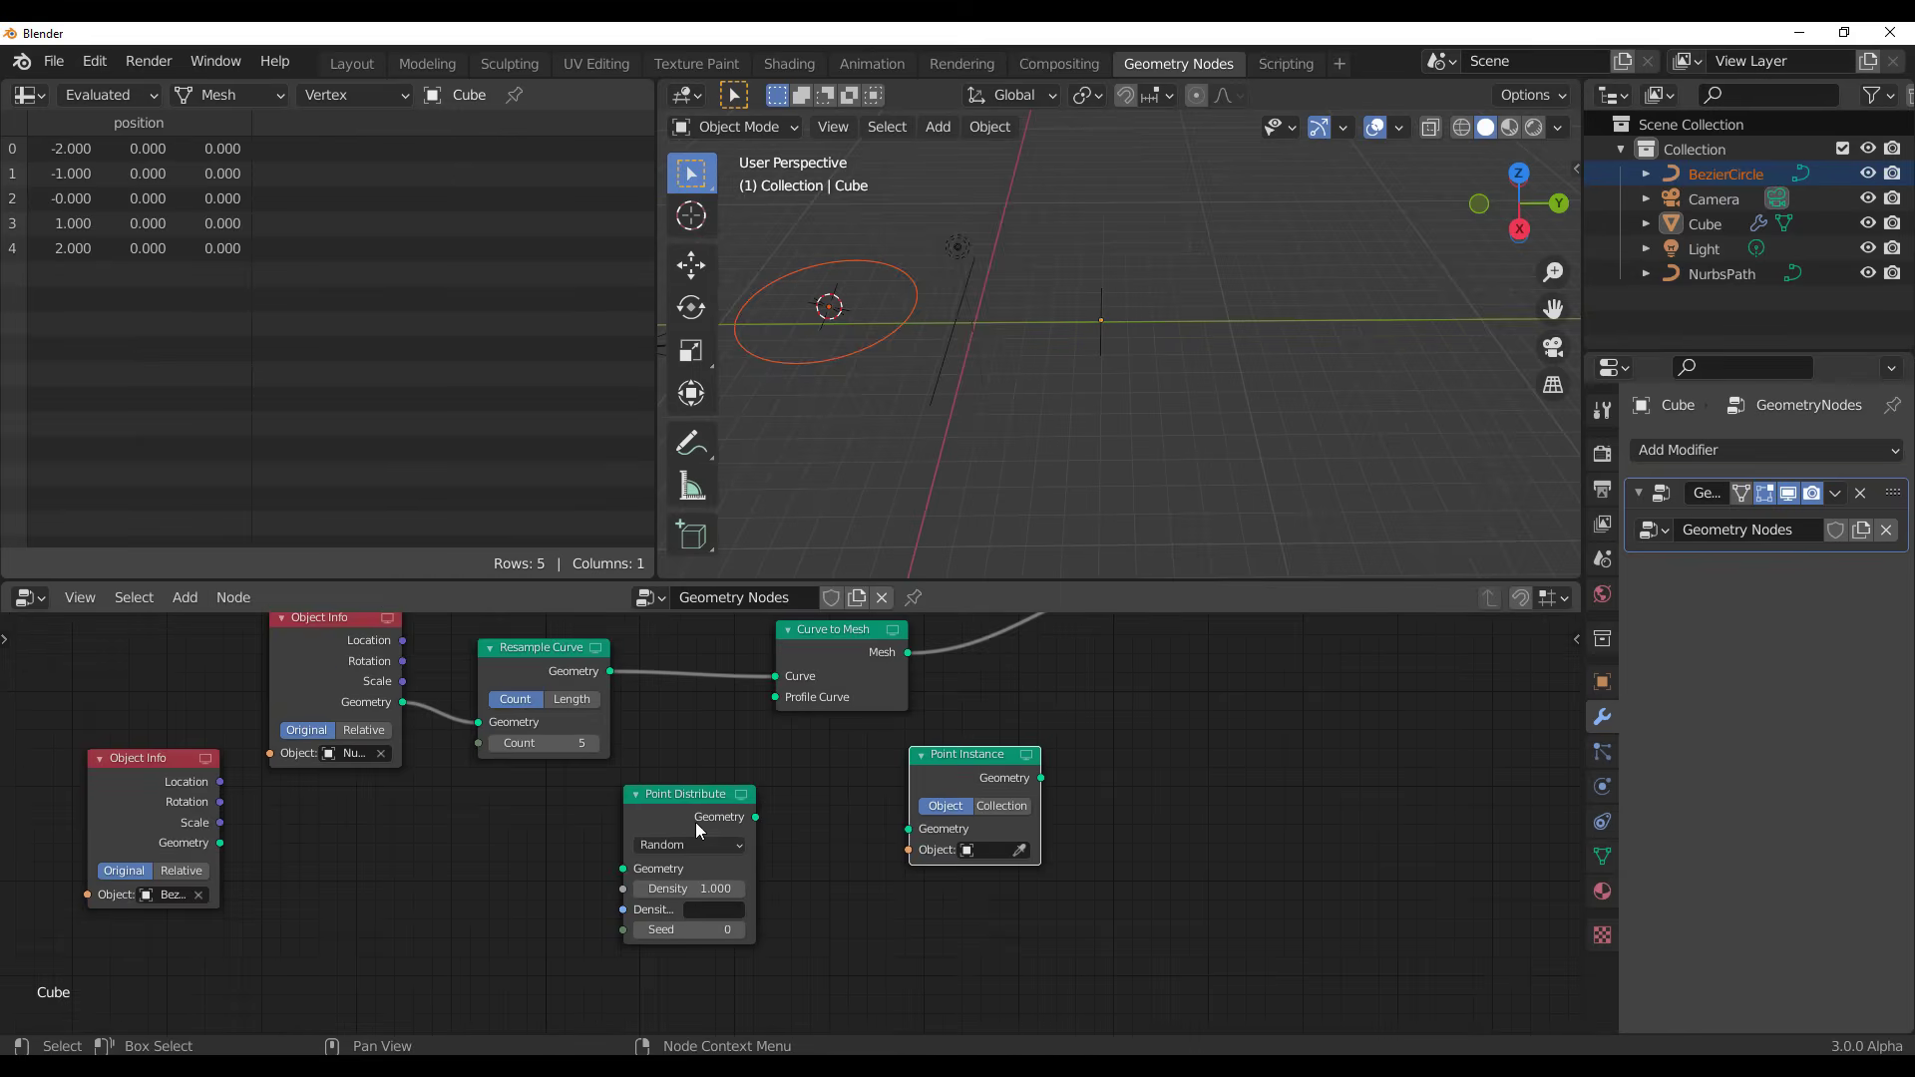
left_click_drag(708, 827, 696, 869)
key("x")
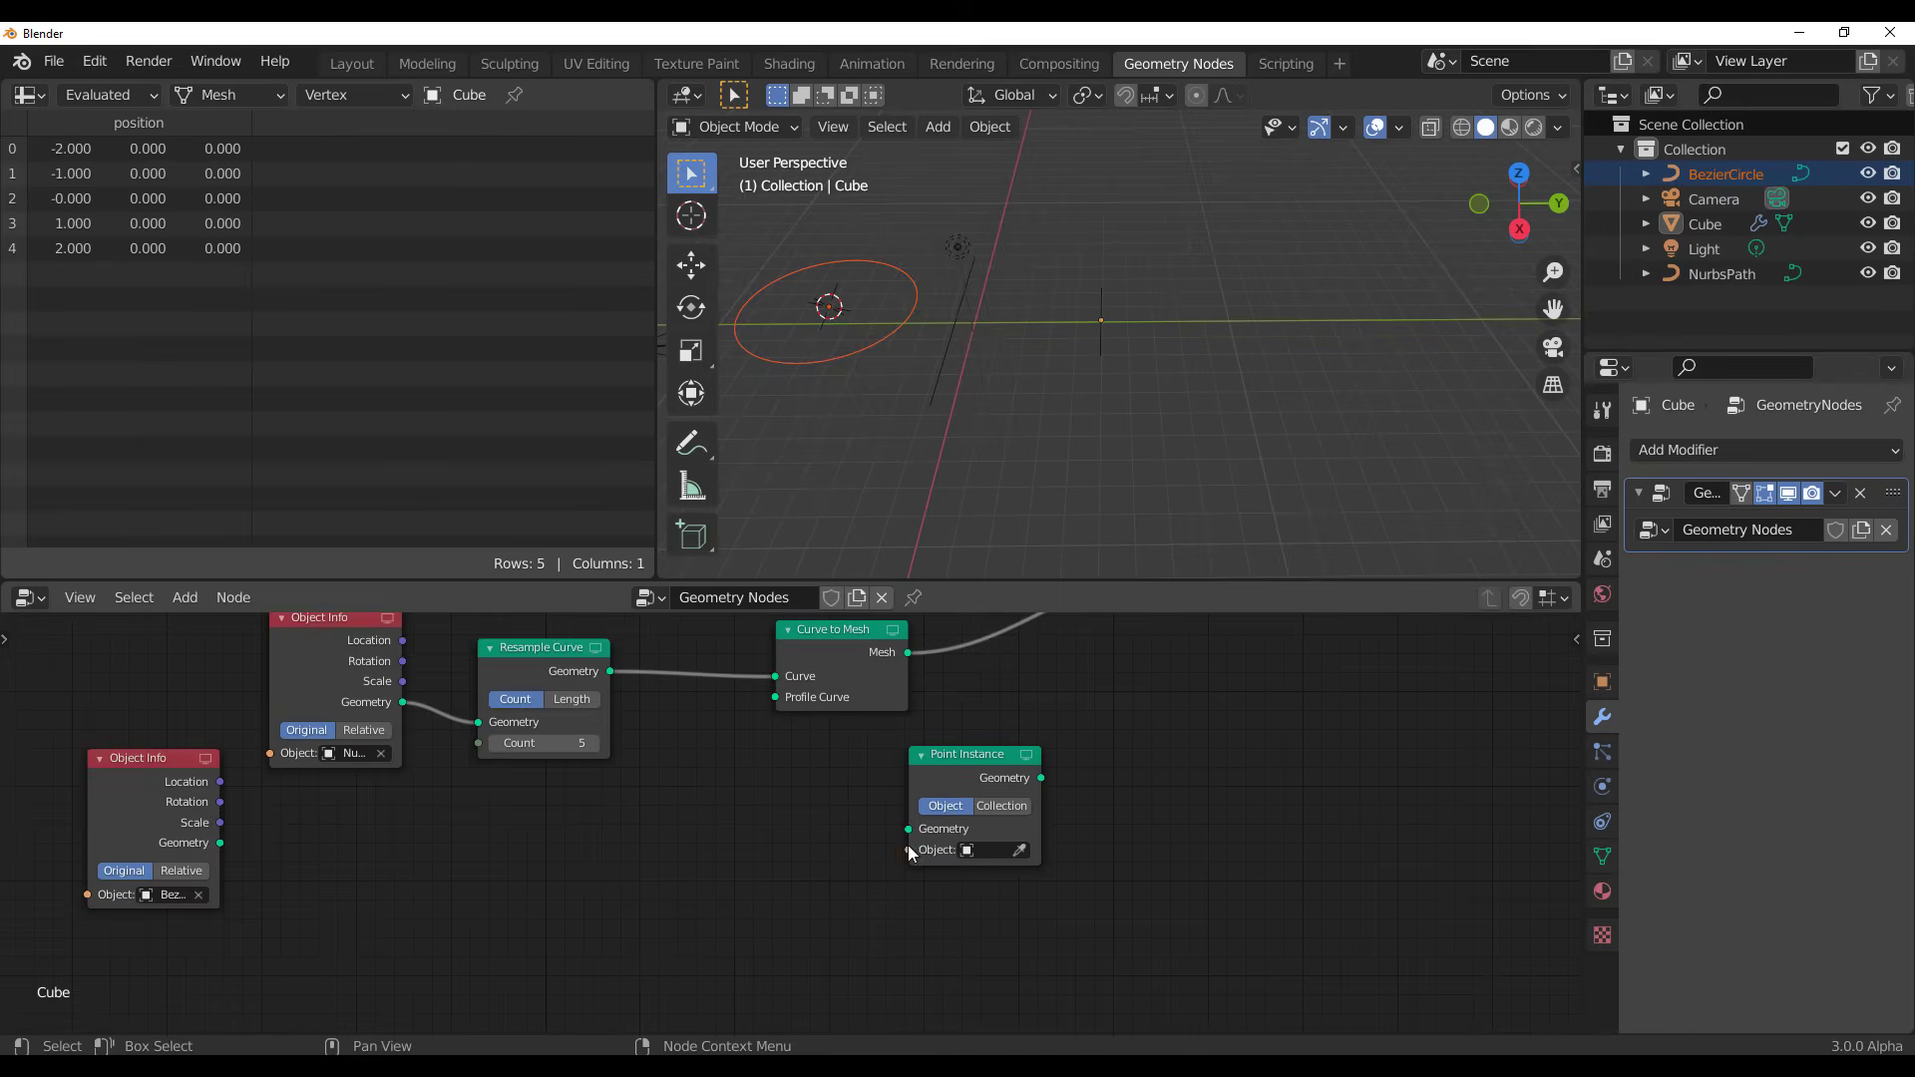
Make room before the Group Output node and insert the Point Instance node on the link from Curve to Mesh
scroll(928, 843, "down", 3)
middle_click_drag(994, 836, 675, 992)
left_click_drag(835, 799, 940, 843)
scroll(753, 918, "up", 3)
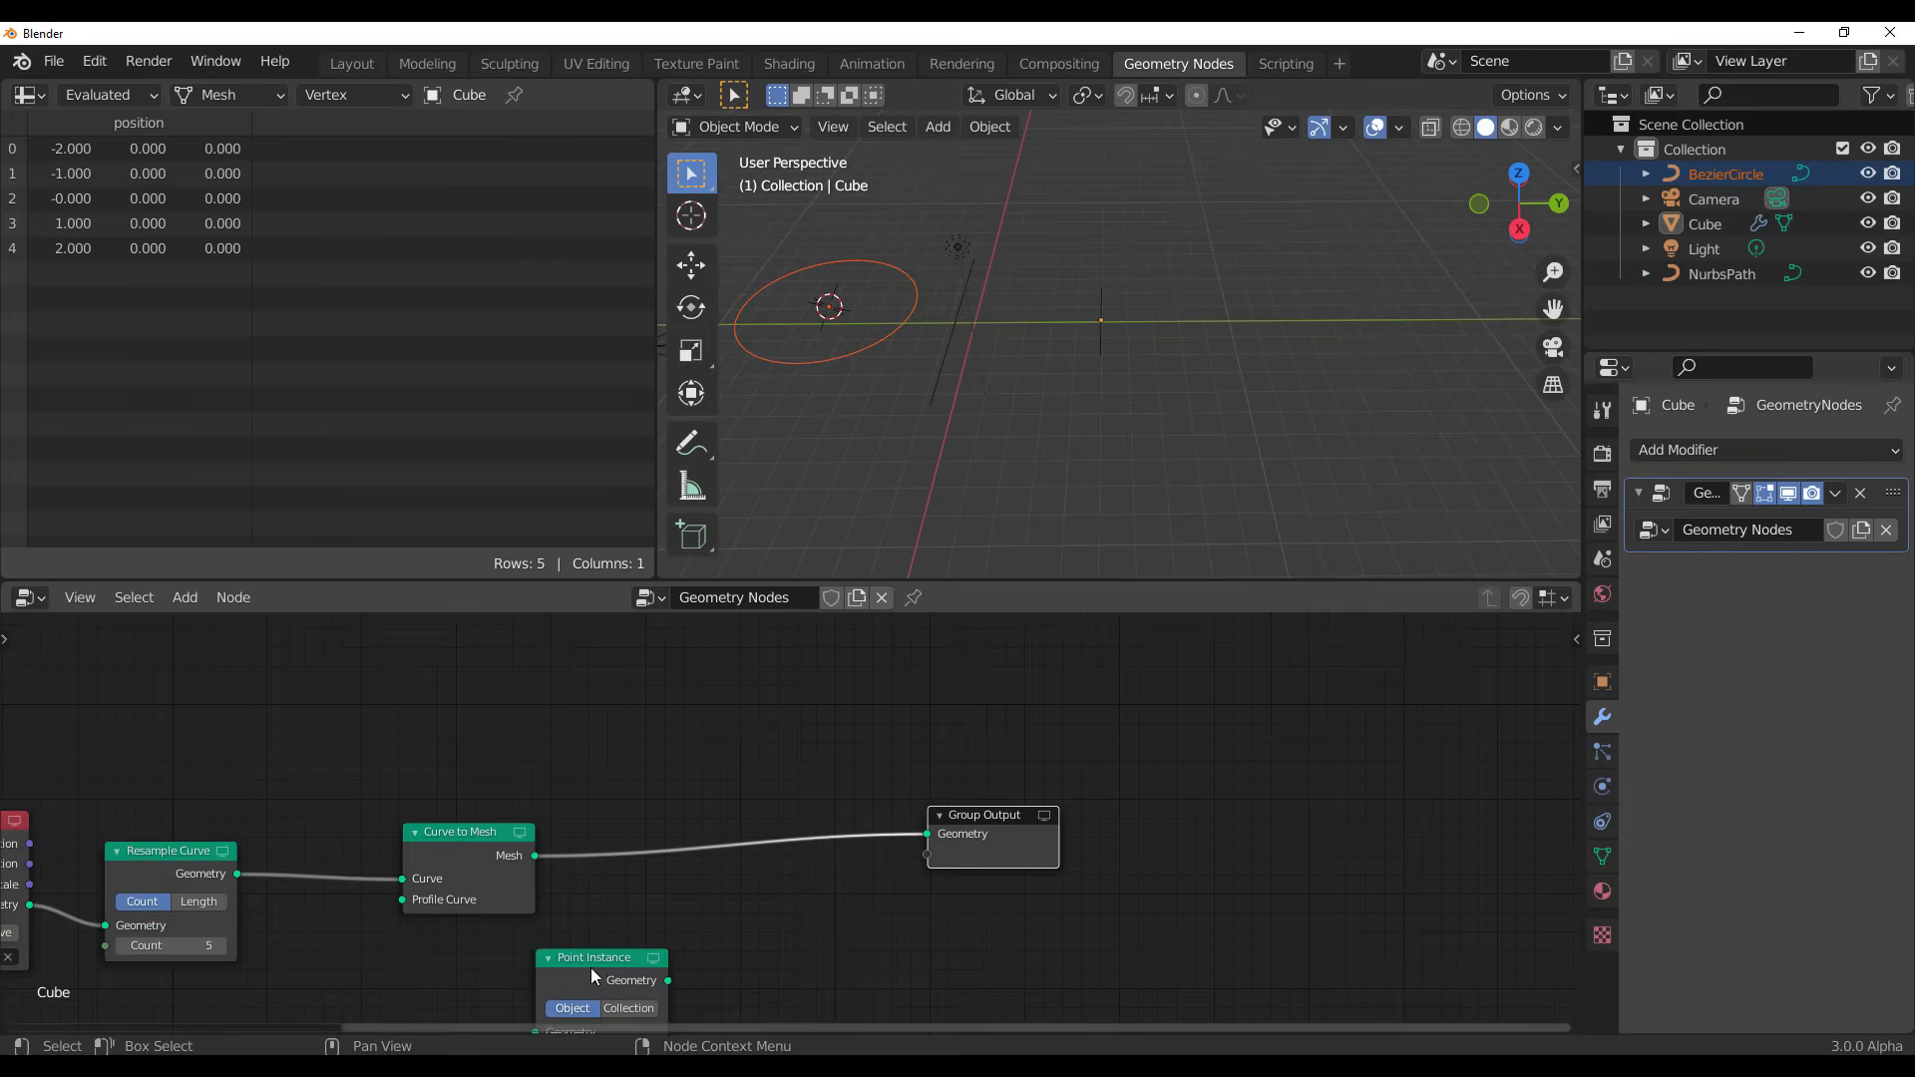
left_click_drag(590, 968, 728, 923)
middle_click_drag(433, 964, 712, 910)
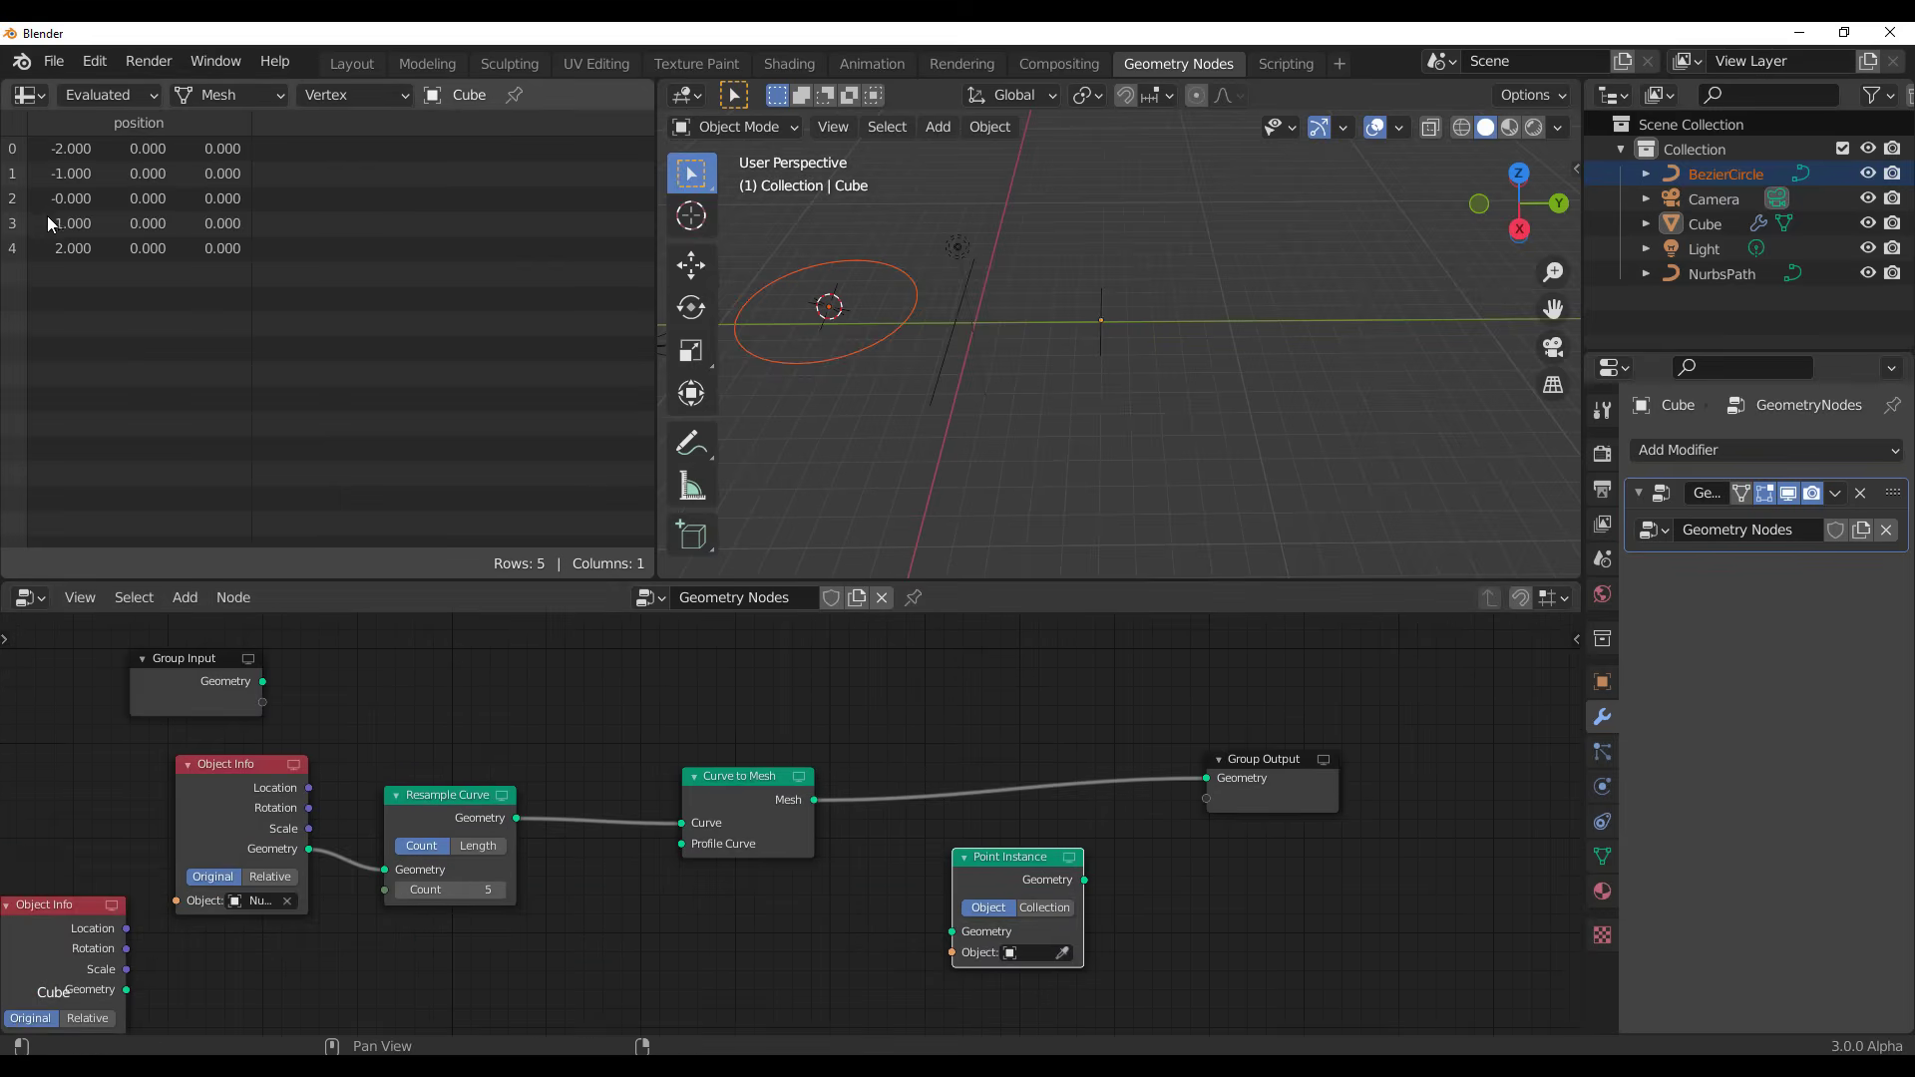
key("g")
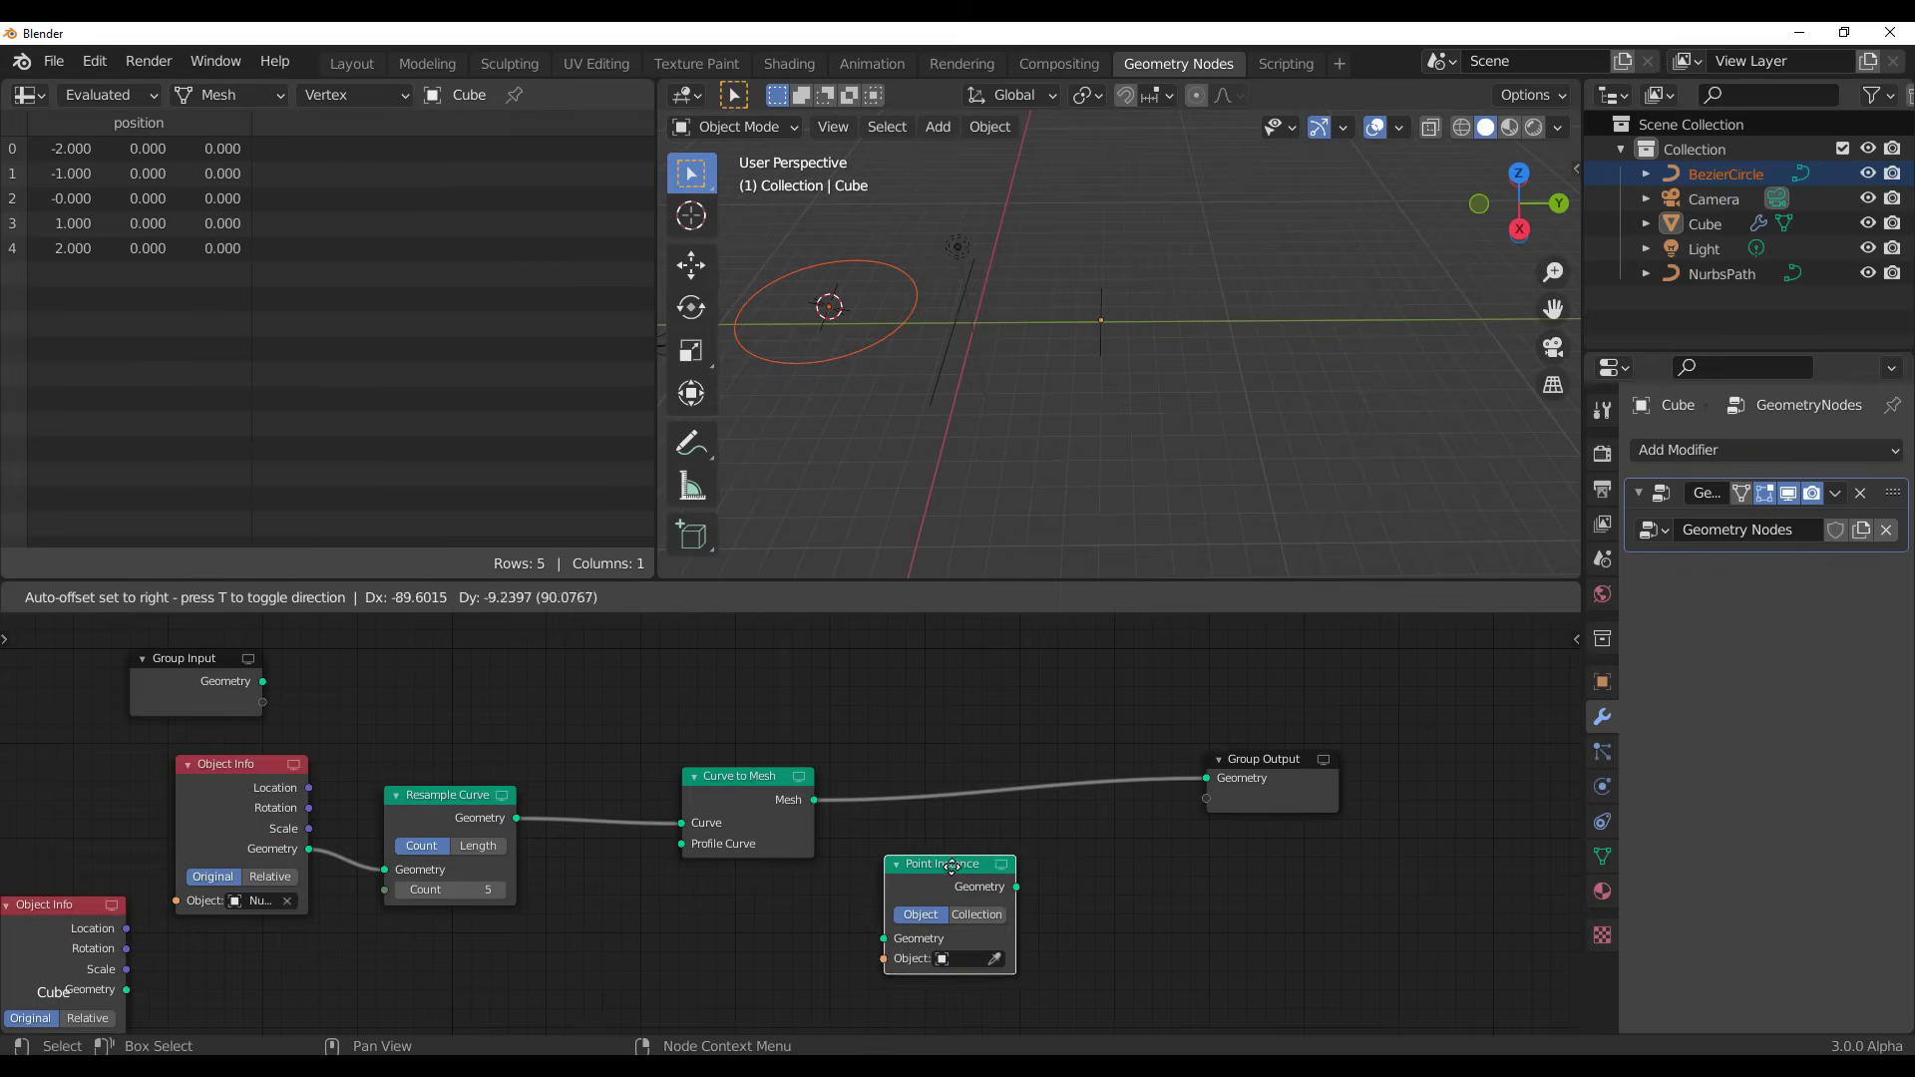
left_click(1108, 717)
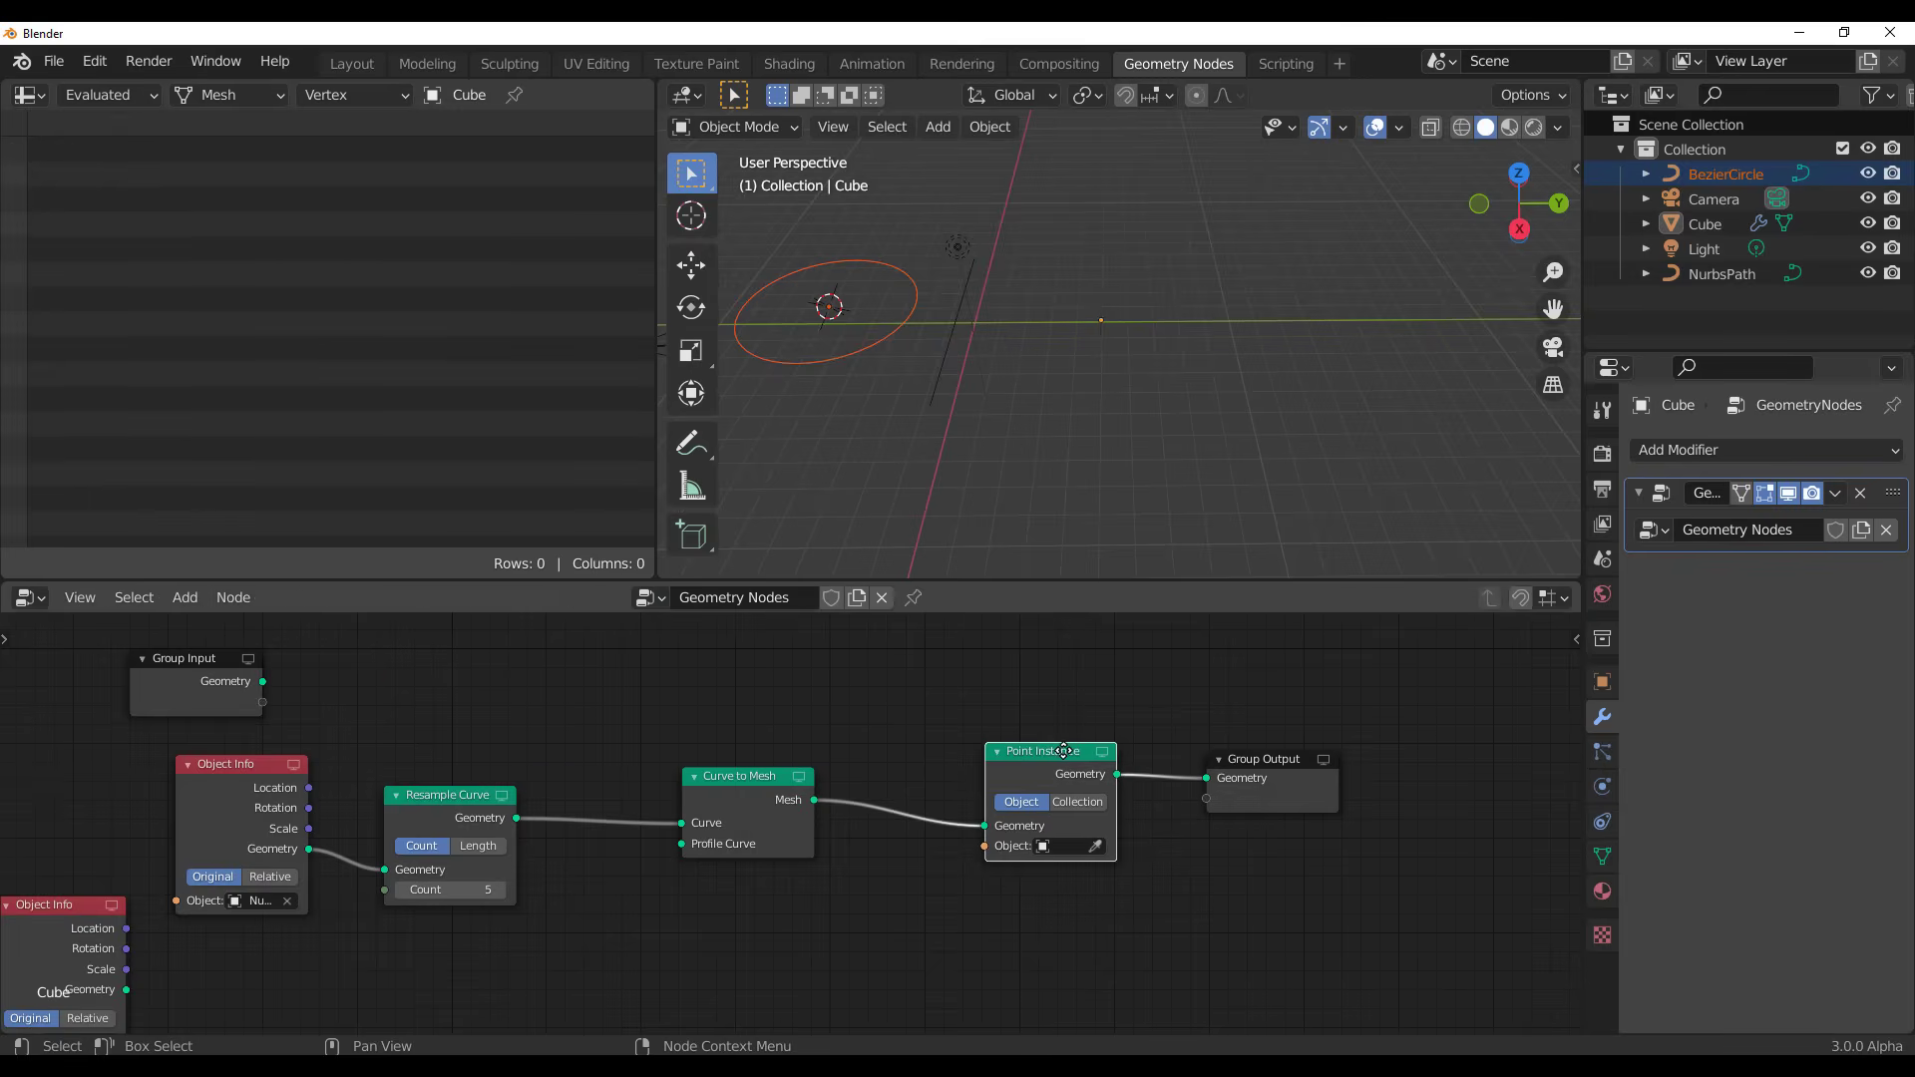
Add a monkey mesh to the scene and scale it down to about 0.59
left_click(1090, 457)
key("shift+a")
mouse_move(1089, 412)
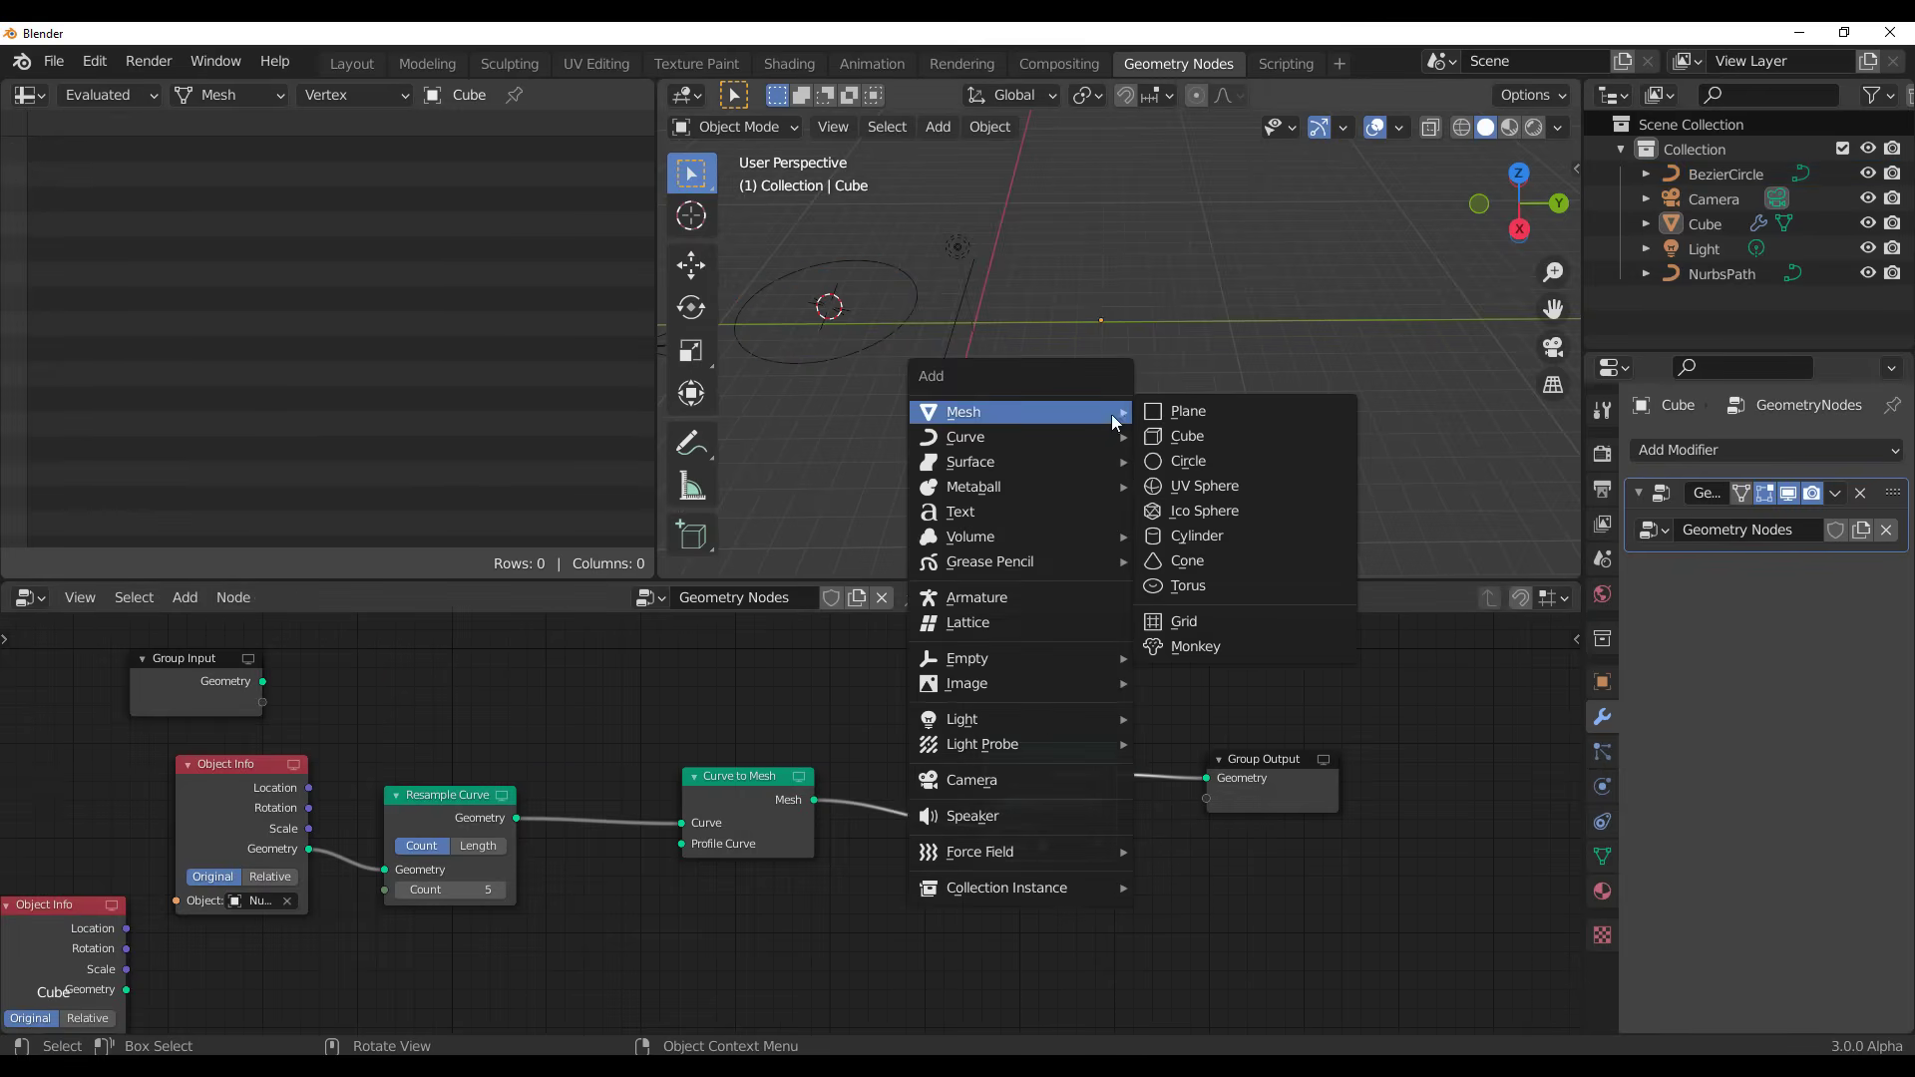
left_click(1227, 646)
key("s")
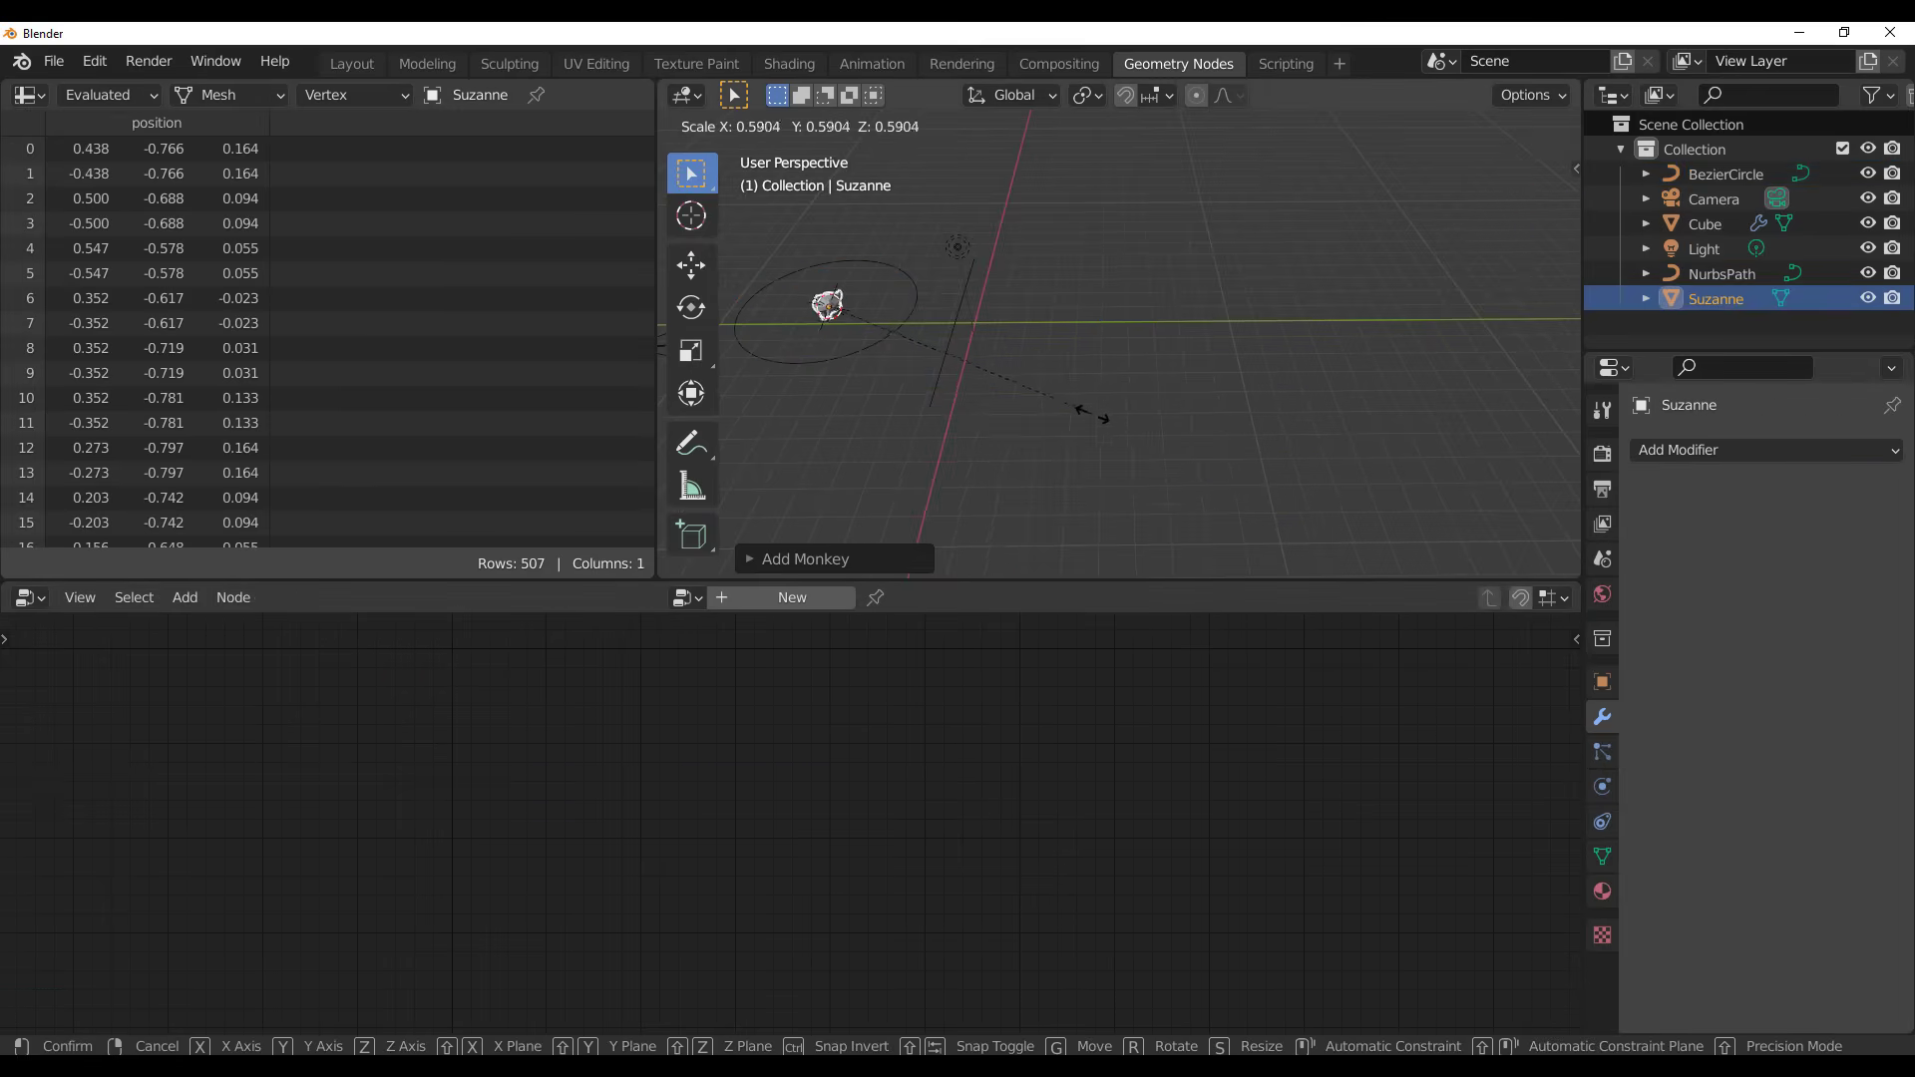
left_click(1093, 414)
Select the Cube, set its Point Instance node's object to Suzanne, and inspect the instances along the path
left_click(1705, 223)
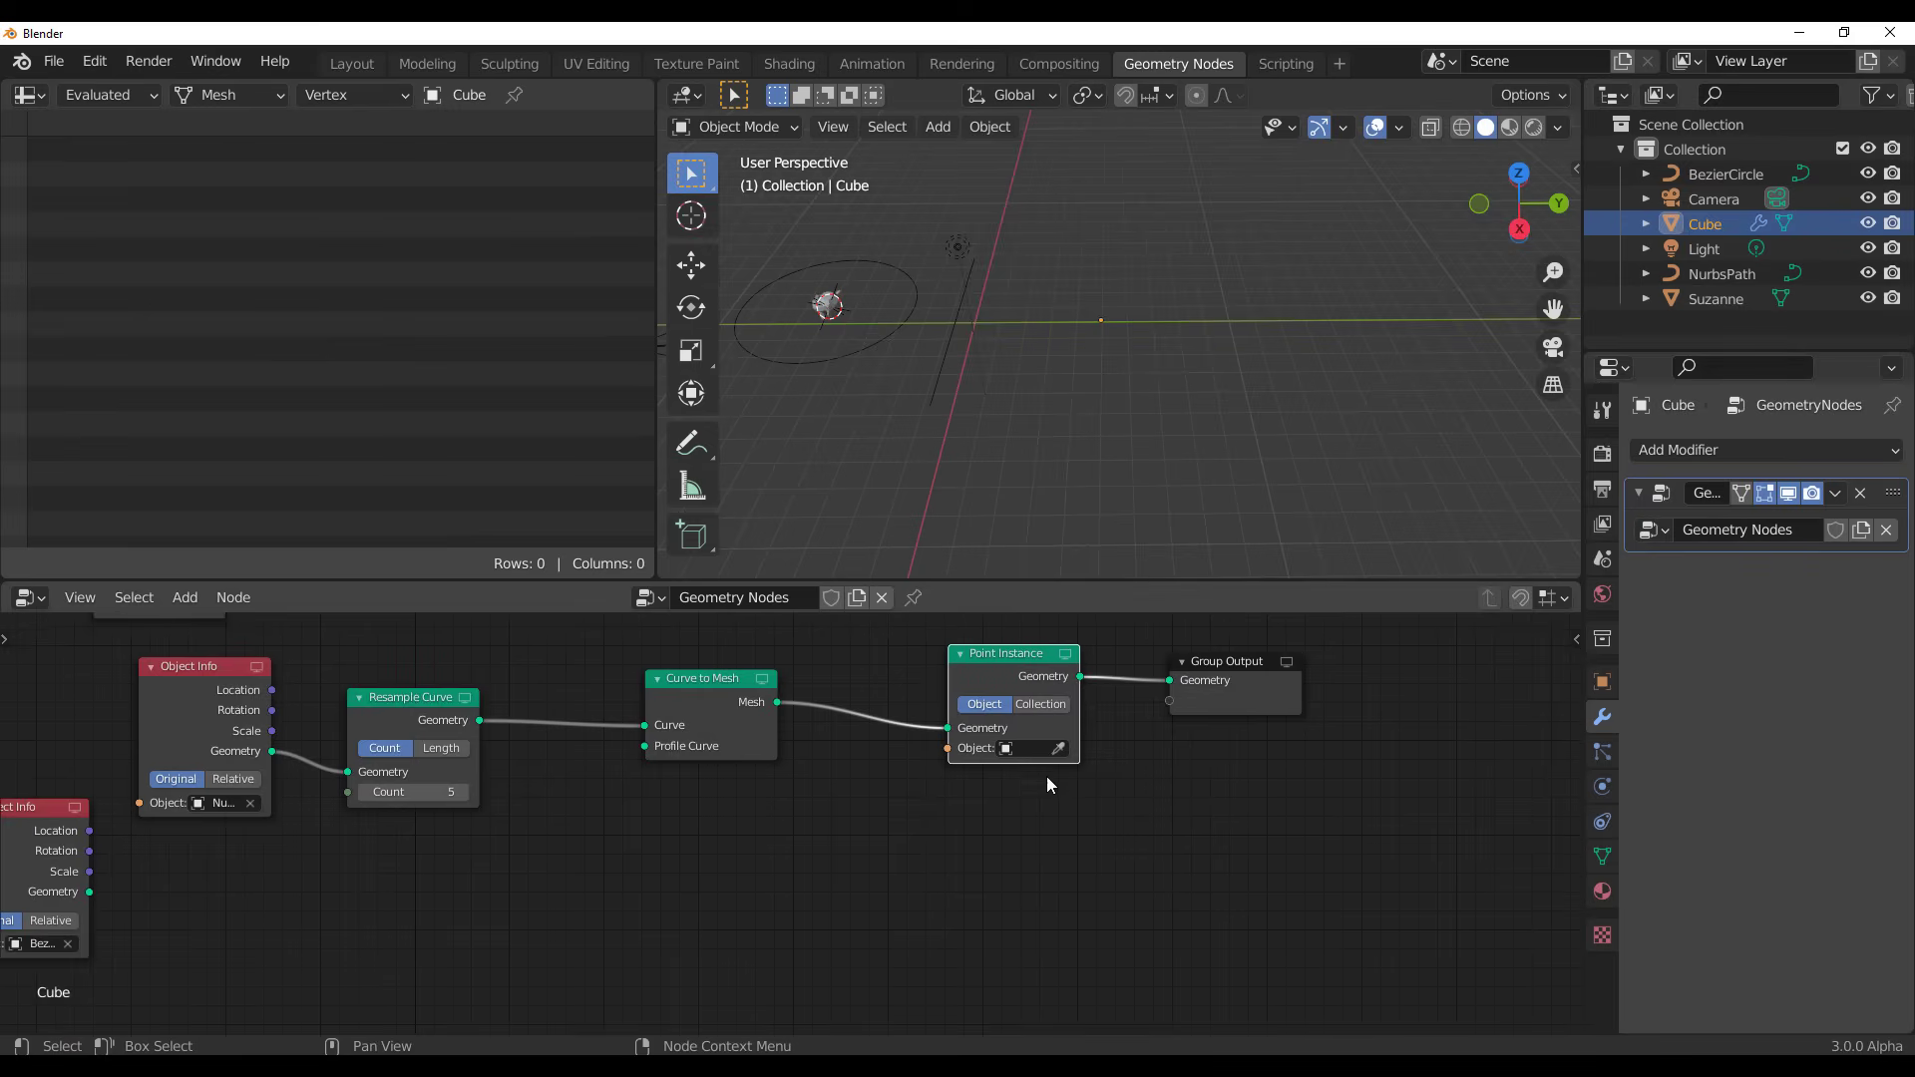
left_click(1038, 870)
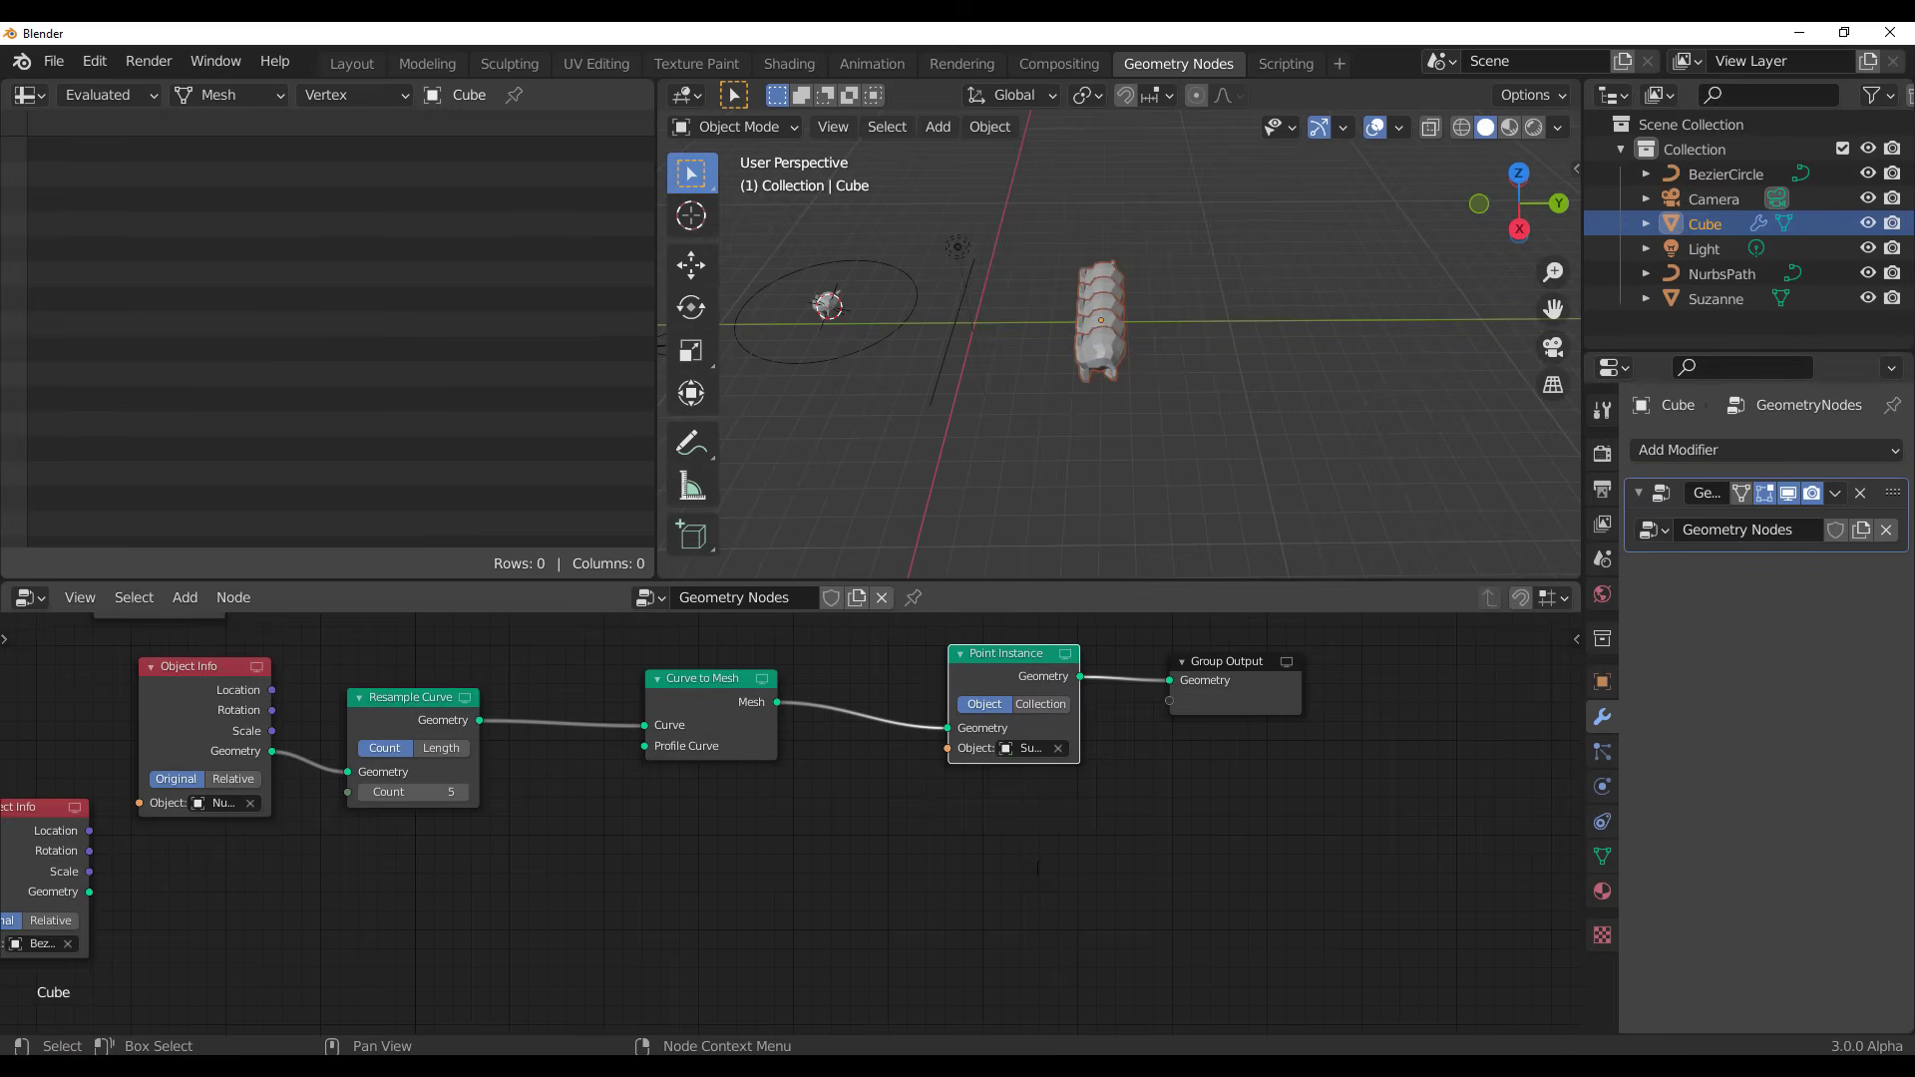
scroll(1037, 283, "up", 3)
middle_click_drag(1037, 283, 1115, 254)
scroll(1117, 257, "down", 3)
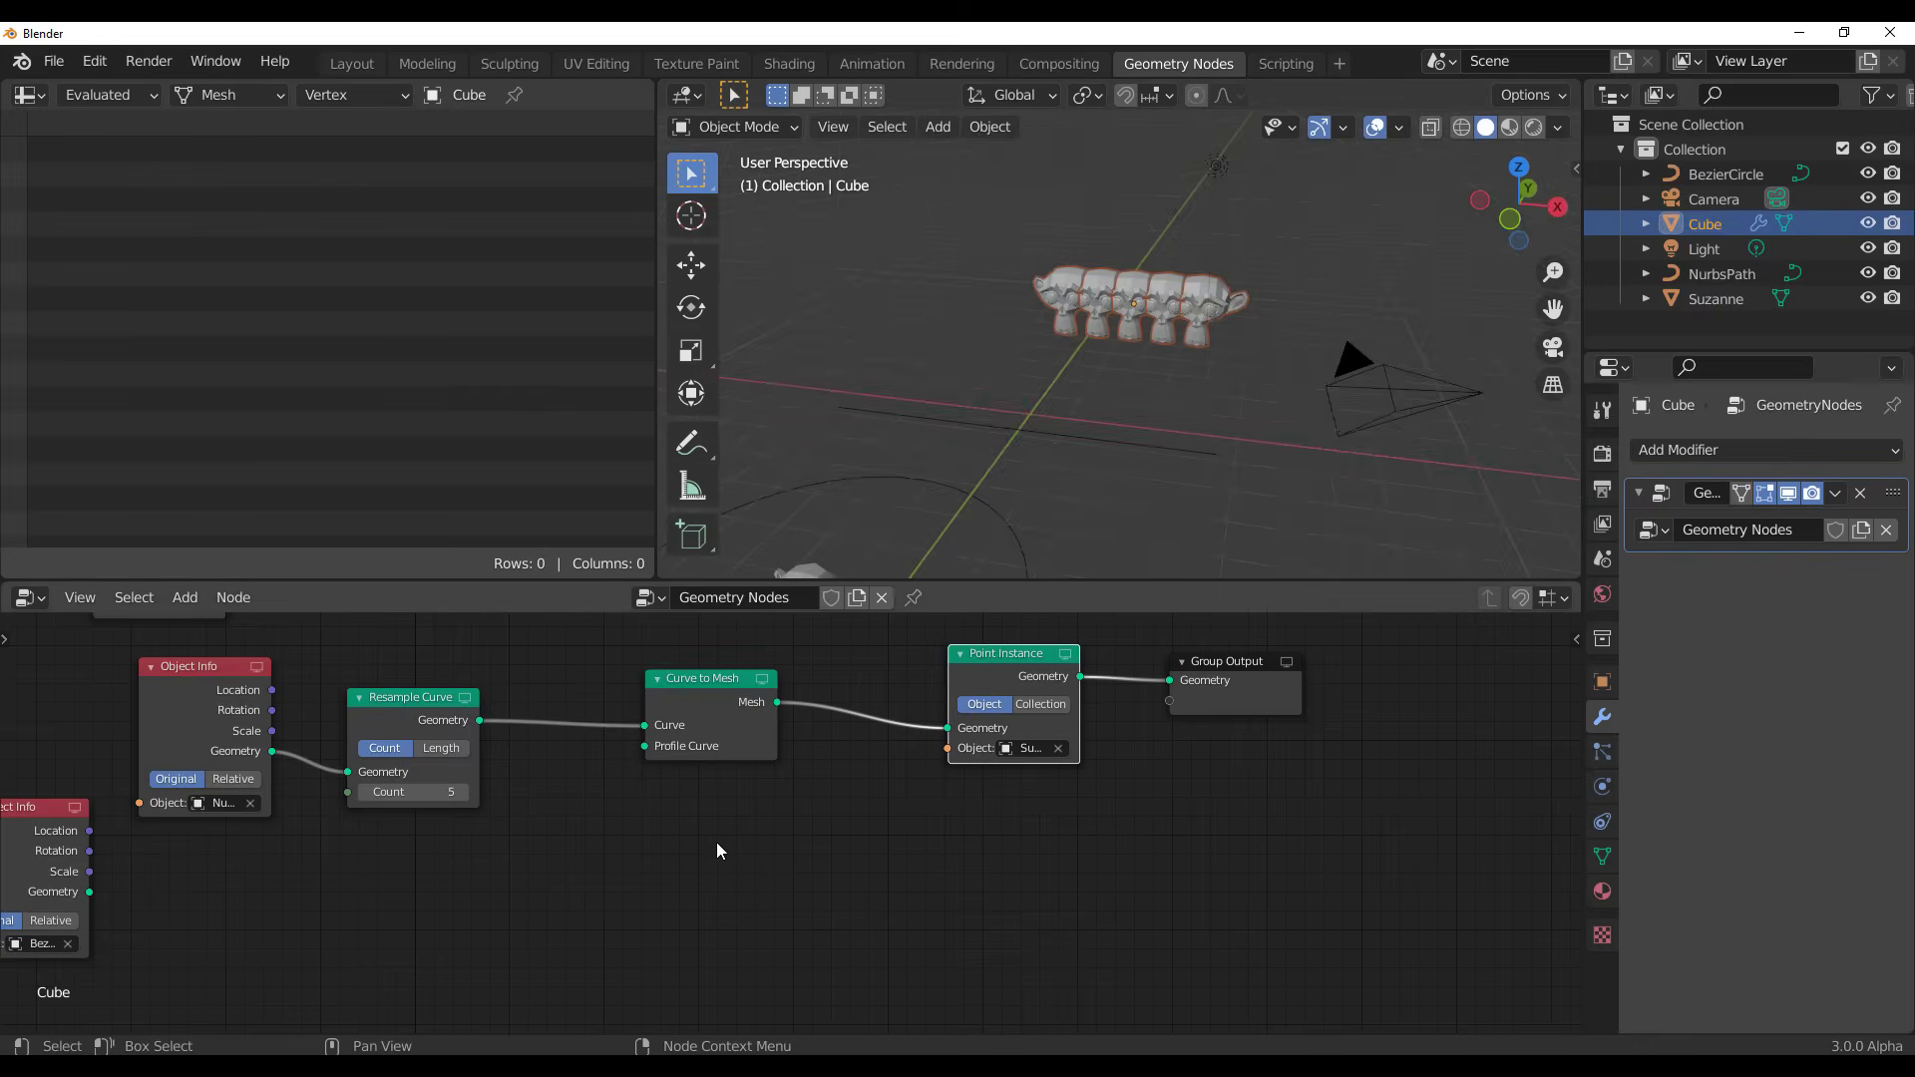
Insert a Transform node between the NurbsPath Object Info and Resample Curve nodes and set its X scale to 10.4
middle_click_drag(654, 845, 734, 846)
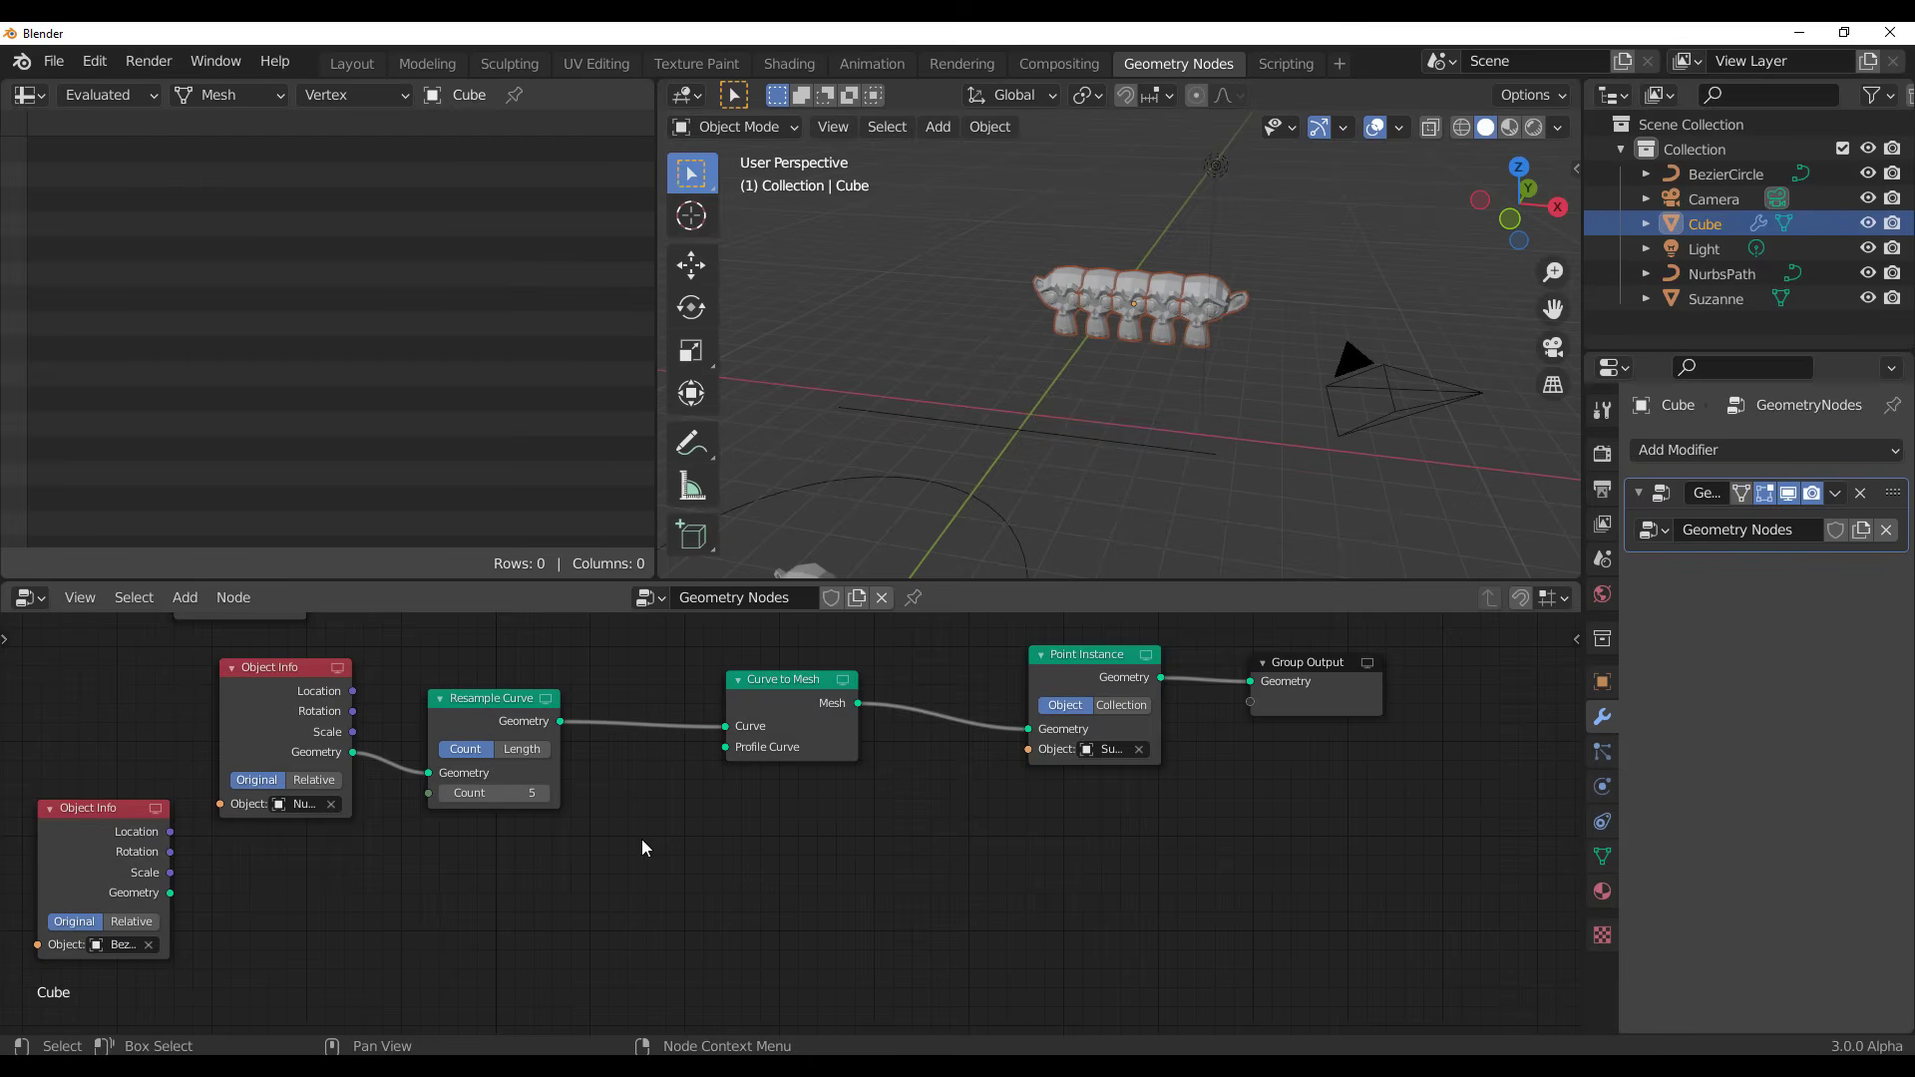
key("shift+a")
left_click(570, 679)
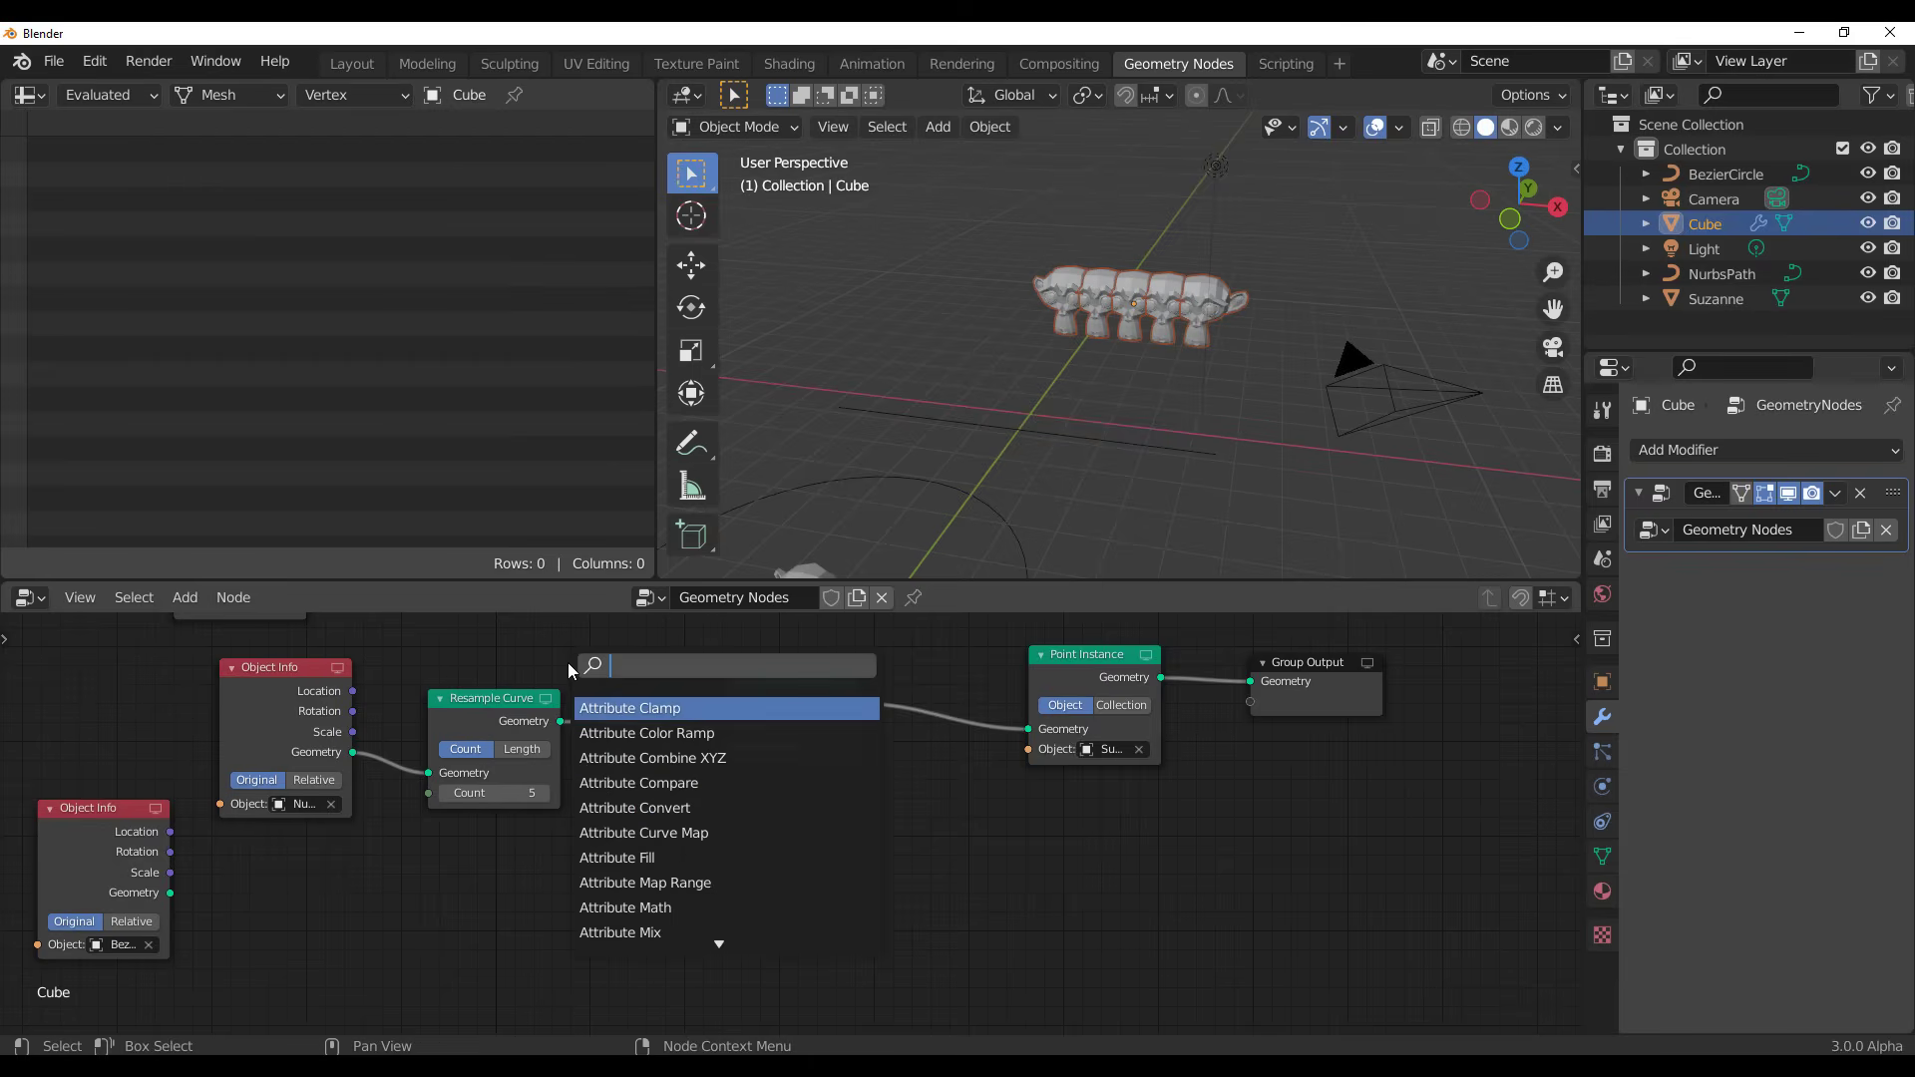
type("tr")
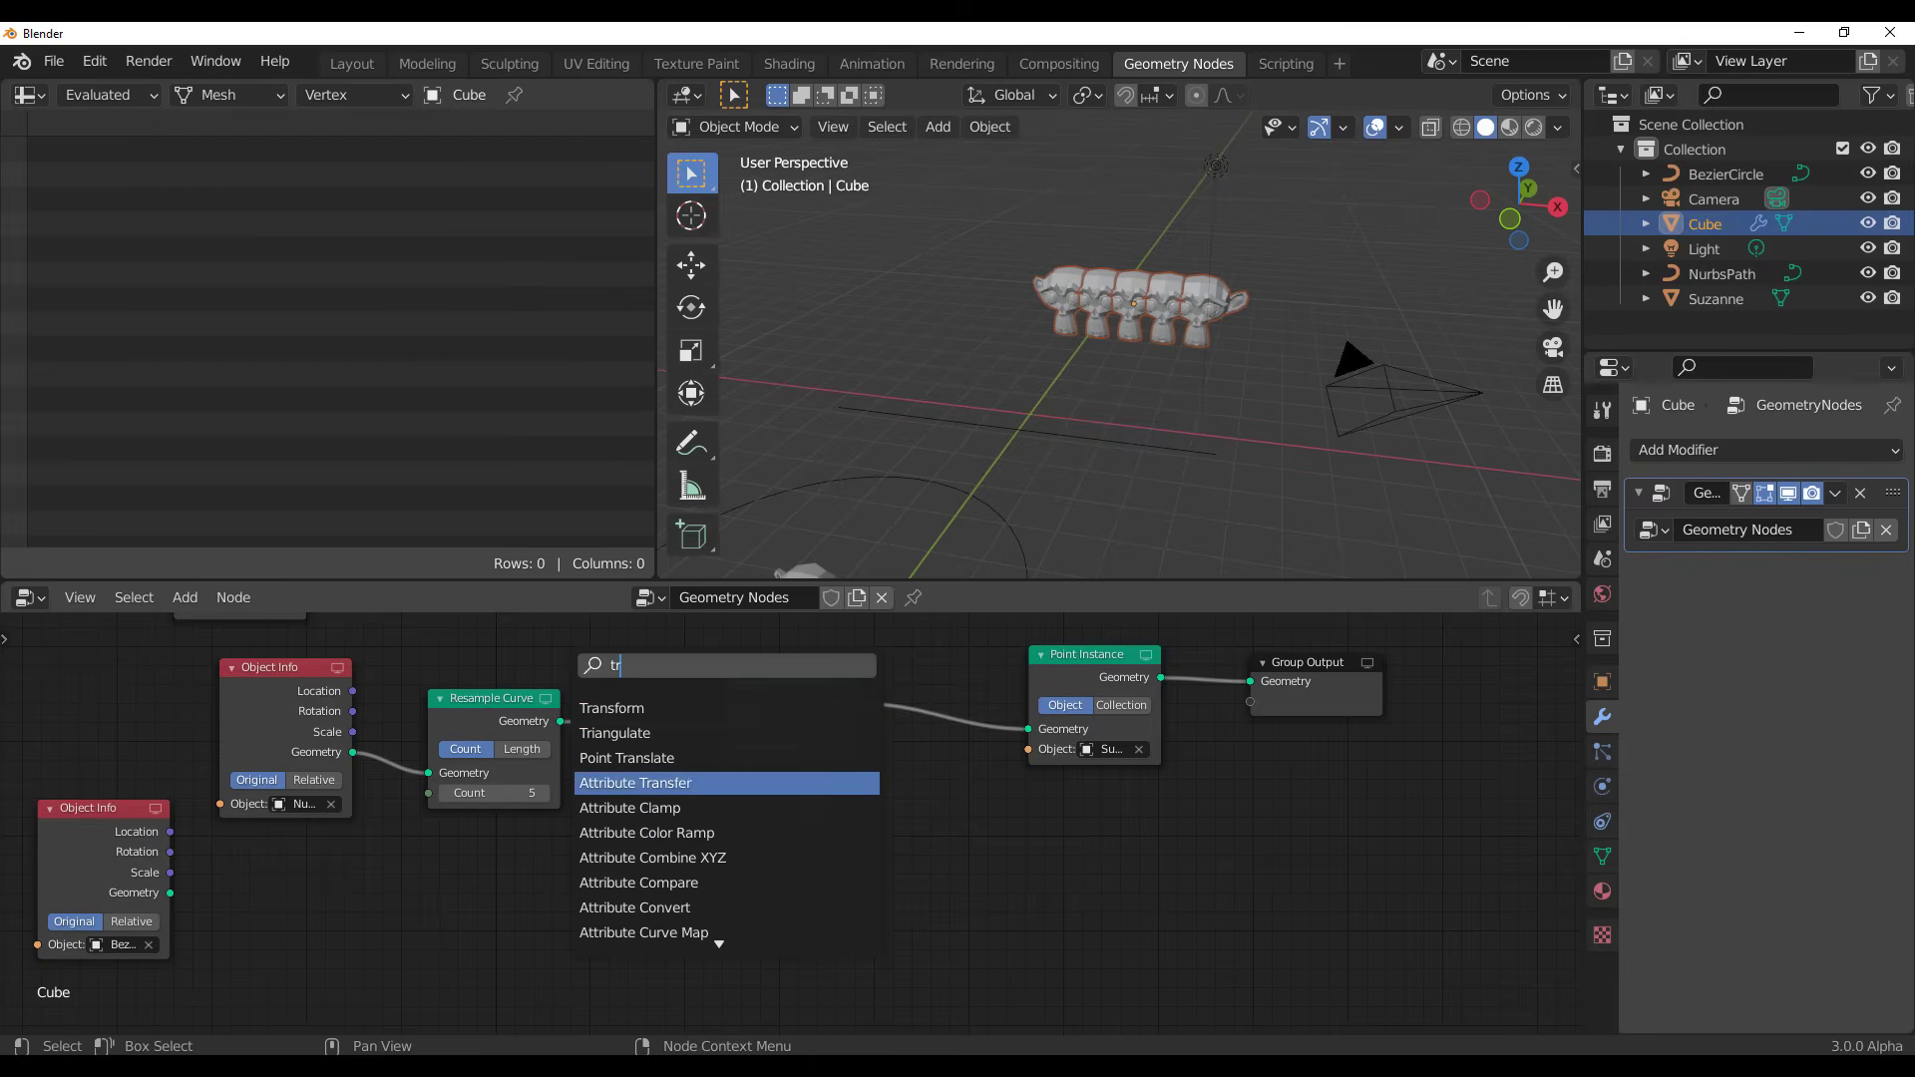
left_click(668, 708)
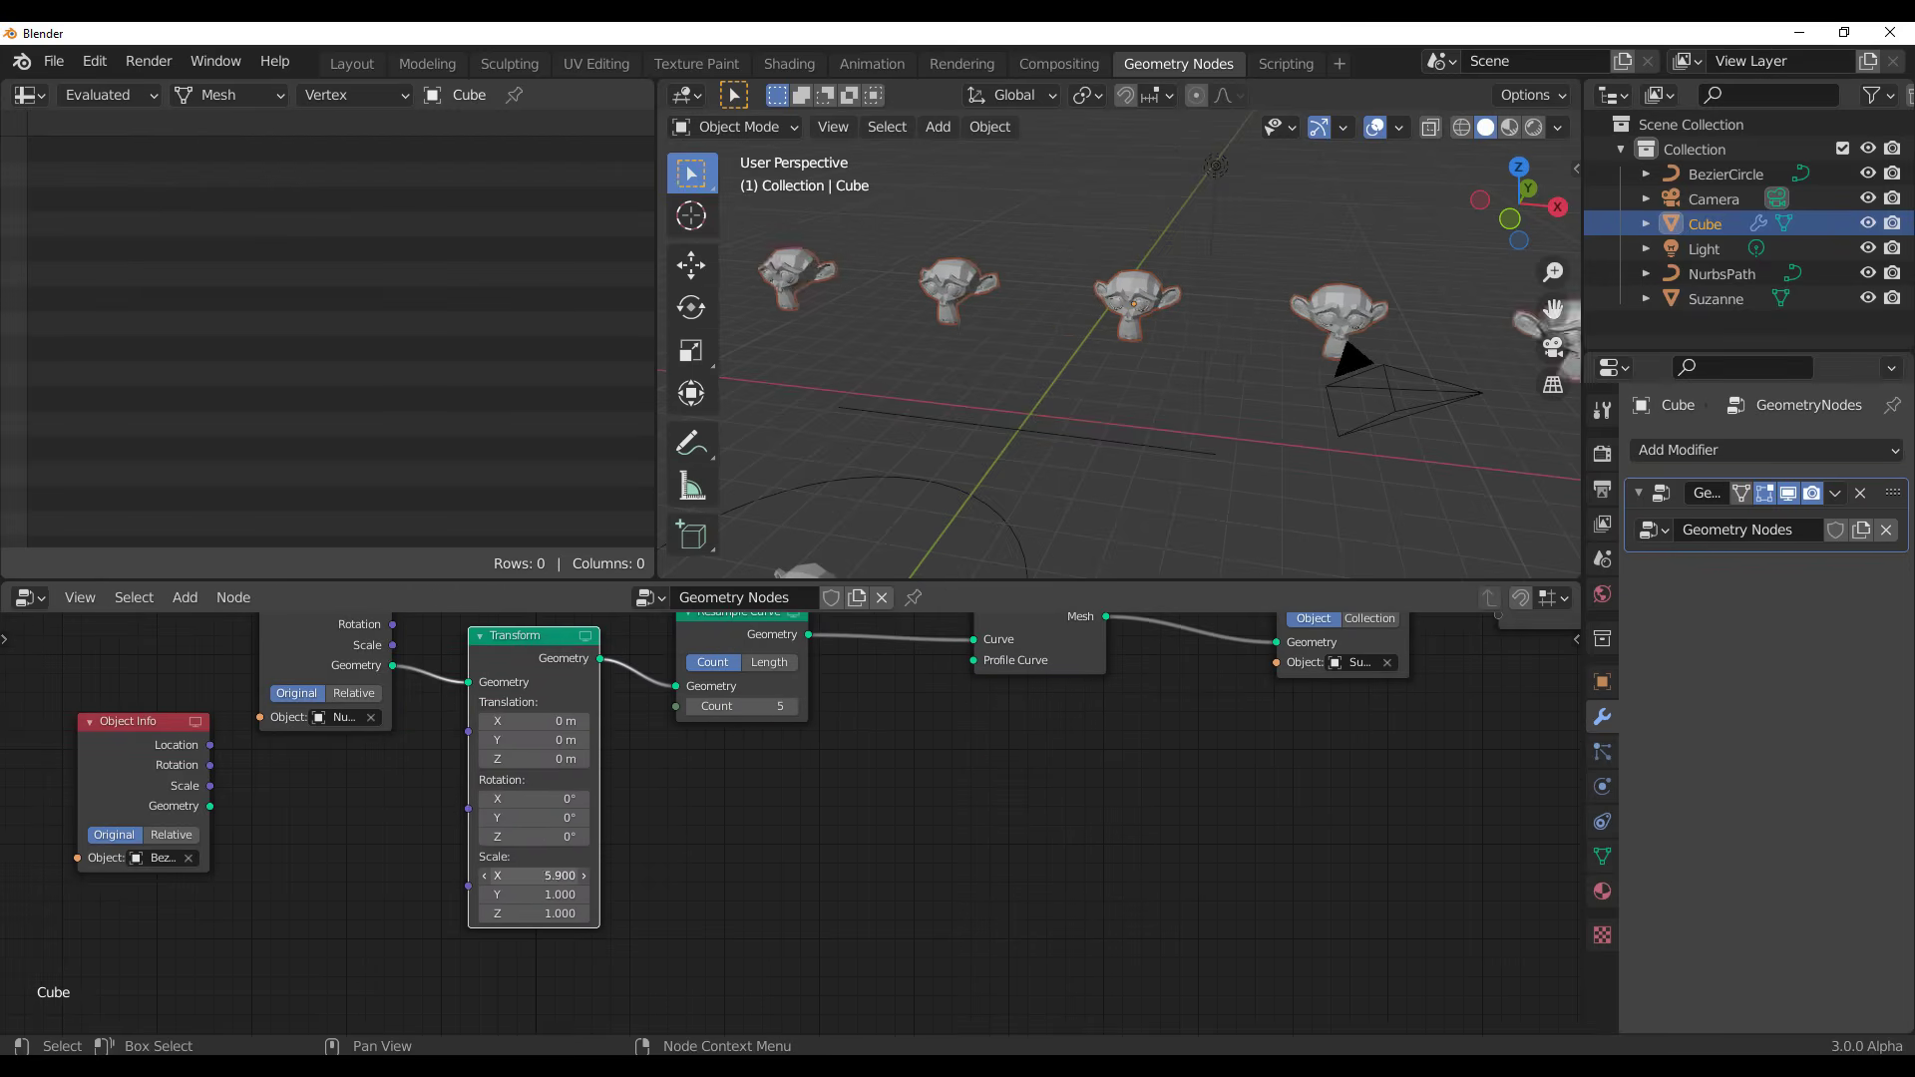
left_click_drag(558, 875, 1257, 641)
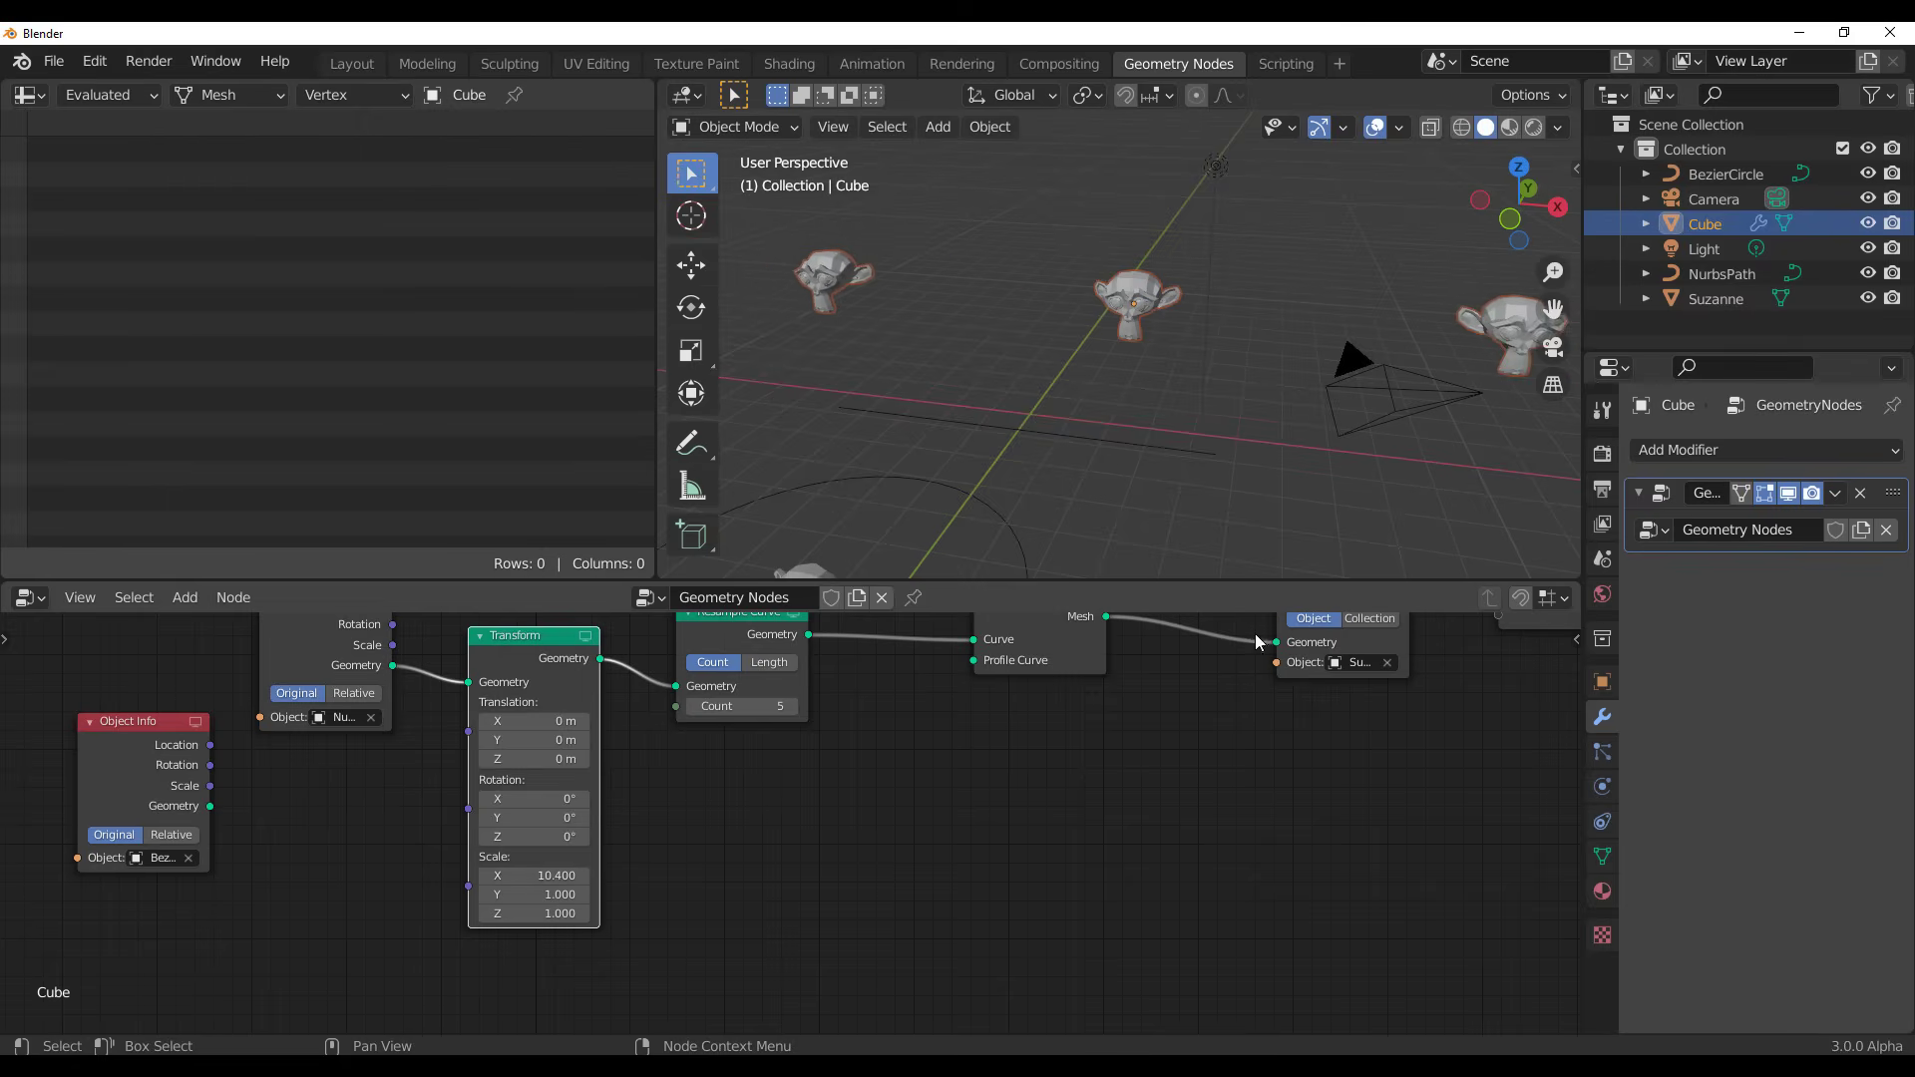
scroll(1350, 359, "down", 8)
middle_click_drag(1351, 359, 1129, 499)
scroll(1117, 458, "up", 4)
left_click(1101, 410)
key("s")
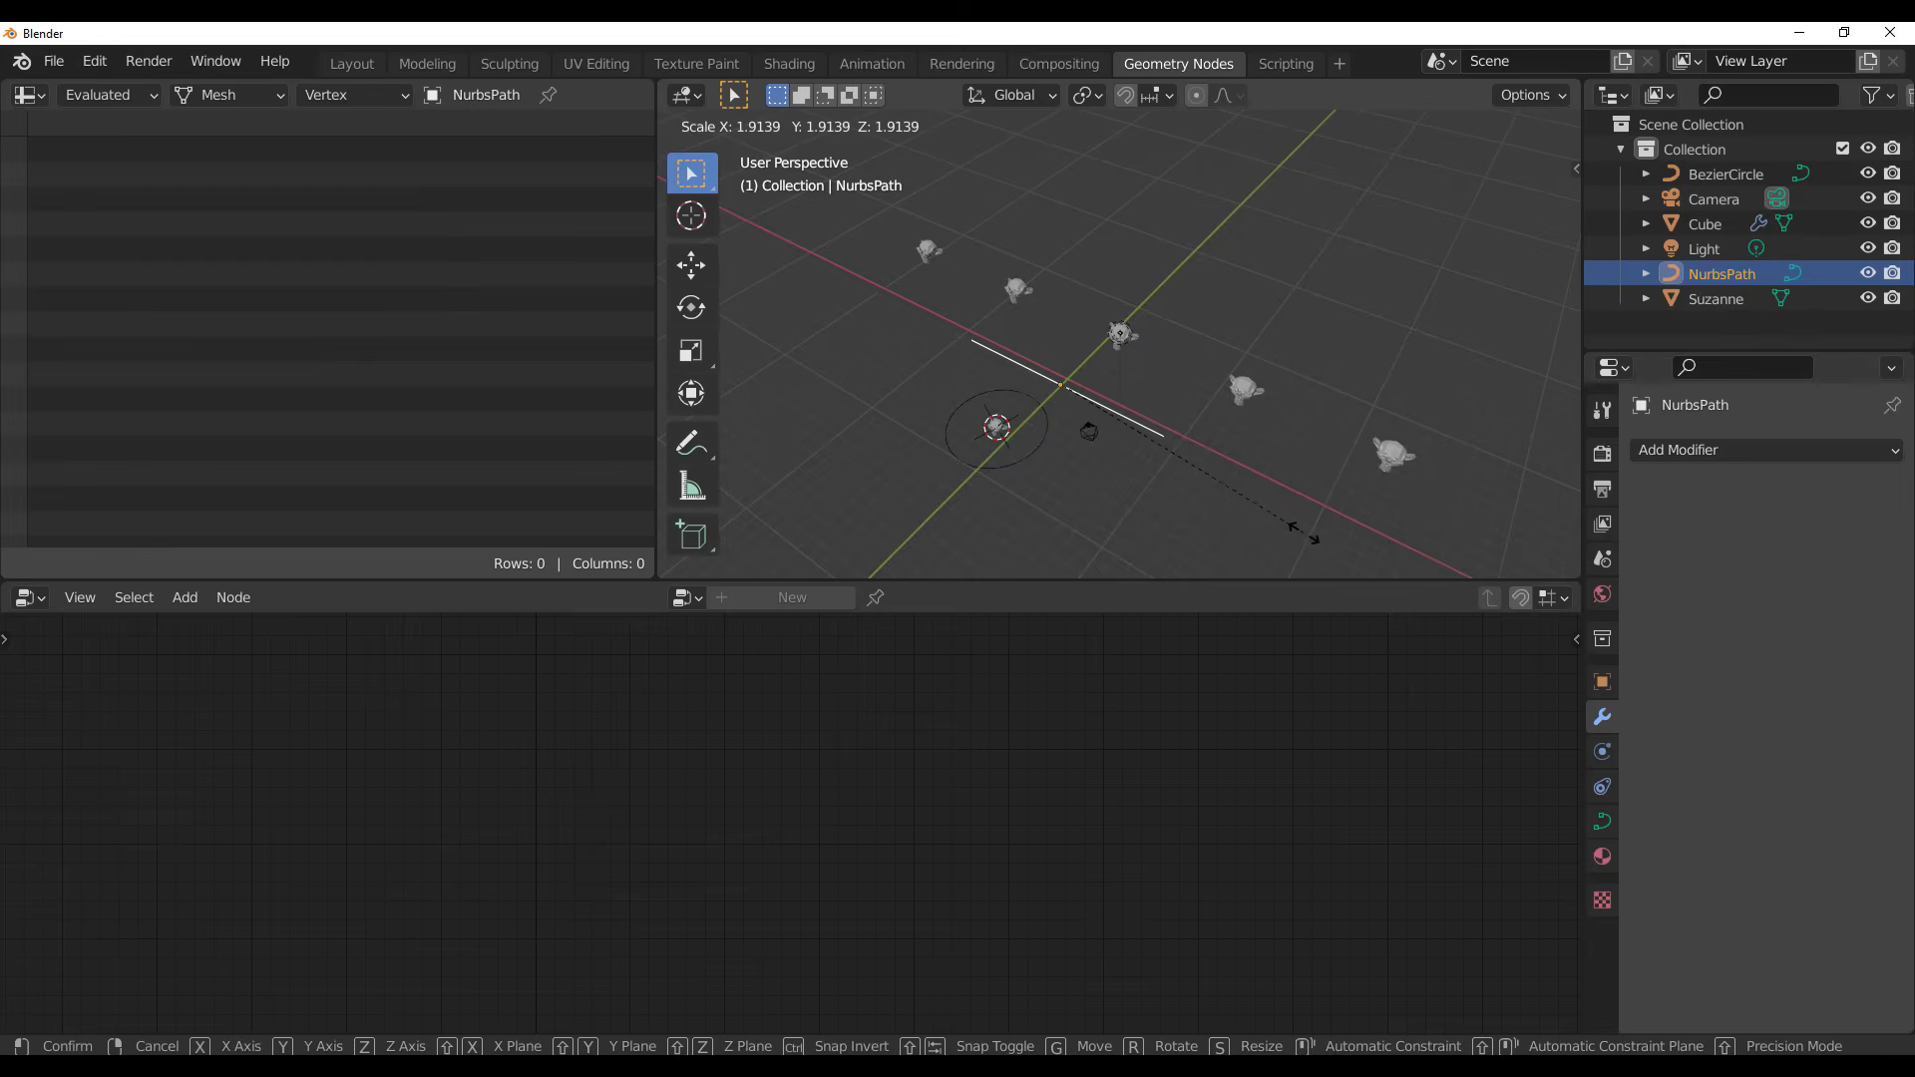
right_click(1285, 560)
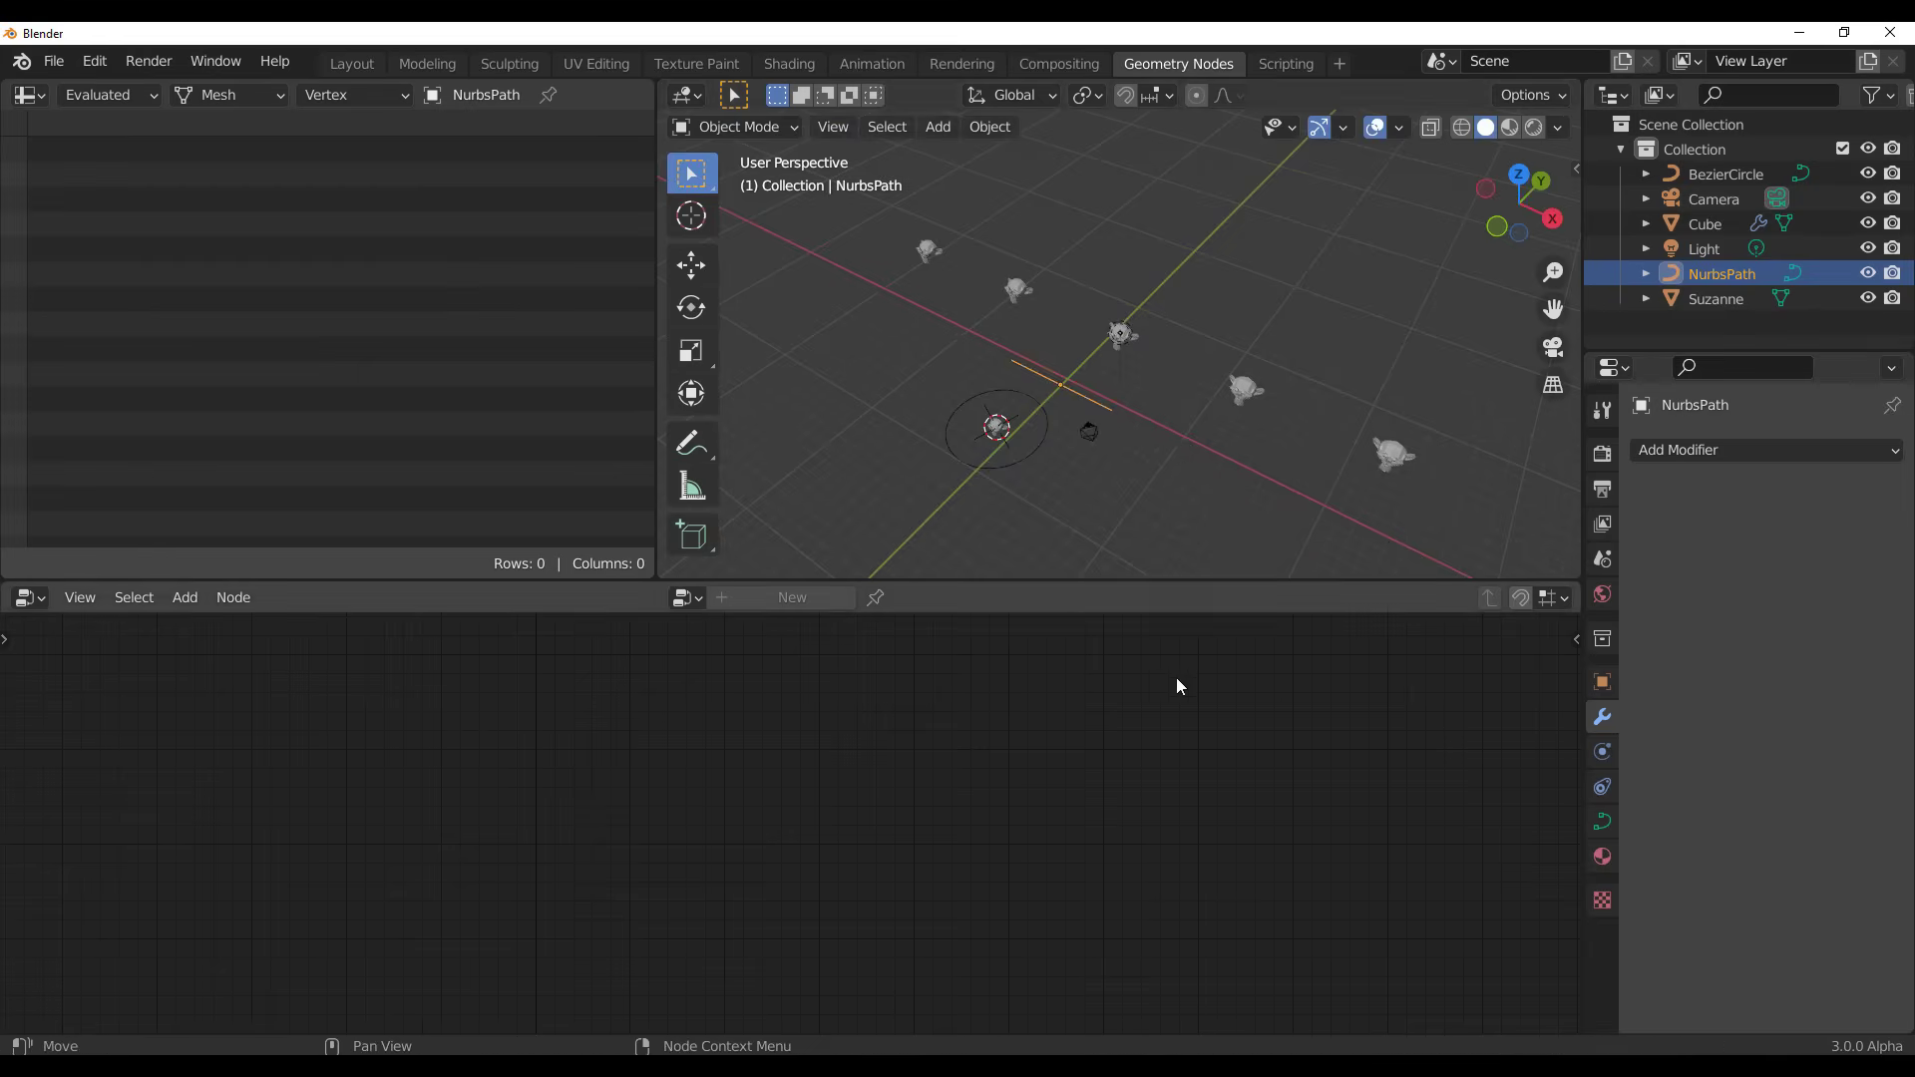
left_click(1715, 225)
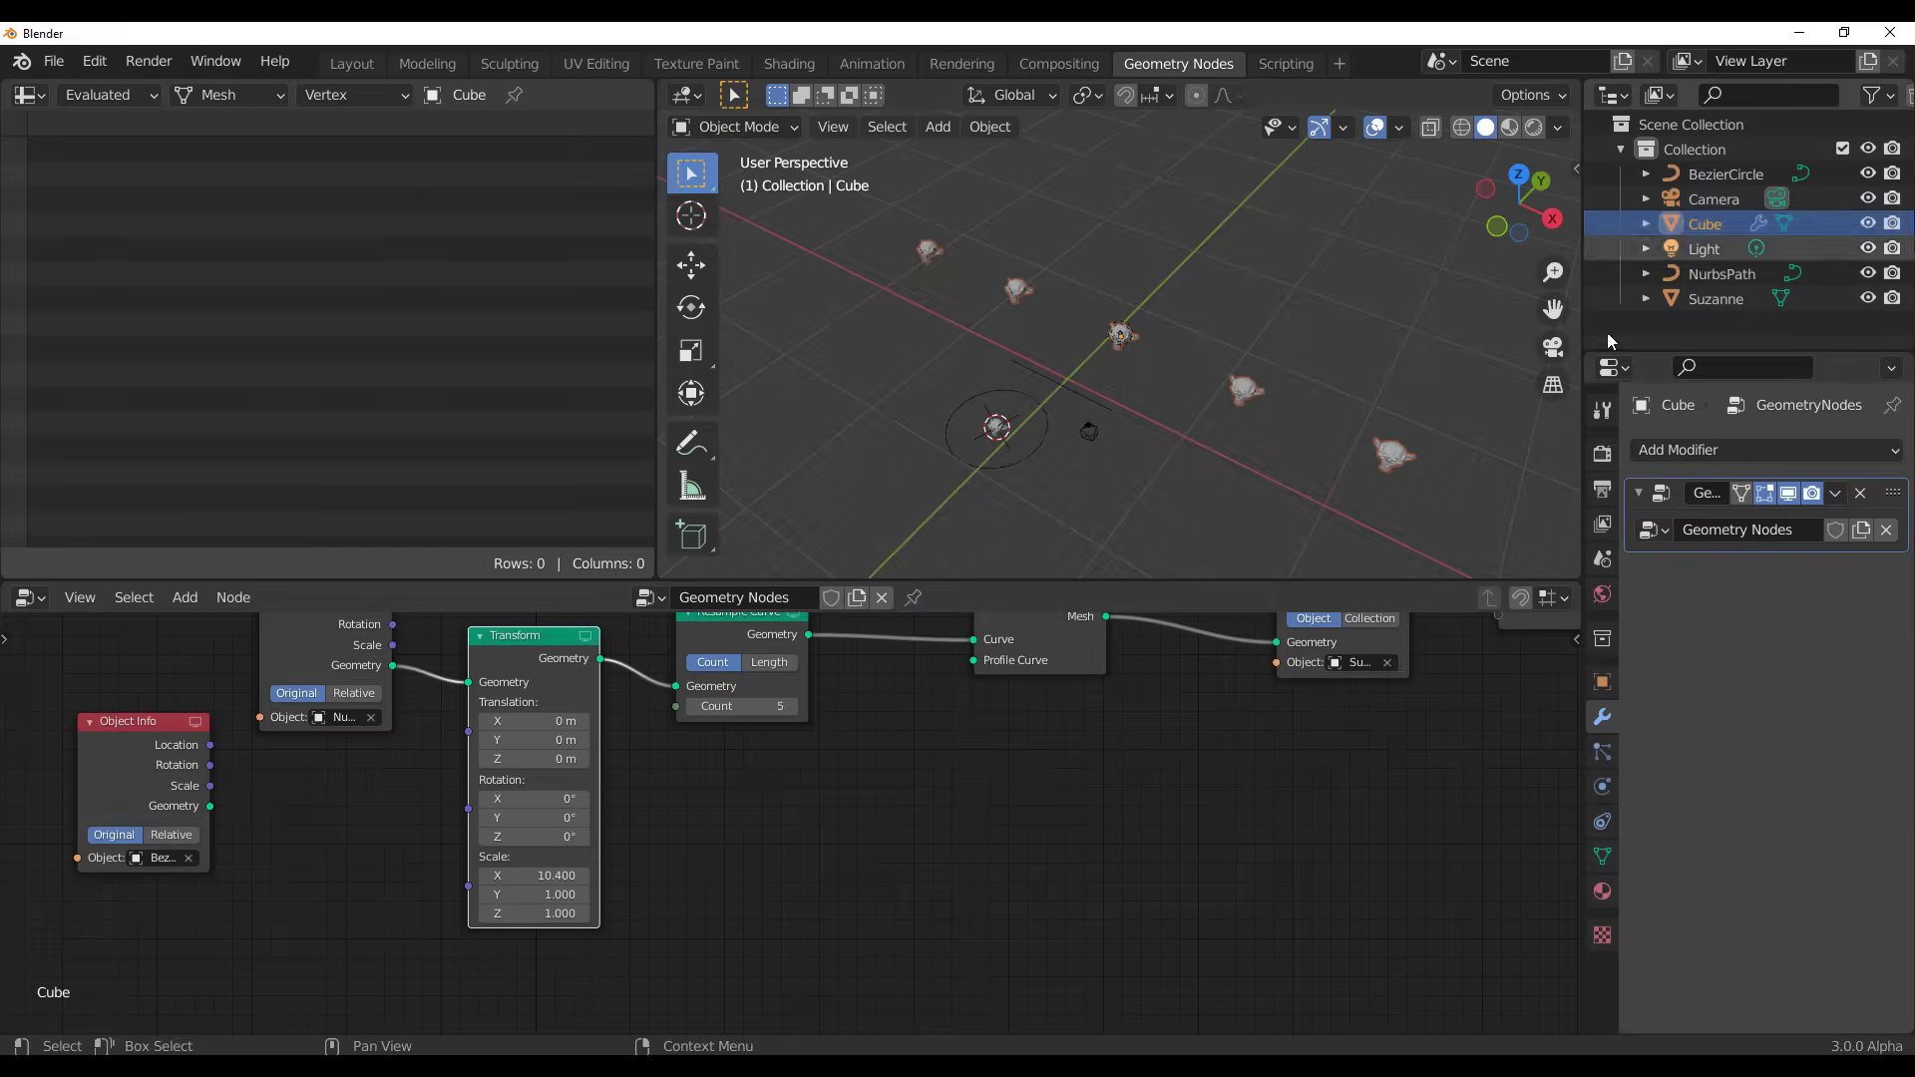
Set the Transform node's X scale to 14.2 to spread the Suzanne instances further apart
key("Home")
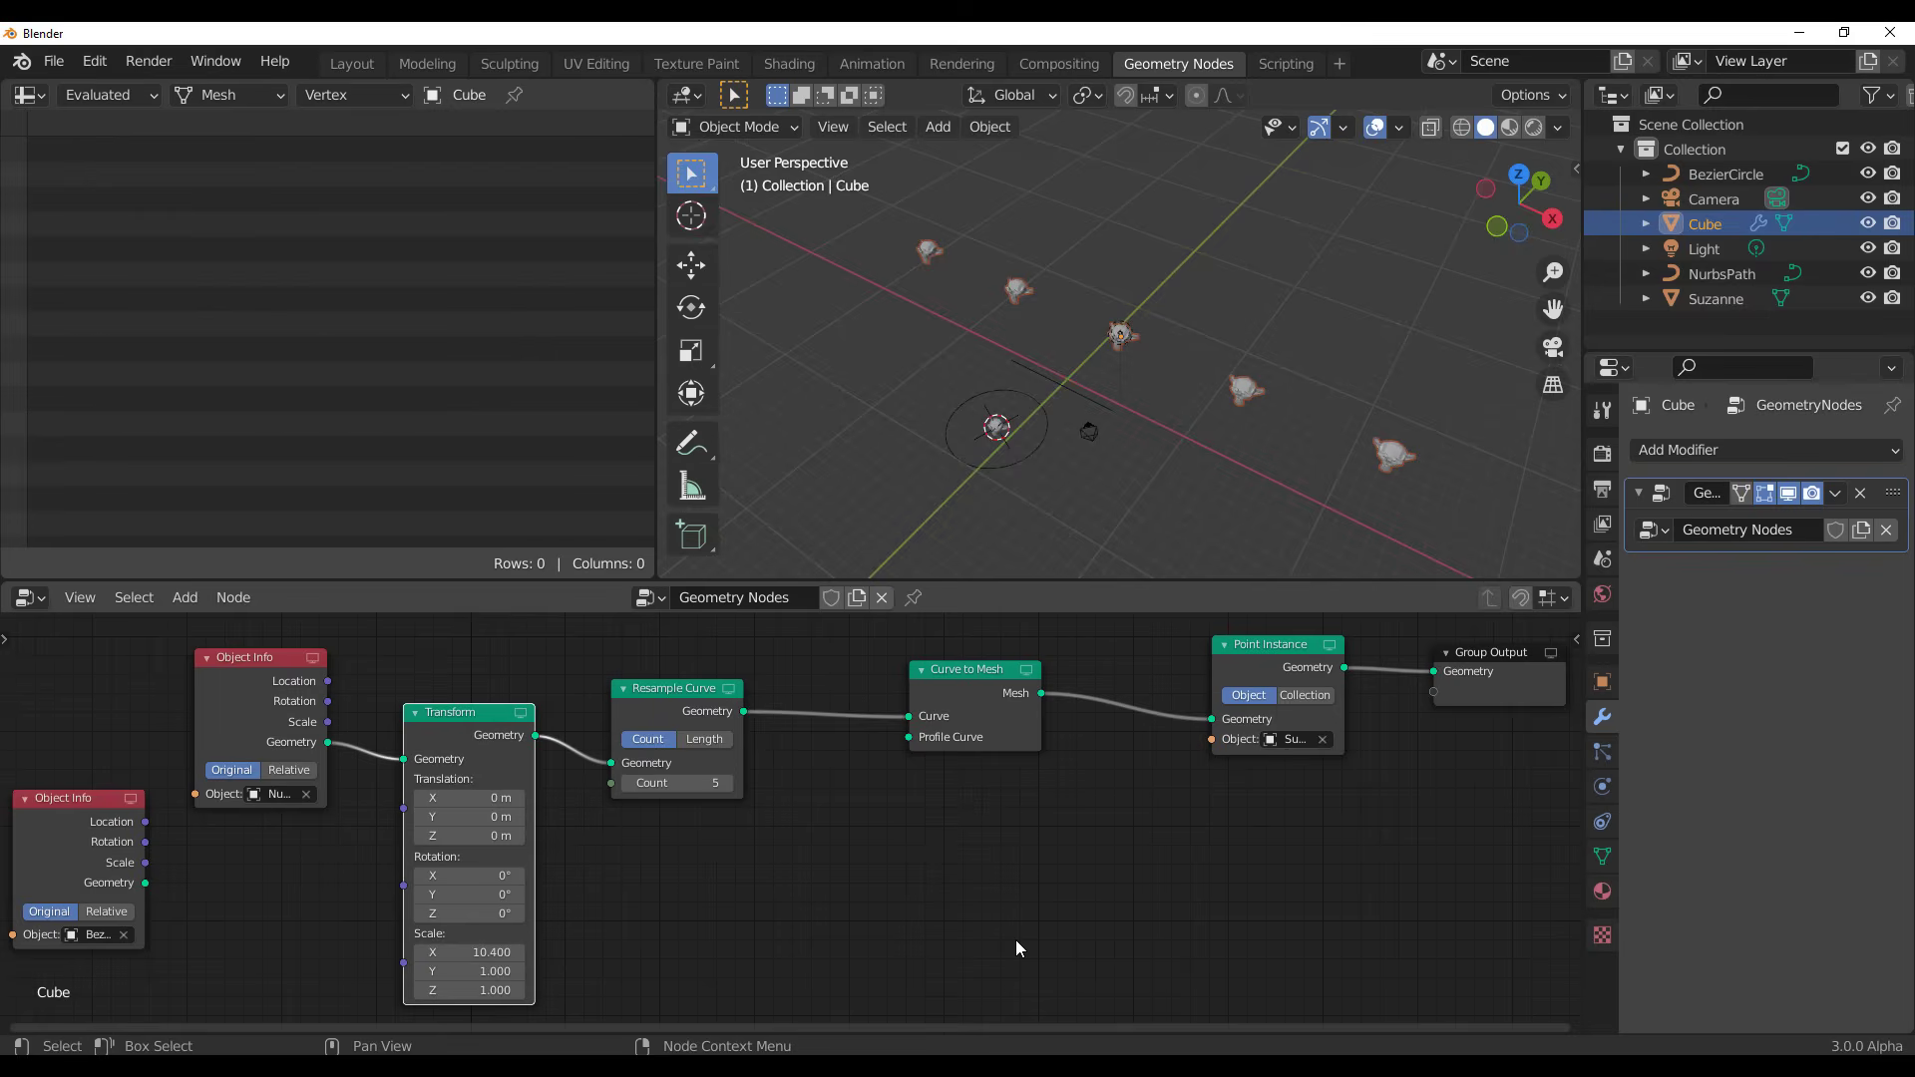
middle_click_drag(924, 883, 947, 818)
left_click_drag(495, 887, 560, 887)
scroll(860, 814, "down", 3)
middle_click_drag(860, 814, 772, 873)
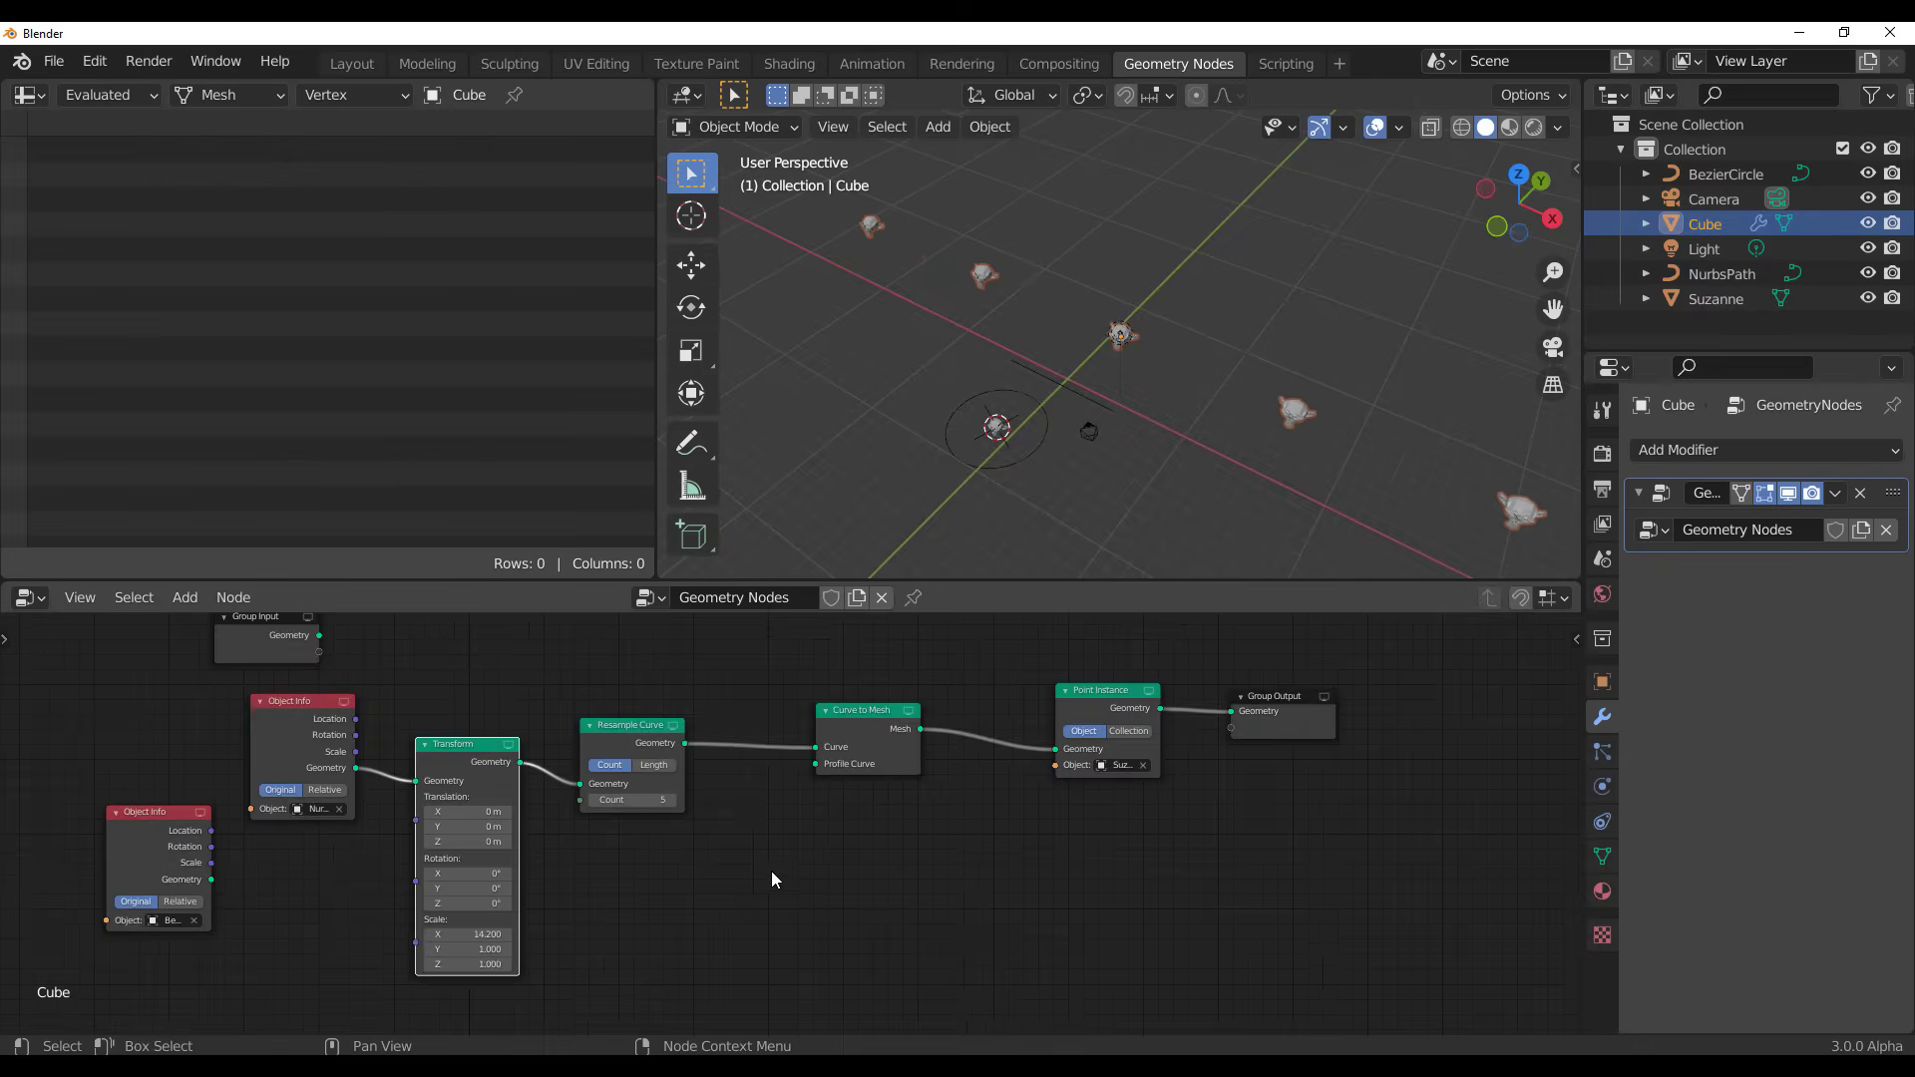
Set the Resample Curve count to 29 and inspect the instances along the path
scroll(685, 864, "up", 5)
scroll(684, 873, "up", 1)
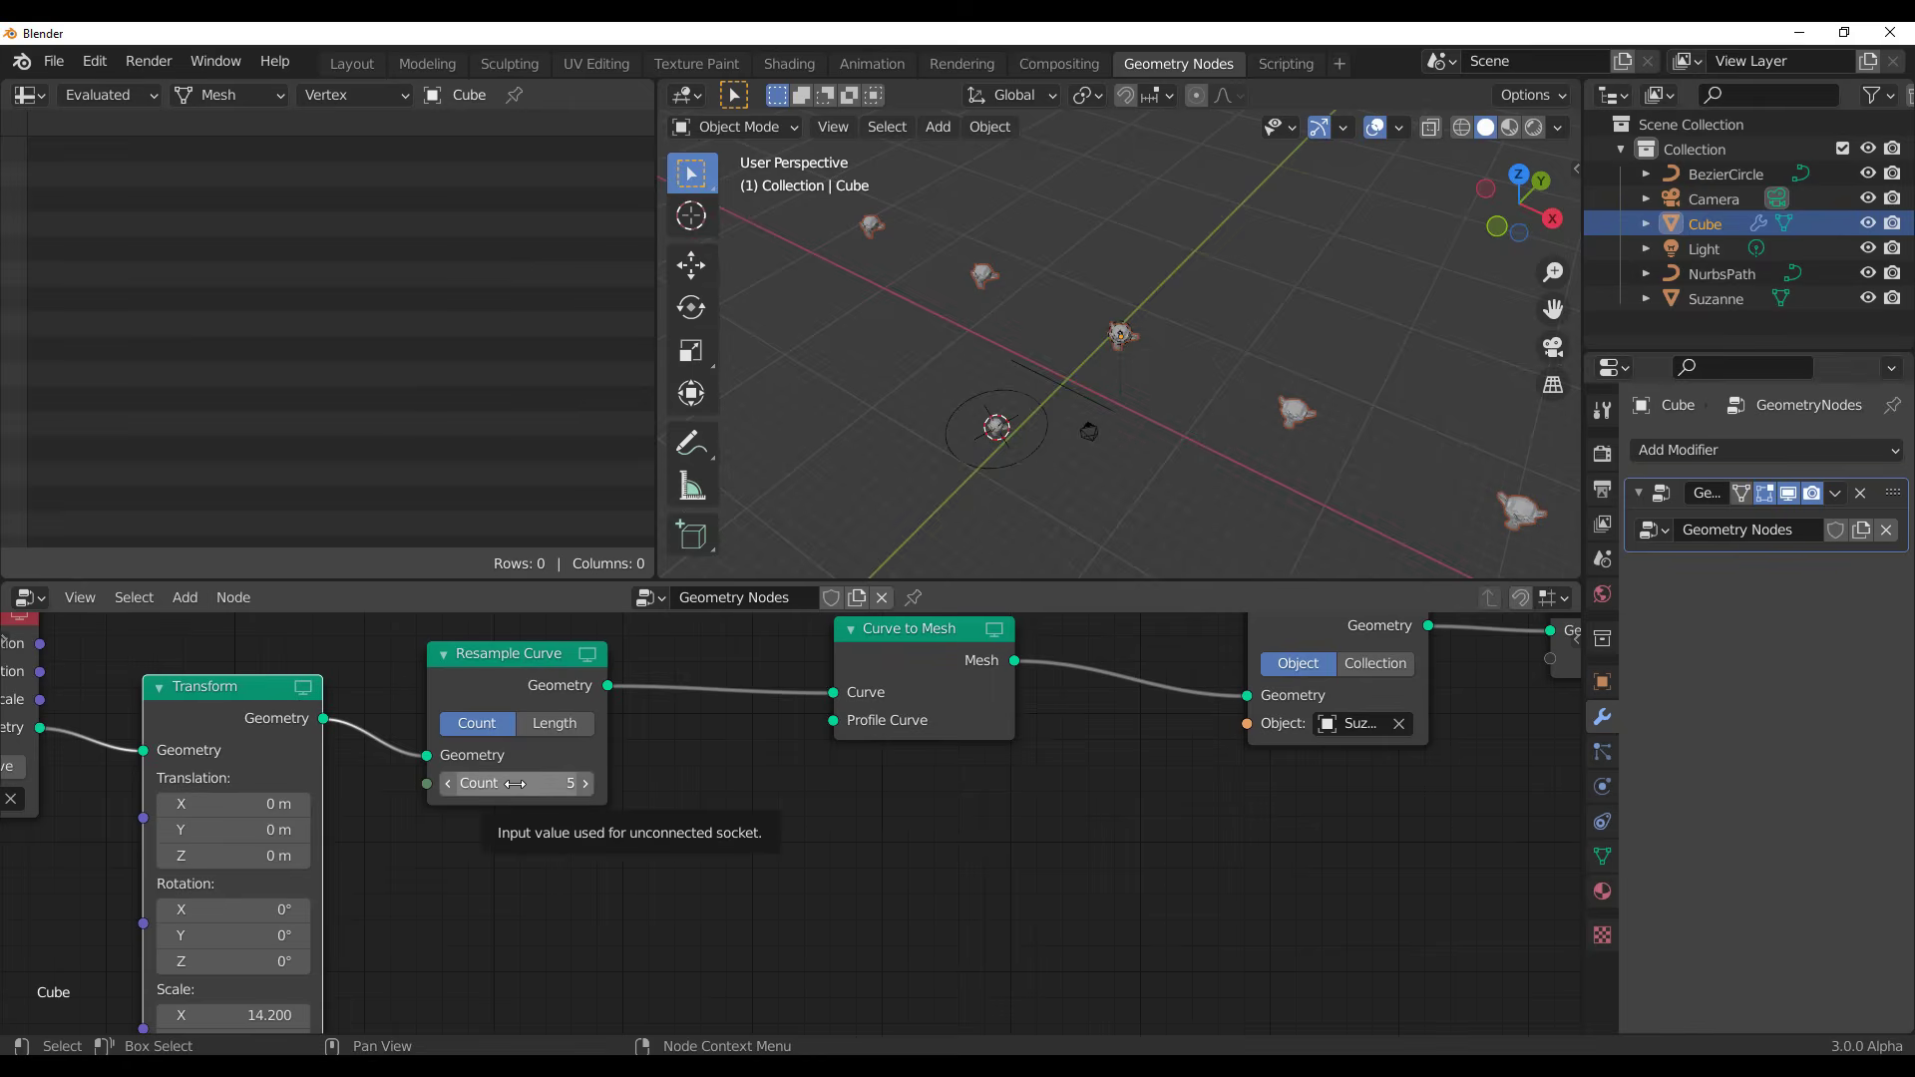
left_click_drag(515, 783, 638, 784)
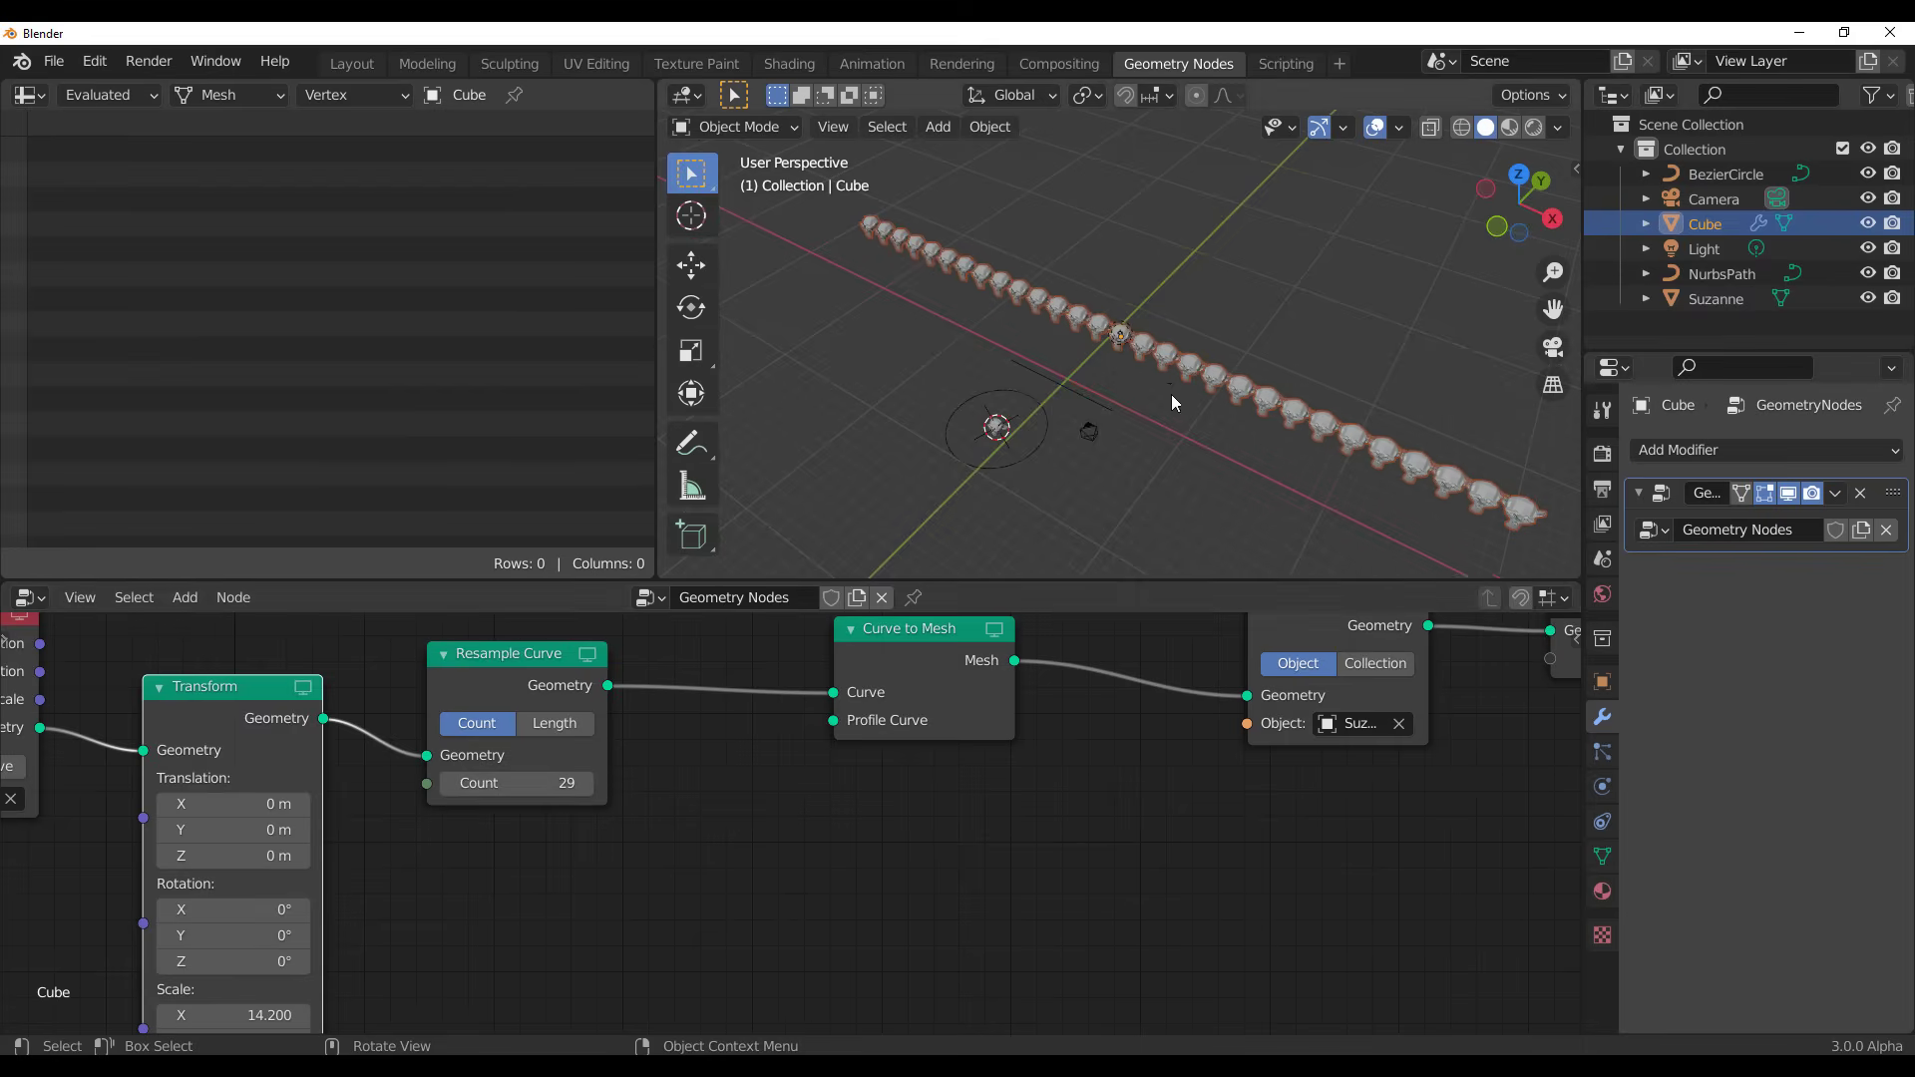
middle_click_drag(1173, 402, 1209, 431)
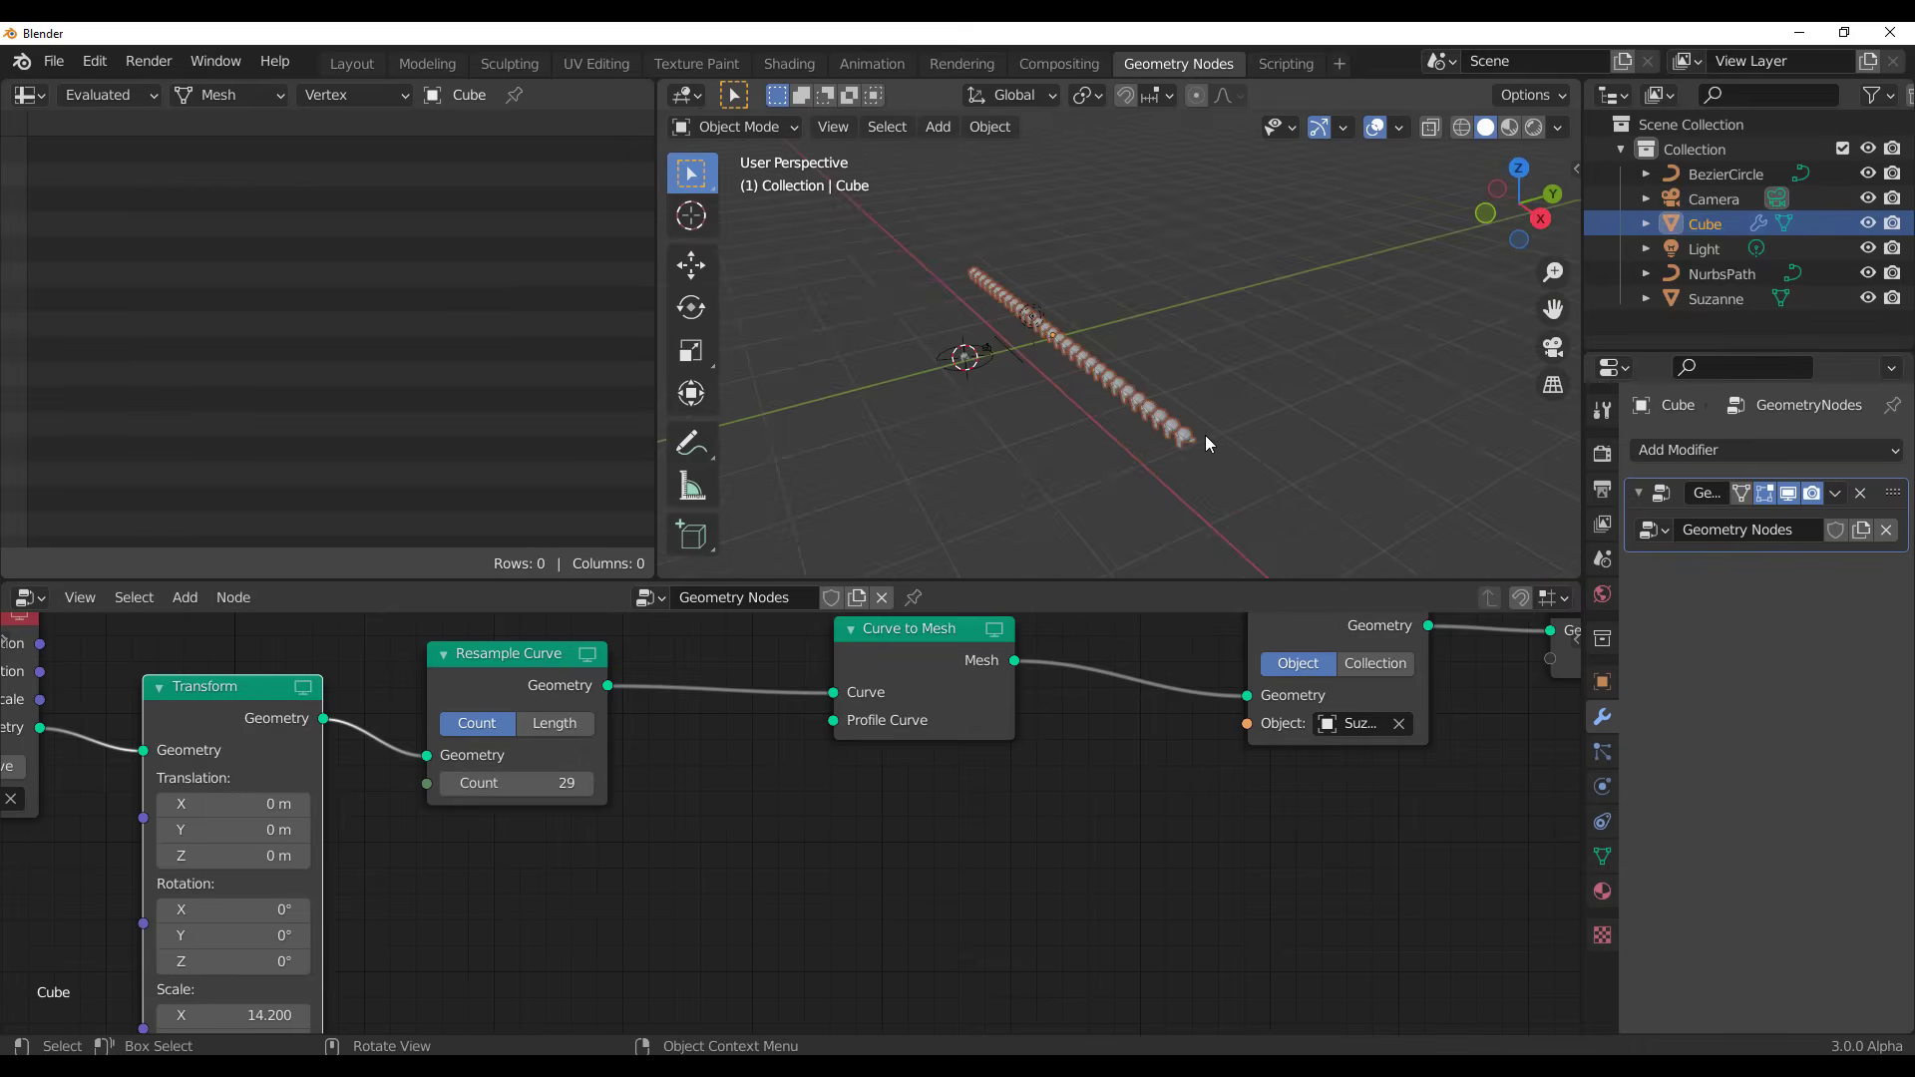
Space out the node tree by moving the Group Output node farther from Point Instance and the Transform node above the chain
scroll(1086, 836, "down", 3)
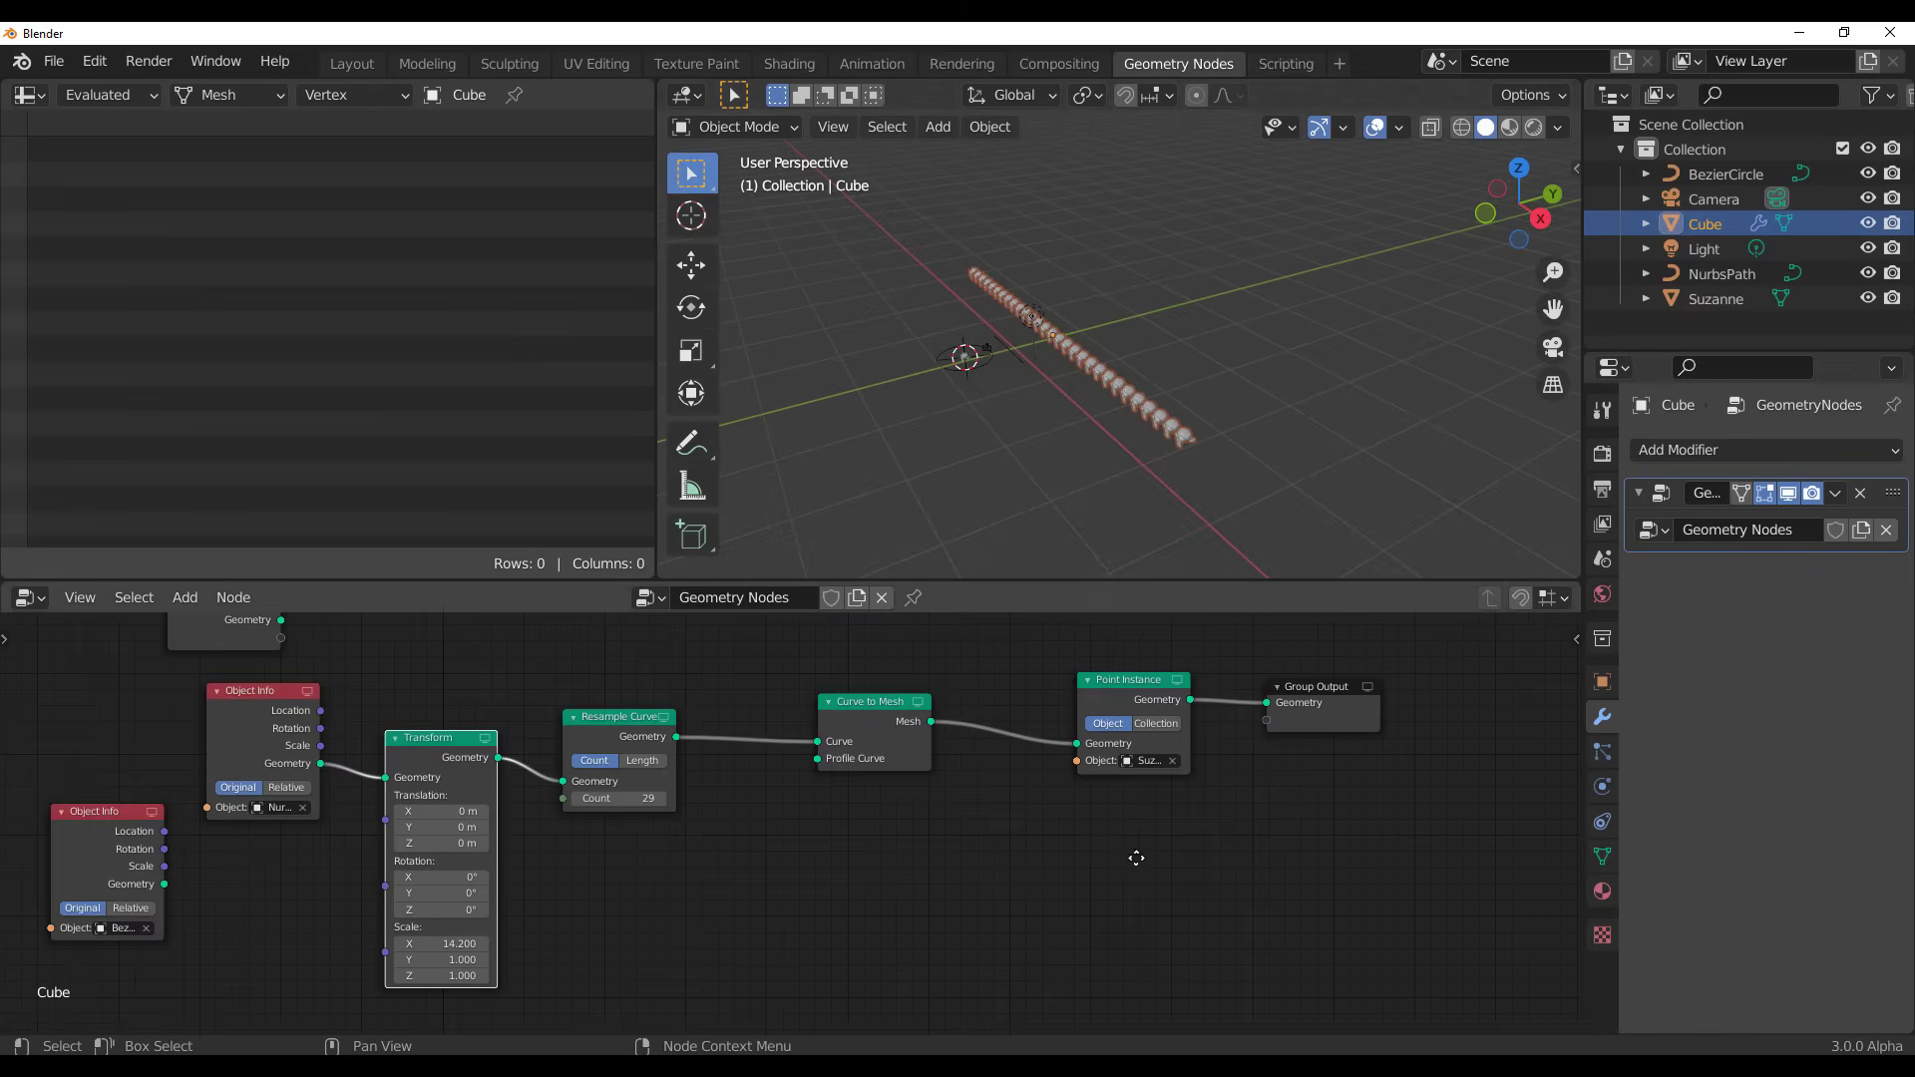
left_click_drag(1187, 732, 1369, 715)
middle_click_drag(1265, 472, 1173, 379)
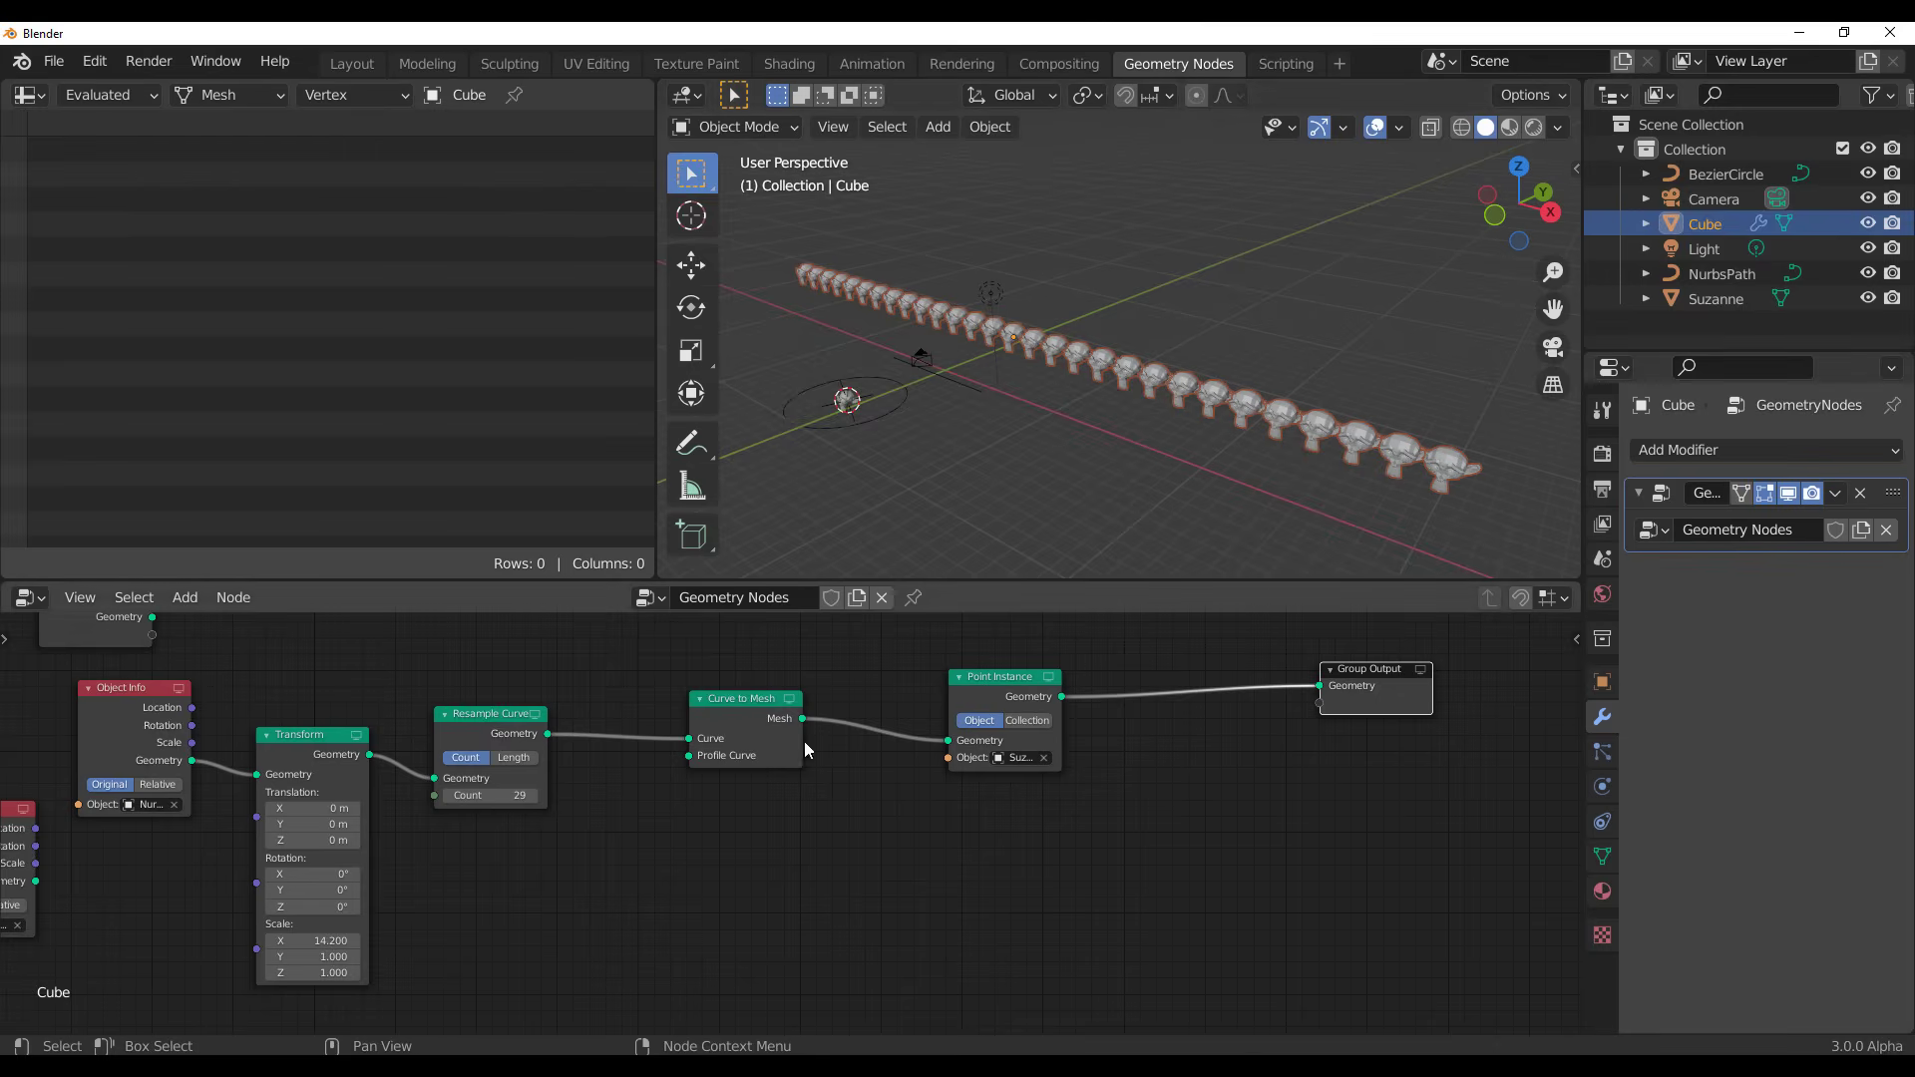
scroll(543, 828, "down", 3)
middle_click_drag(465, 782, 618, 758)
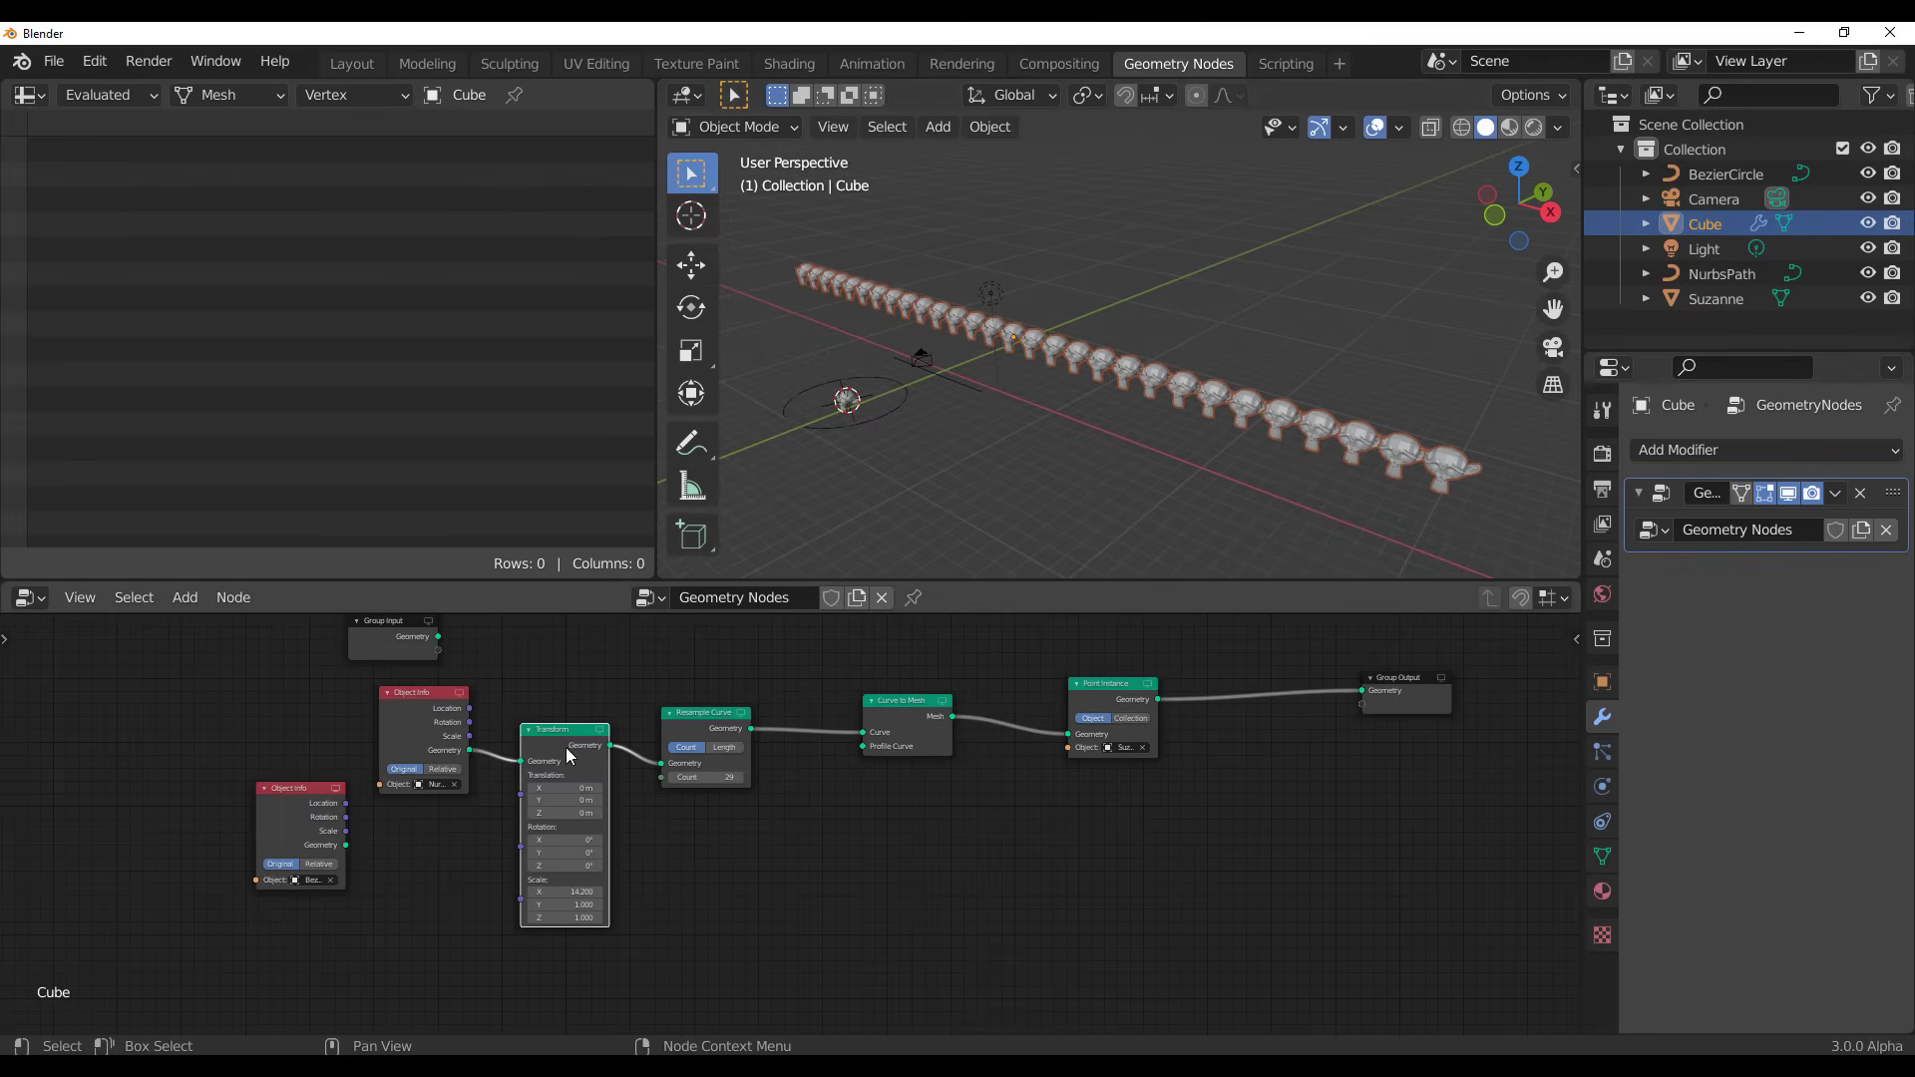
left_click_drag(567, 748, 564, 623)
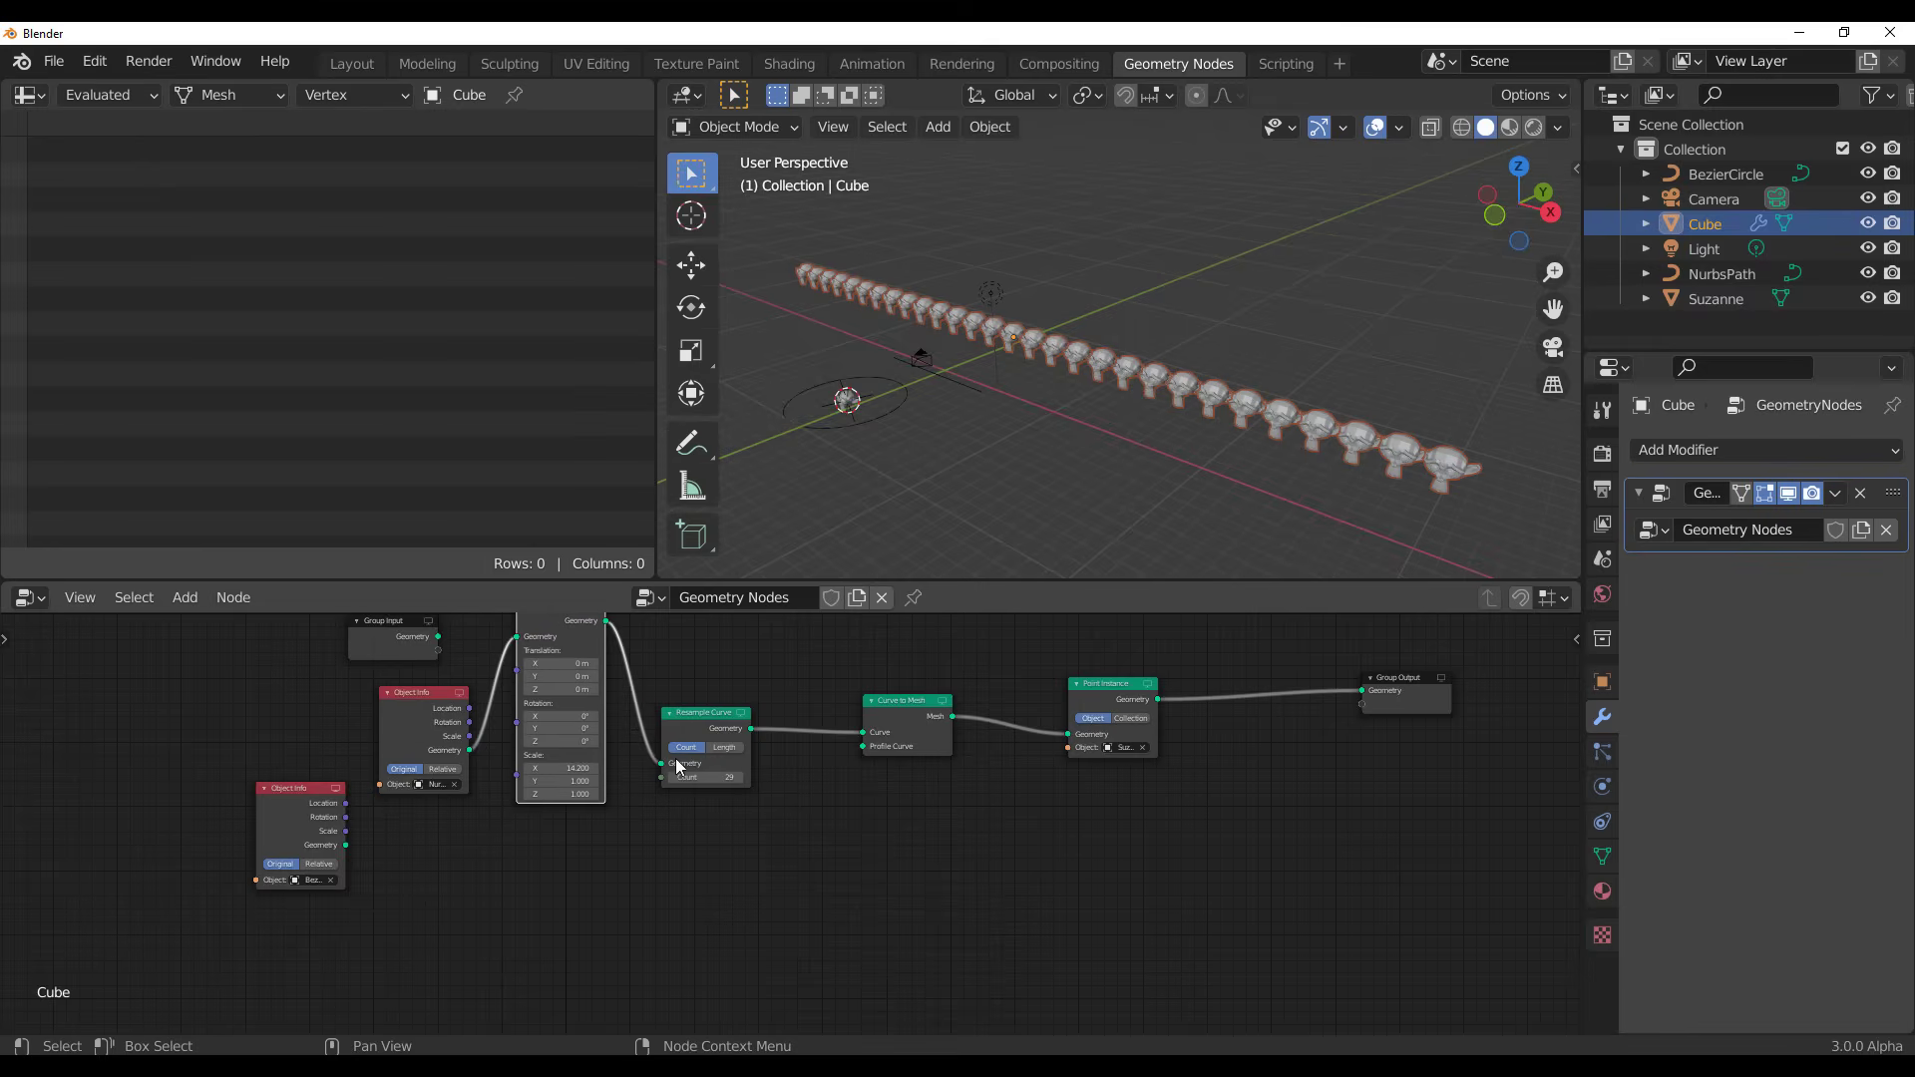
Detach the Point Instance node so Curve to Mesh feeds Group Output directly, and shift the Resample Curve node slightly
middle_click_drag(775, 837, 670, 942)
left_click_drag(1005, 810, 1030, 944, "alt")
middle_click_drag(905, 426, 1044, 427)
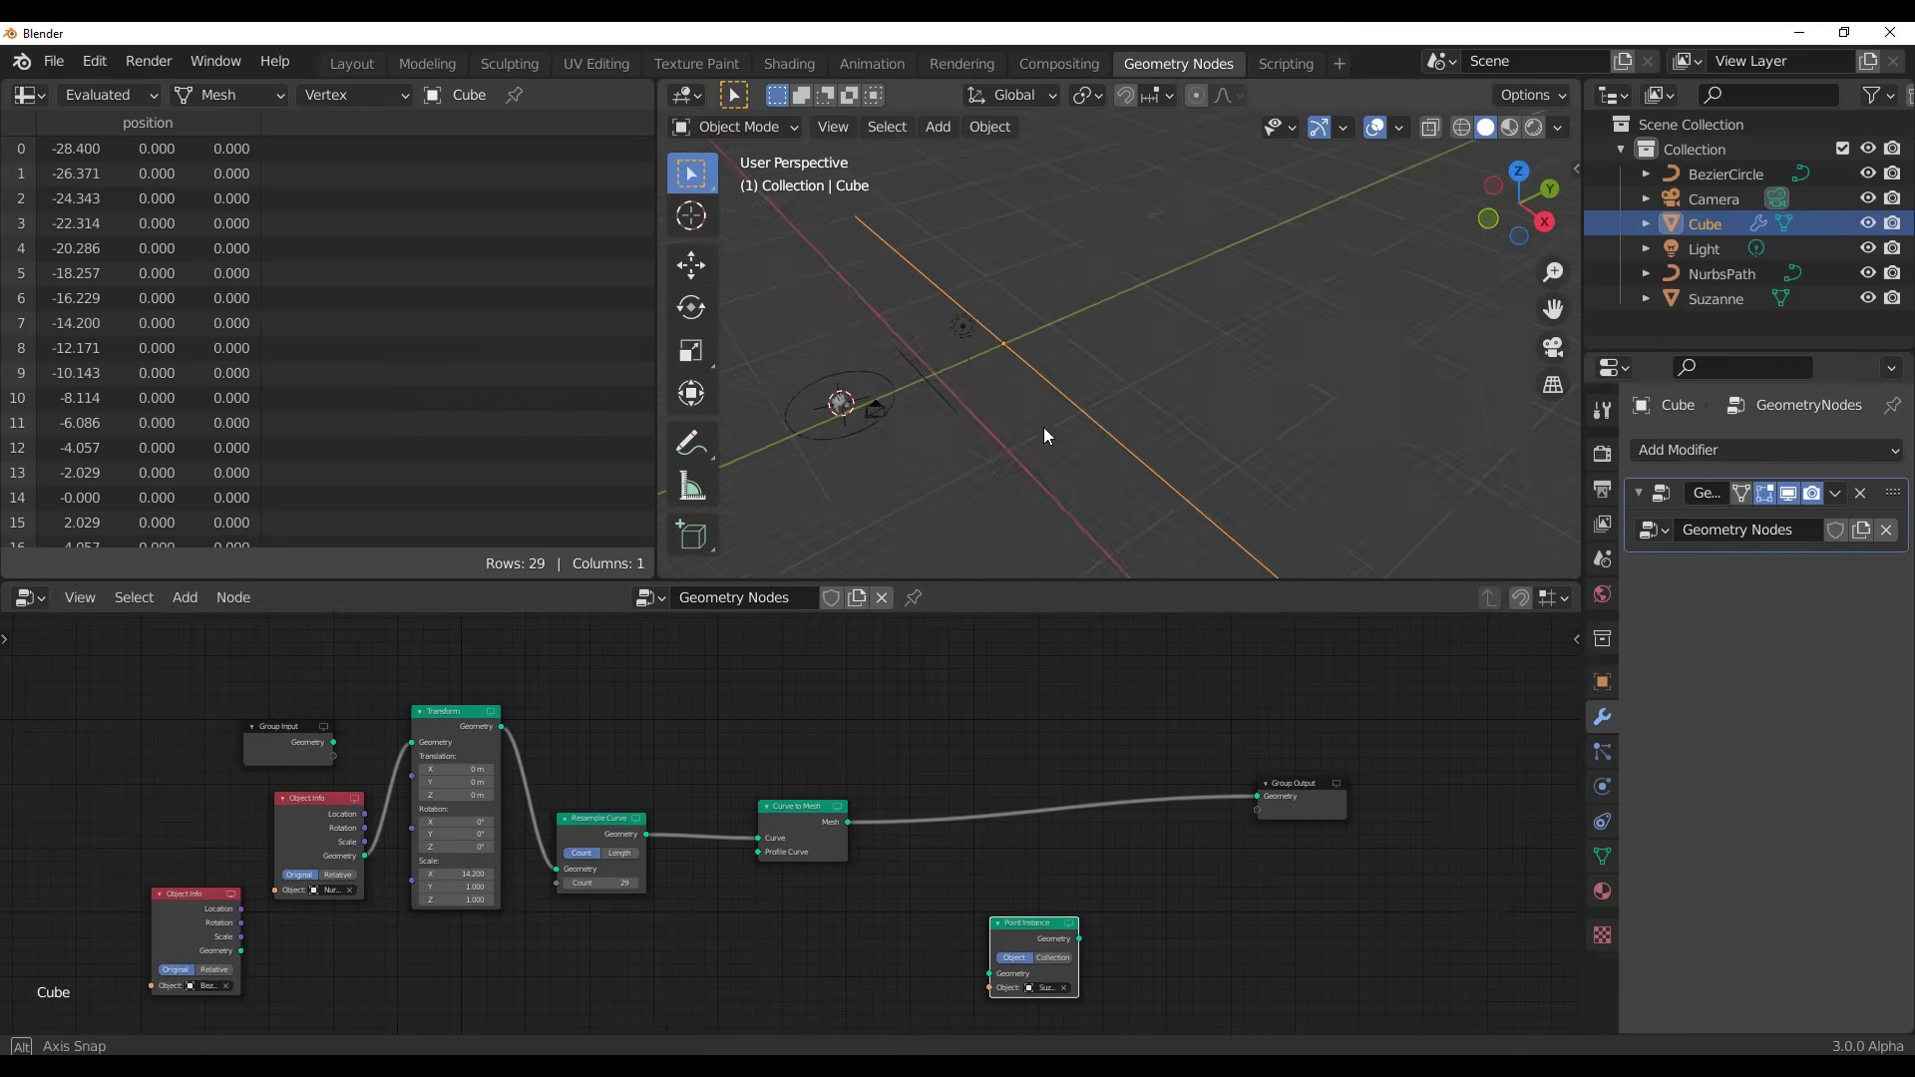
scroll(1043, 429, "down", 2)
middle_click_drag(810, 926, 924, 829)
scroll(596, 914, "up", 4)
middle_click_drag(690, 874, 813, 872)
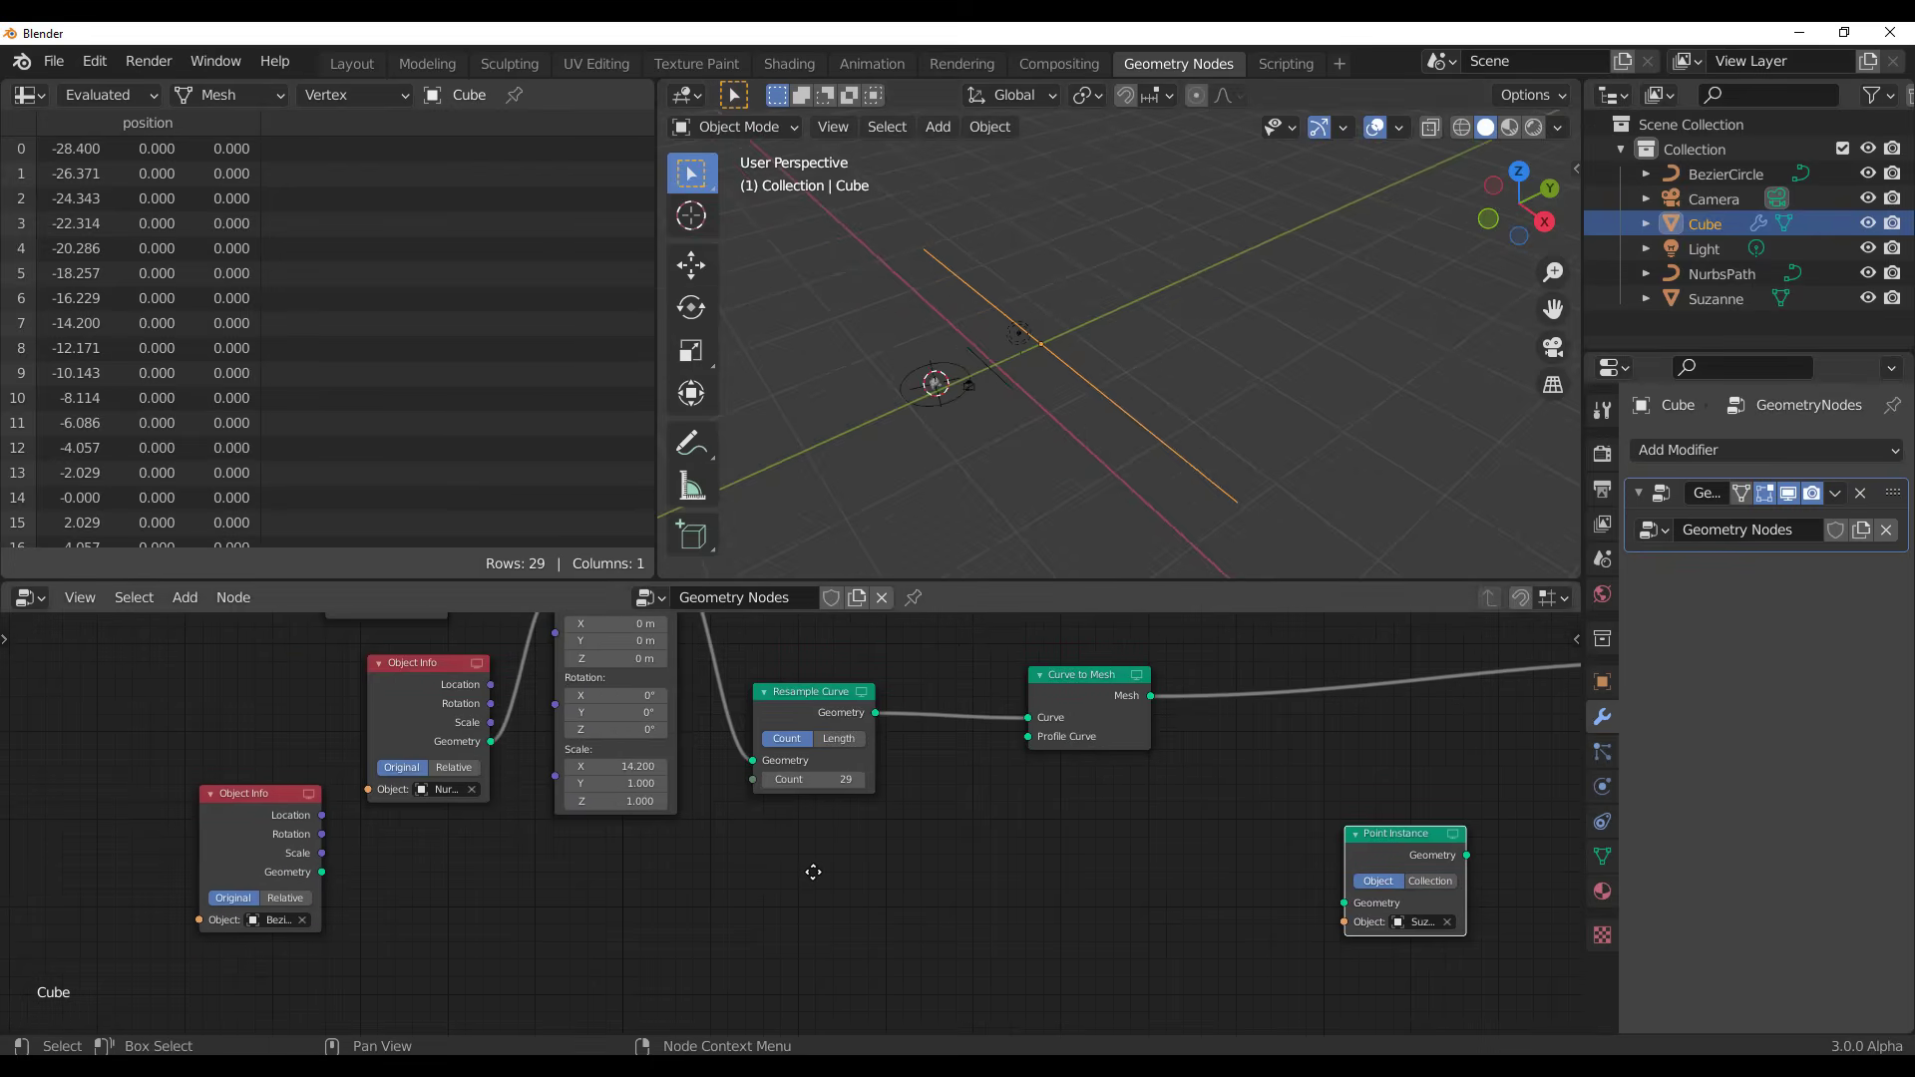
mouse_move(776, 701)
left_mouse_down()
mouse_move(864, 712)
mouse_move(808, 690)
left_mouse_up()
scroll(936, 801, "down", 2)
middle_click_drag(935, 801, 803, 827)
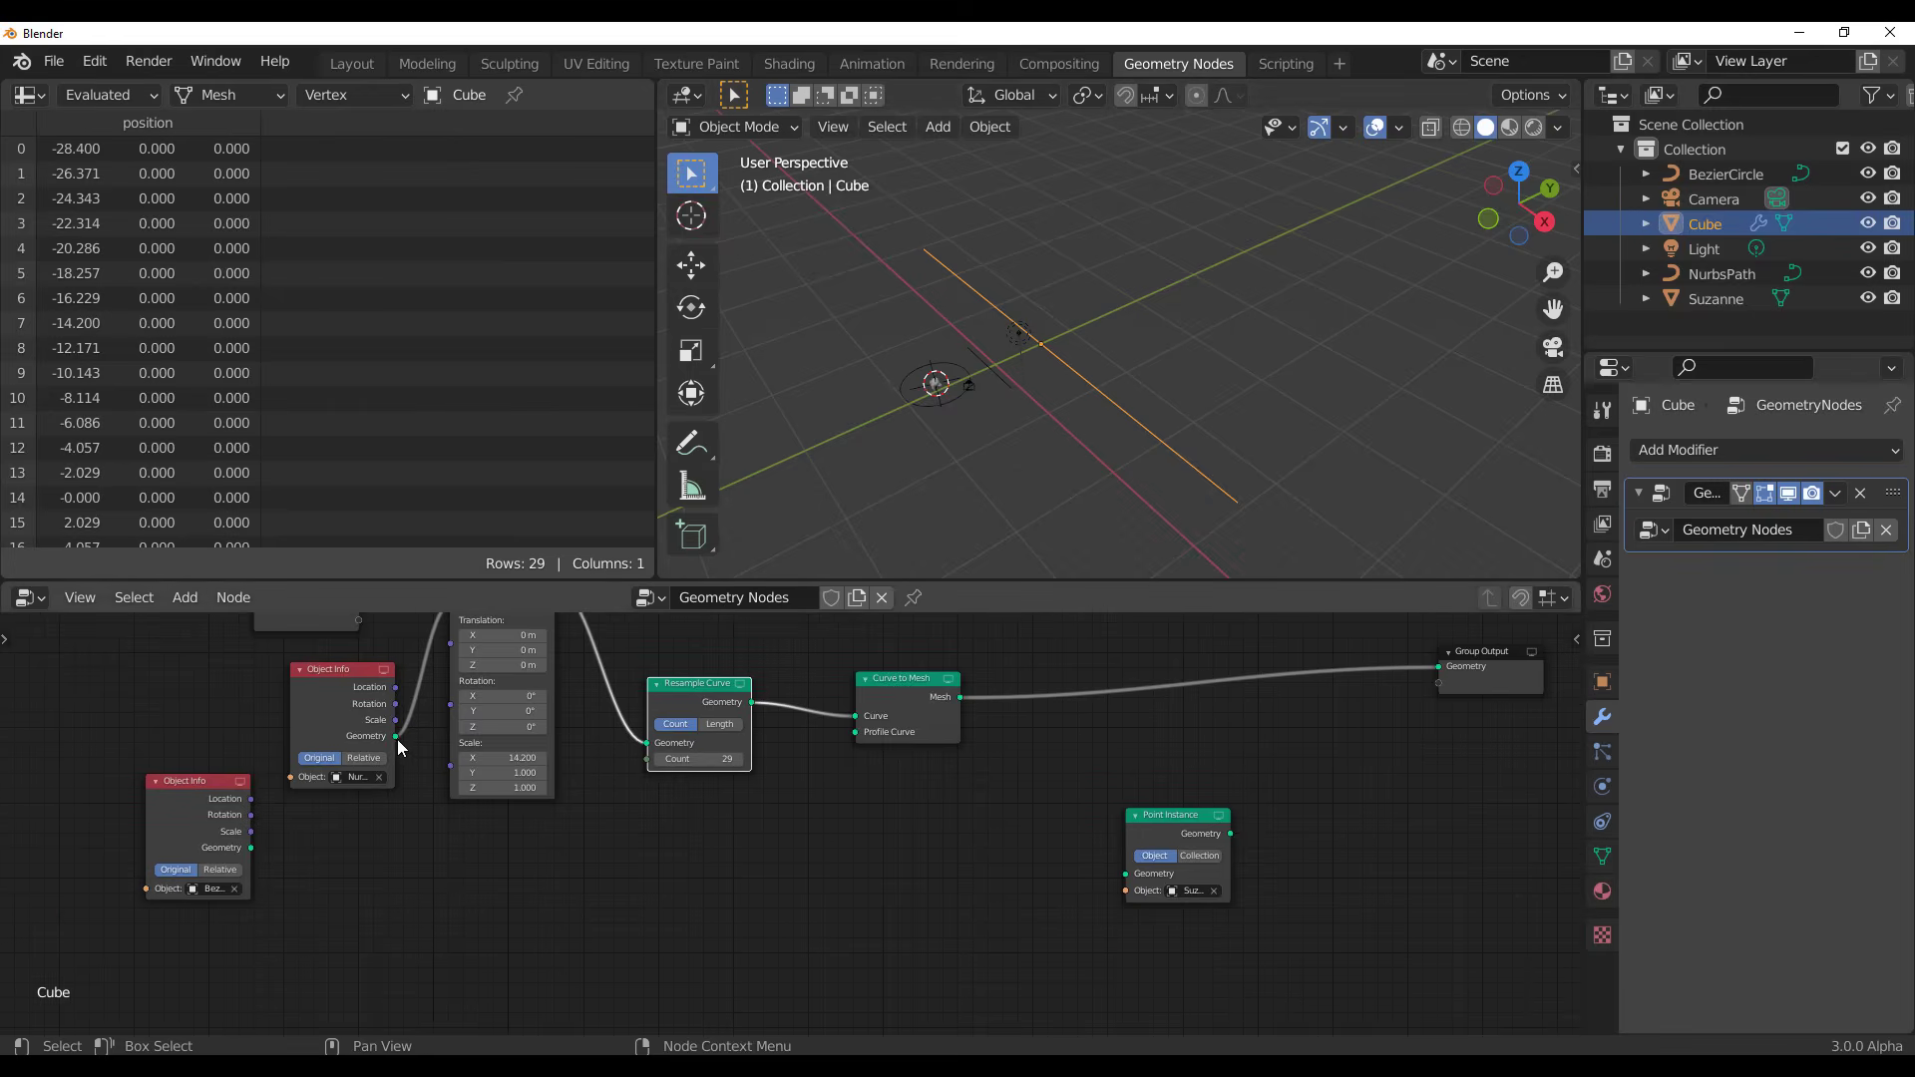
left_click_drag(397, 740, 860, 738)
middle_click_drag(1280, 395, 1228, 410)
scroll(722, 739, "up", 4)
middle_click_drag(449, 783, 606, 815)
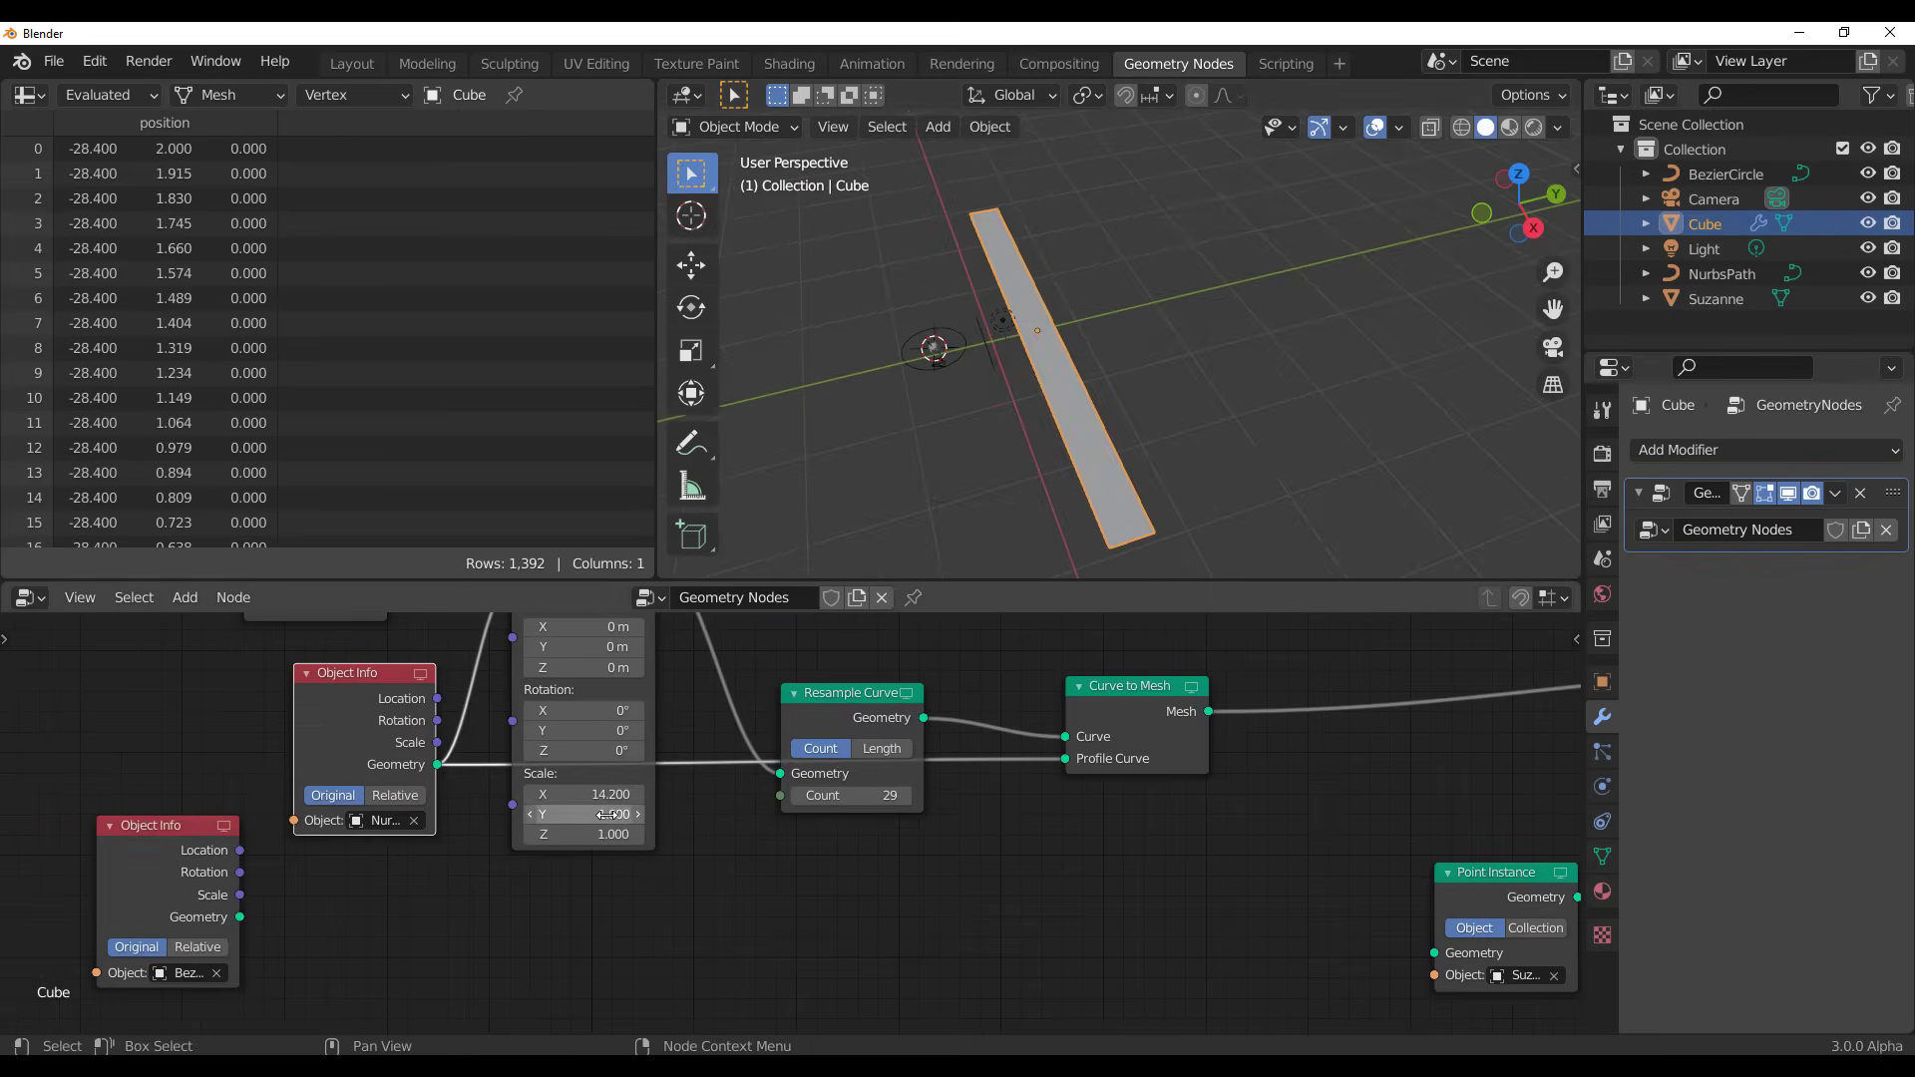
left_click_drag(590, 795, 653, 794)
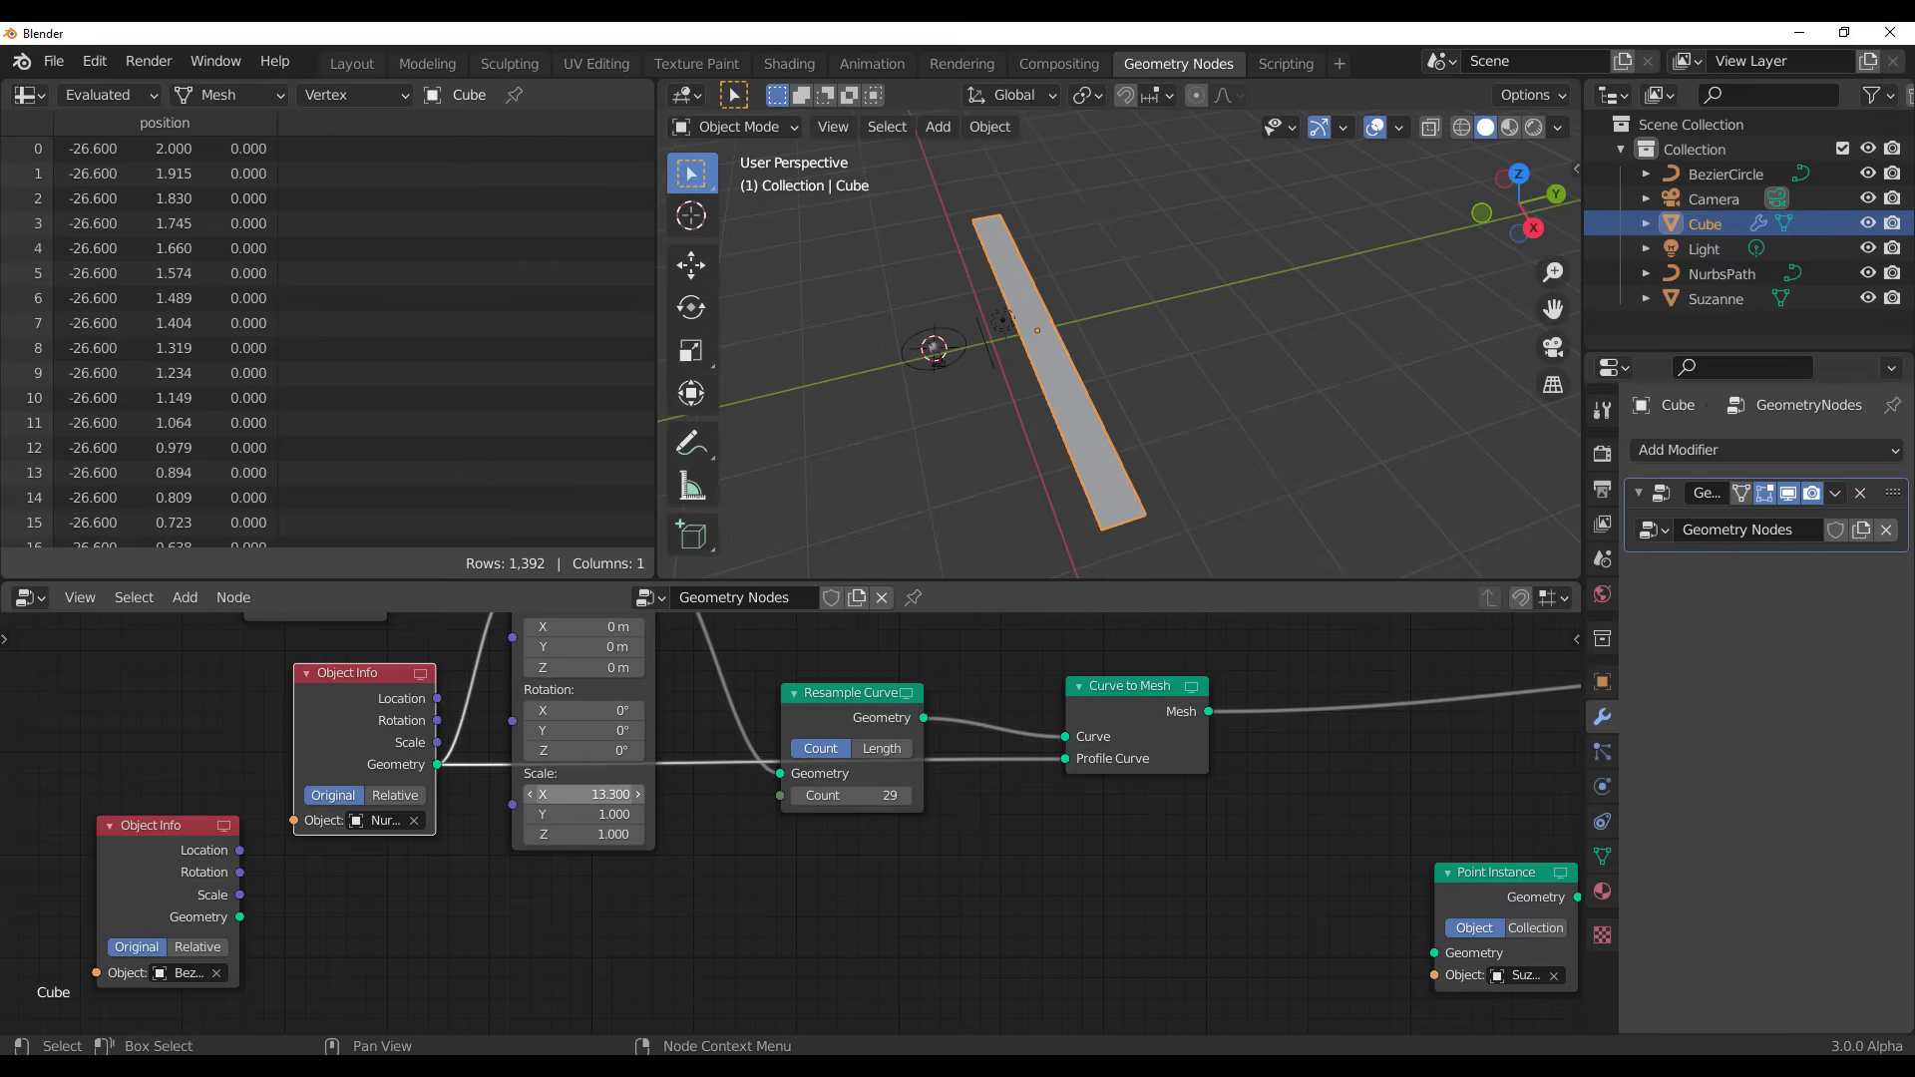
right_click_drag(1006, 748, 1044, 803, "ctrl")
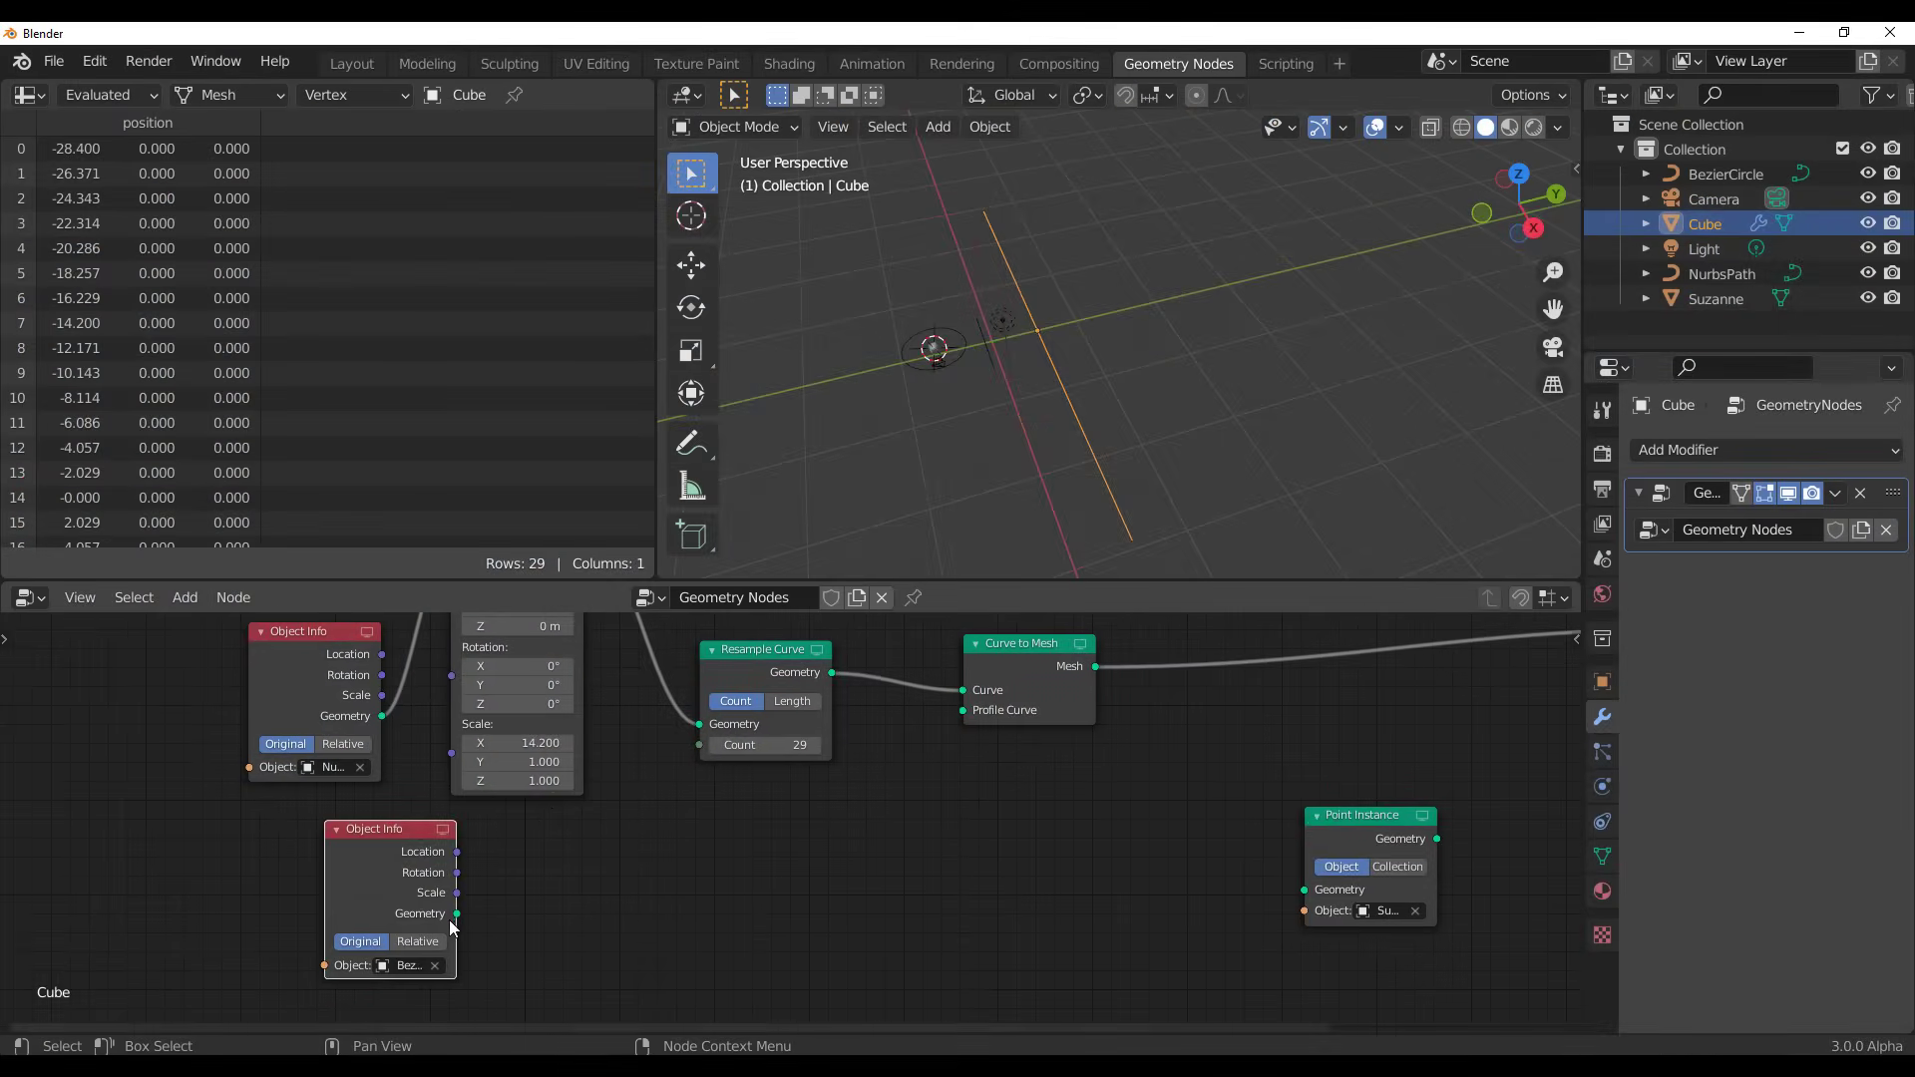
Connect the BezierCircle Object Info geometry to Curve to Mesh's Profile Curve input and inspect the resulting tube
left_click_drag(457, 914, 529, 876)
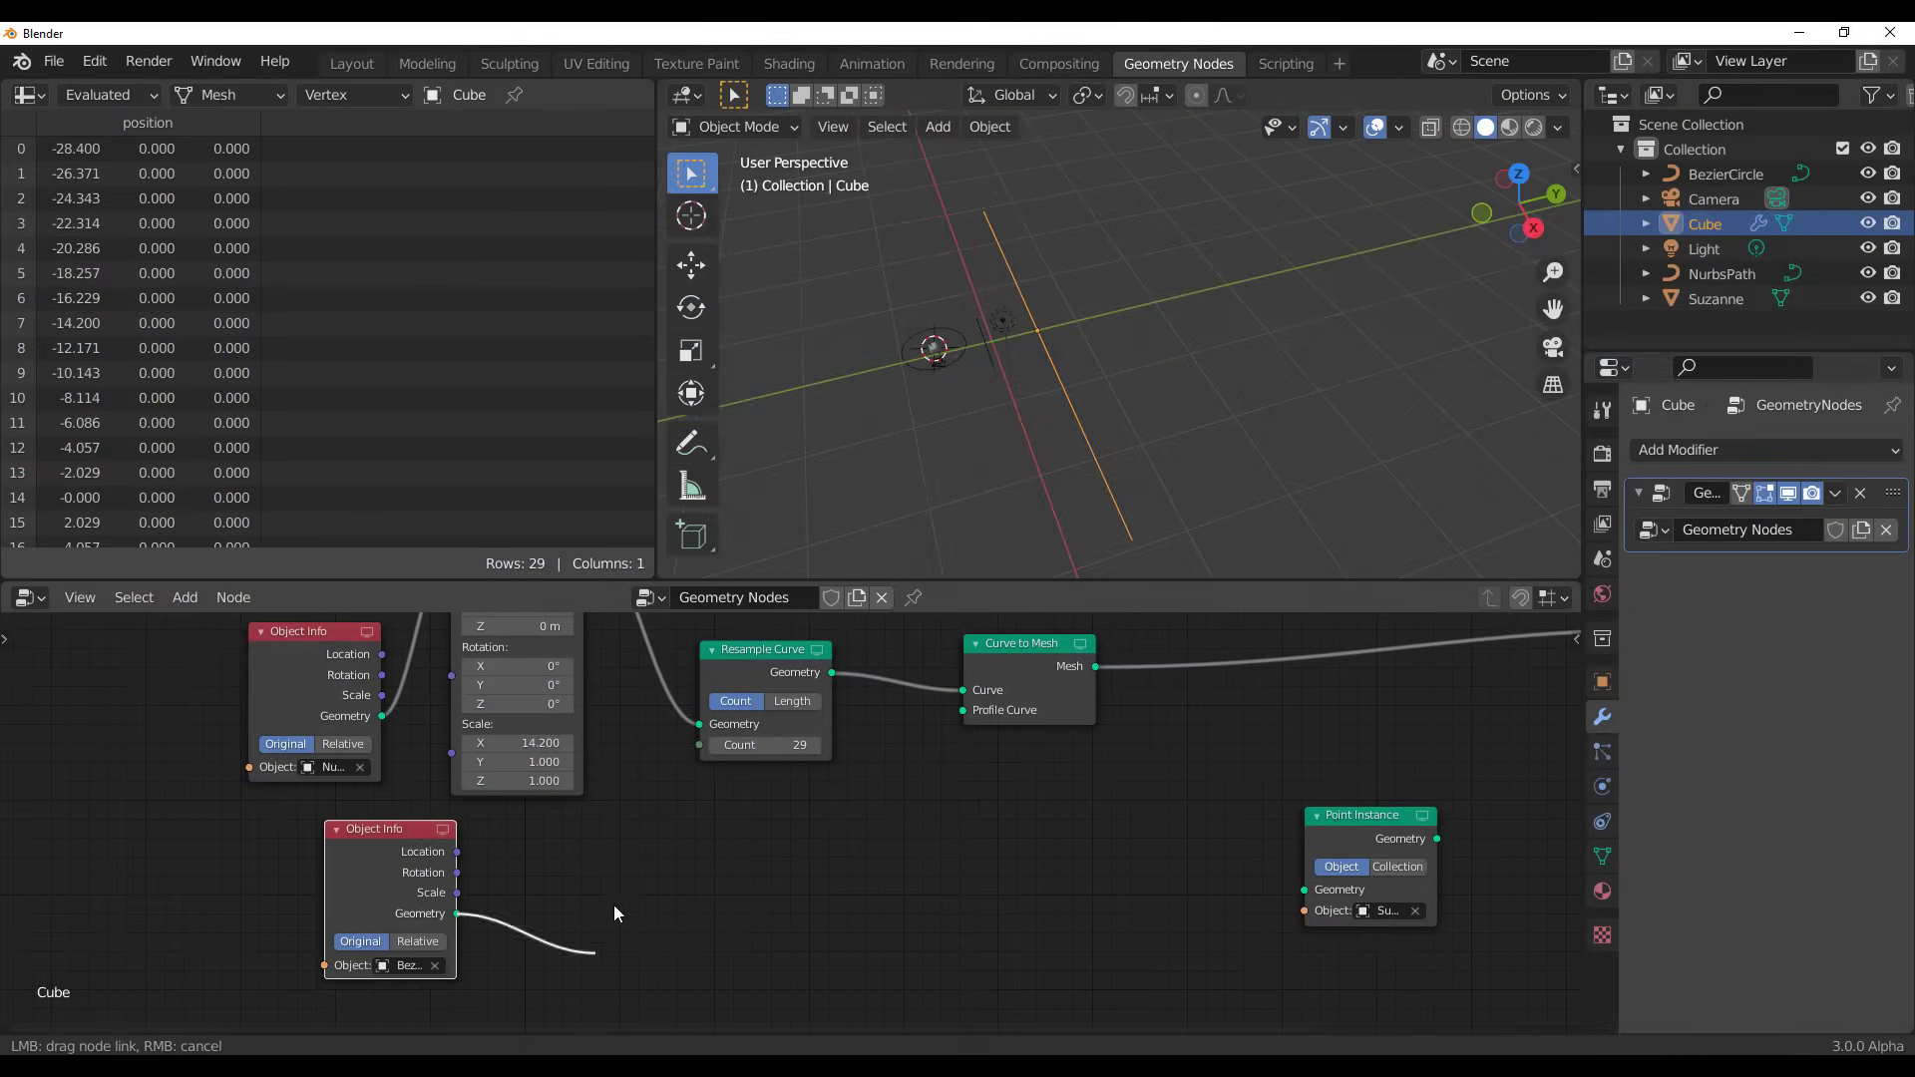
left_click_drag(912, 1024, 970, 714)
middle_click_drag(1107, 469, 1230, 385)
scroll(1143, 405, "up", 1)
scroll(1165, 380, "up", 2)
scroll(1165, 380, "down", 5)
scroll(1230, 385, "up", 5)
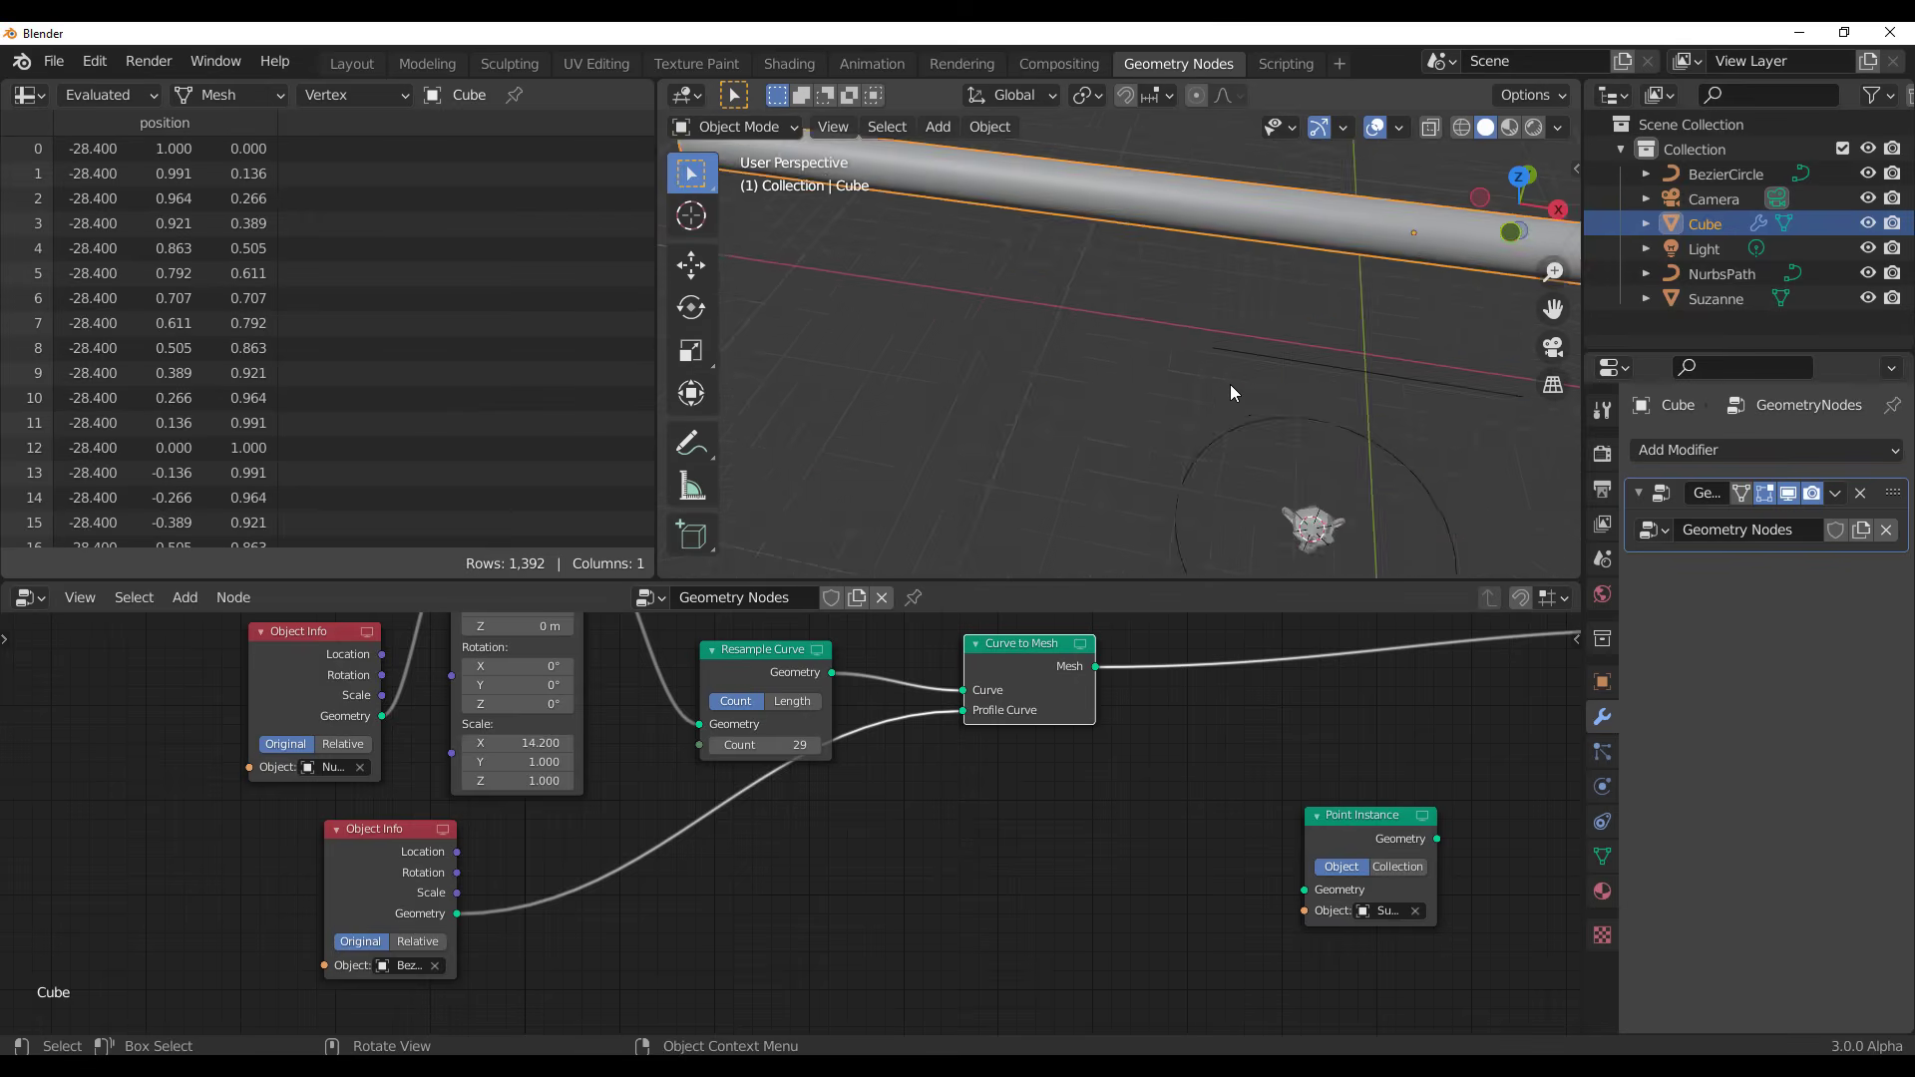
Select the BezierCircle, enter Edit Mode, and move its front control point about 3.96 m inward
middle_click_drag(1449, 515, 1302, 417, "shift")
left_click_drag(1253, 459, 1309, 448)
left_click(1296, 456)
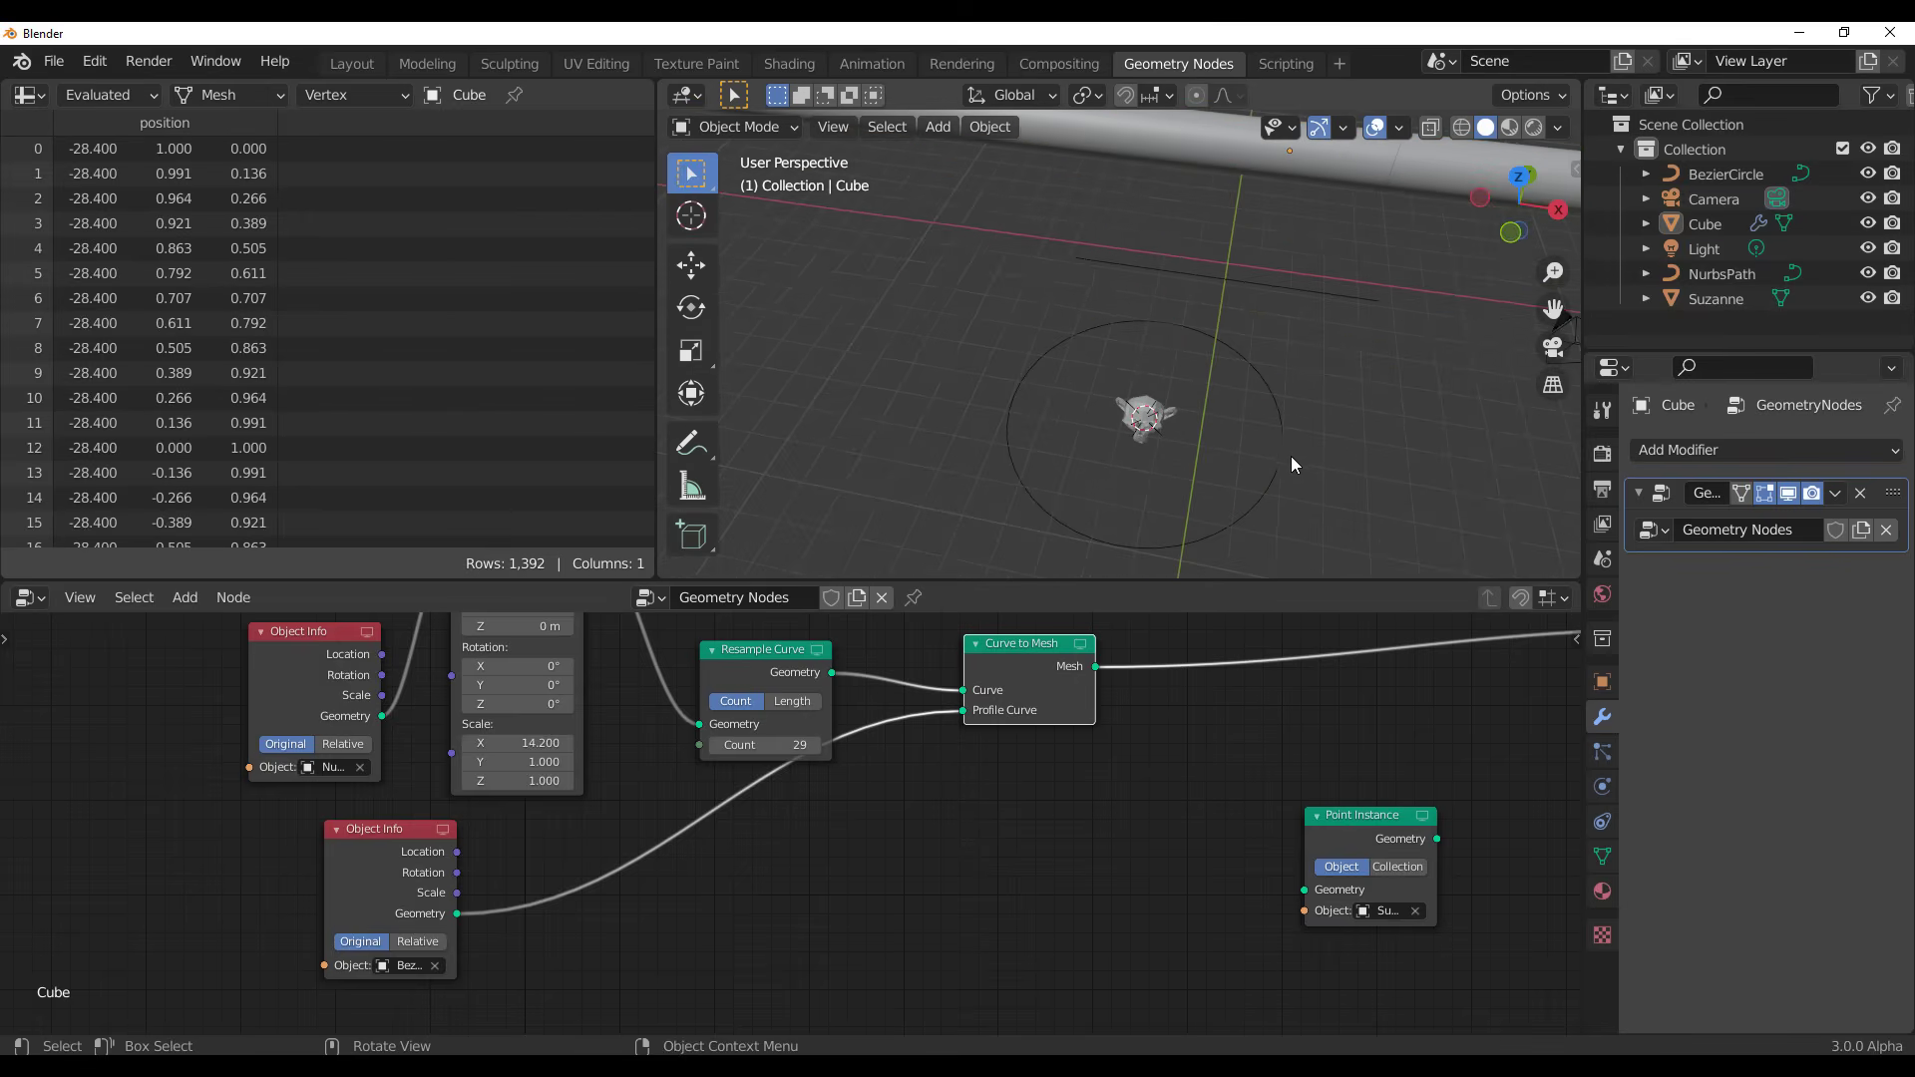
left_click(1279, 458)
scroll(1279, 457, "down", 5)
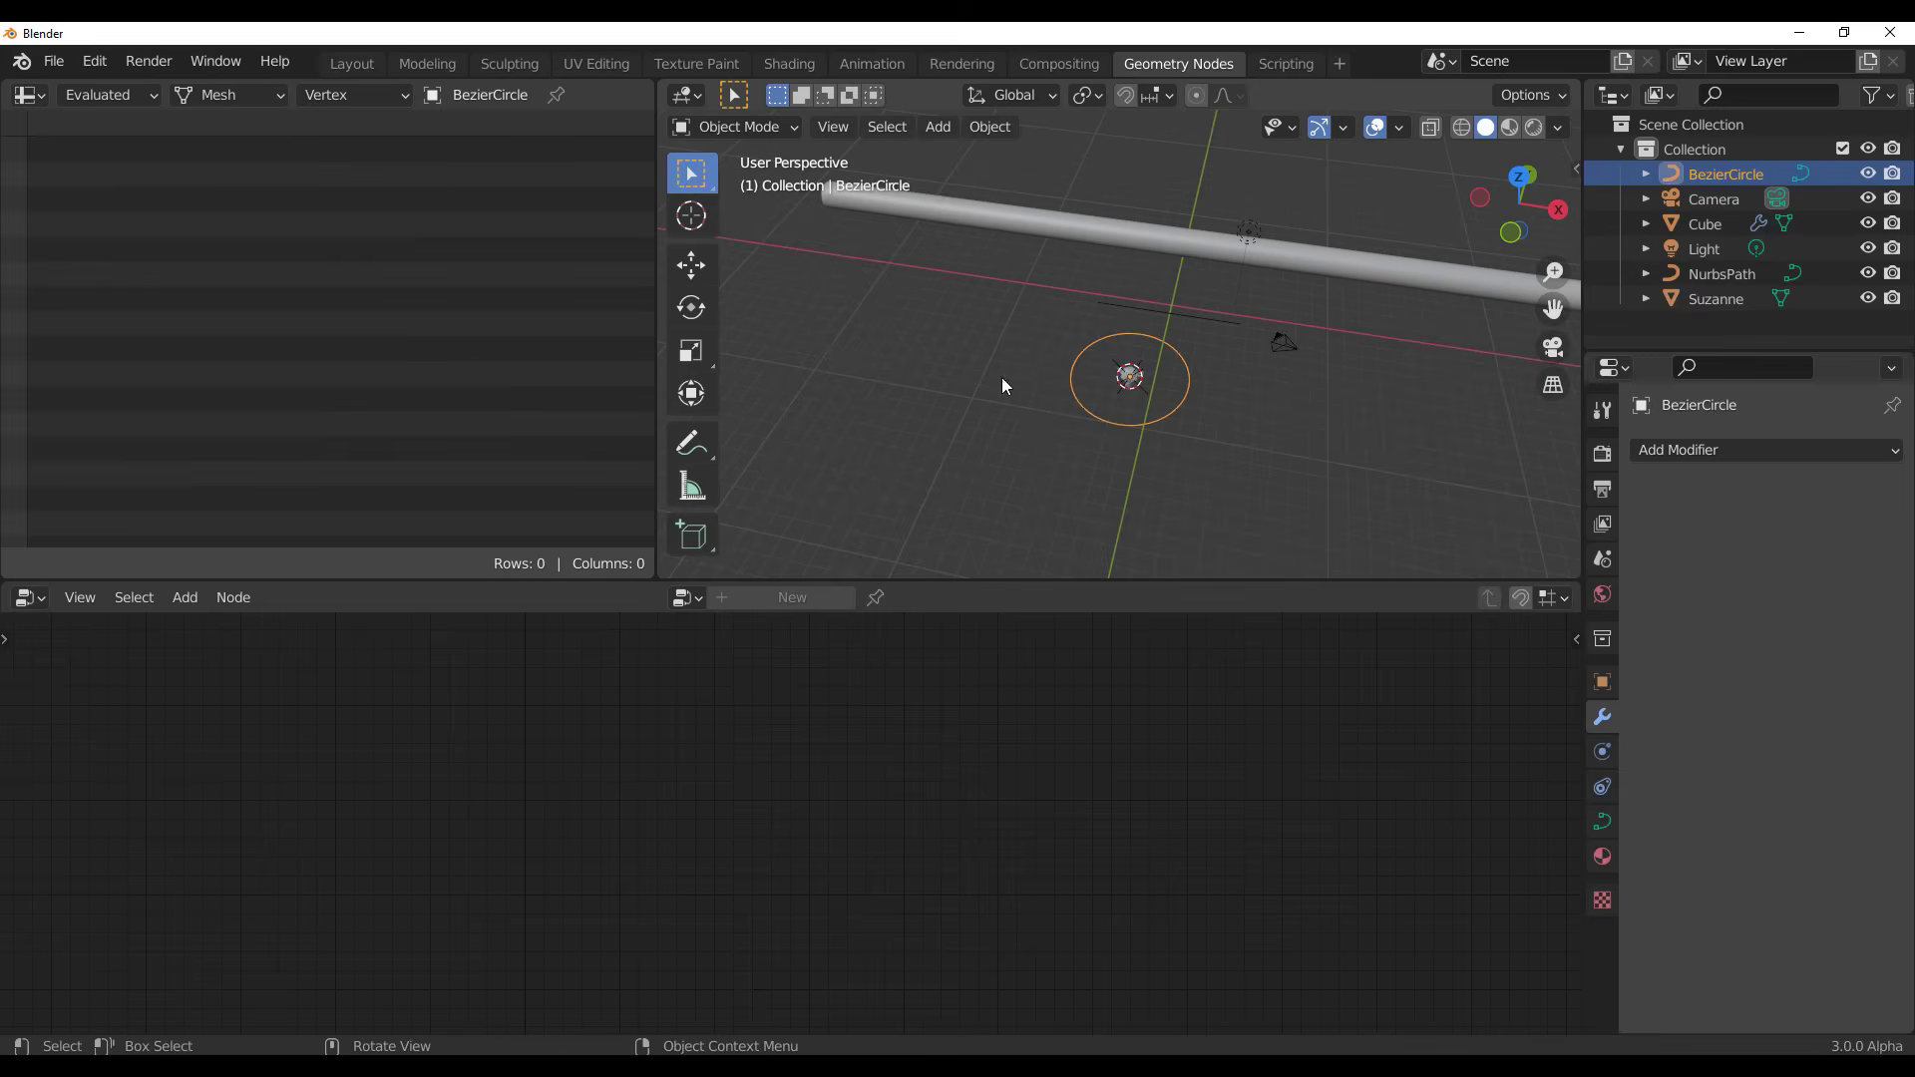
middle_click_drag(1199, 425, 1001, 396)
key("Tab")
key("g")
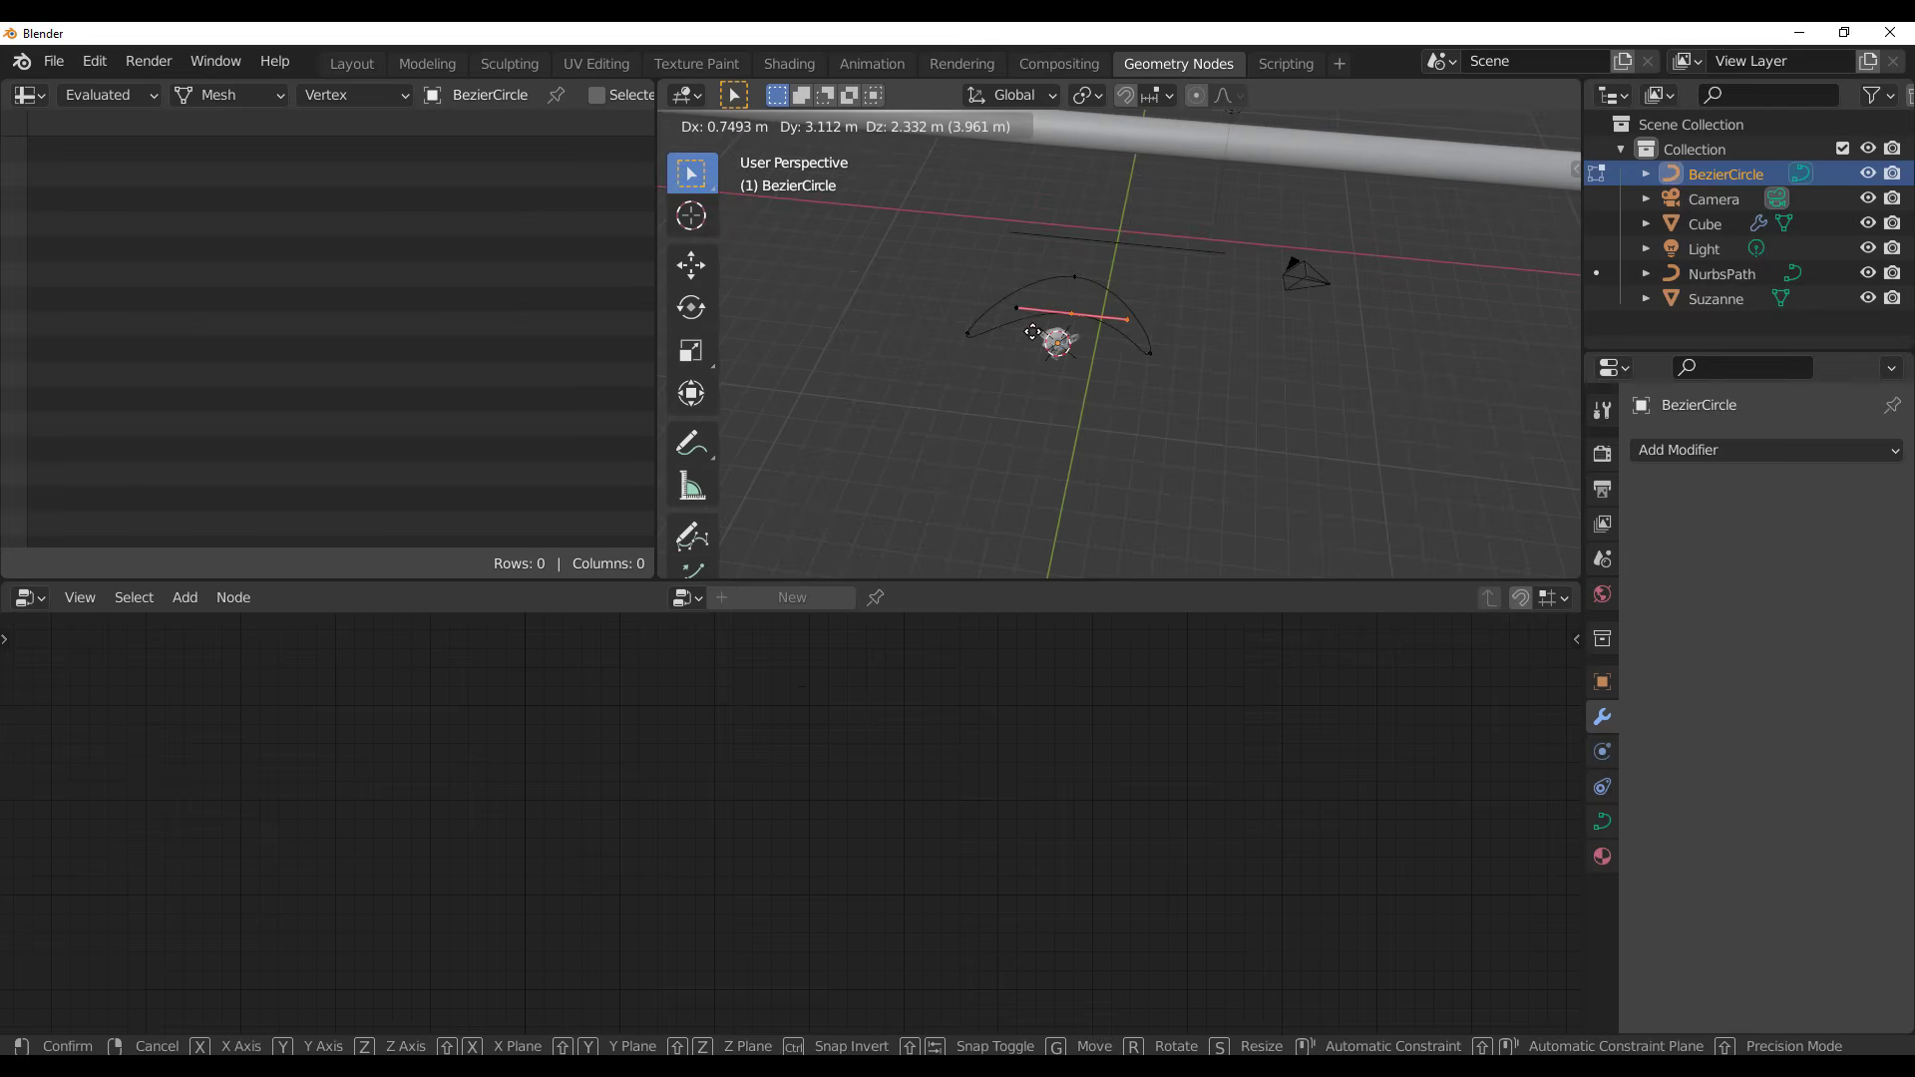
left_click(1034, 332)
Reshape the BezierCircle further by moving its far control point and shifting a handle of a neighbouring point about 0.69 m
middle_click_drag(1034, 332, 1172, 386)
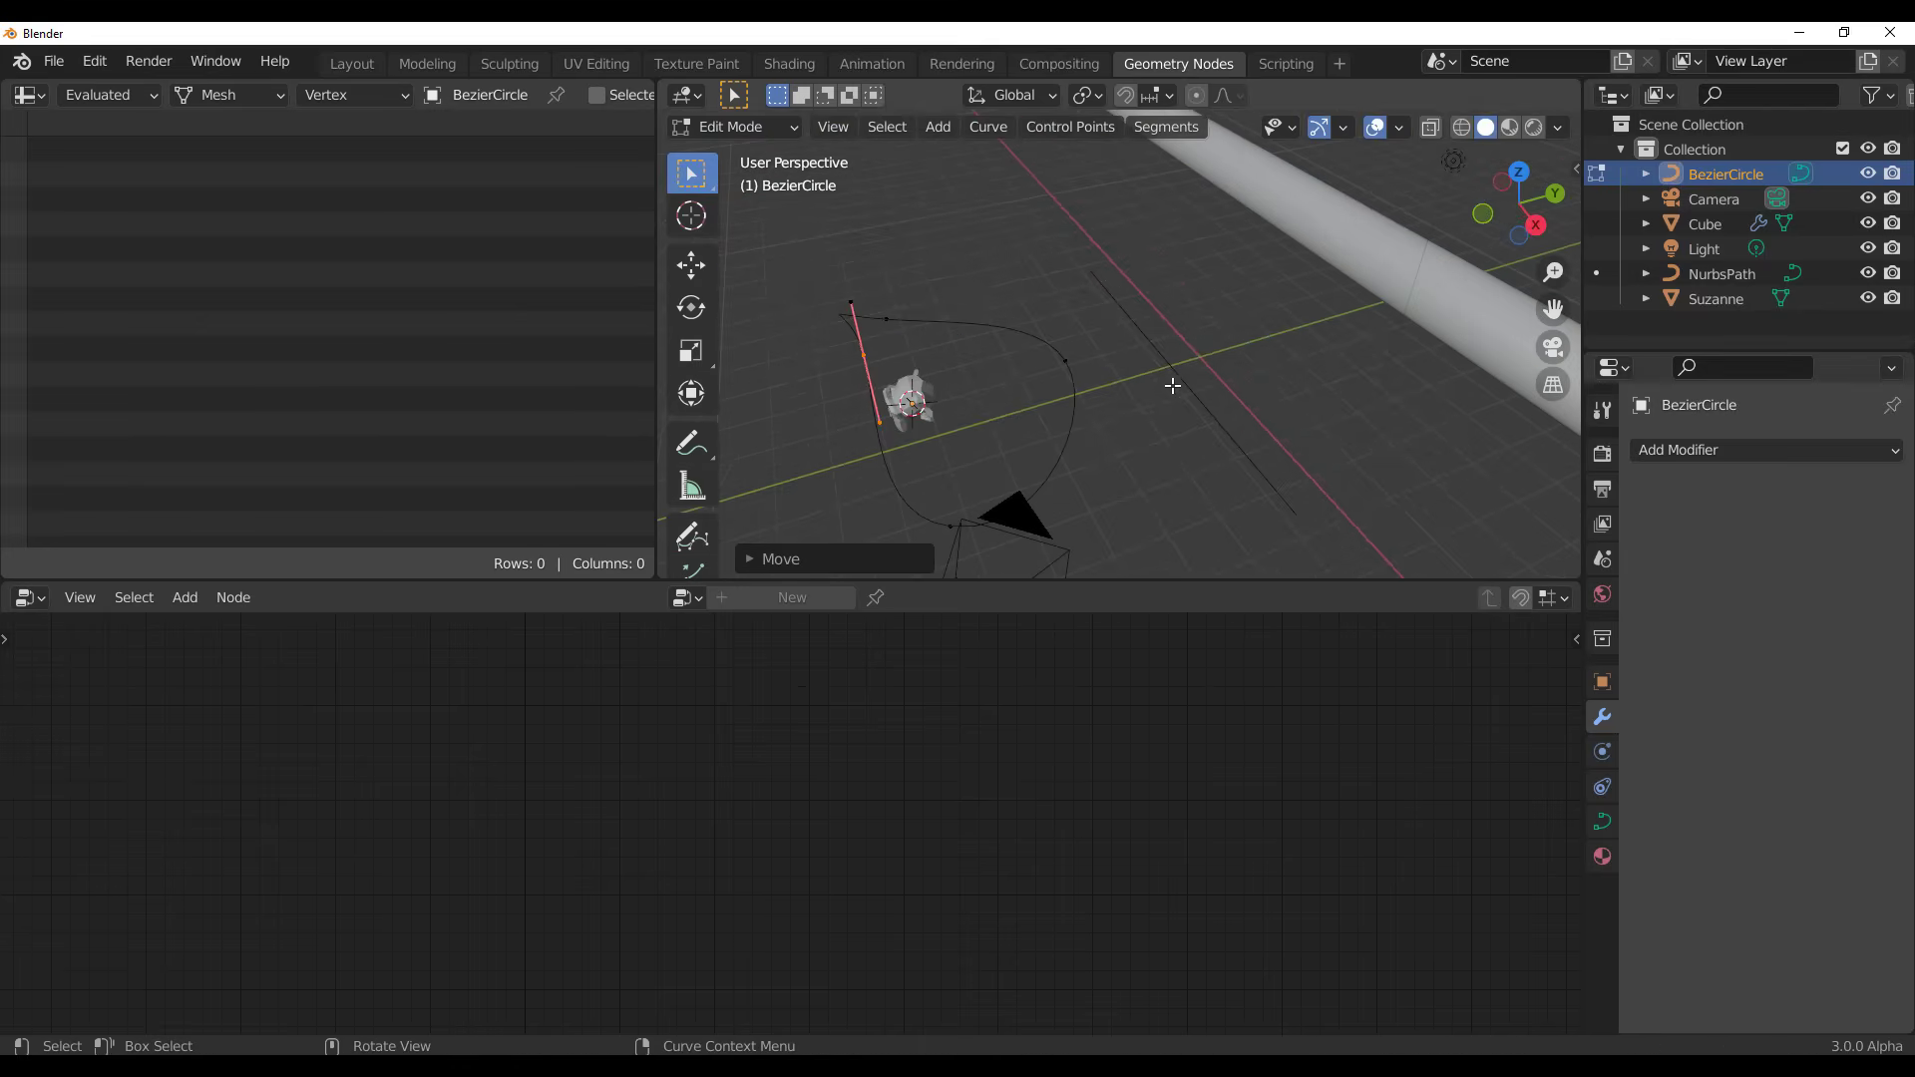
left_click(1067, 361)
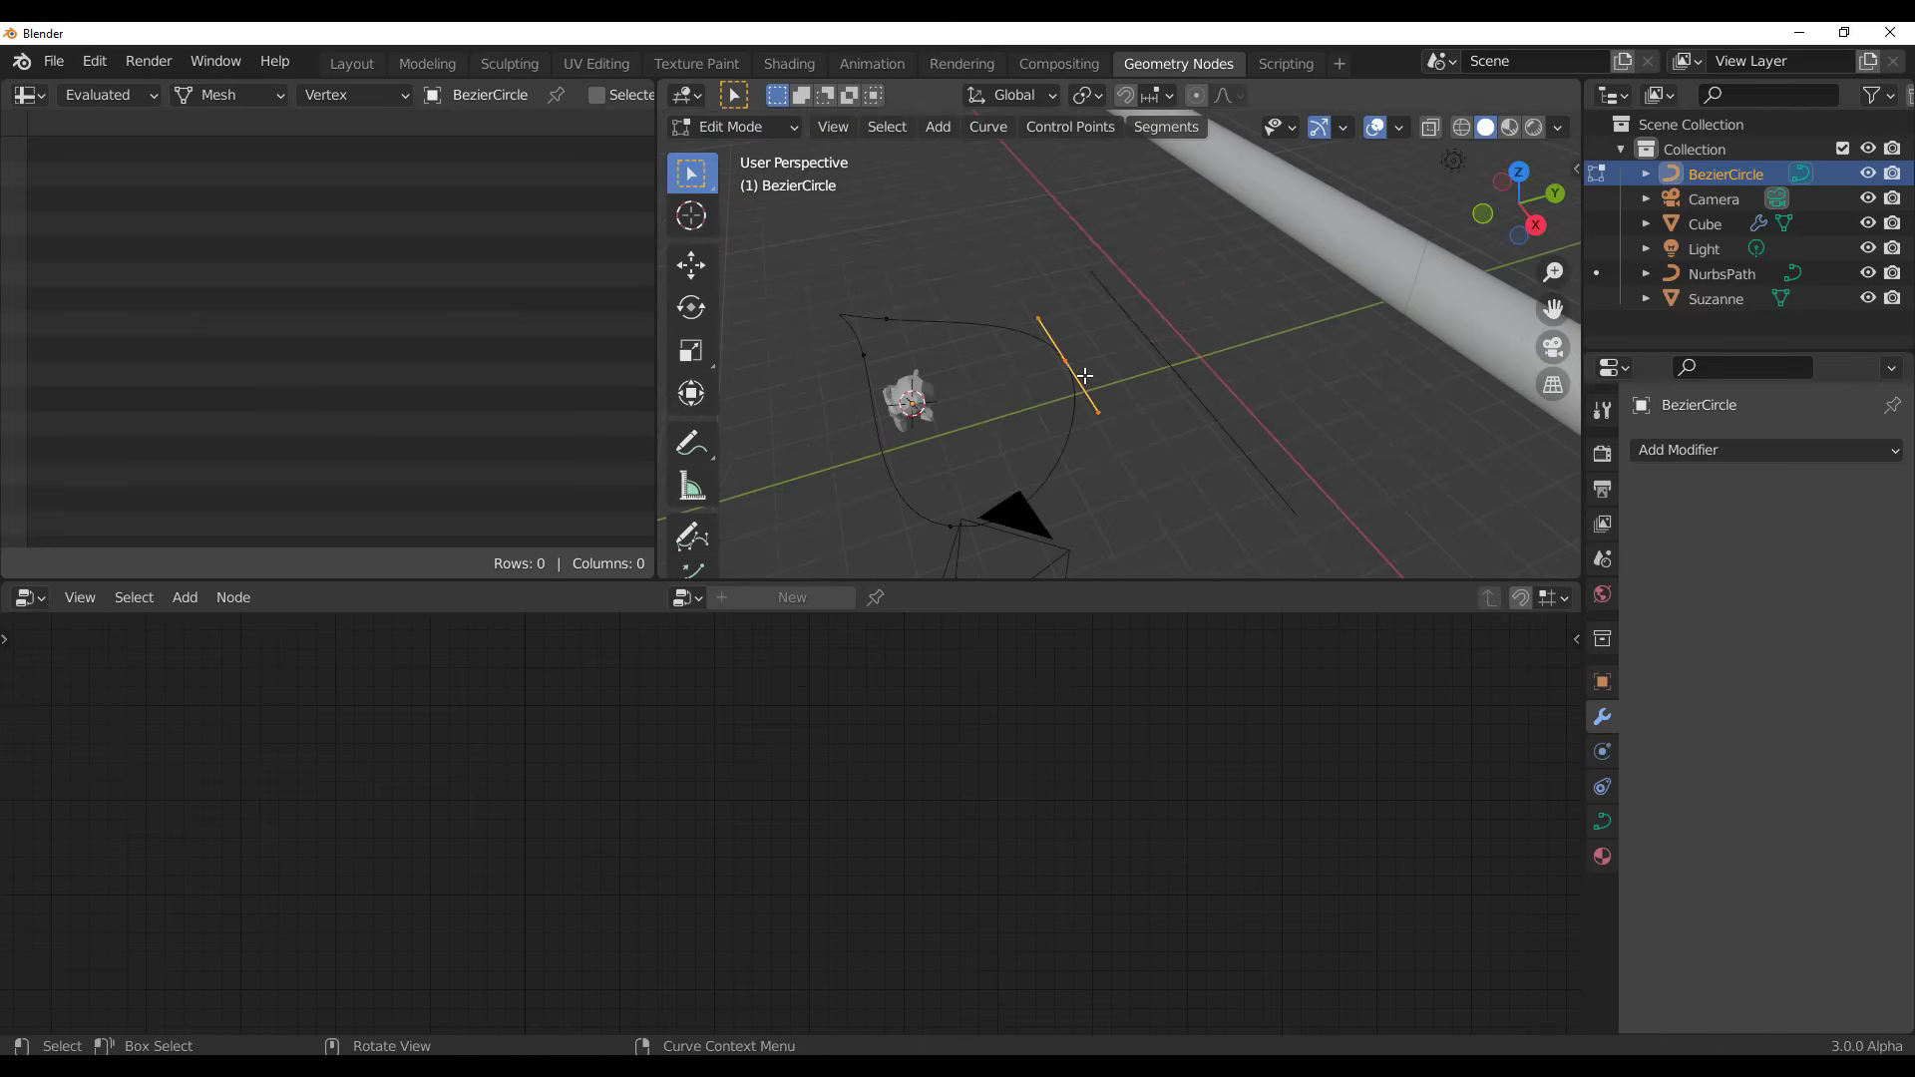
key("g")
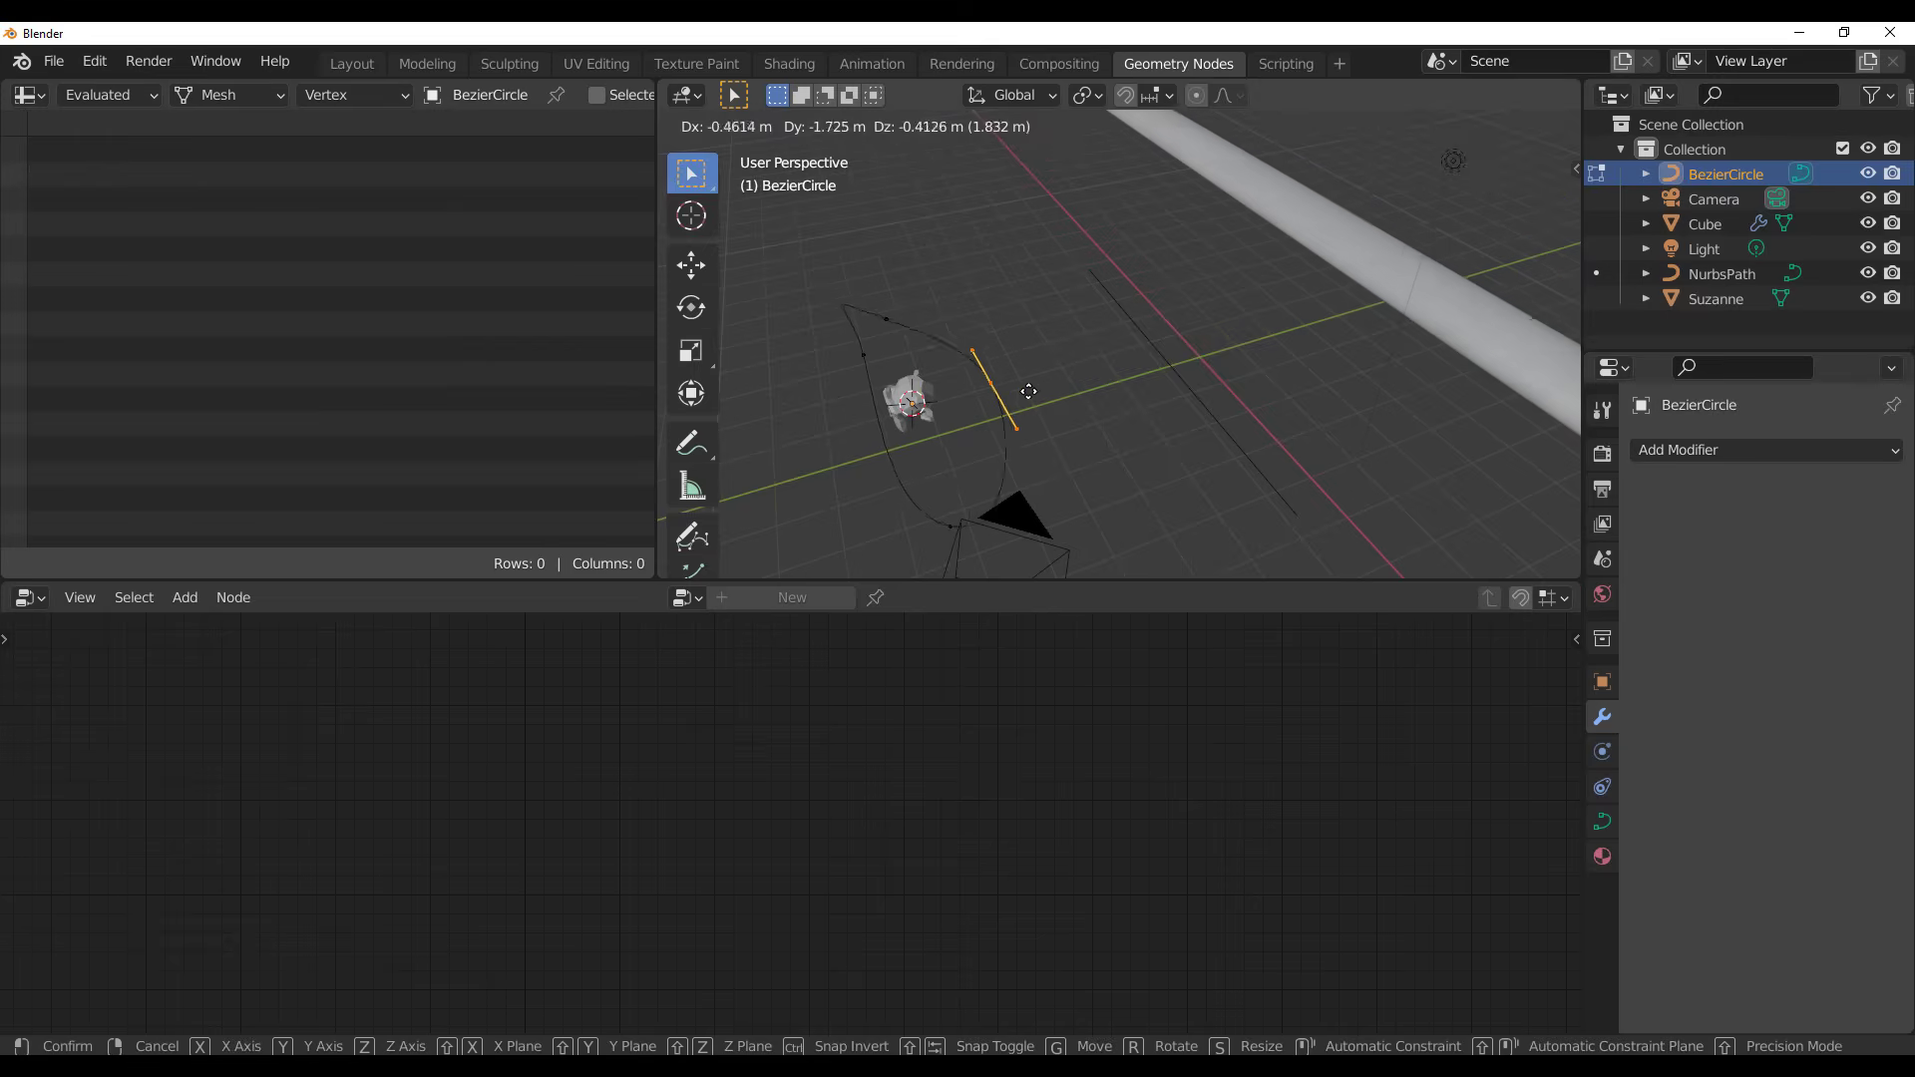
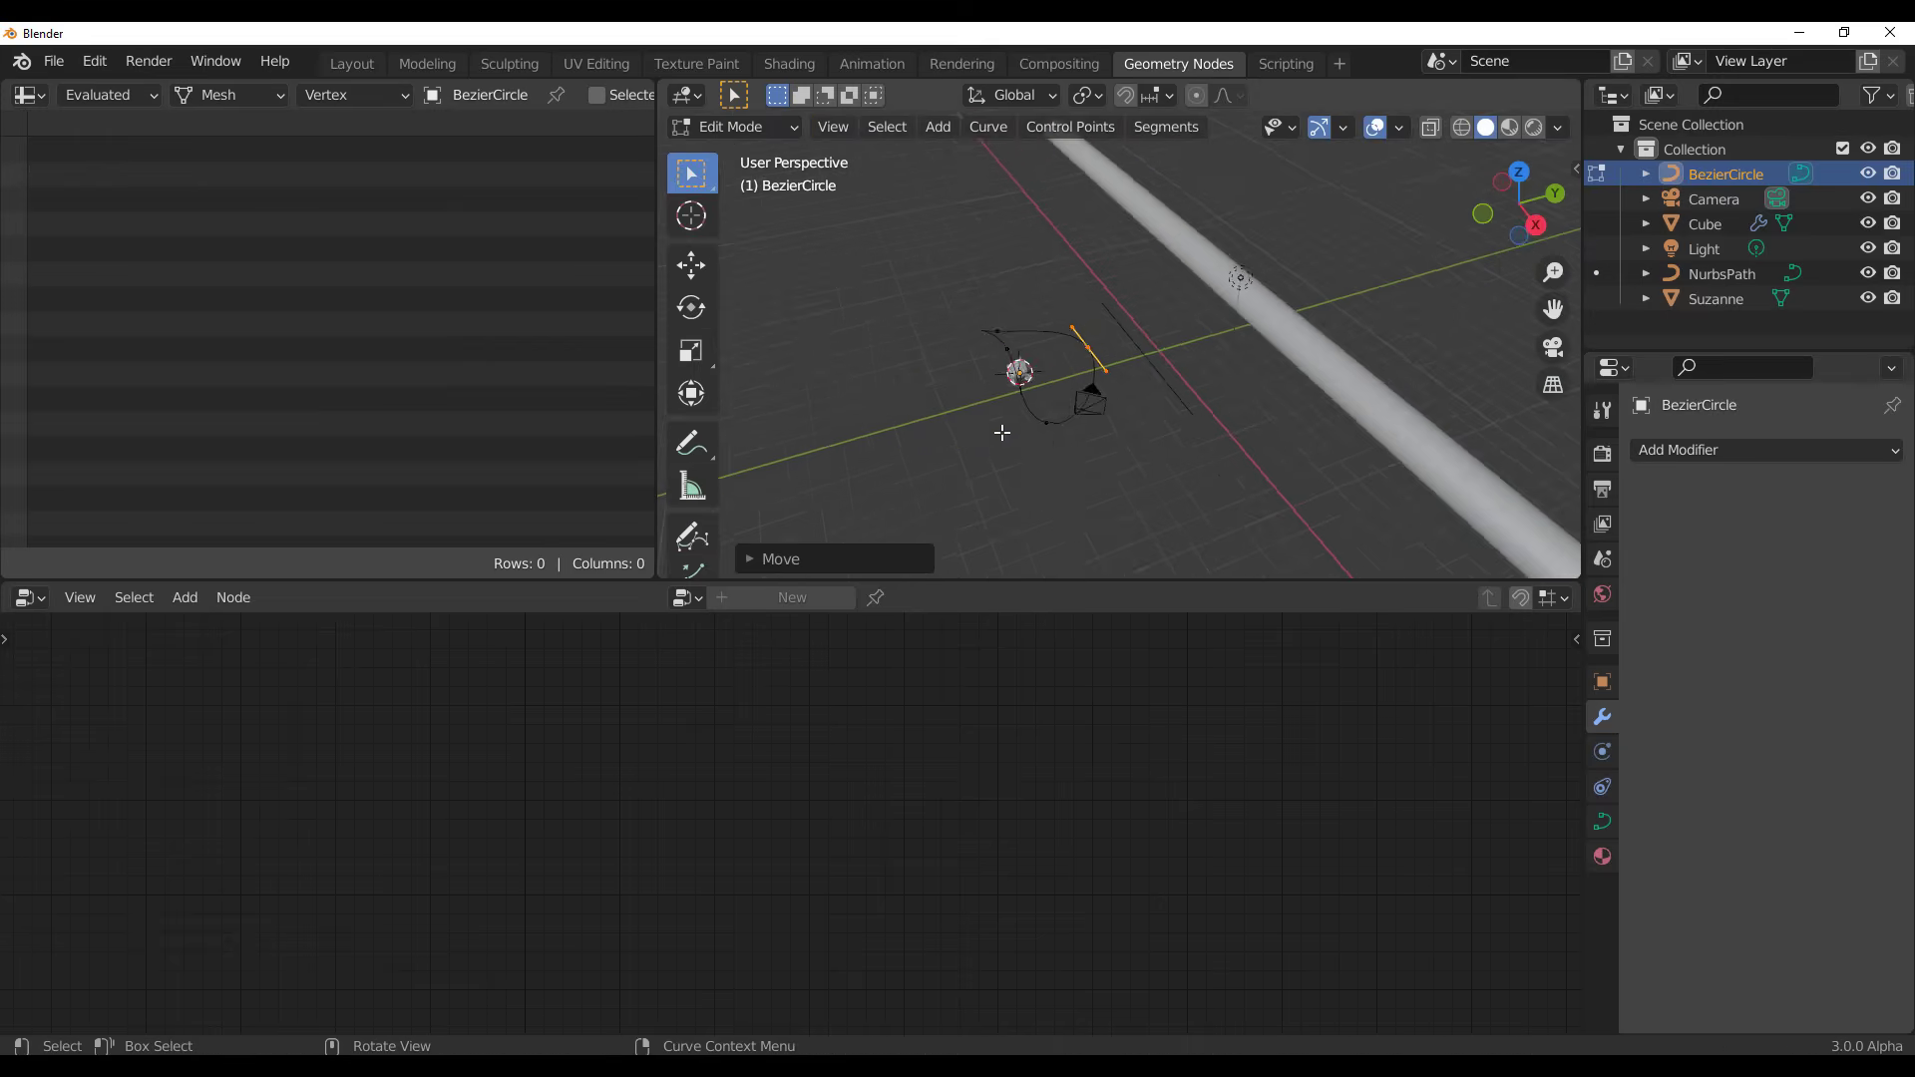
left_click(1257, 449)
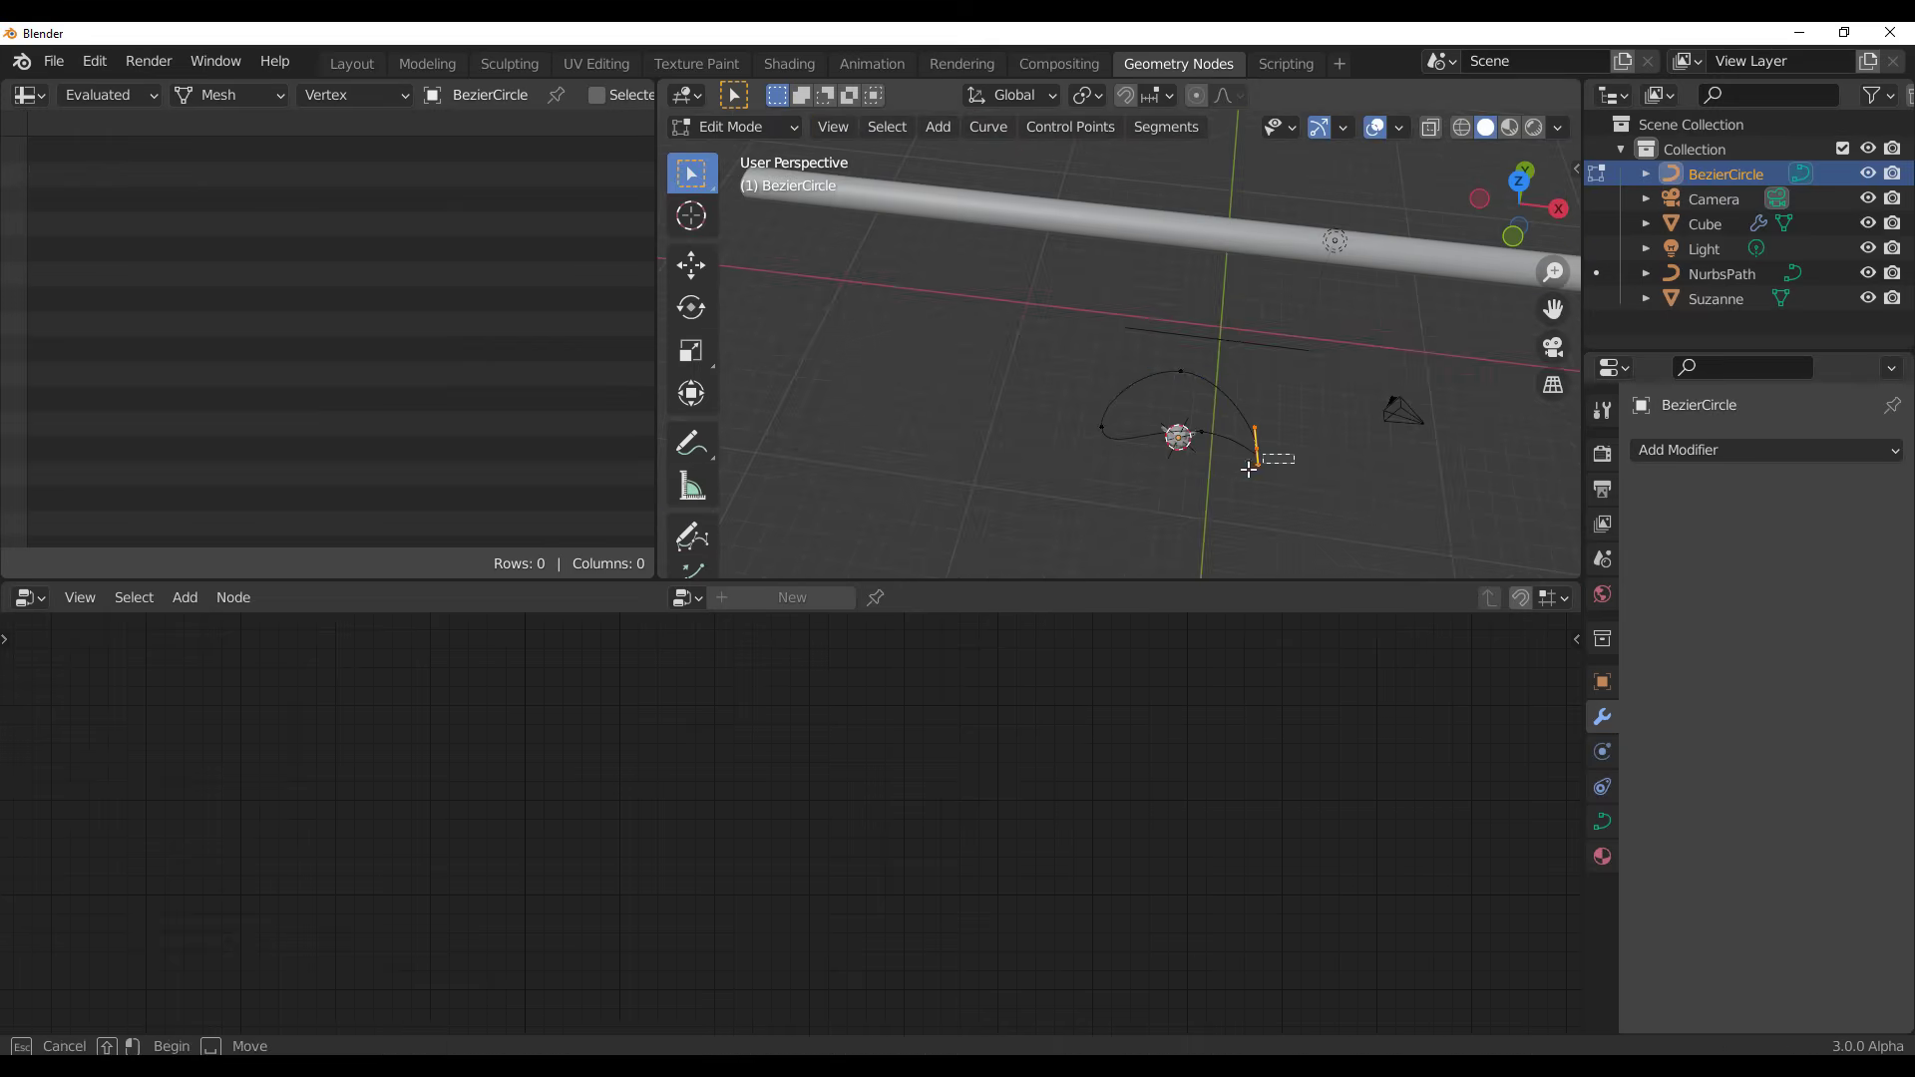
key("g")
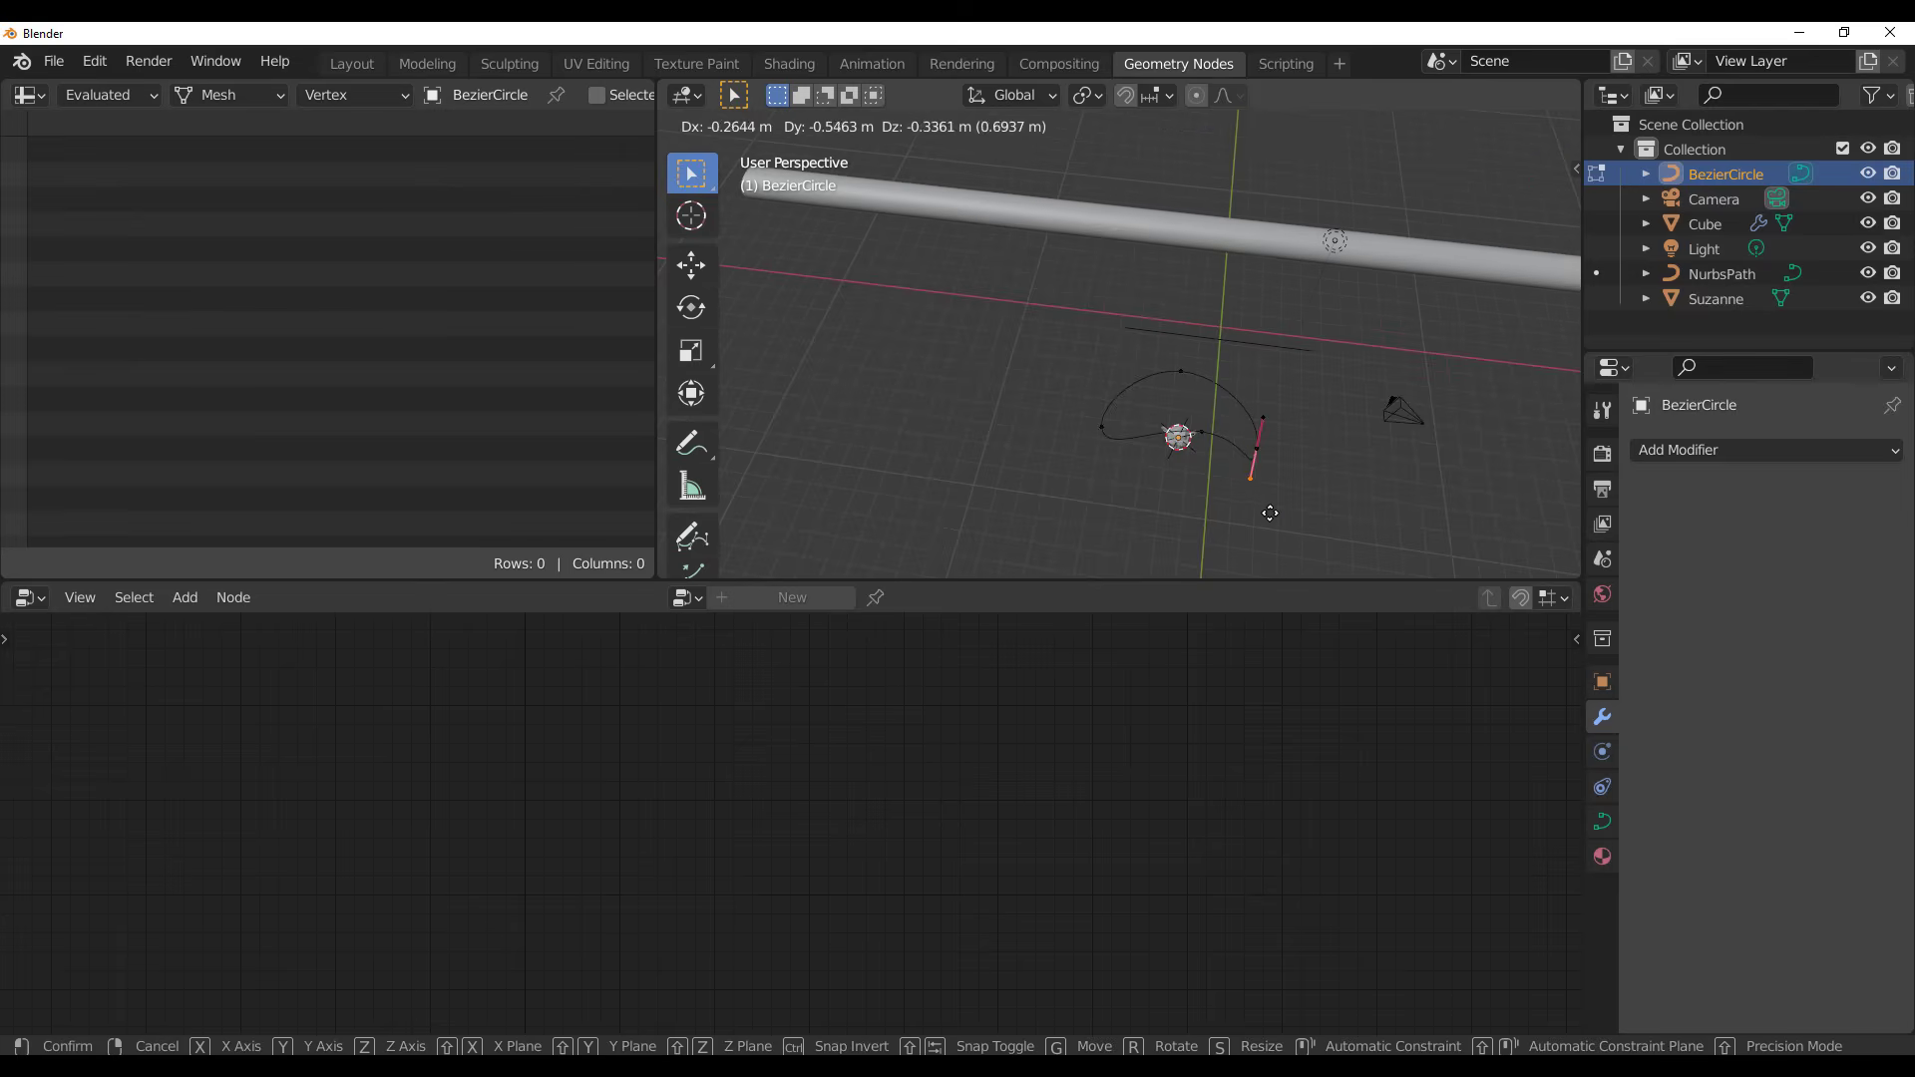
left_click(1265, 504)
left_click_drag(1339, 414, 1237, 454)
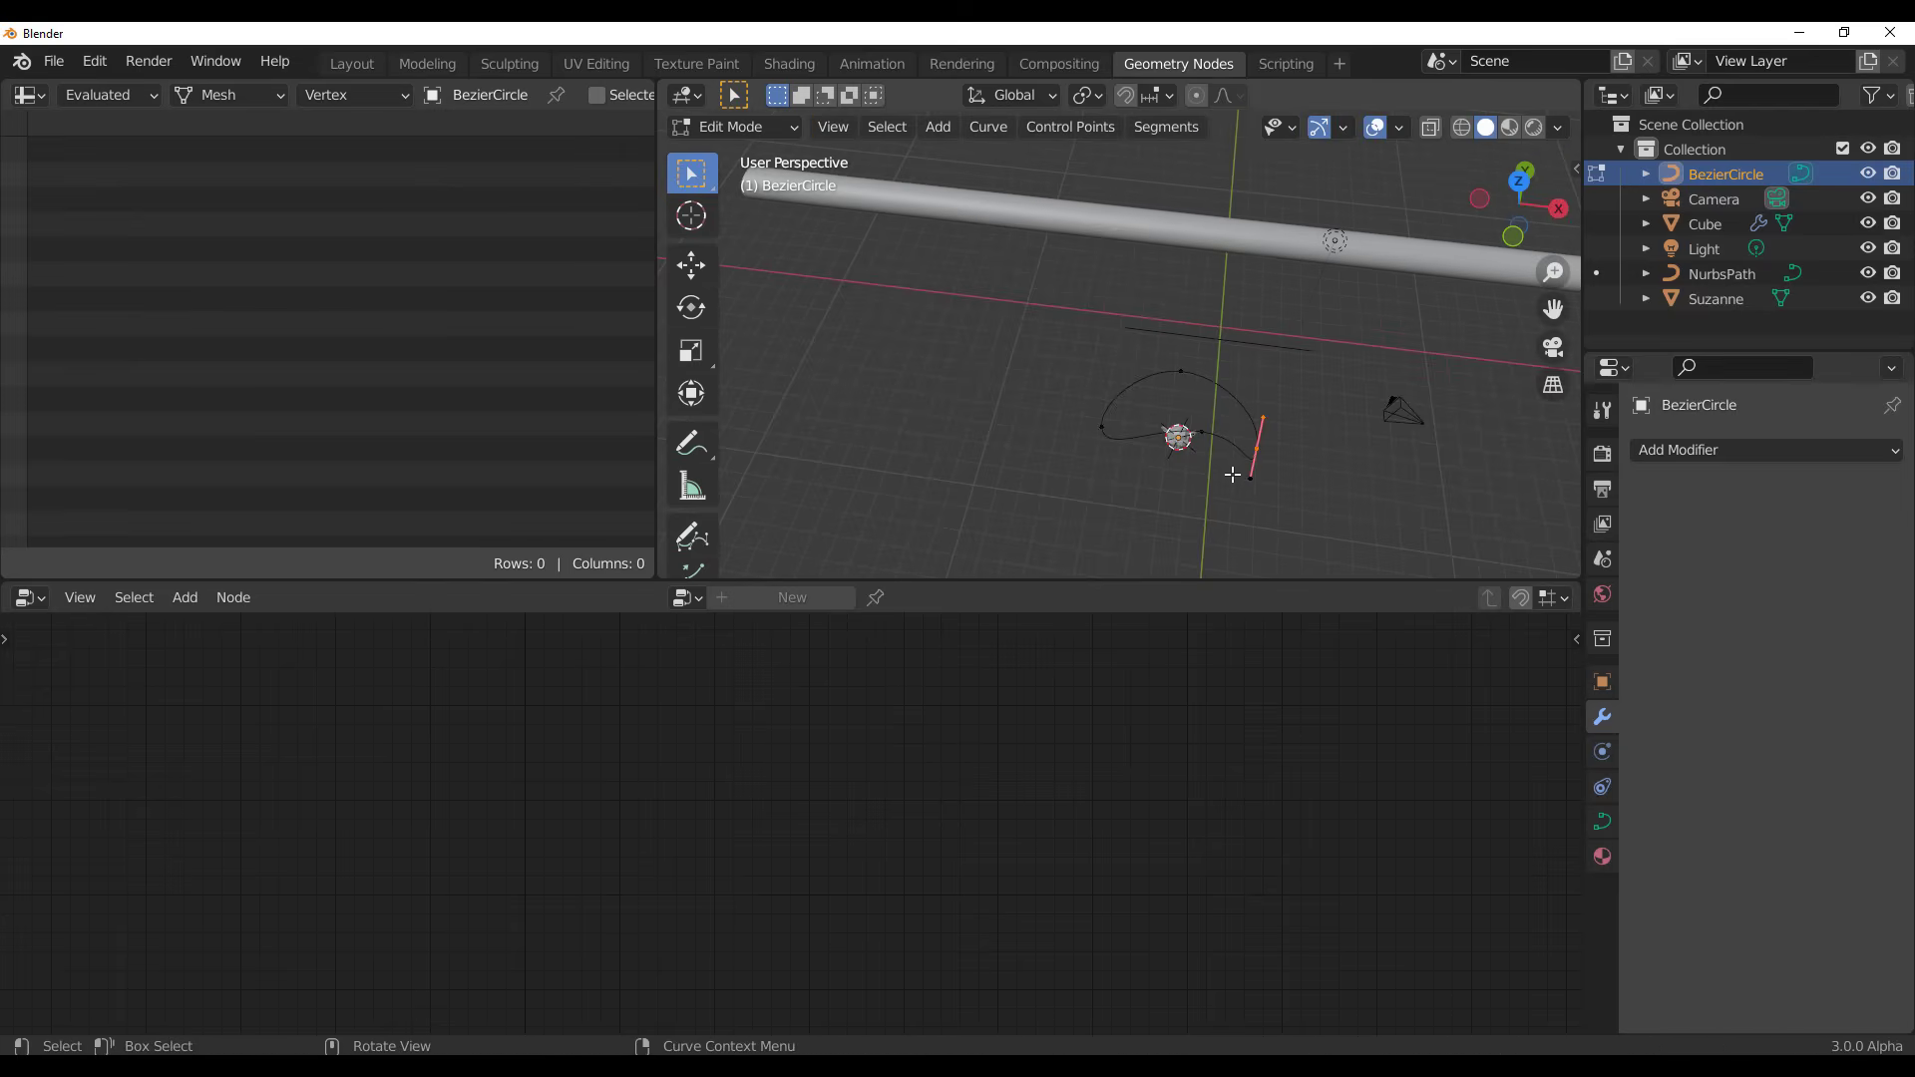
Move the BezierCircle's selected control point about 4.51 m toward the X axis, and leave Edit Mode
key("g")
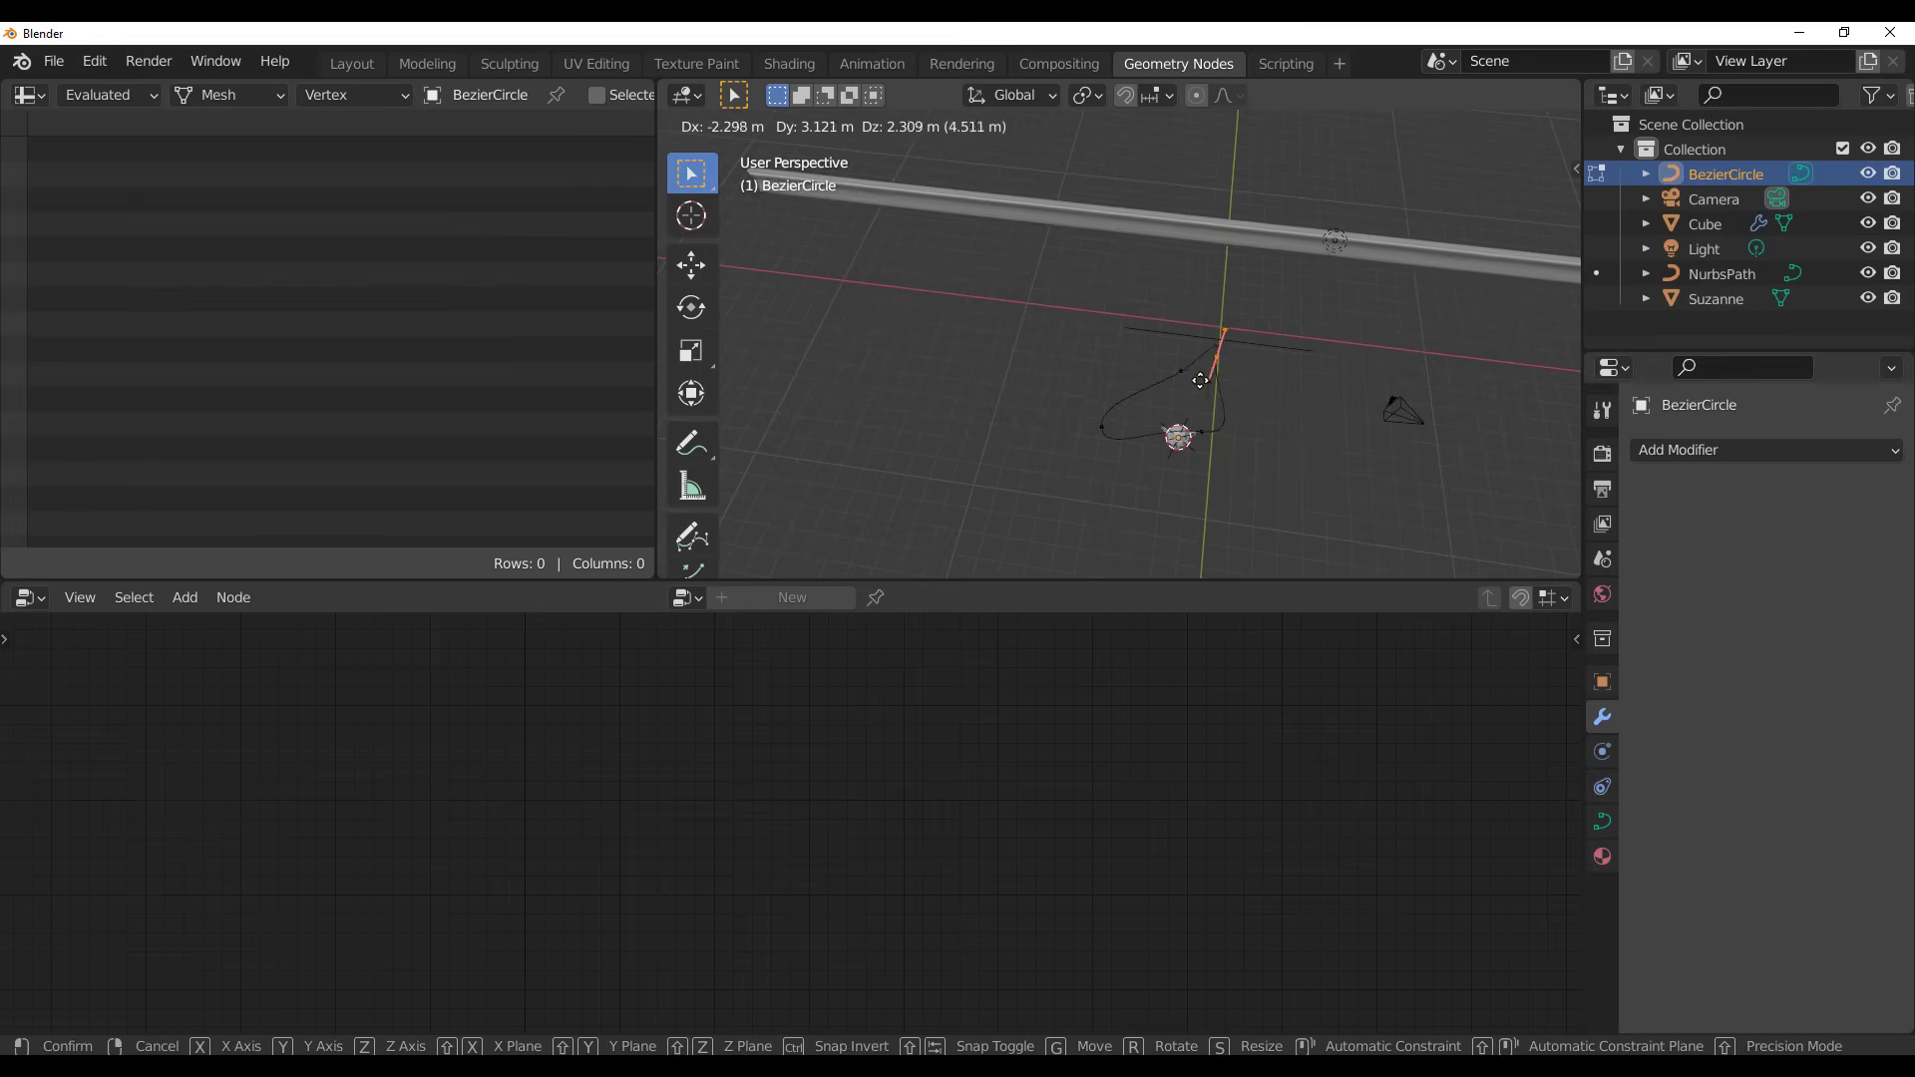
left_click(1200, 380)
mouse_move(1209, 379)
middle_mouse_down()
mouse_move(1147, 369)
mouse_move(1182, 393)
mouse_move(1172, 381)
mouse_move(1117, 432)
mouse_move(1162, 379)
mouse_move(1180, 393)
middle_mouse_up()
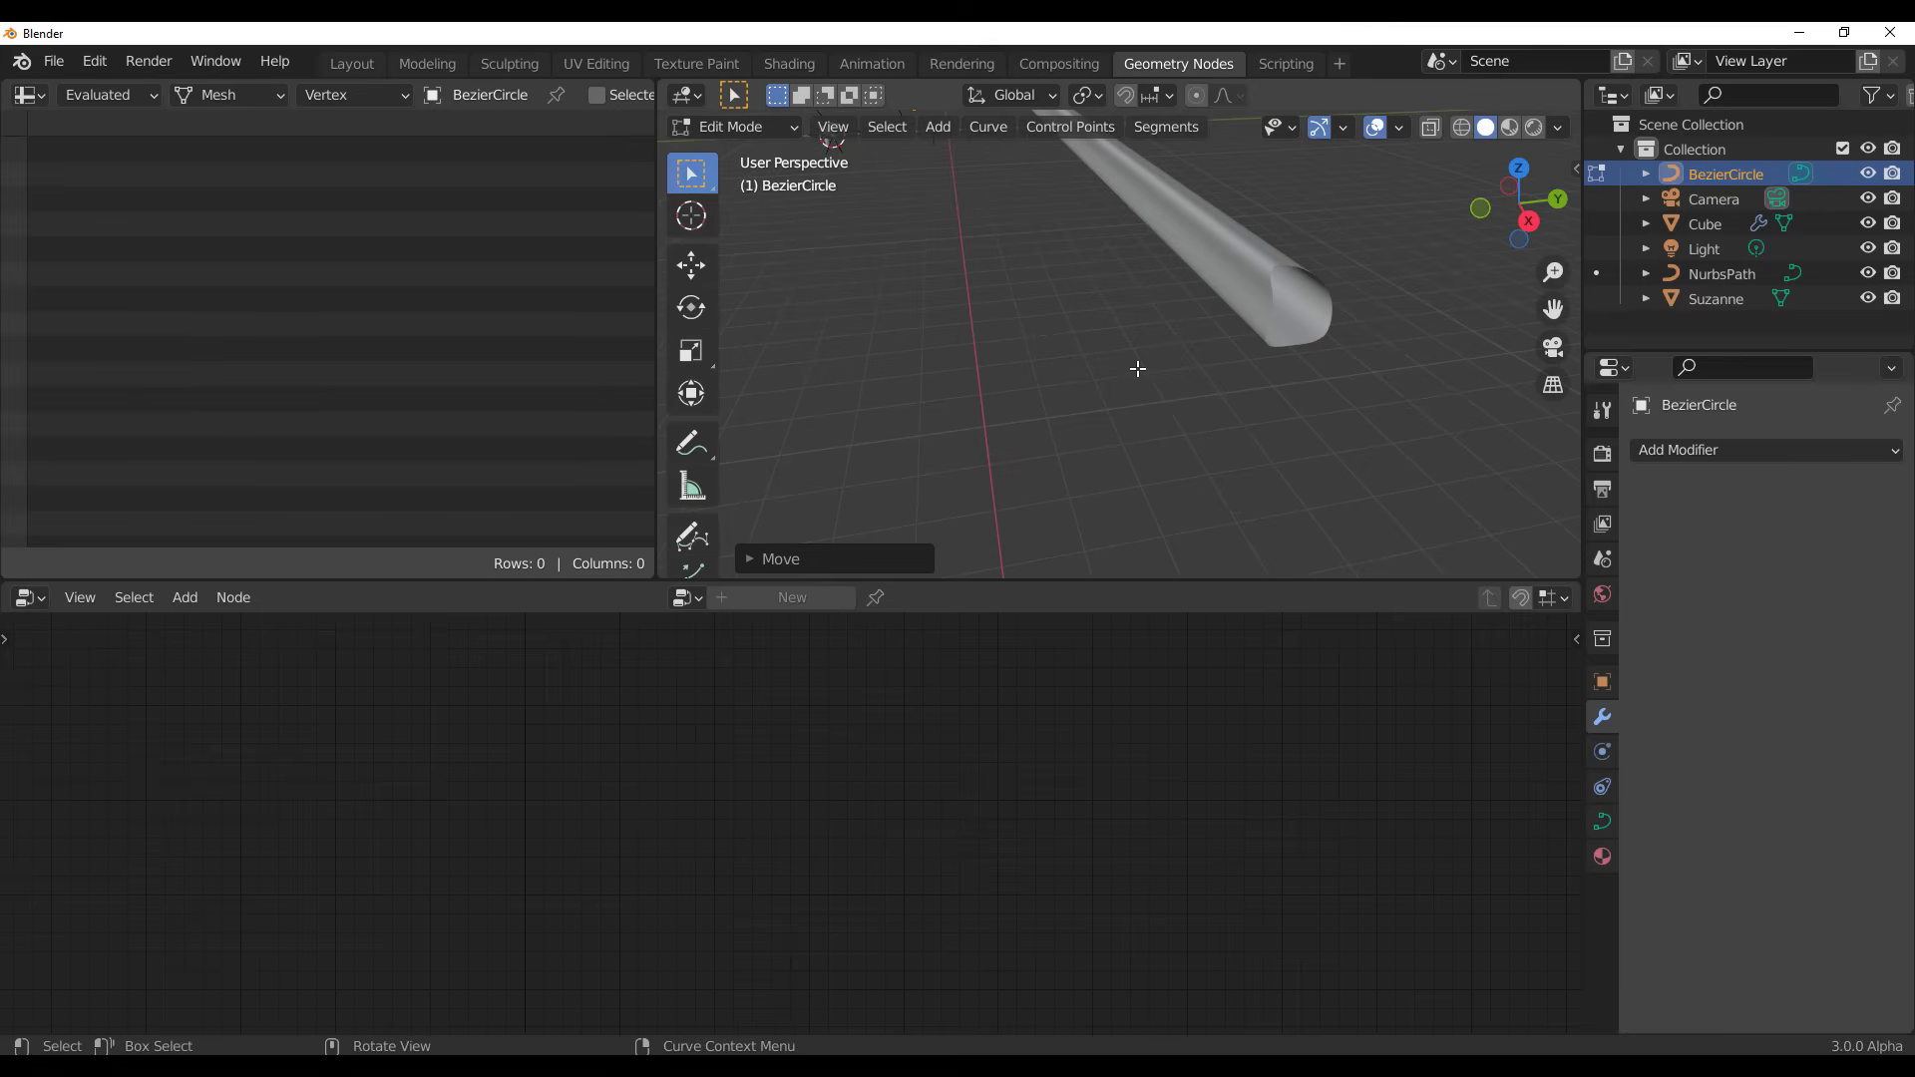
scroll(1137, 368, "down", 4)
key("Tab")
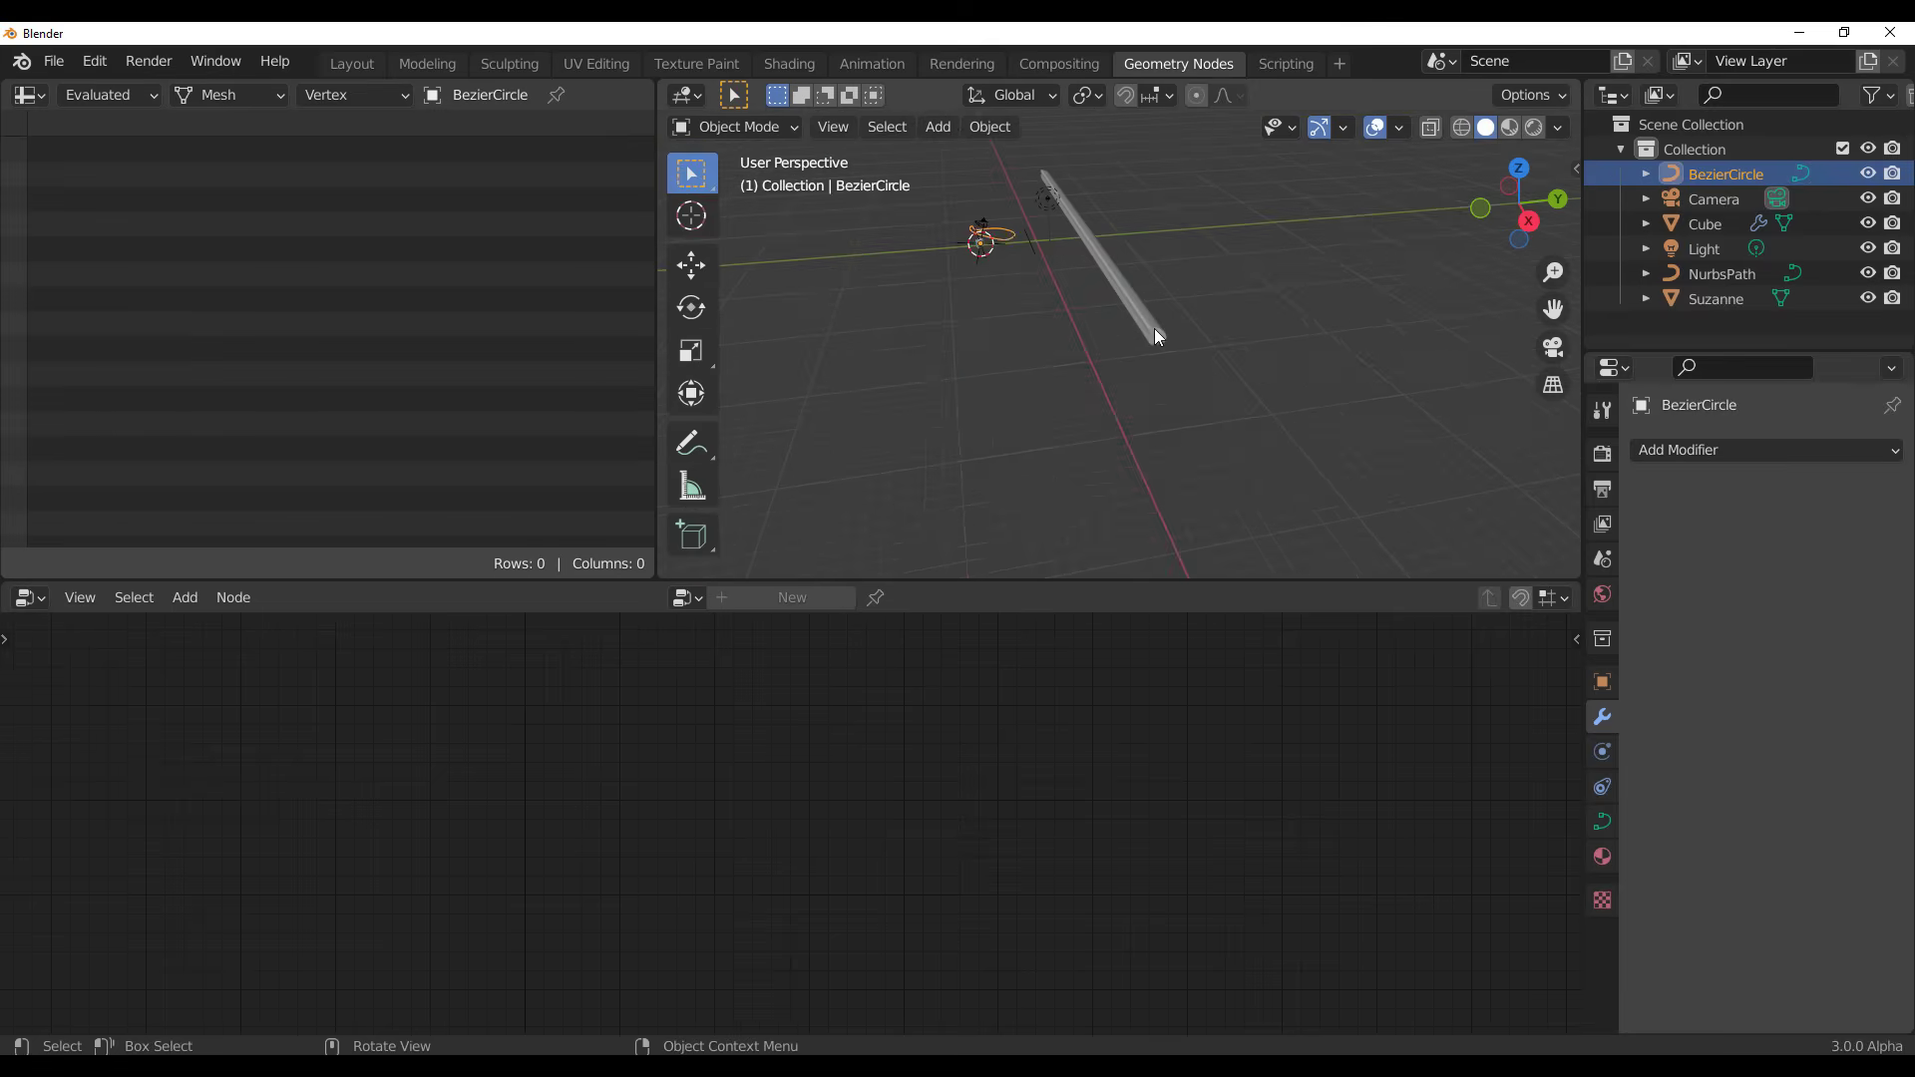
Select the swept Cube object and set its path Transform node's Scale X to 4.2
left_click(1153, 327)
scroll(878, 877, "down", 2)
middle_click_drag(474, 865, 639, 958)
scroll(795, 838, "up", 10)
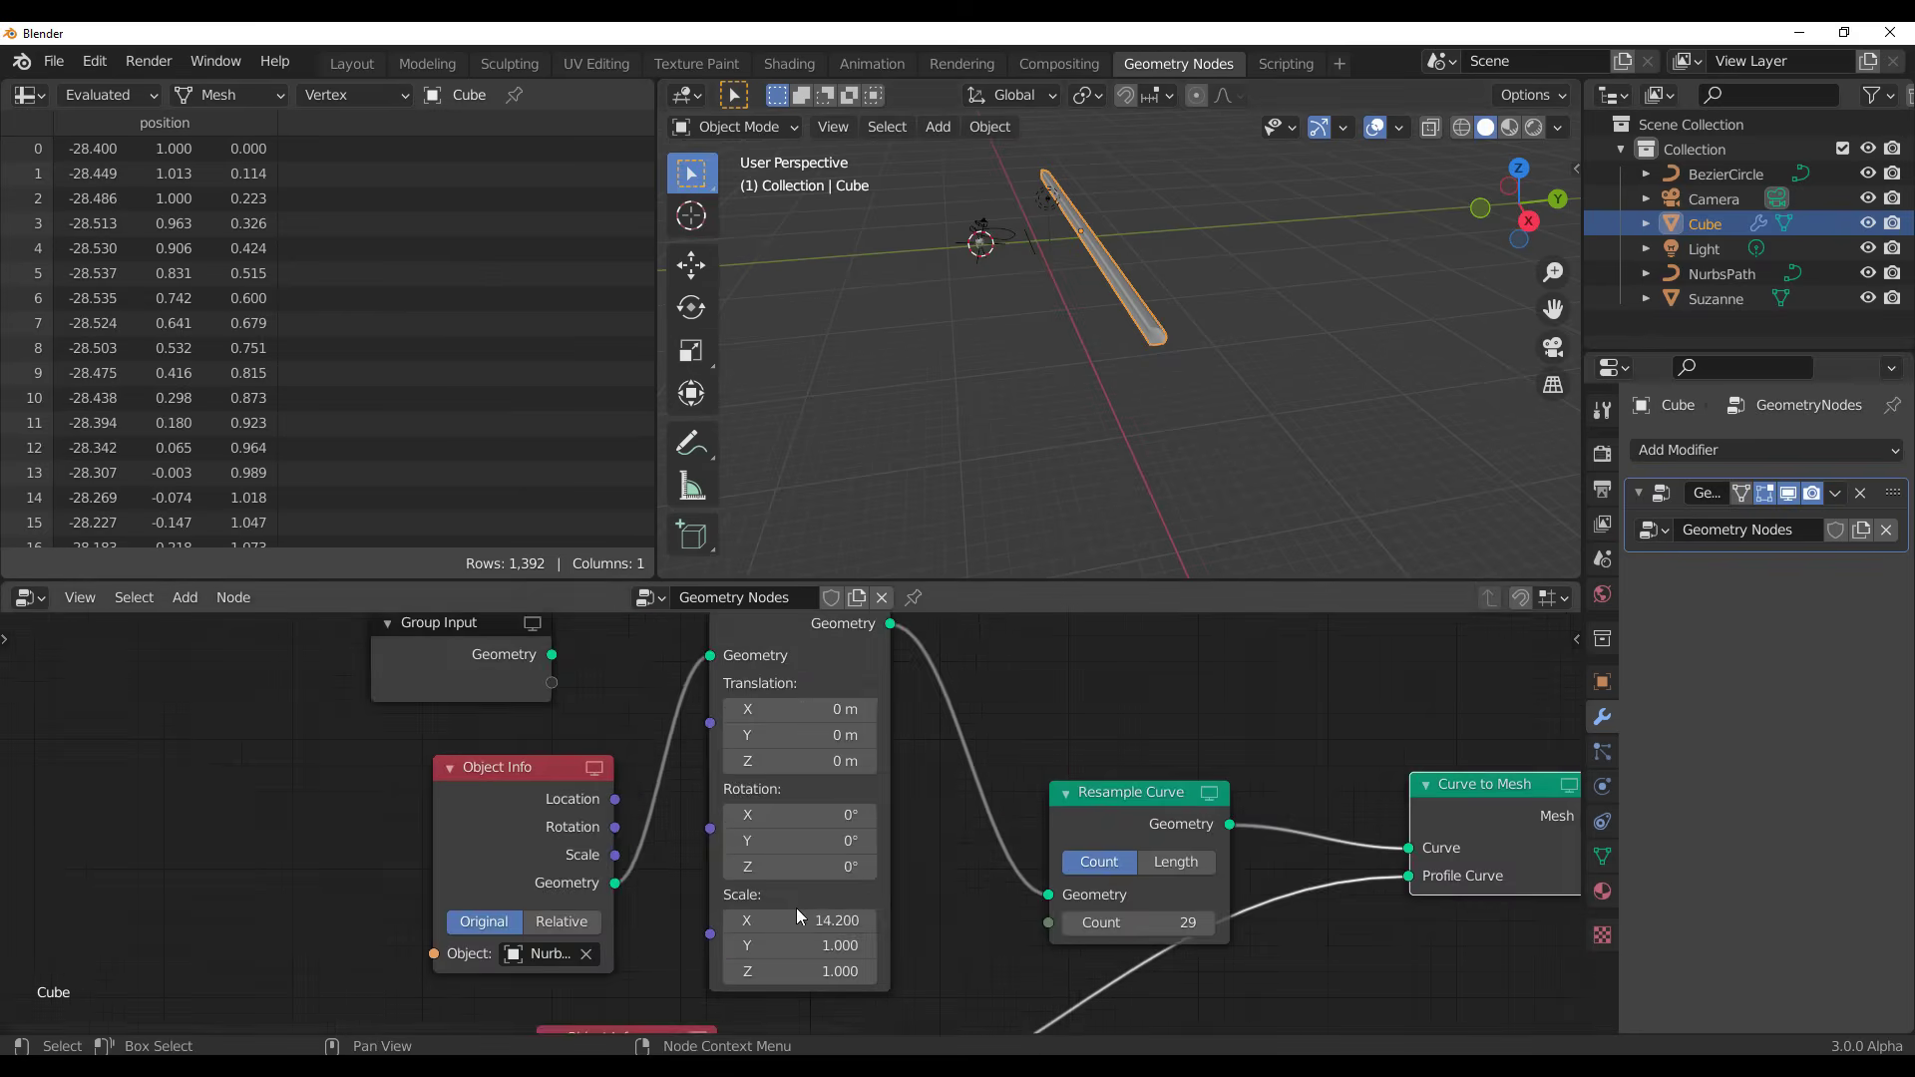
left_click_drag(816, 918, 698, 920)
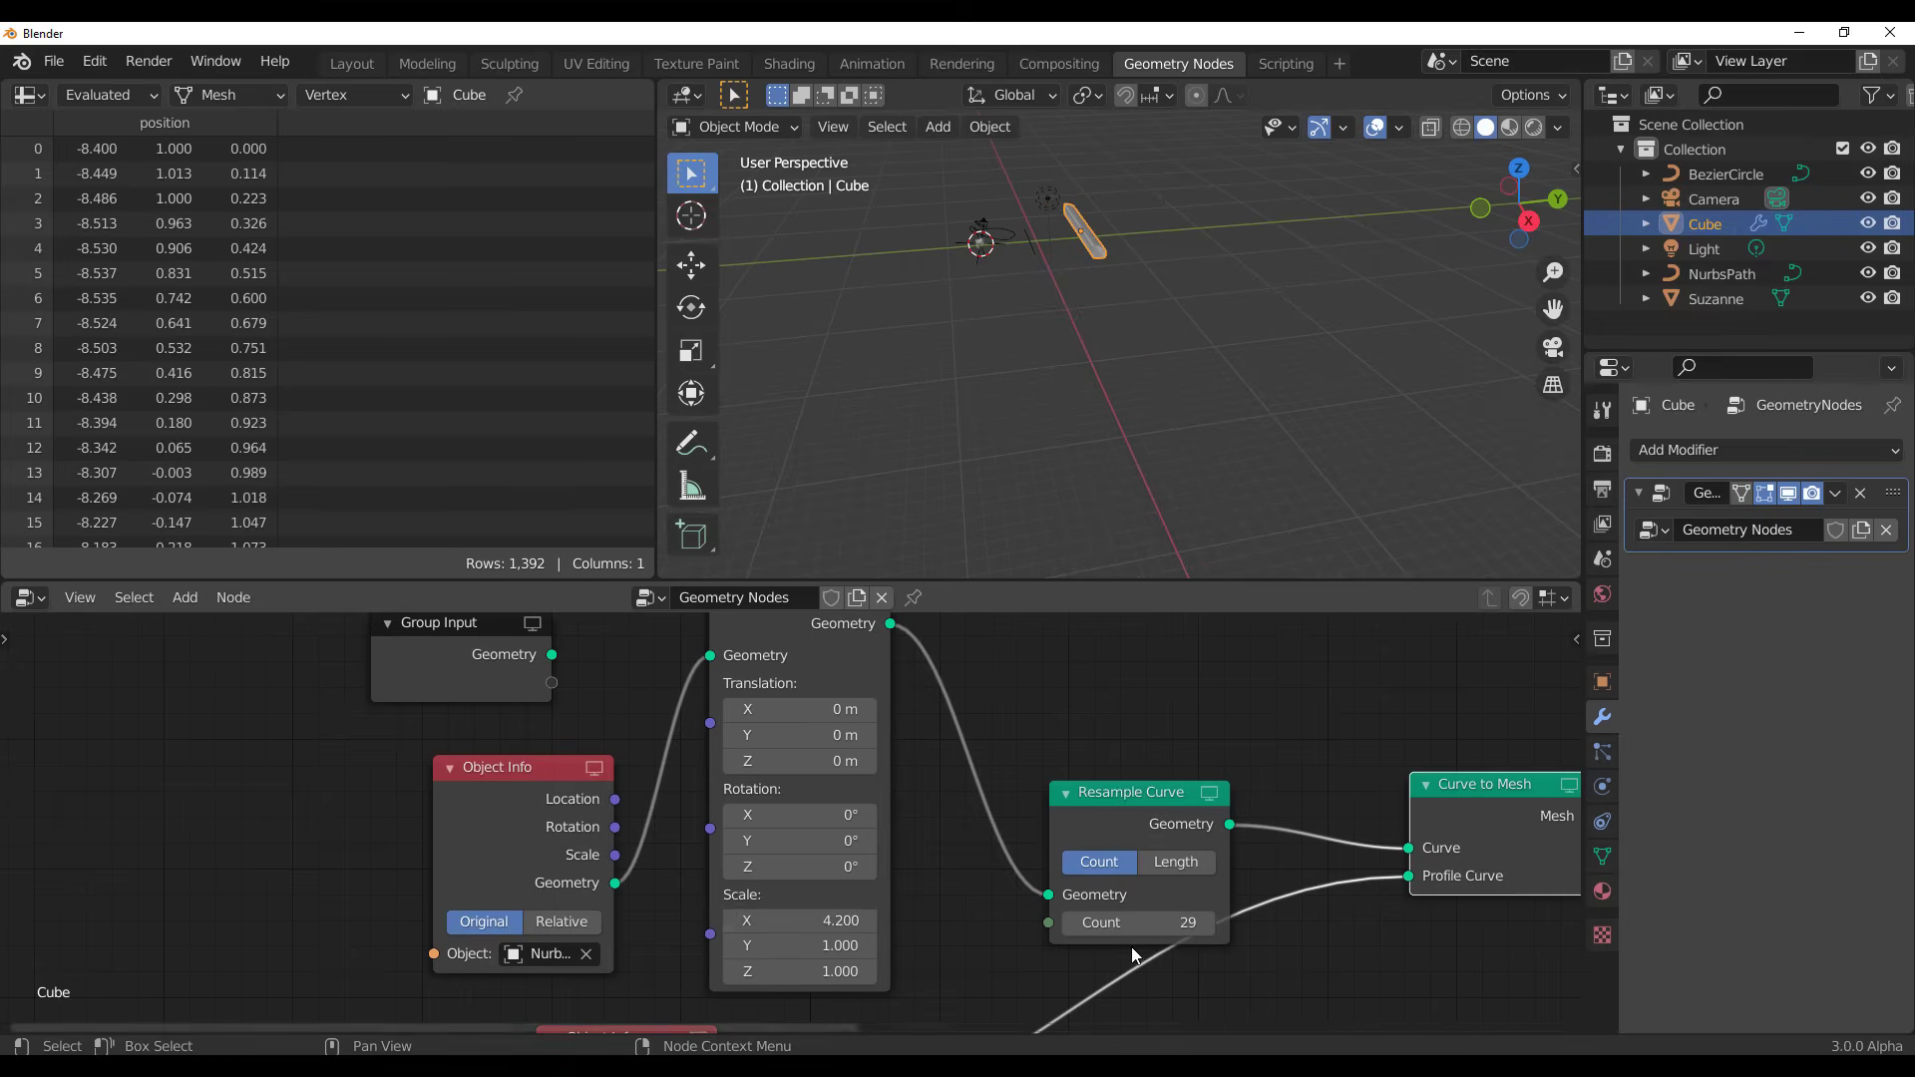
Insert the unused Point Instance node between Curve to Mesh and Group Output
scroll(877, 853, "down", 4)
middle_click_drag(1012, 867, 825, 889)
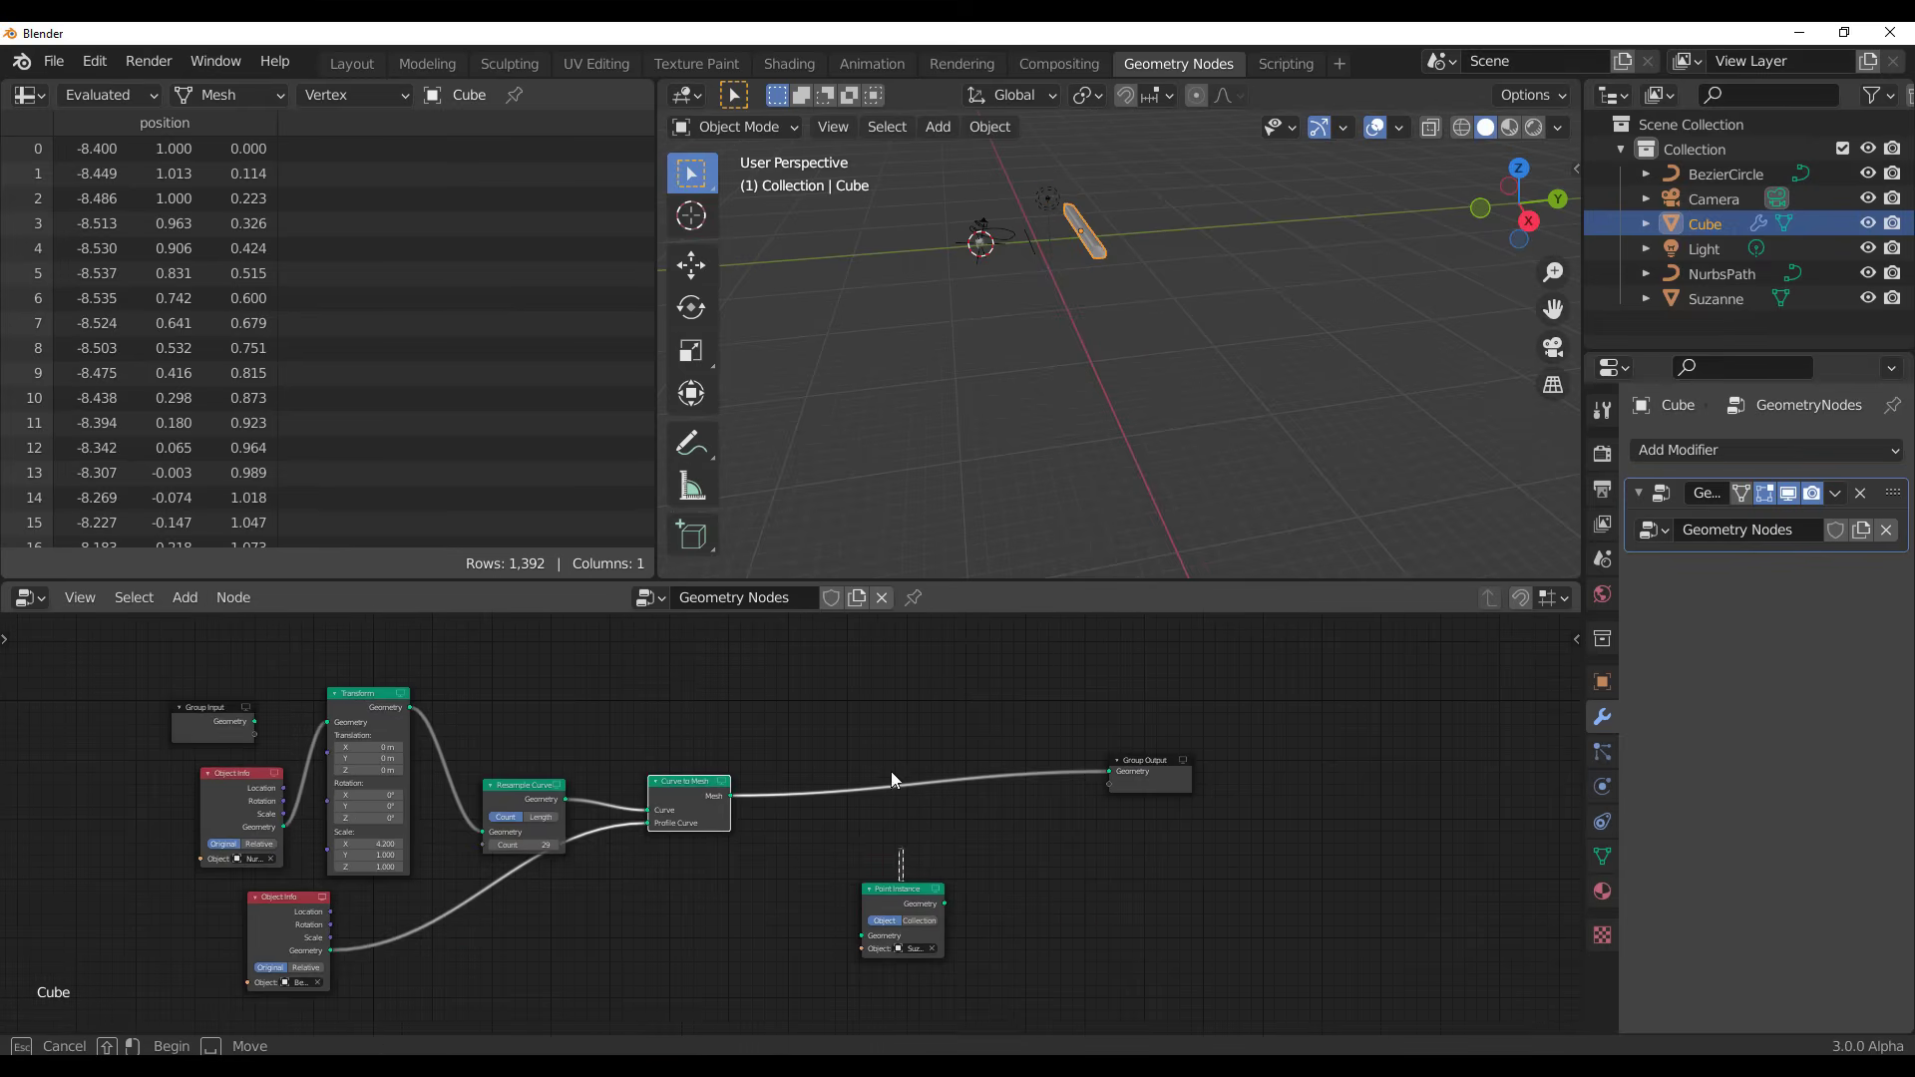
left_click_drag(895, 894, 915, 745)
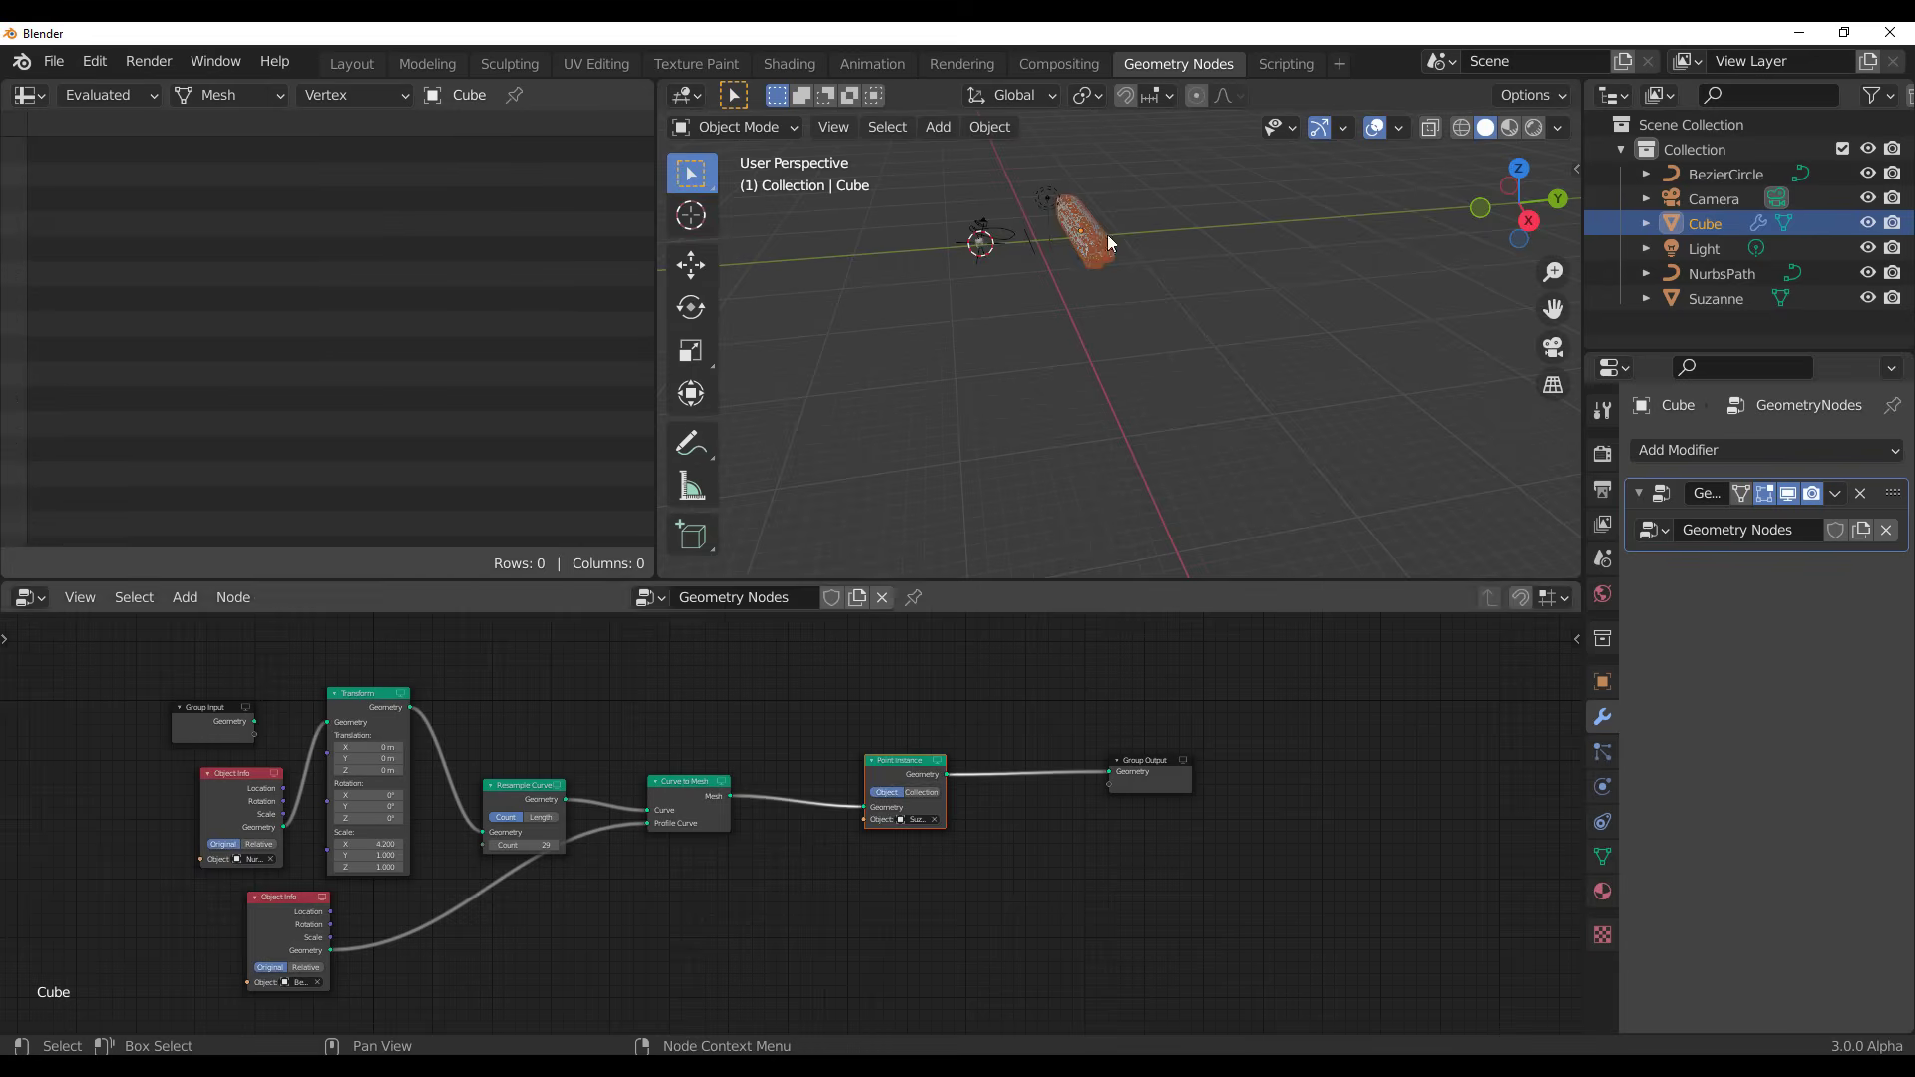
Set the path Transform node's Scale X to 24.2 to spread out the Suzanne instances
middle_click_drag(1074, 307, 1279, 401, "shift")
scroll(1140, 494, "up", 5)
scroll(1135, 433, "up", 5)
scroll(1278, 401, "down", 2)
left_click_drag(370, 844, 482, 844)
middle_click_drag(1065, 319, 1033, 383)
scroll(919, 399, "up", 4)
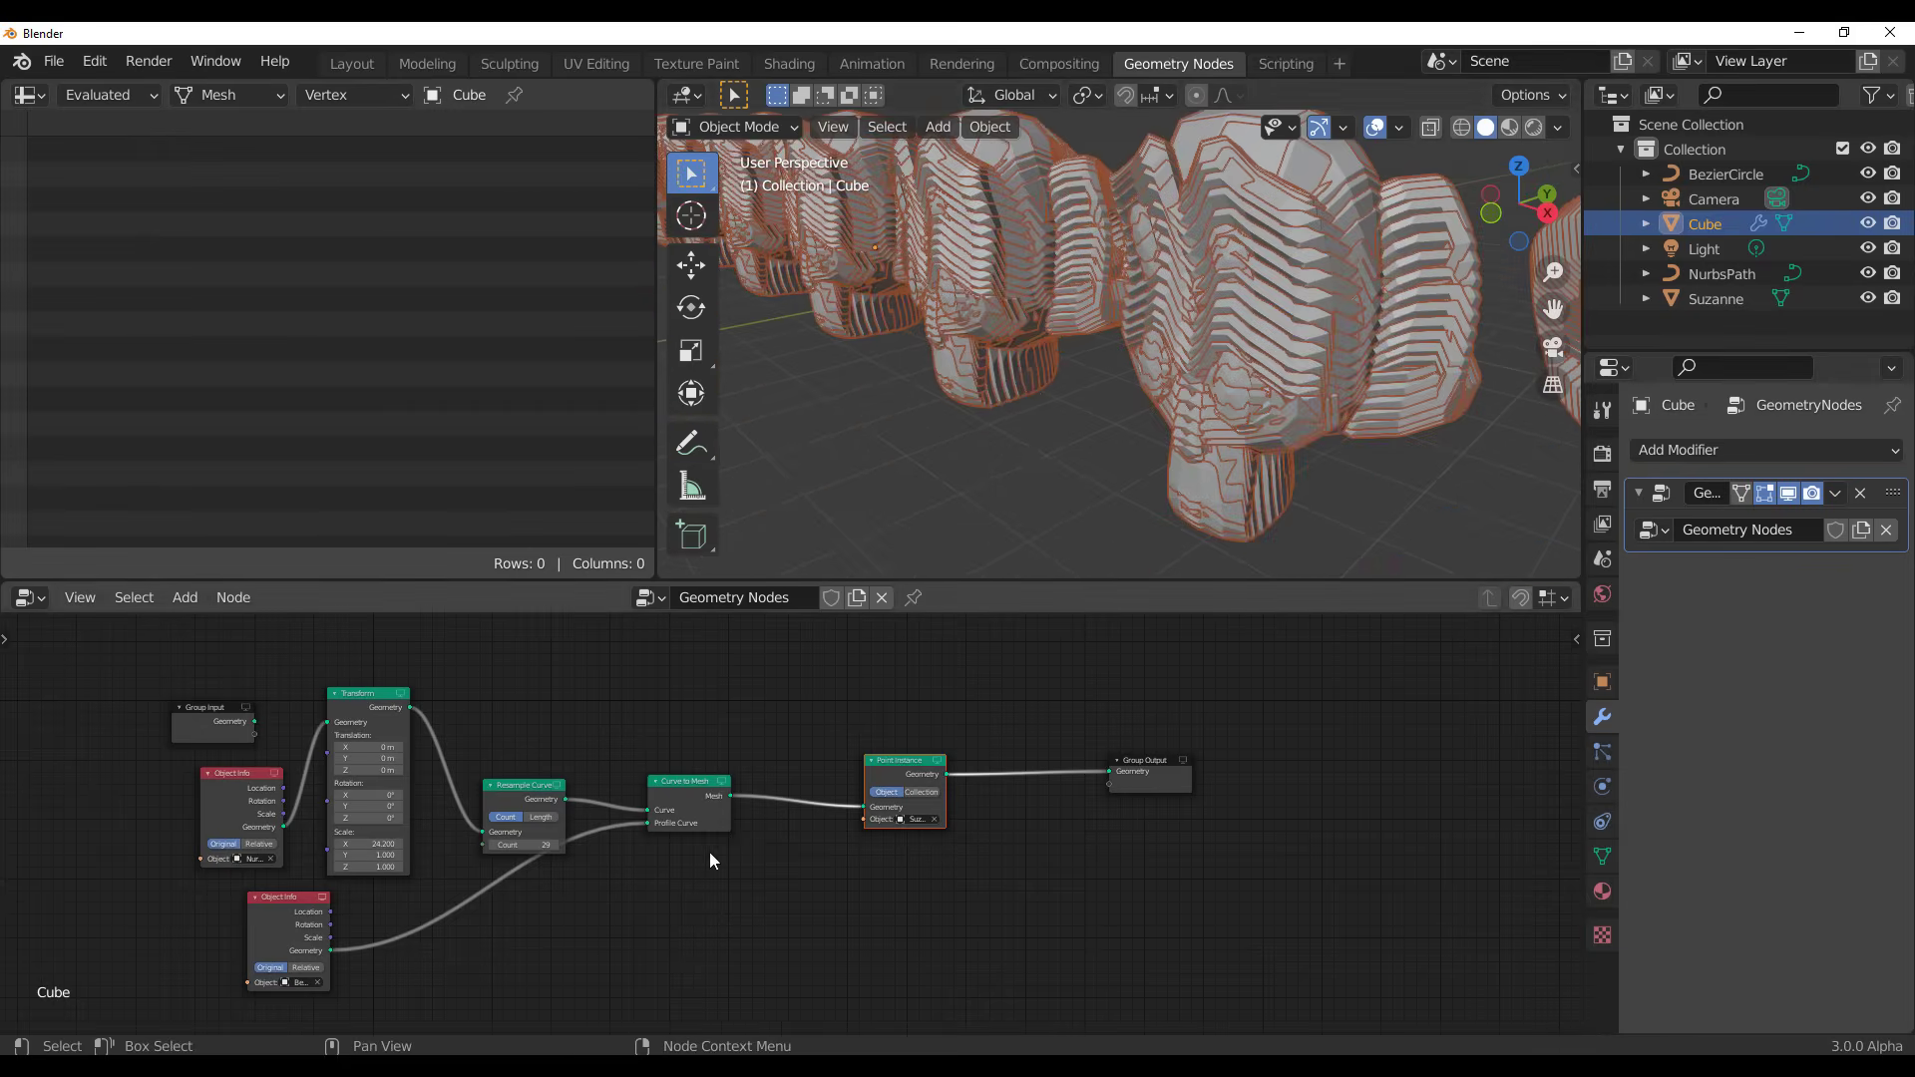
Duplicate the Resample Curve node and insert the copy between the BezierCircle Object Info and the Profile Curve input
middle_click_drag(588, 952, 824, 884)
scroll(824, 885, "up", 2)
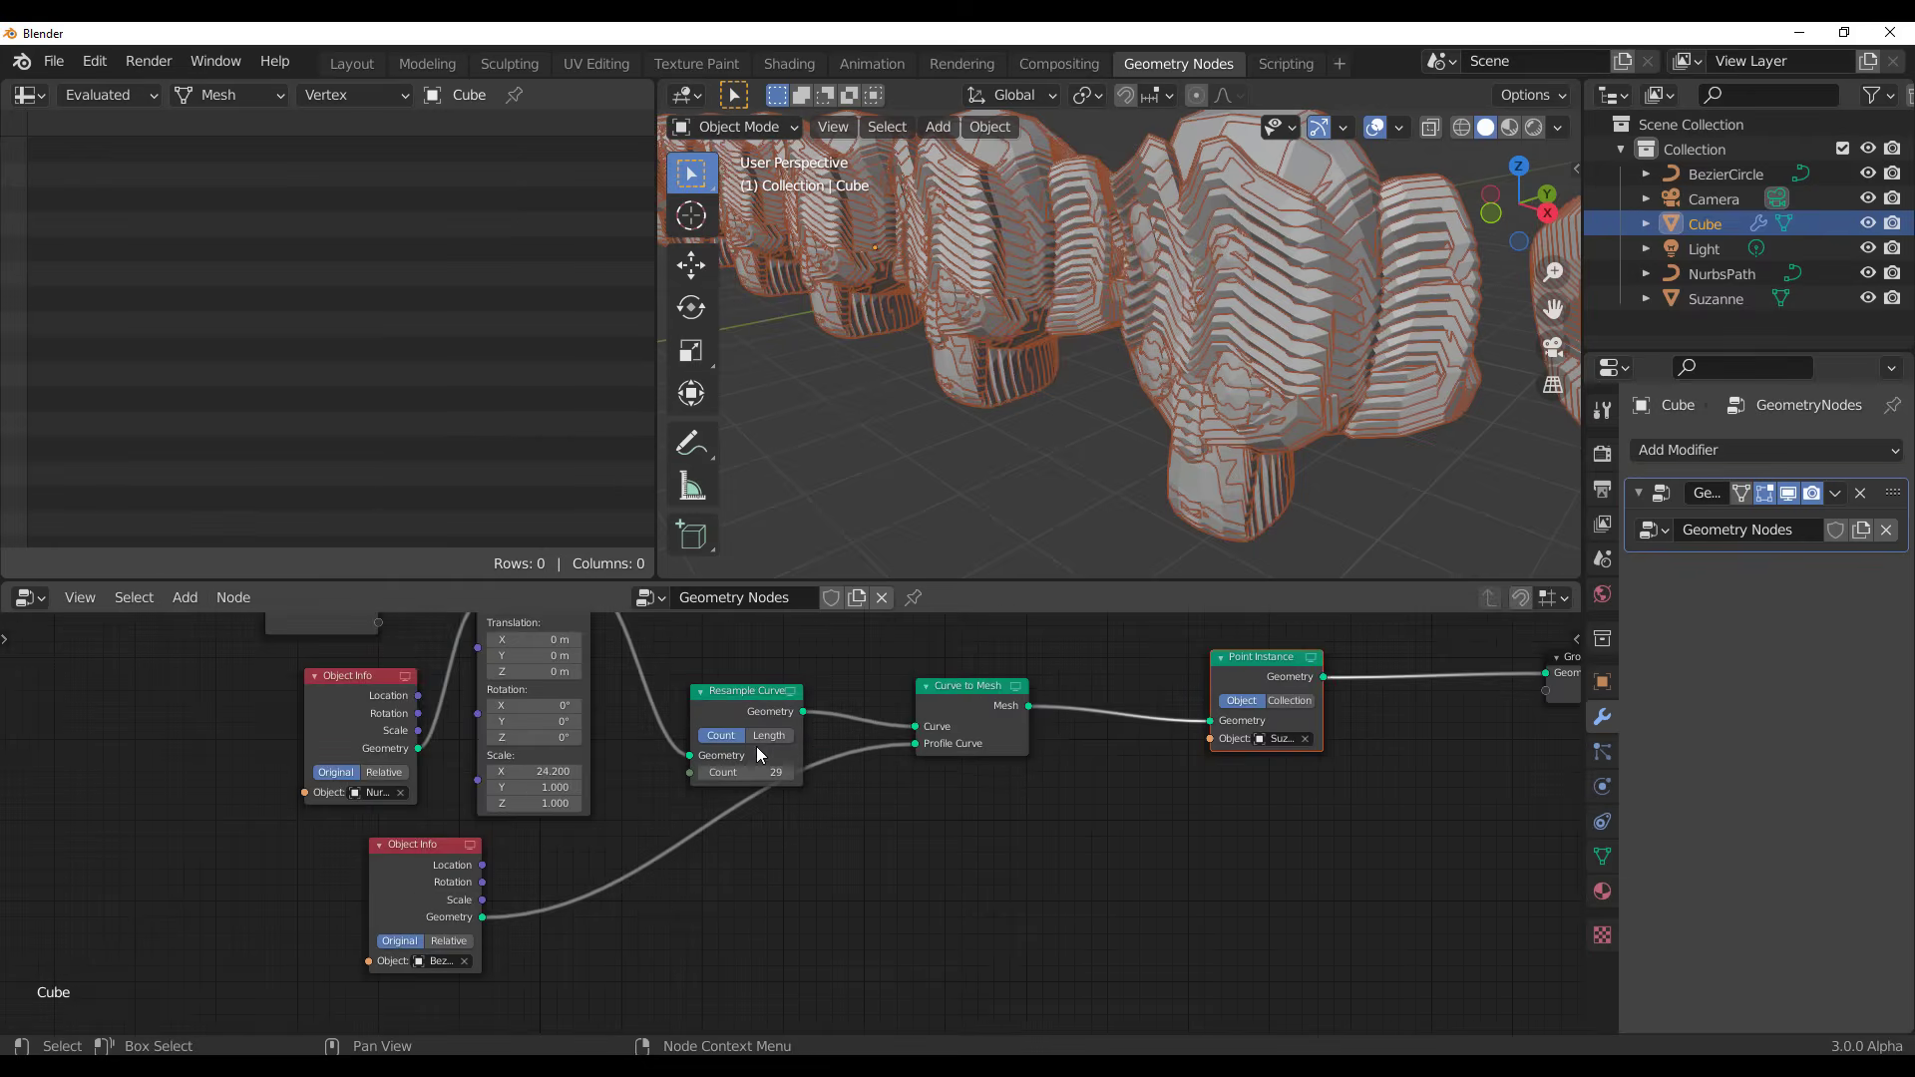
left_click(748, 699)
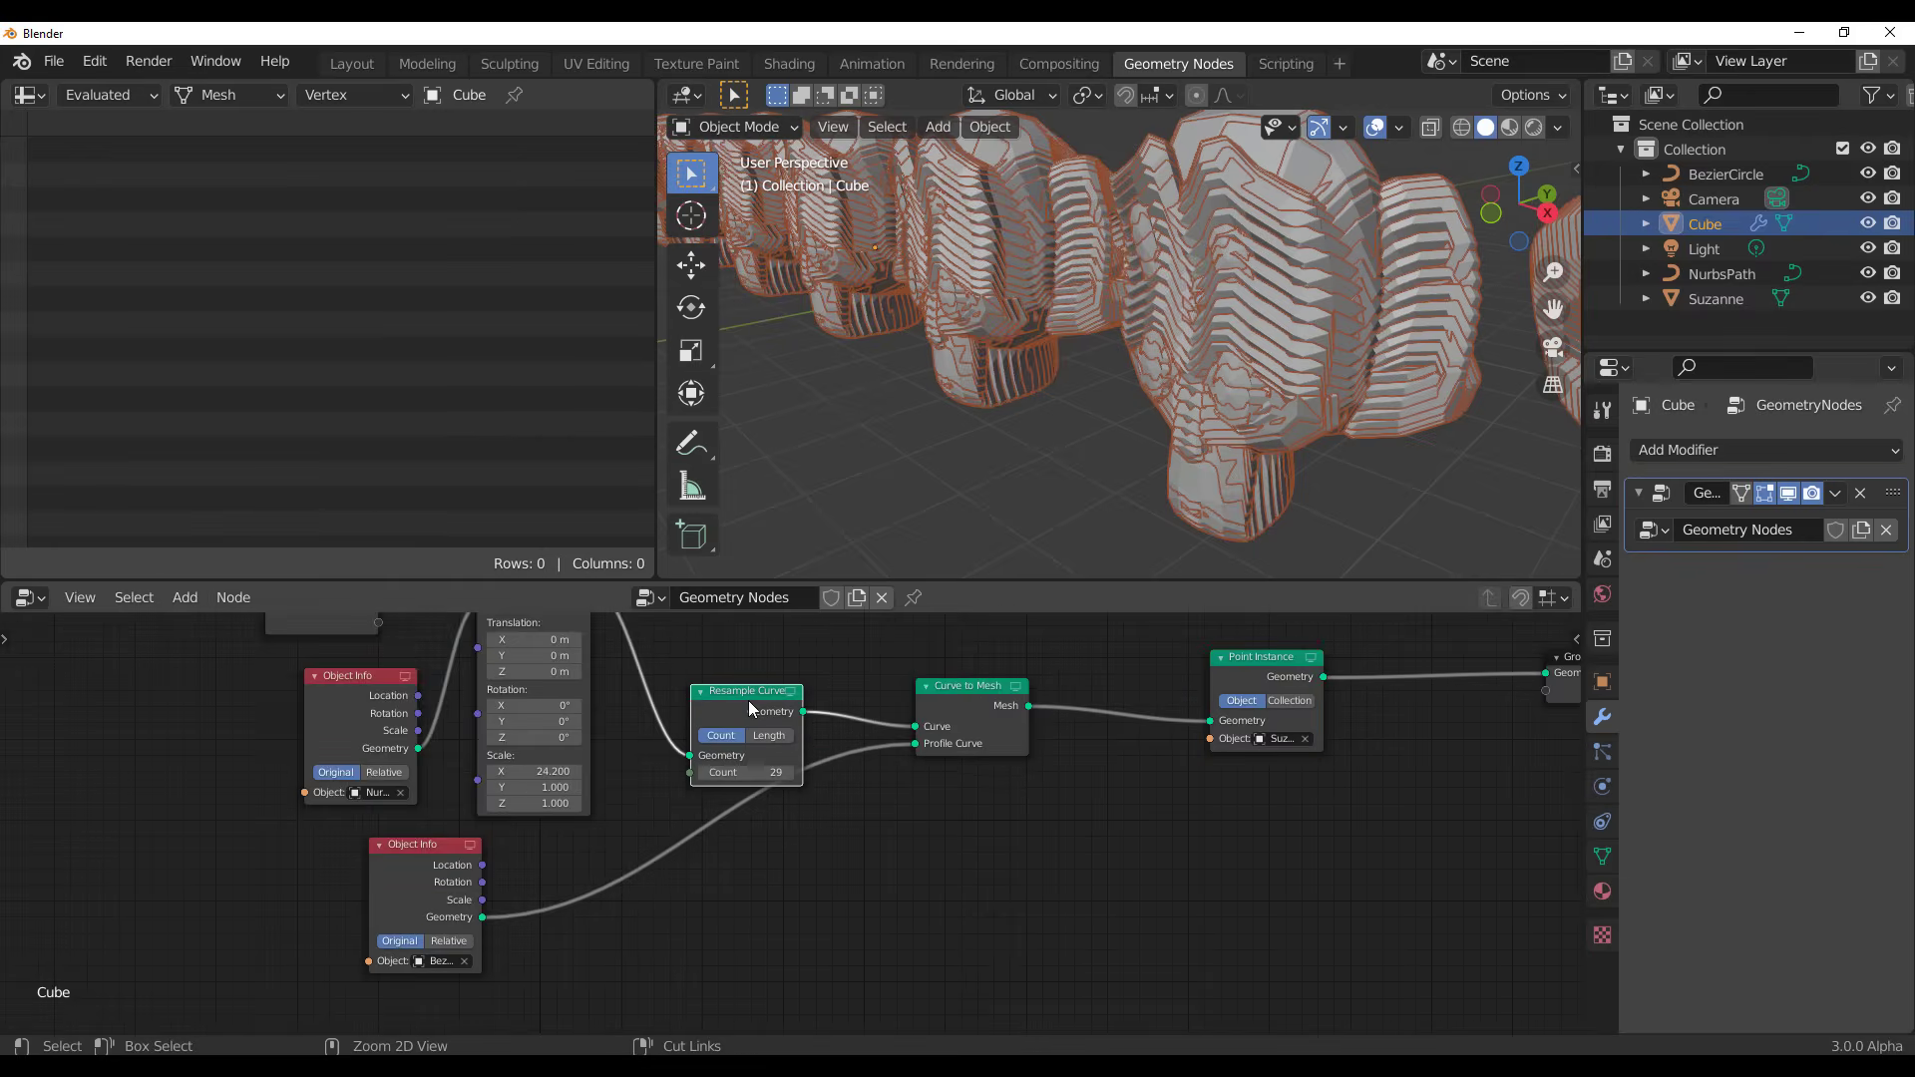
key("ctrl+v")
left_click_drag(761, 677, 1104, 932)
left_click(823, 978)
left_click_drag(745, 695, 758, 571)
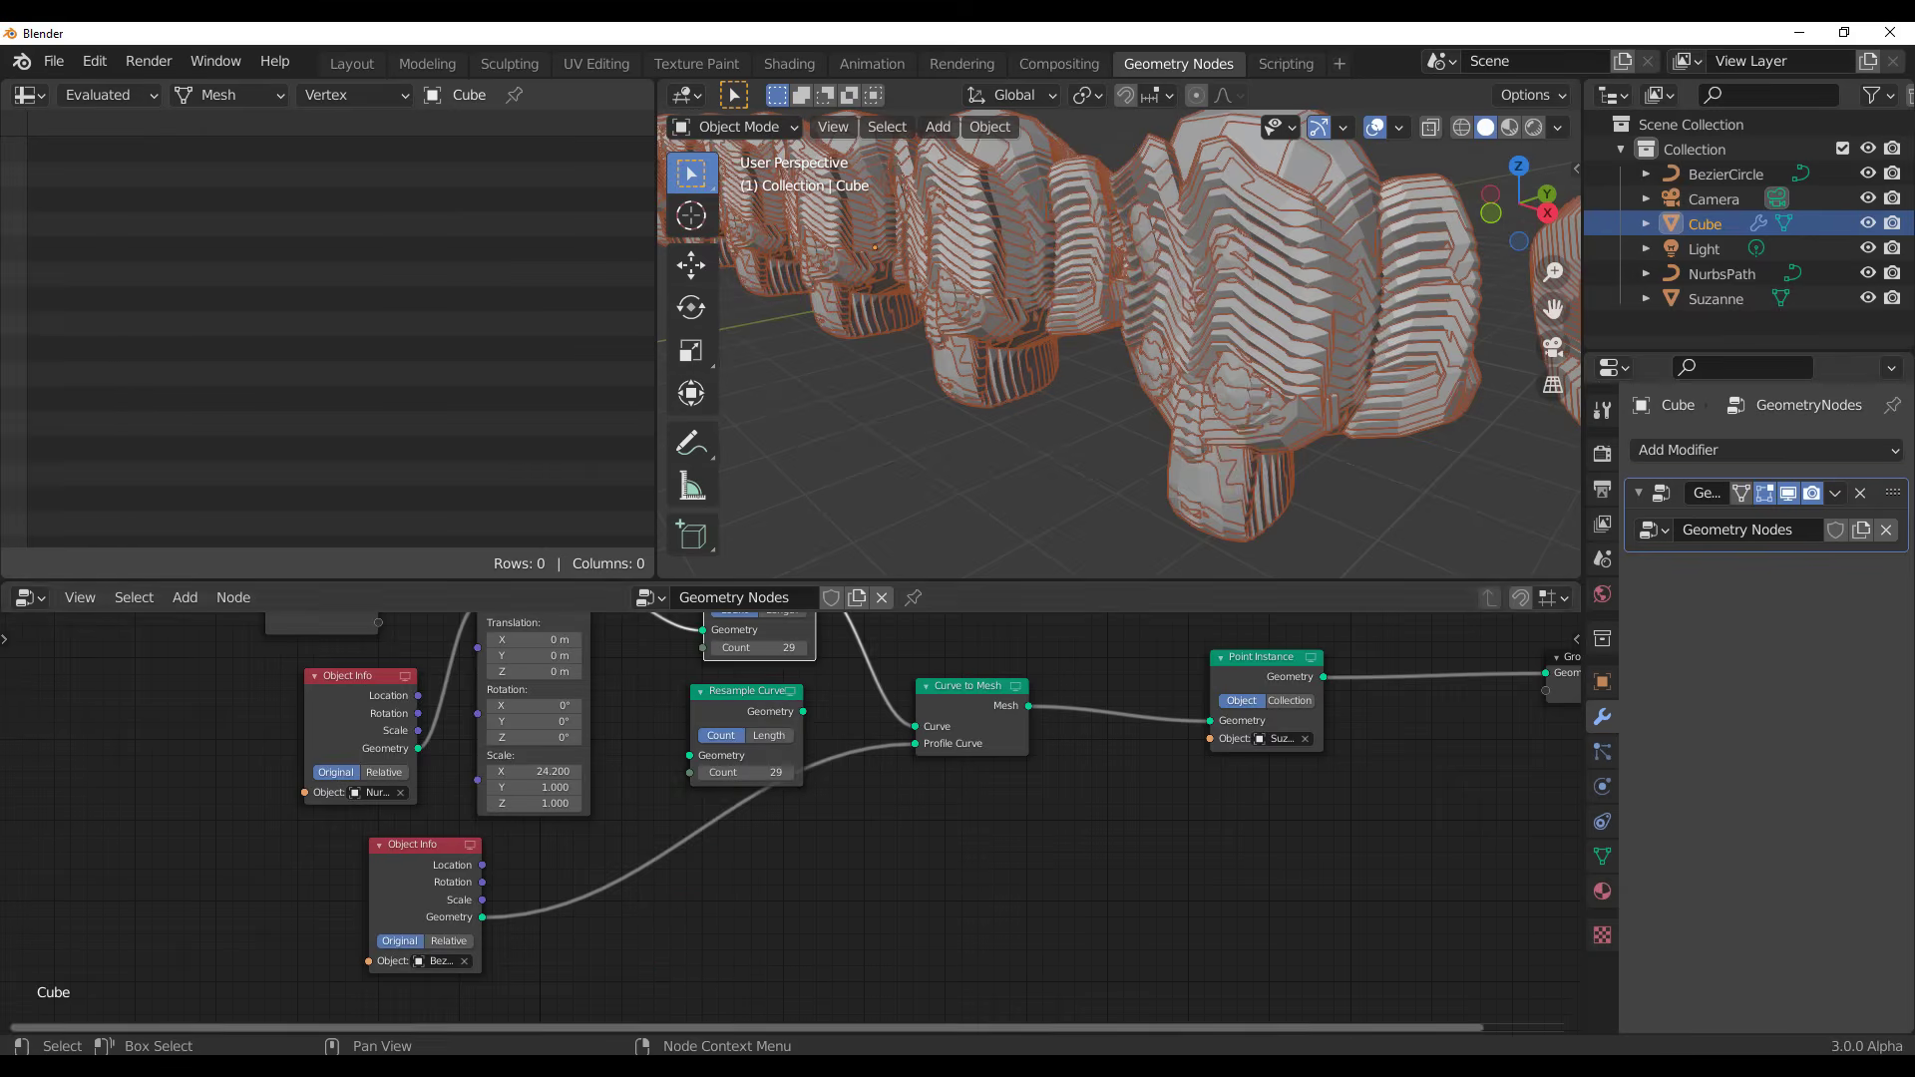
left_click_drag(770, 693, 689, 848)
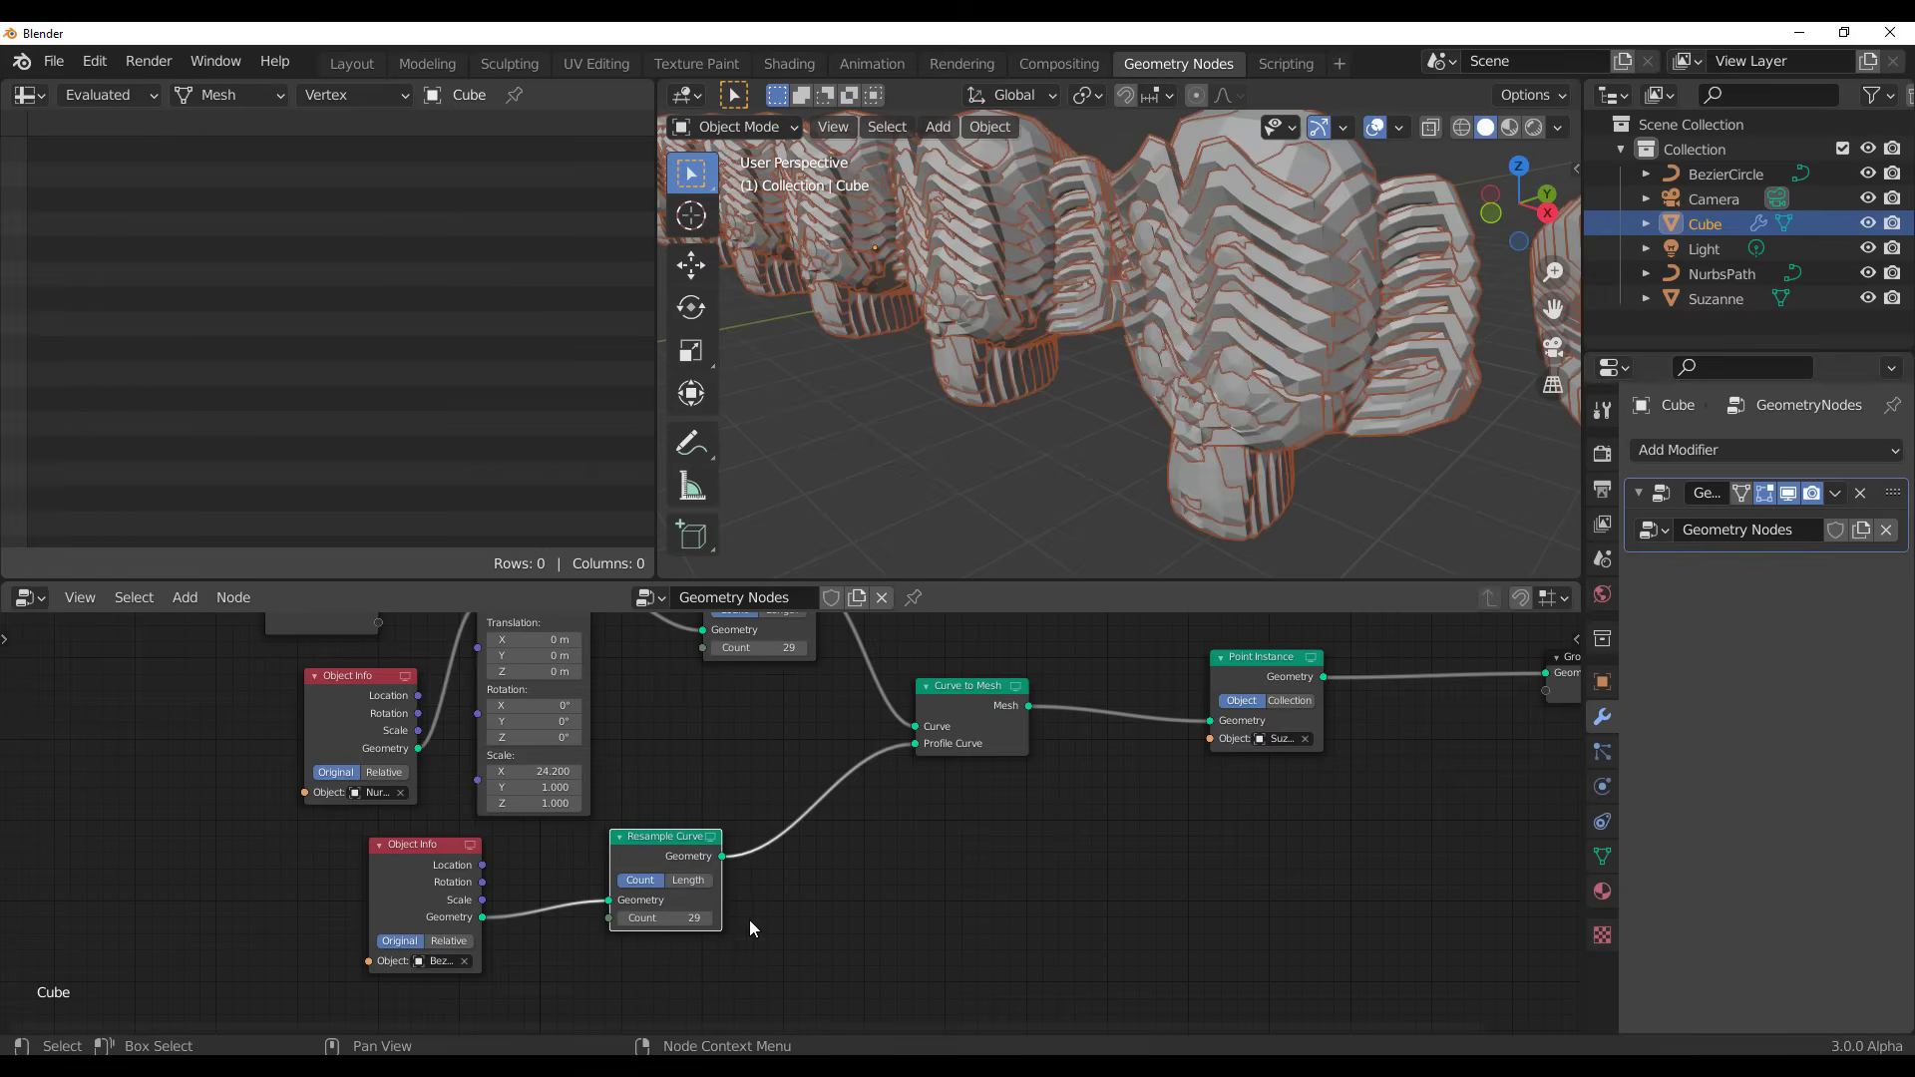
Set the profile's Resample Curve Count to 3
left_click_drag(687, 922, 614, 918)
middle_click_drag(1297, 385, 1231, 369)
scroll(782, 913, "up", 3)
Add a Transform node between the BezierCircle Object Info and its Resample Curve node
key("shift+a")
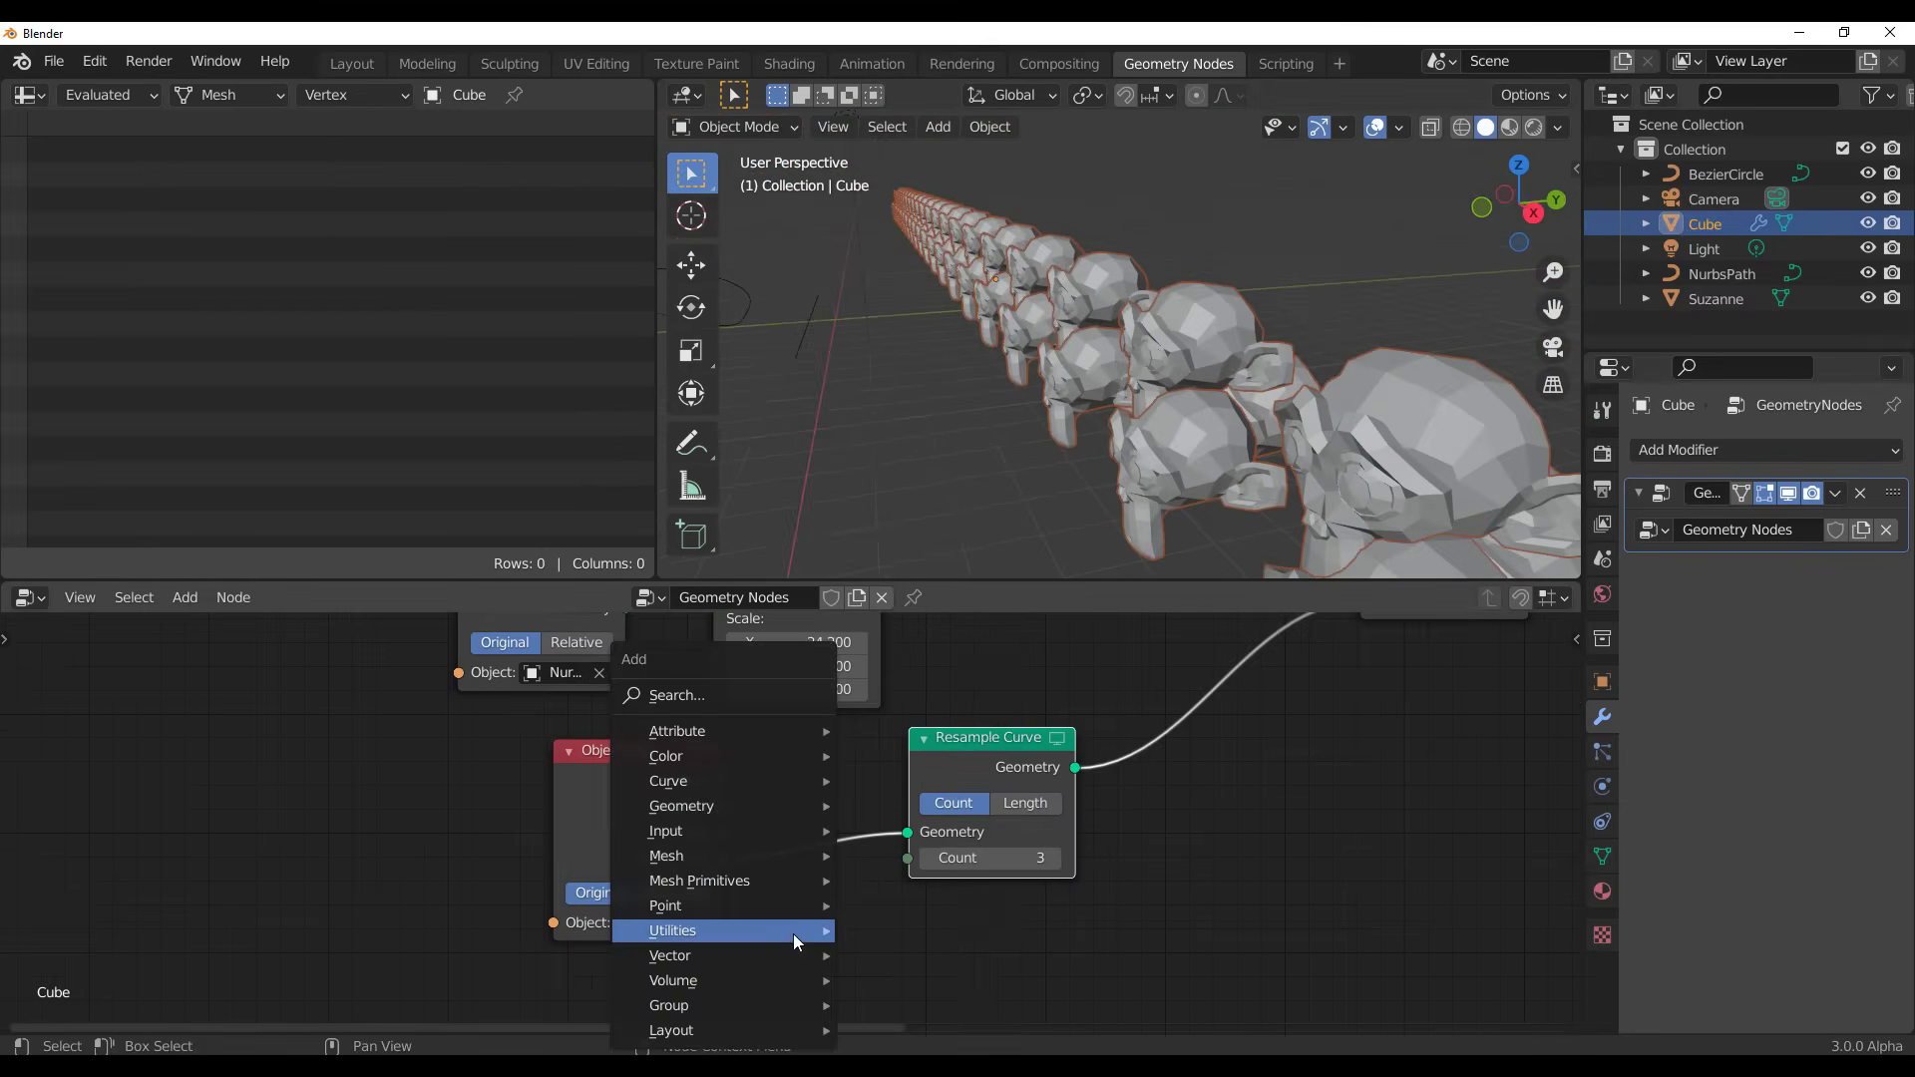
left_click(731, 686)
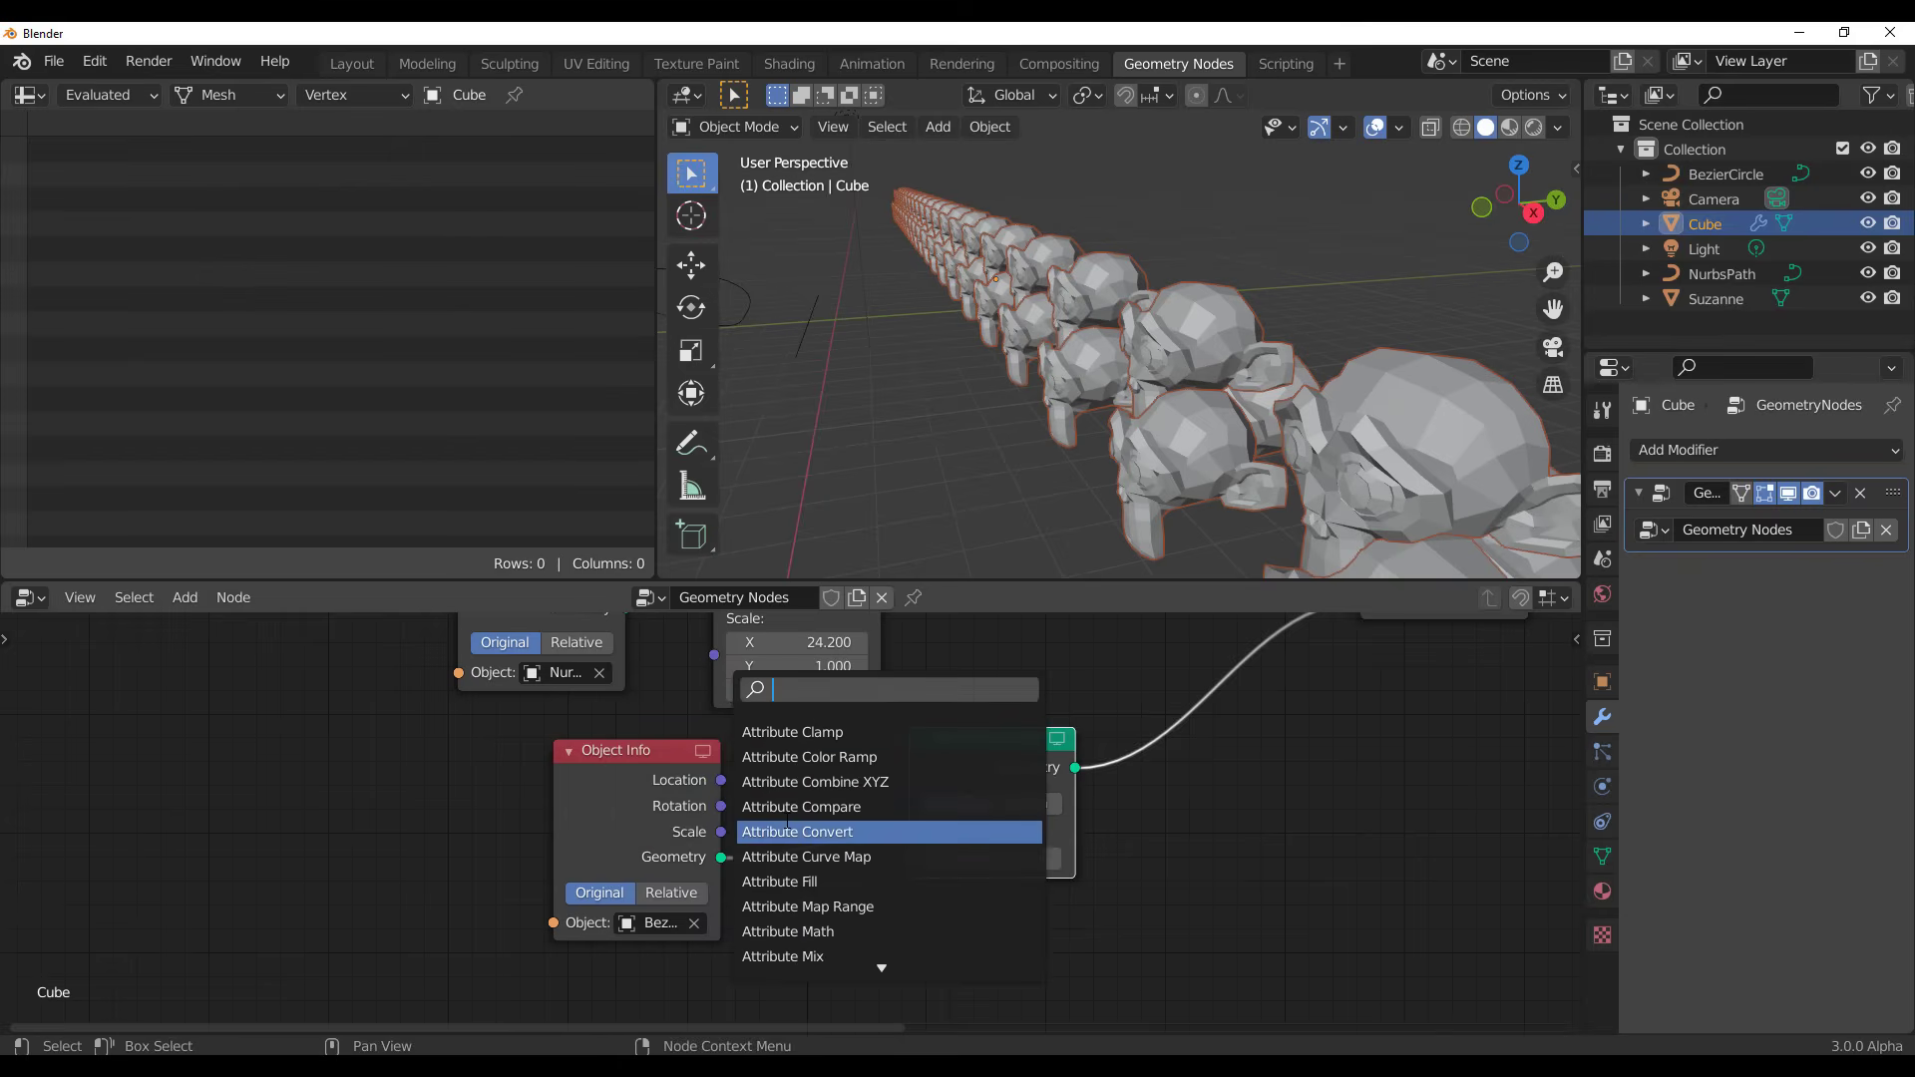
type("tra")
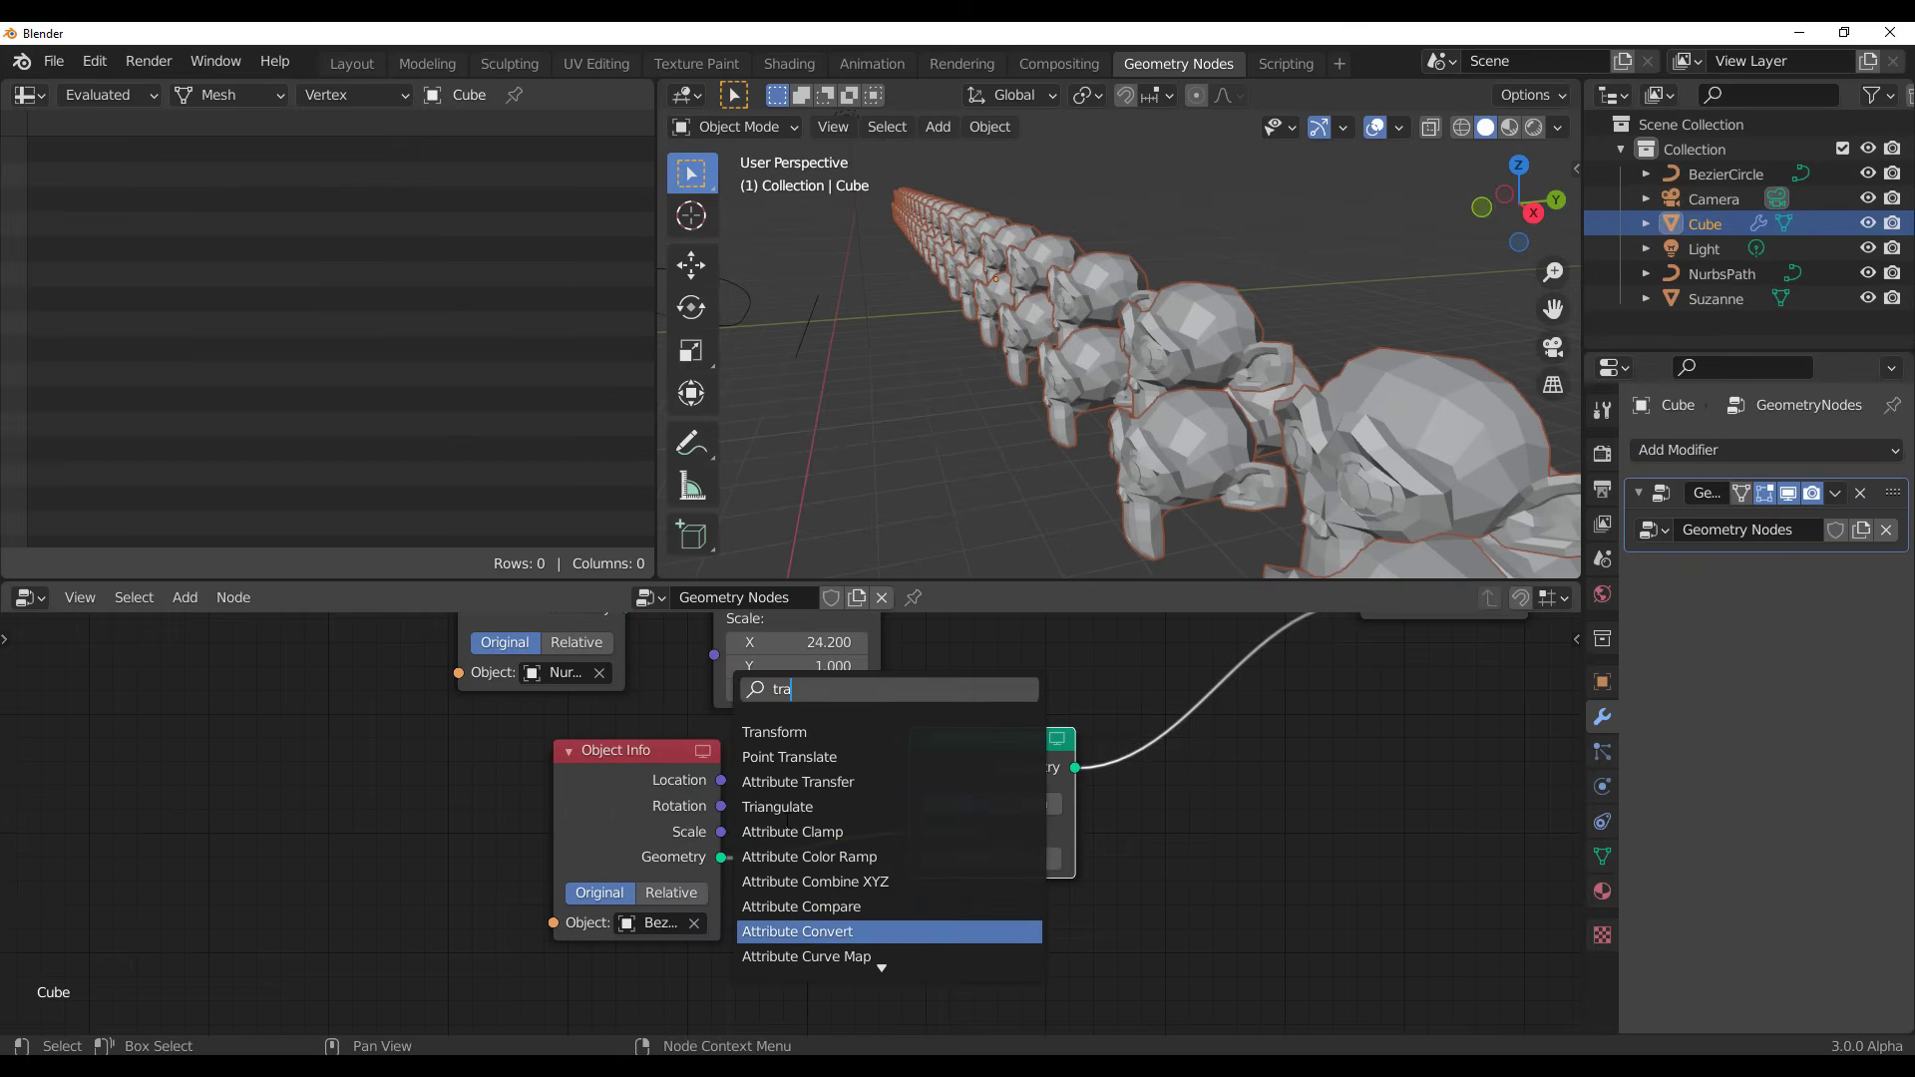
key("Down")
key("Down")
key("Up")
key("Up")
key("Up")
key("Up")
key("Up")
key("Up")
key("Up")
key("Up")
key("Up")
key("Up")
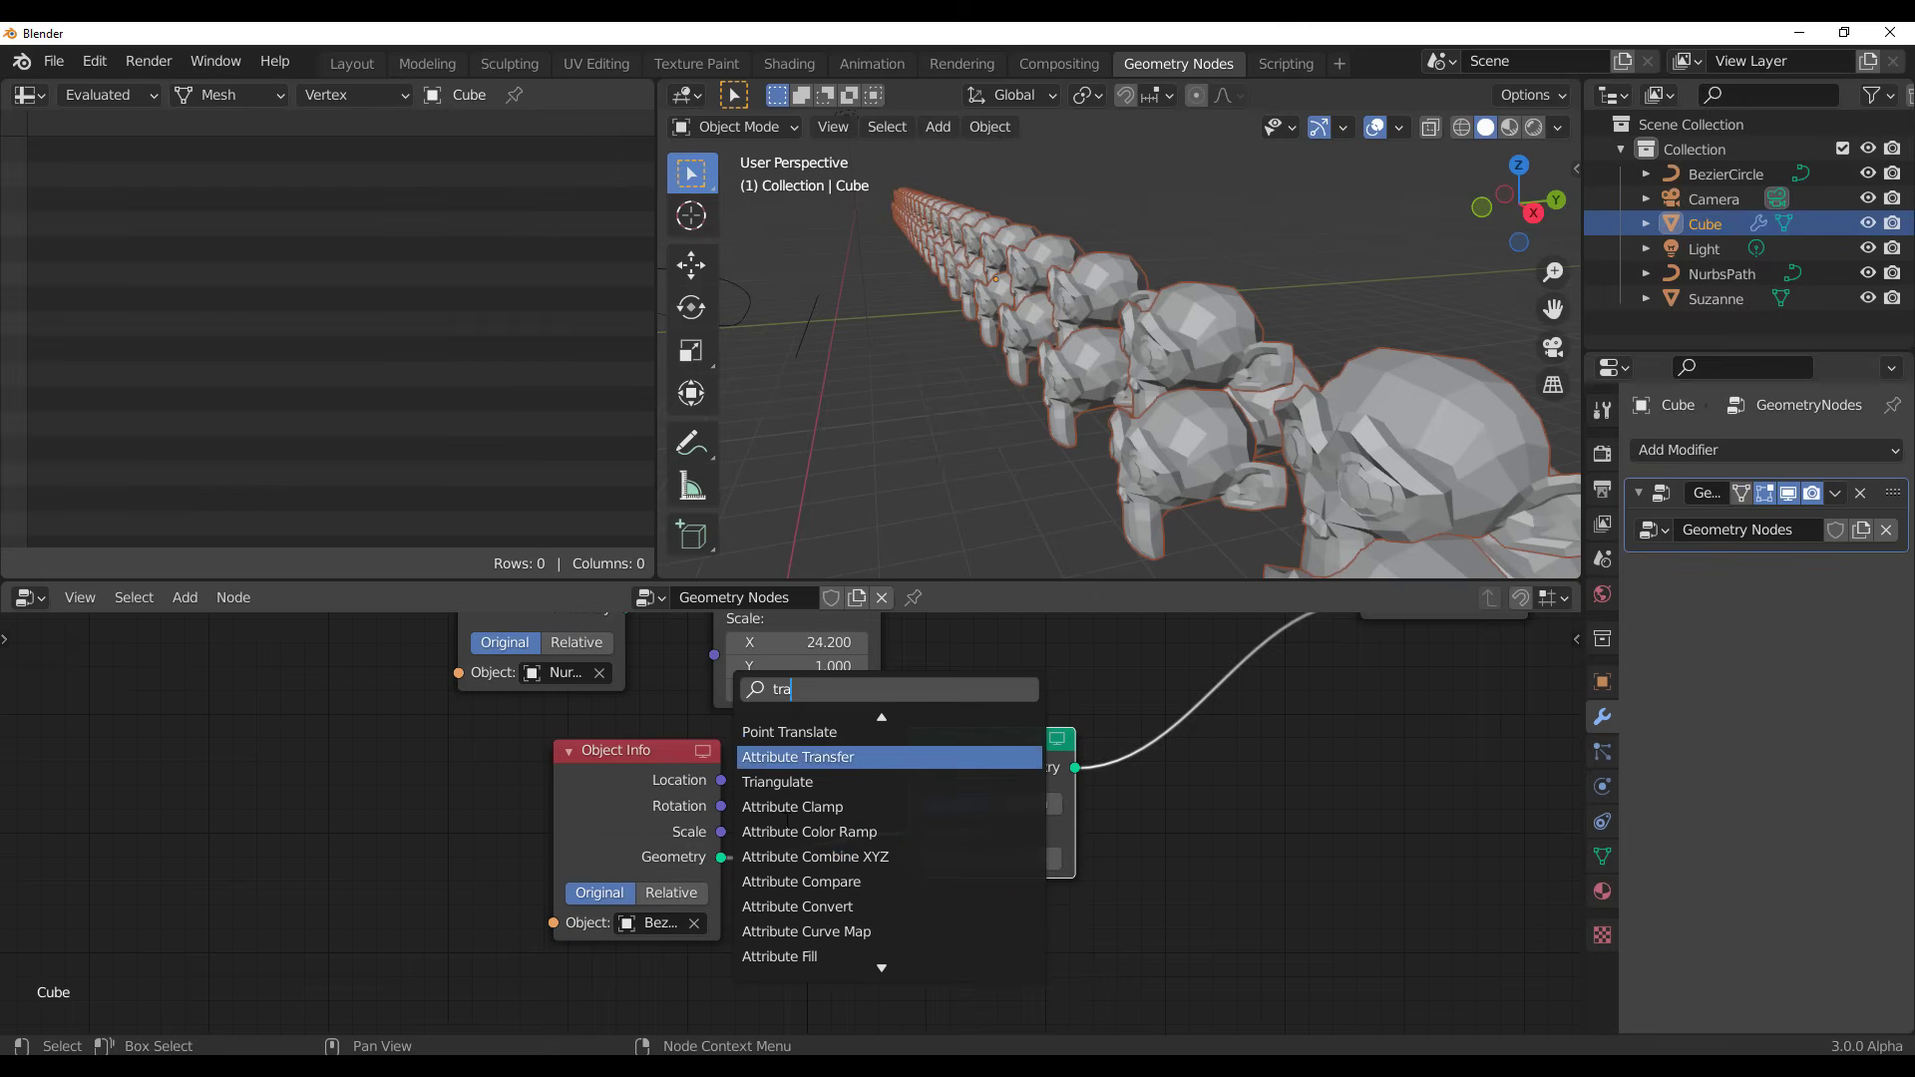
key("Return")
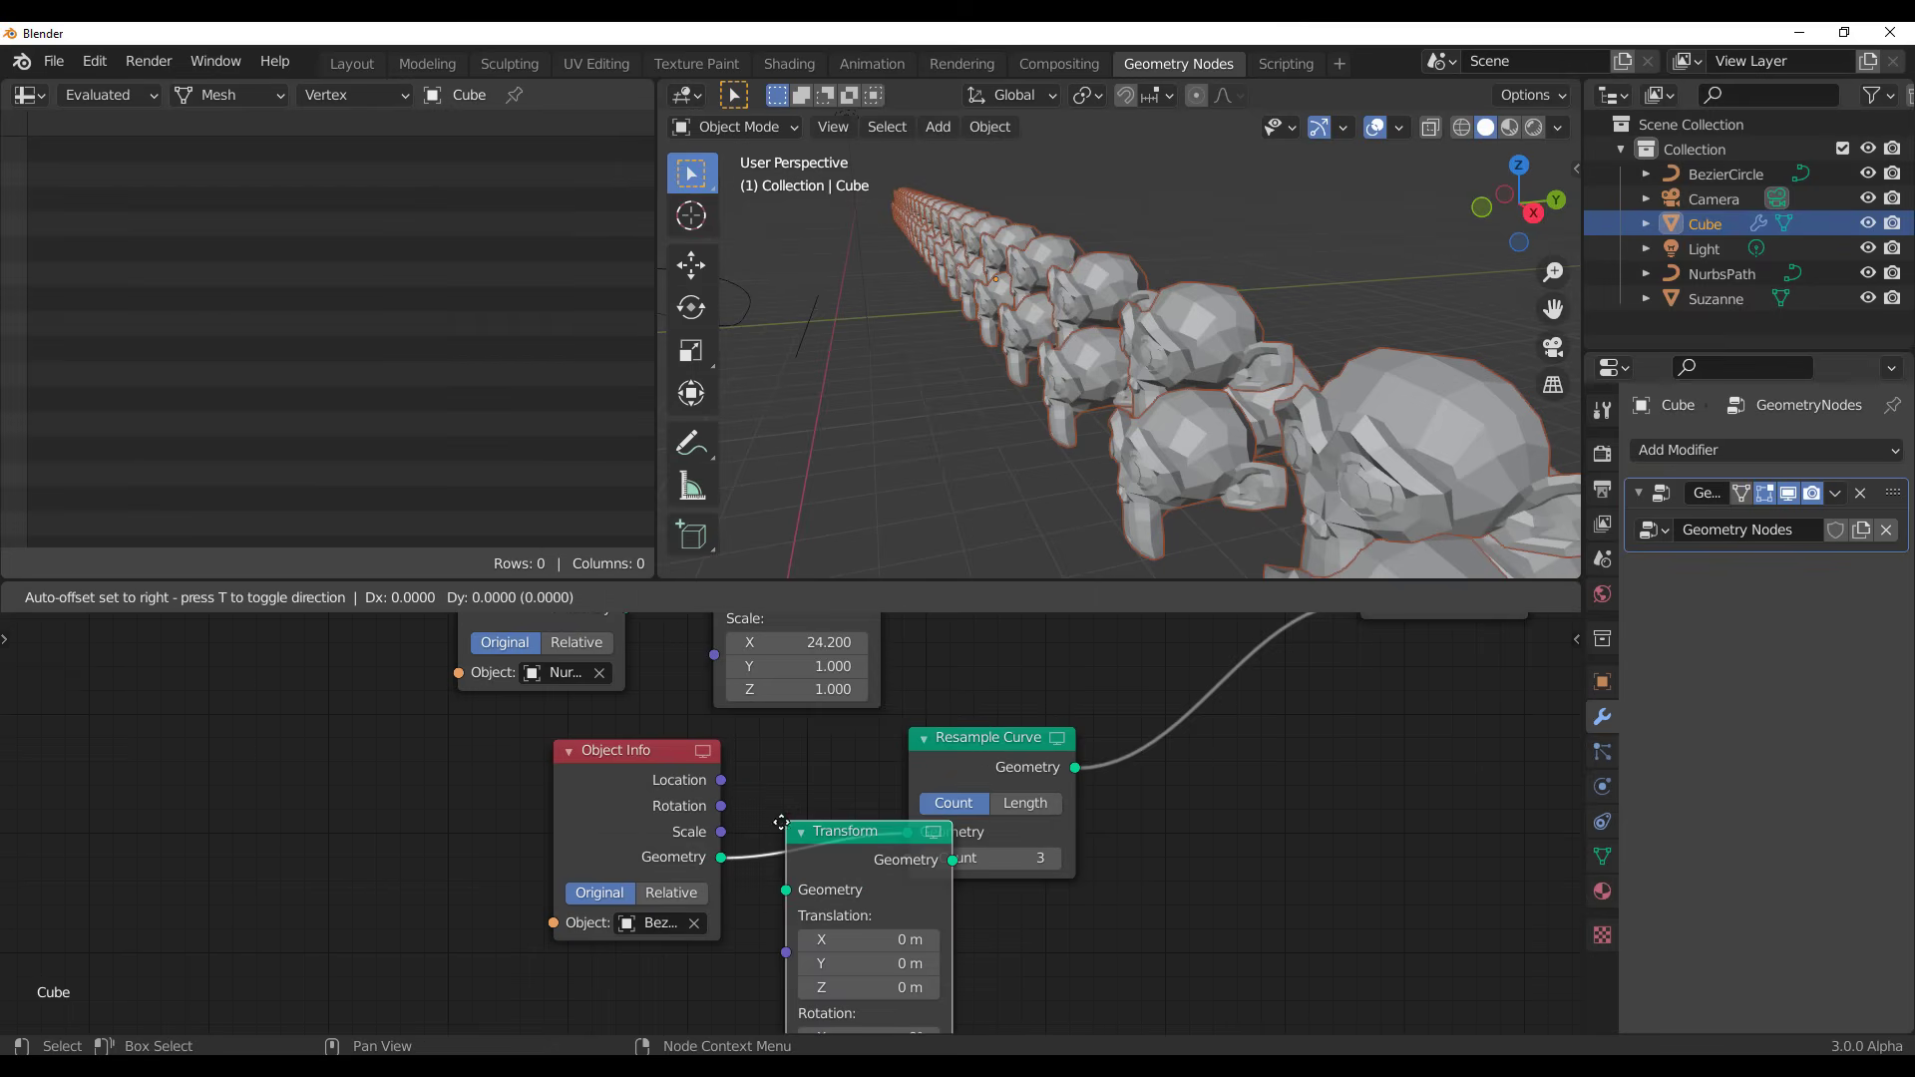
left_click(769, 788)
Set the profile Transform node's Scale X to 15.6 and Scale Z to 38.3, spreading the instance rows
scroll(804, 830, "down", 6)
middle_click_drag(982, 1009, 1015, 842)
scroll(978, 838, "up", 2)
left_click_drag(928, 820, 1057, 820)
middle_click_drag(1045, 357, 1077, 419)
mouse_move(888, 855)
left_mouse_down()
mouse_move(1187, 855)
mouse_move(908, 855)
left_mouse_up()
middle_click_drag(886, 345, 1105, 355)
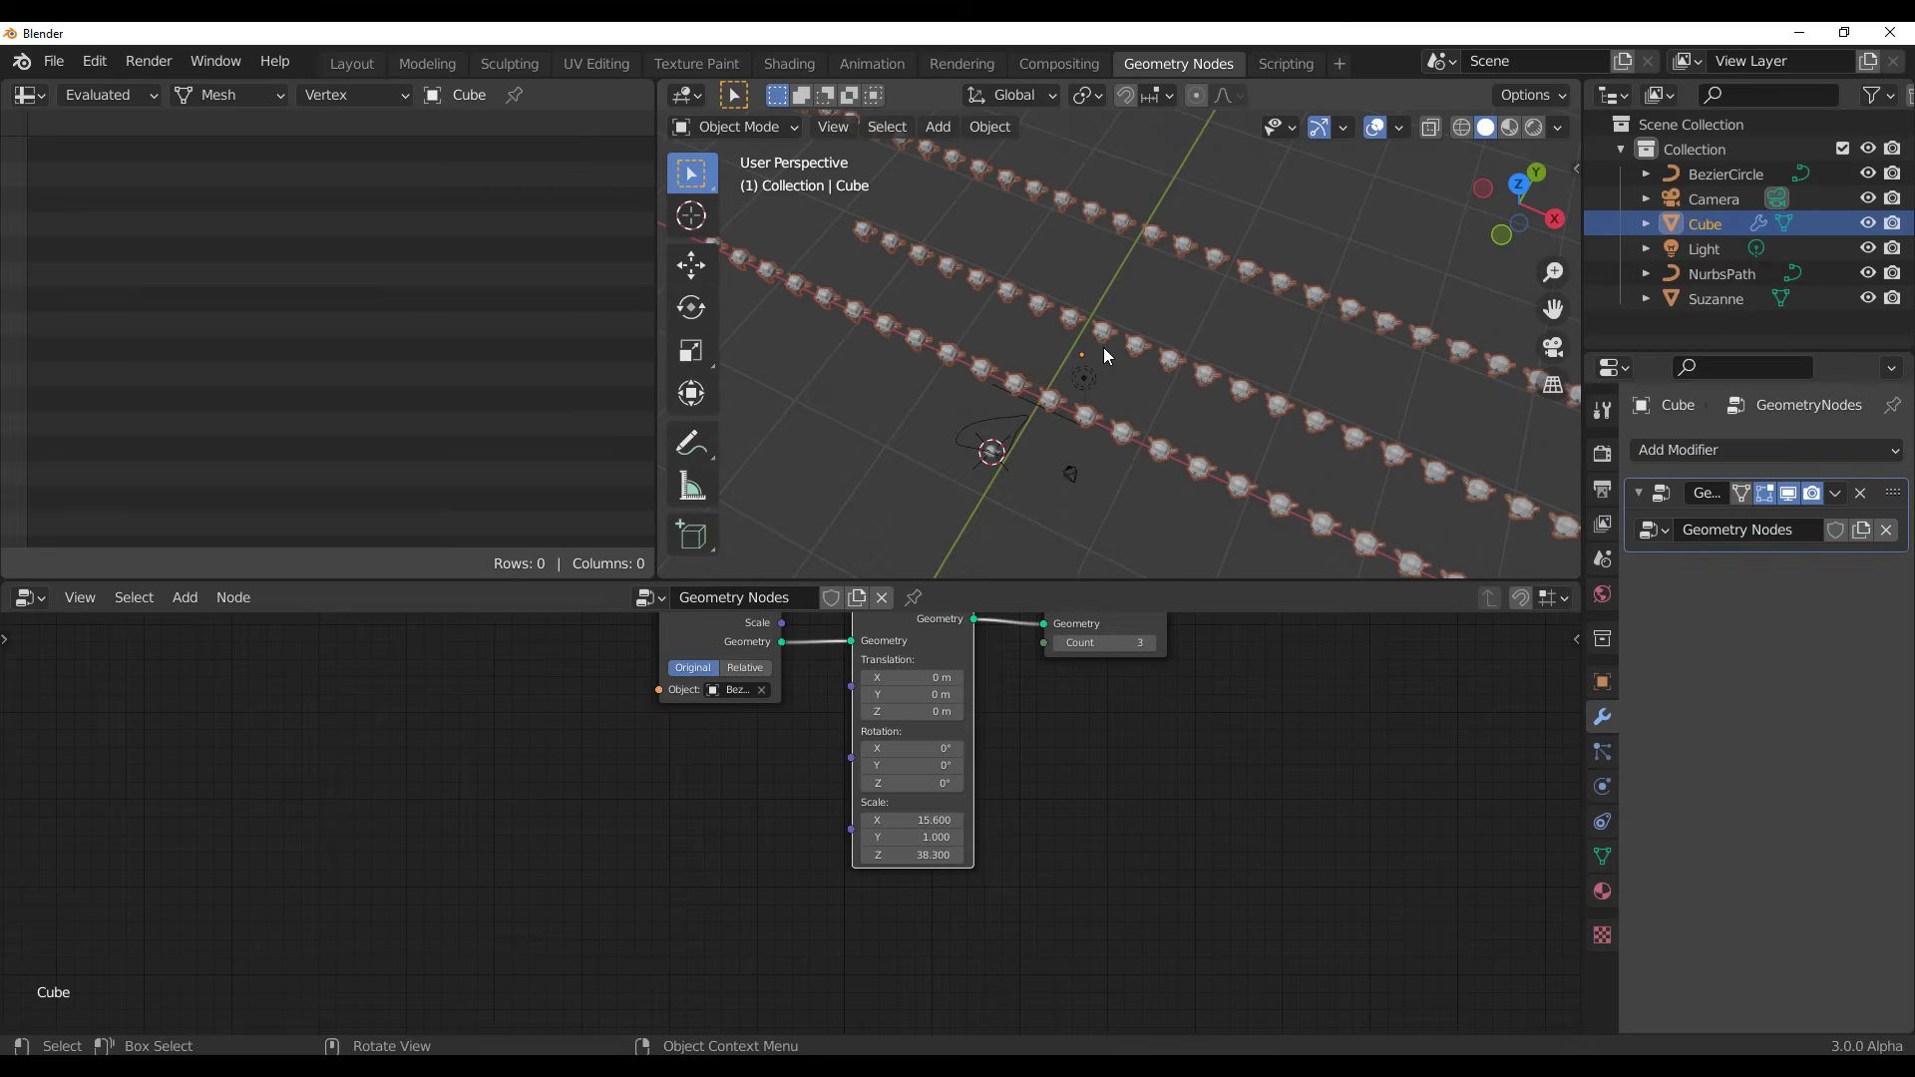
Open the recent file procedural backdrop.blend without saving the current scene
left_click(54, 60)
mouse_move(114, 140)
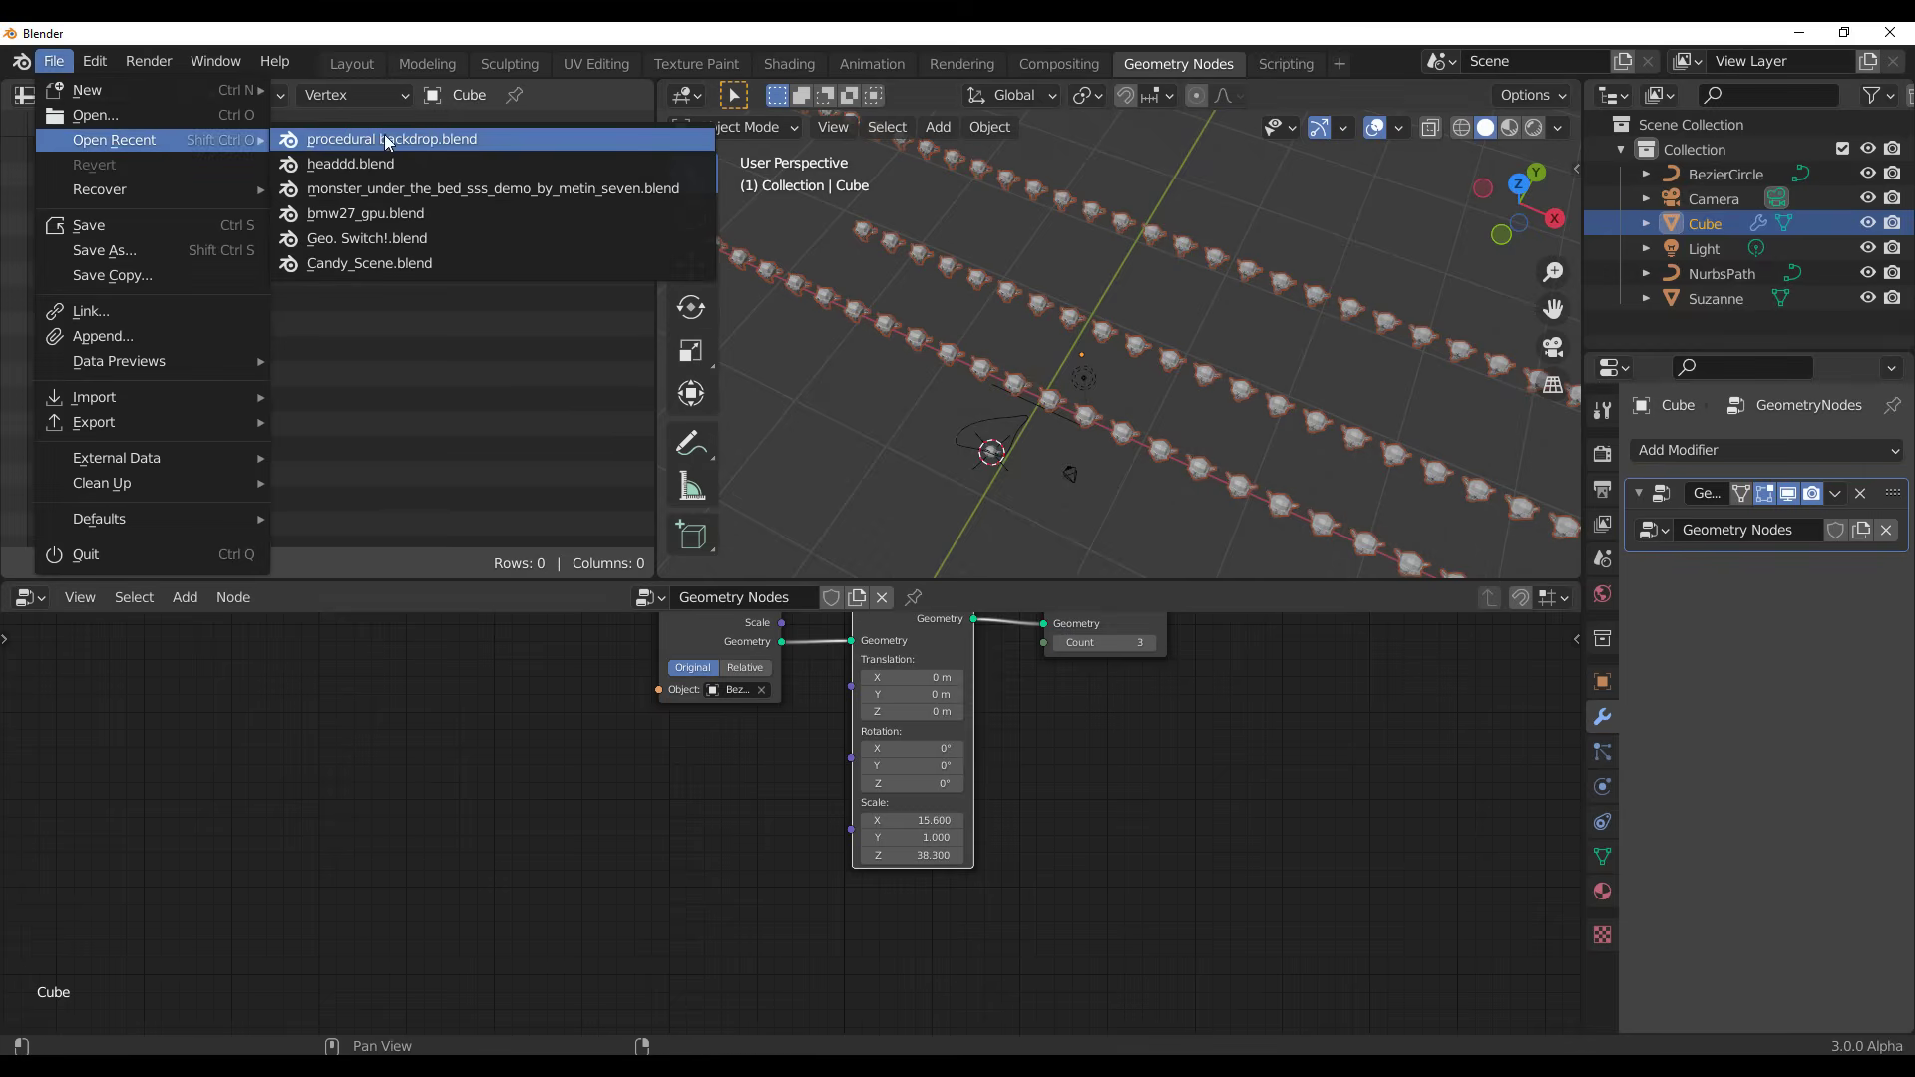
left_click(389, 139)
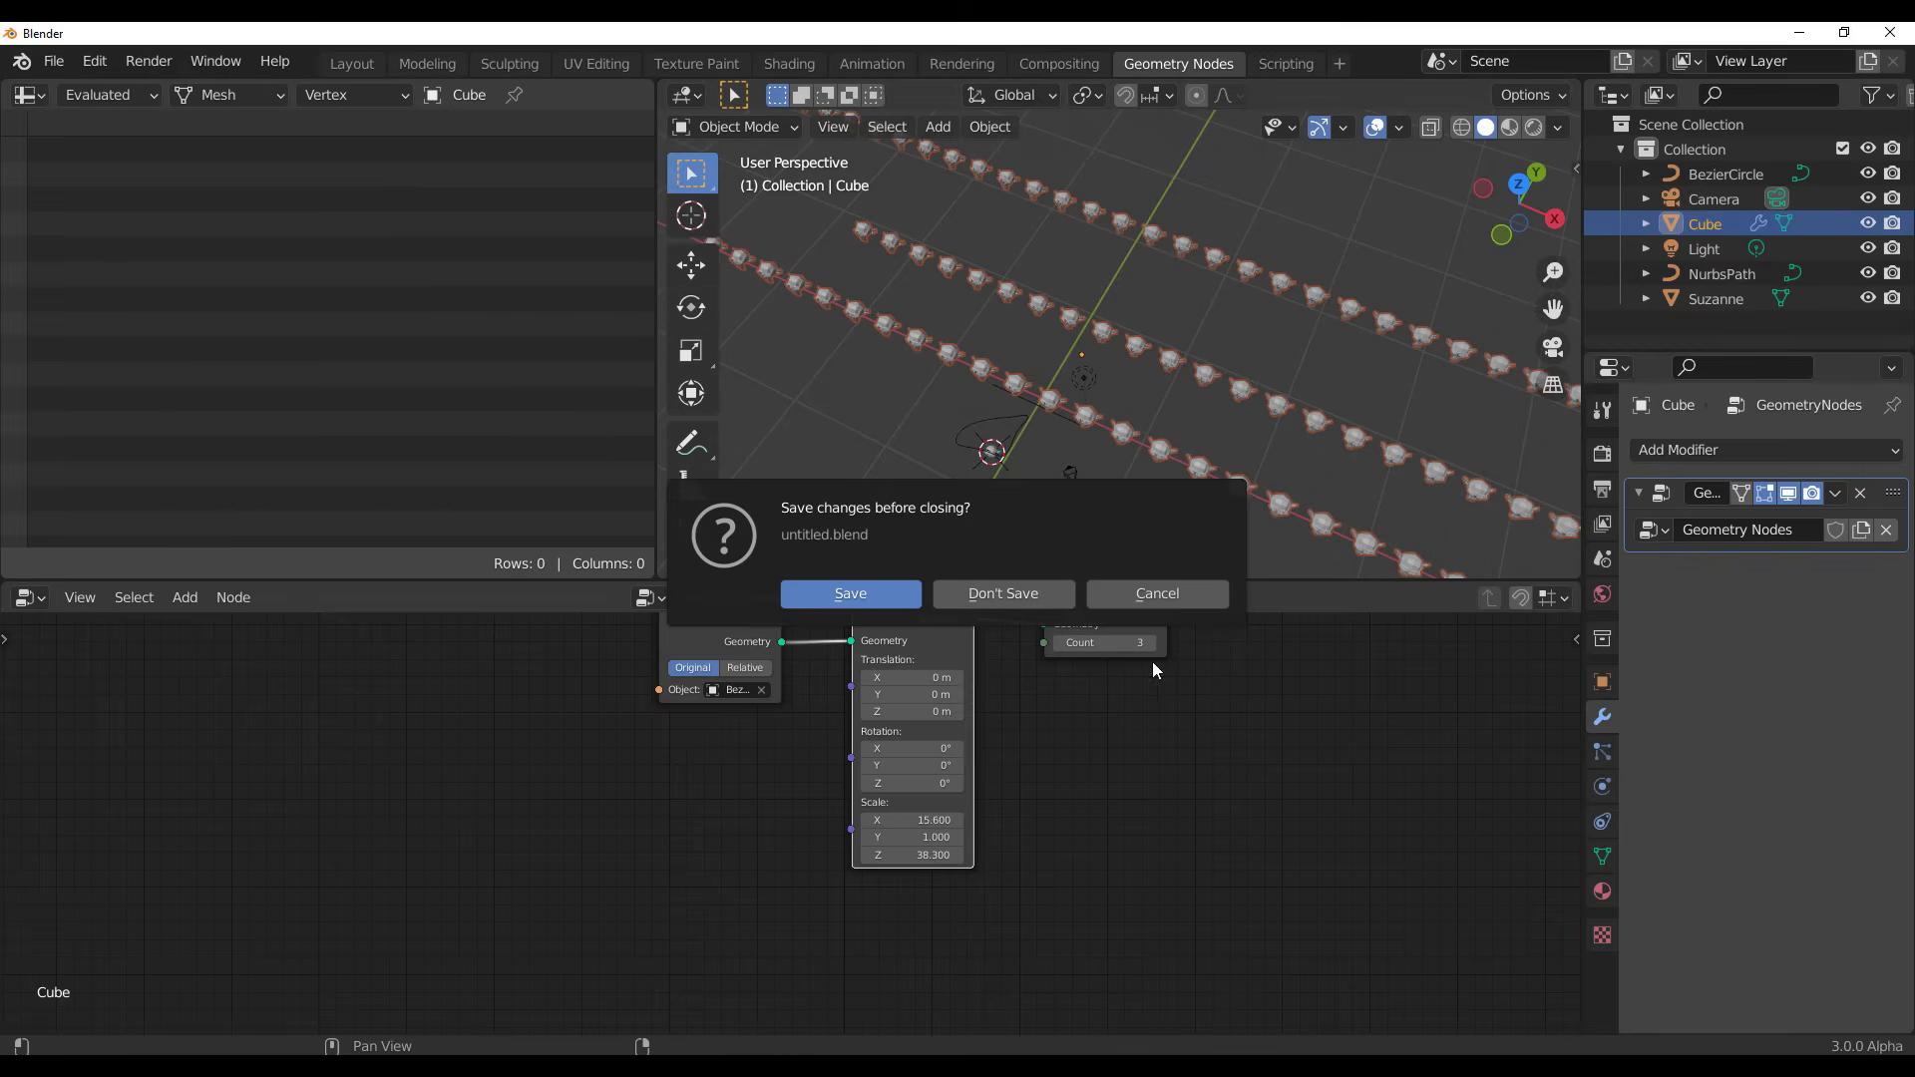
left_click(1007, 593)
Ungroup the NodeGroup node into its individual nodes
mouse_move(574, 775)
left_mouse_down()
mouse_move(708, 728)
mouse_move(607, 765)
left_mouse_up()
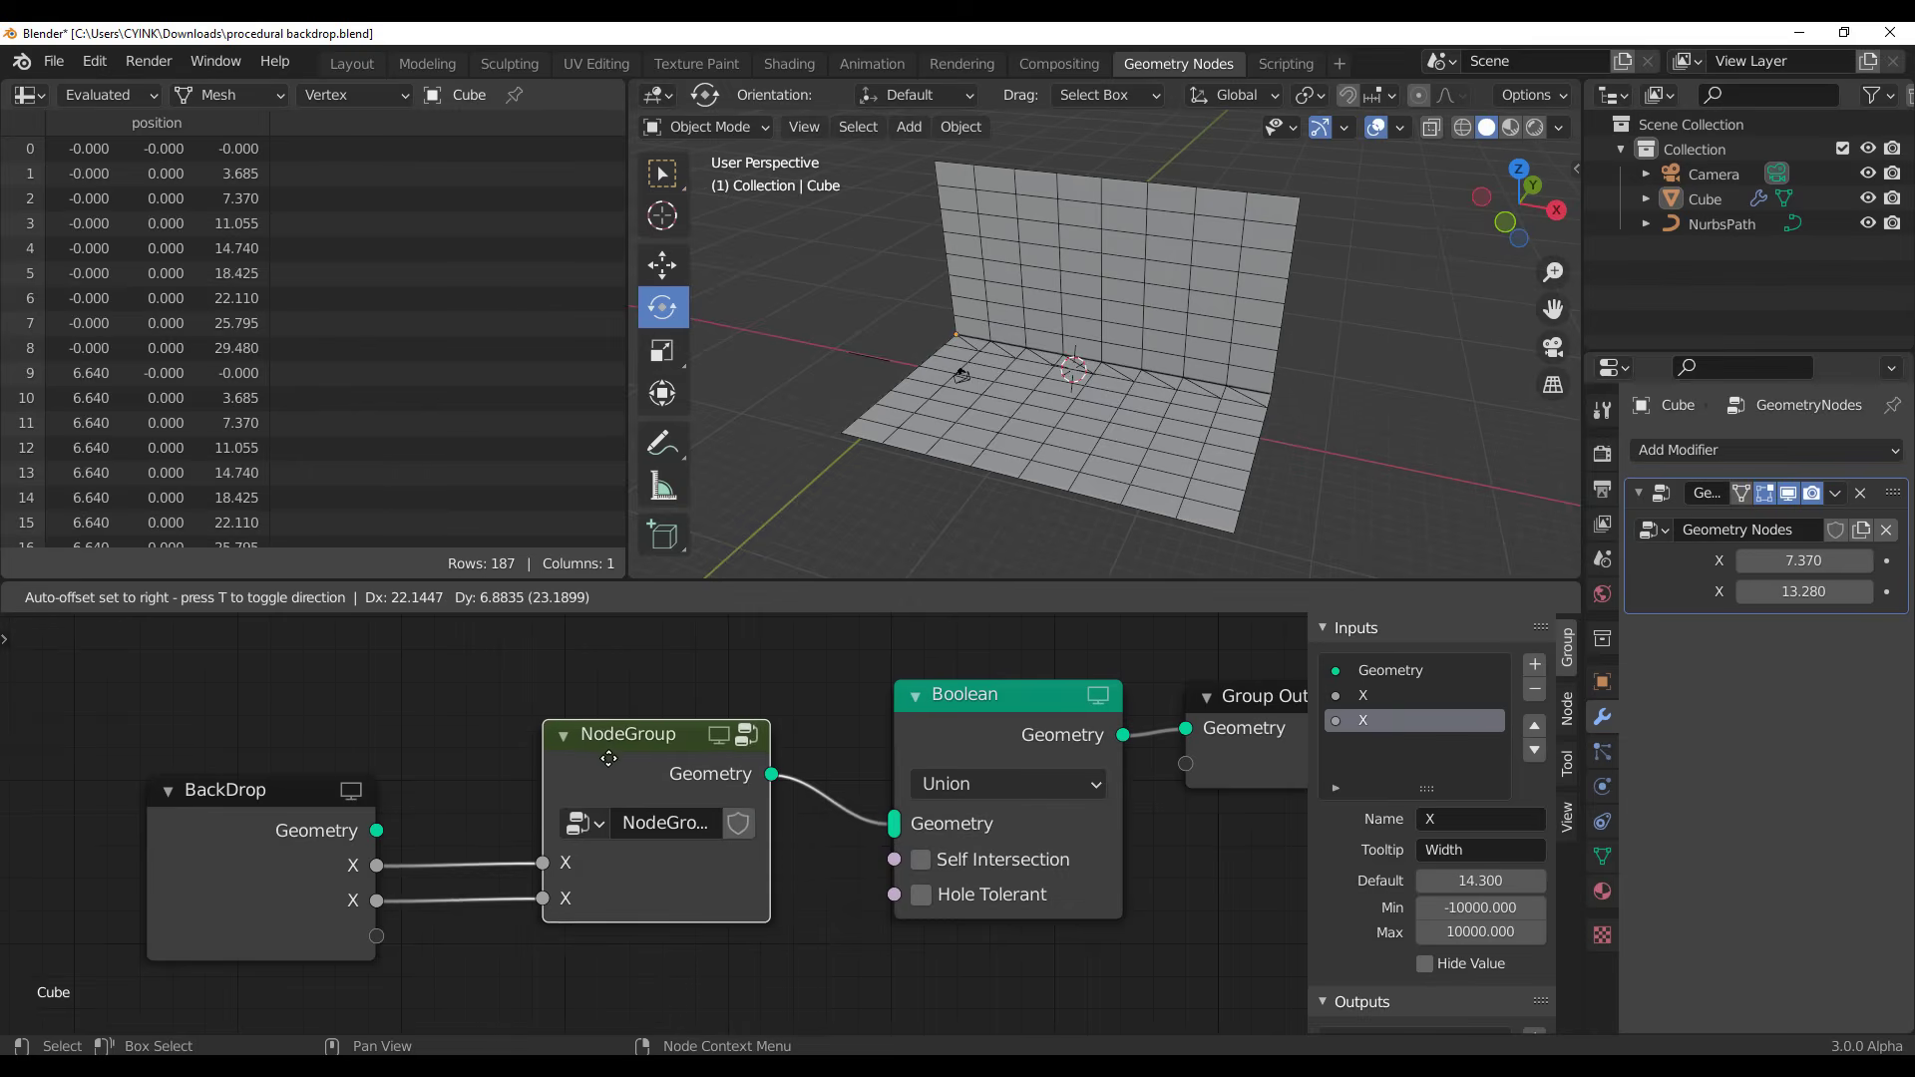
right_click(611, 761)
left_click(499, 732)
scroll(603, 852, "down", 5)
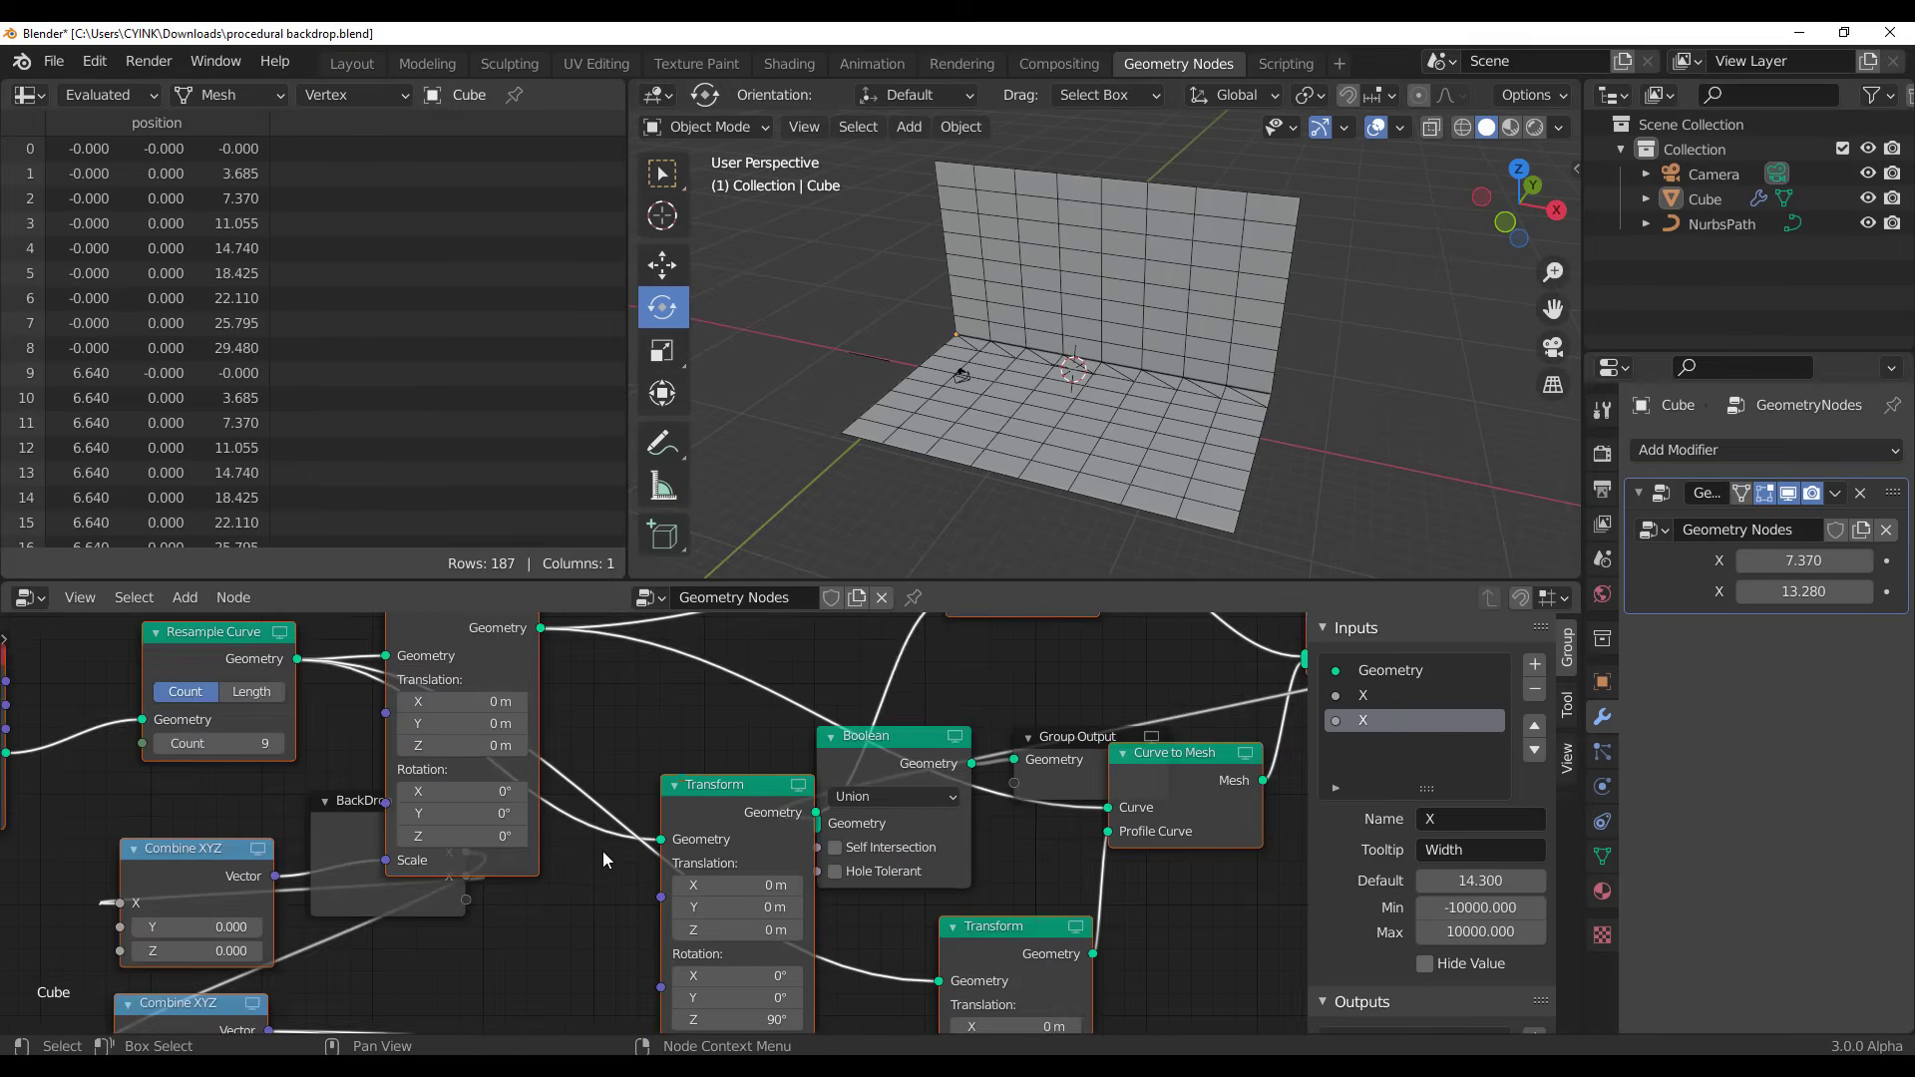
Move the Boolean node between Join Geometry and Group Output to untangle the ungrouped network
scroll(609, 852, "down", 11)
scroll(610, 858, "up", 5)
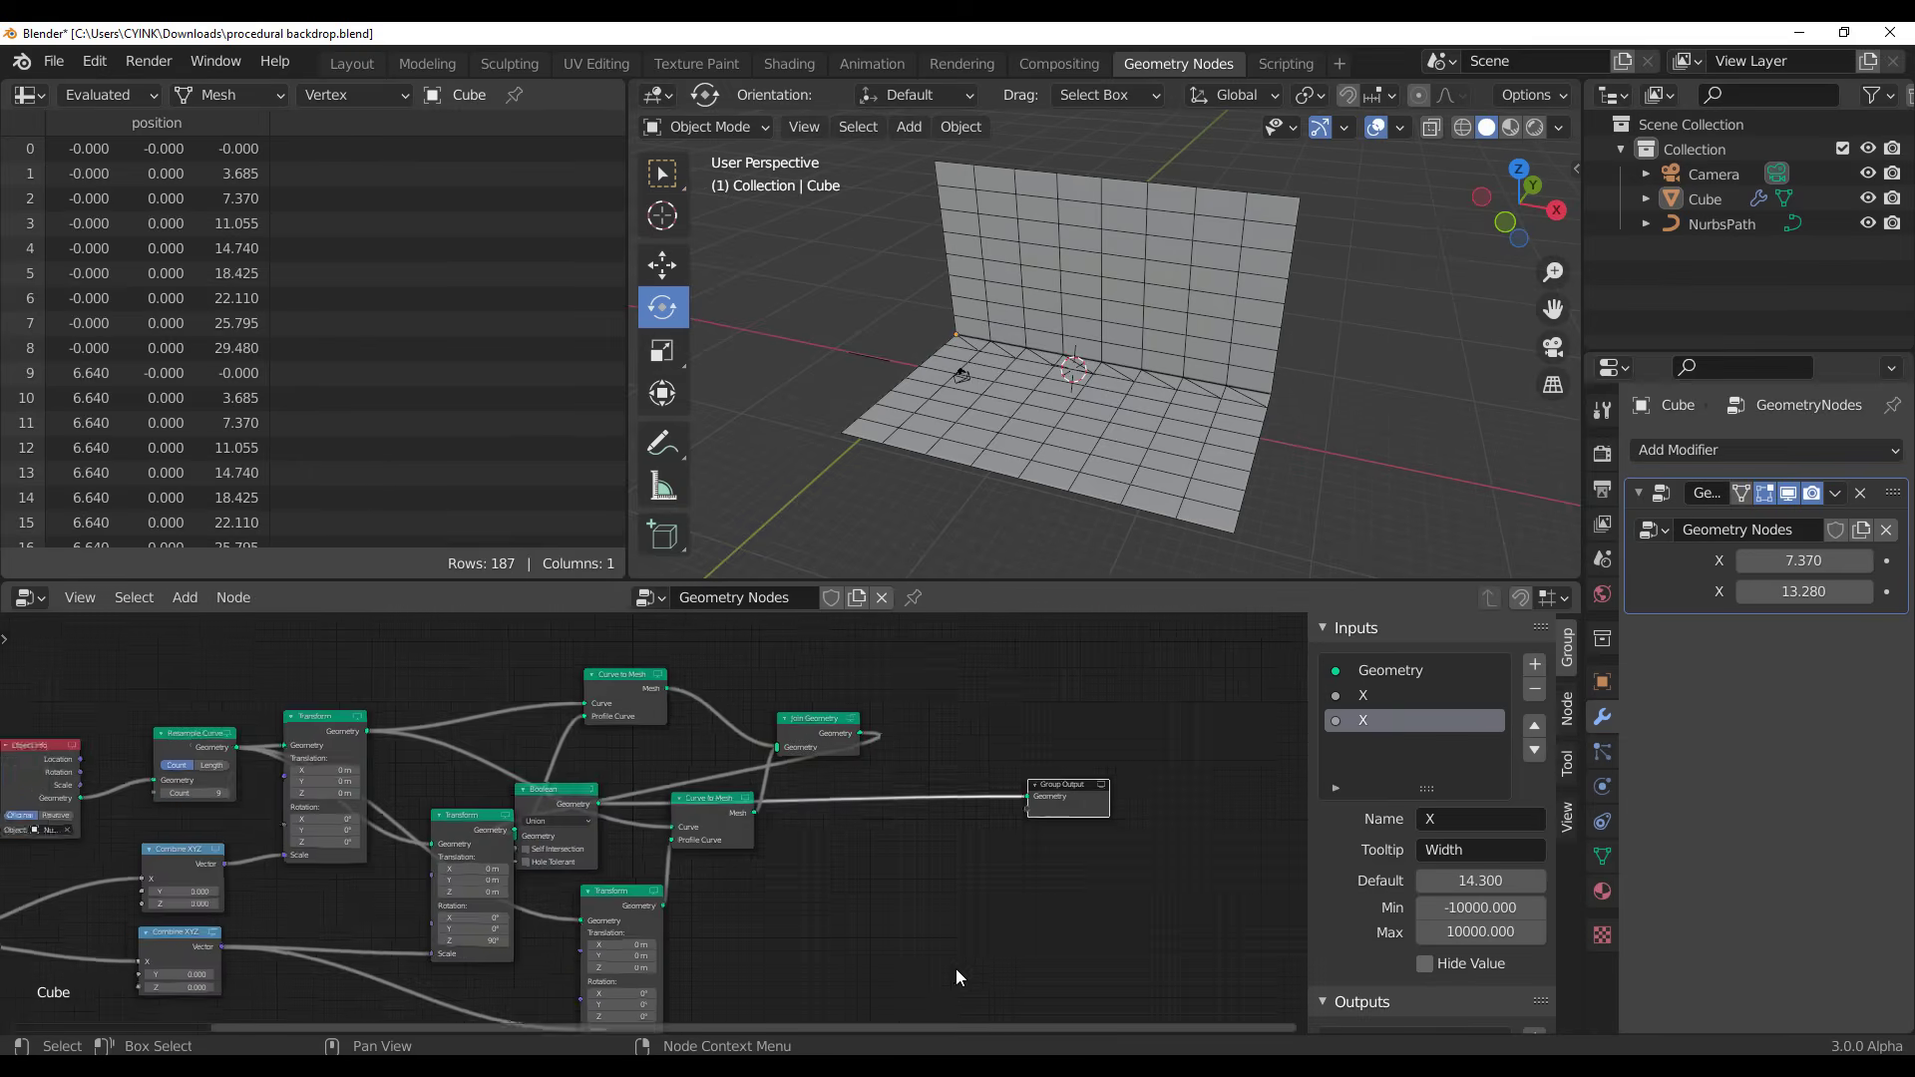
scroll(958, 973, "down", 4)
middle_click_drag(915, 915, 1054, 858)
left_click_drag(716, 754, 986, 745)
Examine the backdrop's node network from the inputs through the Boolean node, and the mesh it generates
middle_click_drag(407, 961, 622, 938)
scroll(658, 898, "up", 2)
scroll(660, 898, "up", 2)
middle_click_drag(783, 883, 517, 948)
middle_click_drag(1346, 429, 1568, 454)
scroll(1242, 451, "up", 4)
middle_click_drag(1243, 451, 1159, 365)
scroll(1205, 386, "down", 4)
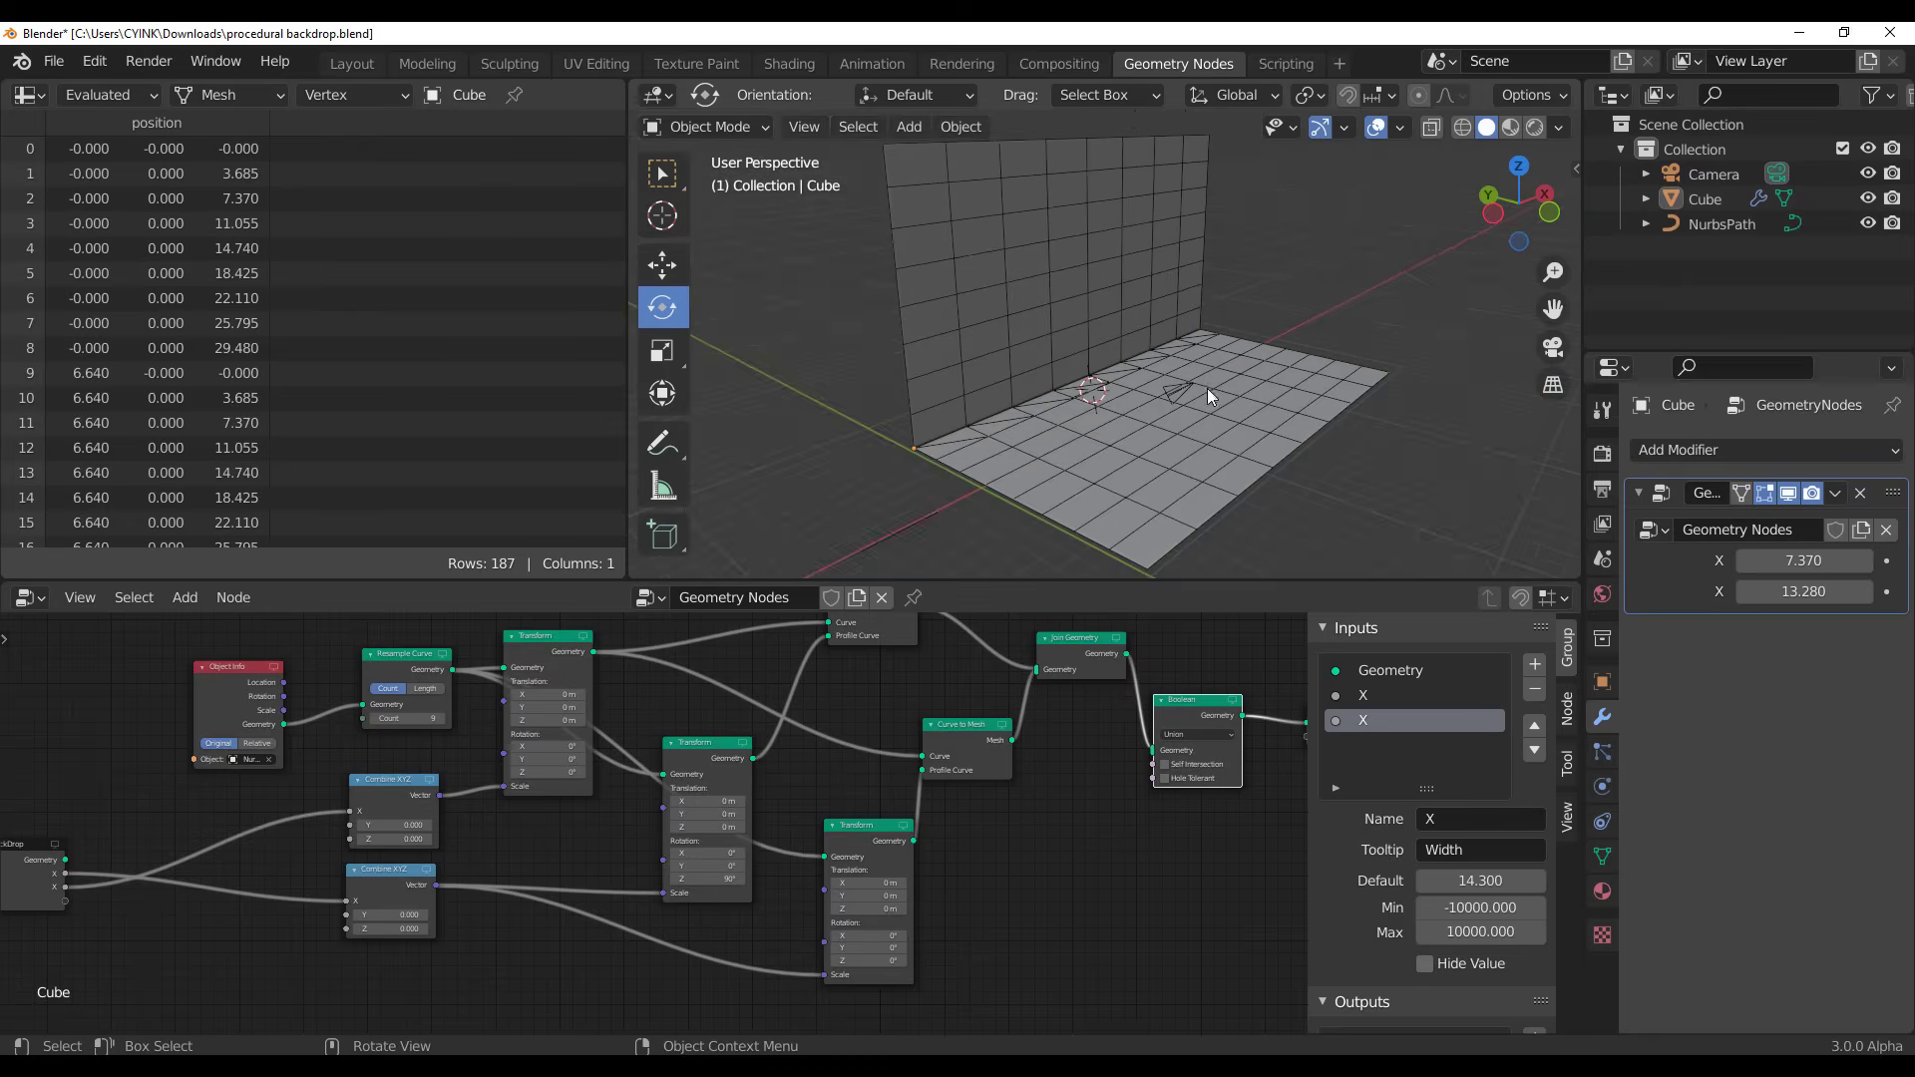
scroll(979, 904, "up", 1)
middle_click_drag(1139, 853, 777, 963)
scroll(981, 906, "up", 1)
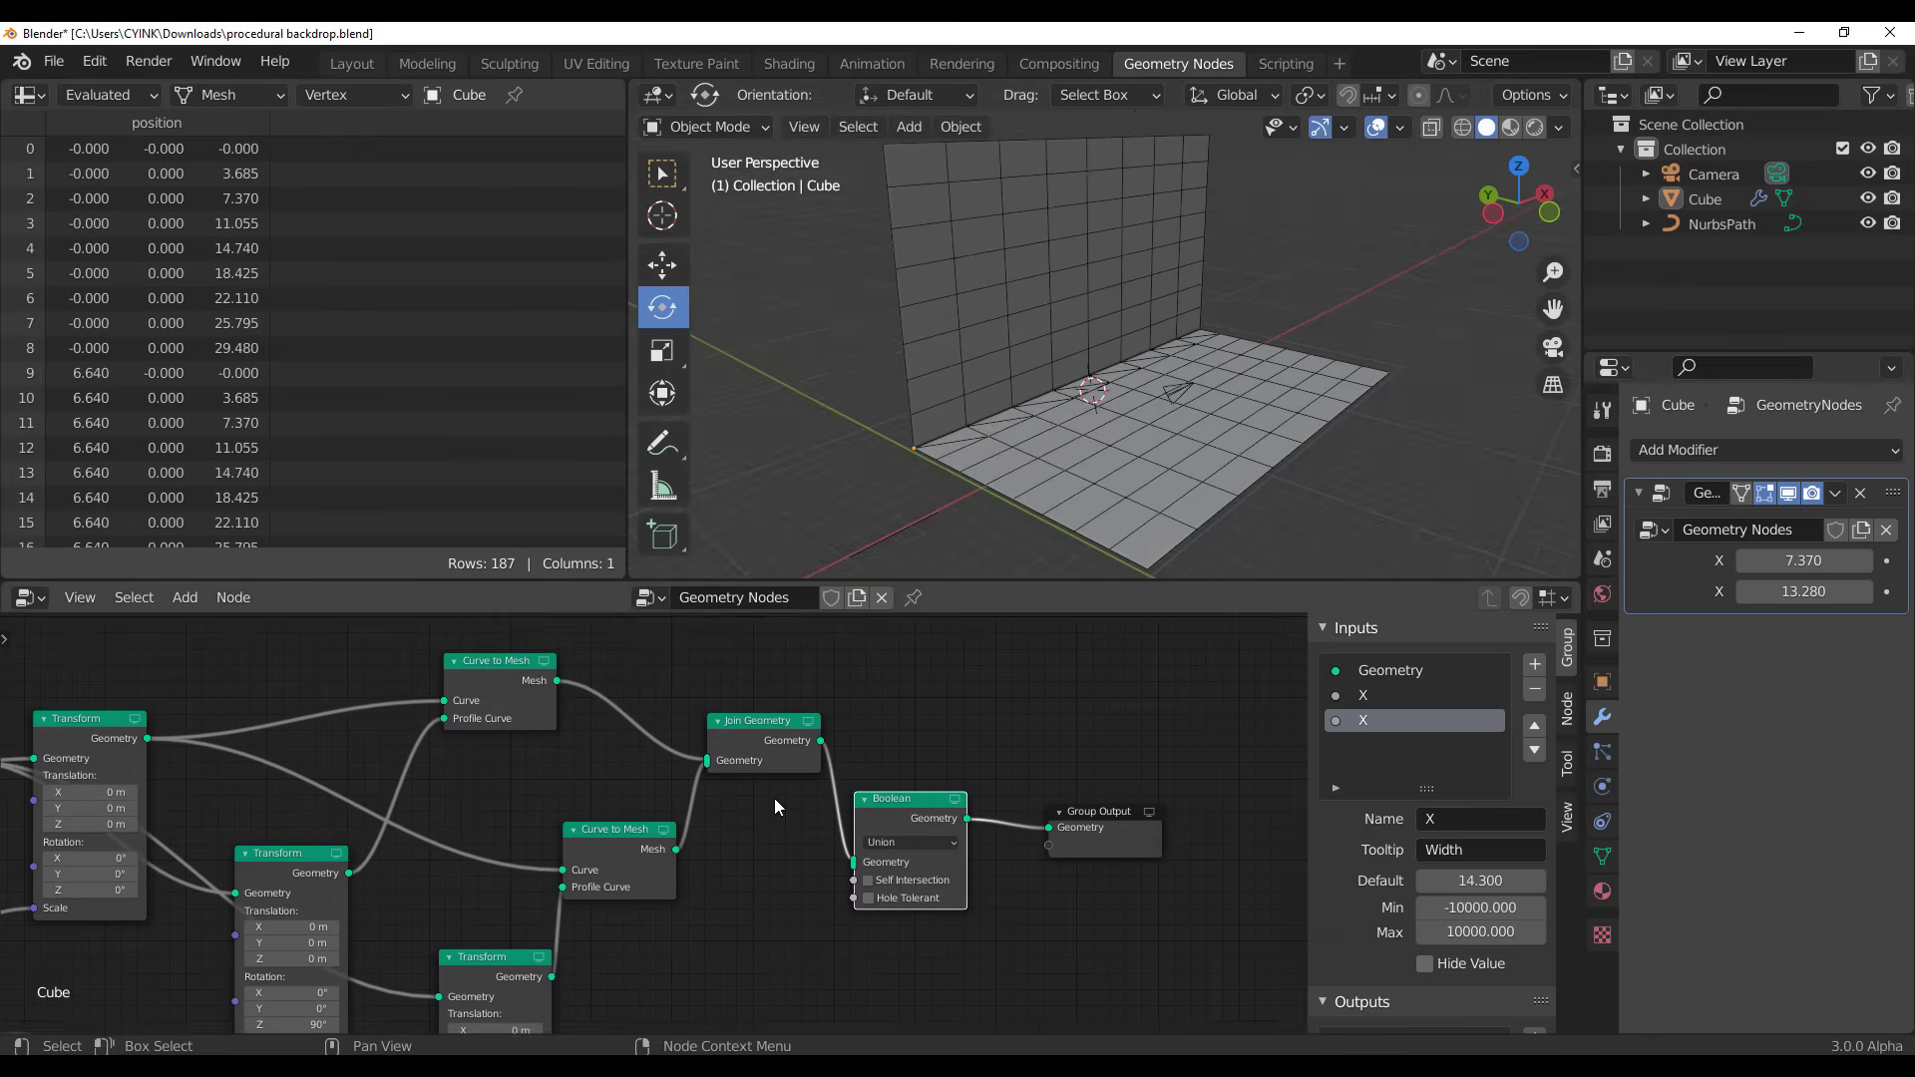
scroll(788, 773, "up", 2)
middle_click_drag(824, 836, 659, 870)
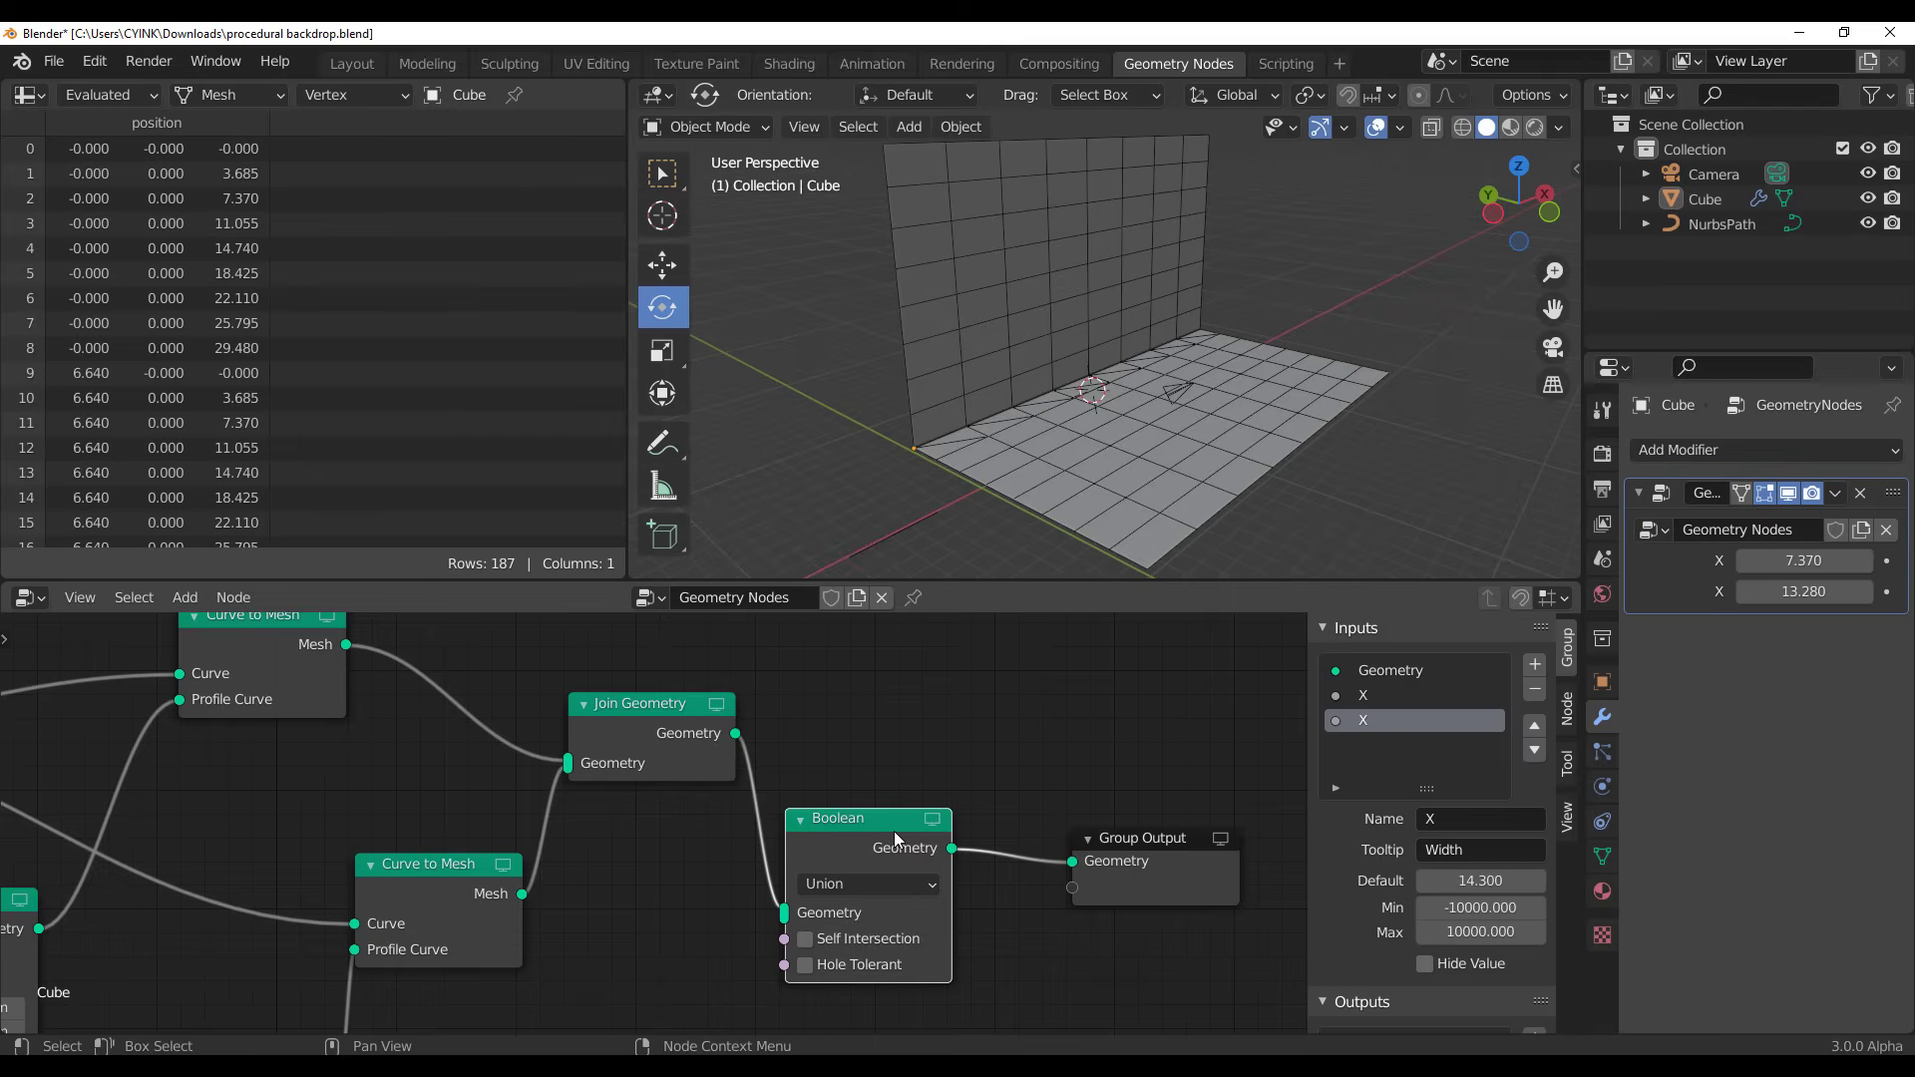
Inspect the backdrop's topology along the seam where the wall meets the floor
scroll(1140, 393, "down", 3)
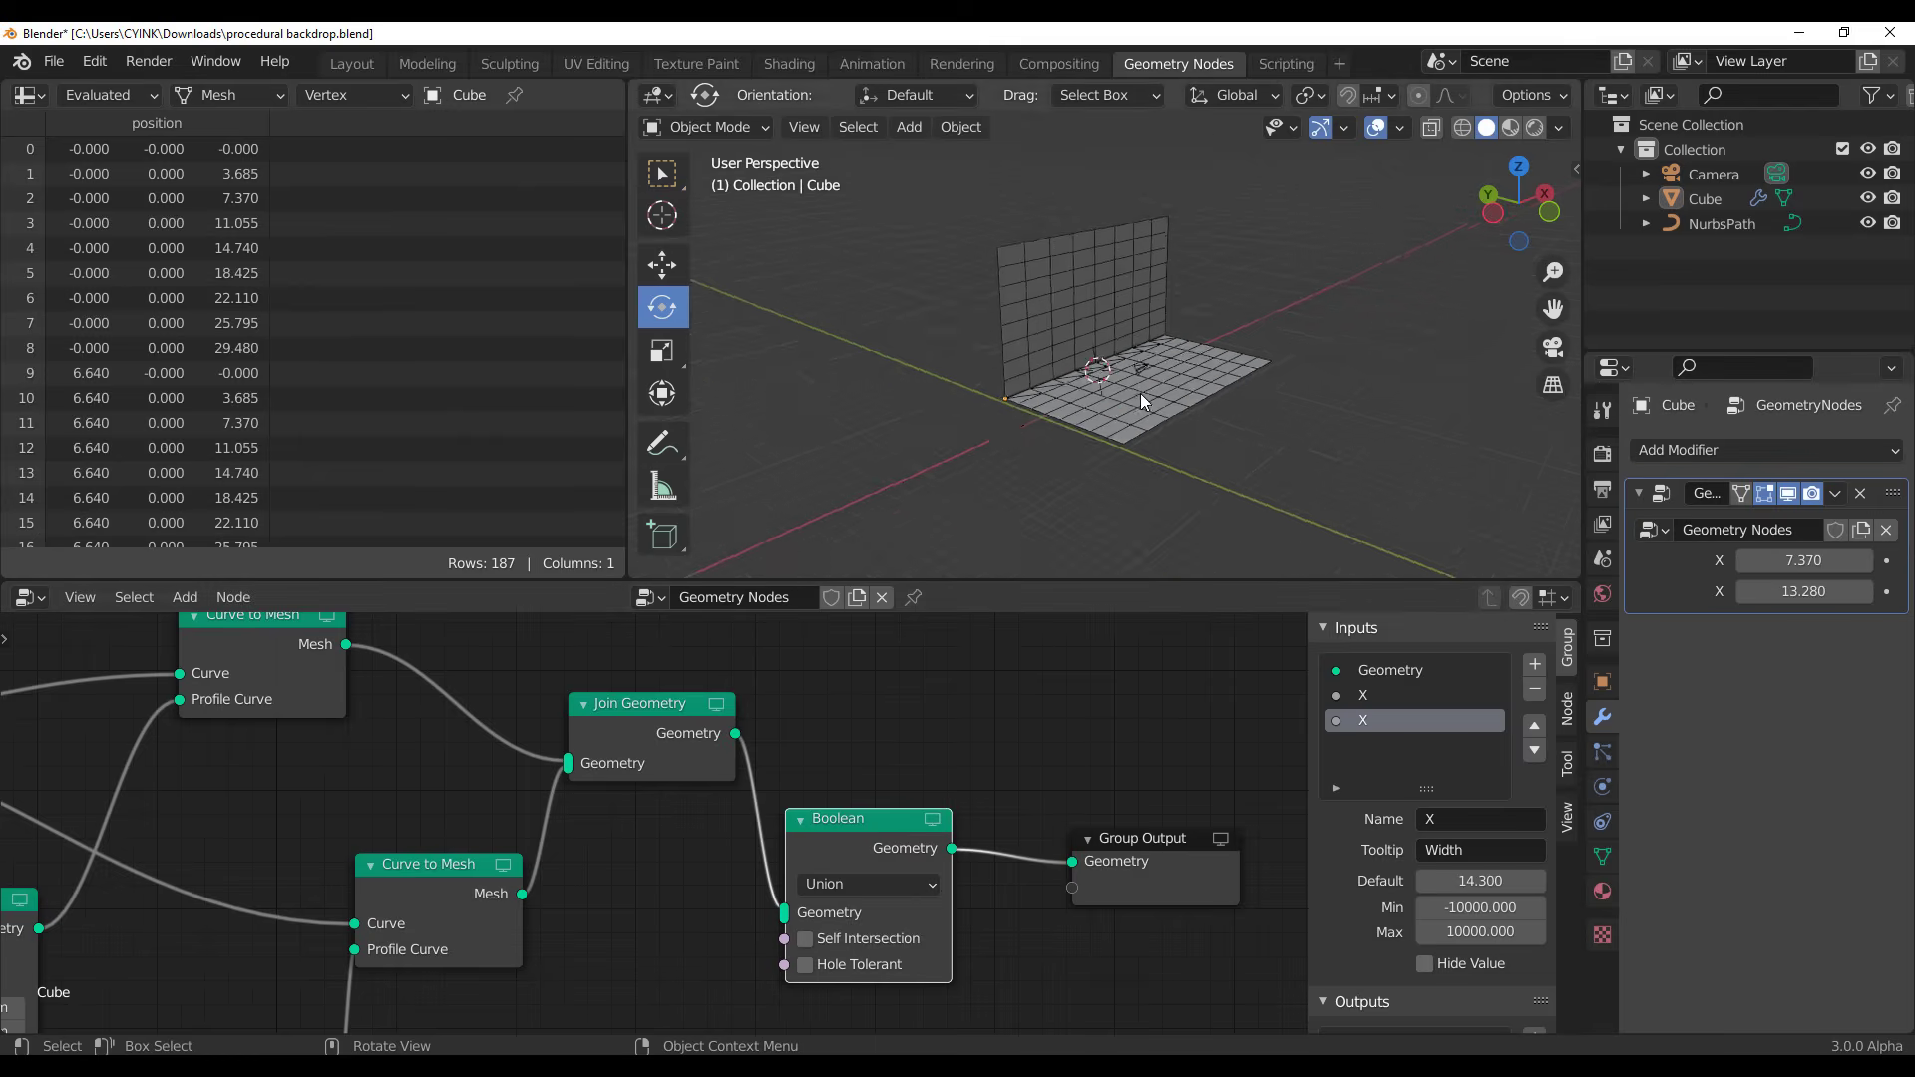
middle_click_drag(1222, 356, 1121, 386)
scroll(1187, 384, "up", 4)
middle_click_drag(1254, 379, 1260, 416)
scroll(1260, 416, "up", 2)
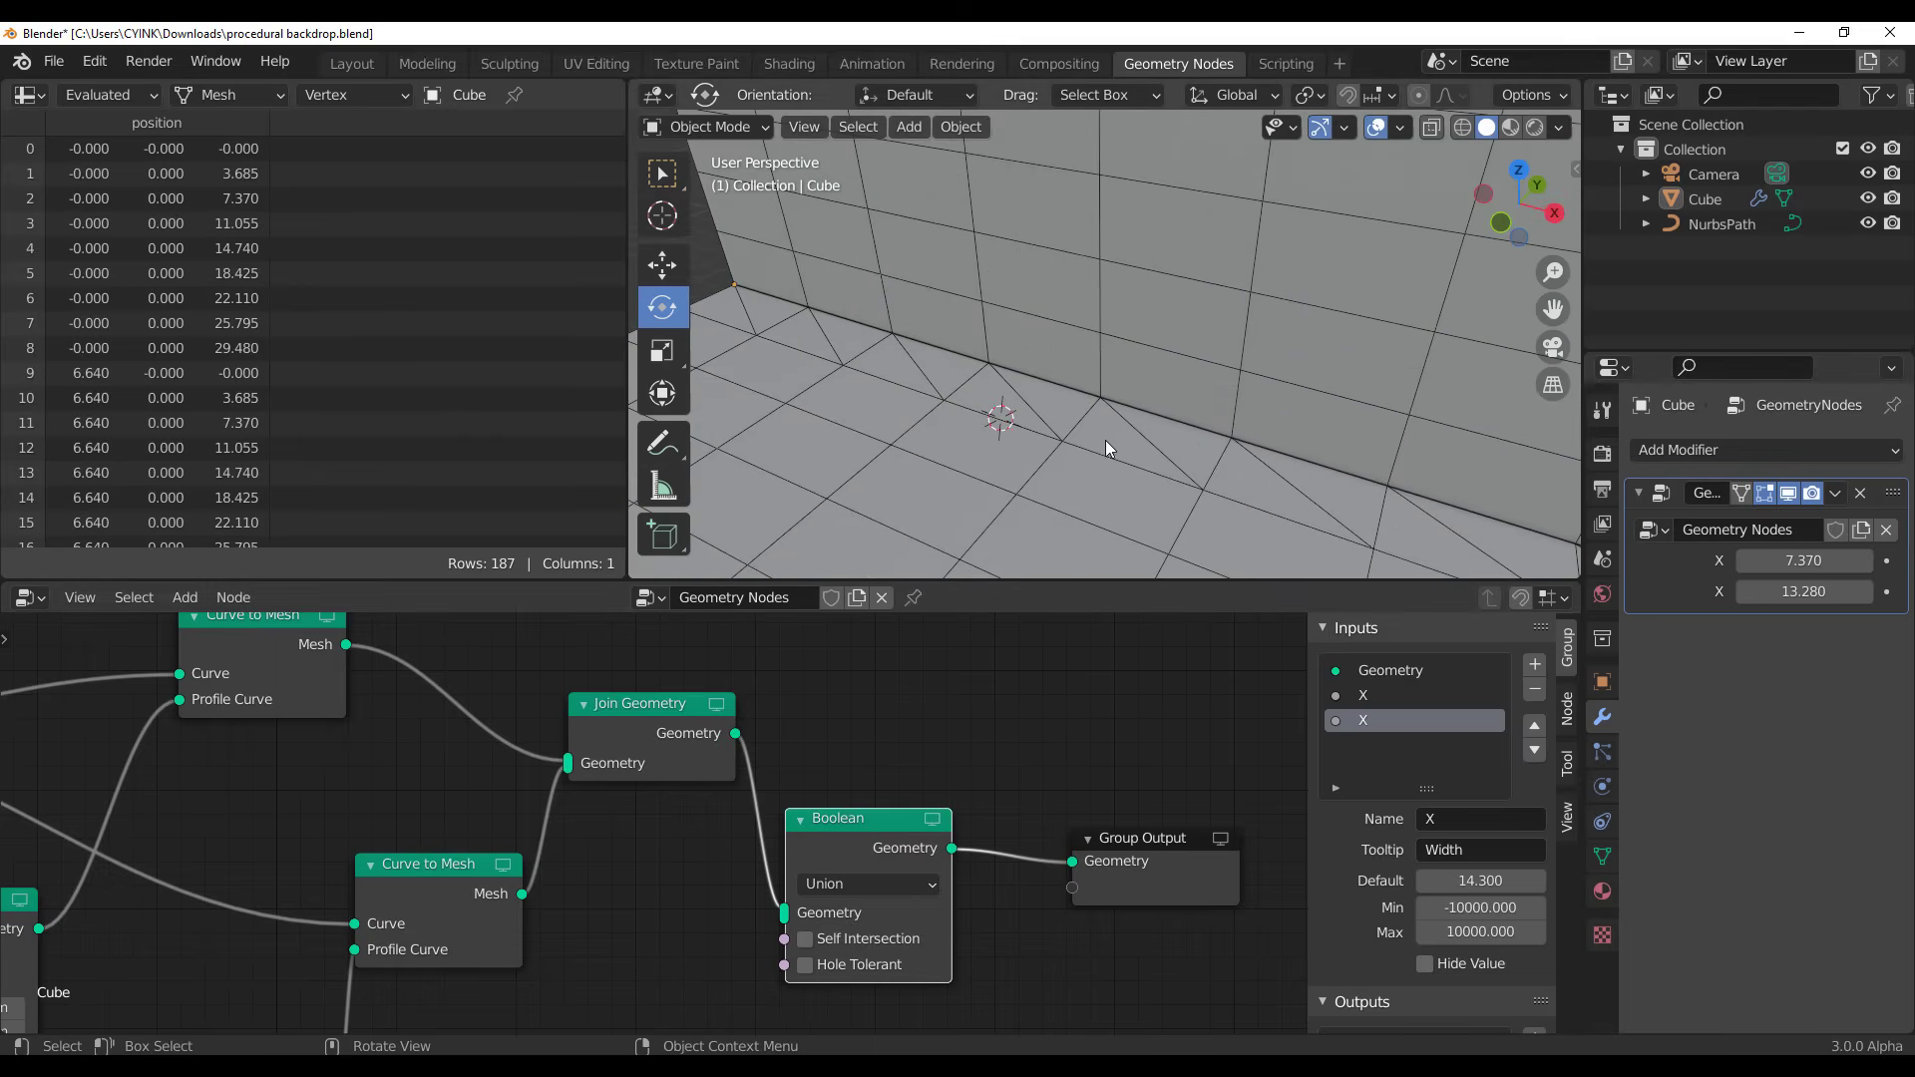
middle_click_drag(1110, 352, 1083, 353)
scroll(1146, 419, "down", 4)
scroll(1103, 914, "down", 4)
Make room before Group Output and insert a Subdivide node after the Boolean node
middle_click_drag(1103, 914, 872, 890)
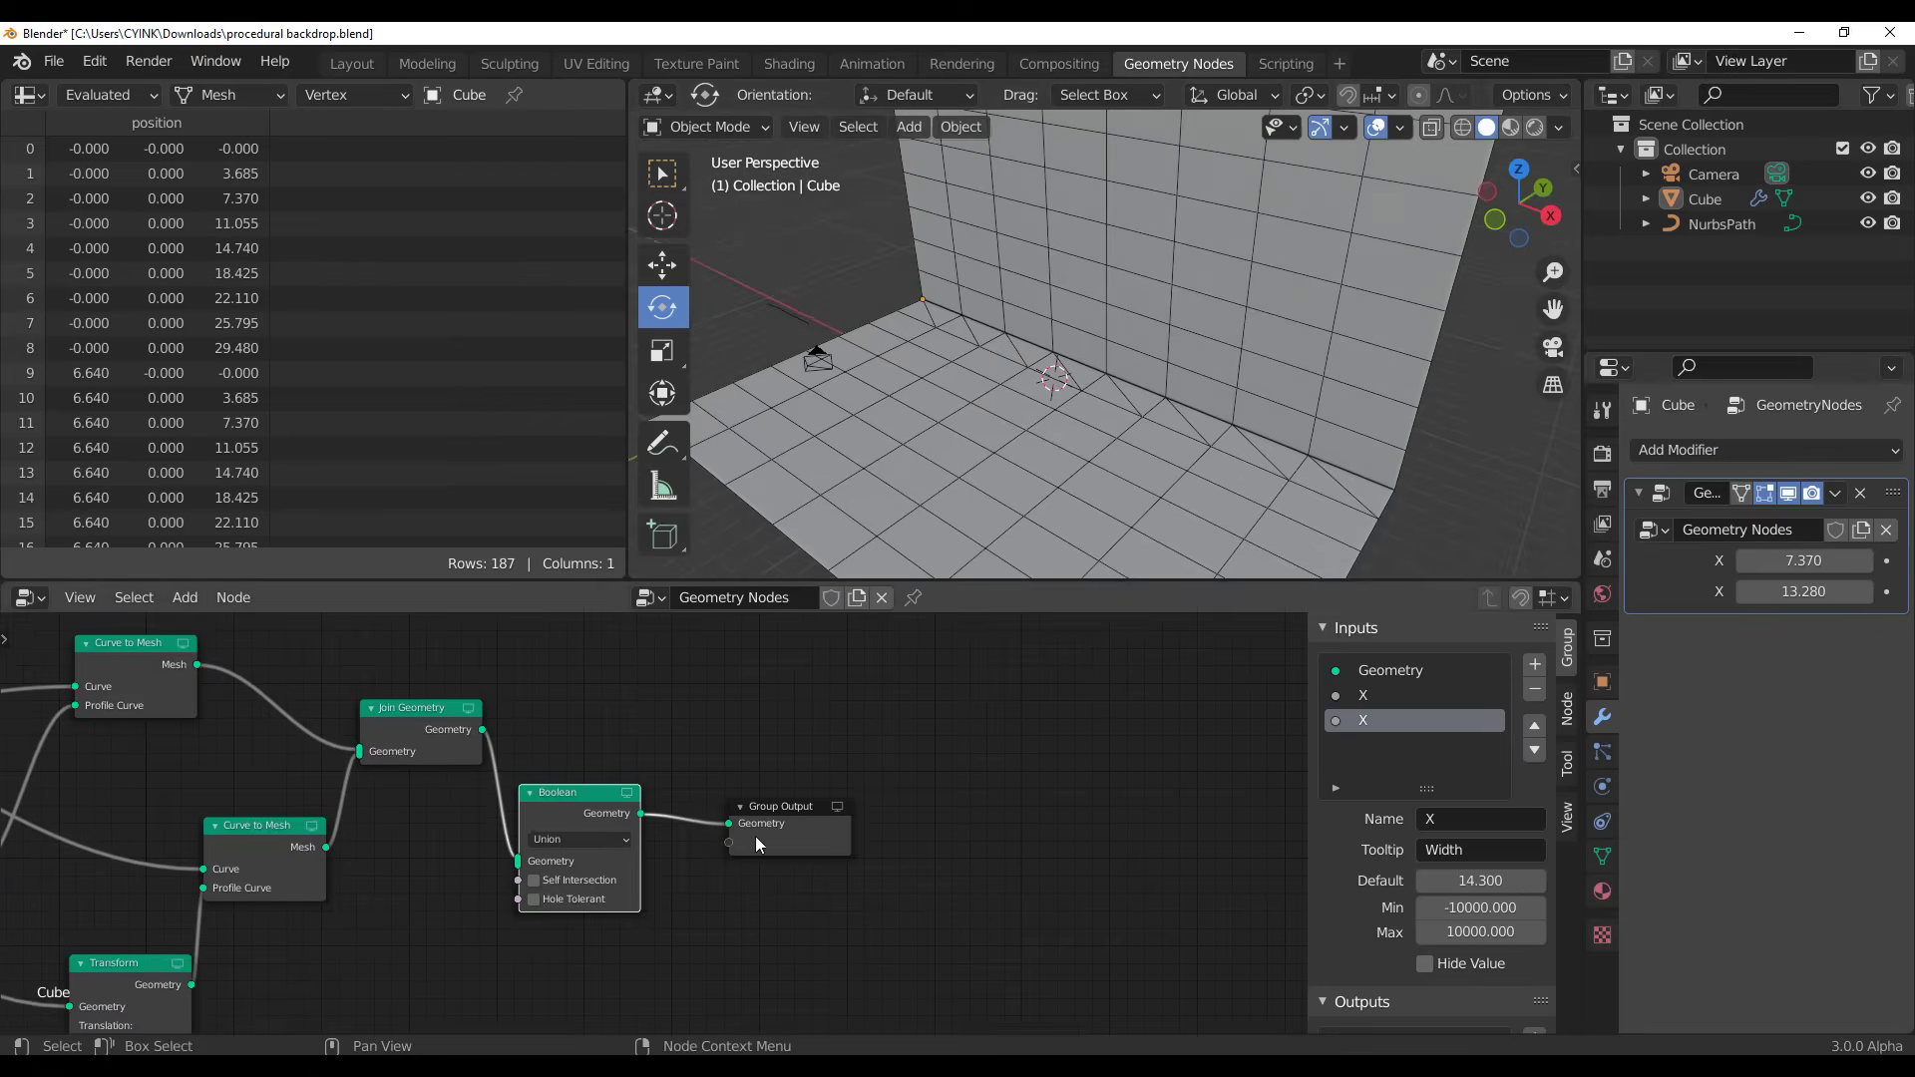
left_click_drag(756, 835, 1082, 838)
key("shift+a")
left_click(768, 688)
type("sub")
key("Return")
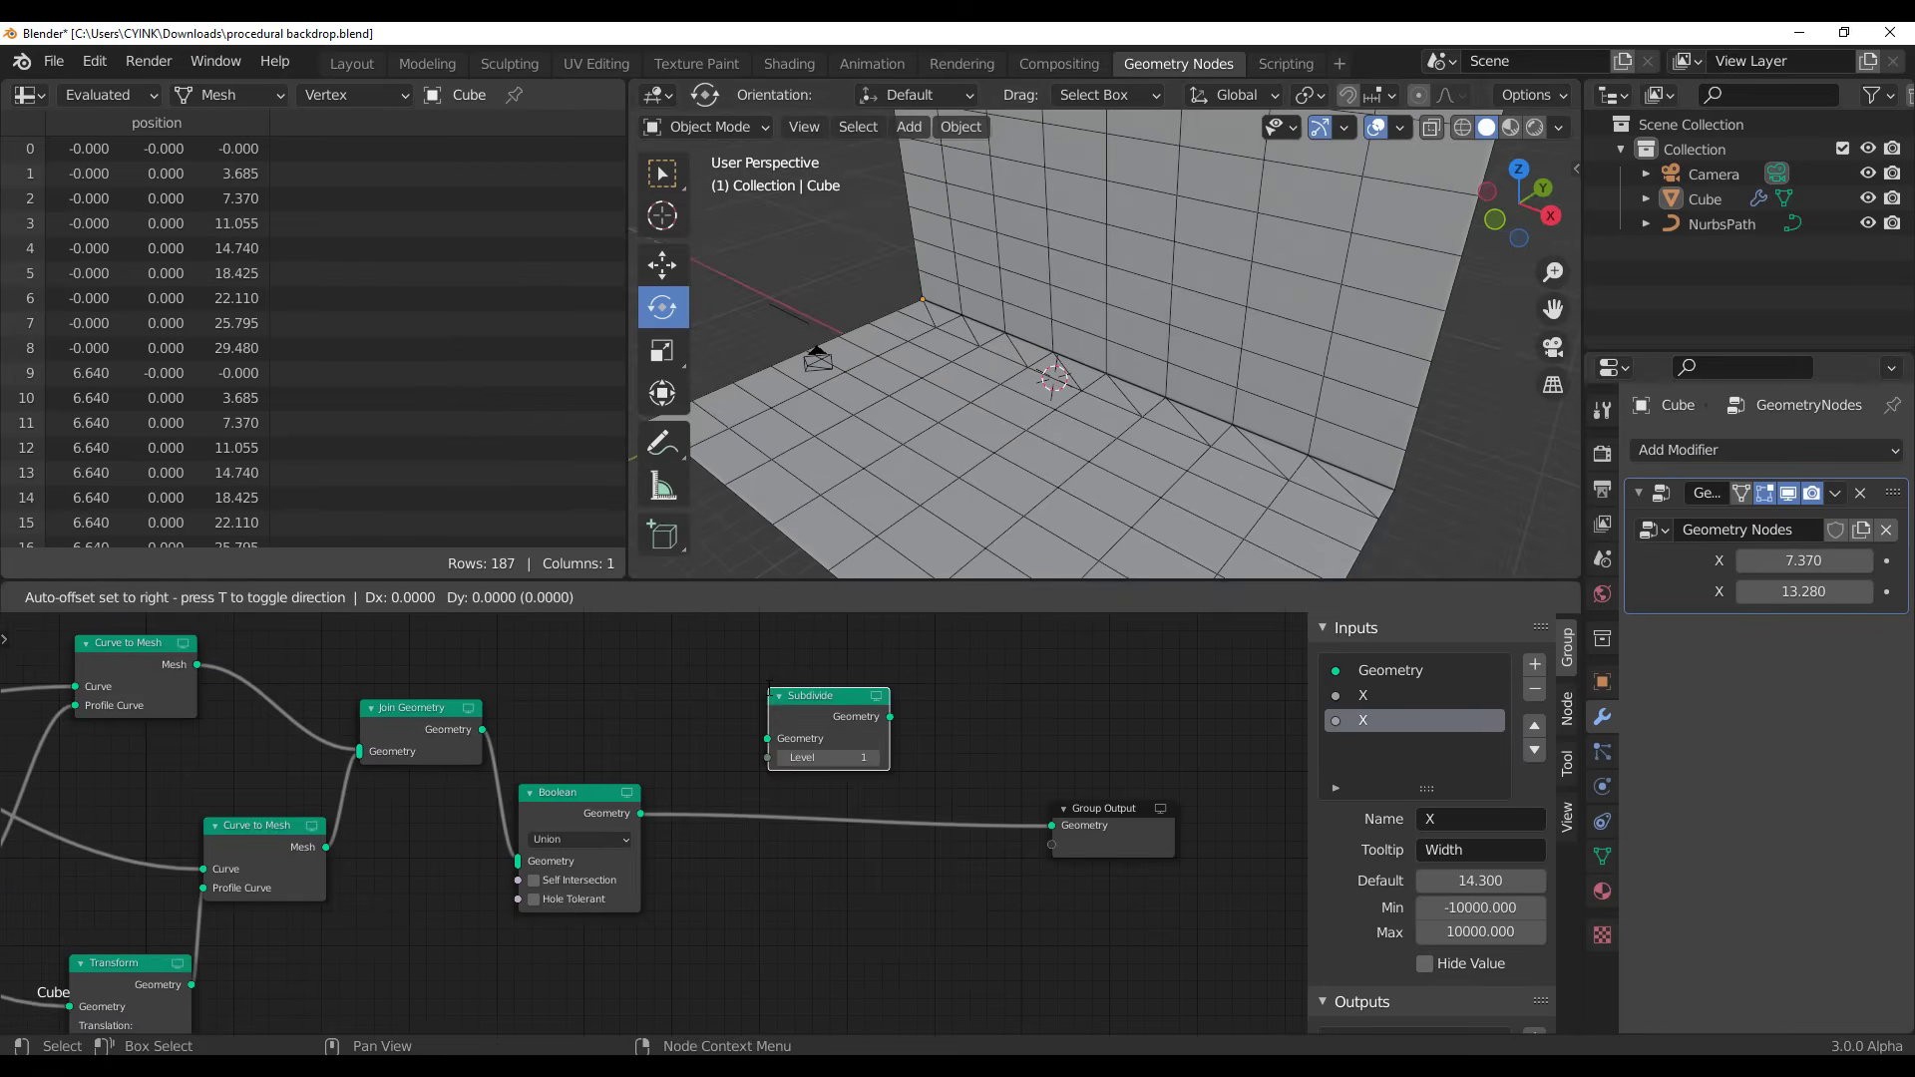
left_click(836, 771)
Try a Subdivide Level of 2 on the backdrop mesh, and restore it to 1
scroll(1009, 690, "up", 2)
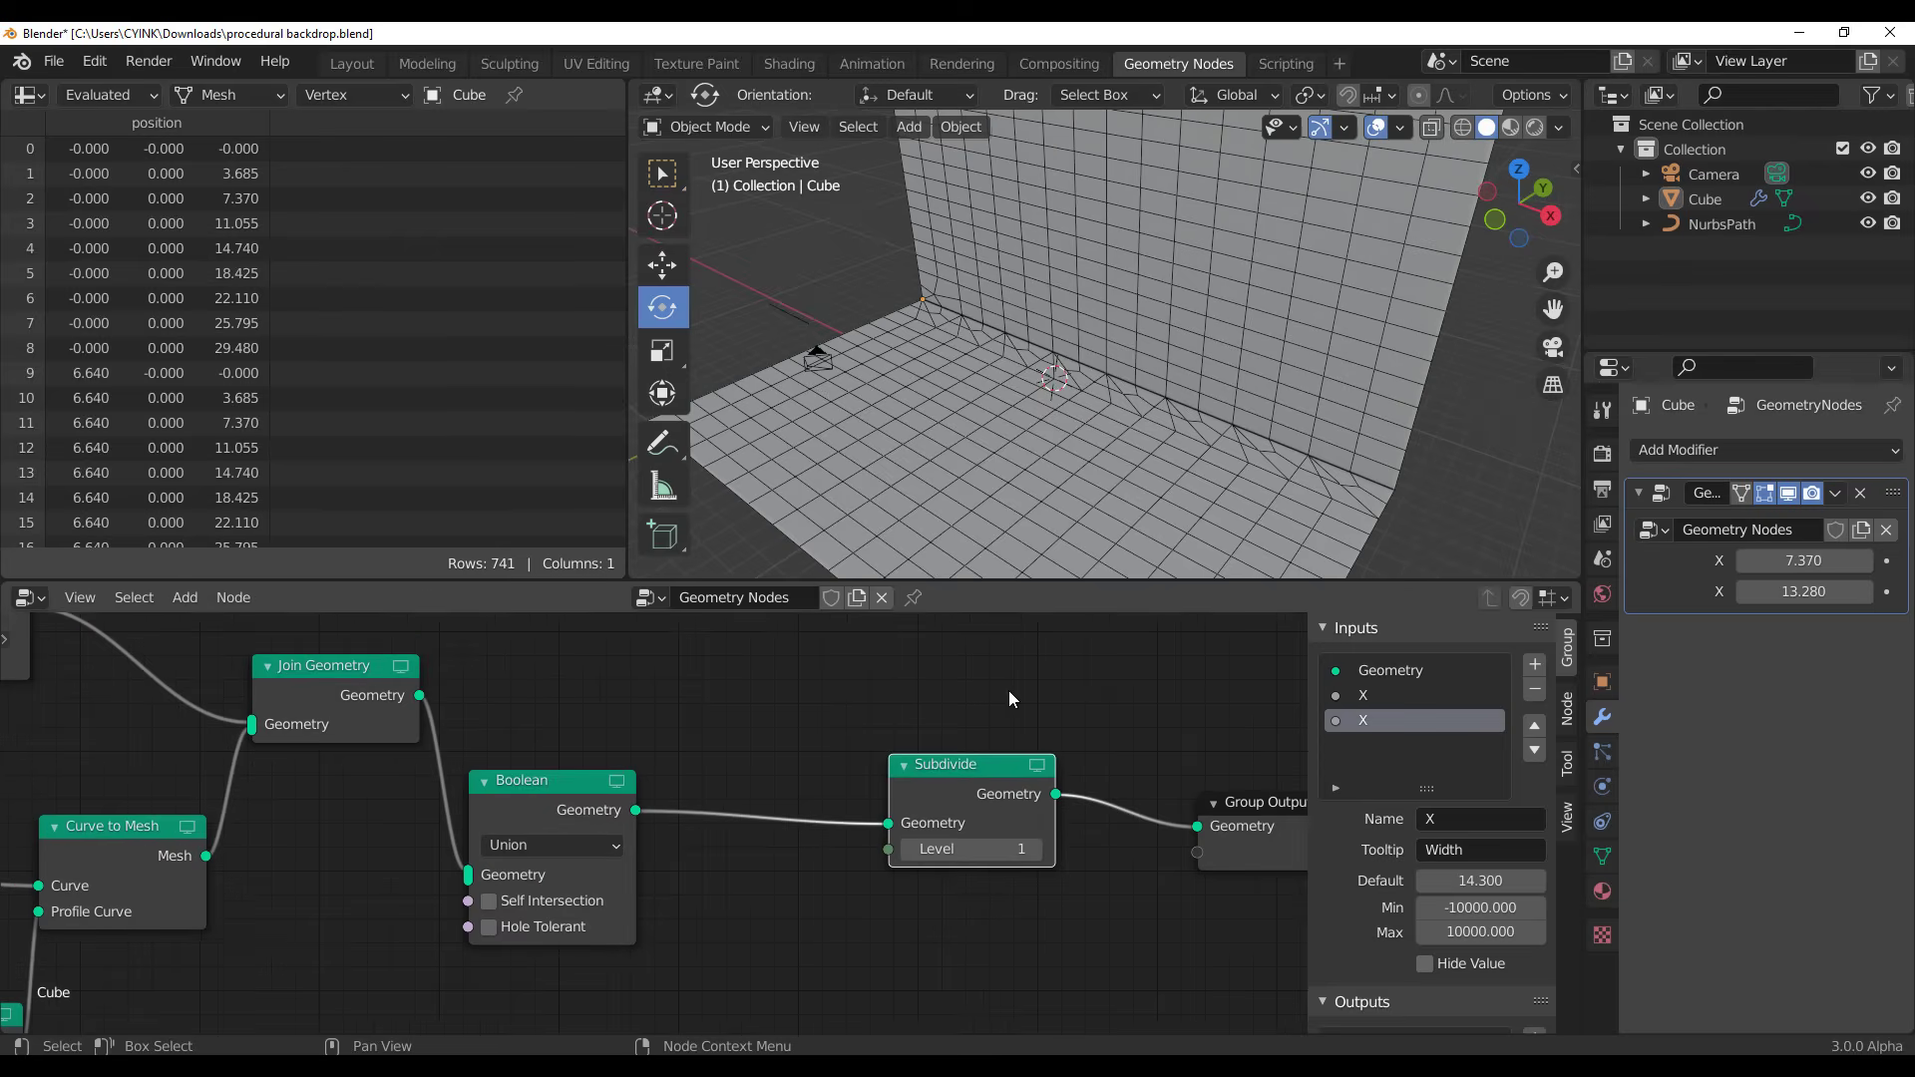
middle_click_drag(1369, 255, 1148, 220)
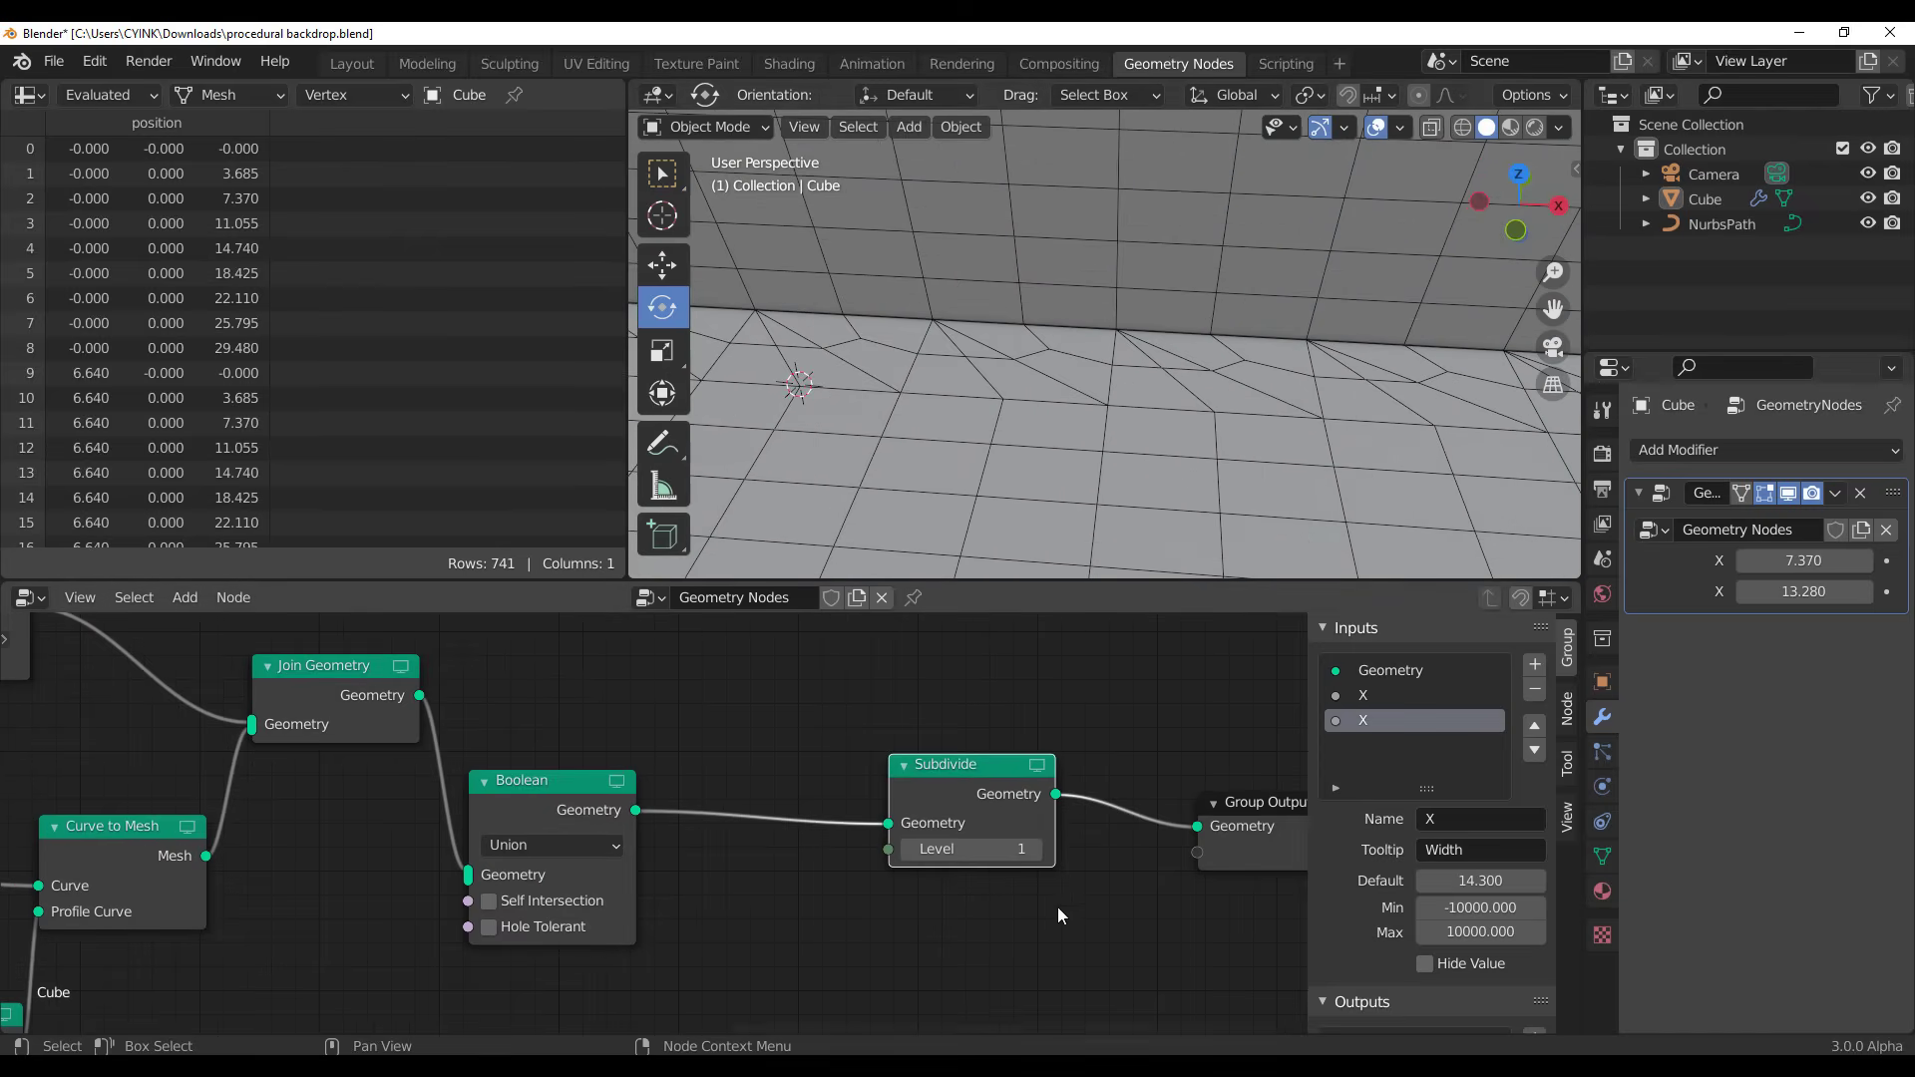
left_click(1041, 853)
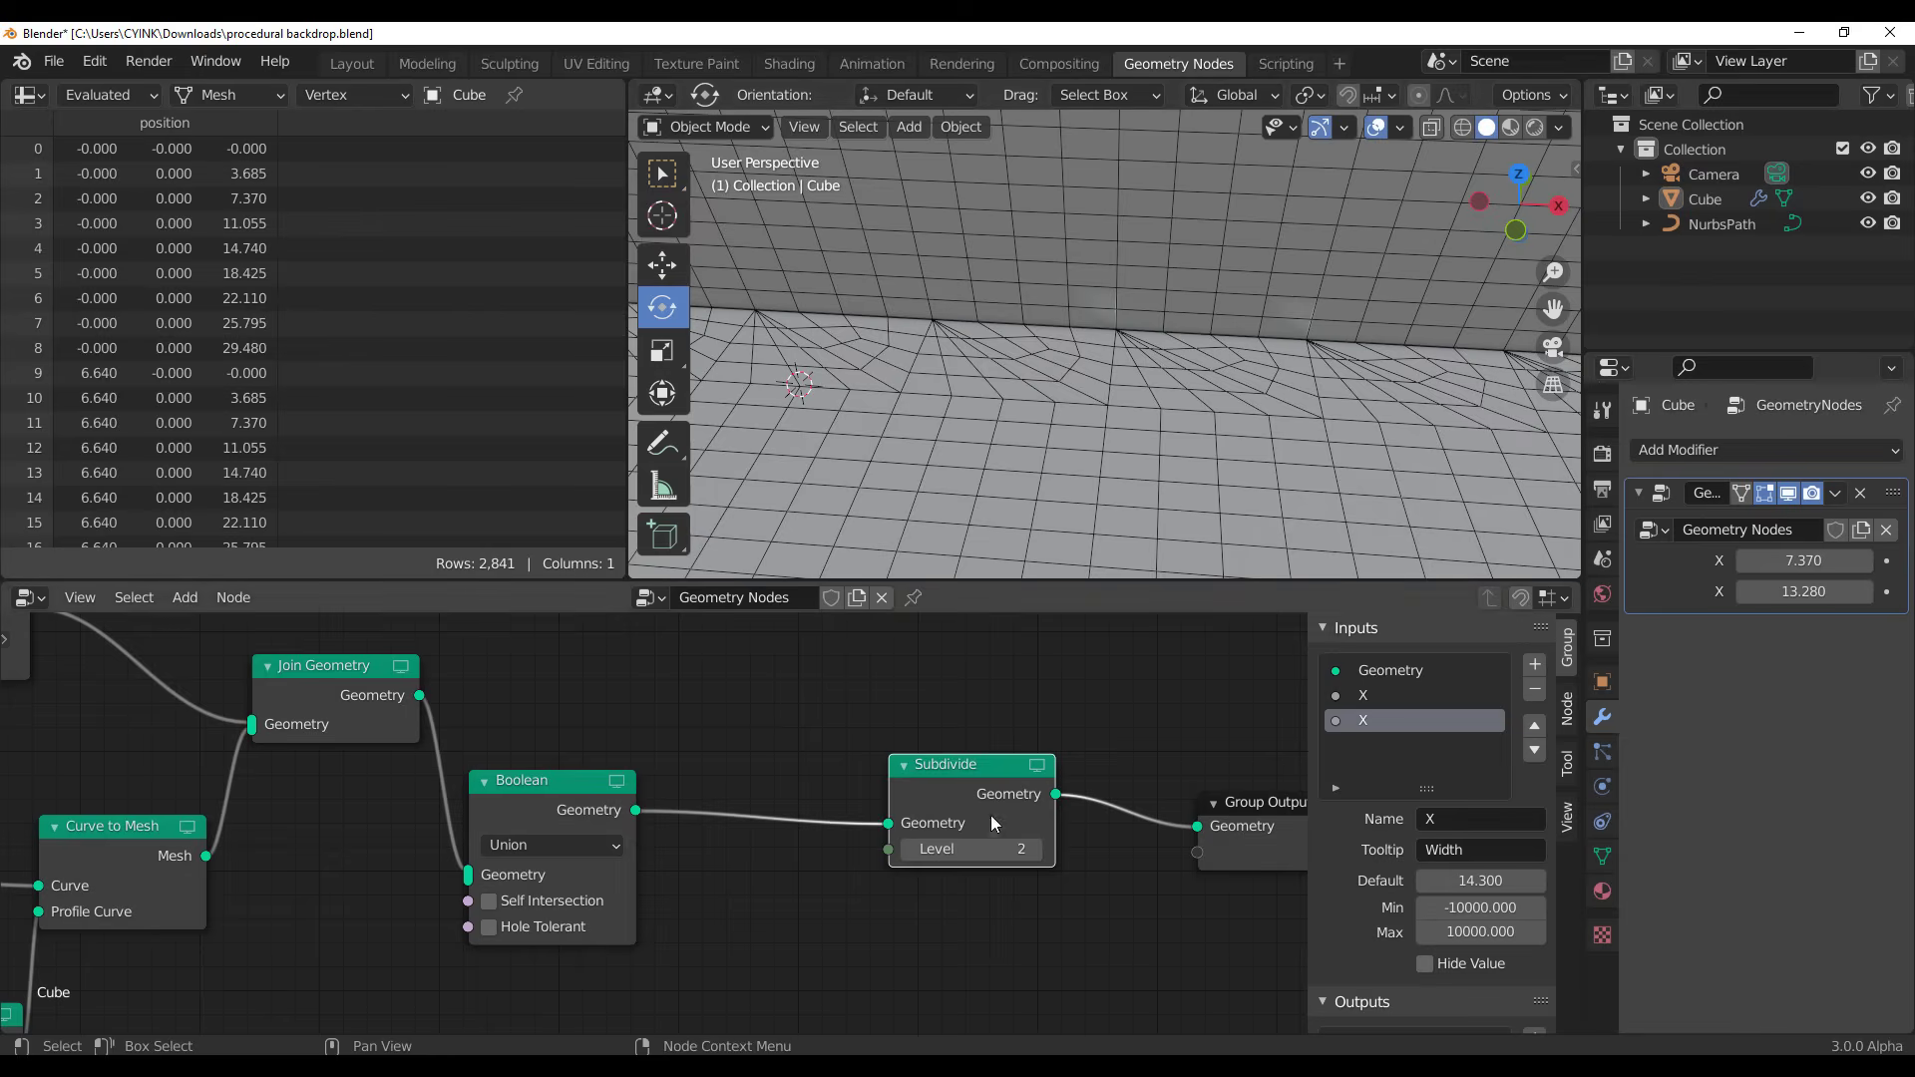
left_click(912, 850)
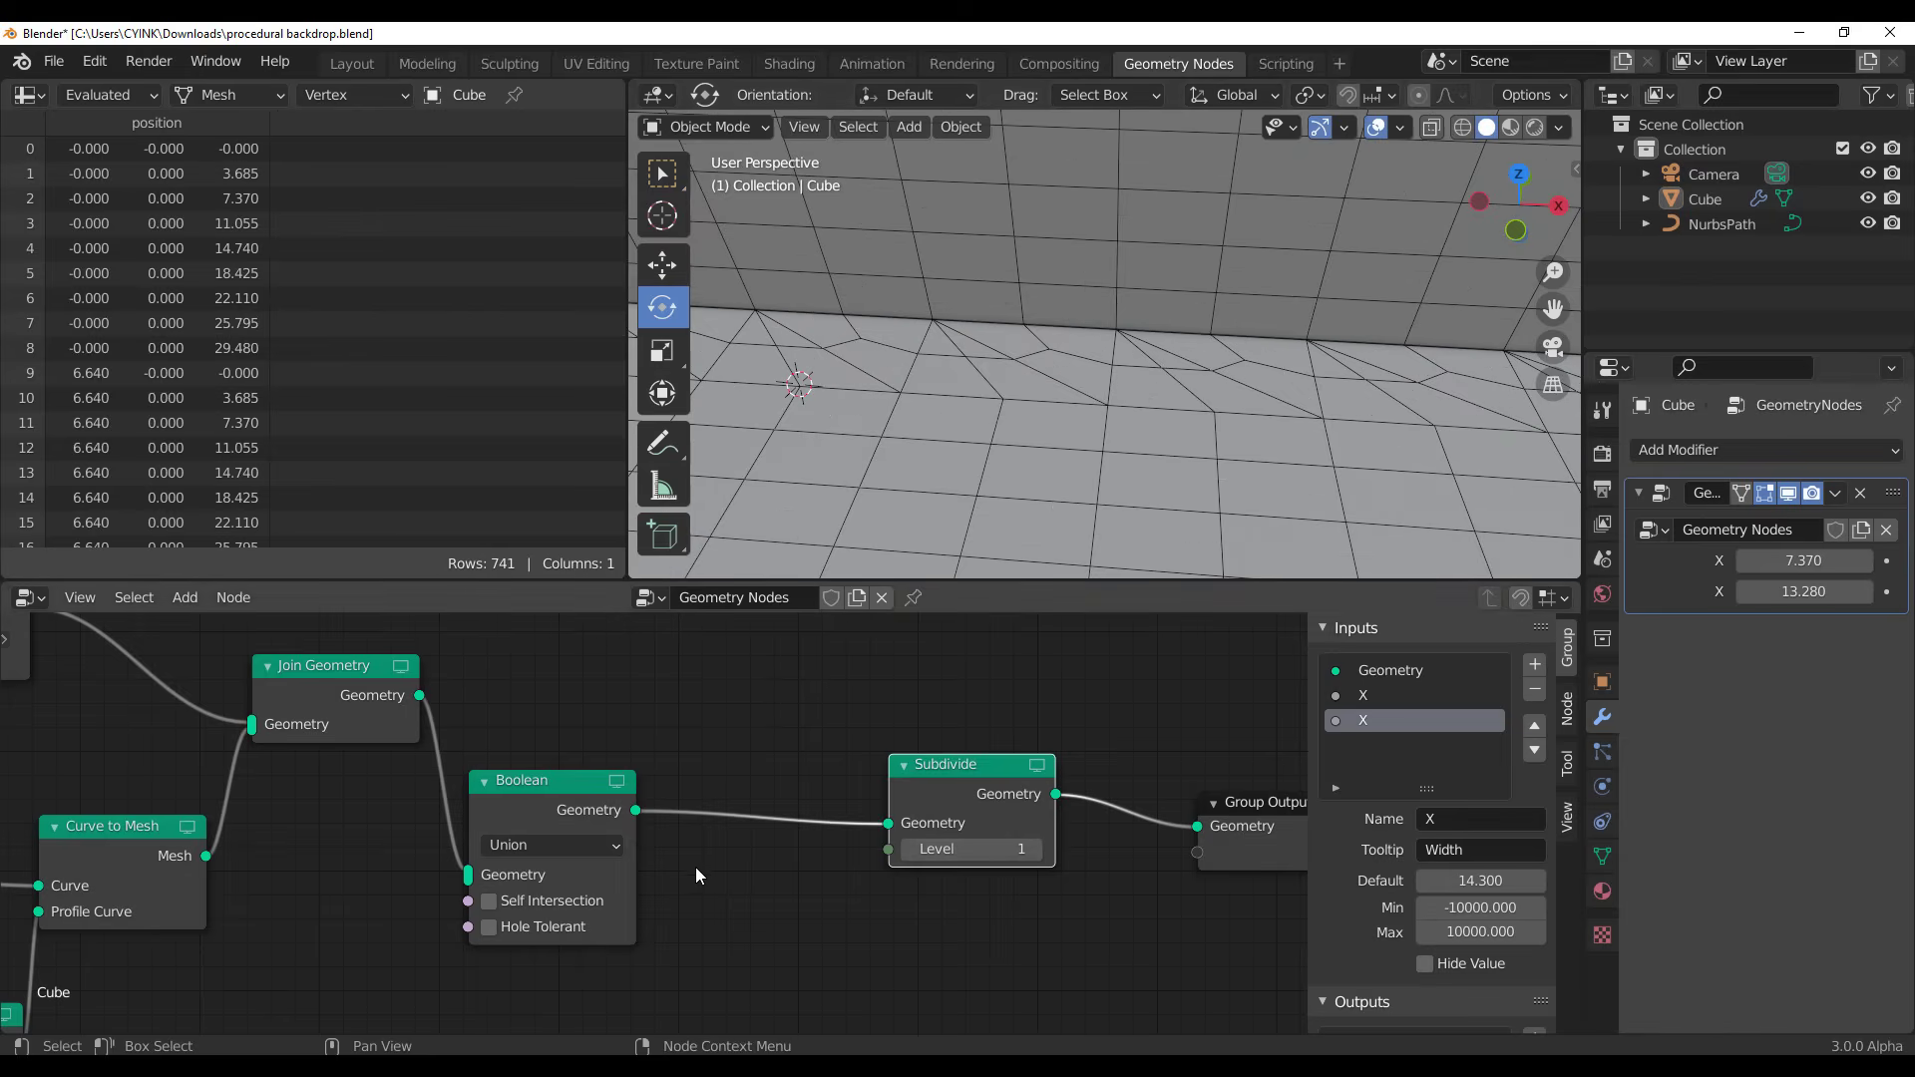
Locate and select the BackDrop group input node and view its links to the Combine XYZ nodes
scroll(708, 858, "down", 2)
middle_click_drag(721, 846, 504, 920)
middle_click_drag(315, 807, 602, 871)
scroll(639, 788, "up", 6)
left_click(638, 758)
scroll(977, 848, "down", 3)
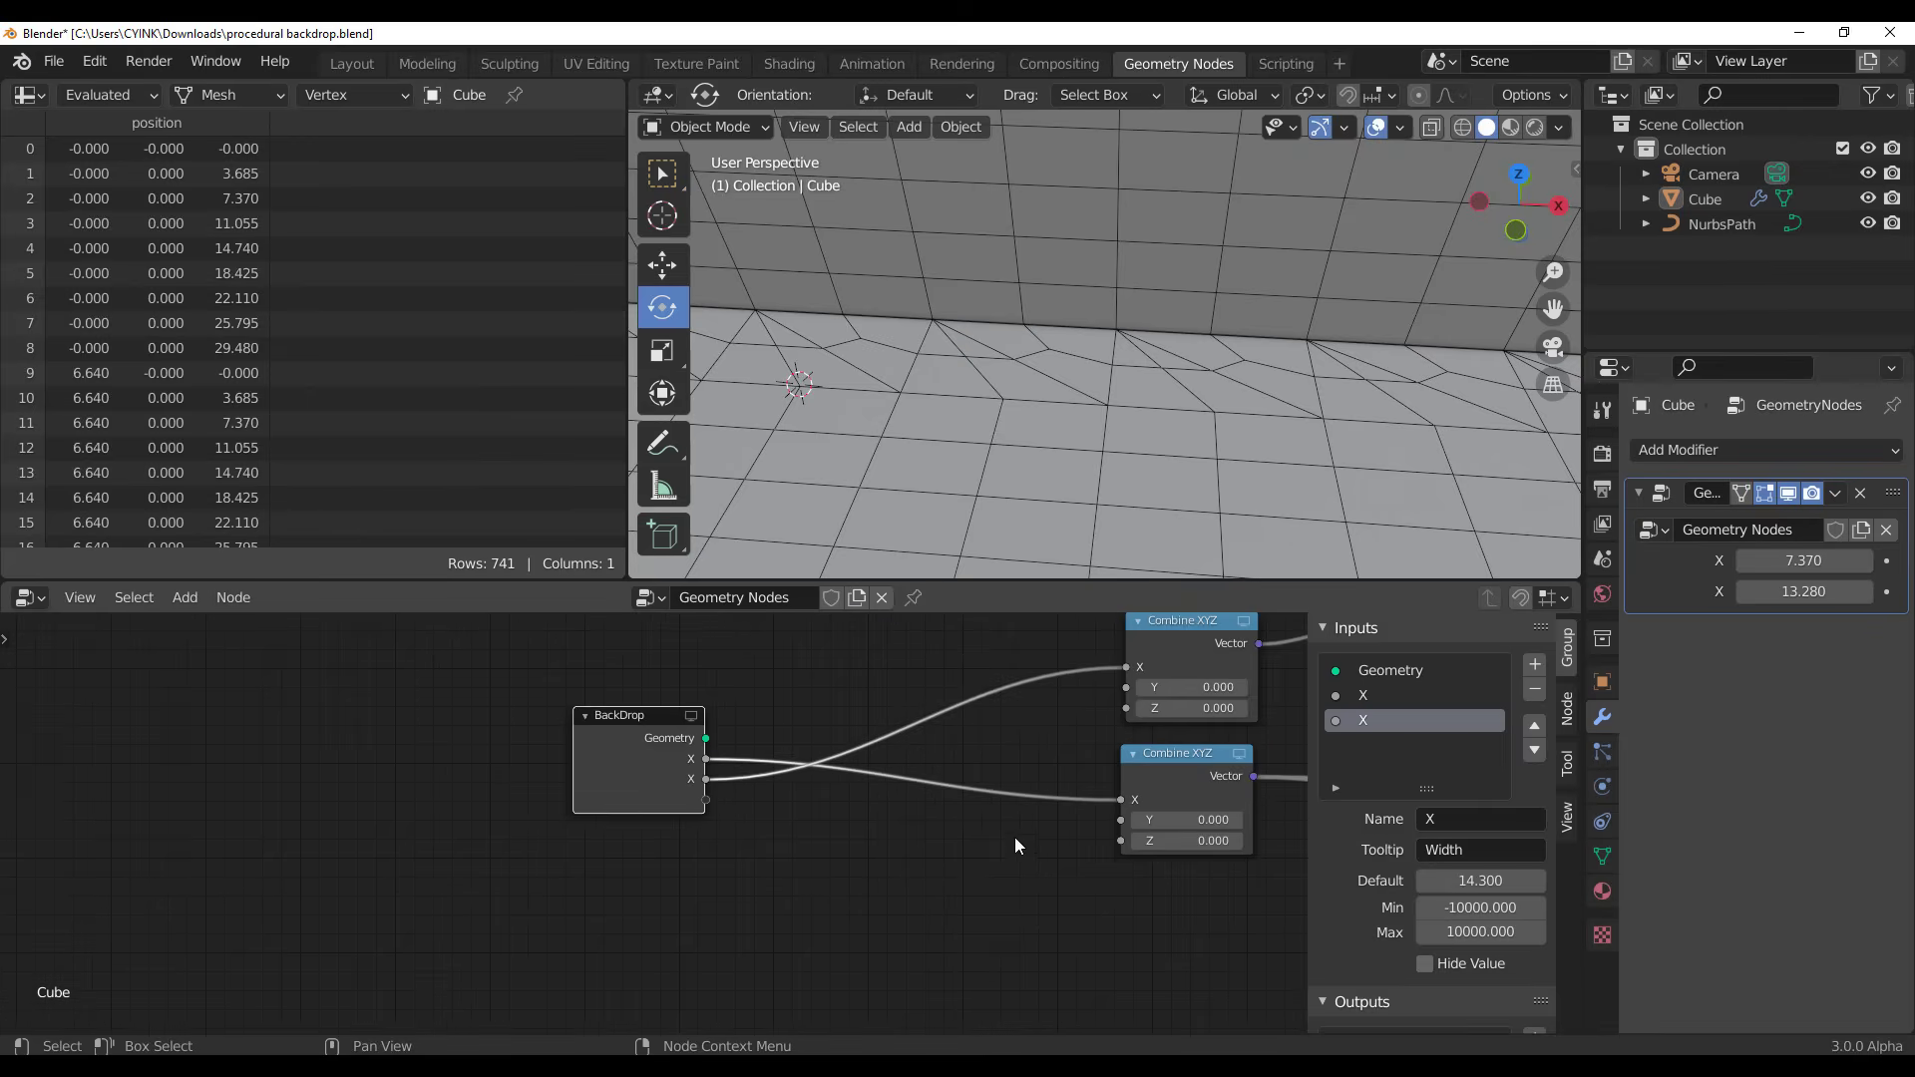
Set the backdrop modifier's first X input to 5.930 and the second to 7.200
middle_click_drag(1197, 878, 842, 968)
scroll(1014, 997, "down", 4)
middle_click_drag(1013, 996, 664, 967)
middle_click_drag(1417, 389, 1500, 459)
left_click_drag(1796, 561, 1716, 591)
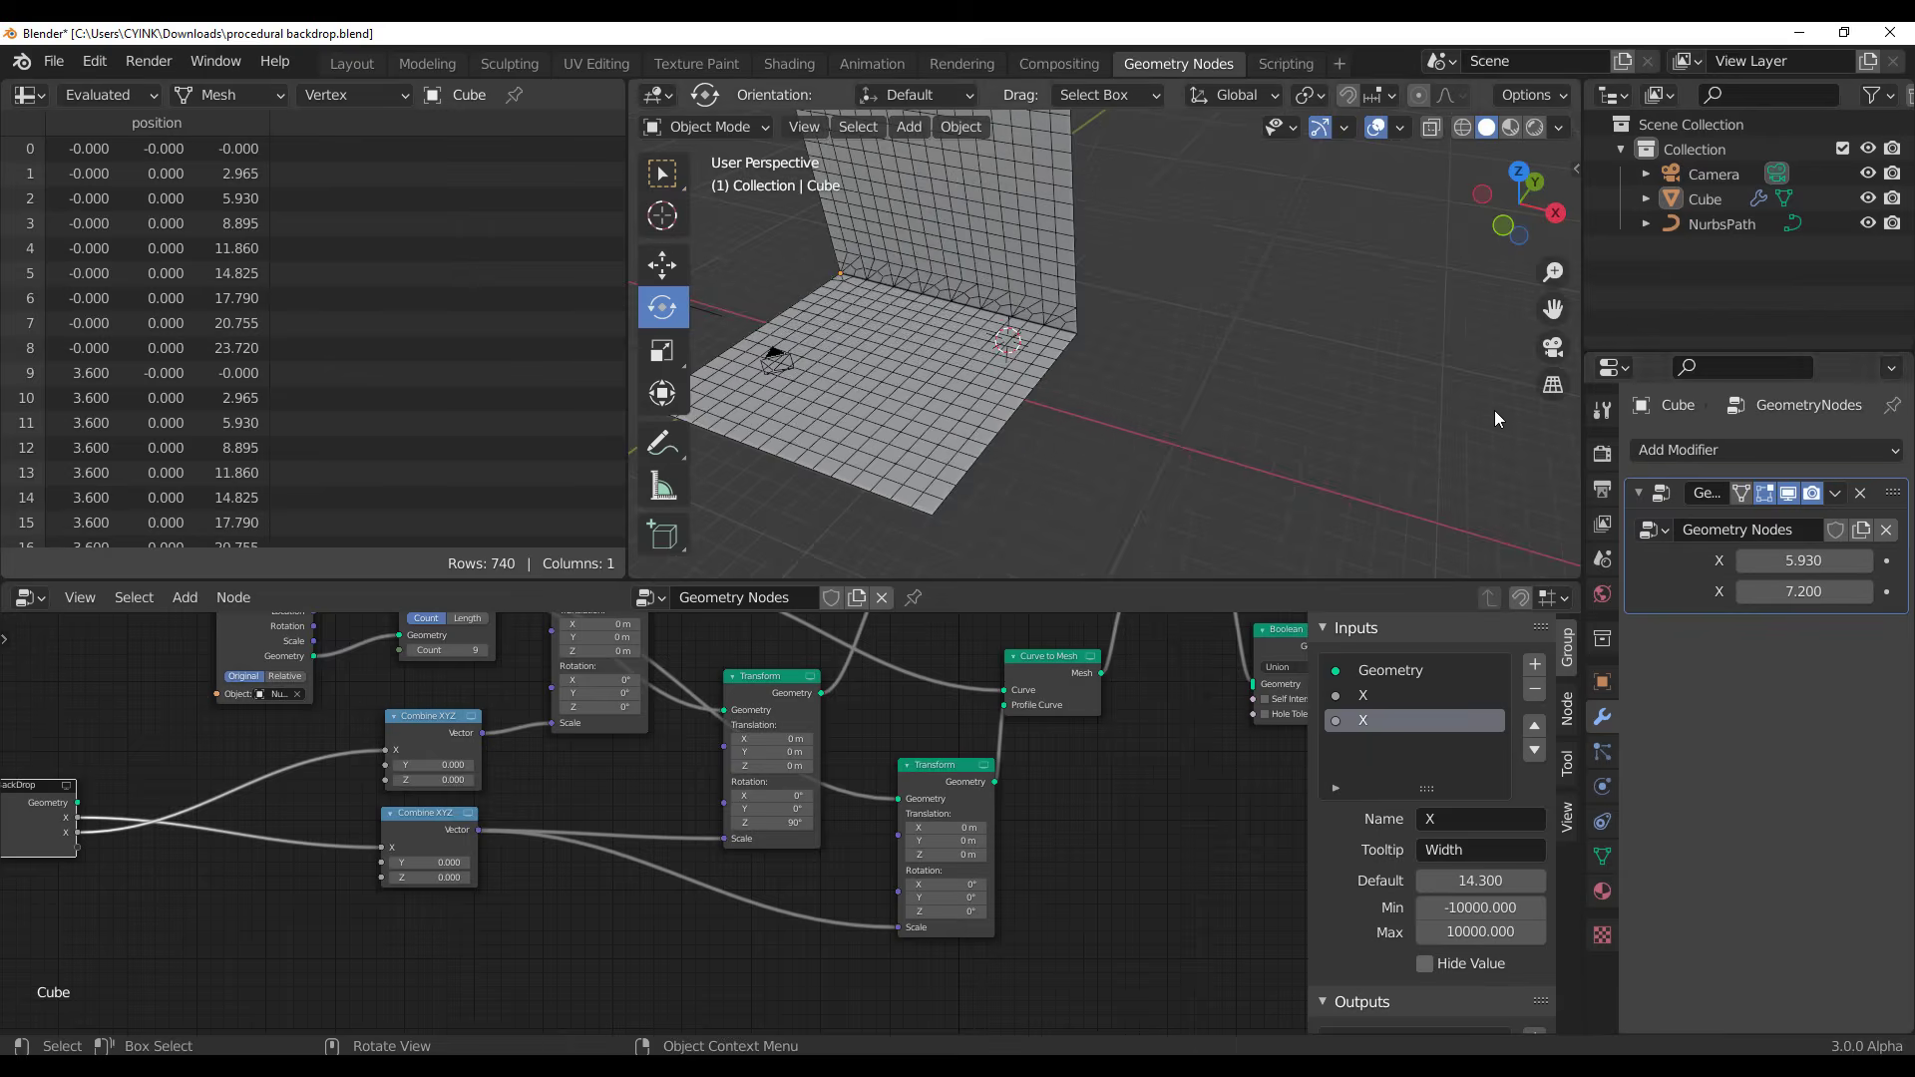
Examine the resized backdrop from several angles, along with its Object Info, Combine XYZ and Transform nodes
middle_click_drag(1495, 410, 513, 421)
middle_click_drag(1285, 465, 1260, 302)
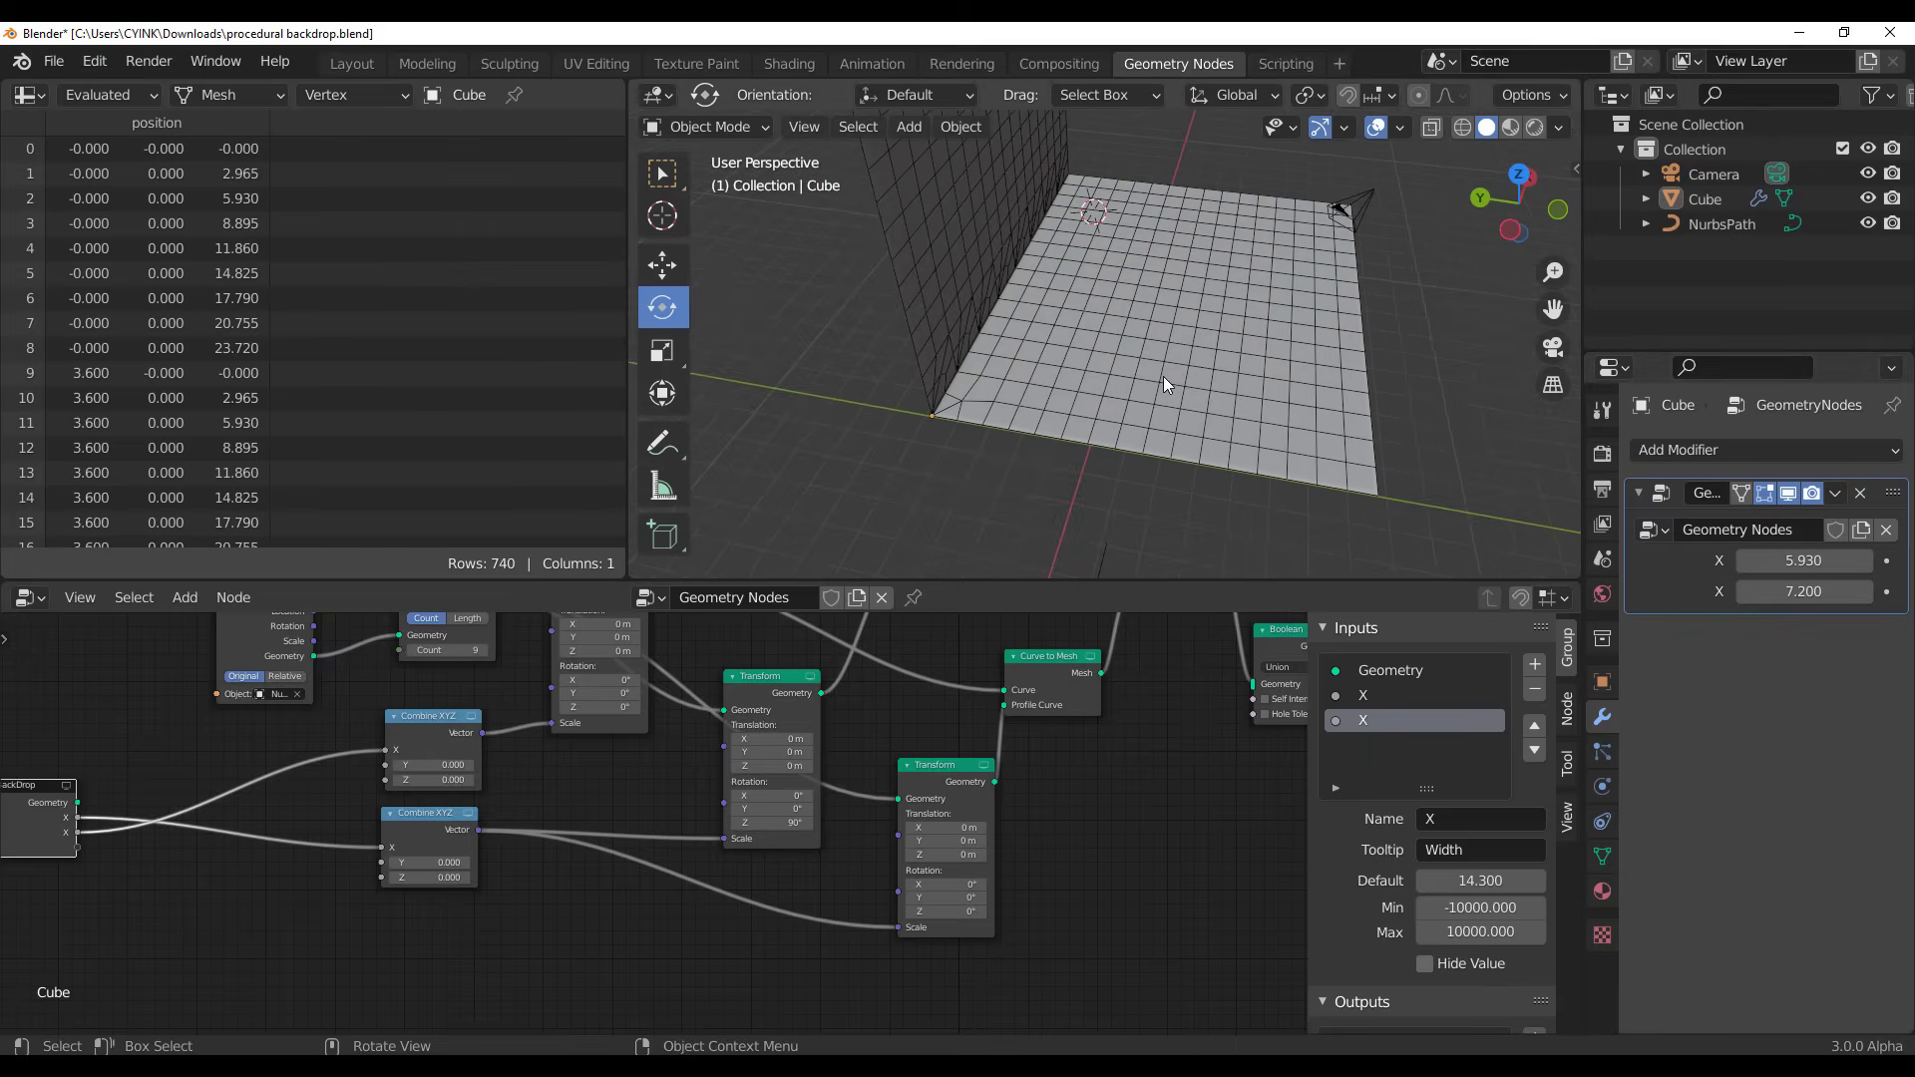
middle_click_drag(975, 455, 1042, 404)
middle_click_drag(484, 900, 711, 998)
scroll(558, 811, "up", 5)
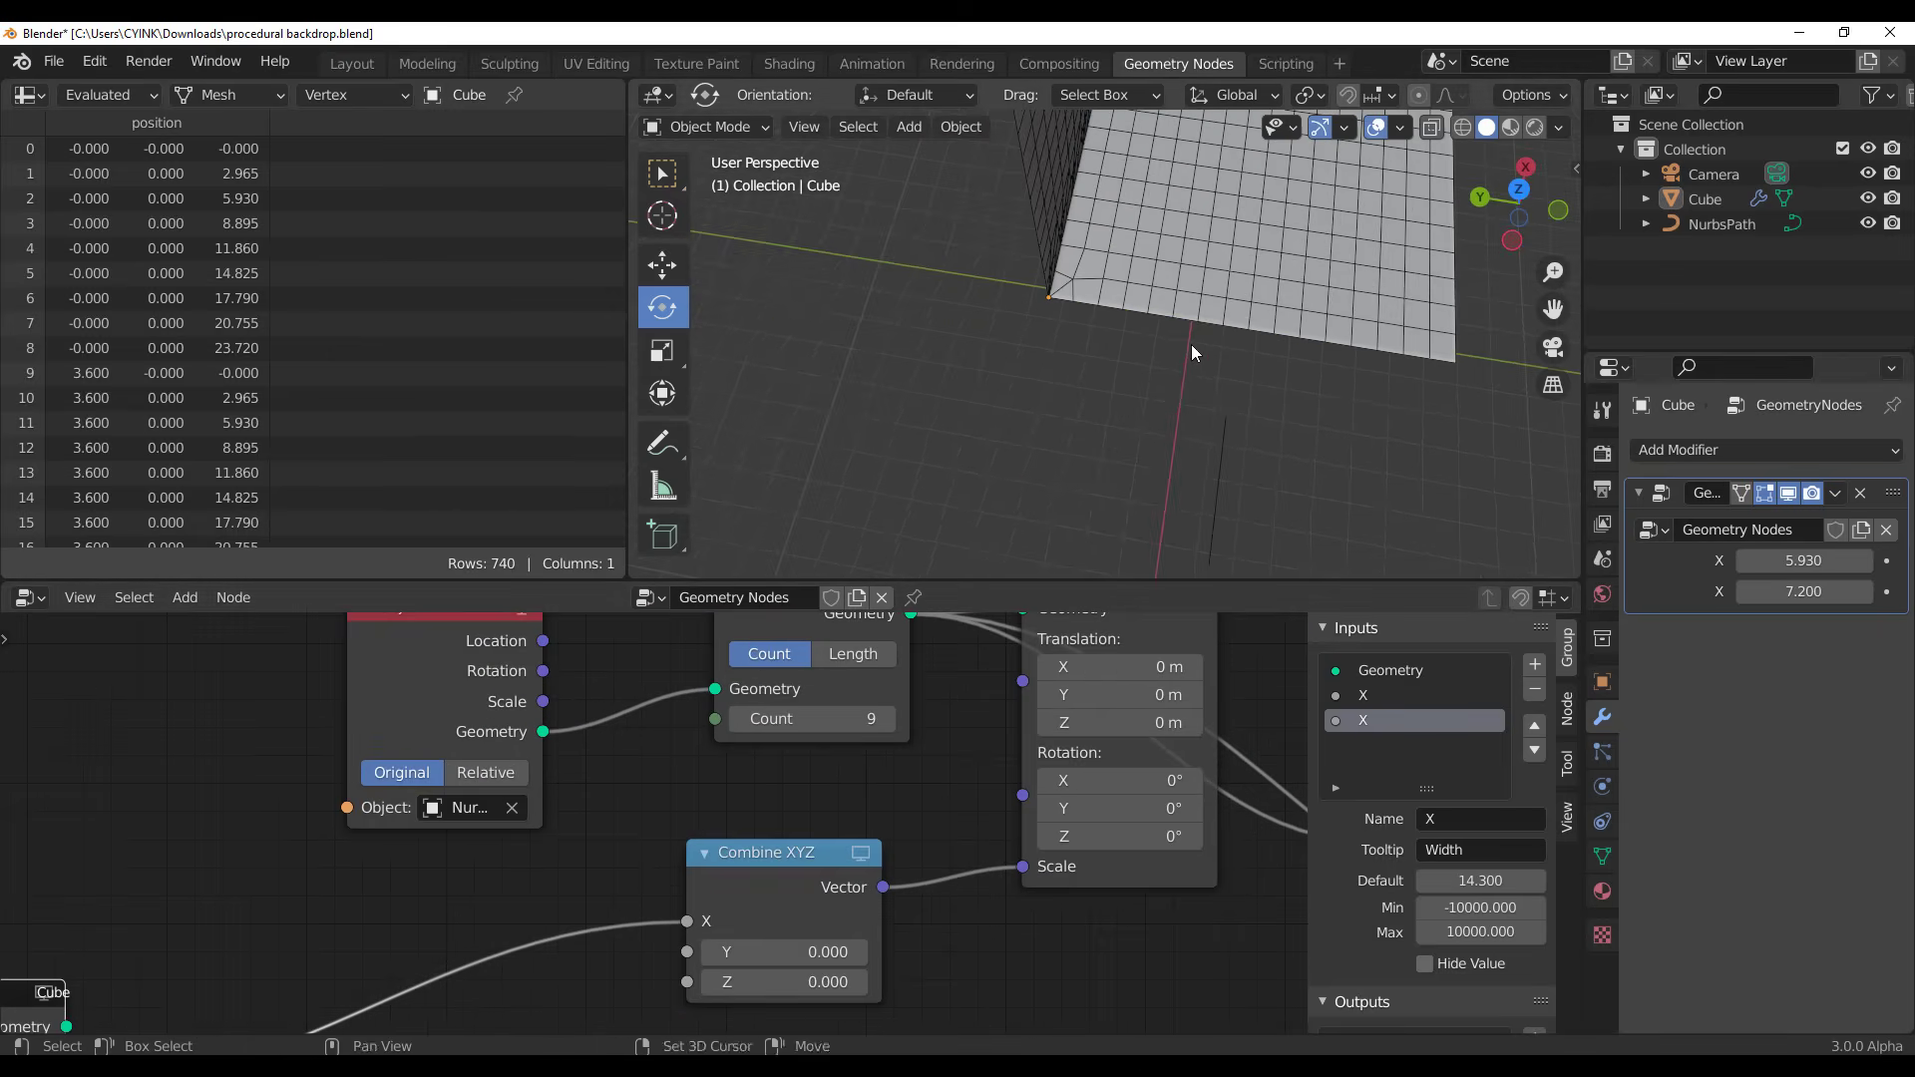
mouse_move(1191, 344)
middle_mouse_down()
mouse_move(1131, 339)
mouse_move(1265, 351)
mouse_move(1197, 359)
middle_mouse_up()
scroll(1259, 247, "down", 10)
middle_click_drag(1197, 359, 919, 322, "shift")
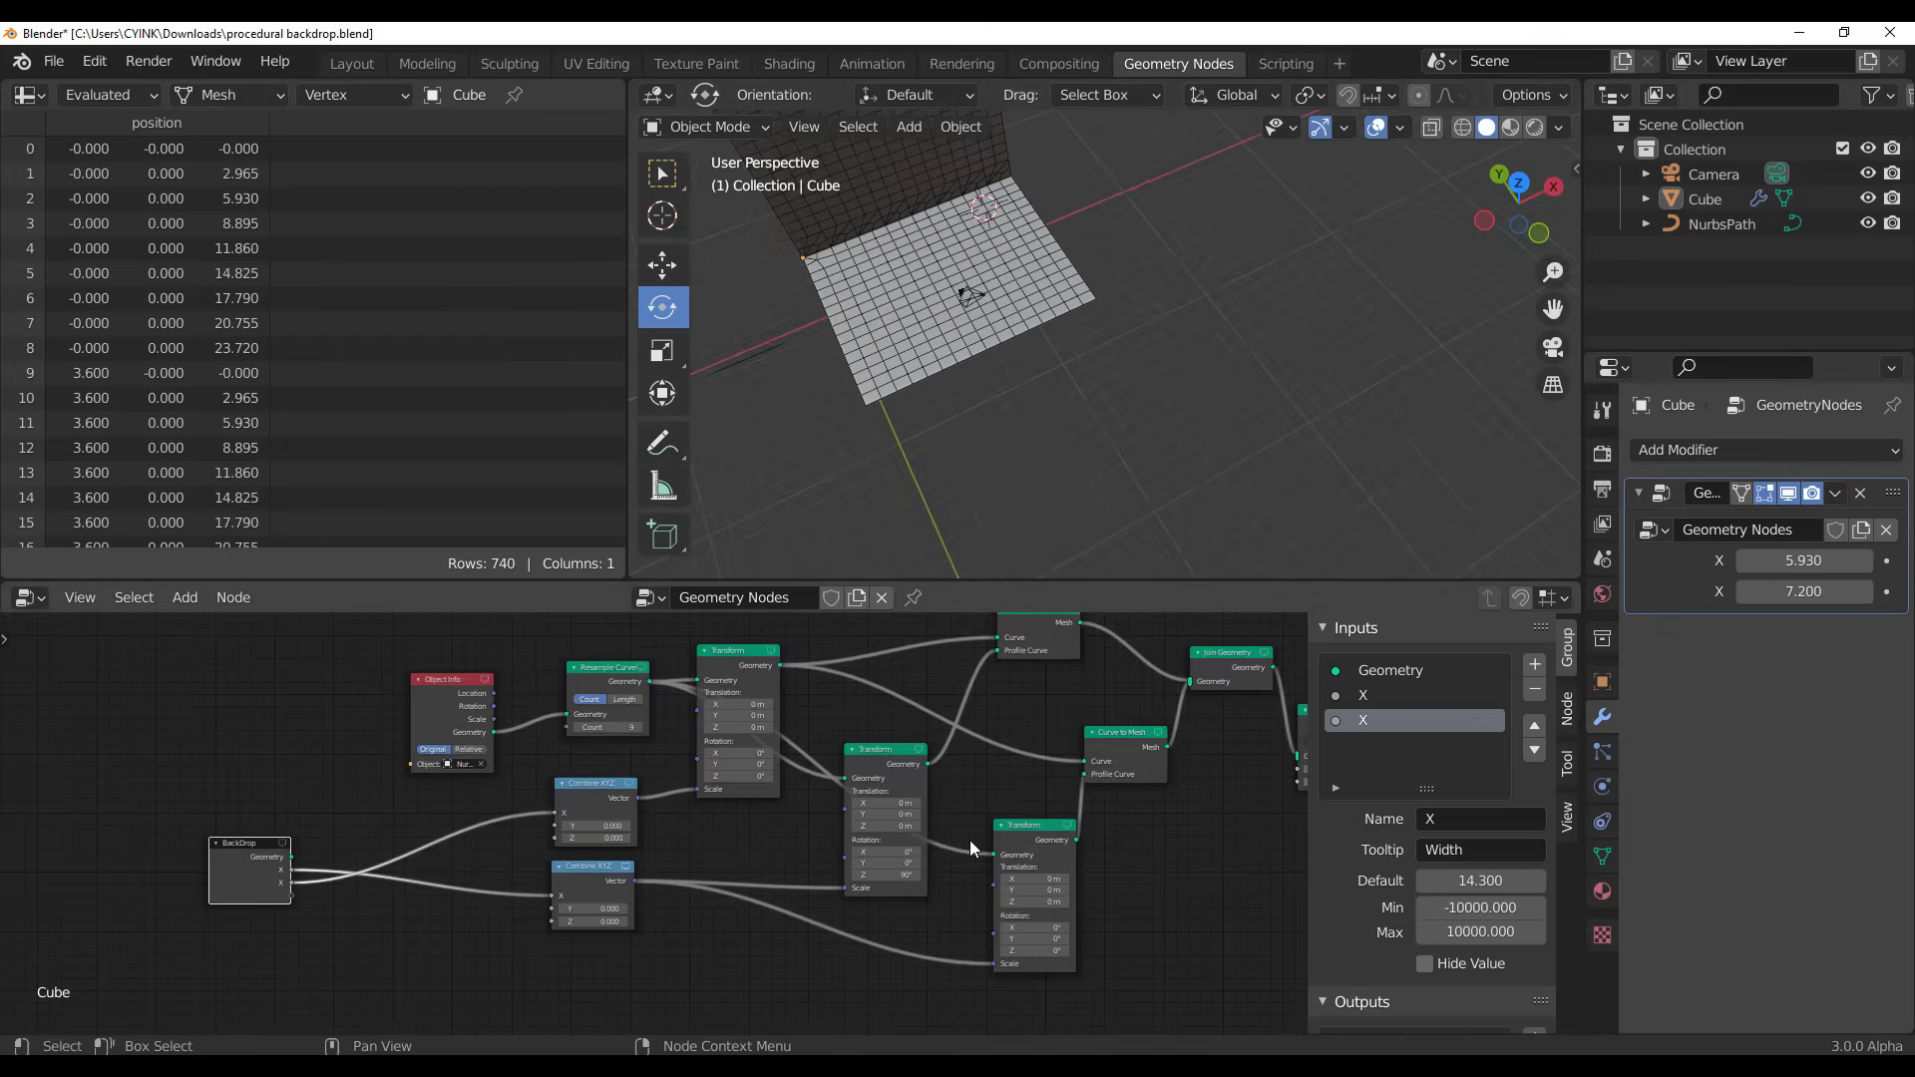
middle_click_drag(1028, 499, 1062, 327)
scroll(1027, 475, "up", 3)
scroll(1043, 471, "down", 3)
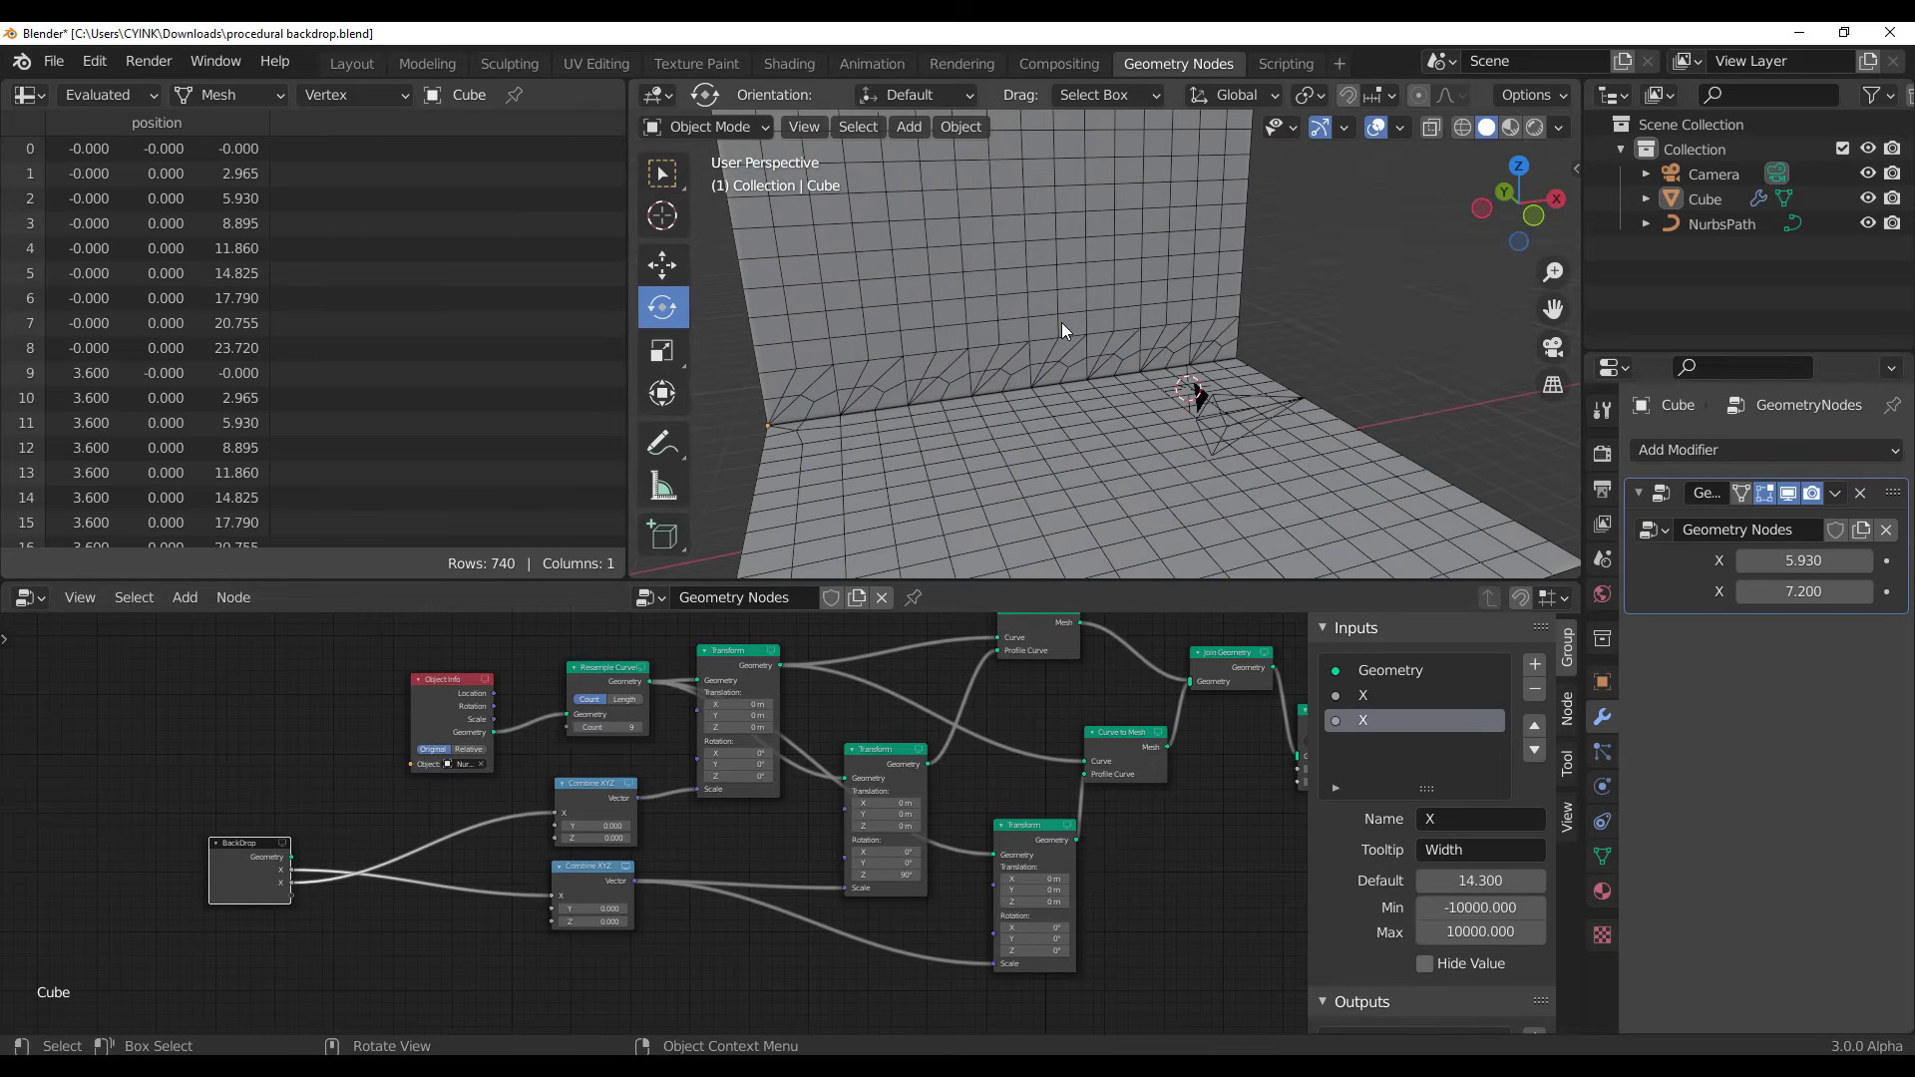
Switch to the browser and look through the Sample Files section of the Geometry Nodes project page
left_click(1805, 38)
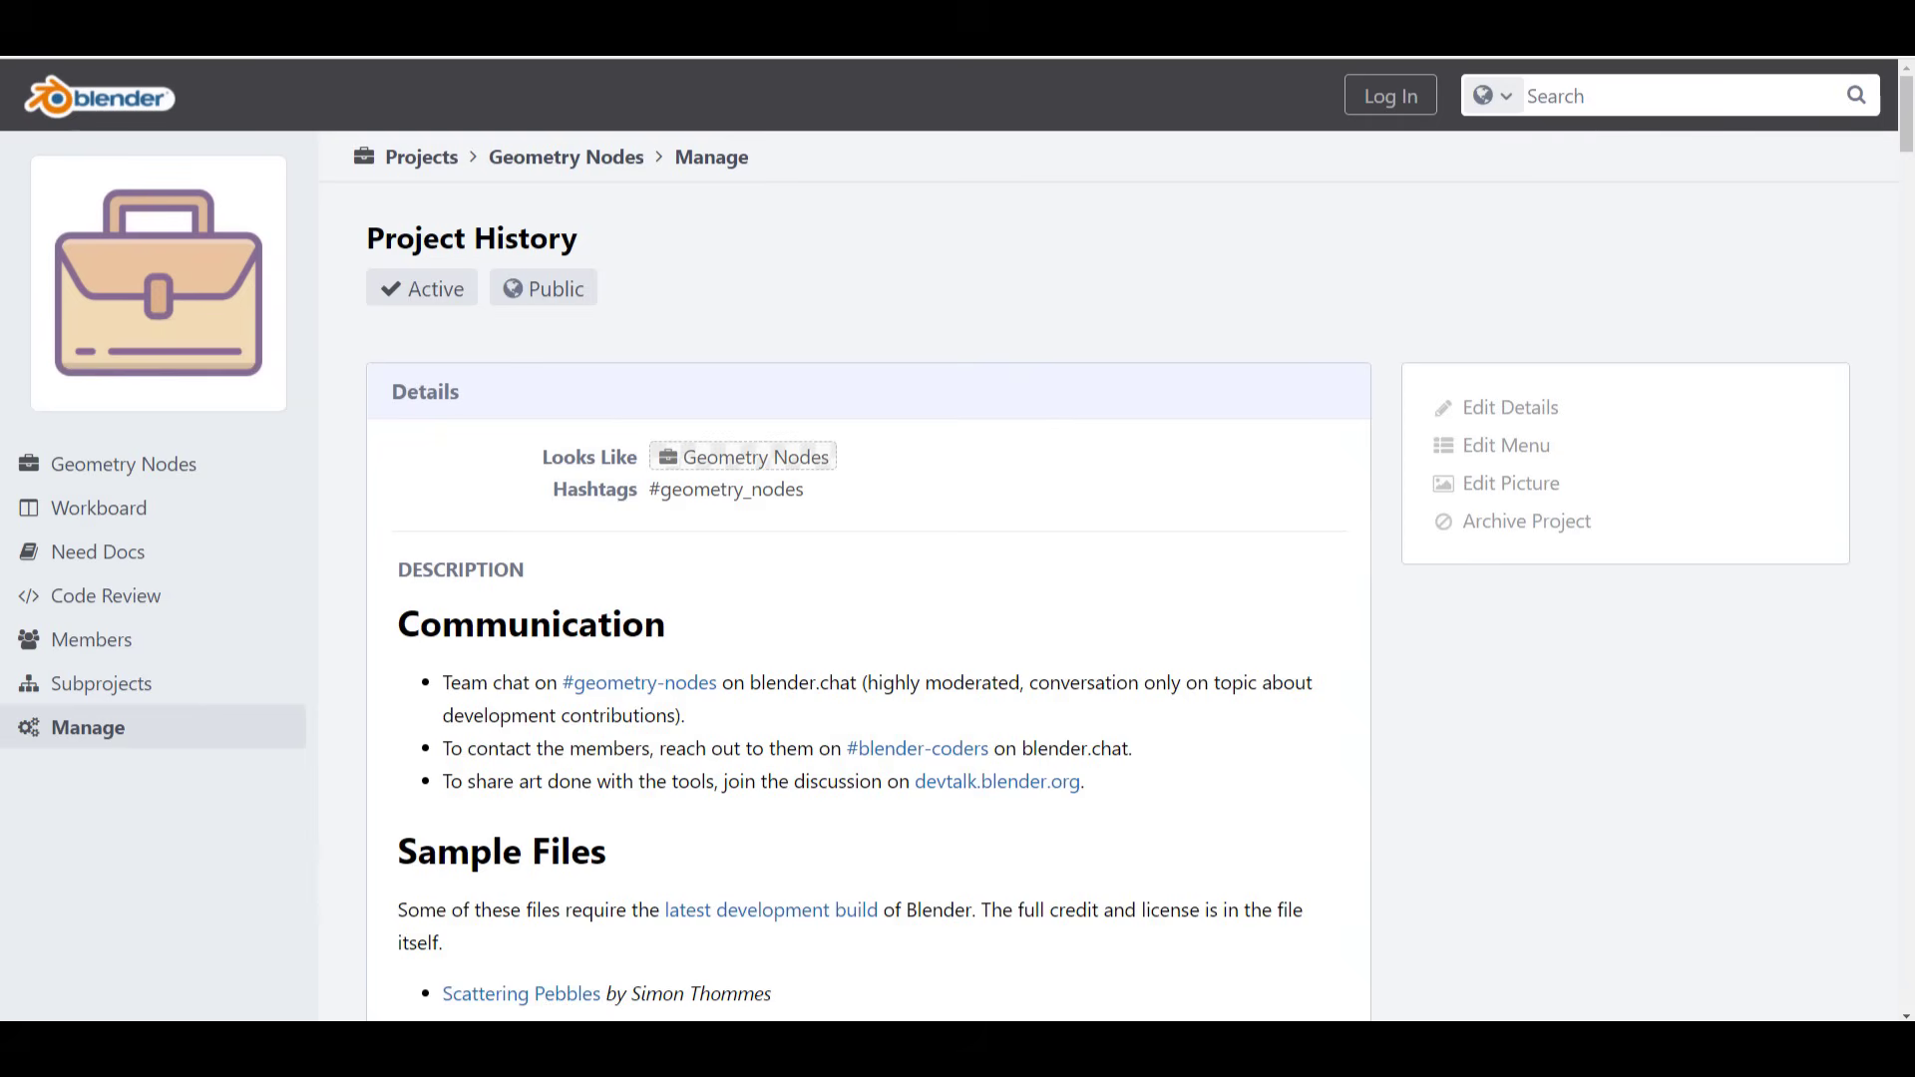
scroll(930, 444, "down", 8)
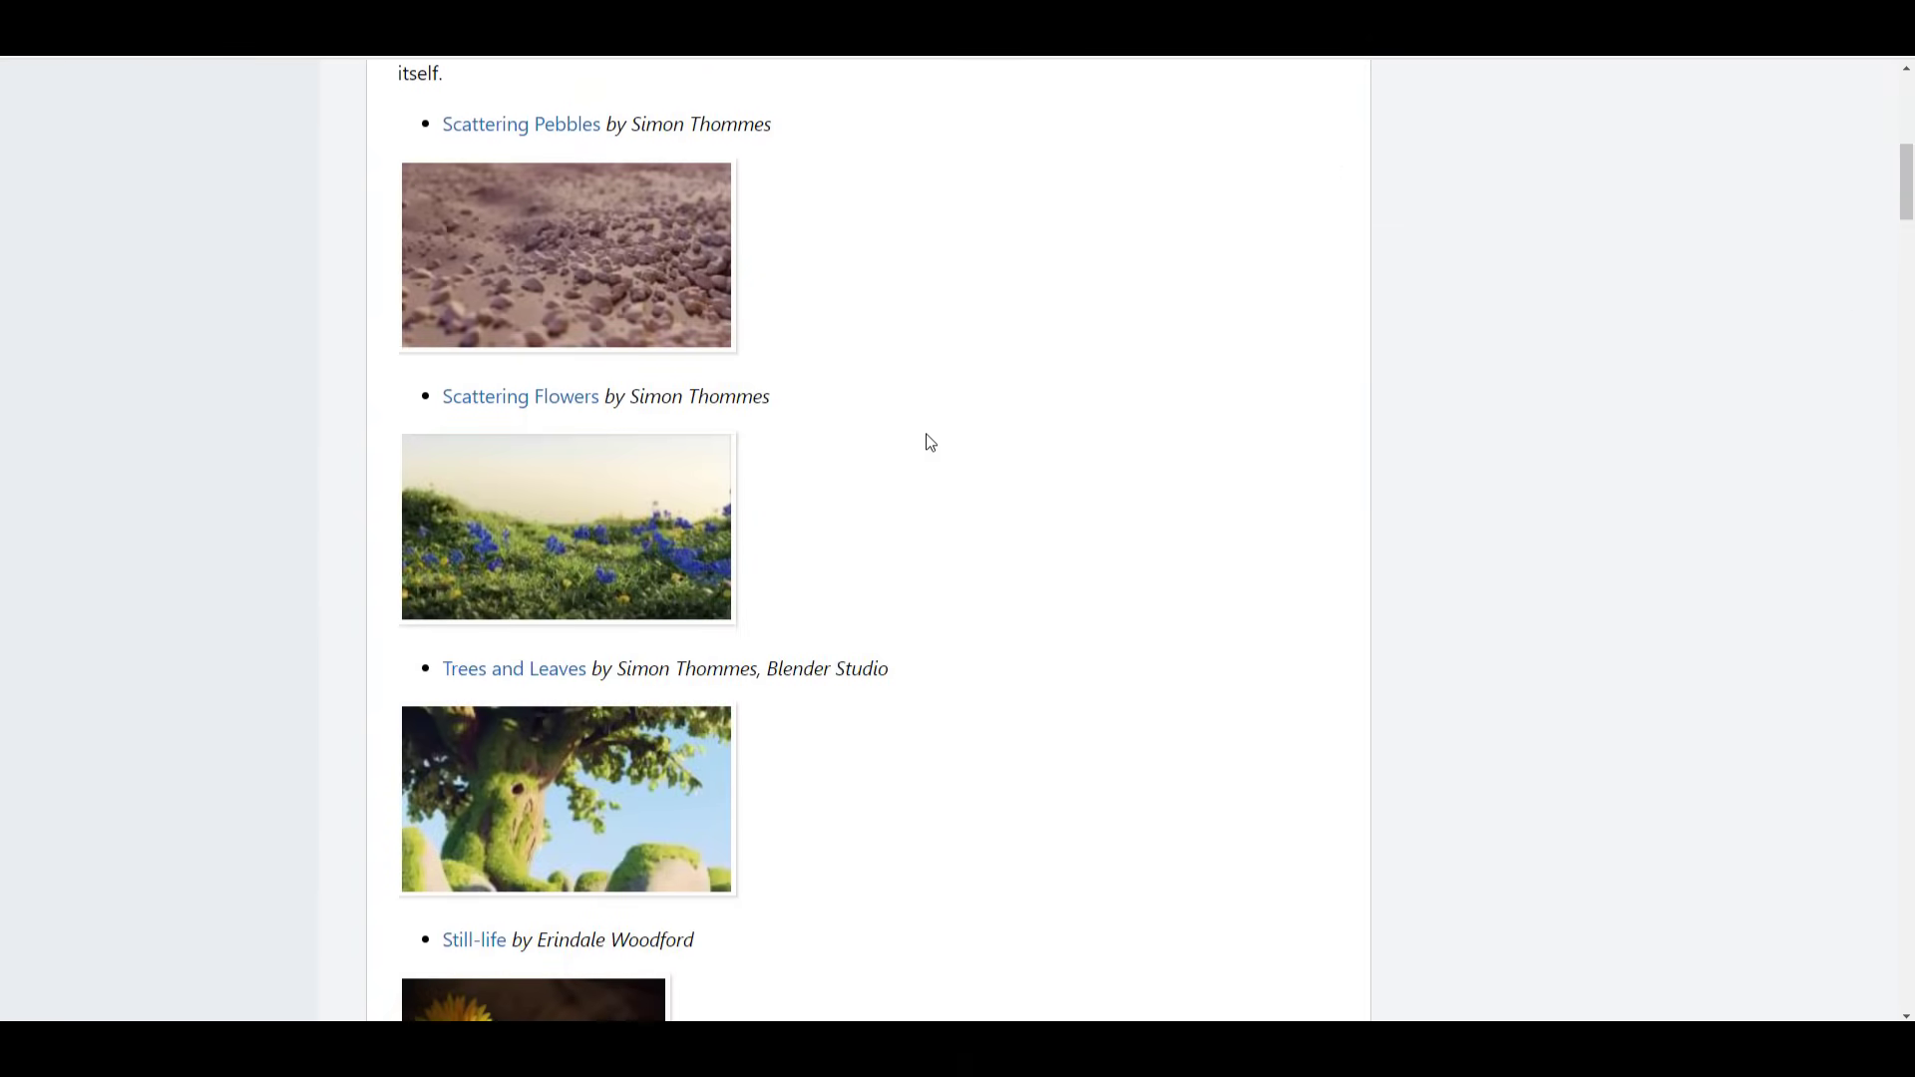
scroll(931, 443, "down", 5)
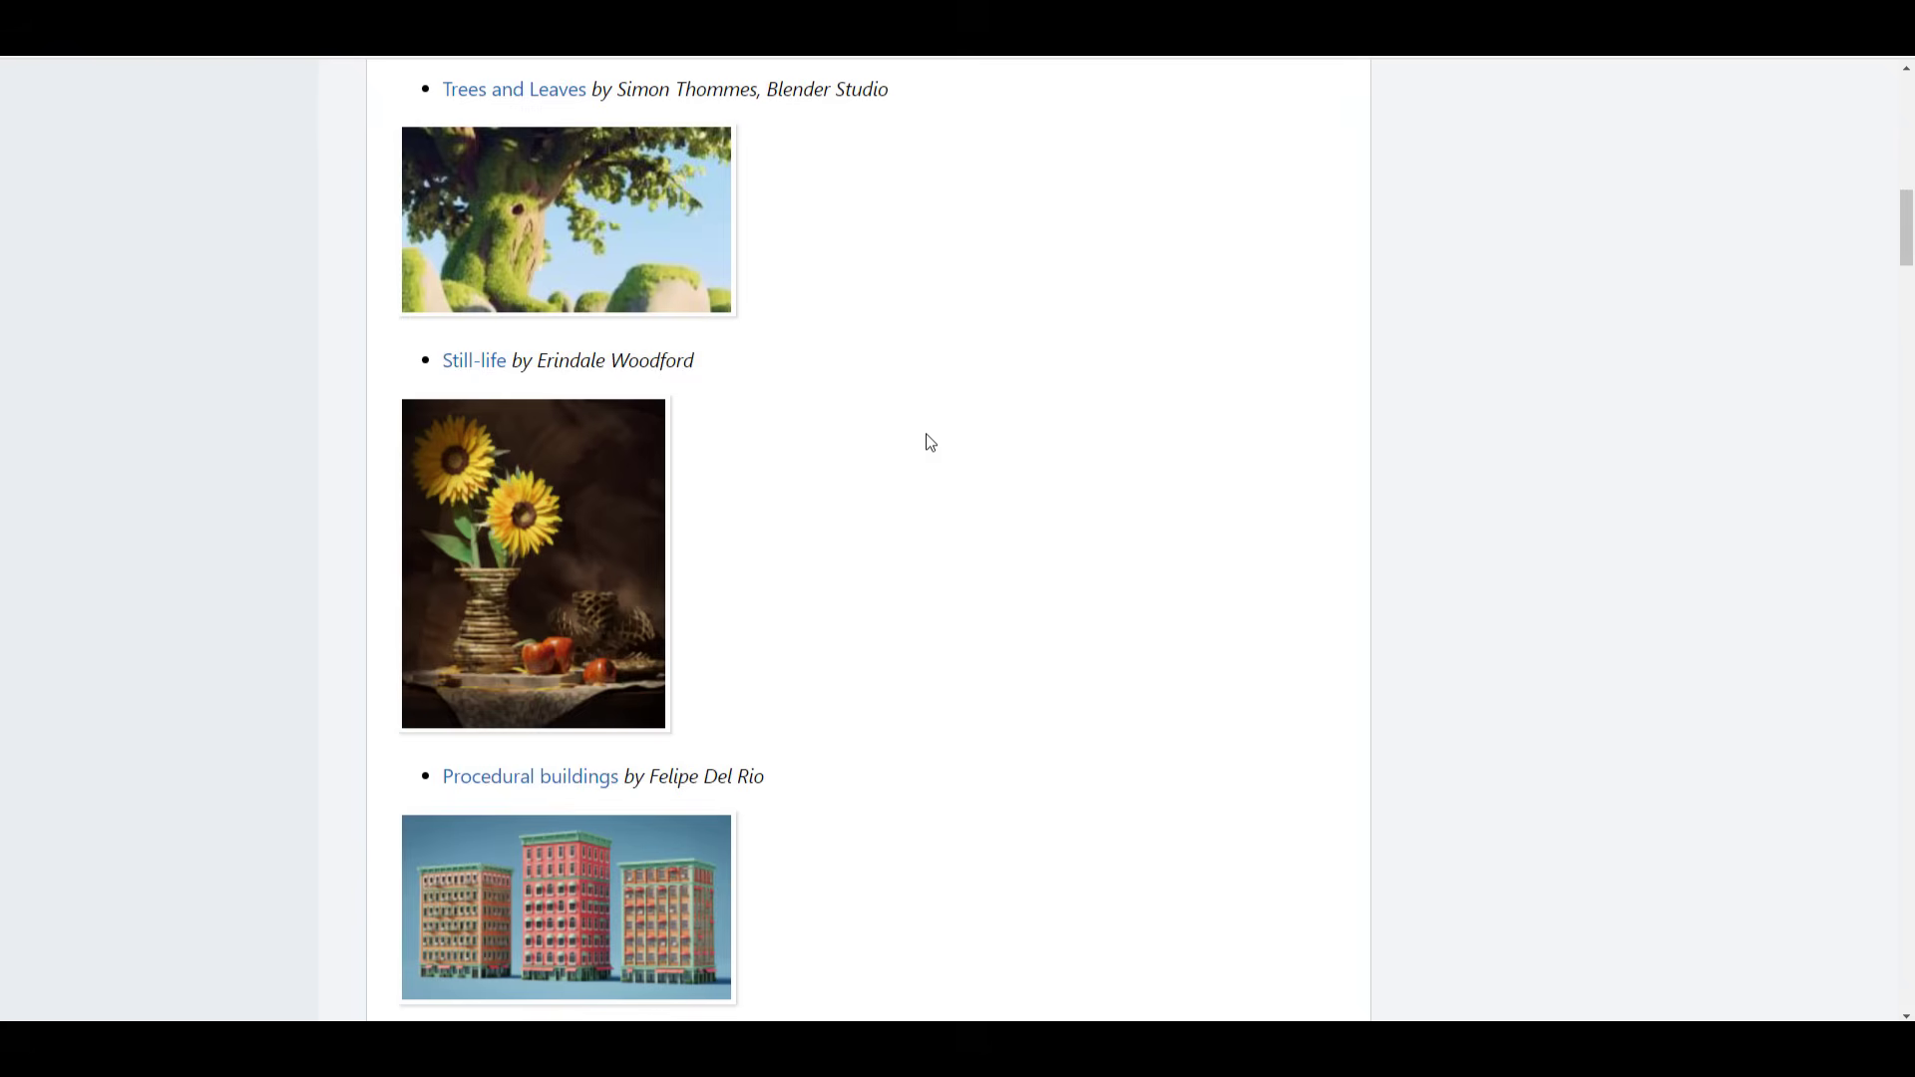
scroll(930, 444, "down", 2)
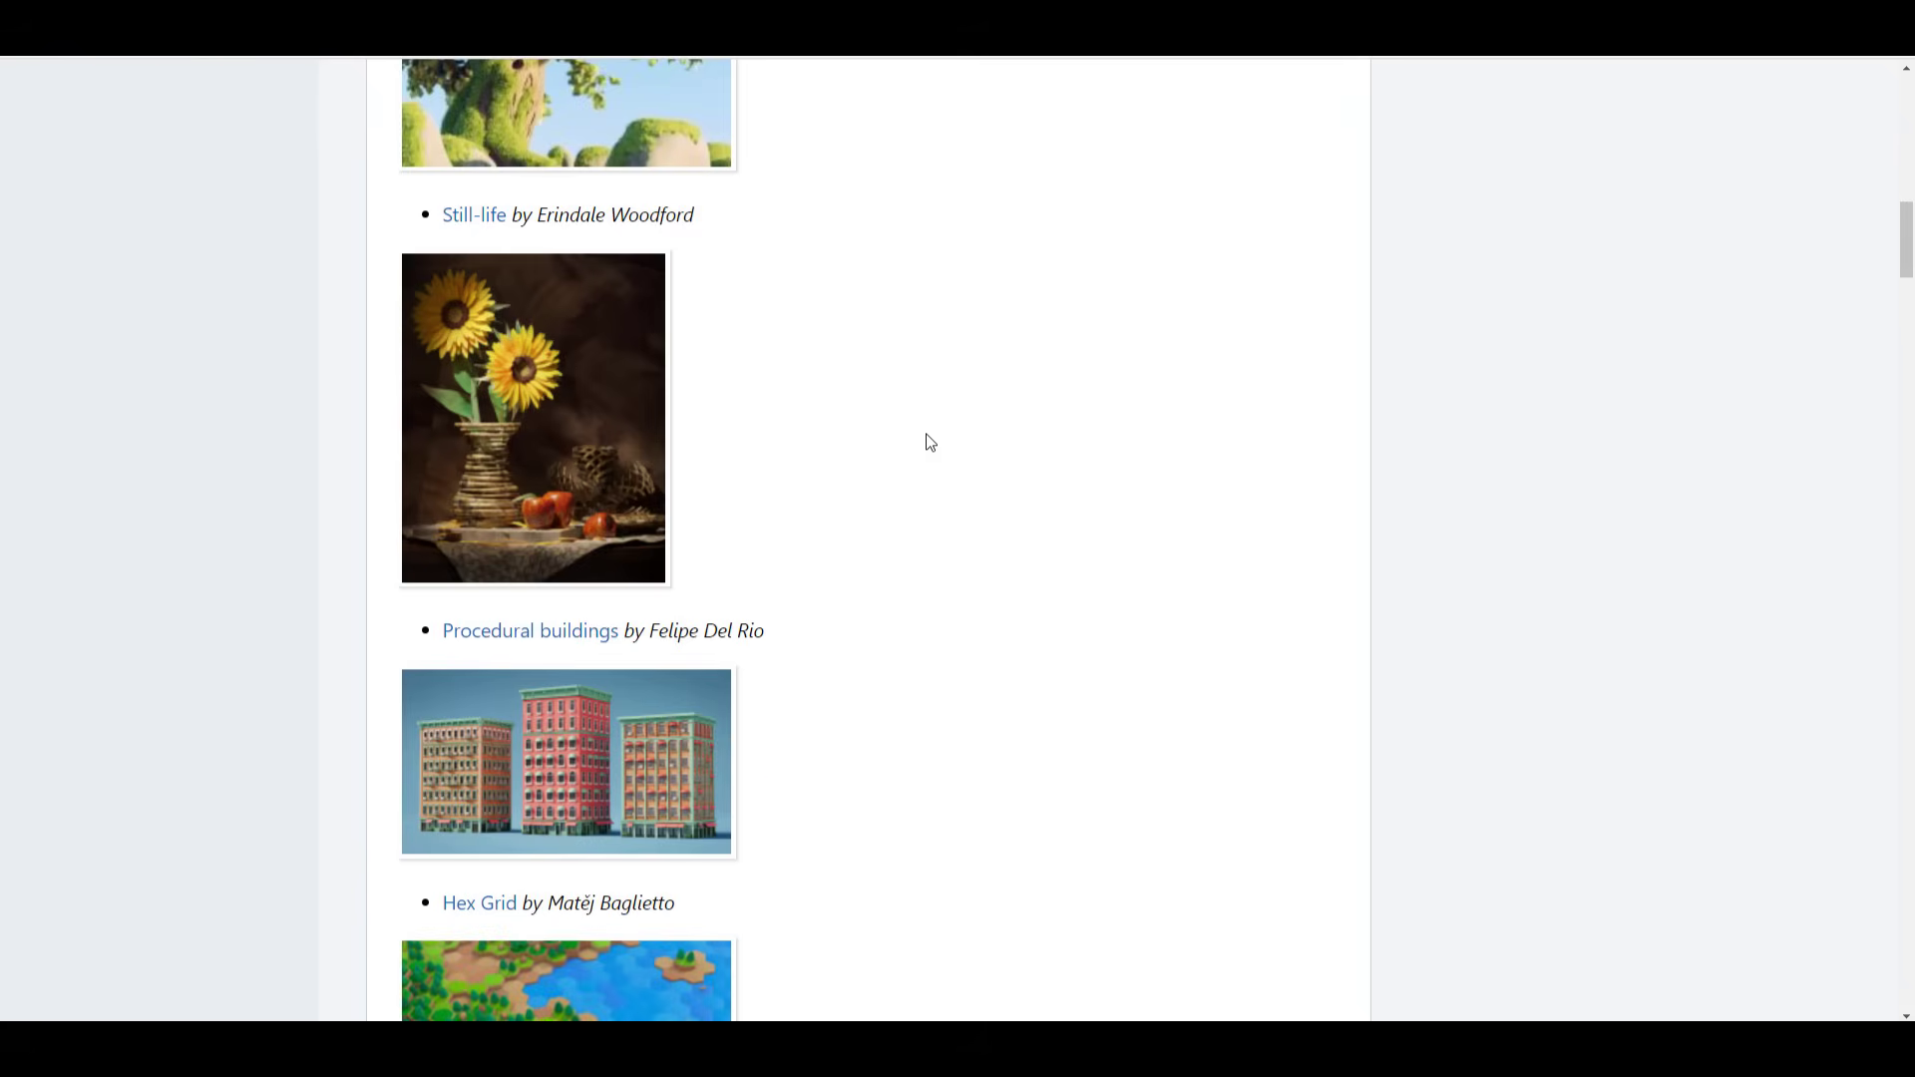
scroll(928, 445, "down", 3)
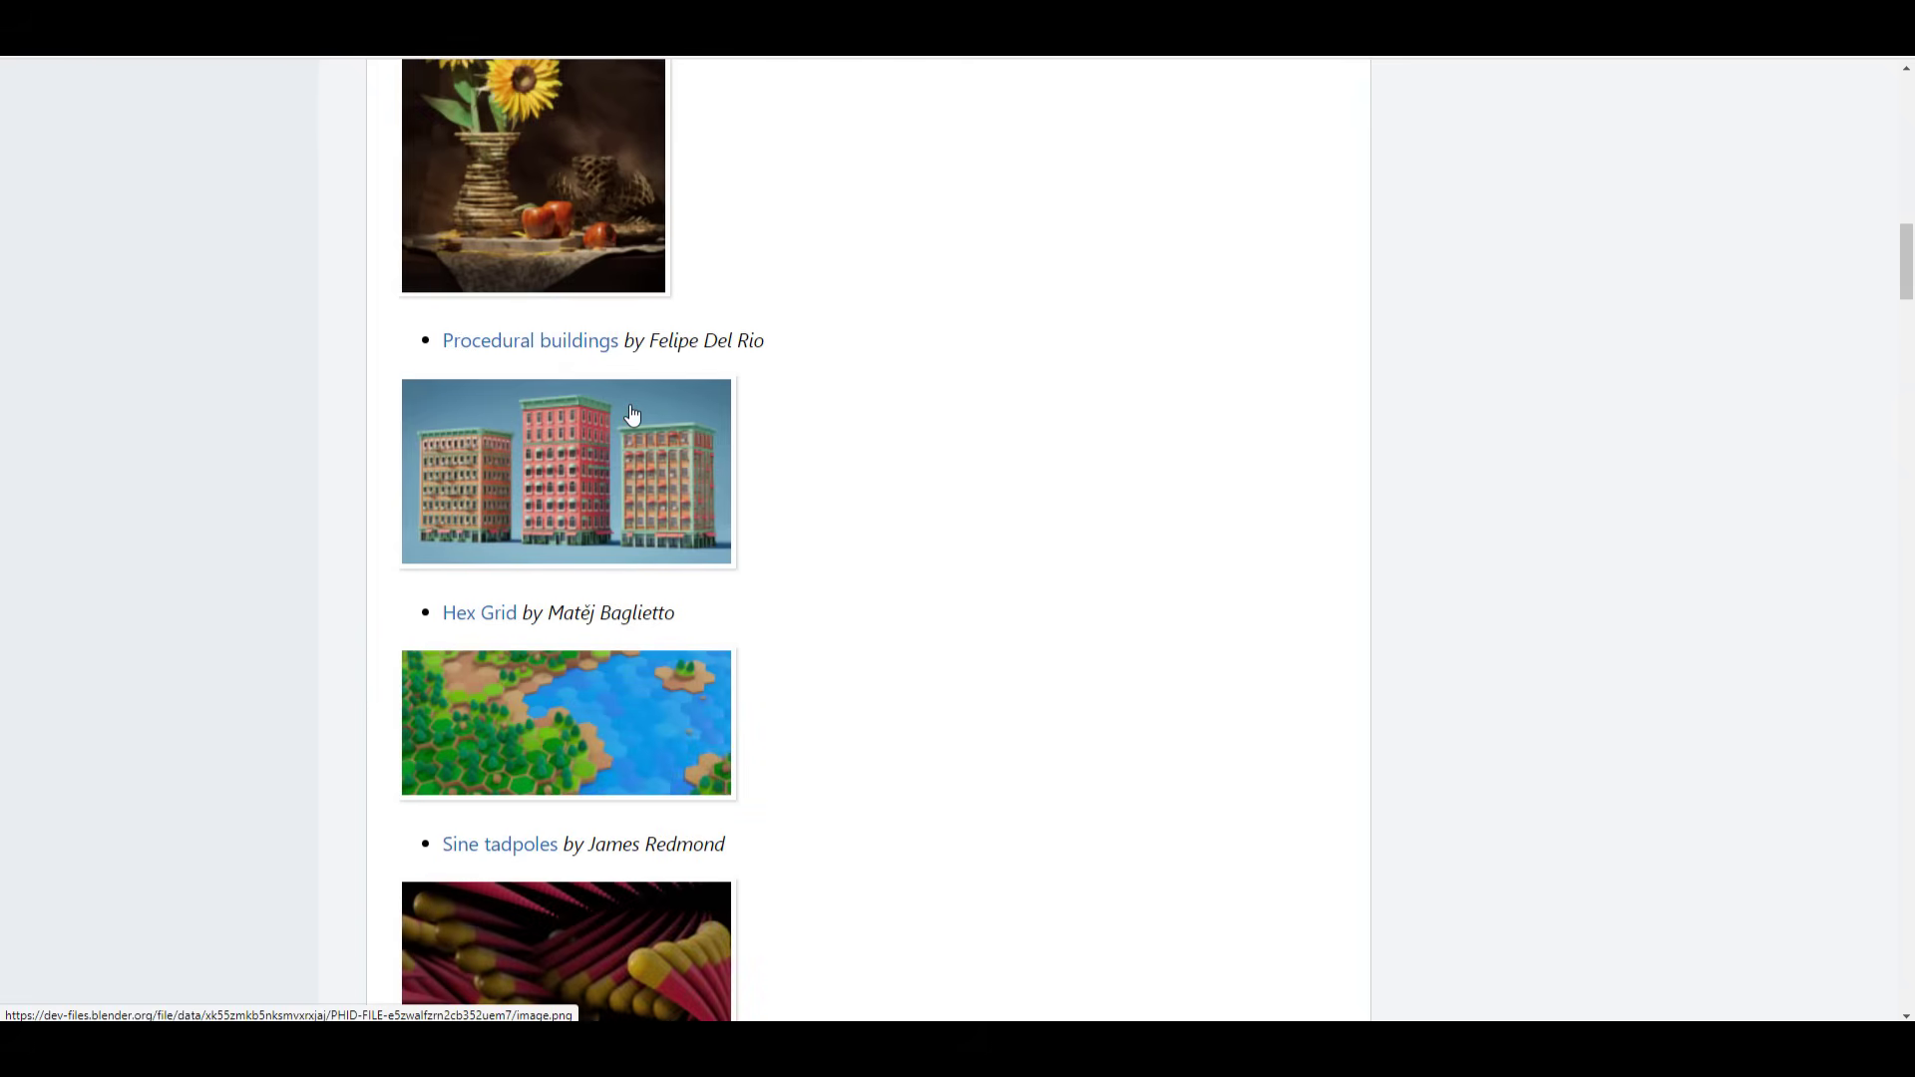
scroll(631, 413, "down", 3)
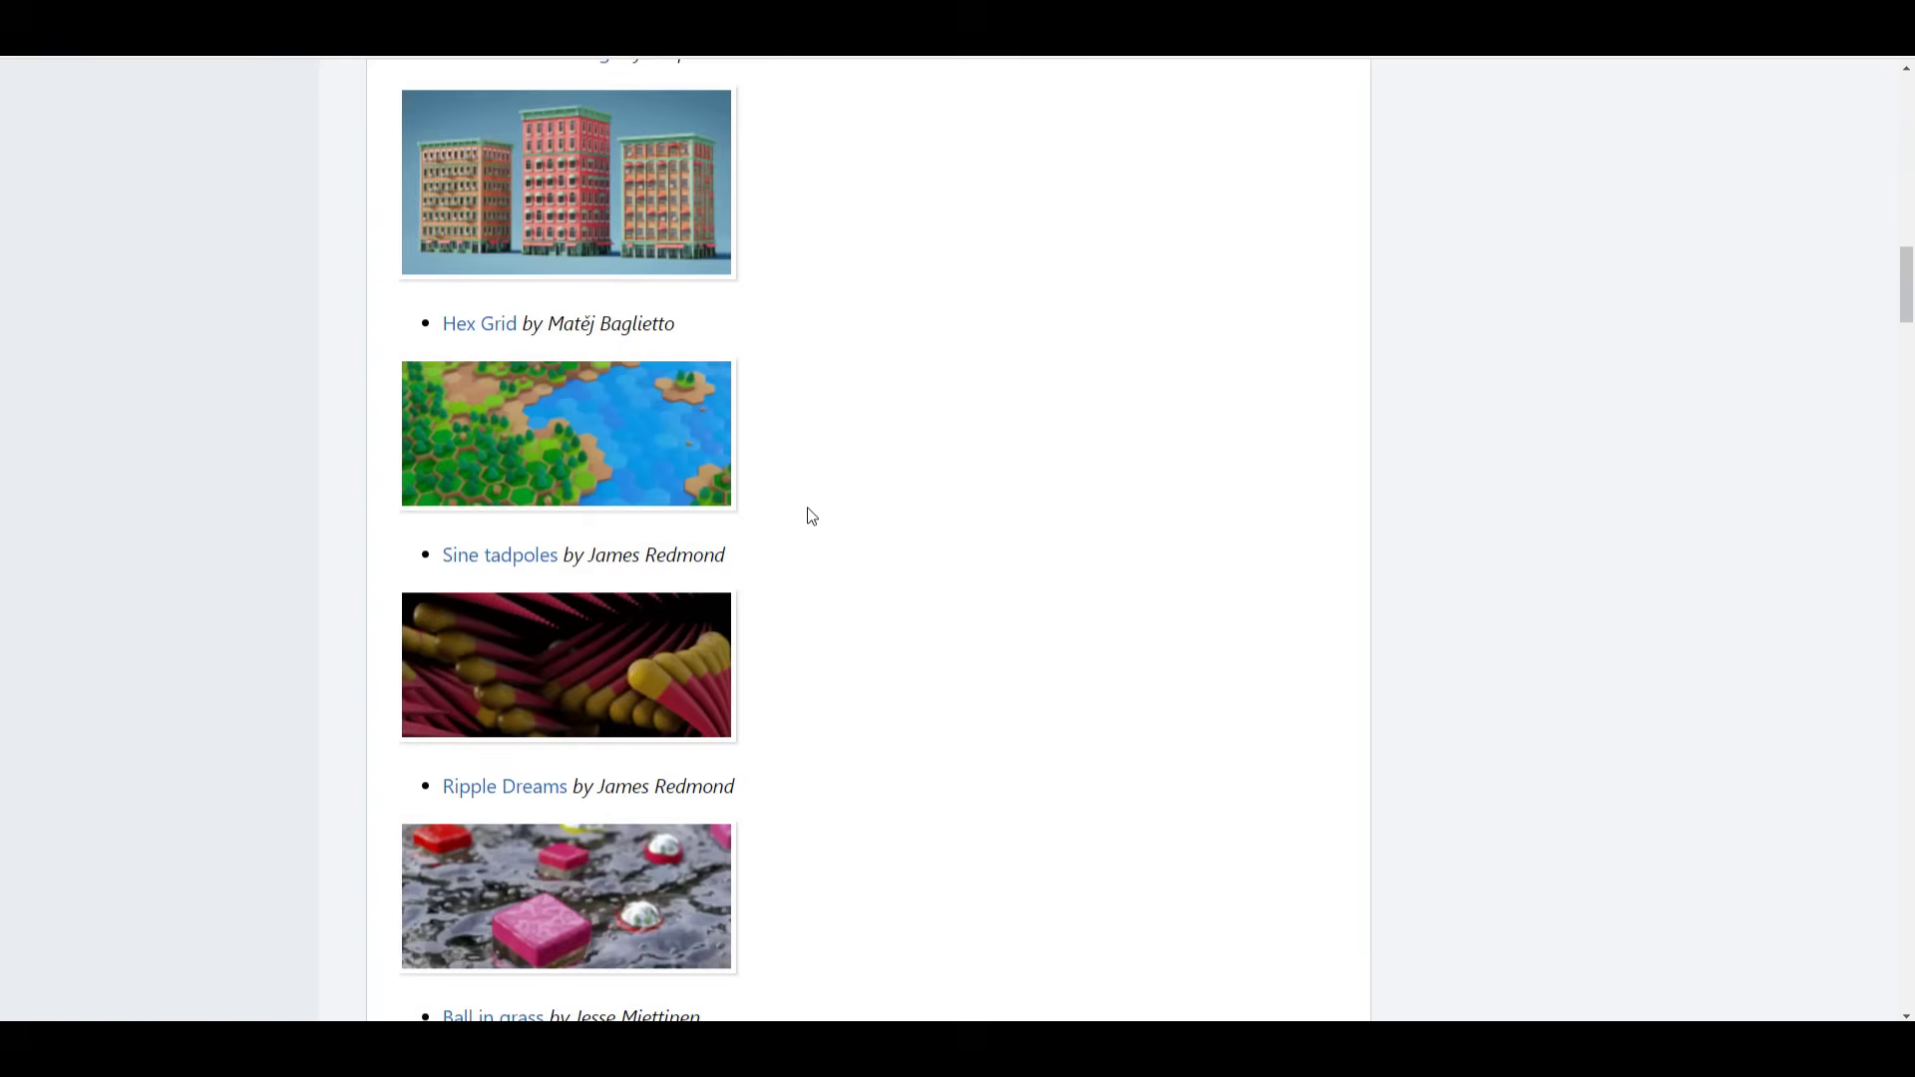
scroll(809, 514, "down", 3)
scroll(770, 445, "down", 4)
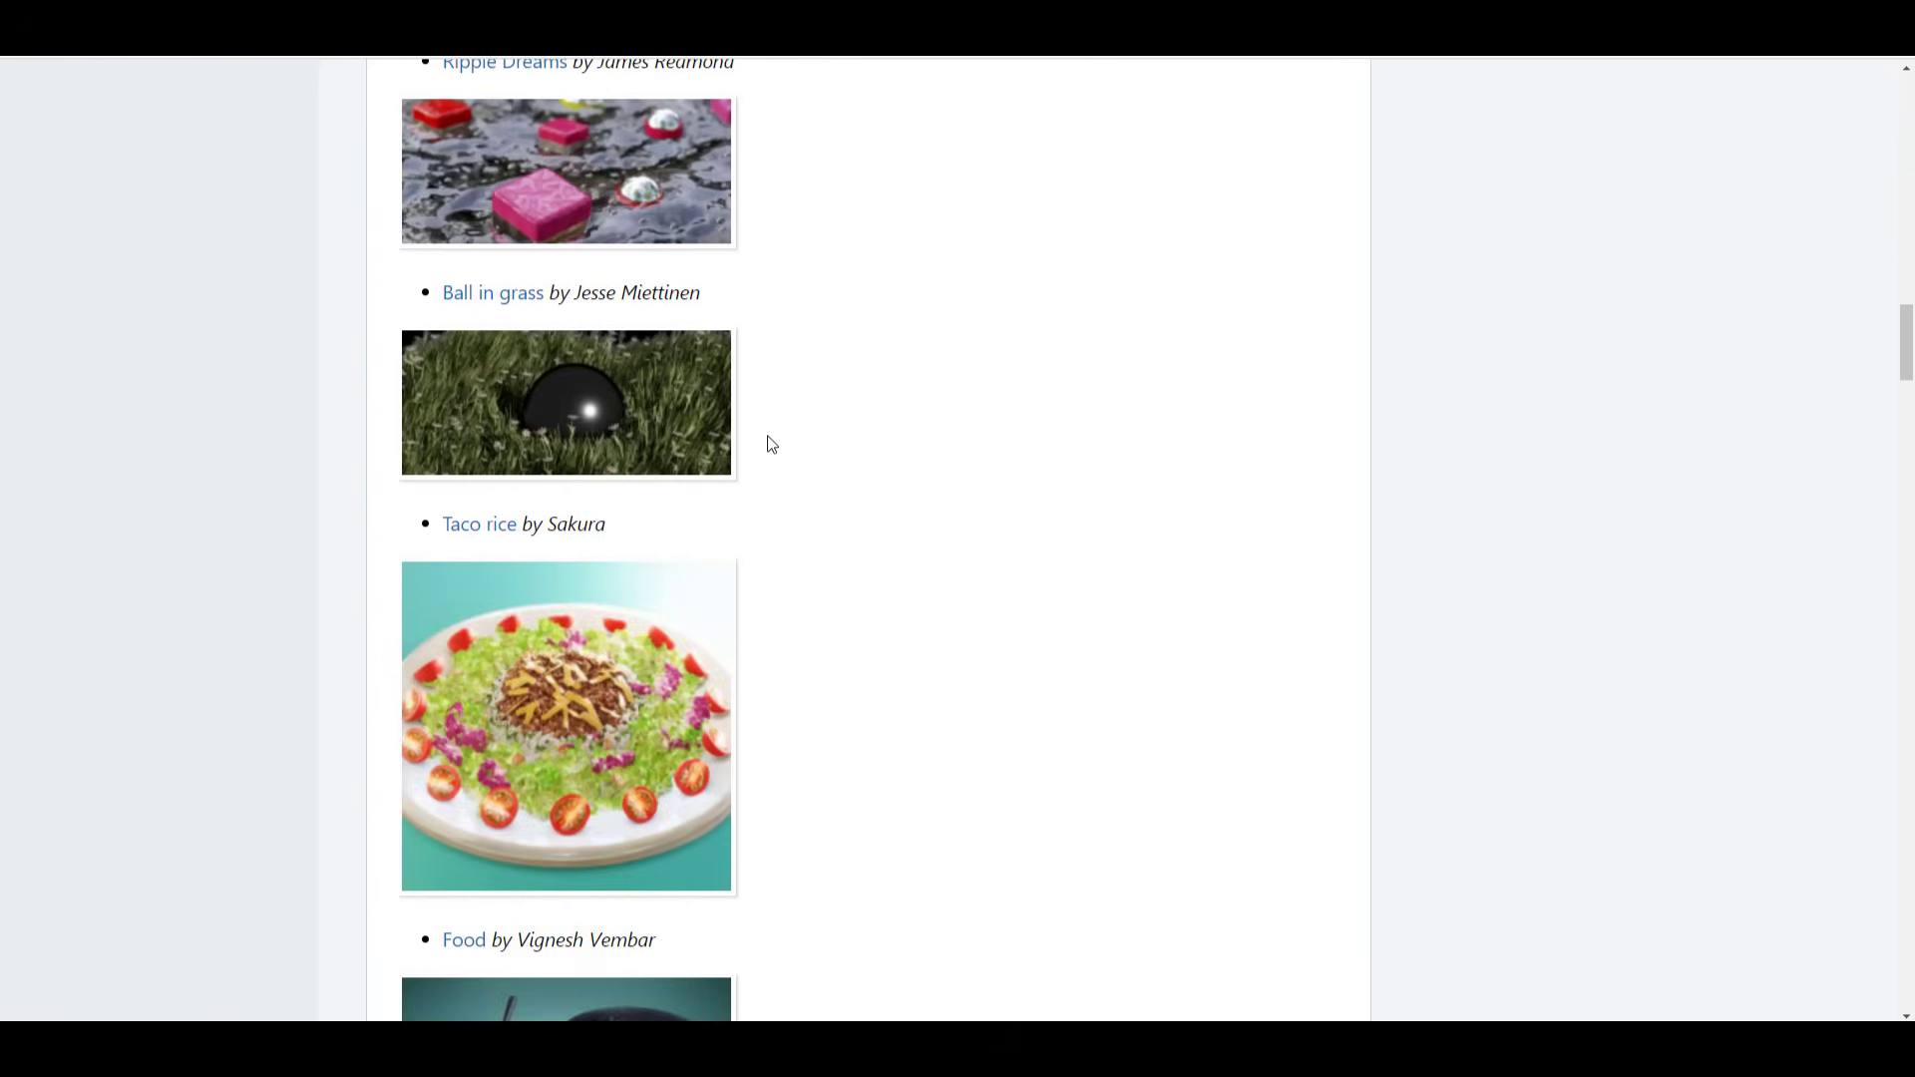
scroll(772, 444, "up", 3)
scroll(753, 620, "down", 10)
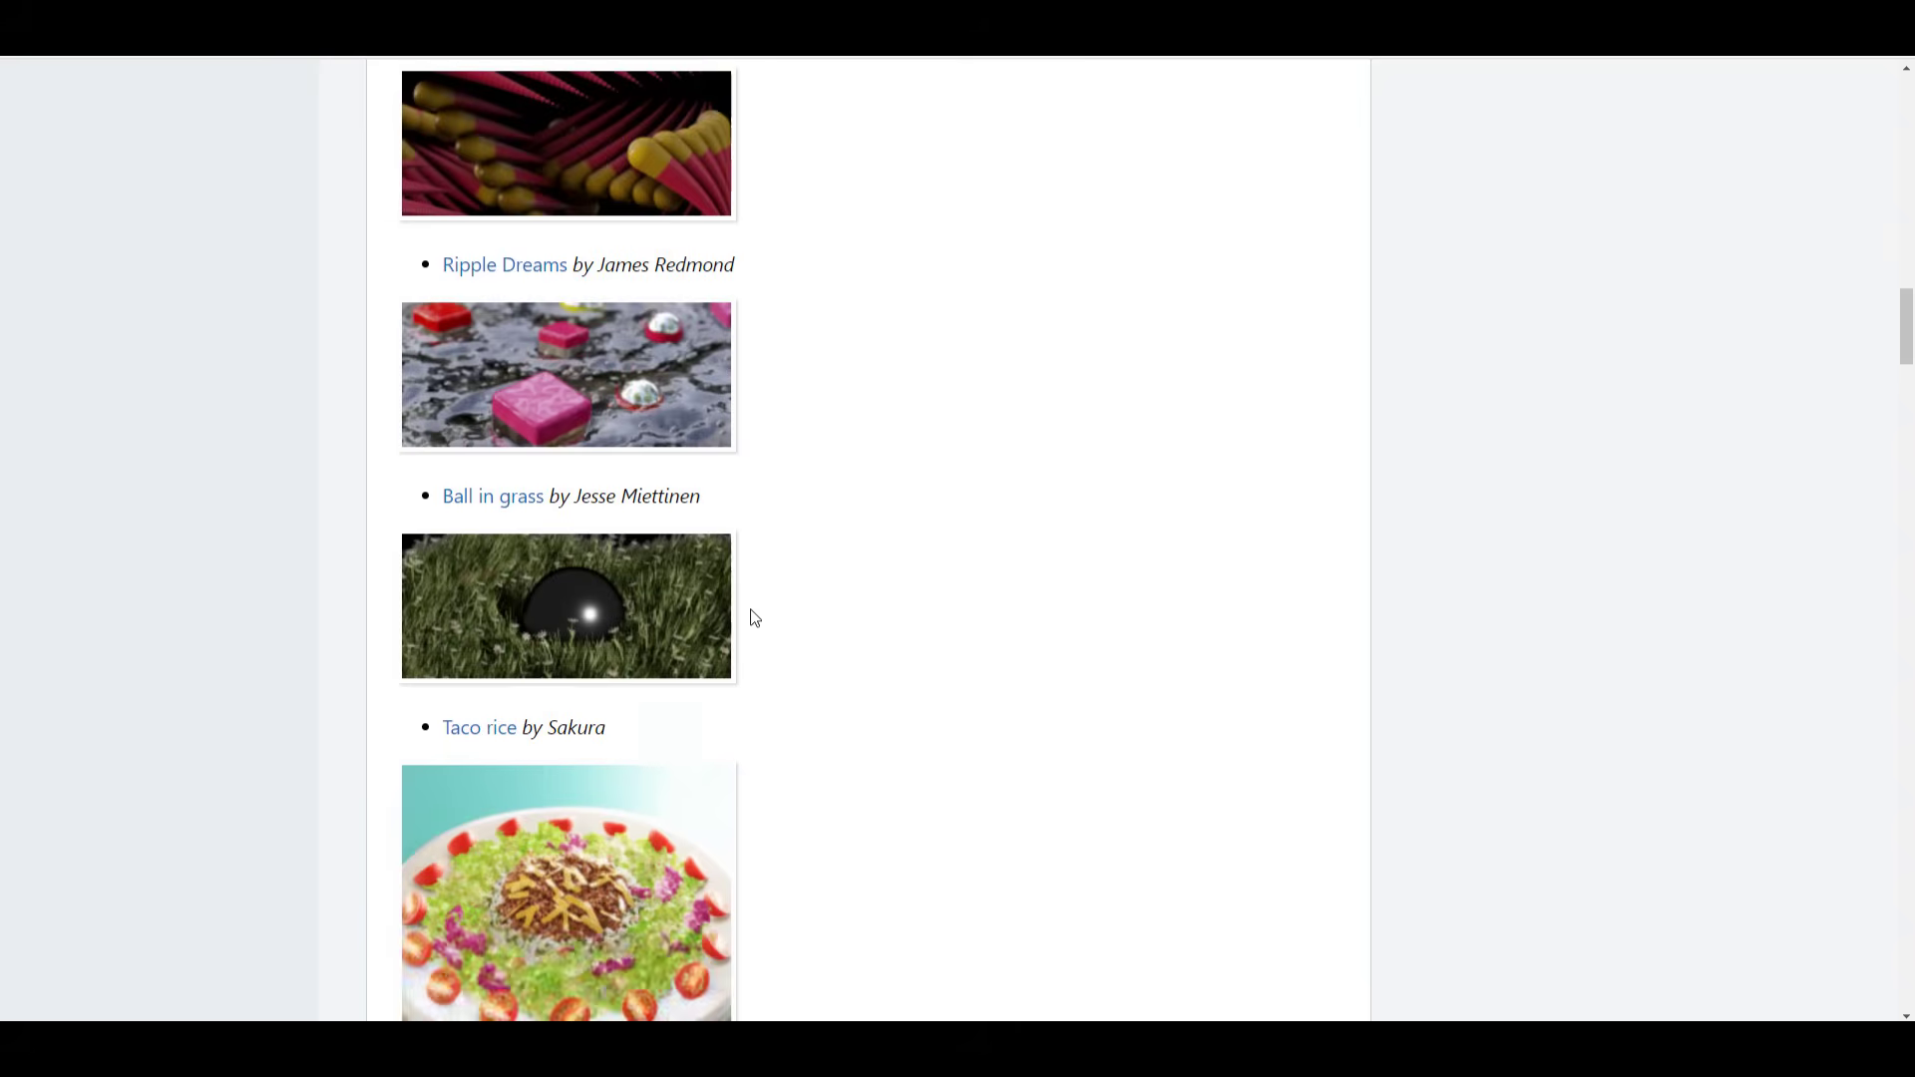
scroll(754, 597, "up", 3)
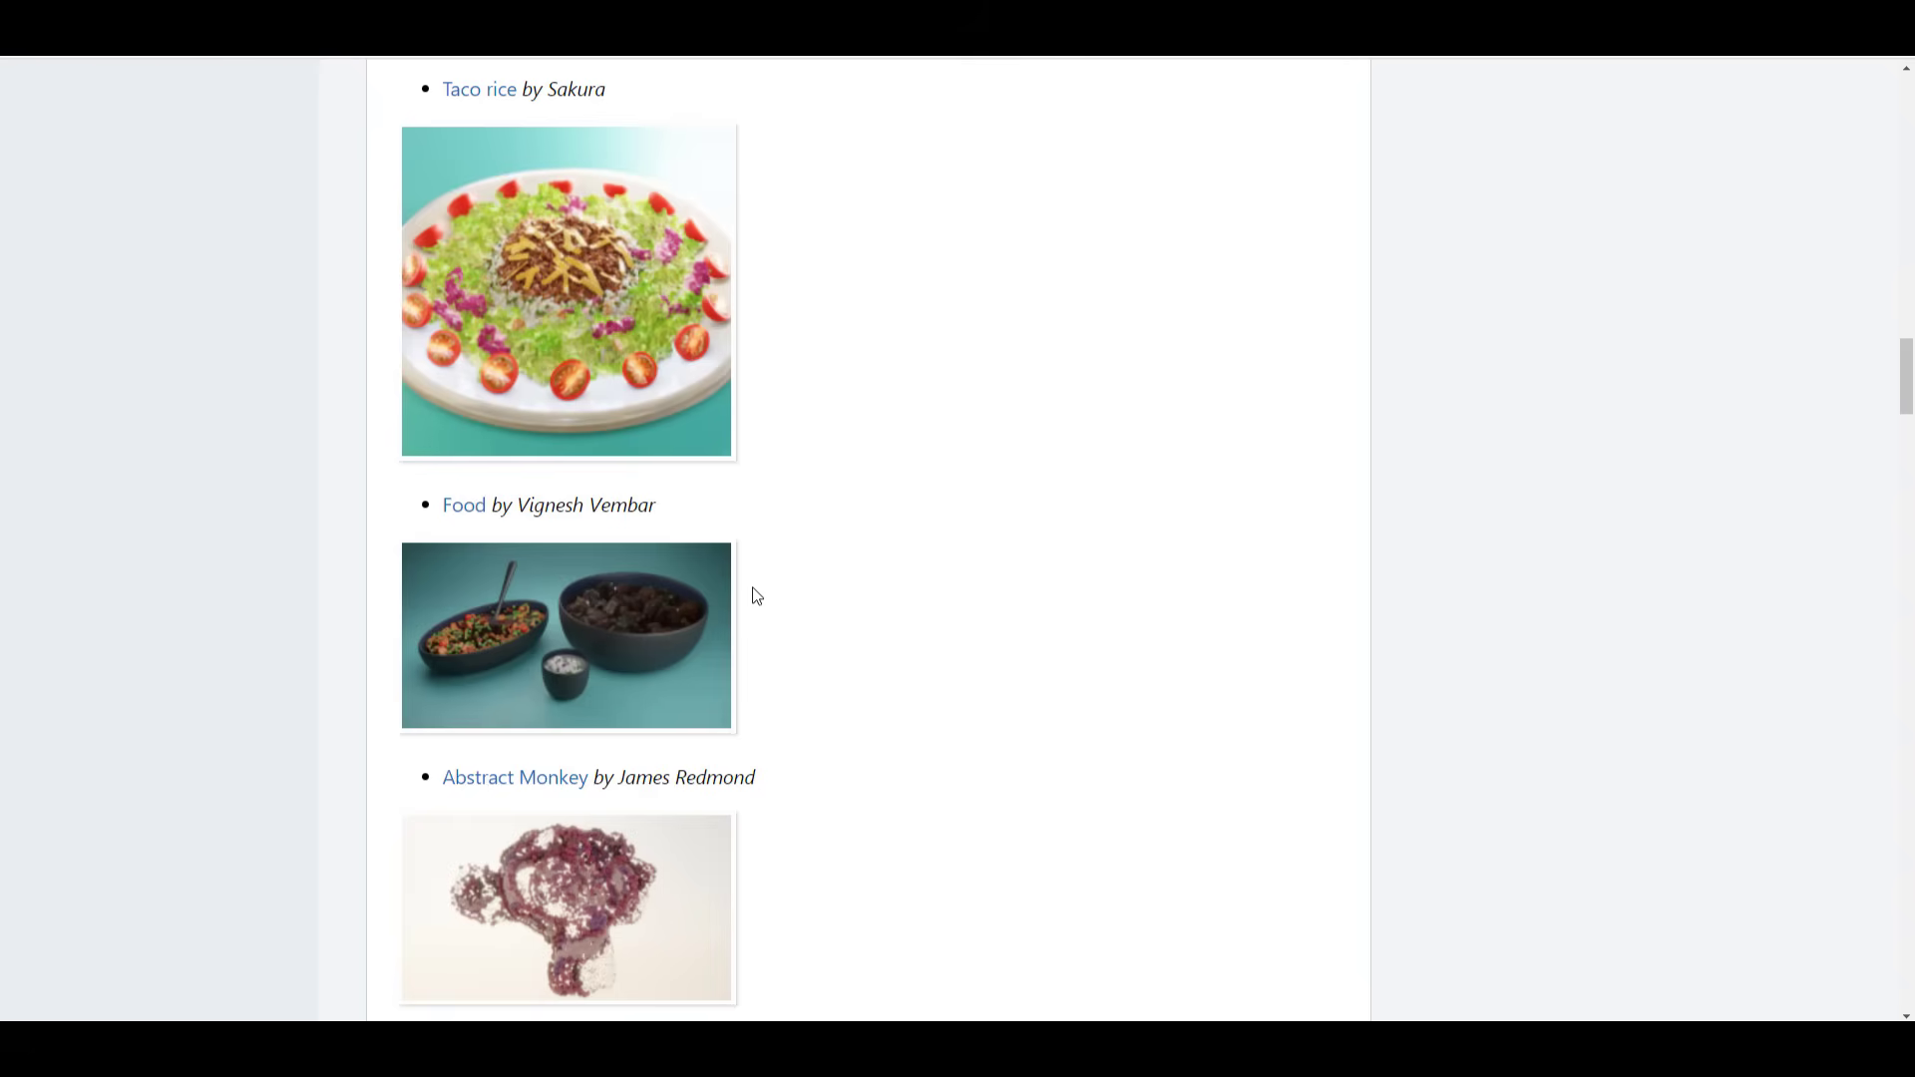
scroll(743, 597, "up", 15)
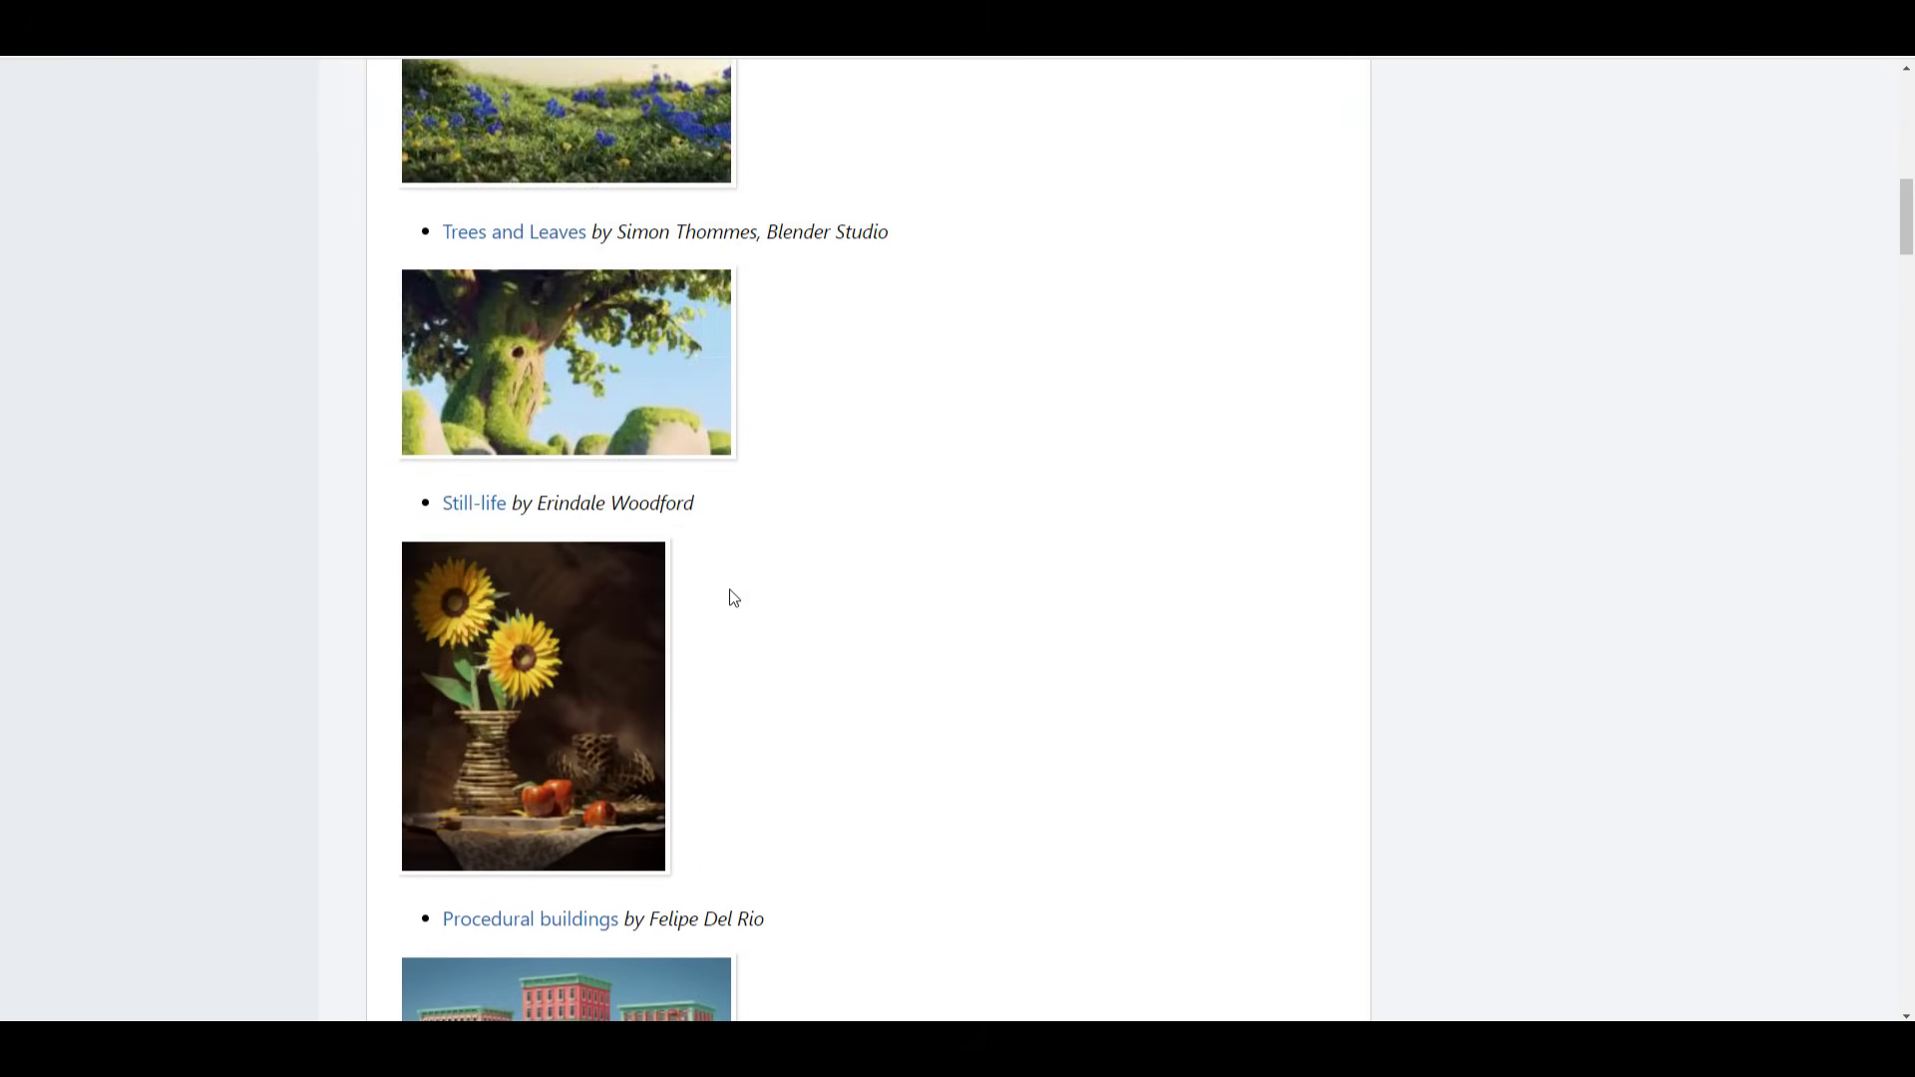
scroll(734, 597, "up", 10)
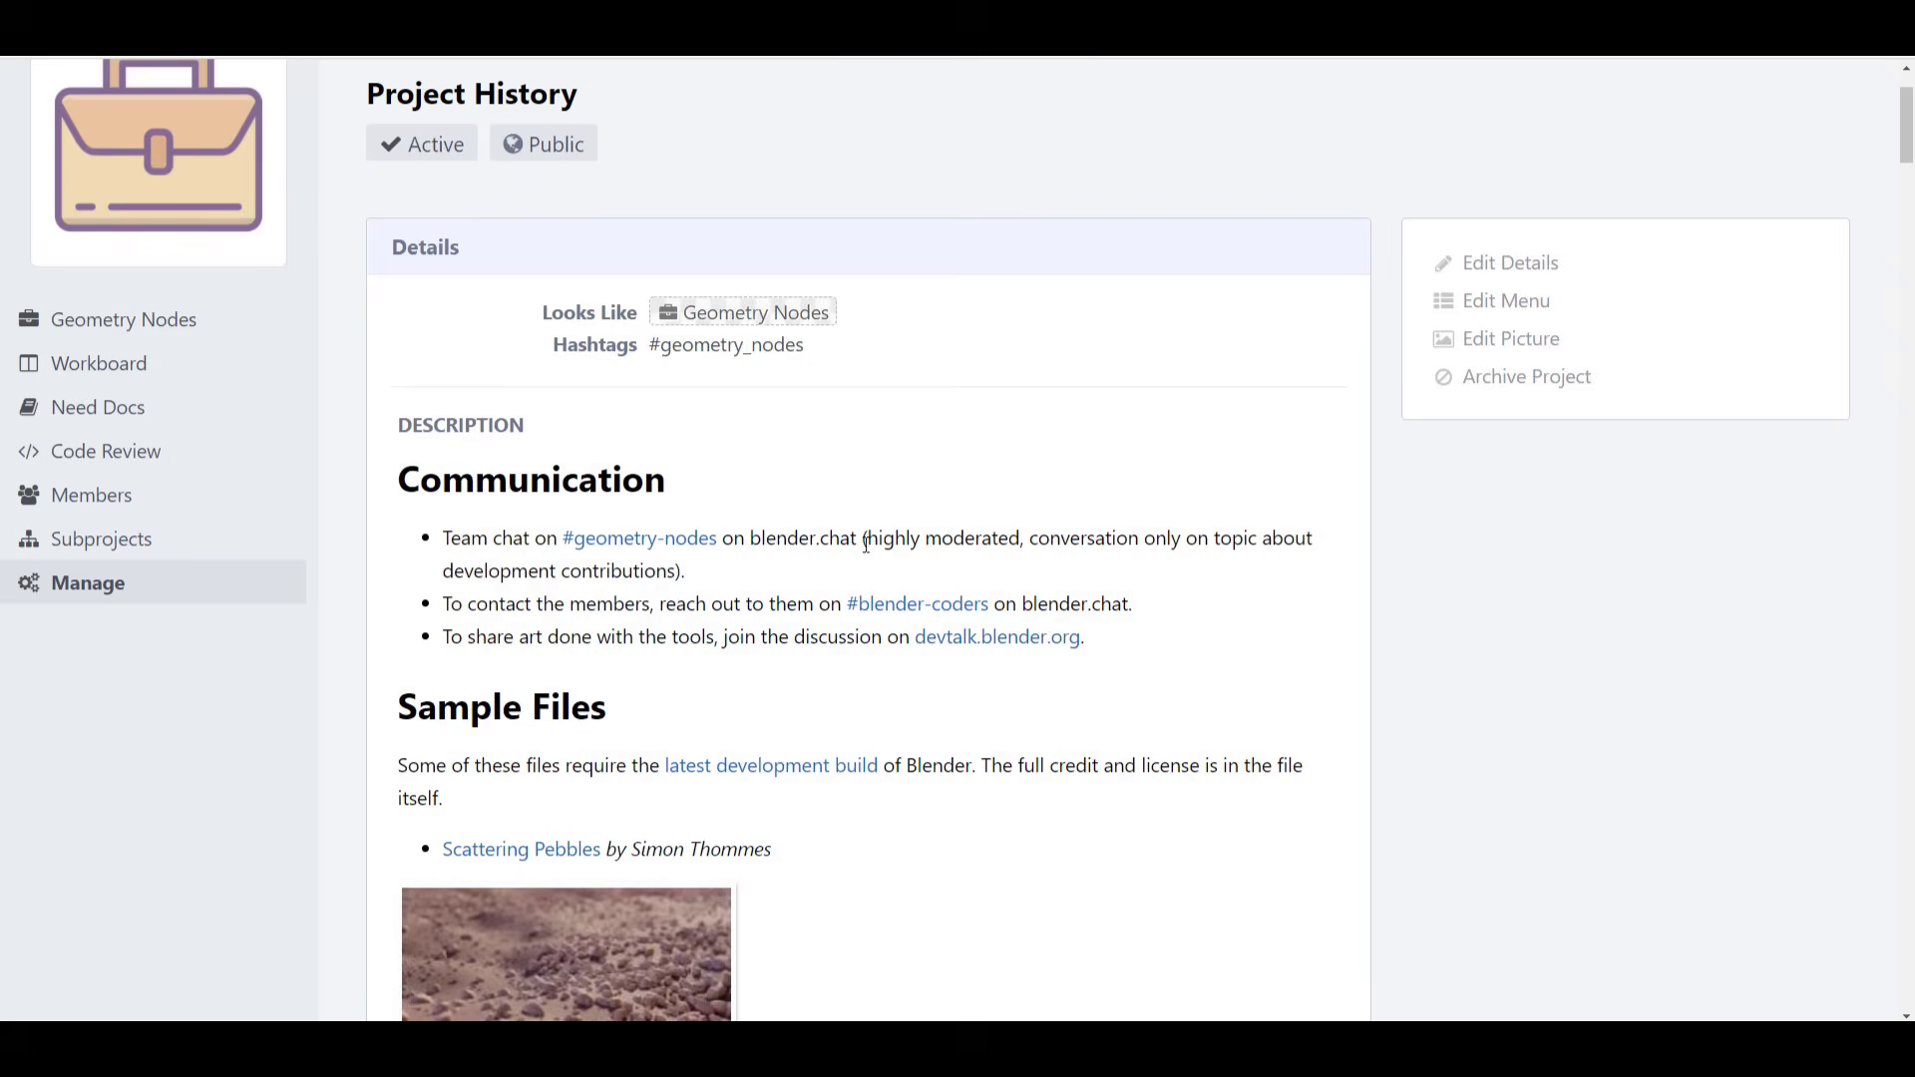
scroll(865, 541, "down", 4)
scroll(889, 492, "up", 6)
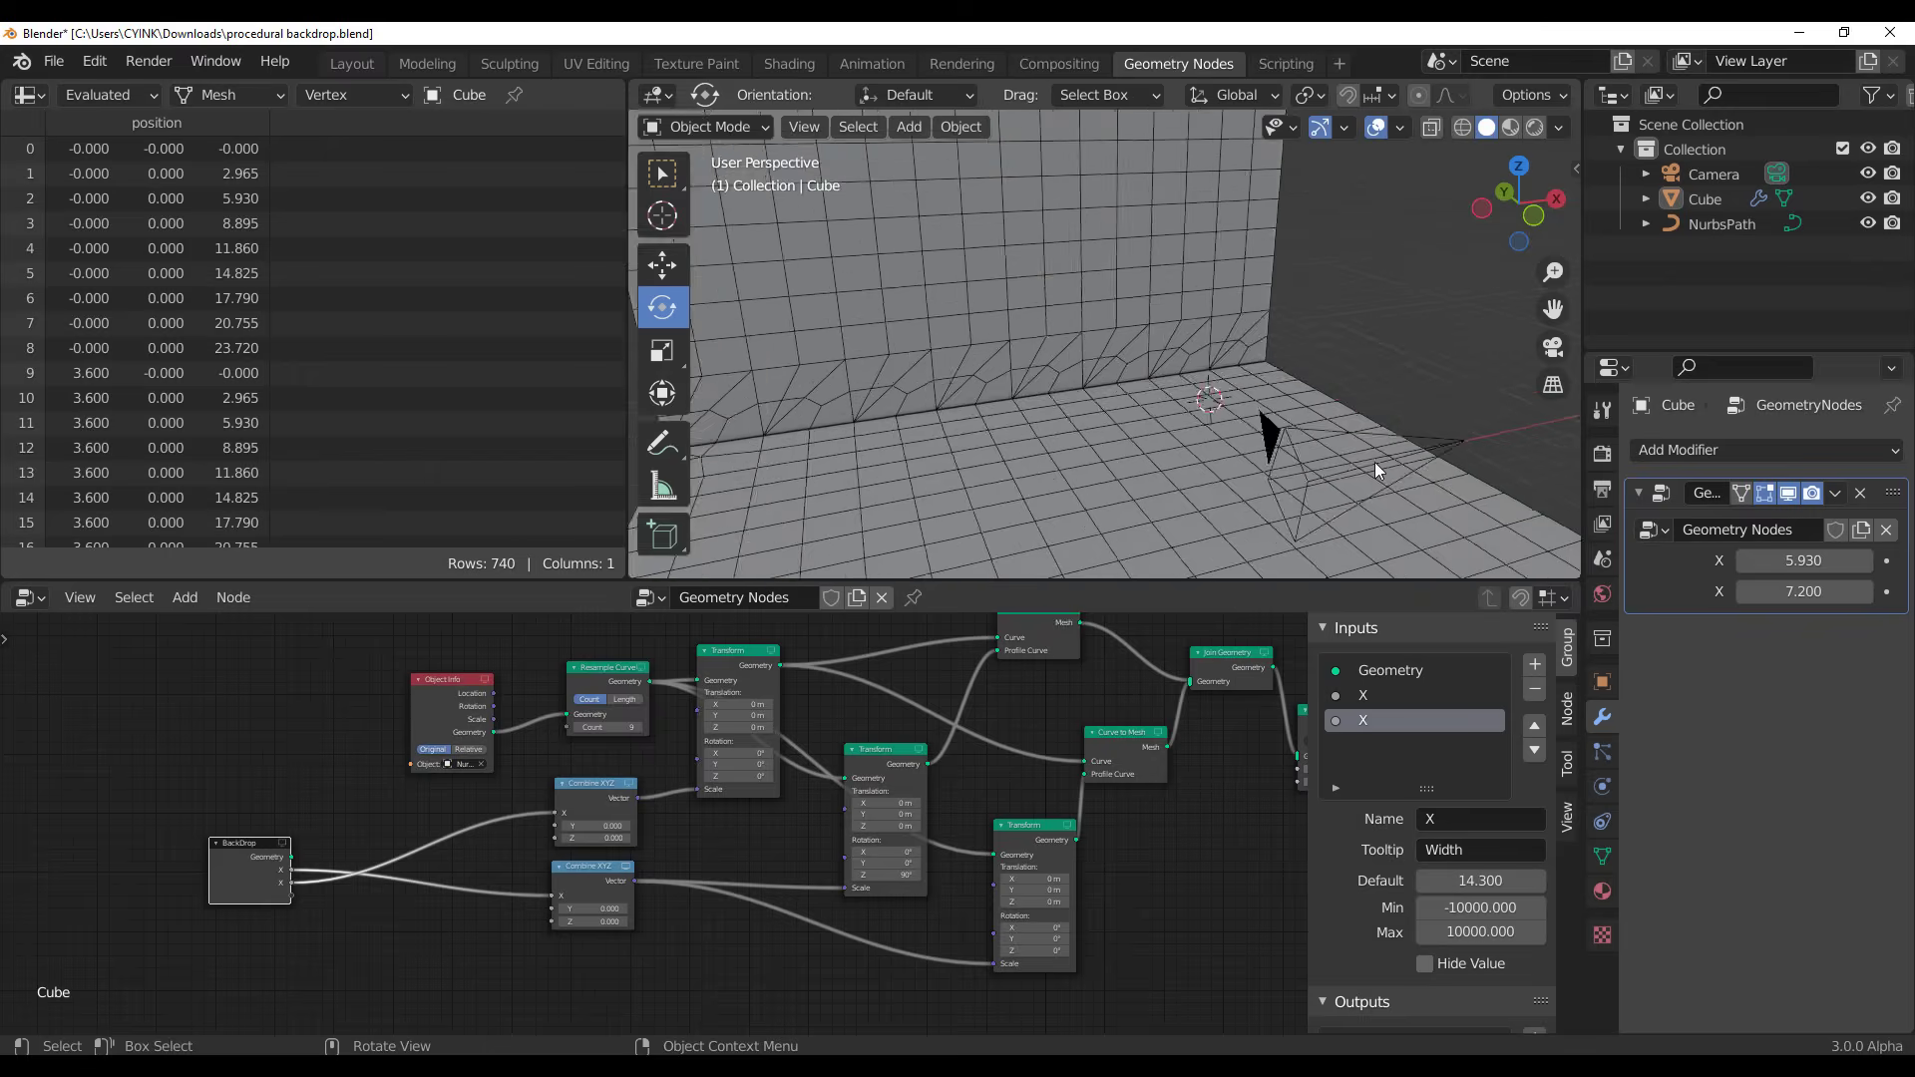
middle_click_drag(1274, 427, 1181, 399)
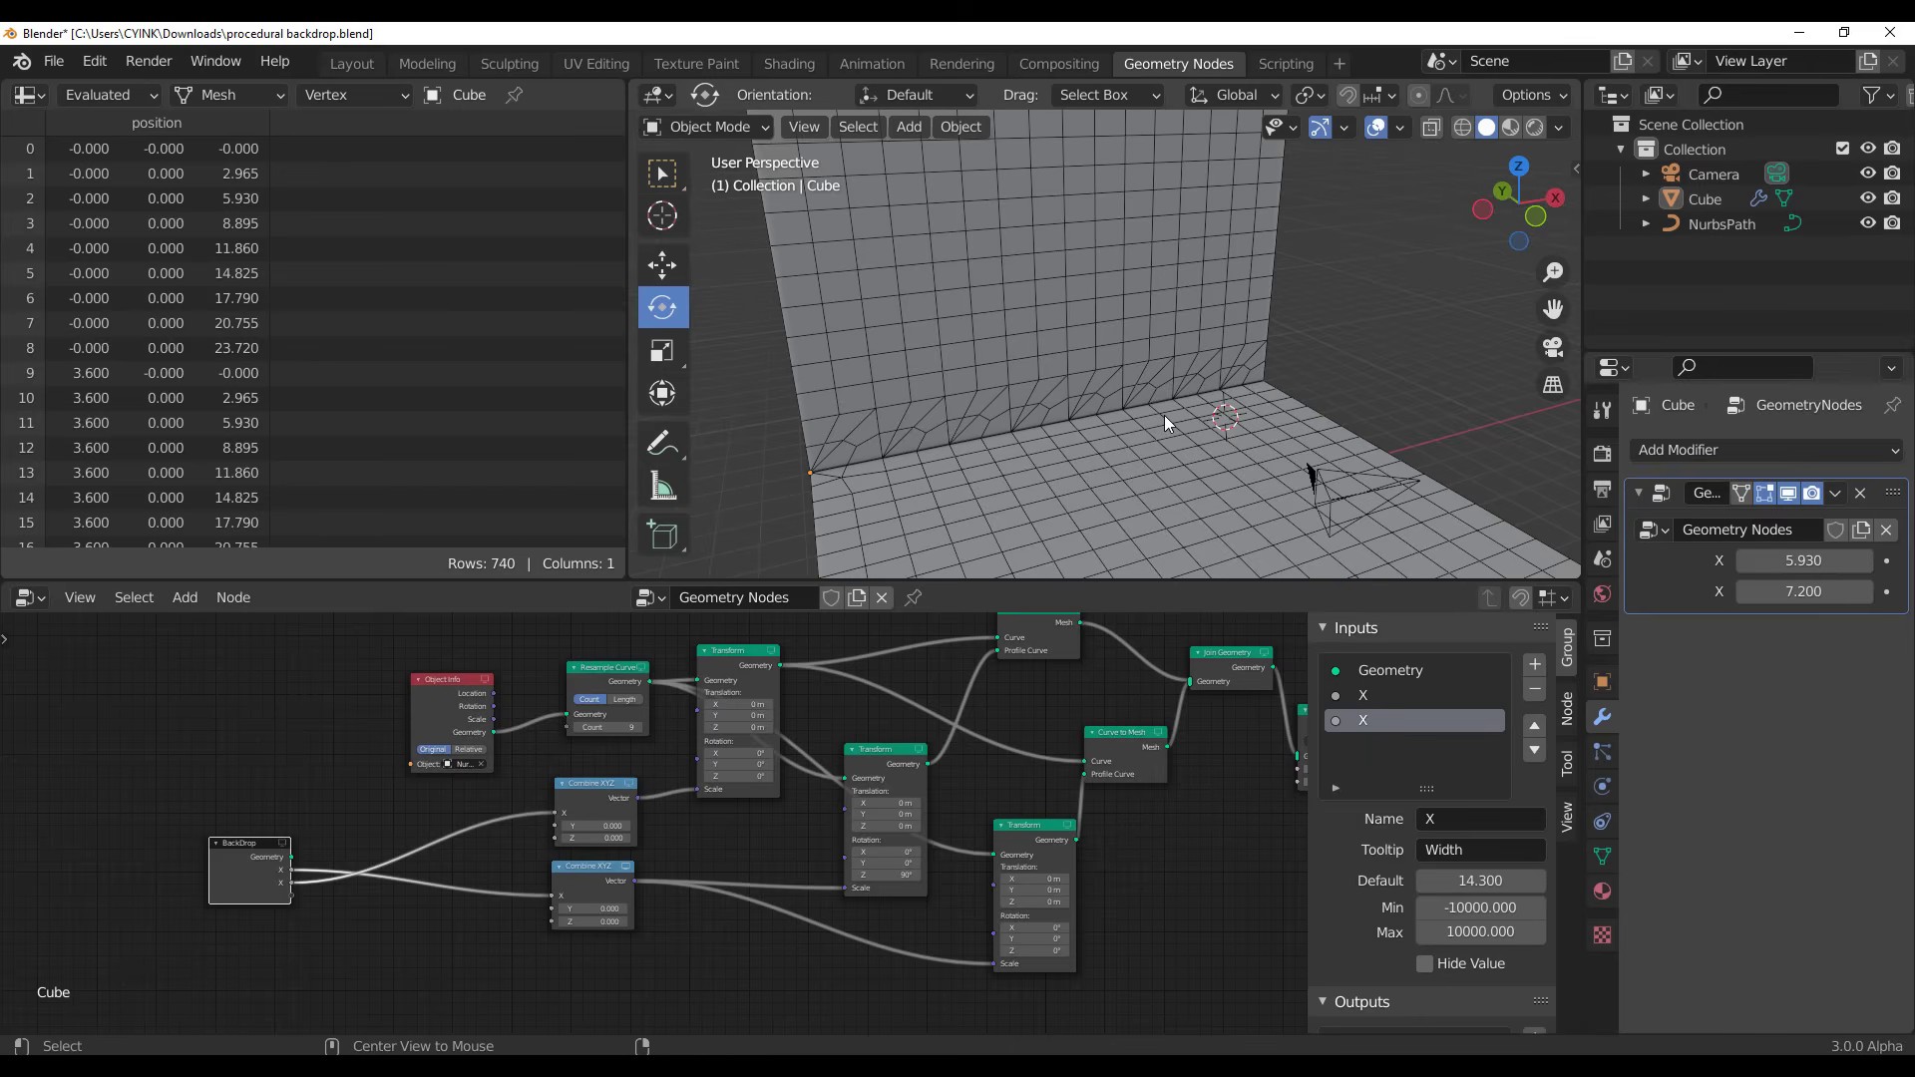
key("alt+b")
key("Escape")
scroll(1097, 399, "down", 6)
middle_click_drag(1076, 387, 1027, 361)
key("b")
key("Escape")
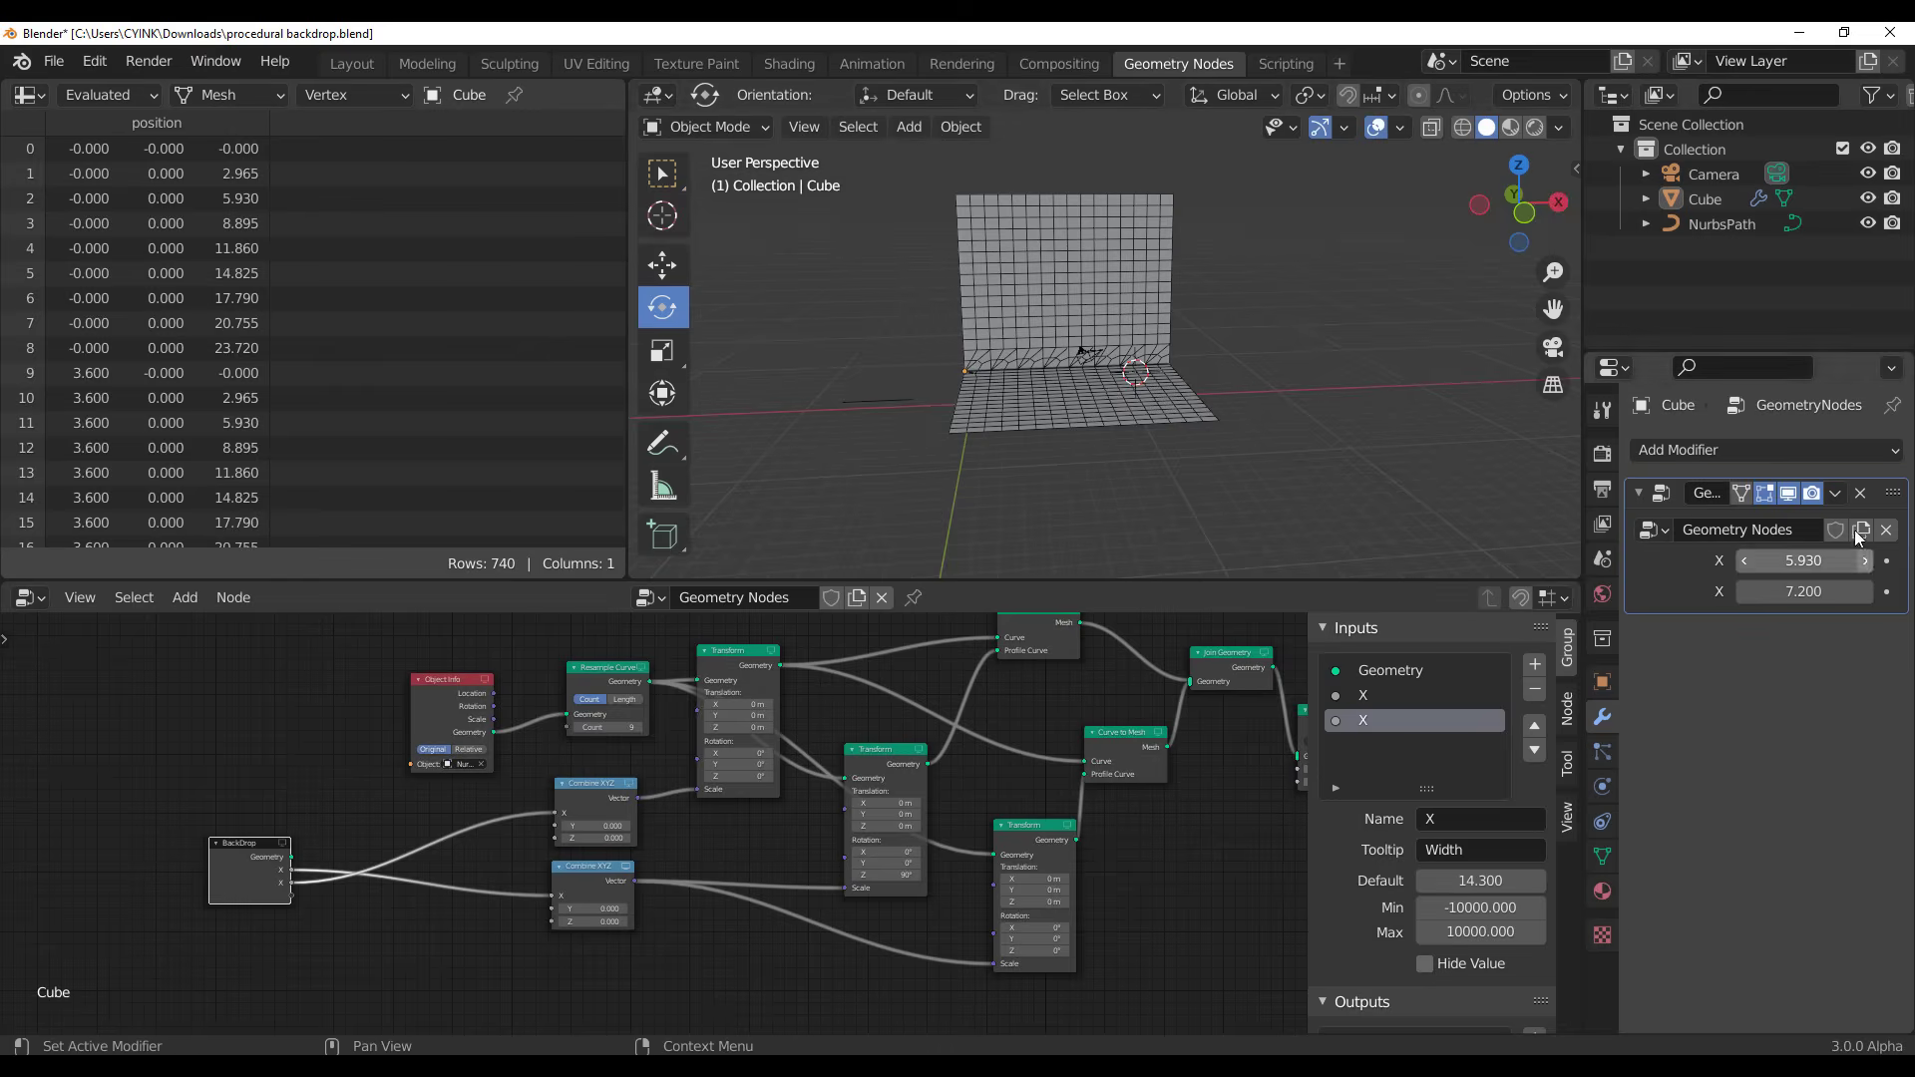
Apply the Geometry Nodes modifier on the cube and clip the viewport to a region covering most of the backdrop
left_click(1835, 493)
left_click(1755, 521)
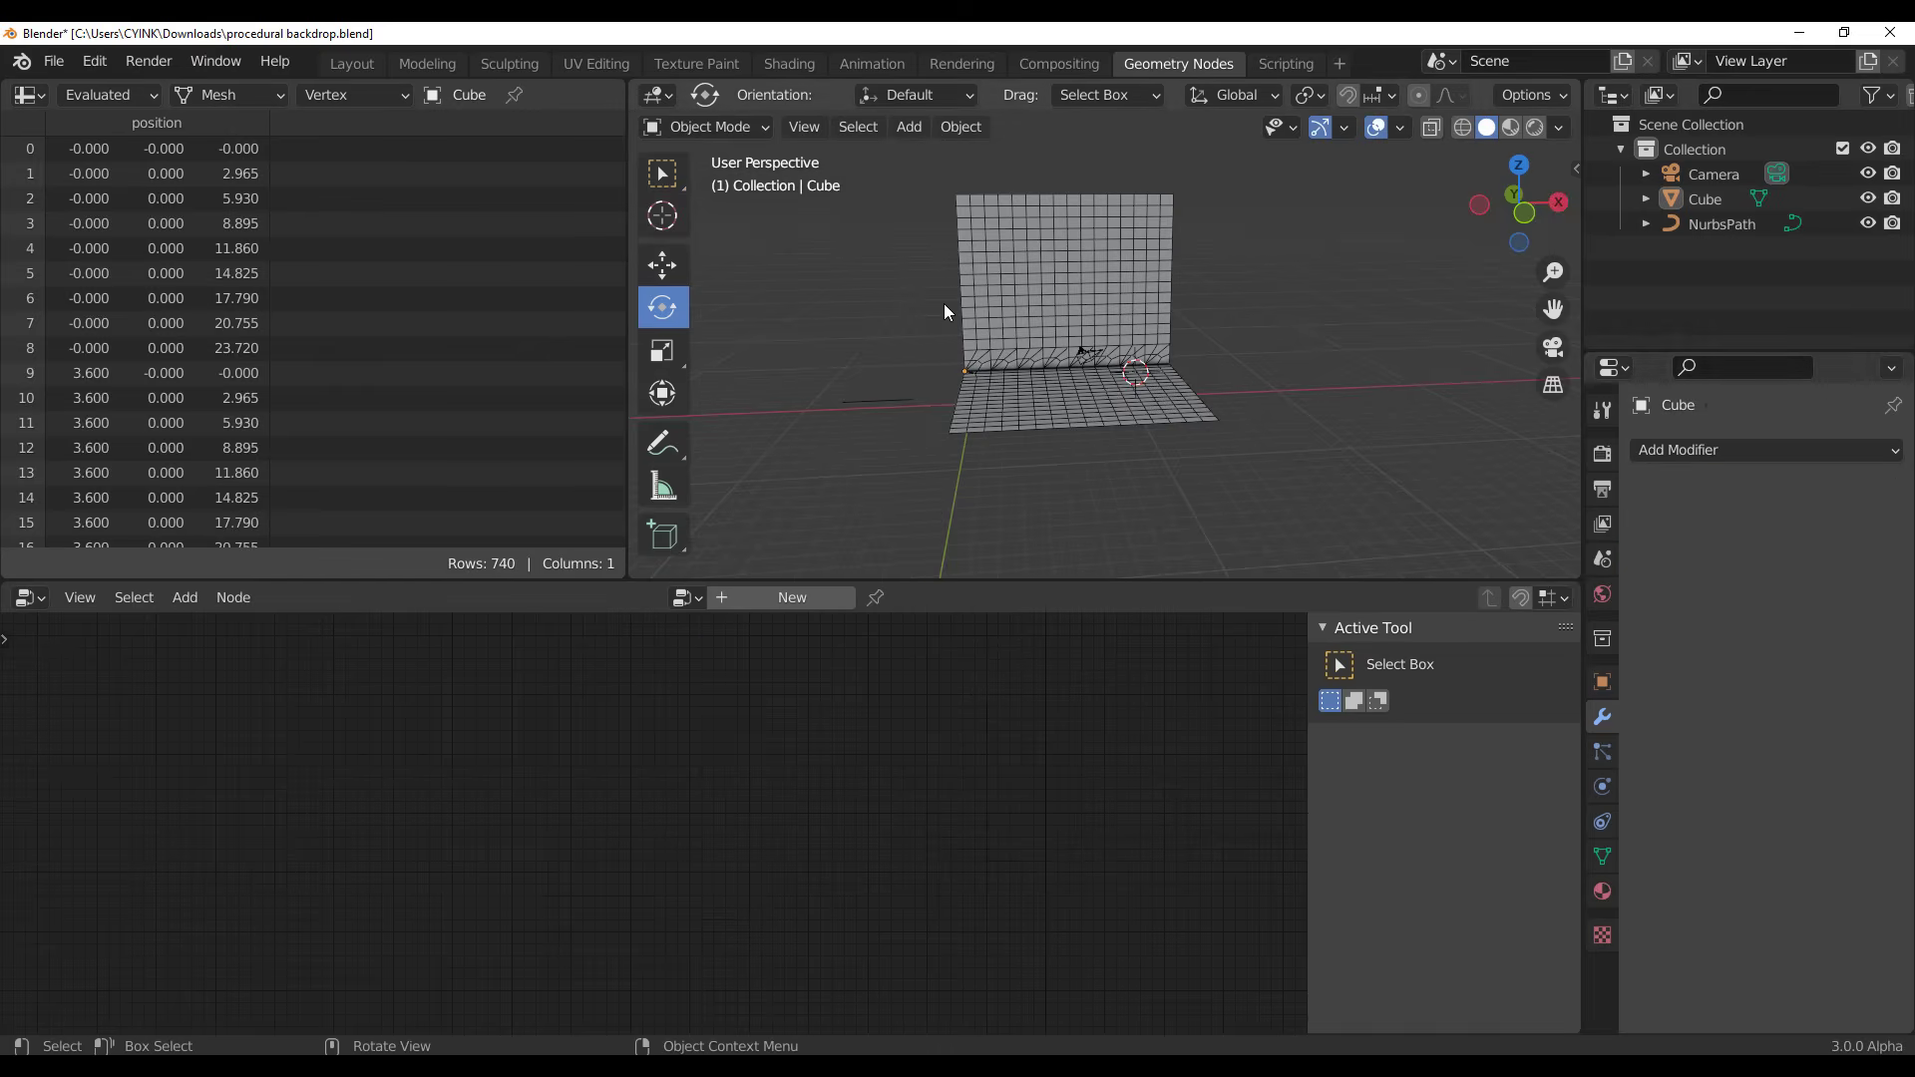
key("alt+b")
left_click_drag(916, 166, 1121, 456)
scroll(981, 320, "up", 5)
middle_click_drag(980, 327, 882, 171)
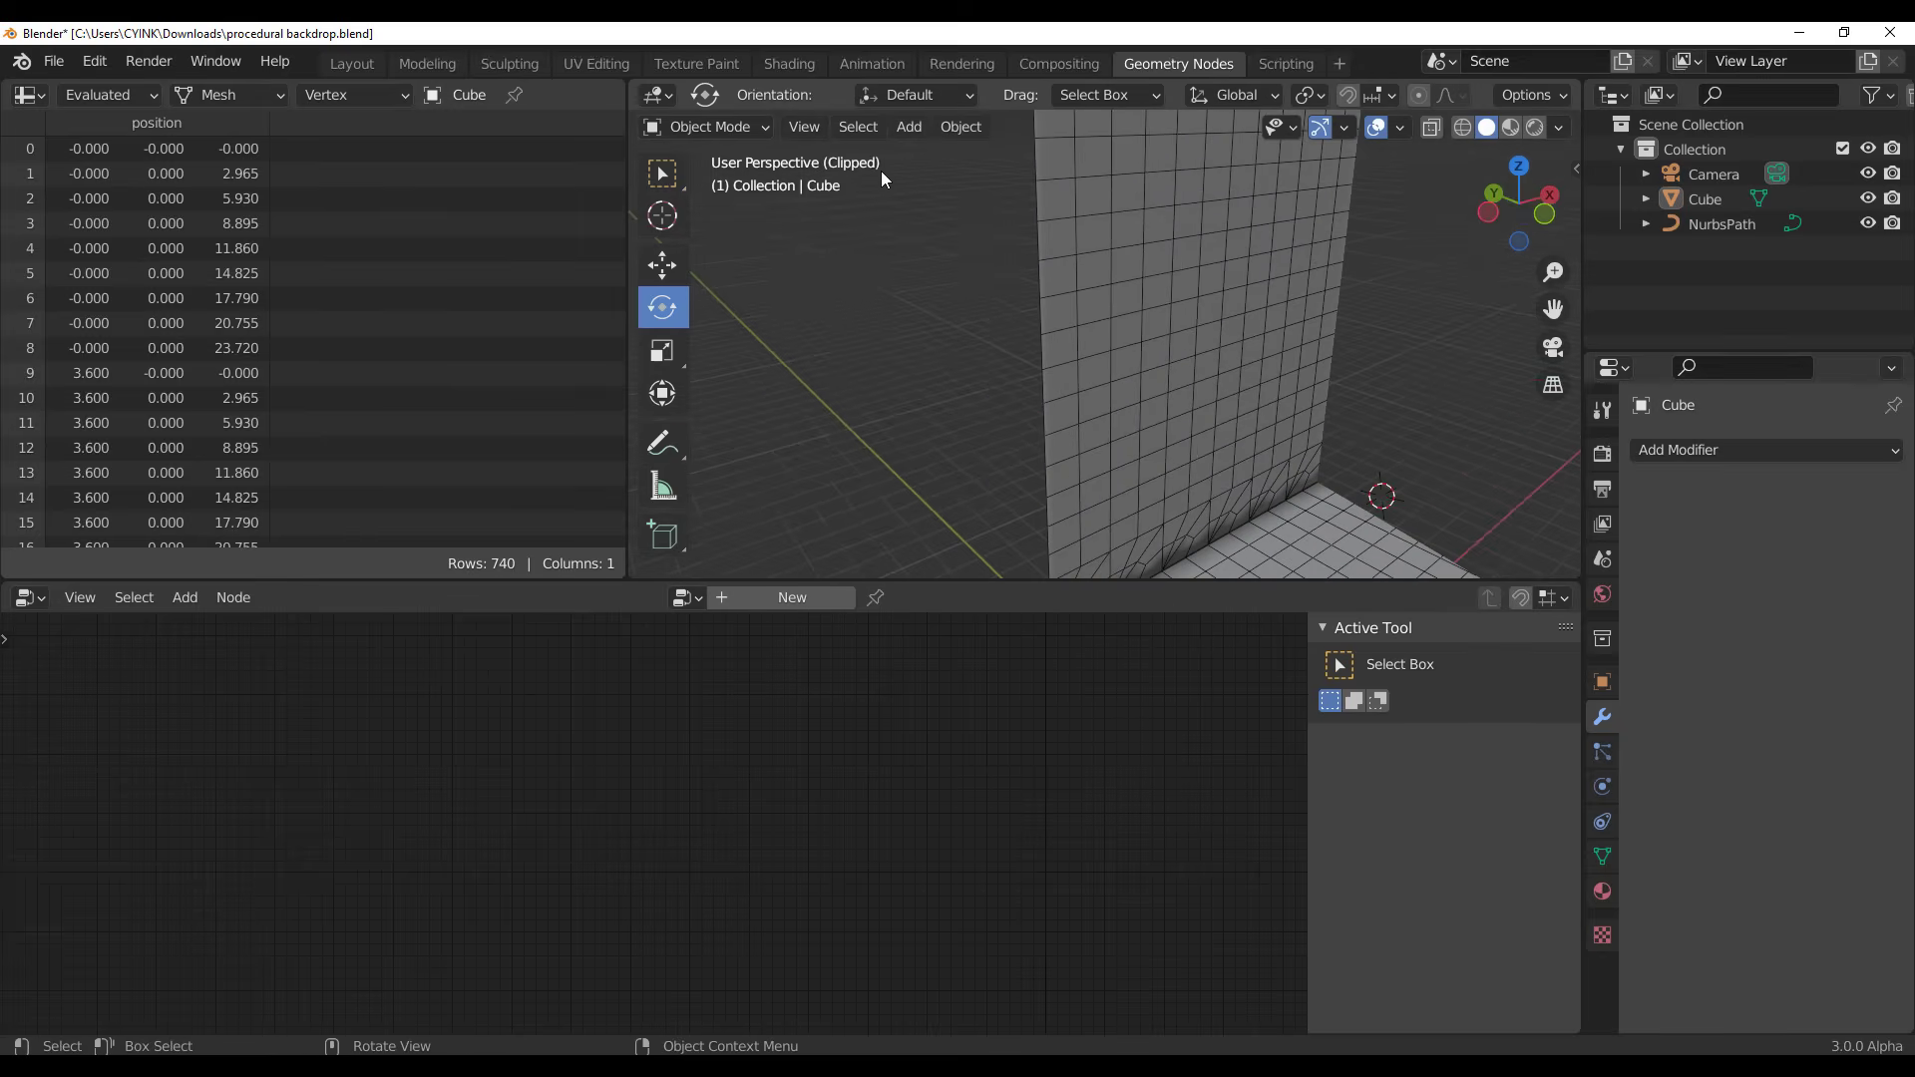
middle_click_drag(1259, 342, 860, 268, "ctrl")
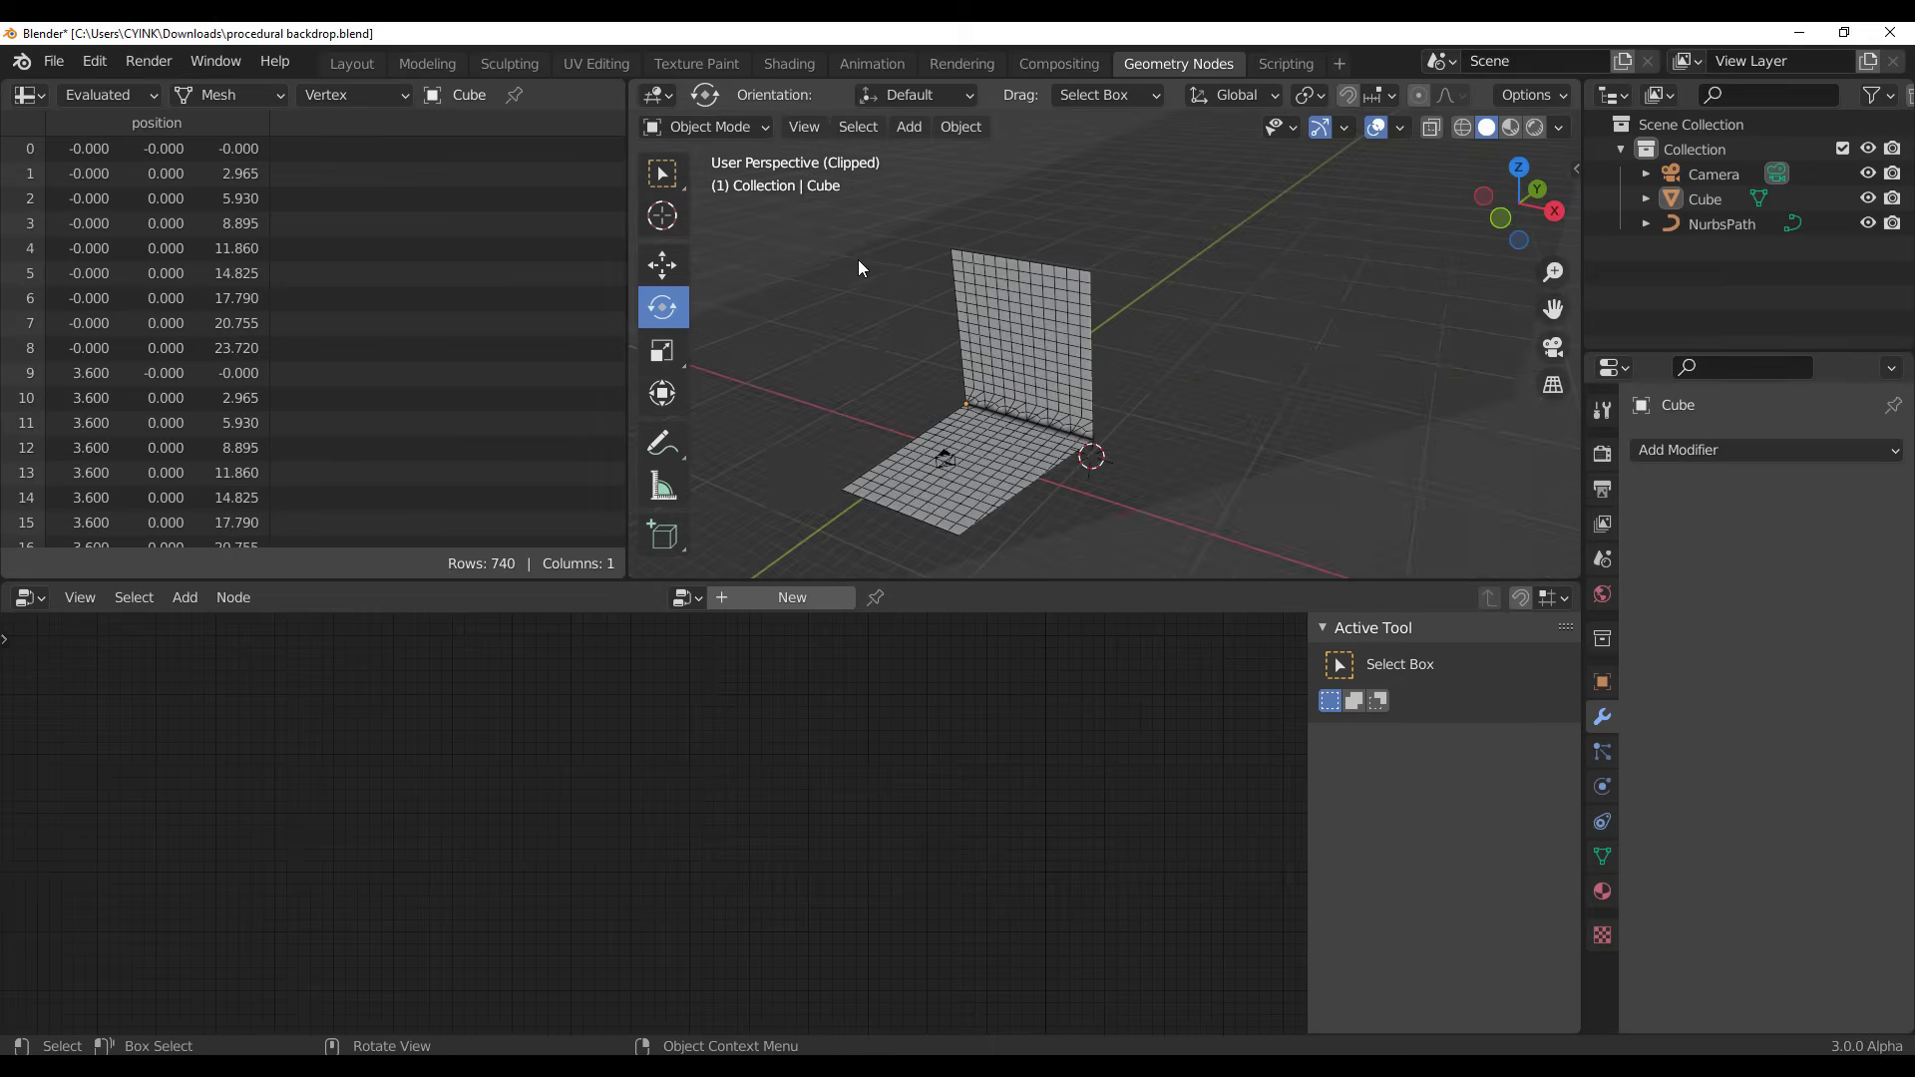
Clear the viewport clipping region and undo applying the Geometry Nodes modifier
key("alt+b")
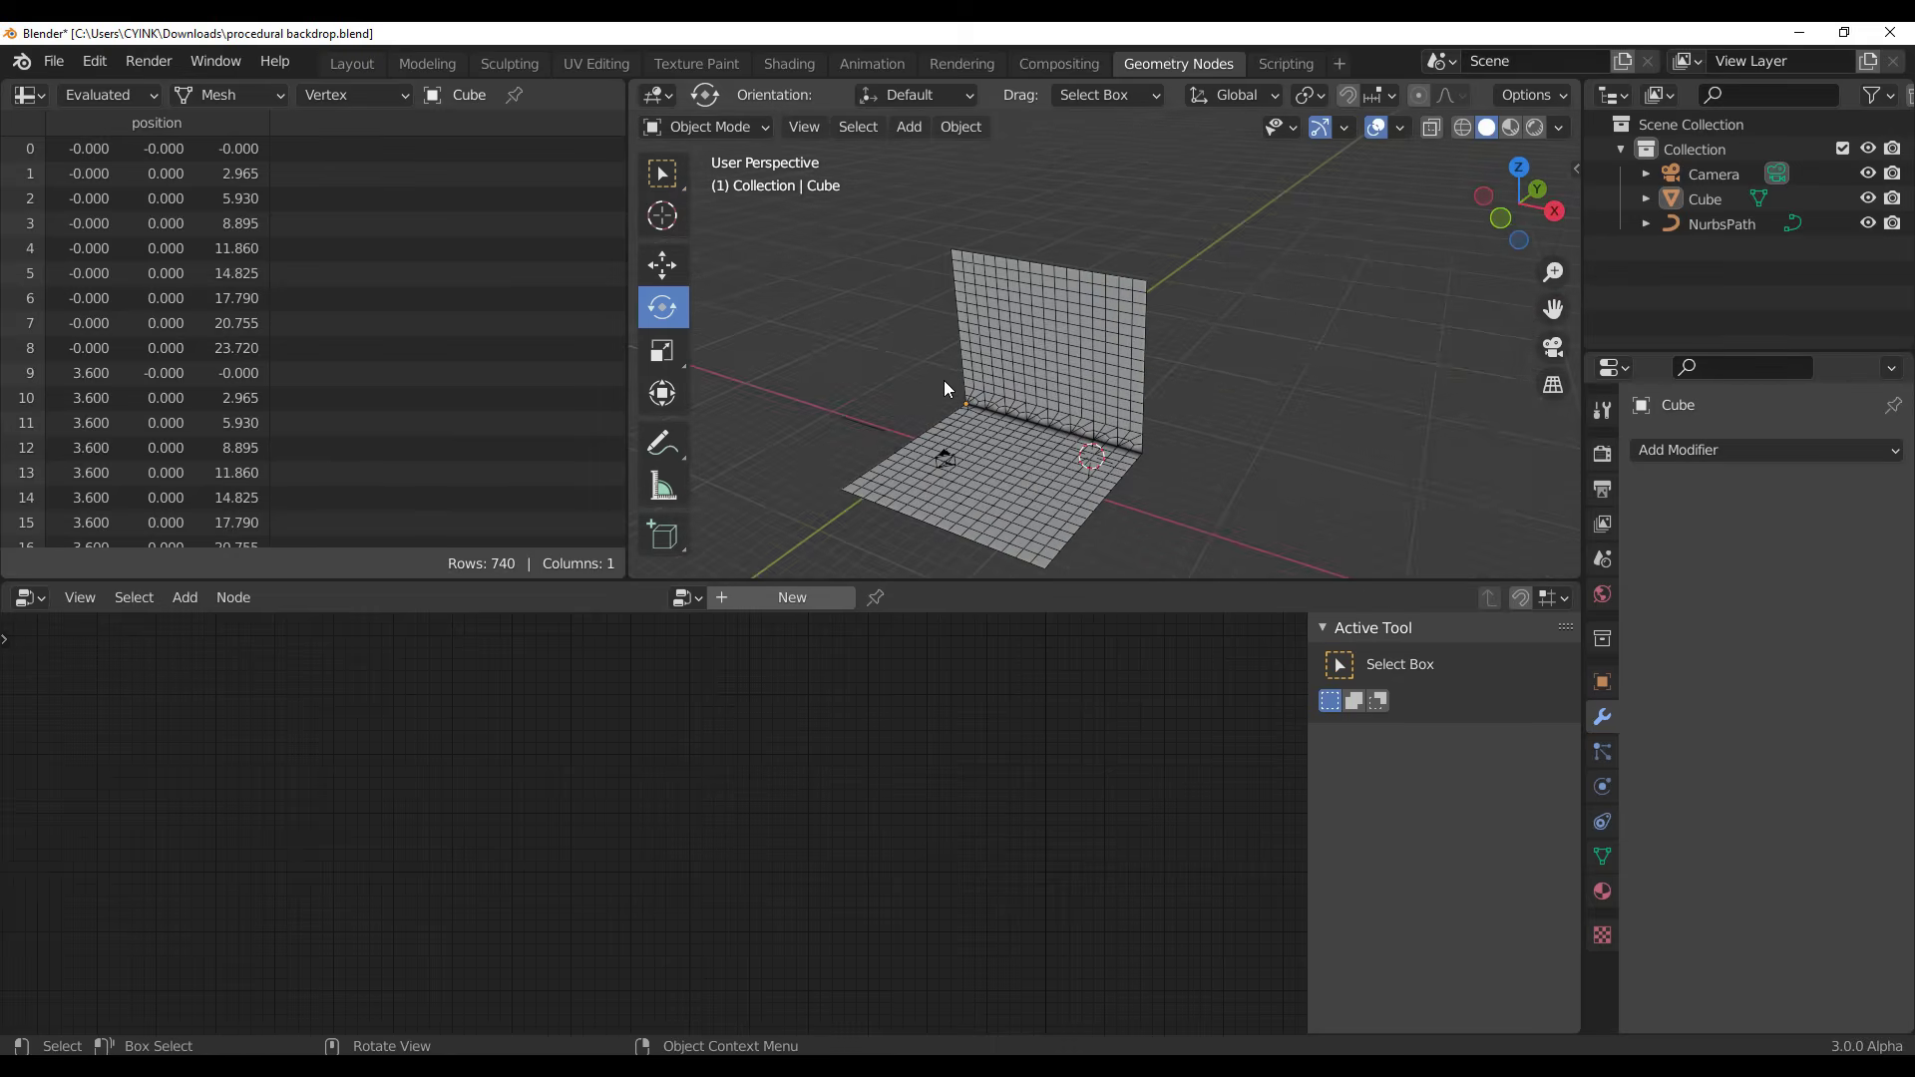
key("ctrl+z")
scroll(910, 848, "down", 4)
middle_click_drag(910, 847, 412, 904)
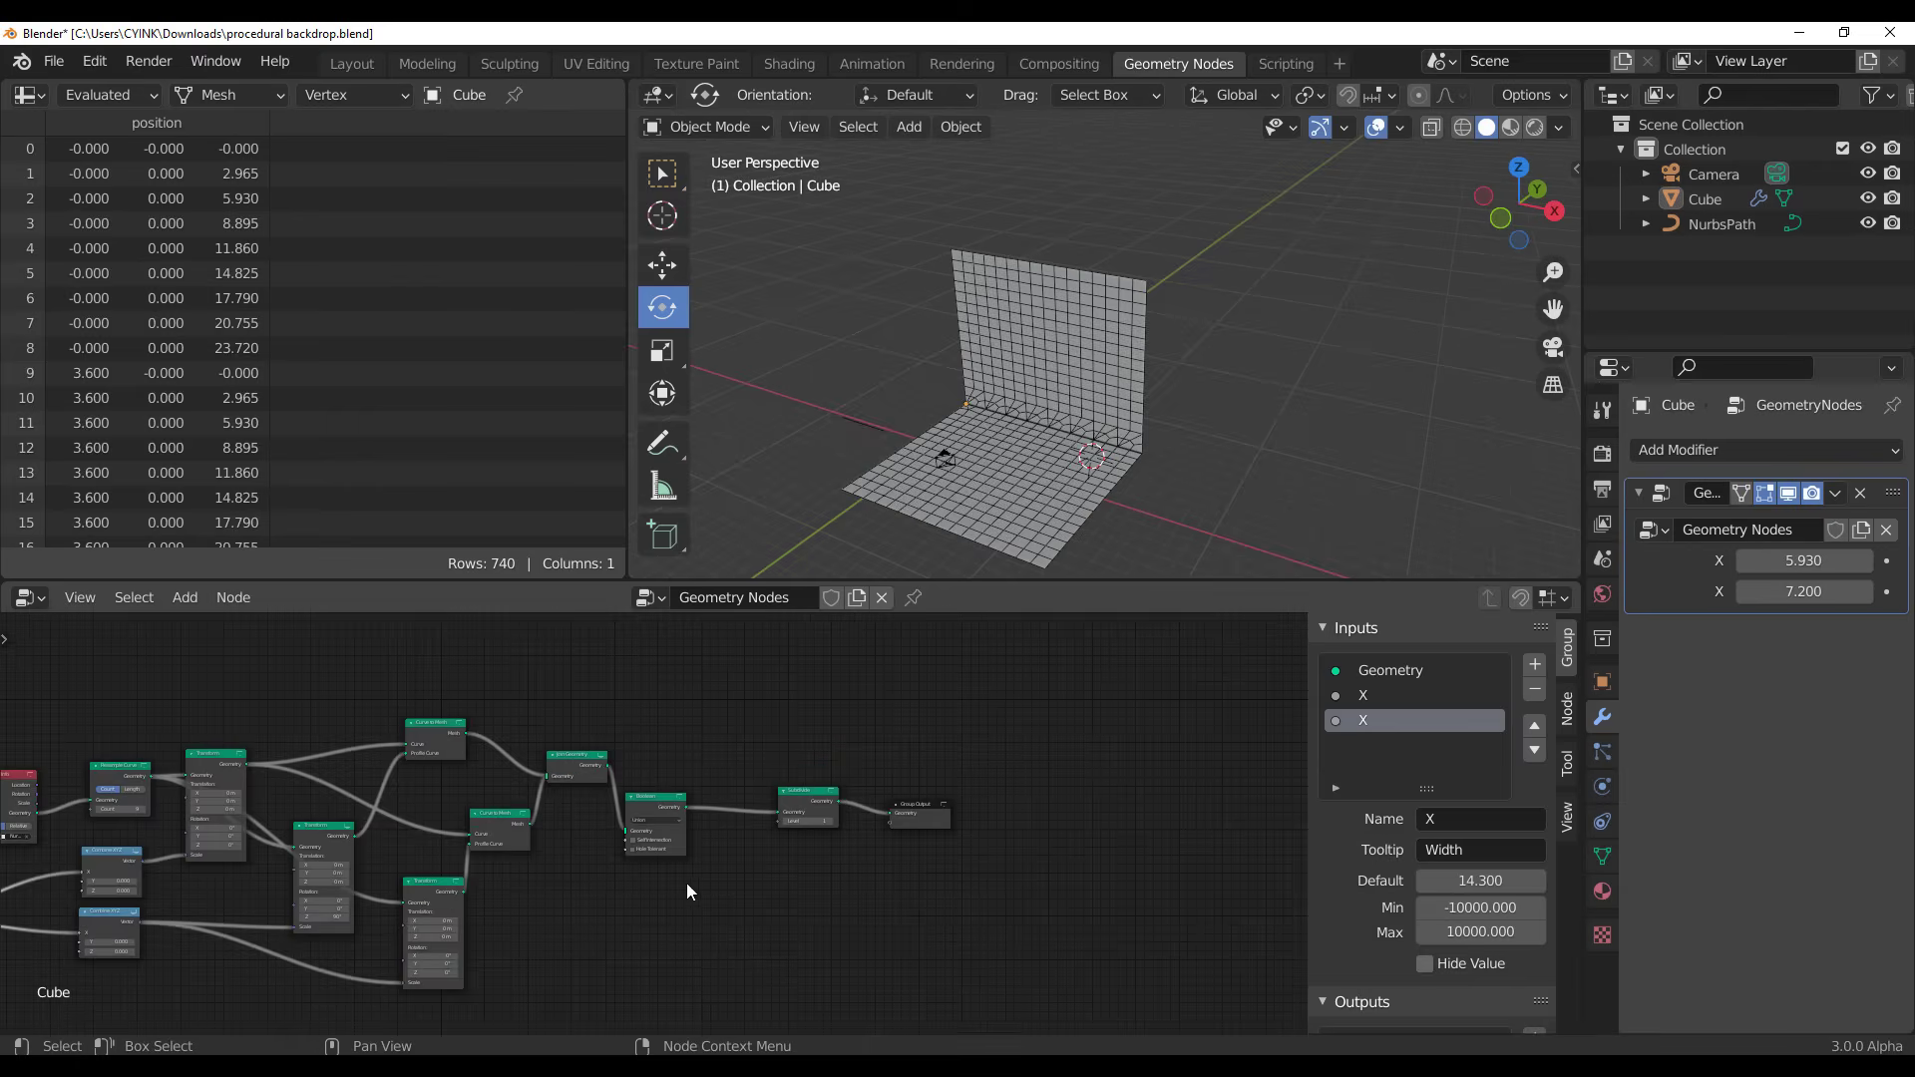
middle_click_drag(1266, 510, 1273, 428)
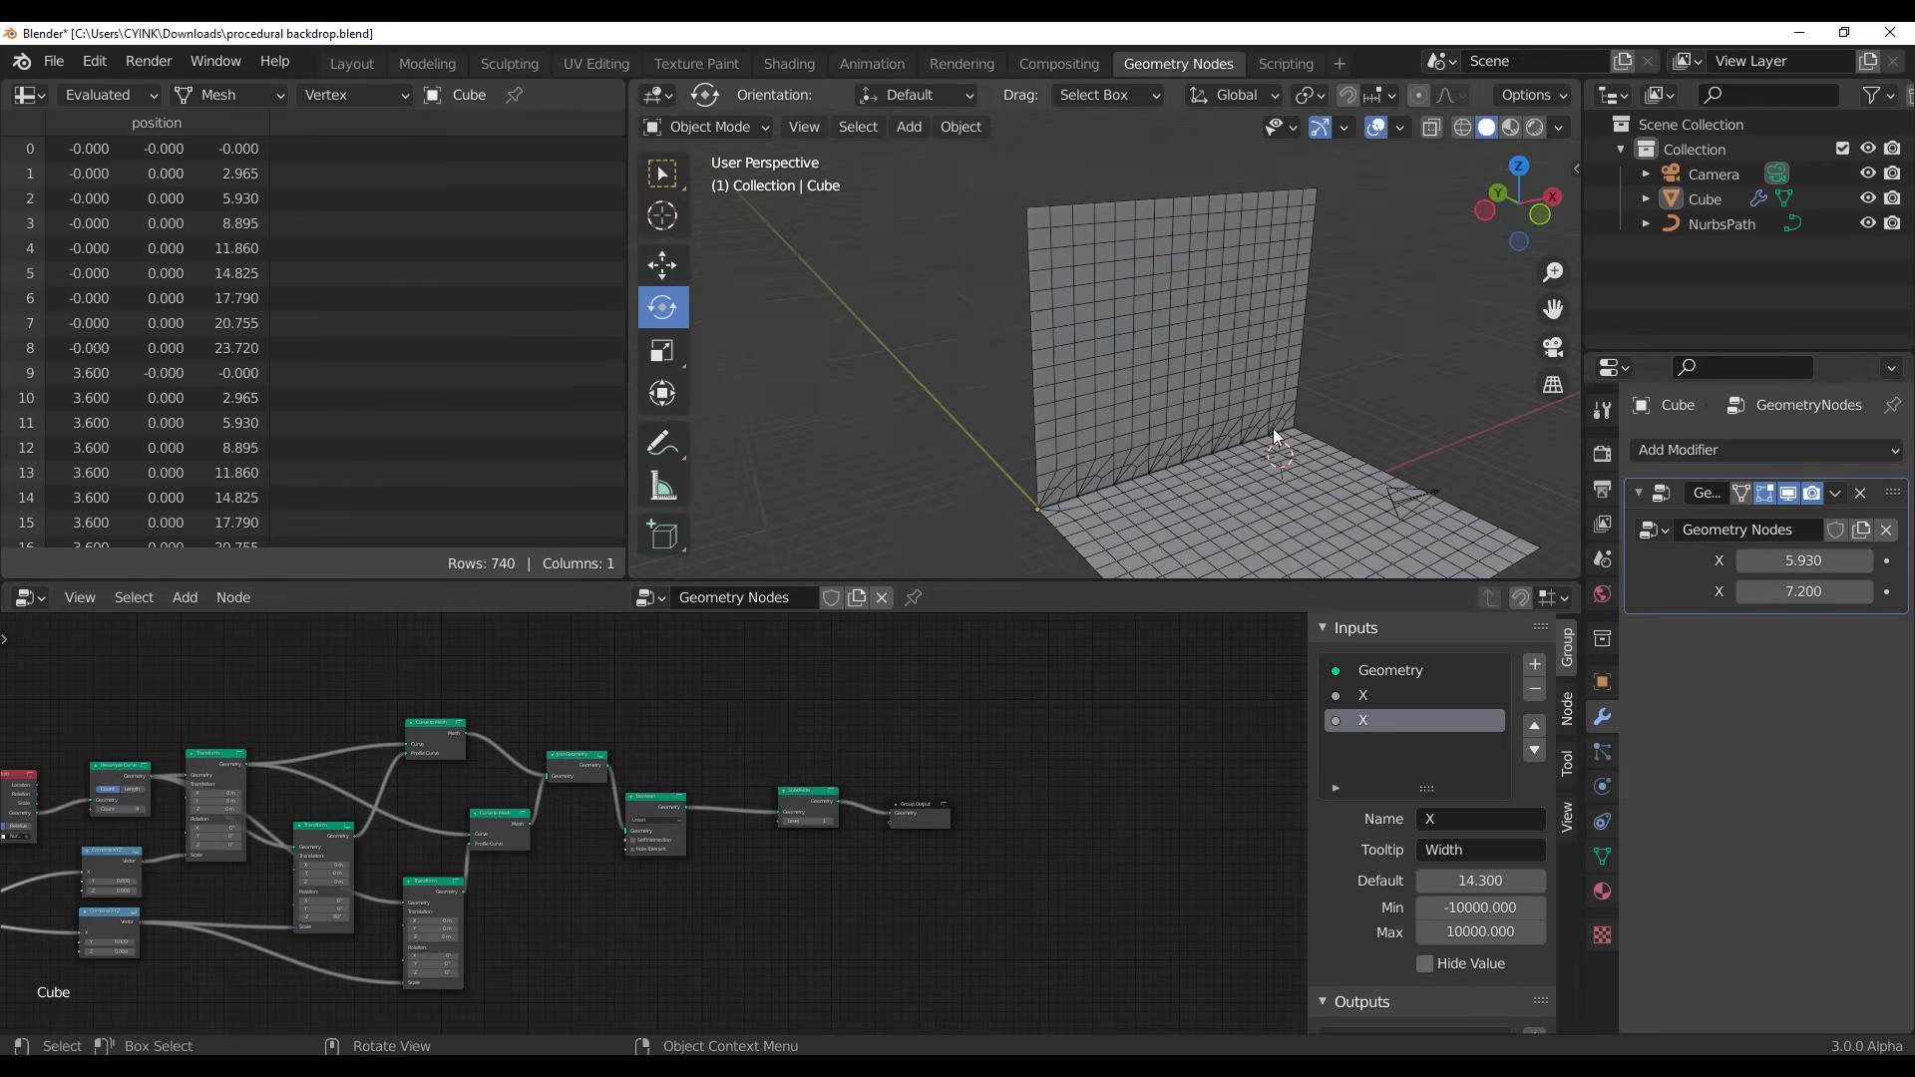
Add a Solidify modifier to the cube
left_click(1825, 447)
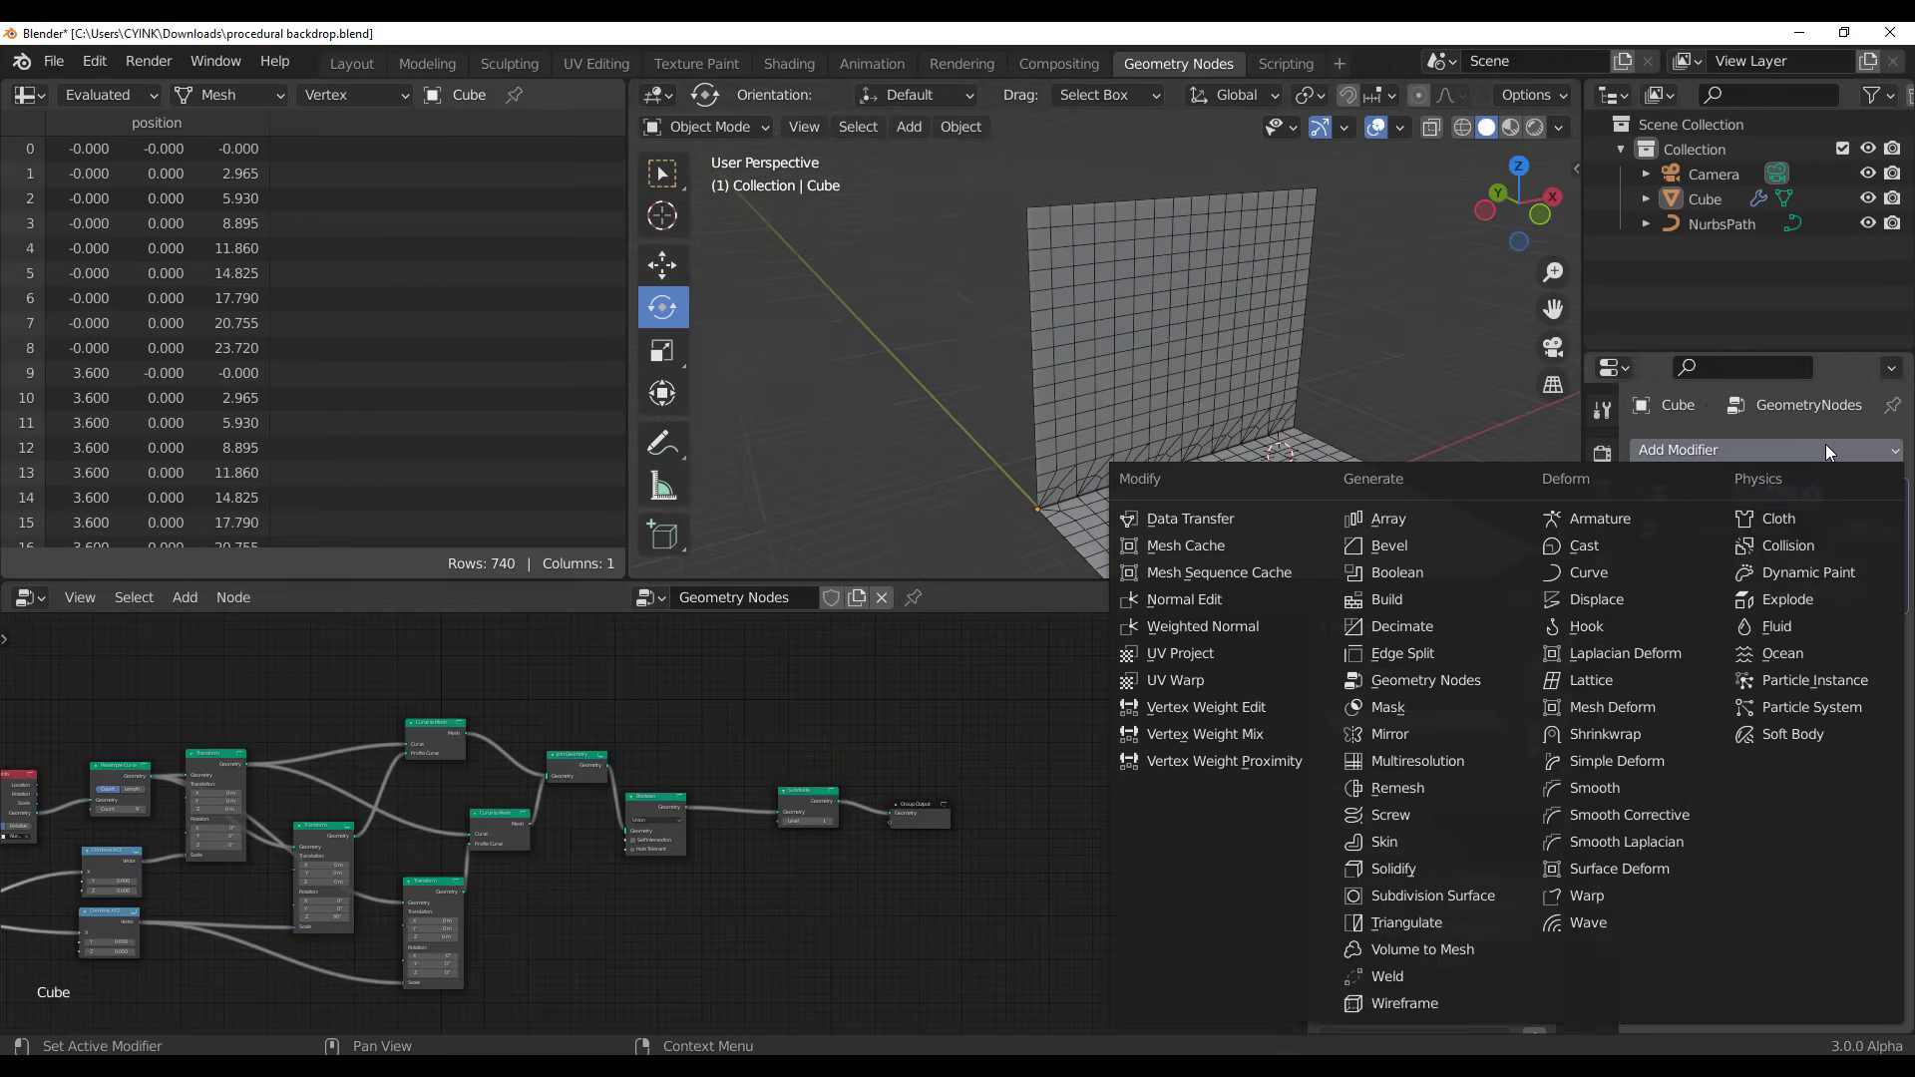
left_click(1457, 866)
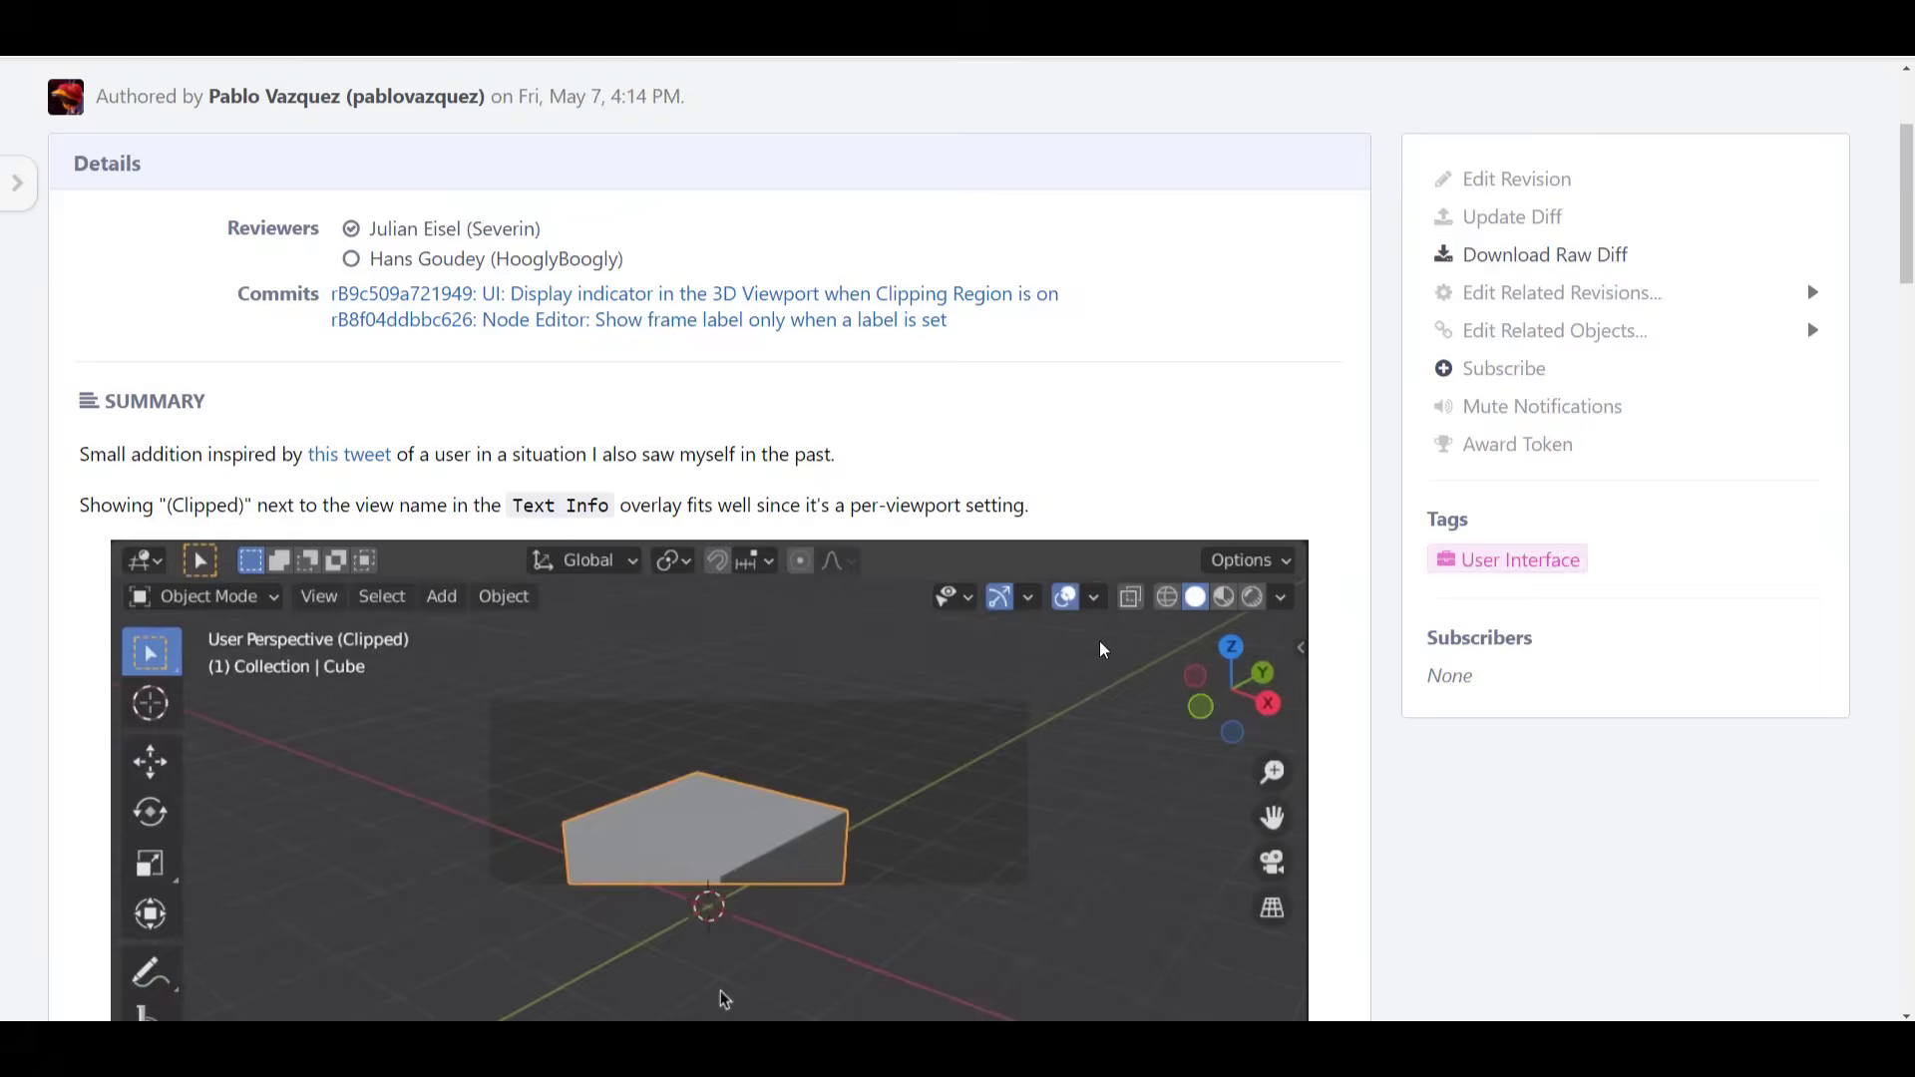
Review the viewport clipping indicator revision and the commit for exporting Alembic UV maps on every frame in the browser
scroll(1099, 643, "down", 8)
scroll(1099, 644, "up", 11)
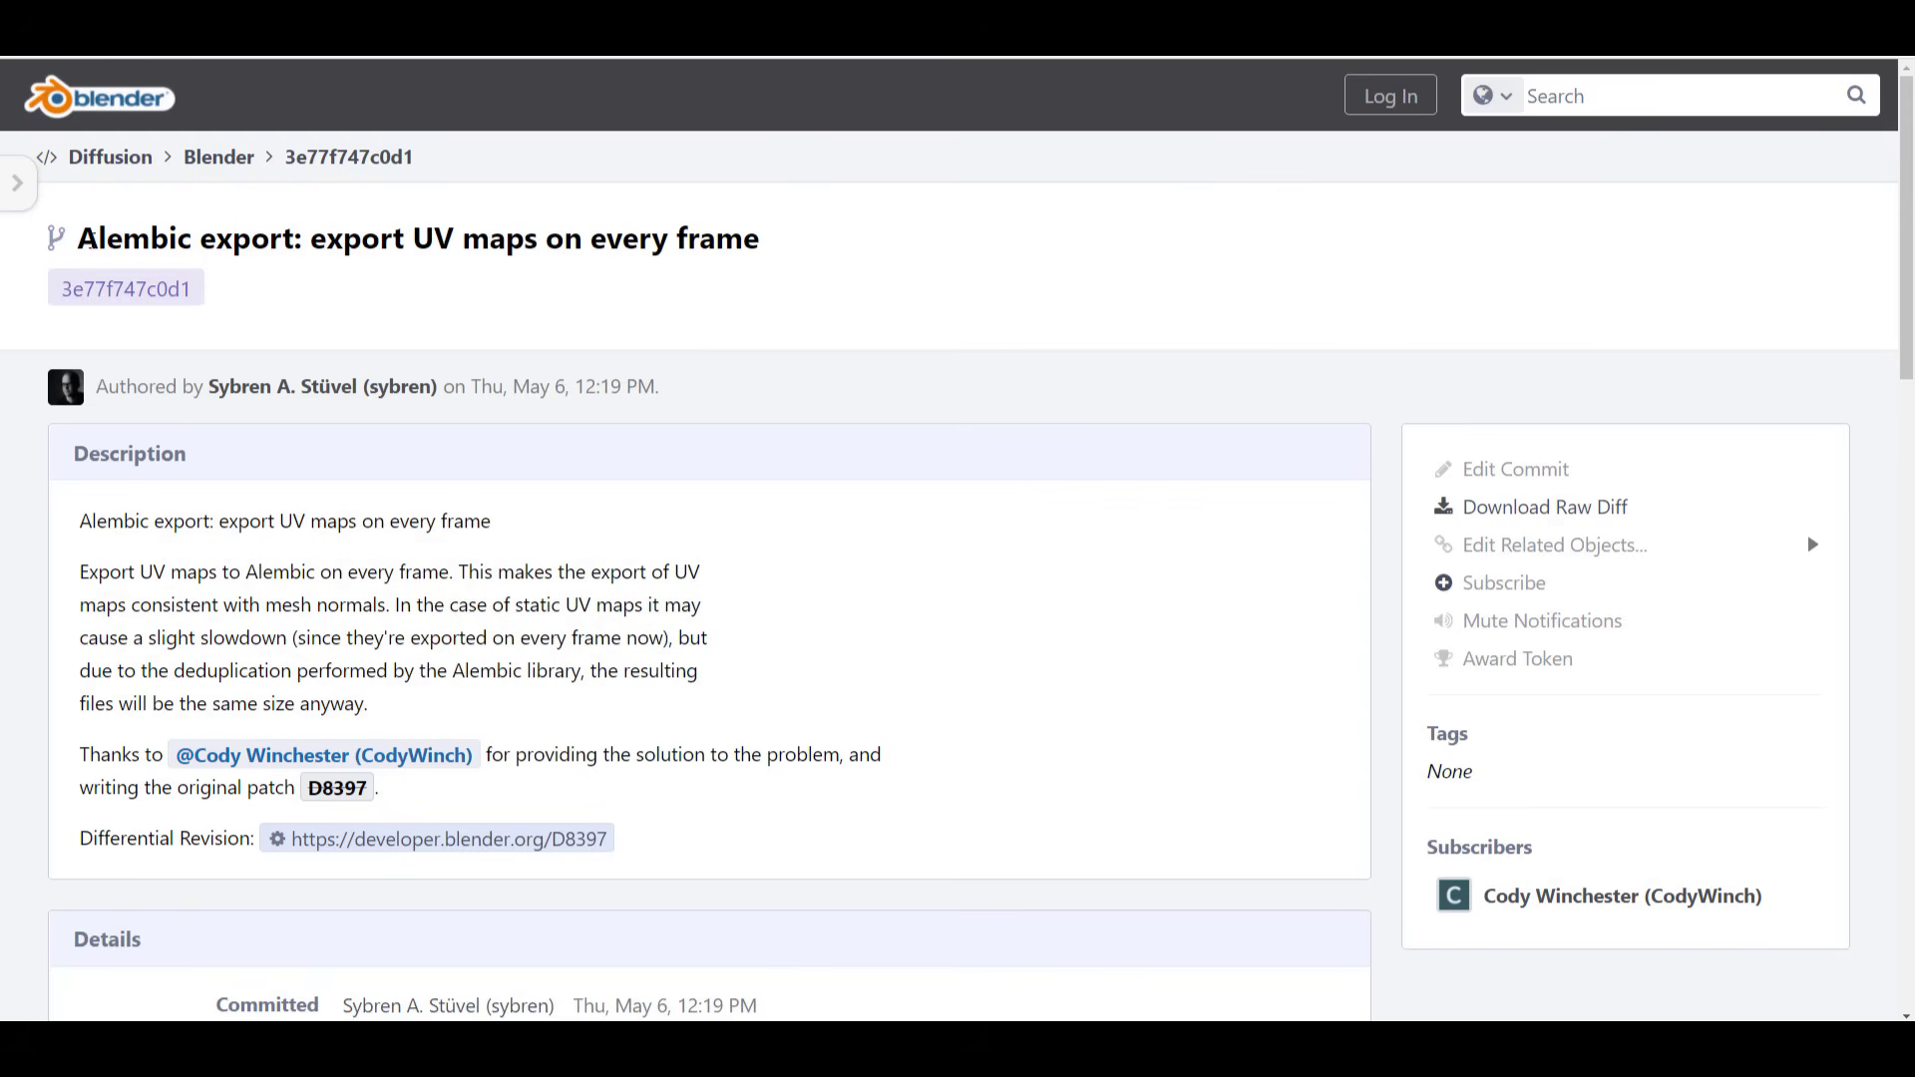
left_click_drag(81, 239, 308, 238)
left_click(622, 336)
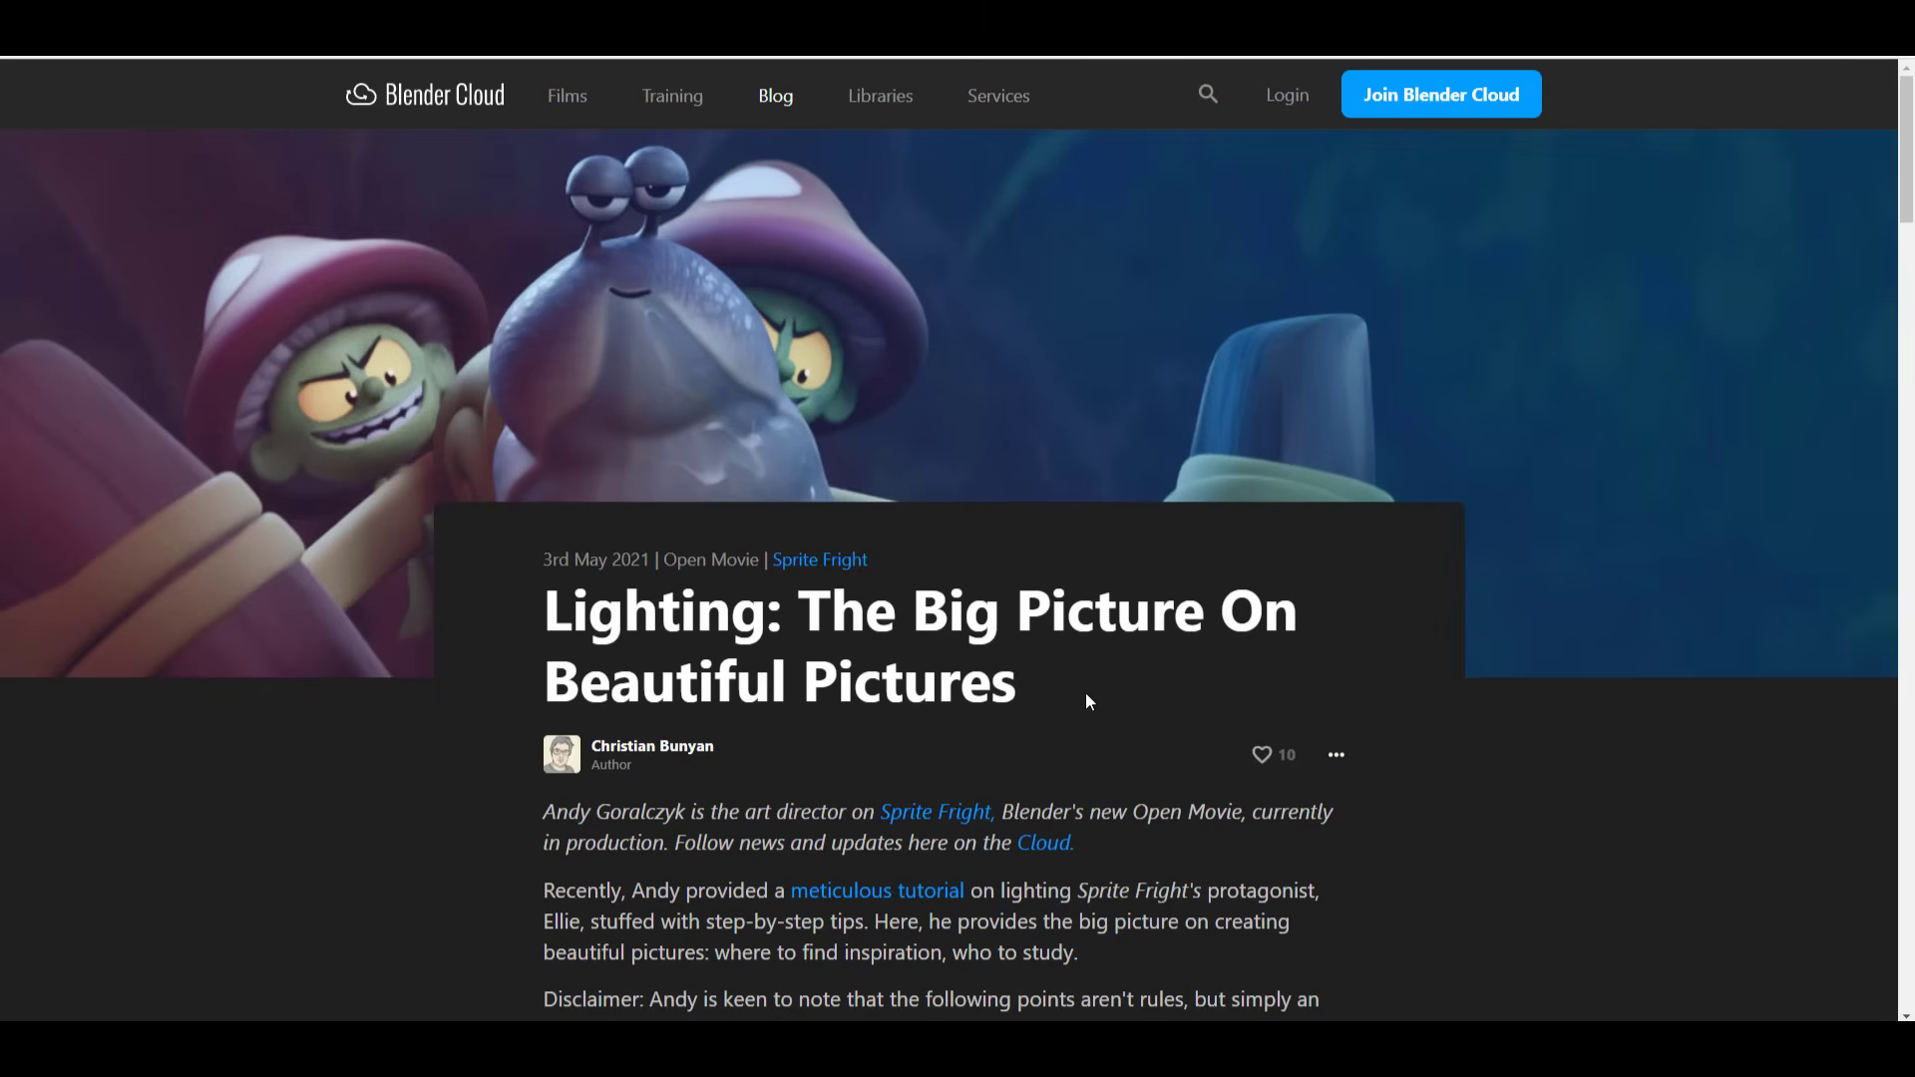
Skim the Blender Cloud article "Lighting: The Big Picture On Beautiful Pictures" down to its closing sections and back
scroll(1086, 690, "down", 15)
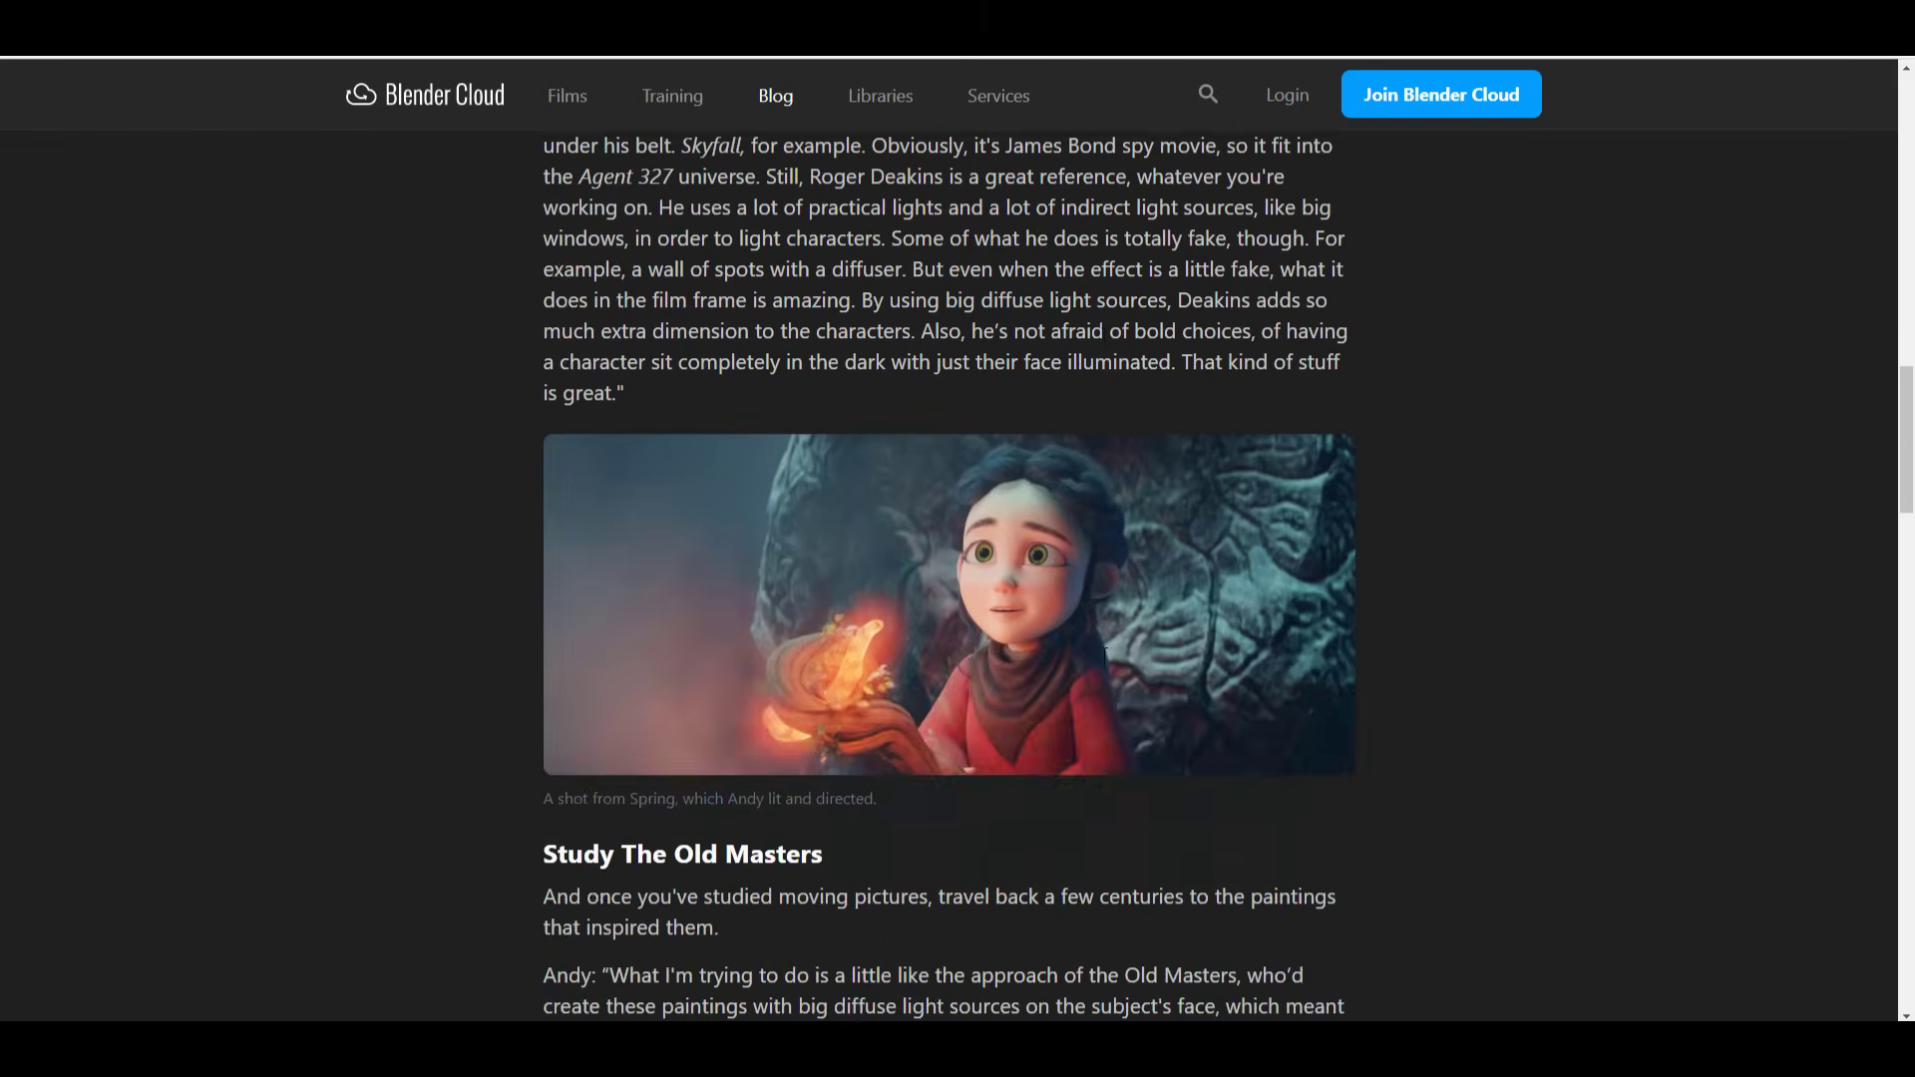
scroll(1110, 653, "down", 7)
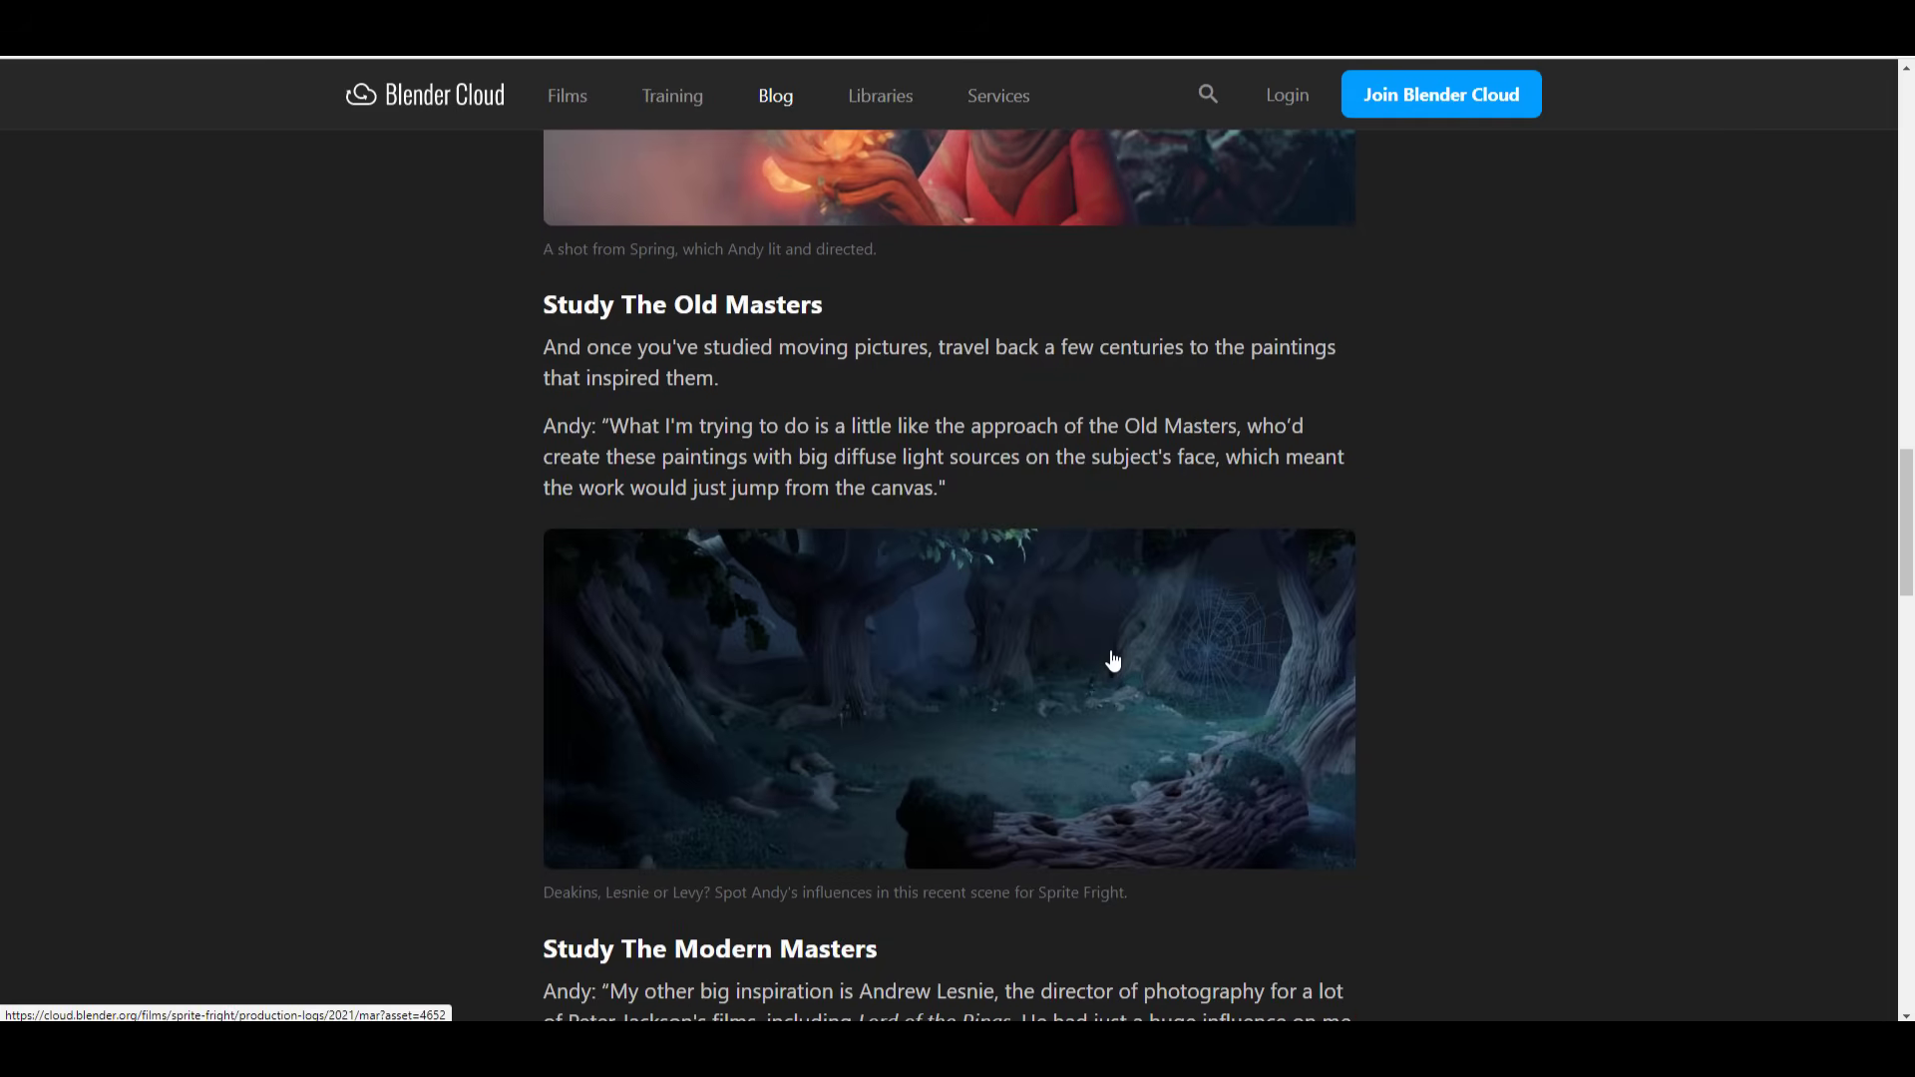
scroll(1113, 660, "down", 12)
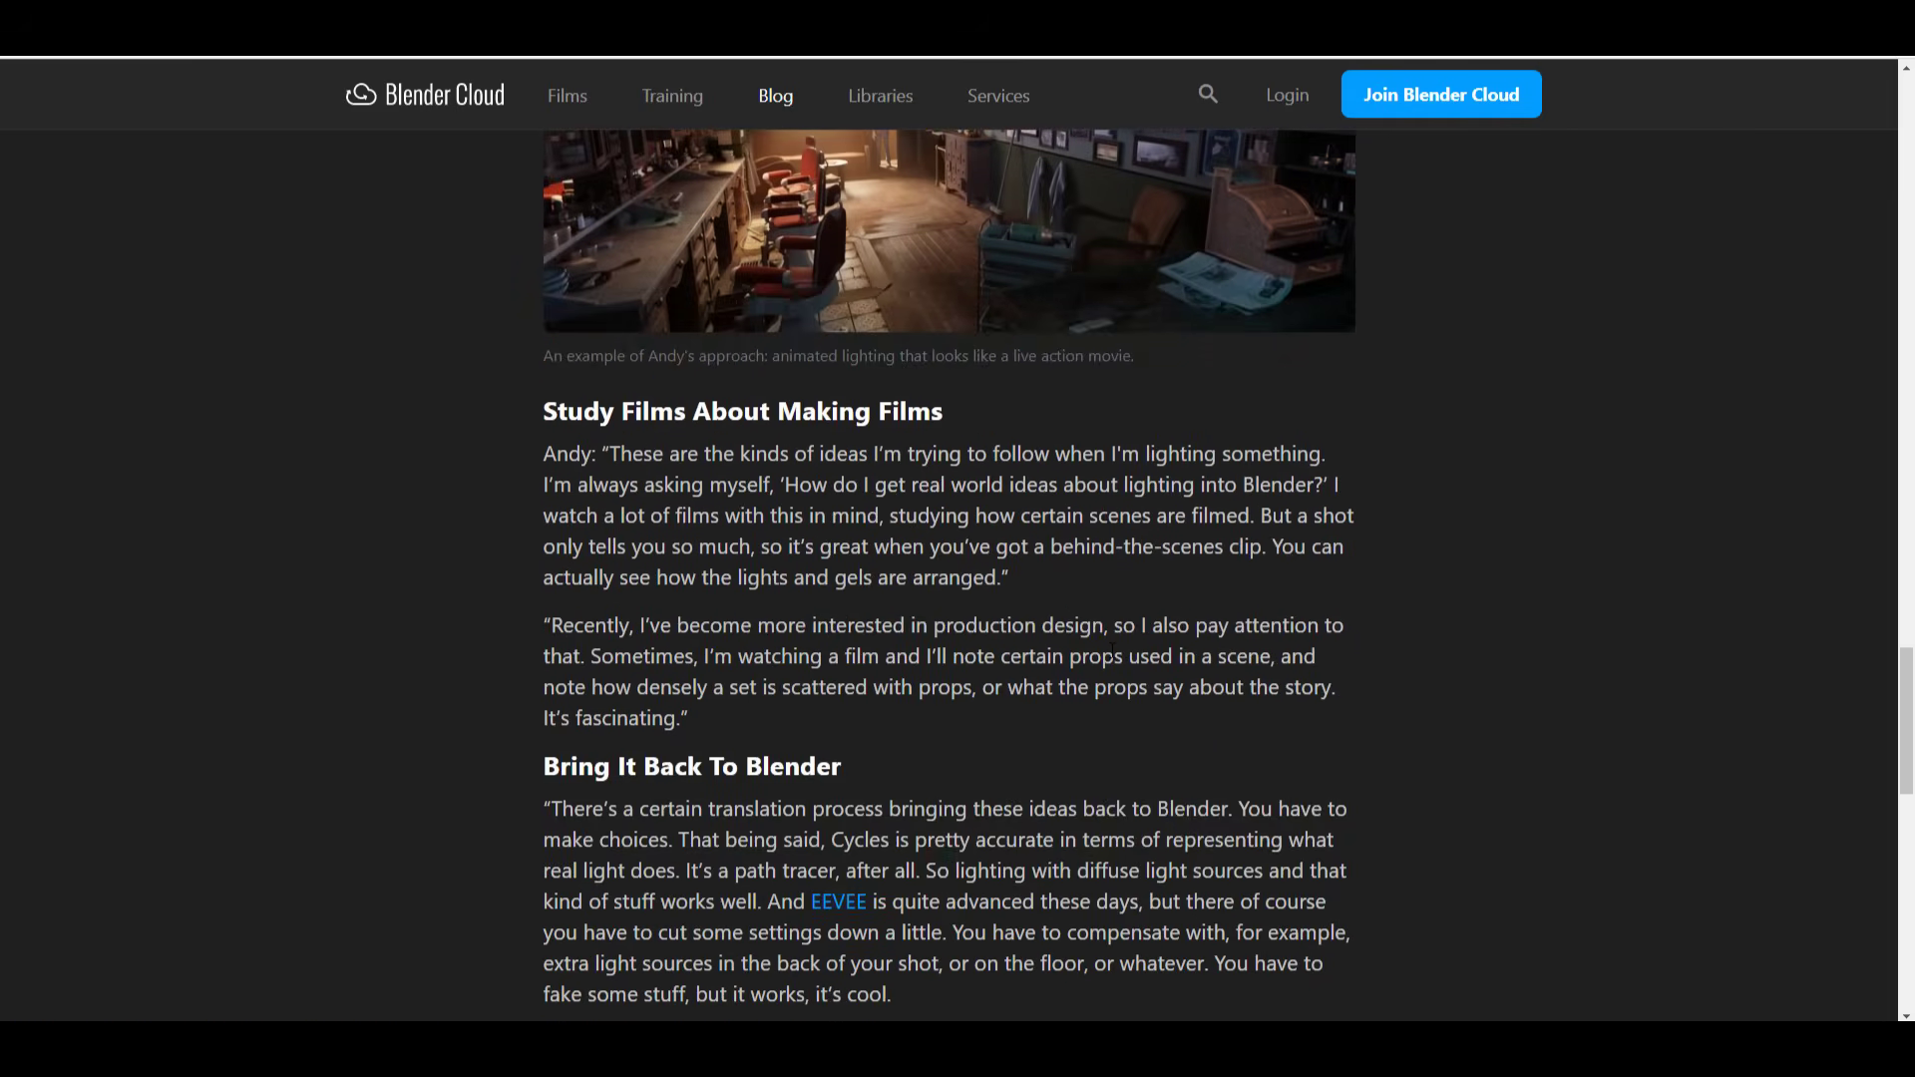
scroll(1111, 649, "up", 15)
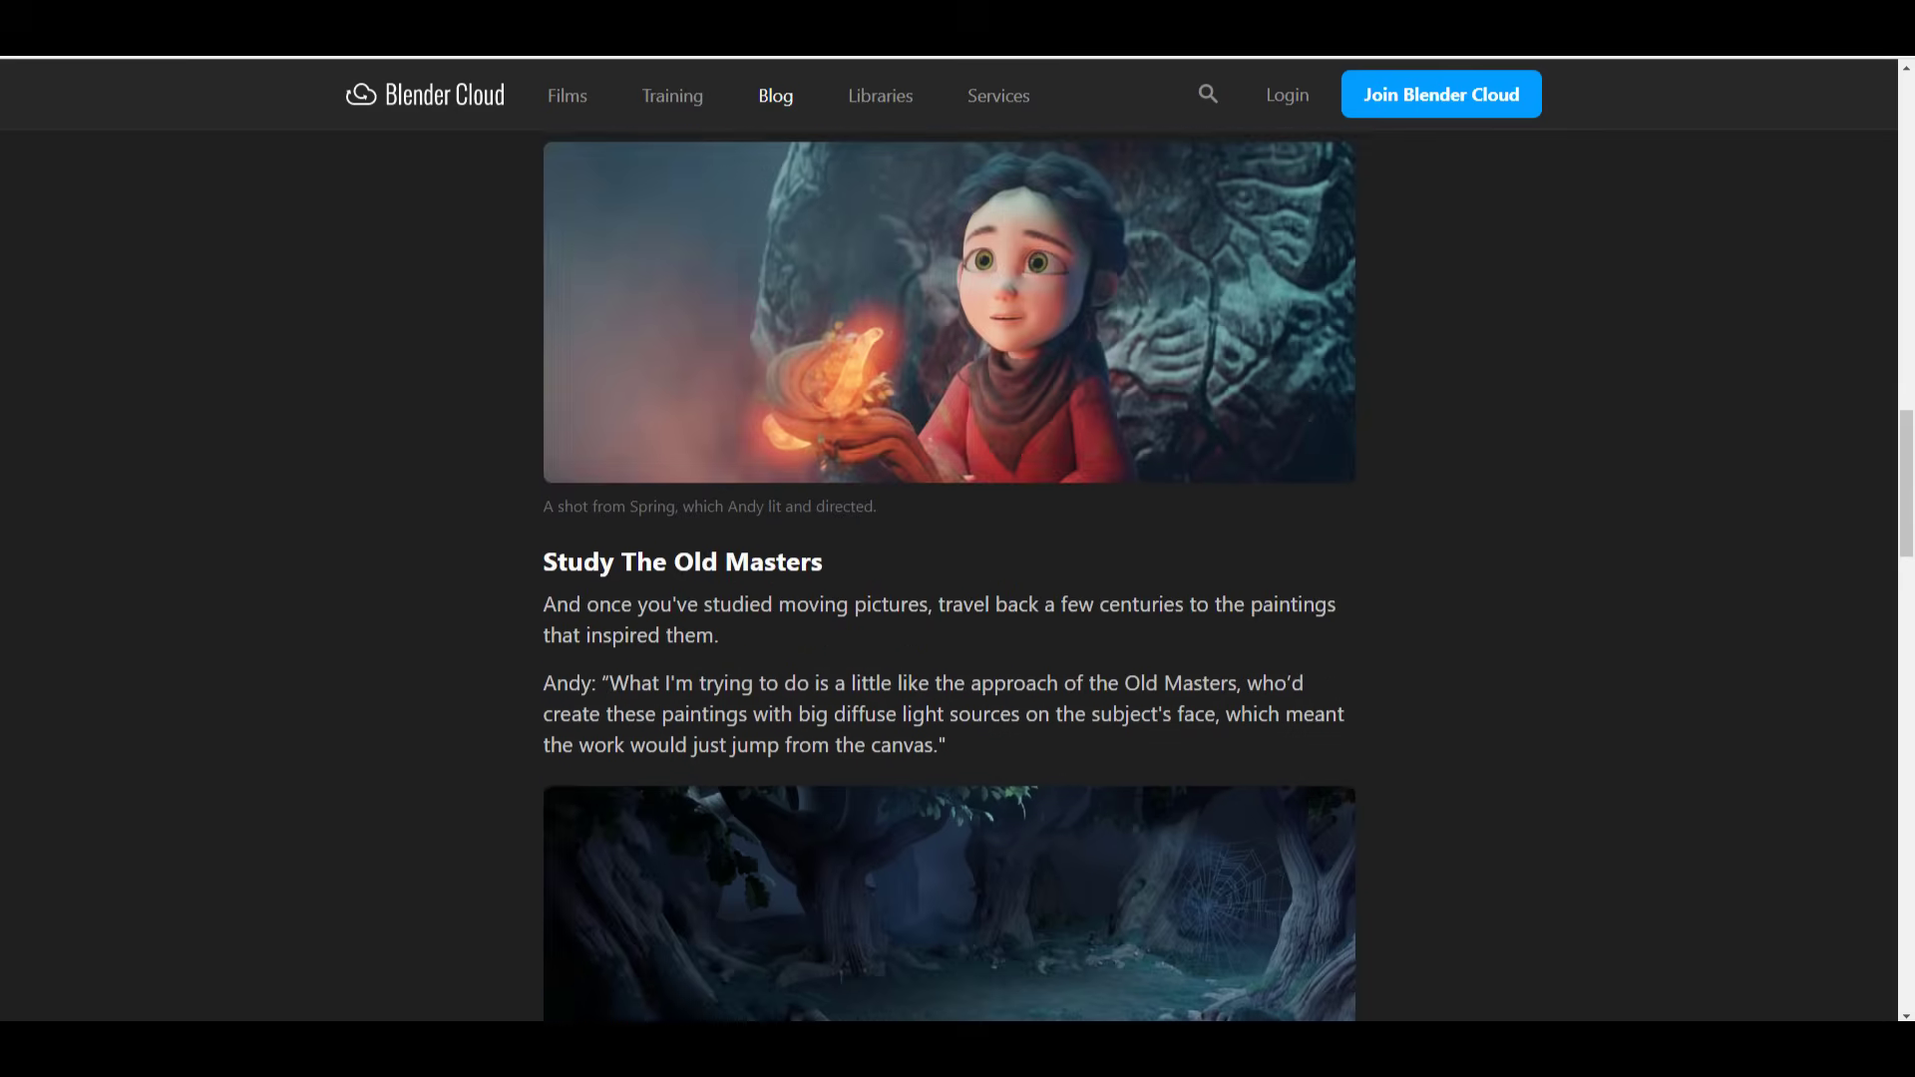
scroll(1111, 650, "up", 12)
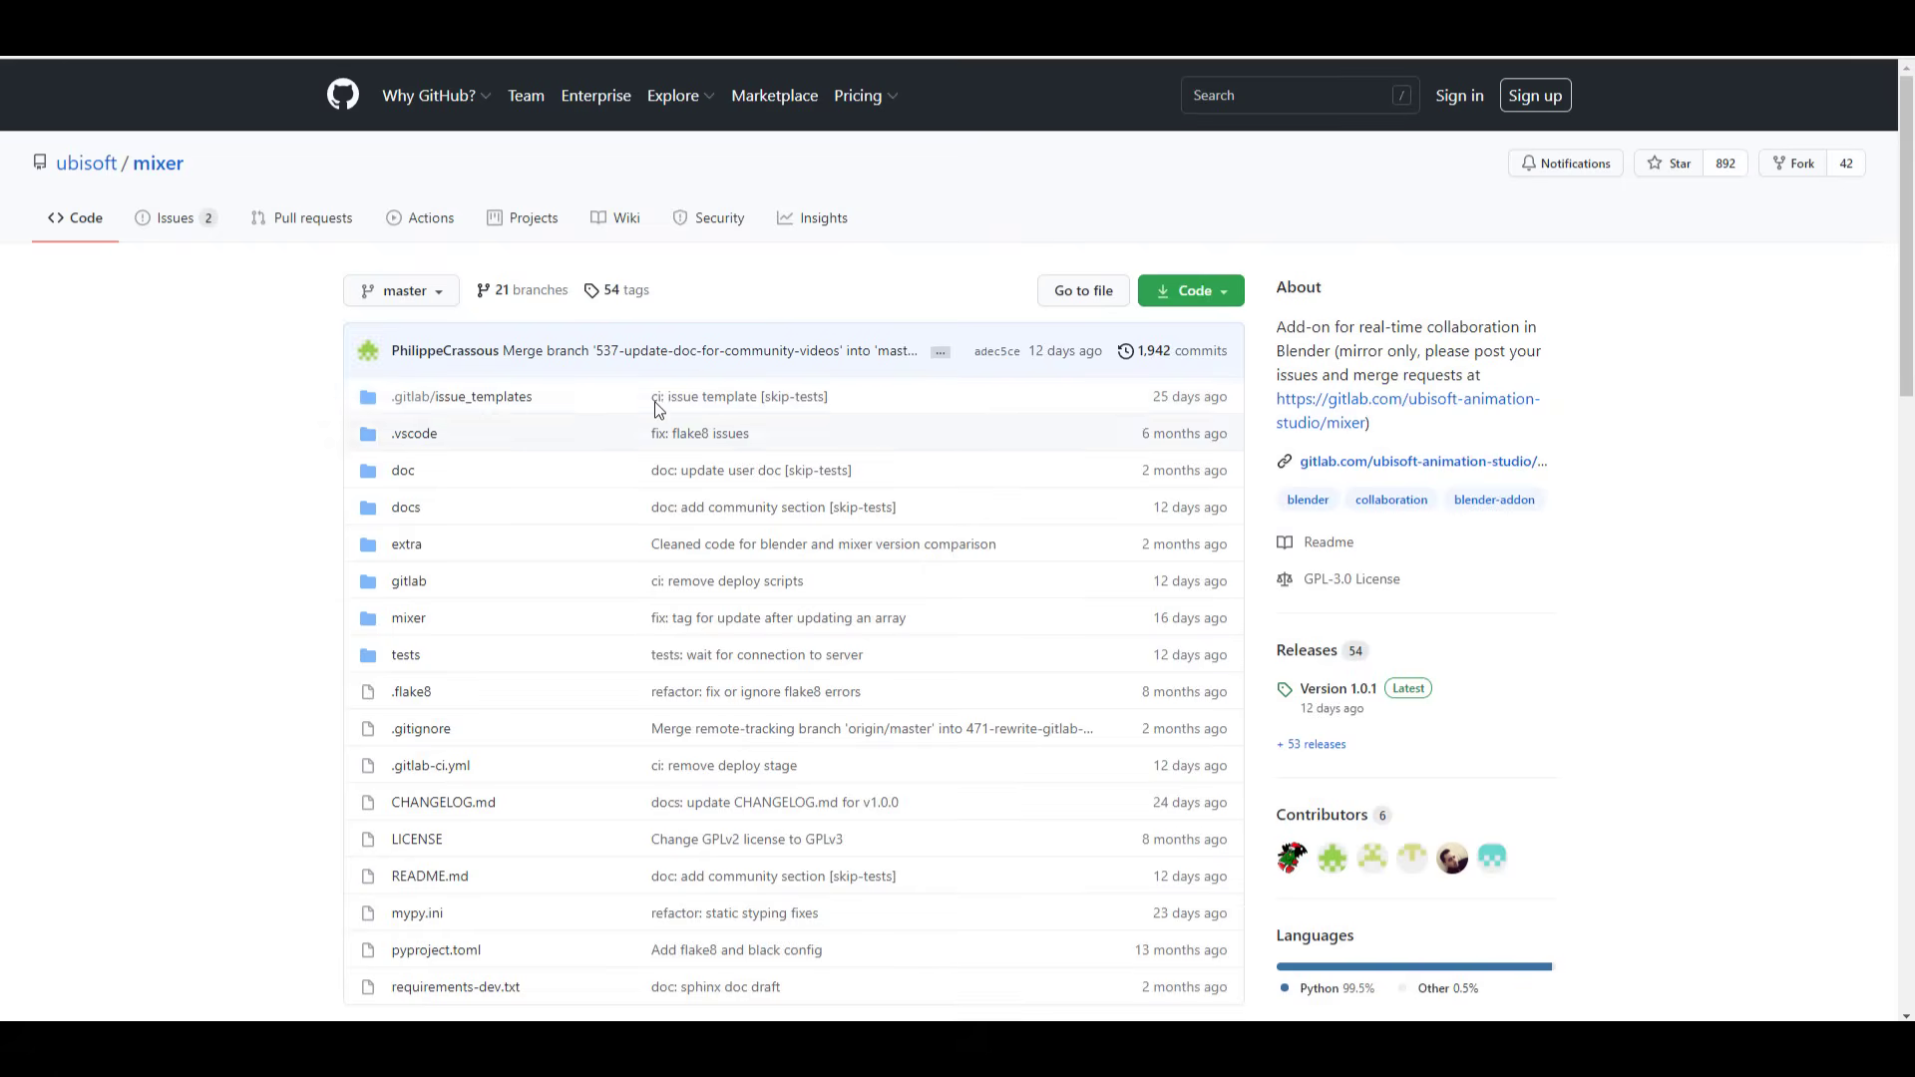
Review the ubisoft/mixer GitHub repository, covering its file list and the README's introduction, disclaimer, features and documentation sections
scroll(871, 425, "down", 11)
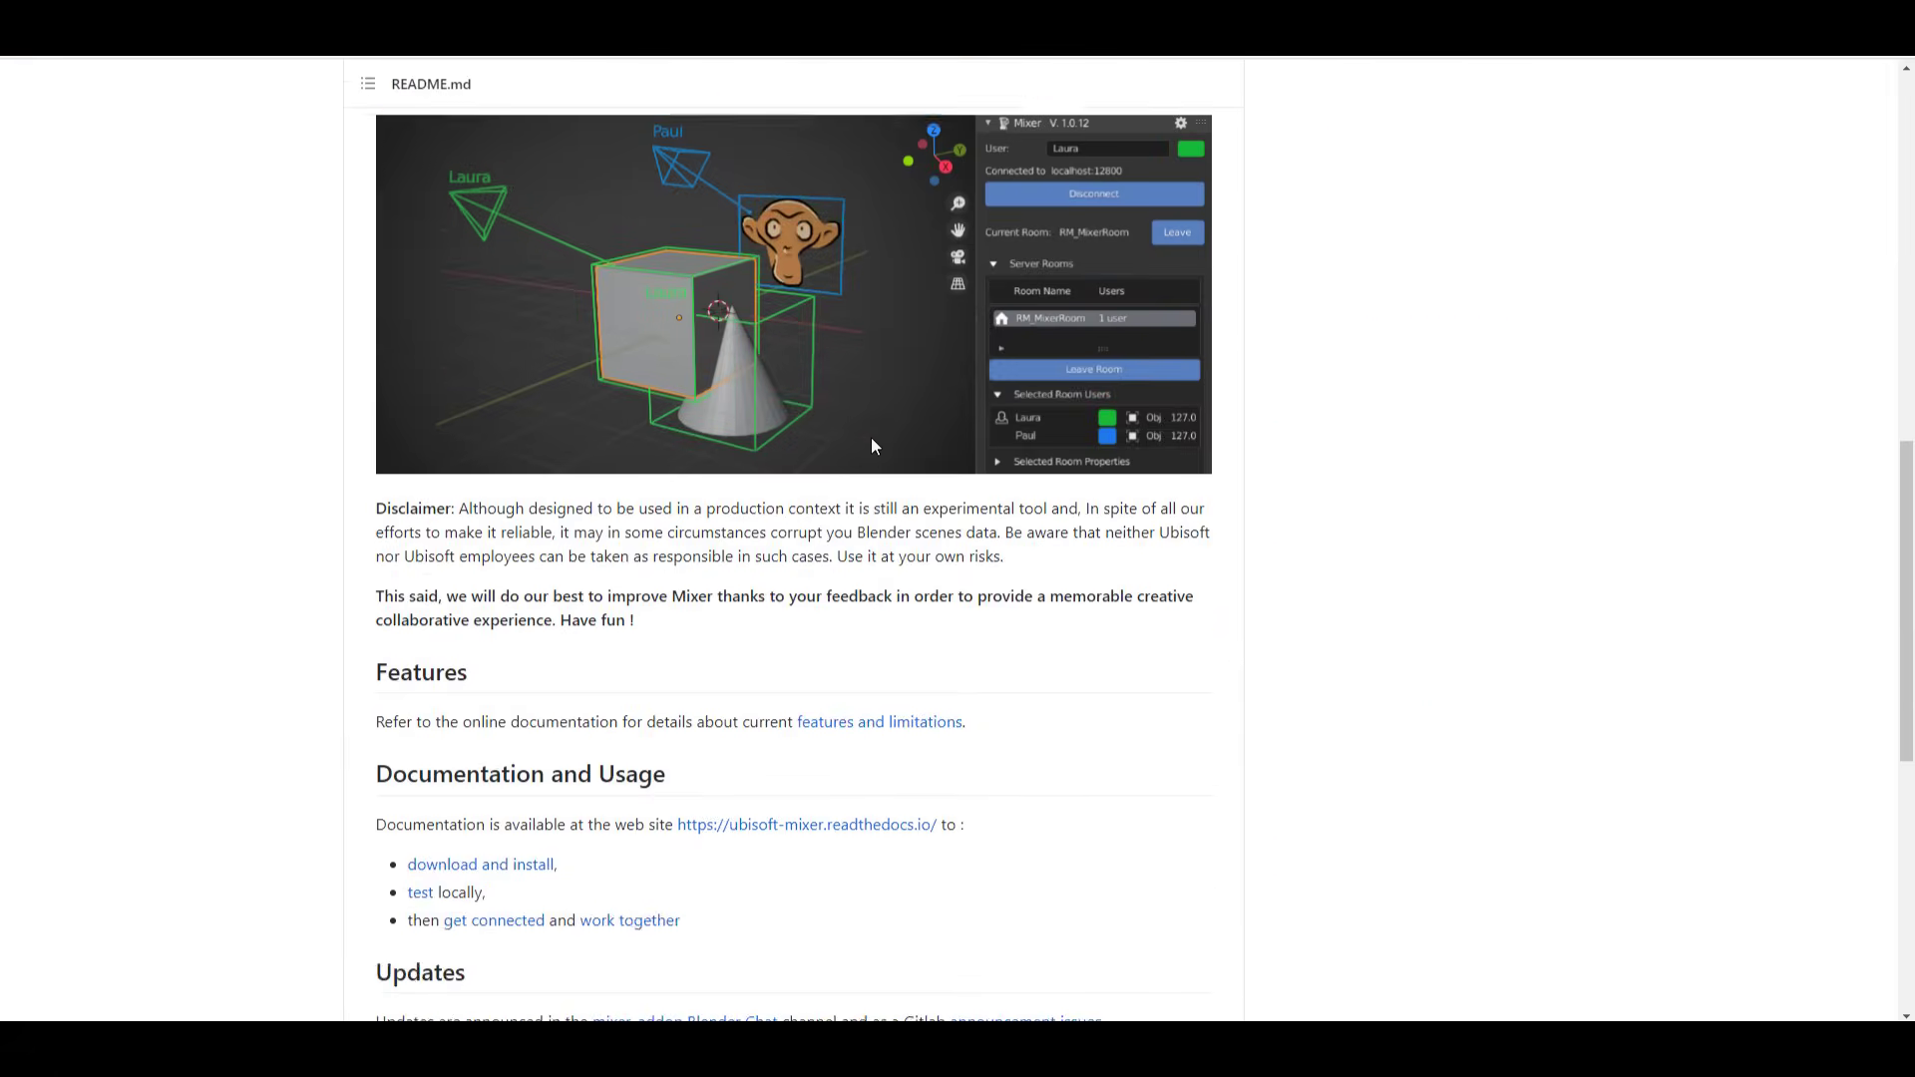
scroll(871, 437, "up", 12)
scroll(1634, 735, "down", 6)
scroll(1634, 735, "up", 4)
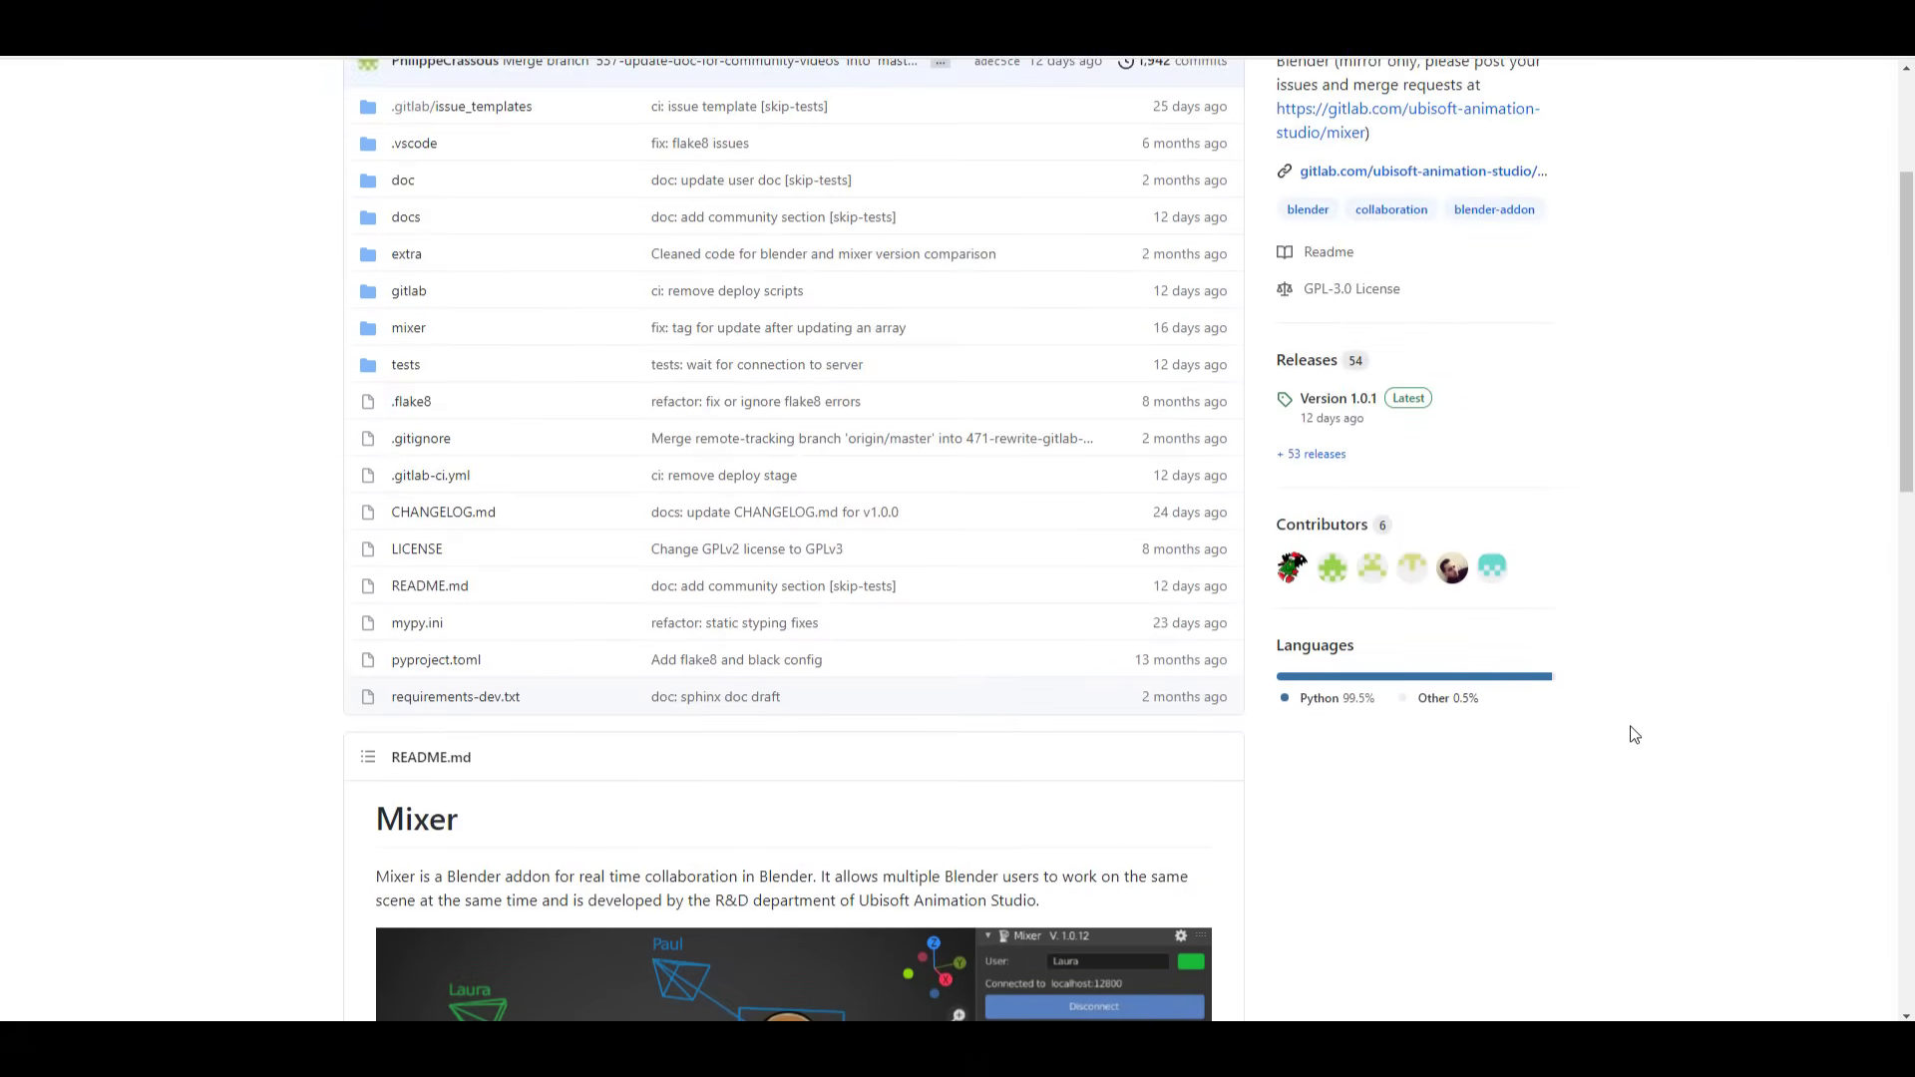
scroll(1634, 735, "down", 3)
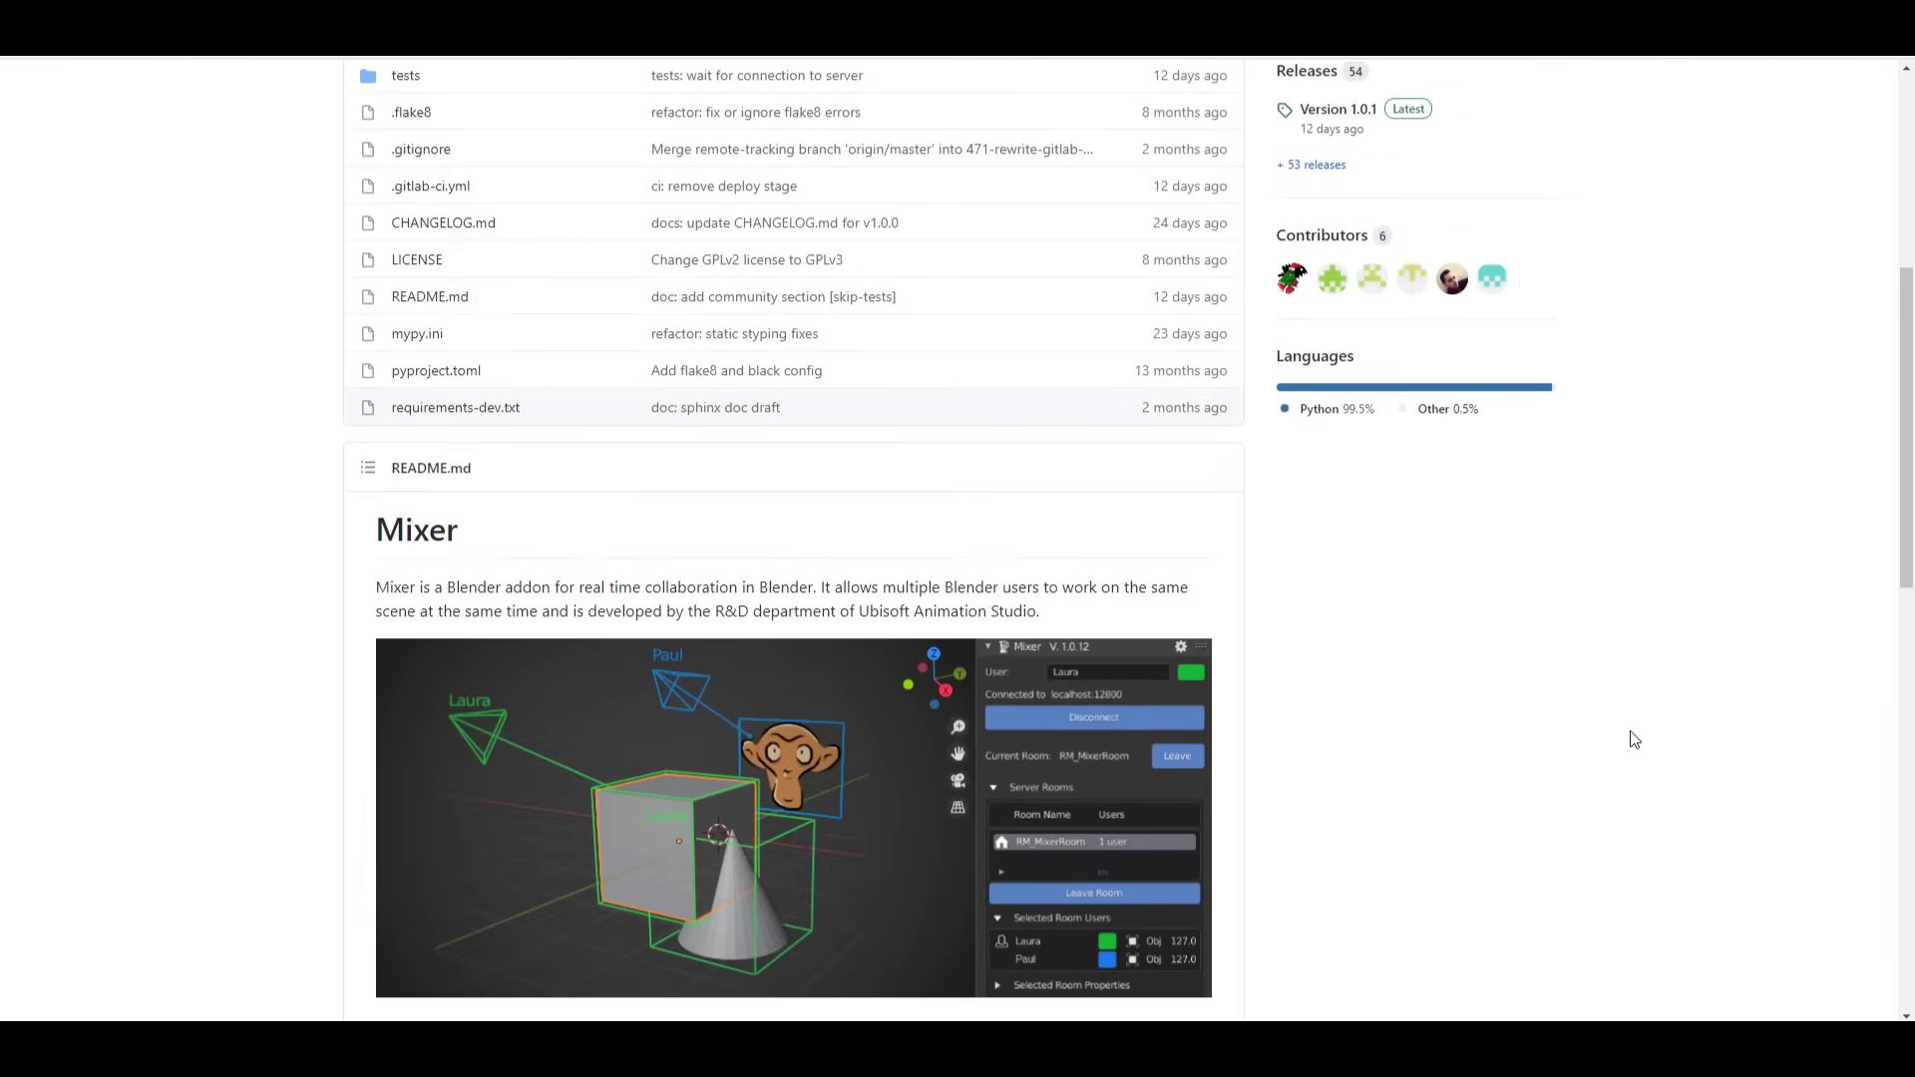
scroll(1340, 611, "down", 3)
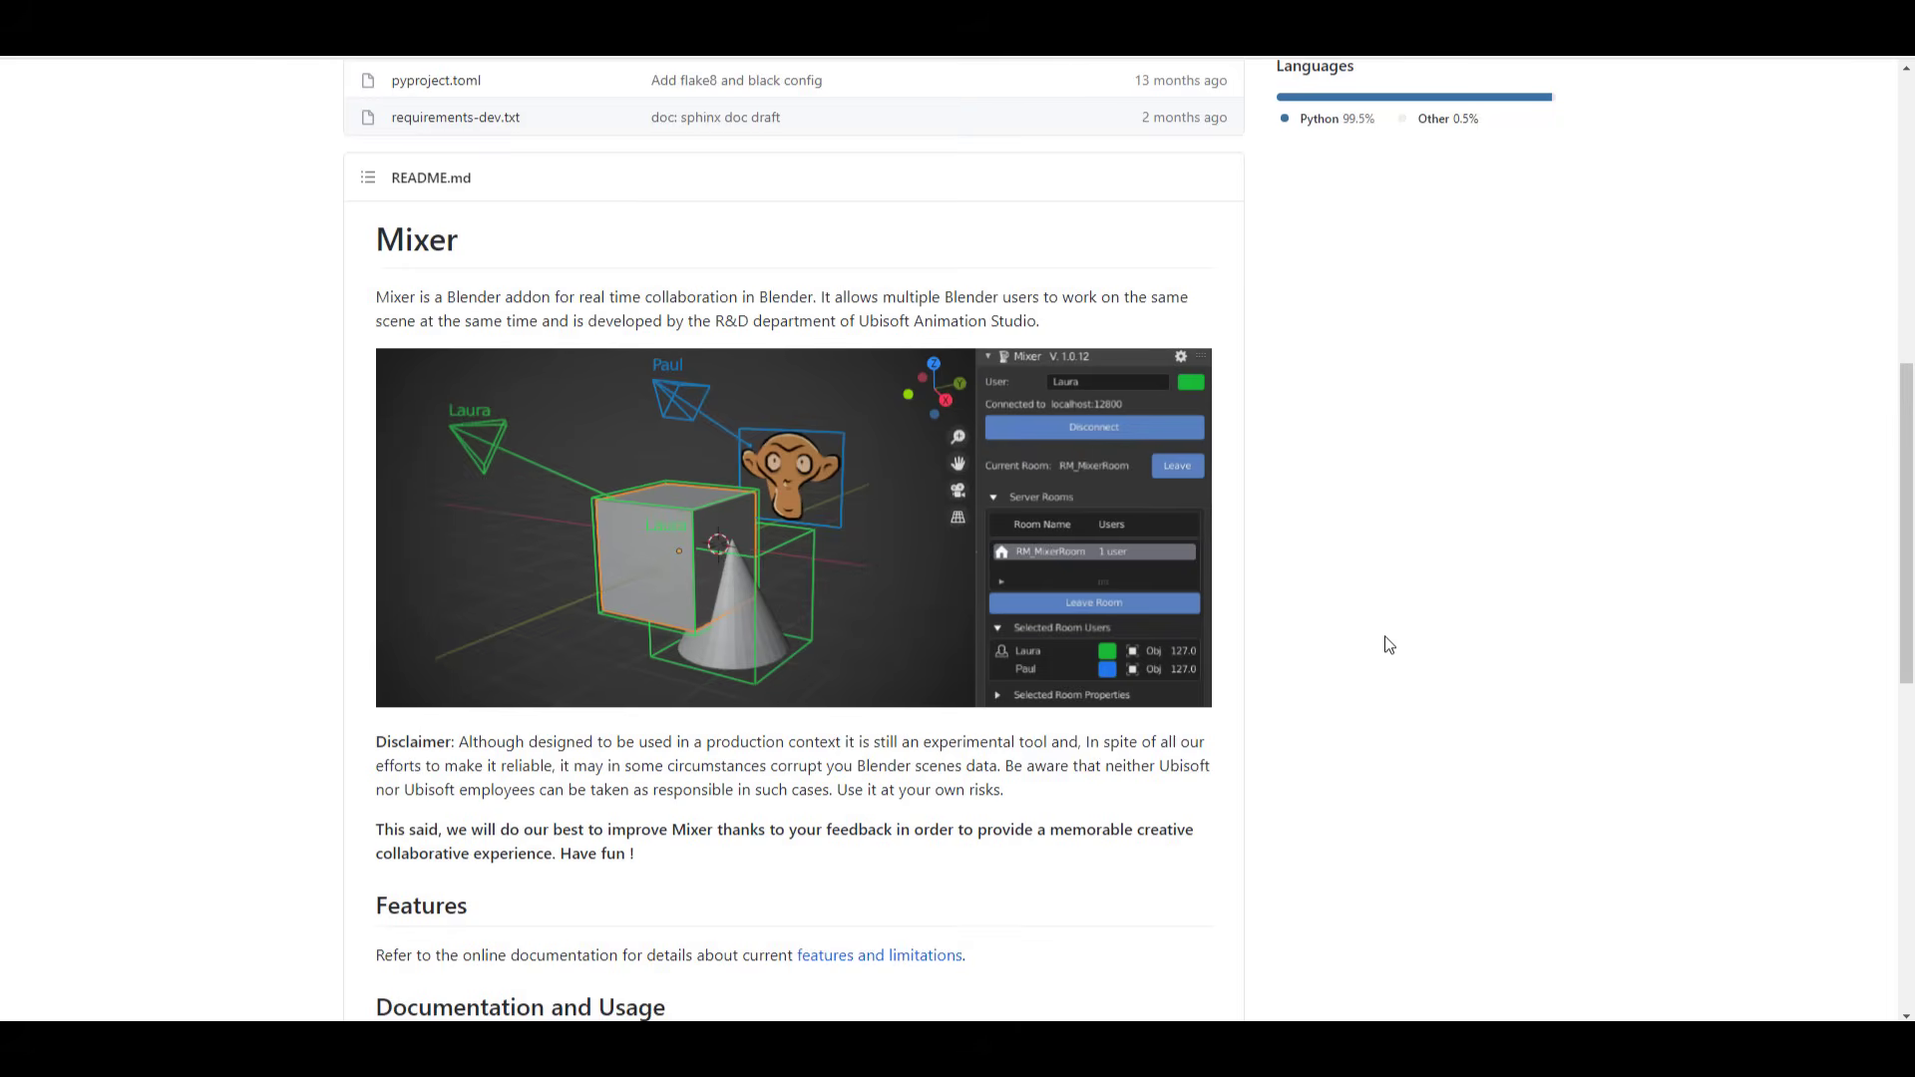
scroll(1388, 644, "down", 7)
scroll(1387, 644, "up", 13)
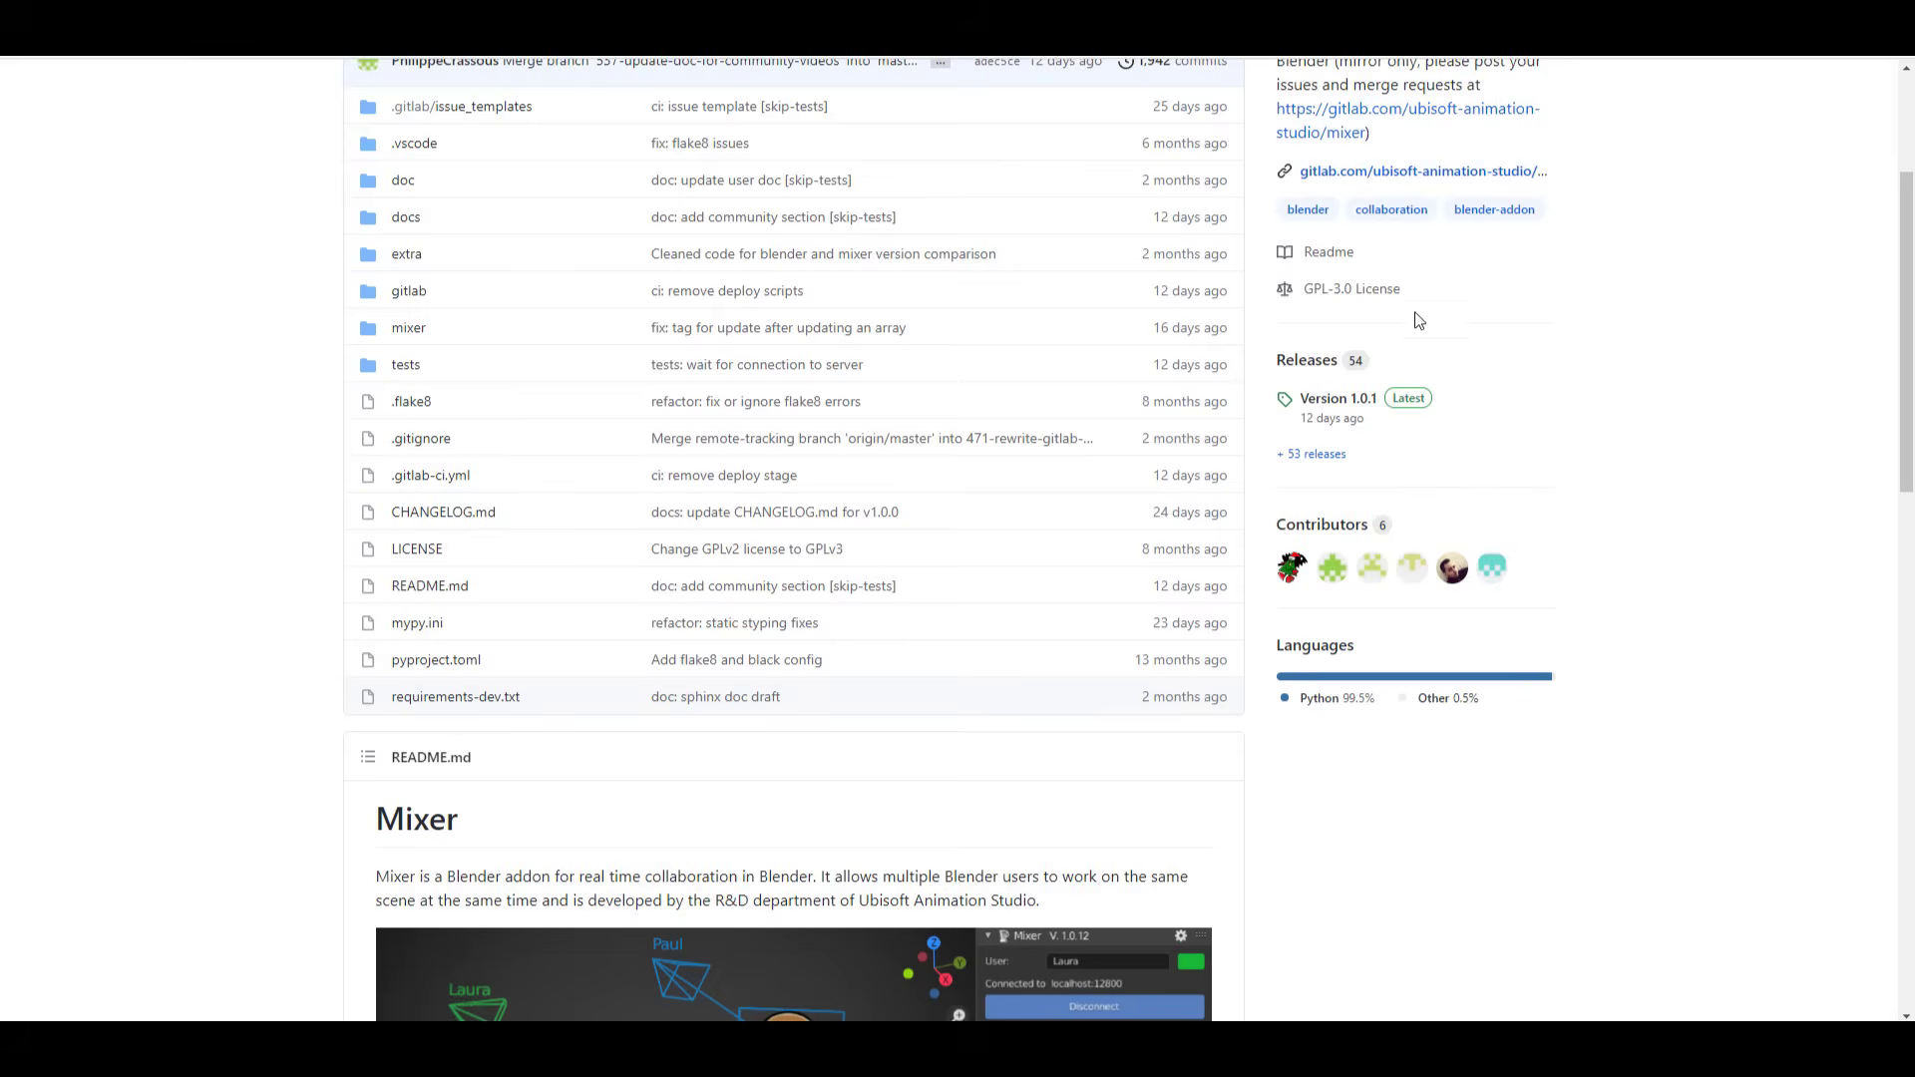
Open the multi-user GitLab project page and examine its quick installation instructions and current development status table
left_click(1333, 12)
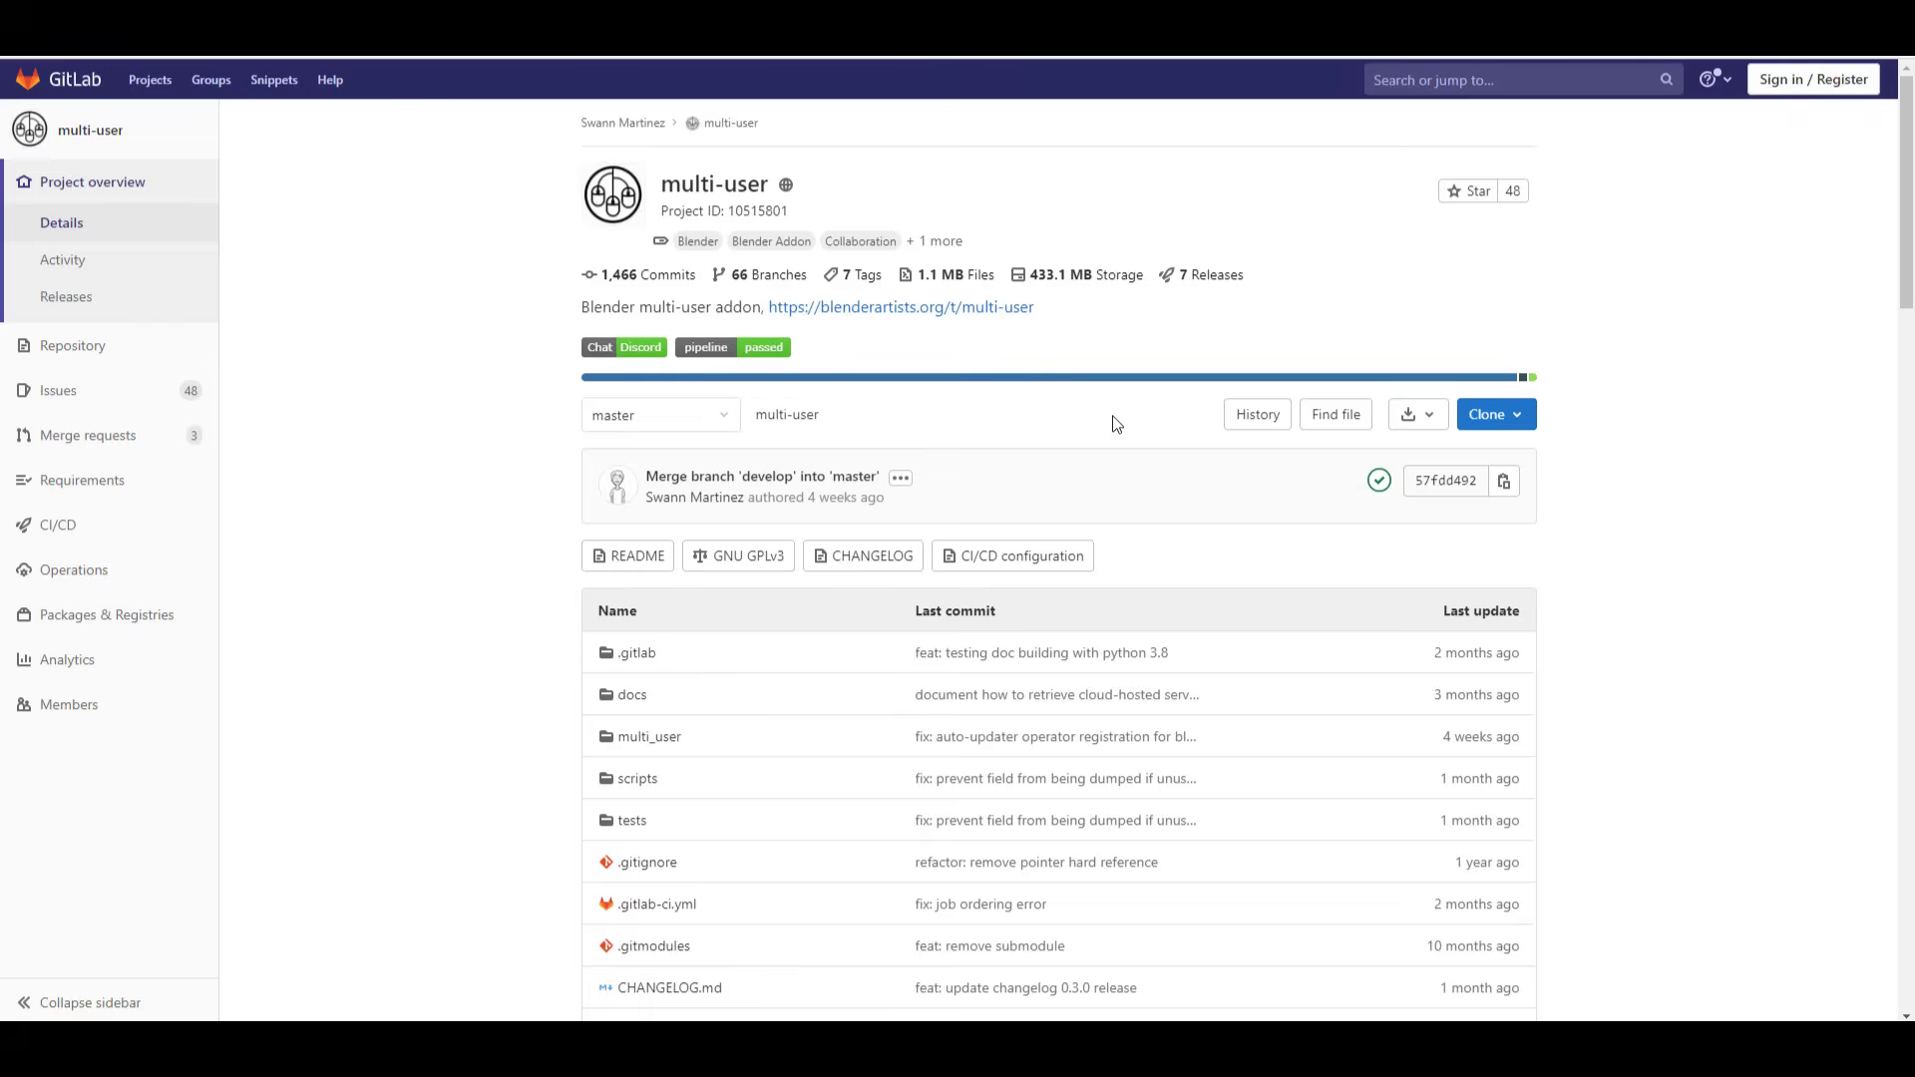
scroll(1116, 424, "down", 20)
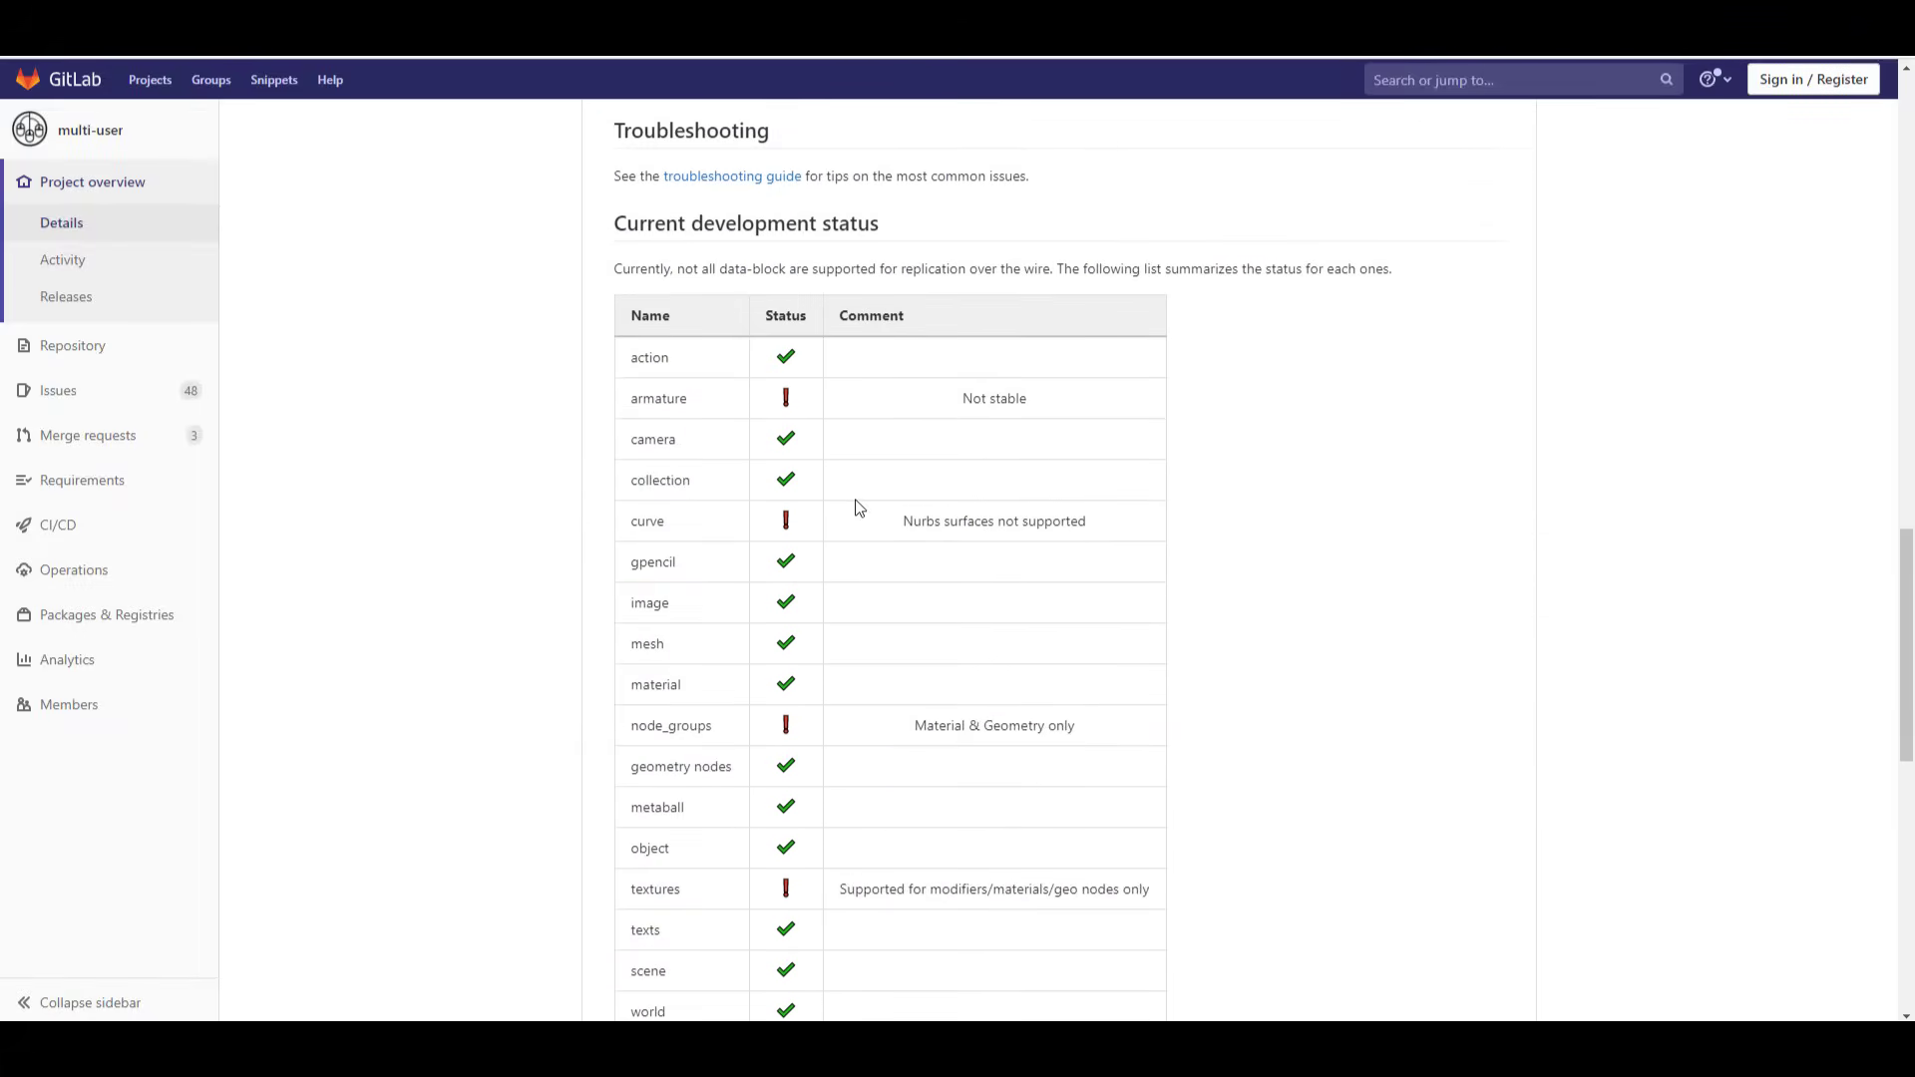
scroll(860, 509, "down", 9)
scroll(934, 472, "up", 13)
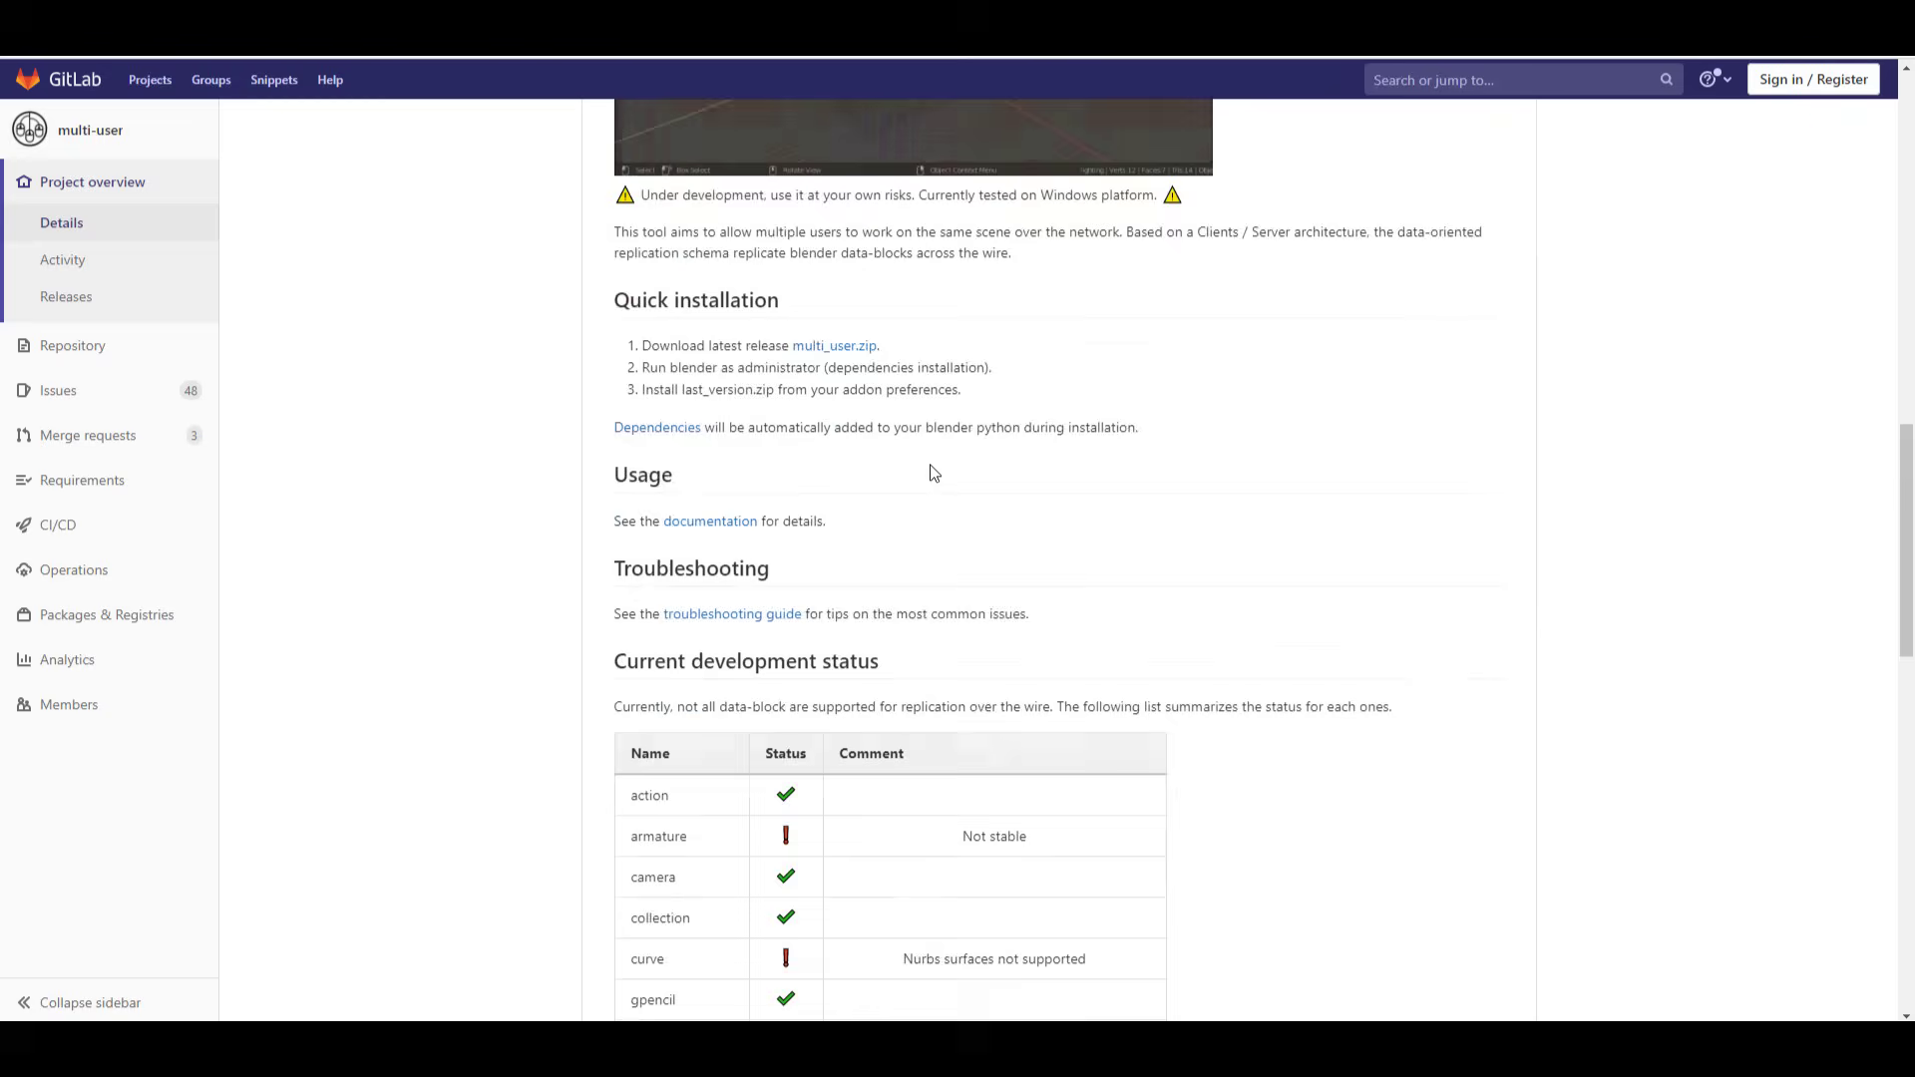
scroll(933, 472, "up", 12)
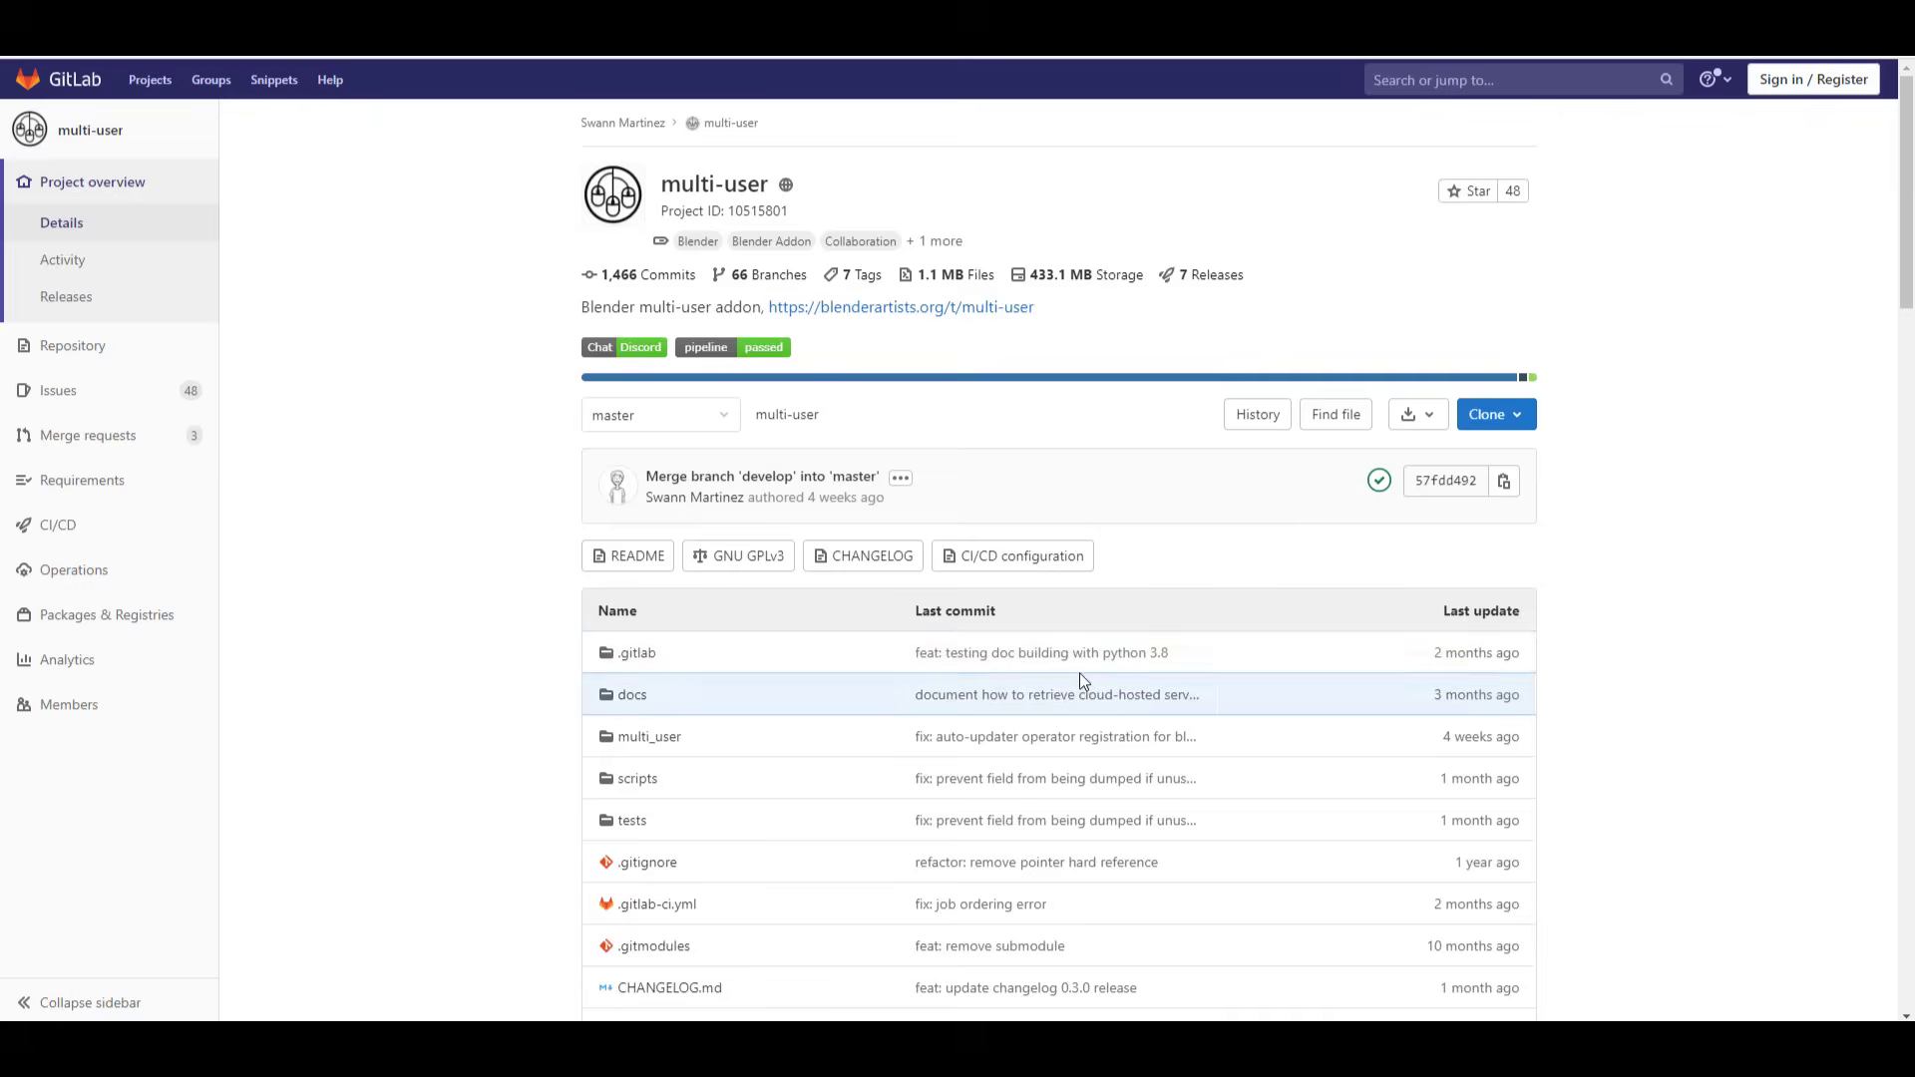
scroll(1079, 673, "down", 10)
scroll(1062, 685, "down", 7)
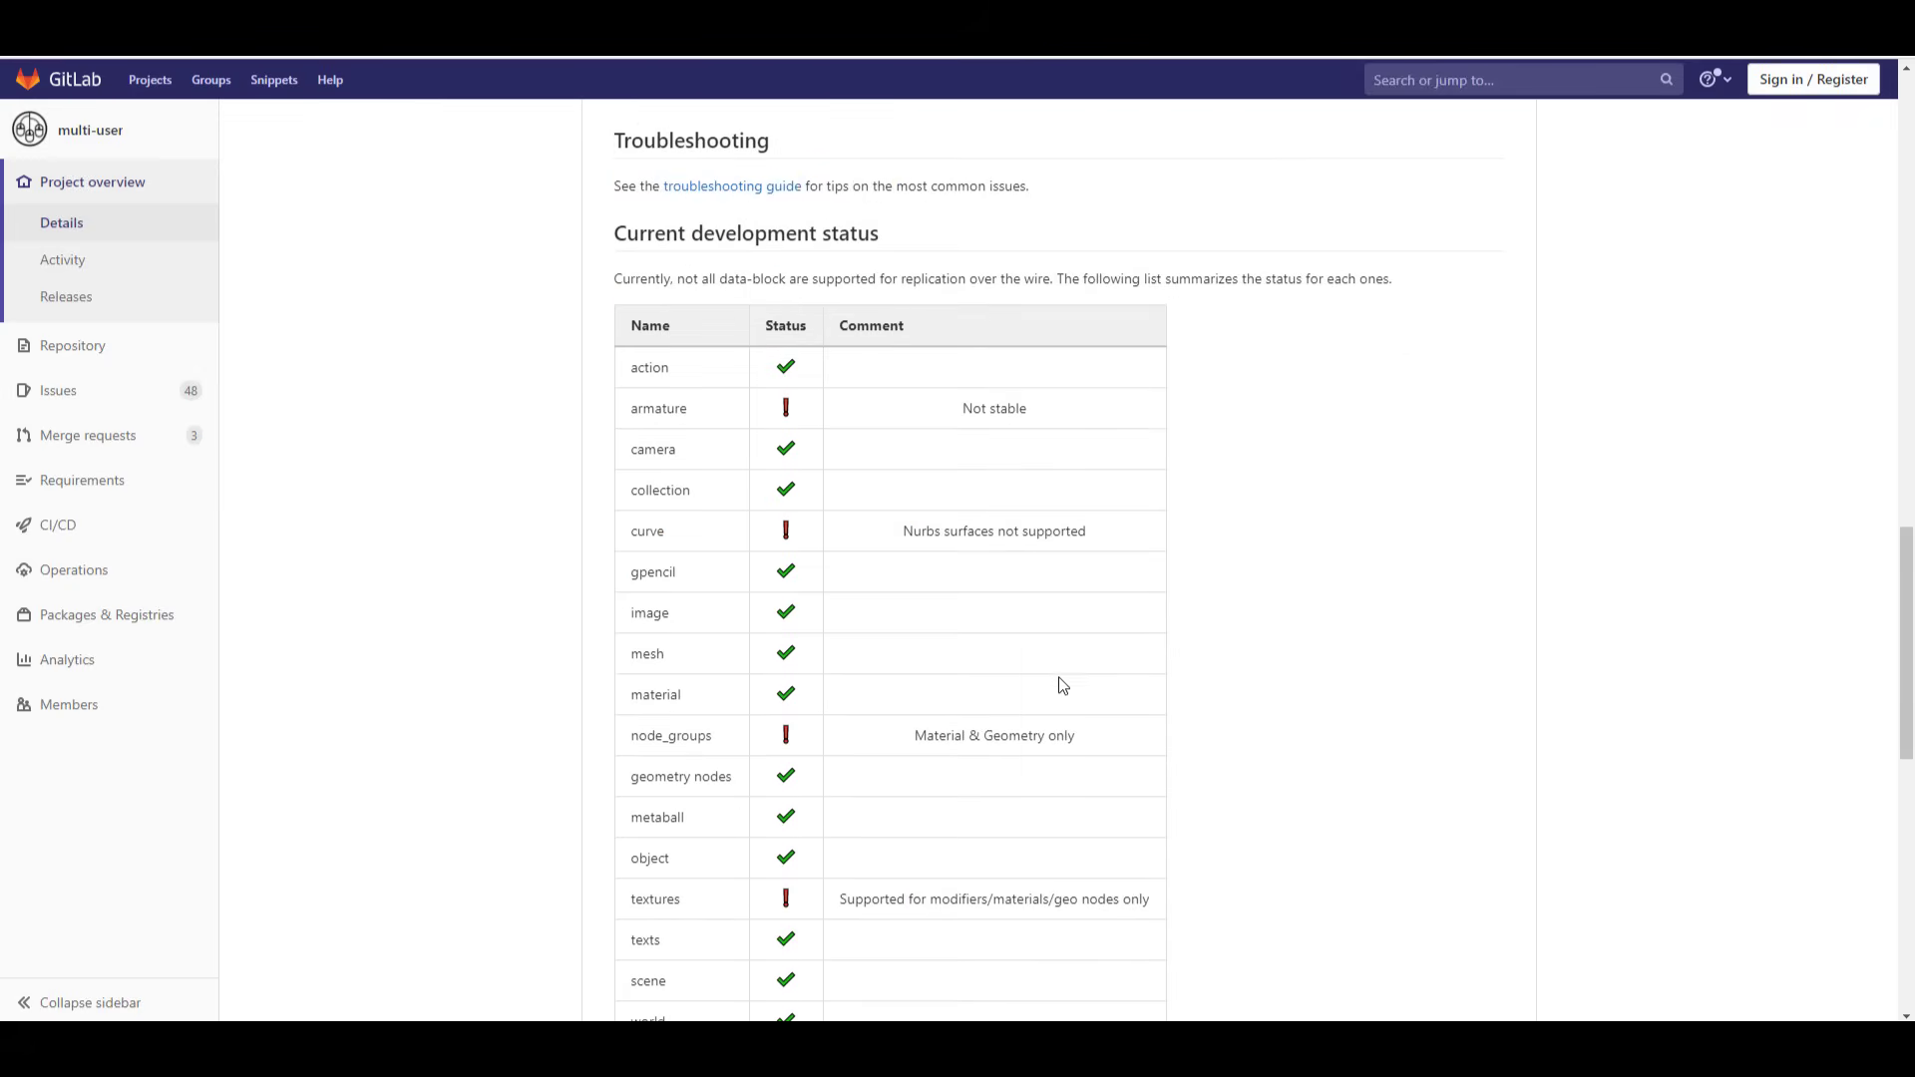
scroll(1114, 699, "down", 6)
scroll(1112, 696, "up", 20)
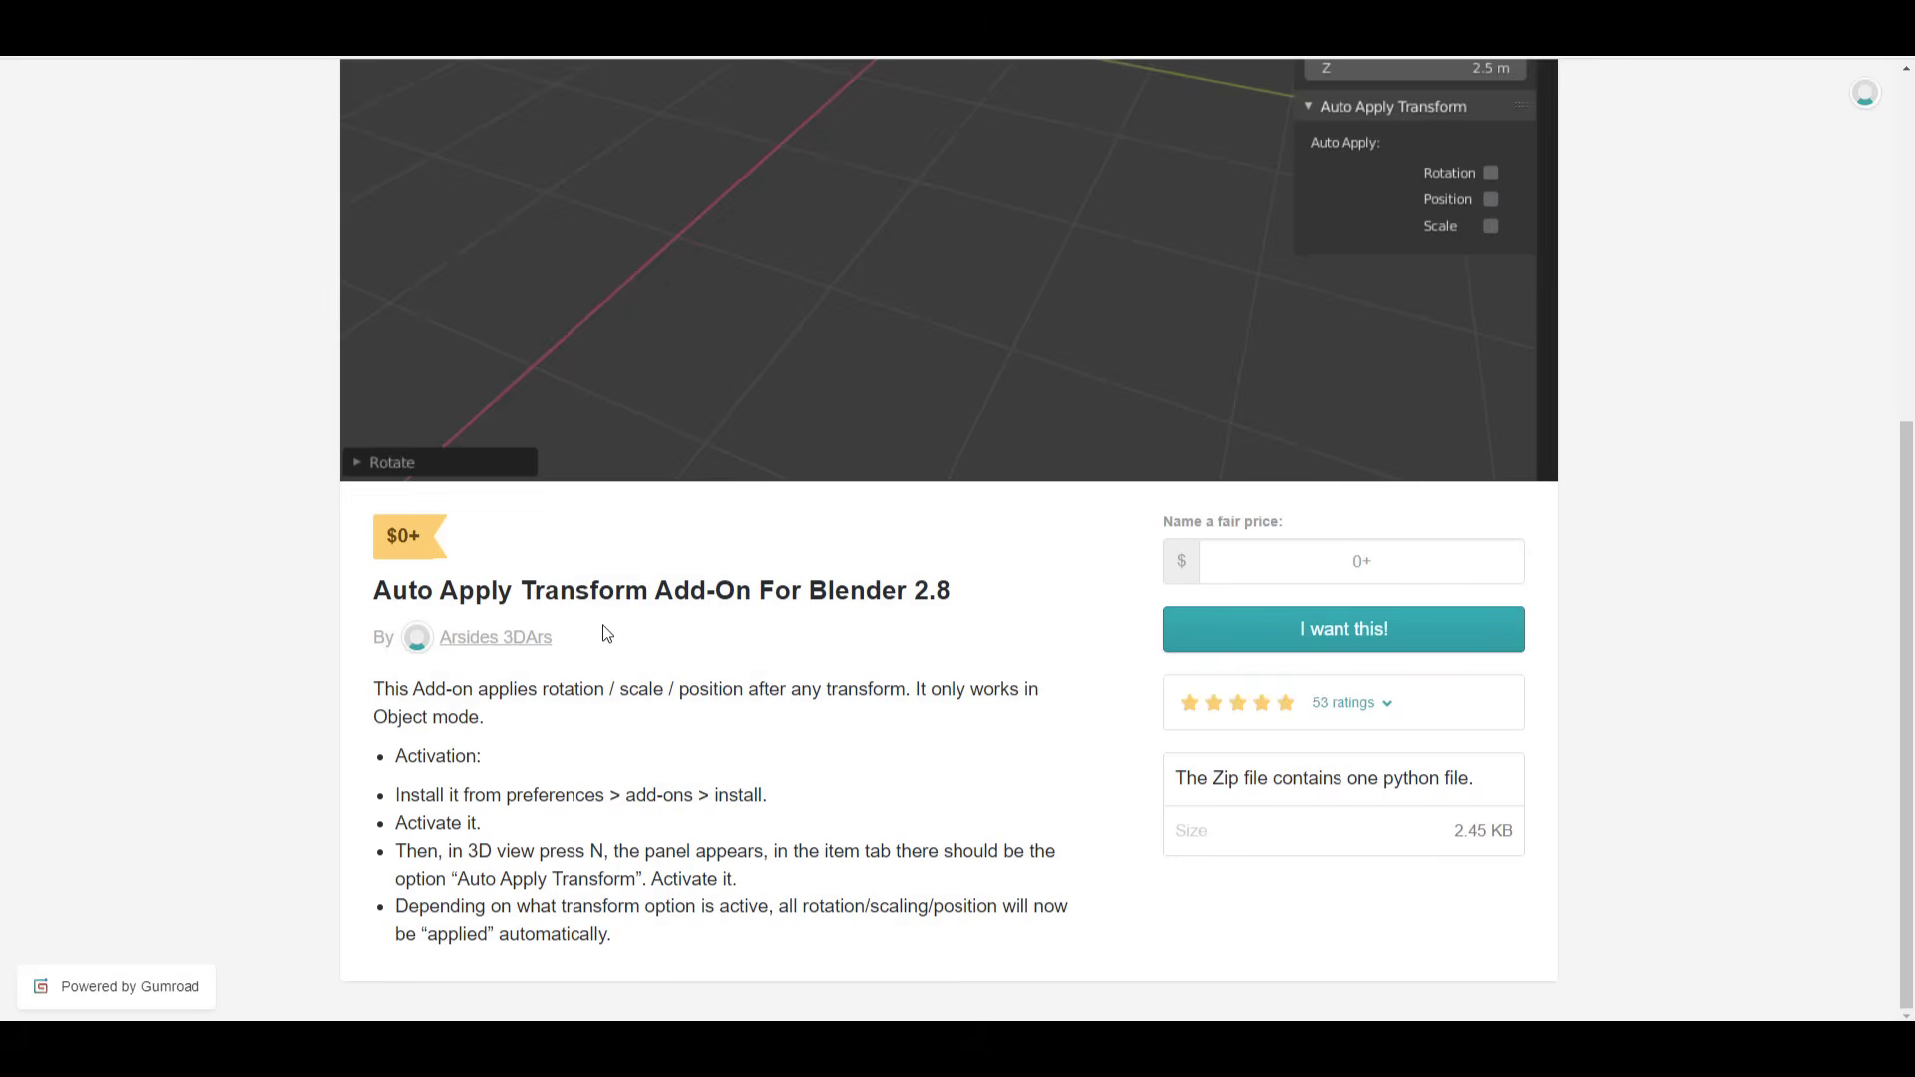
Examine the preview animation and description of the Auto Apply Transform Add-On For Blender 2.8 on Gumroad
scroll(795, 649, "up", 4)
scroll(769, 727, "down", 2)
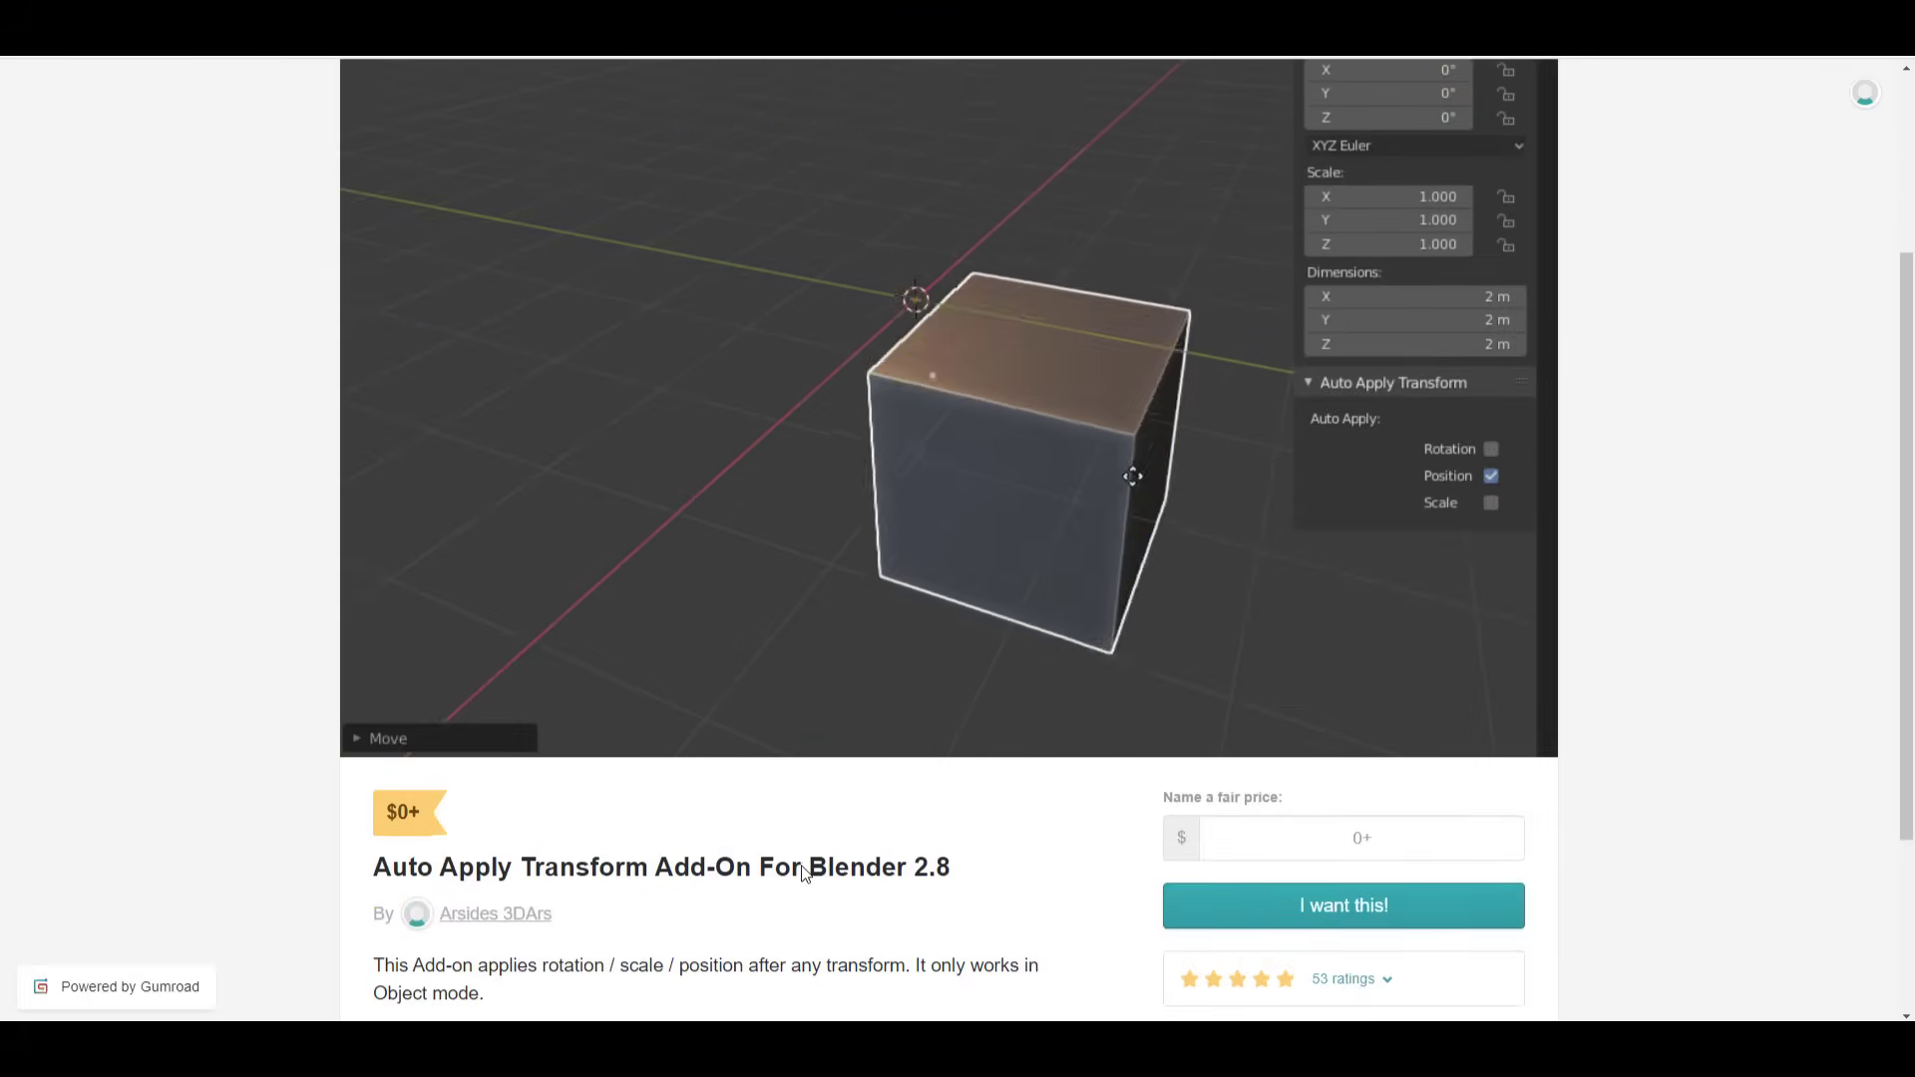
scroll(808, 864, "up", 1)
scroll(808, 864, "up", 1)
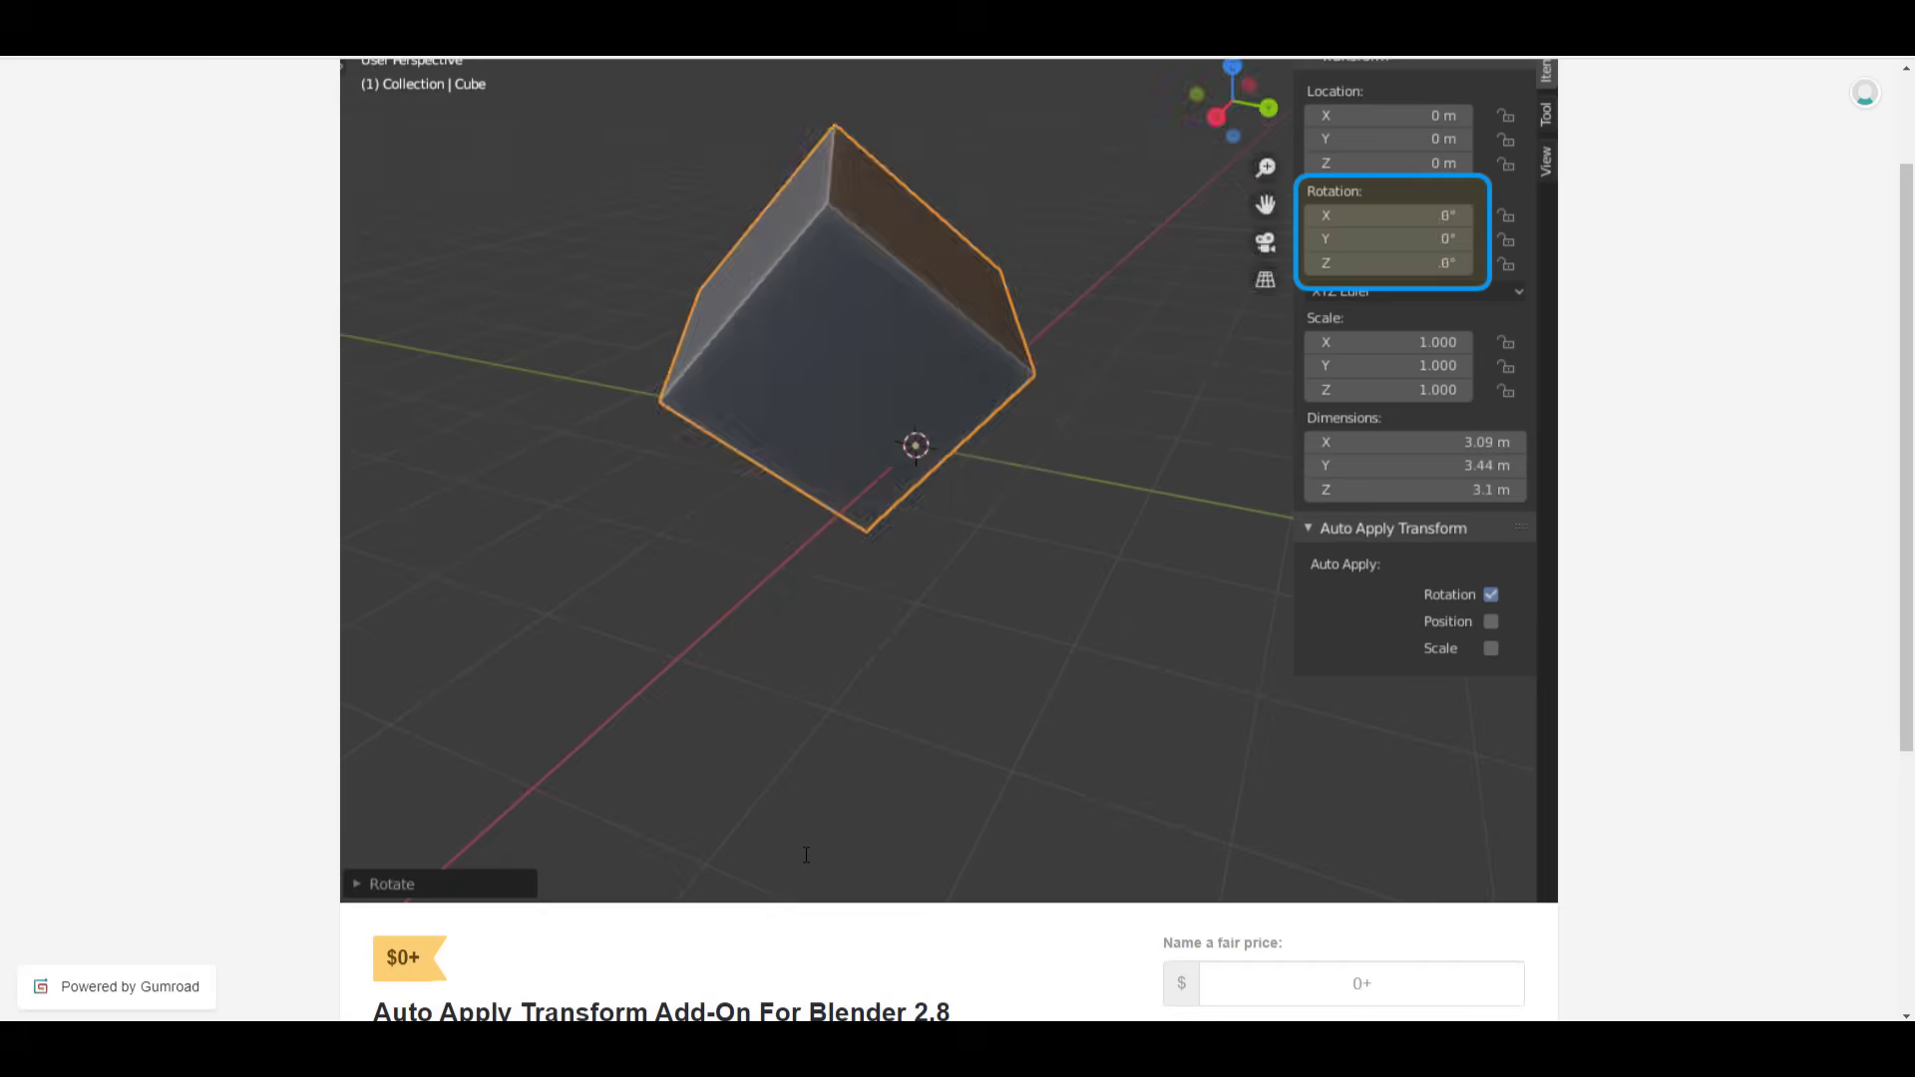
scroll(811, 703, "down", 4)
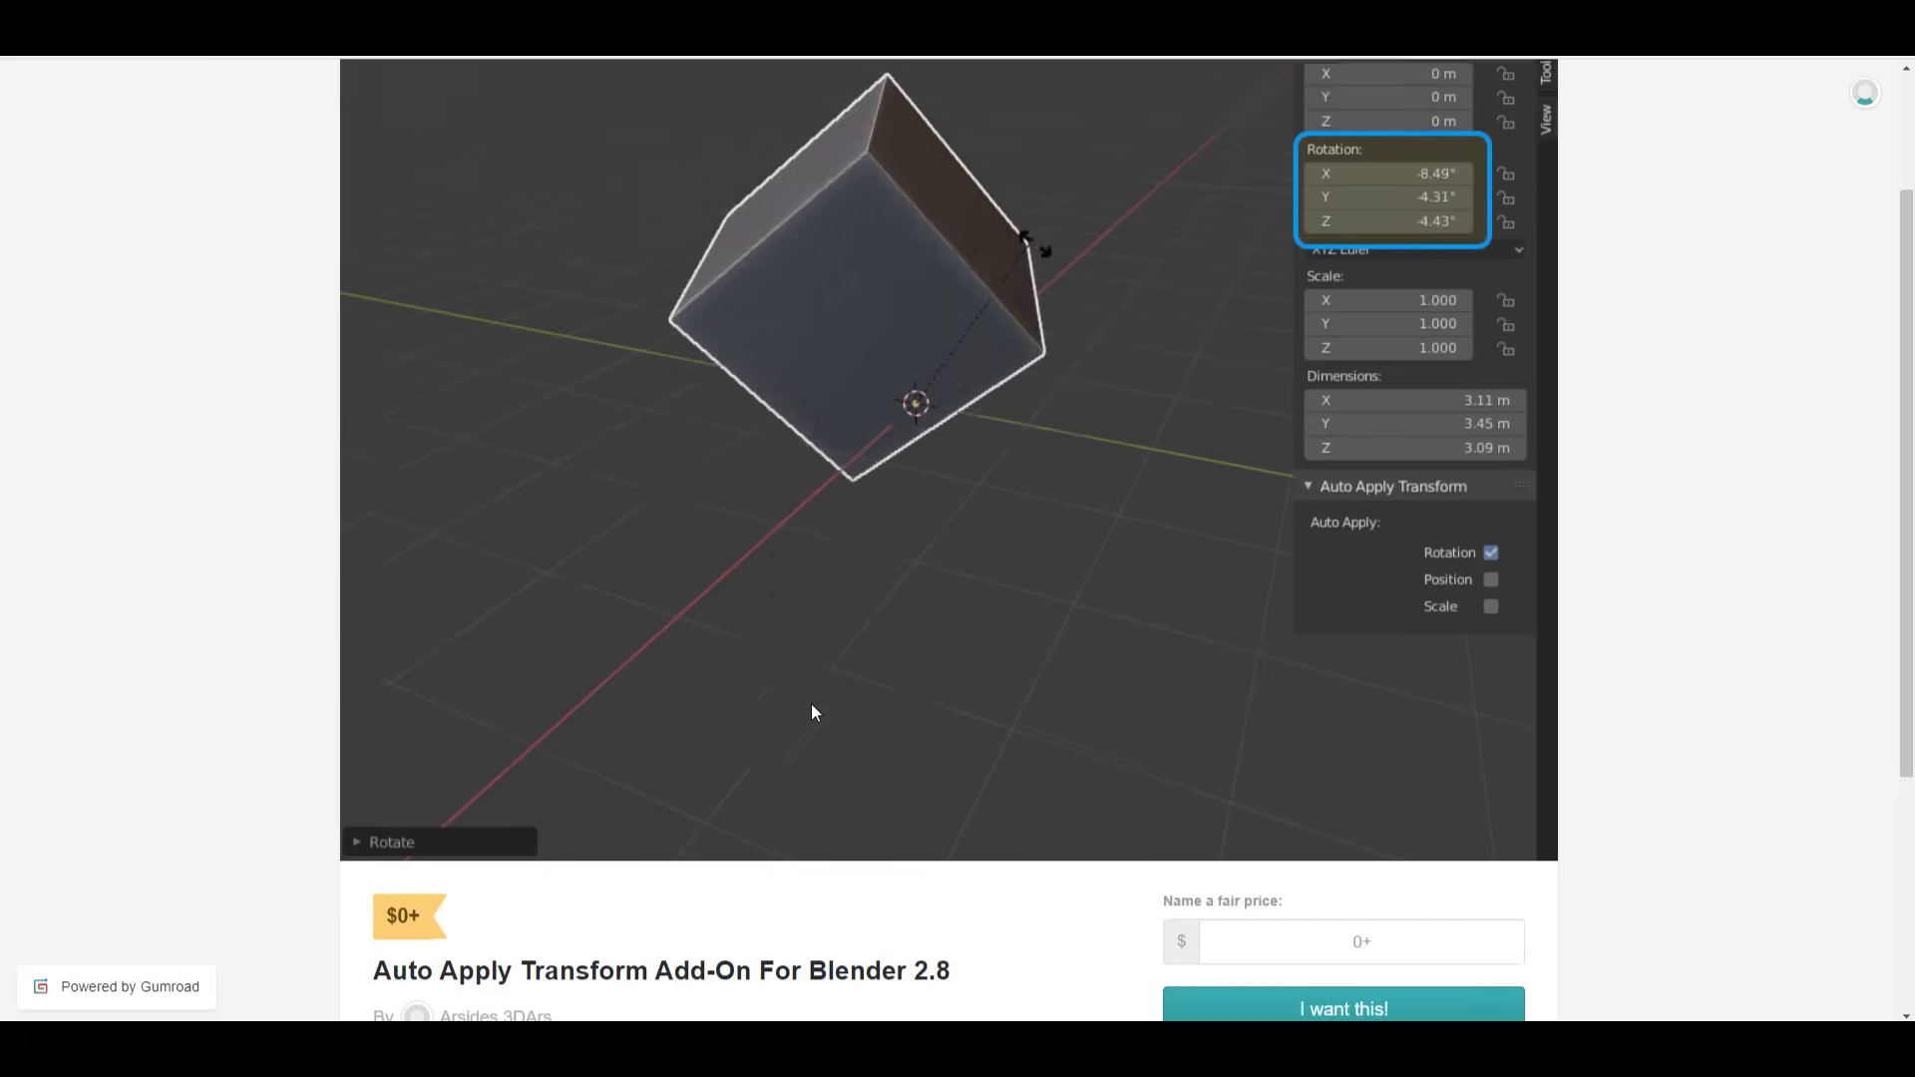
scroll(815, 711, "up", 4)
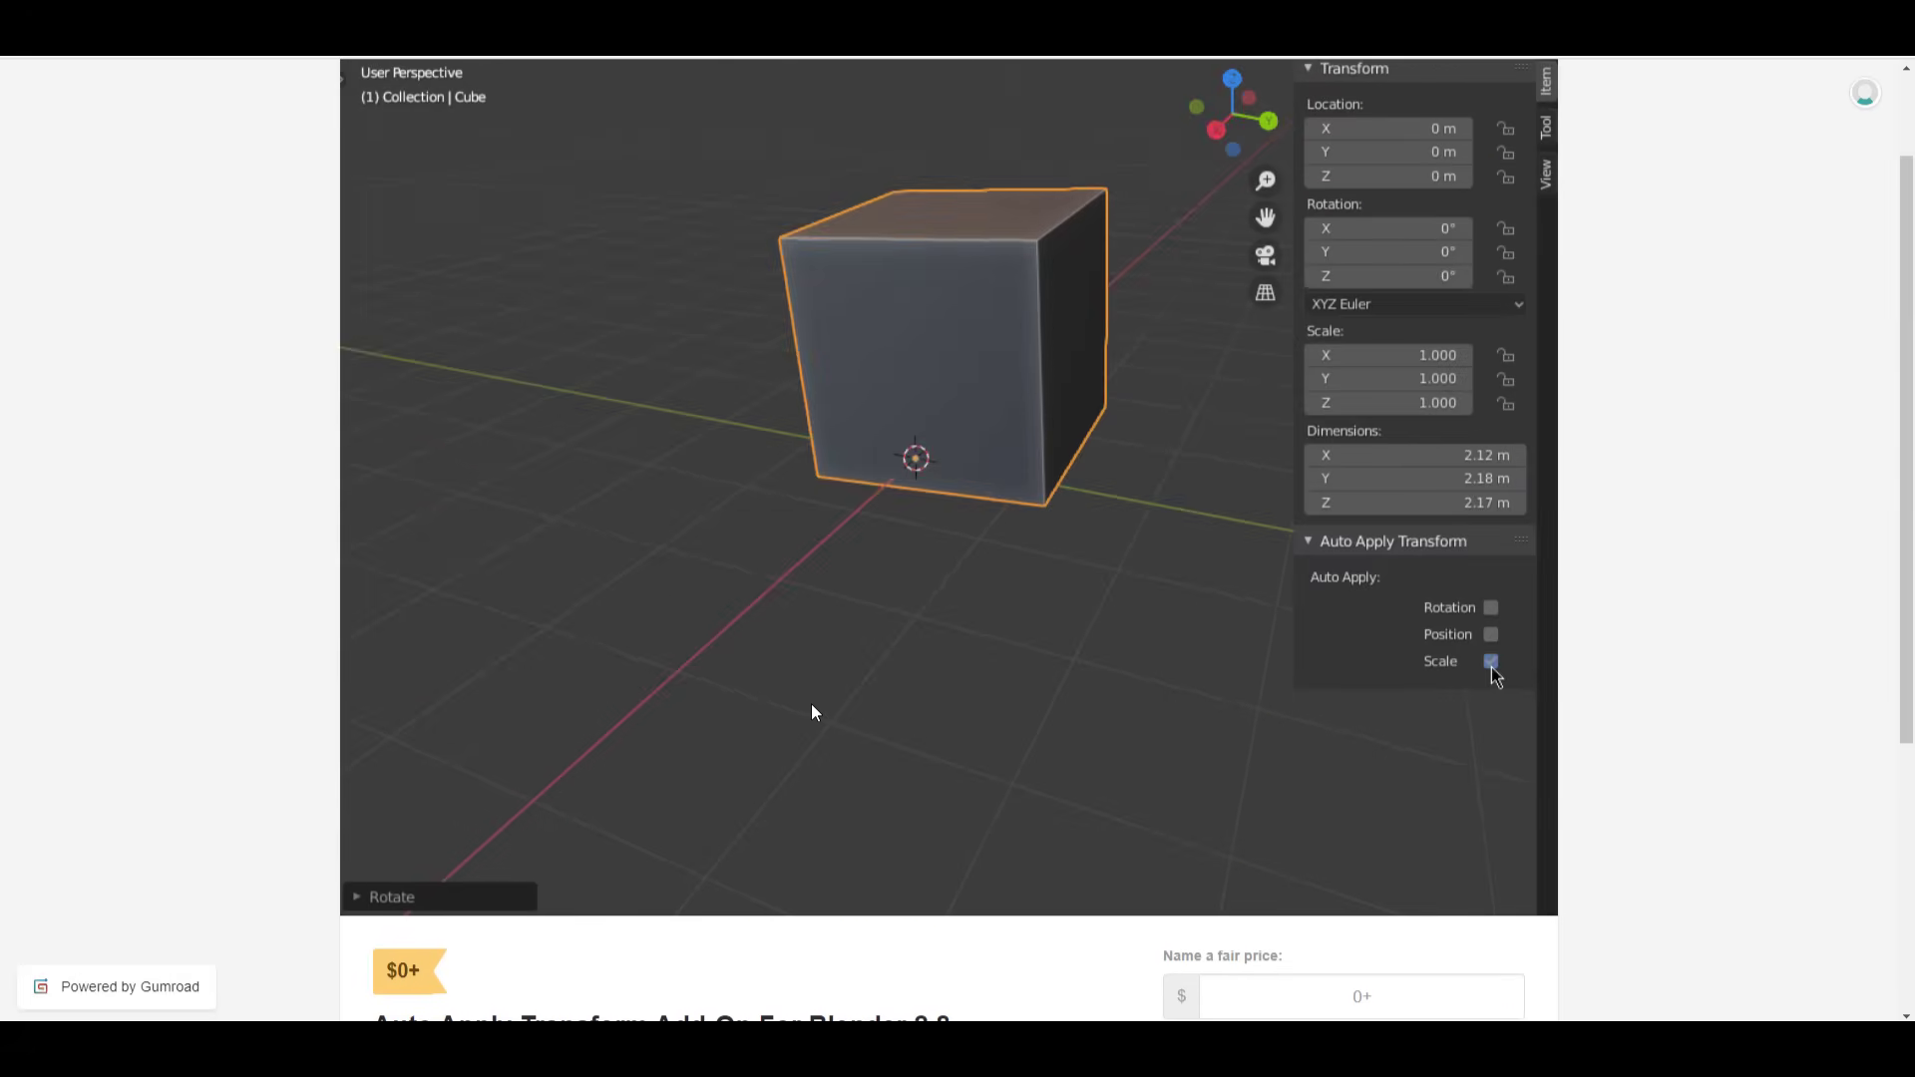
scroll(812, 703, "down", 4)
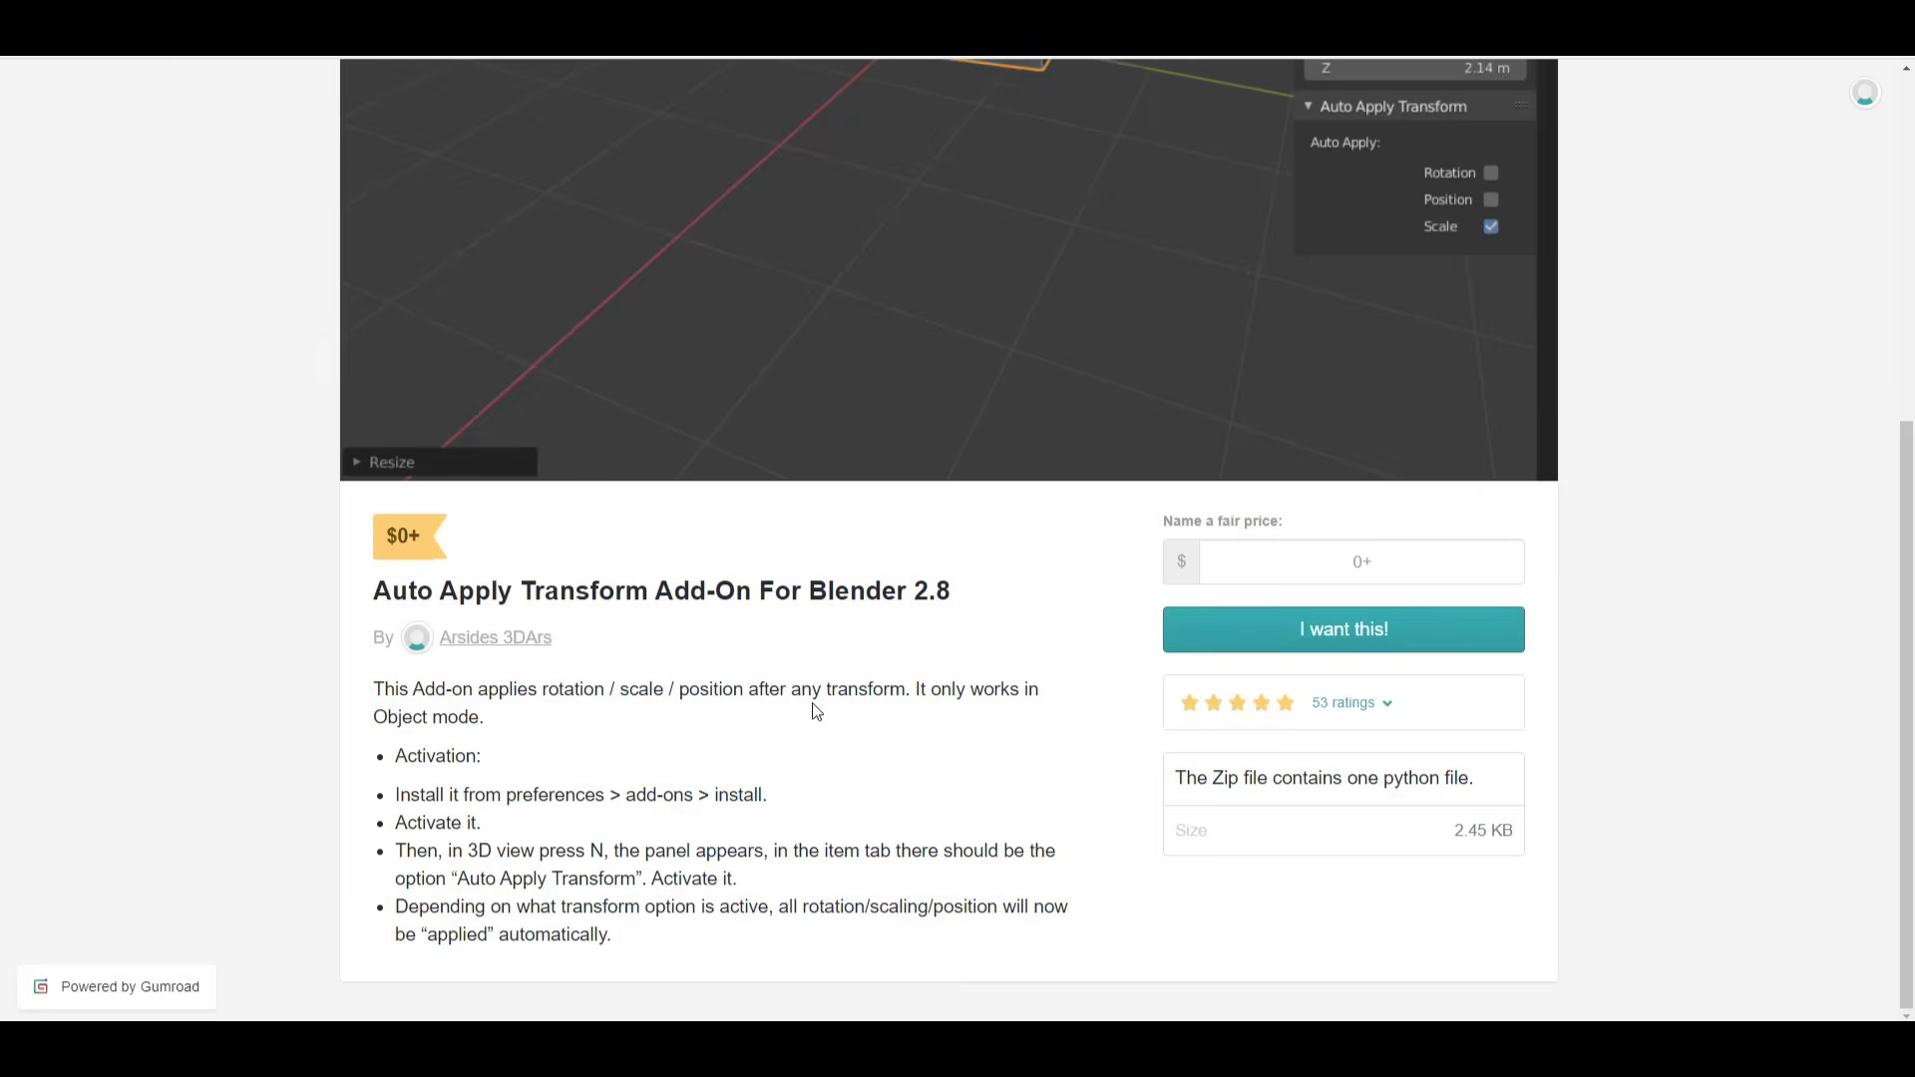
scroll(816, 711, "up", 5)
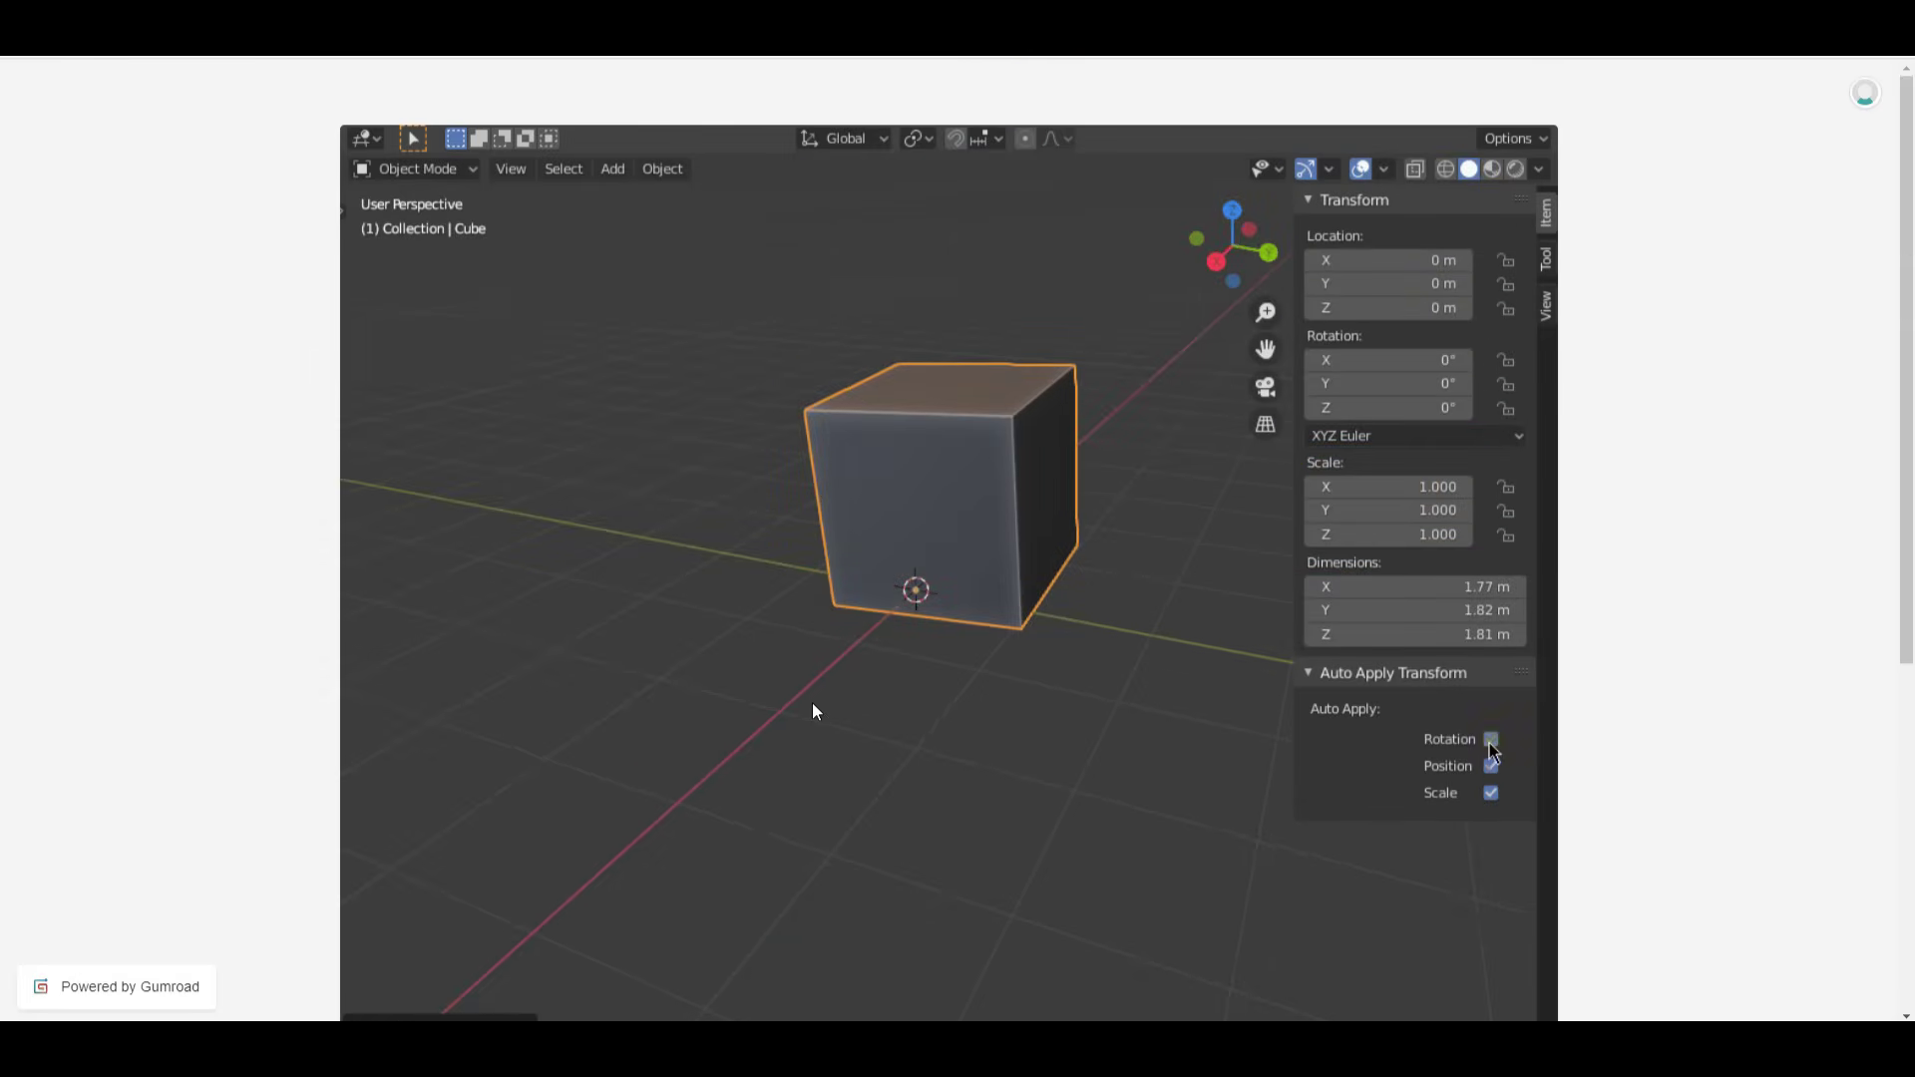
scroll(813, 703, "down", 4)
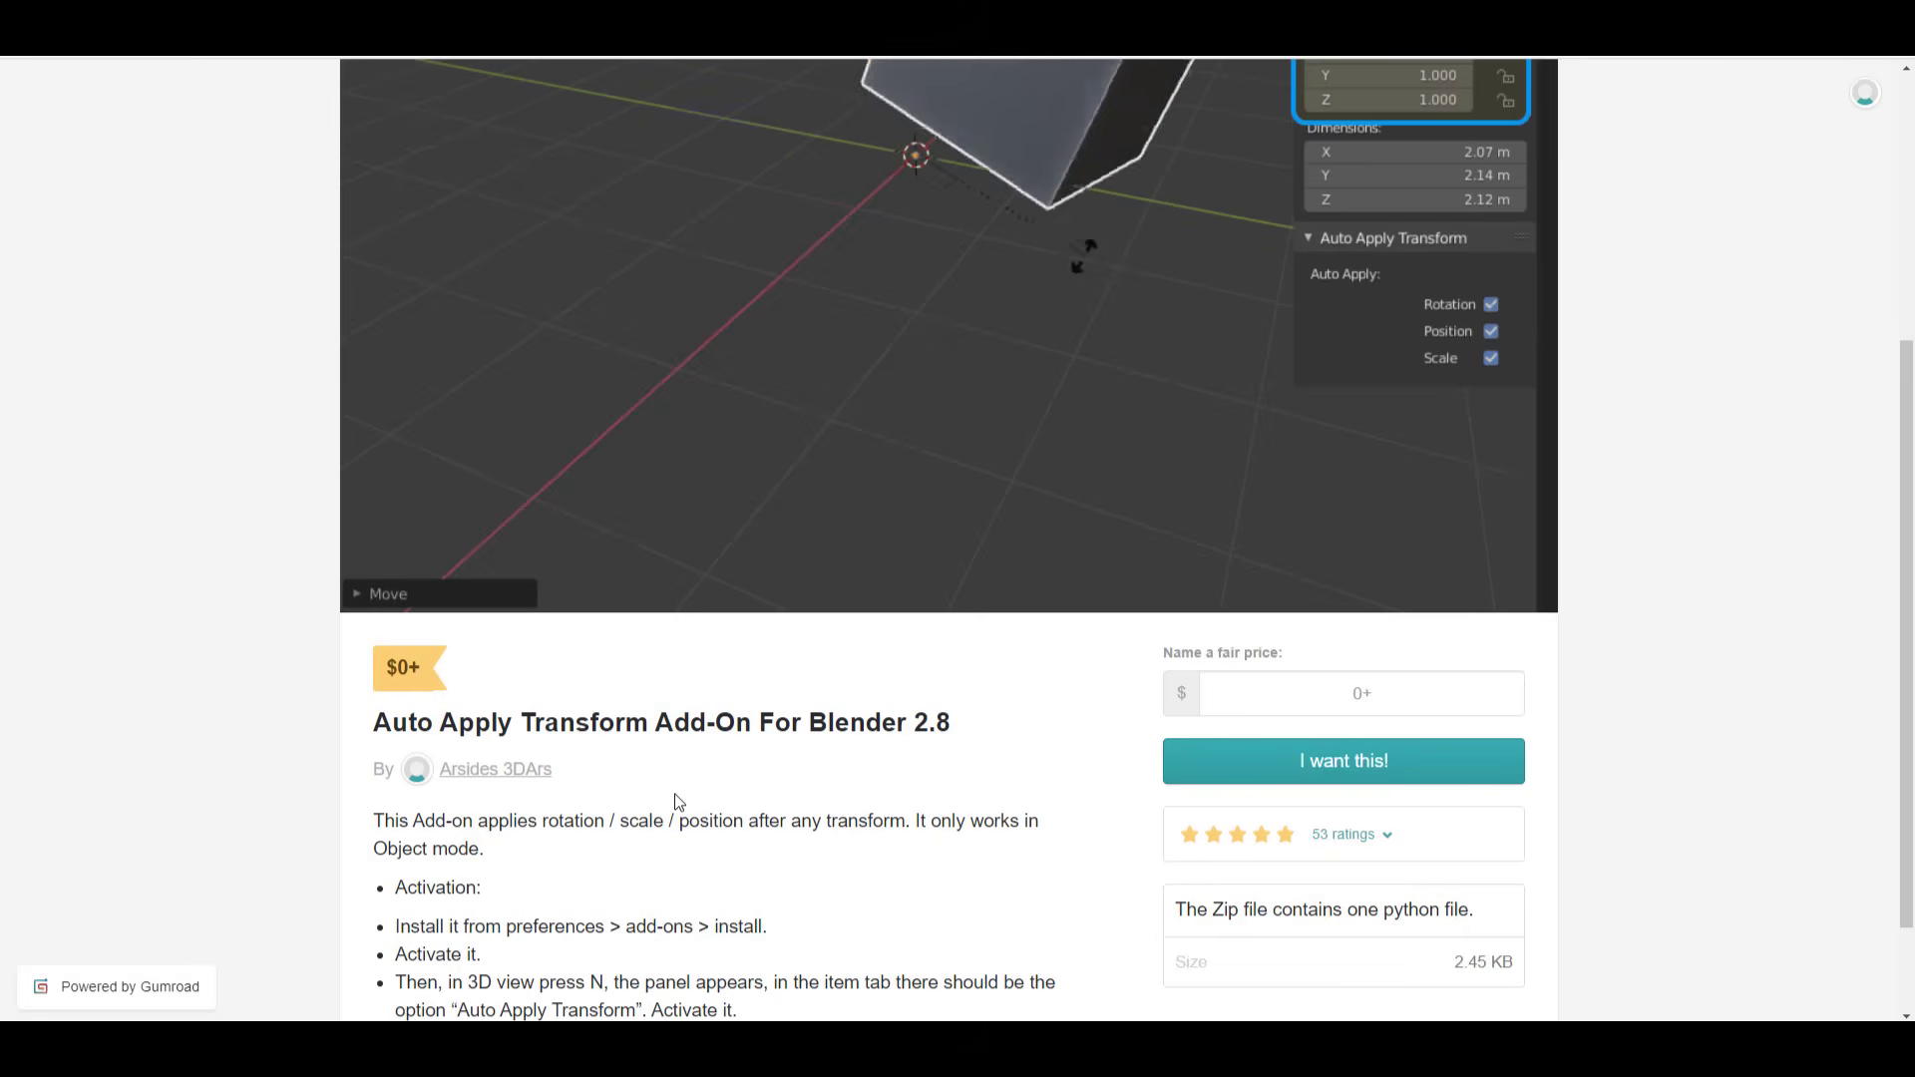
scroll(821, 782, "up", 4)
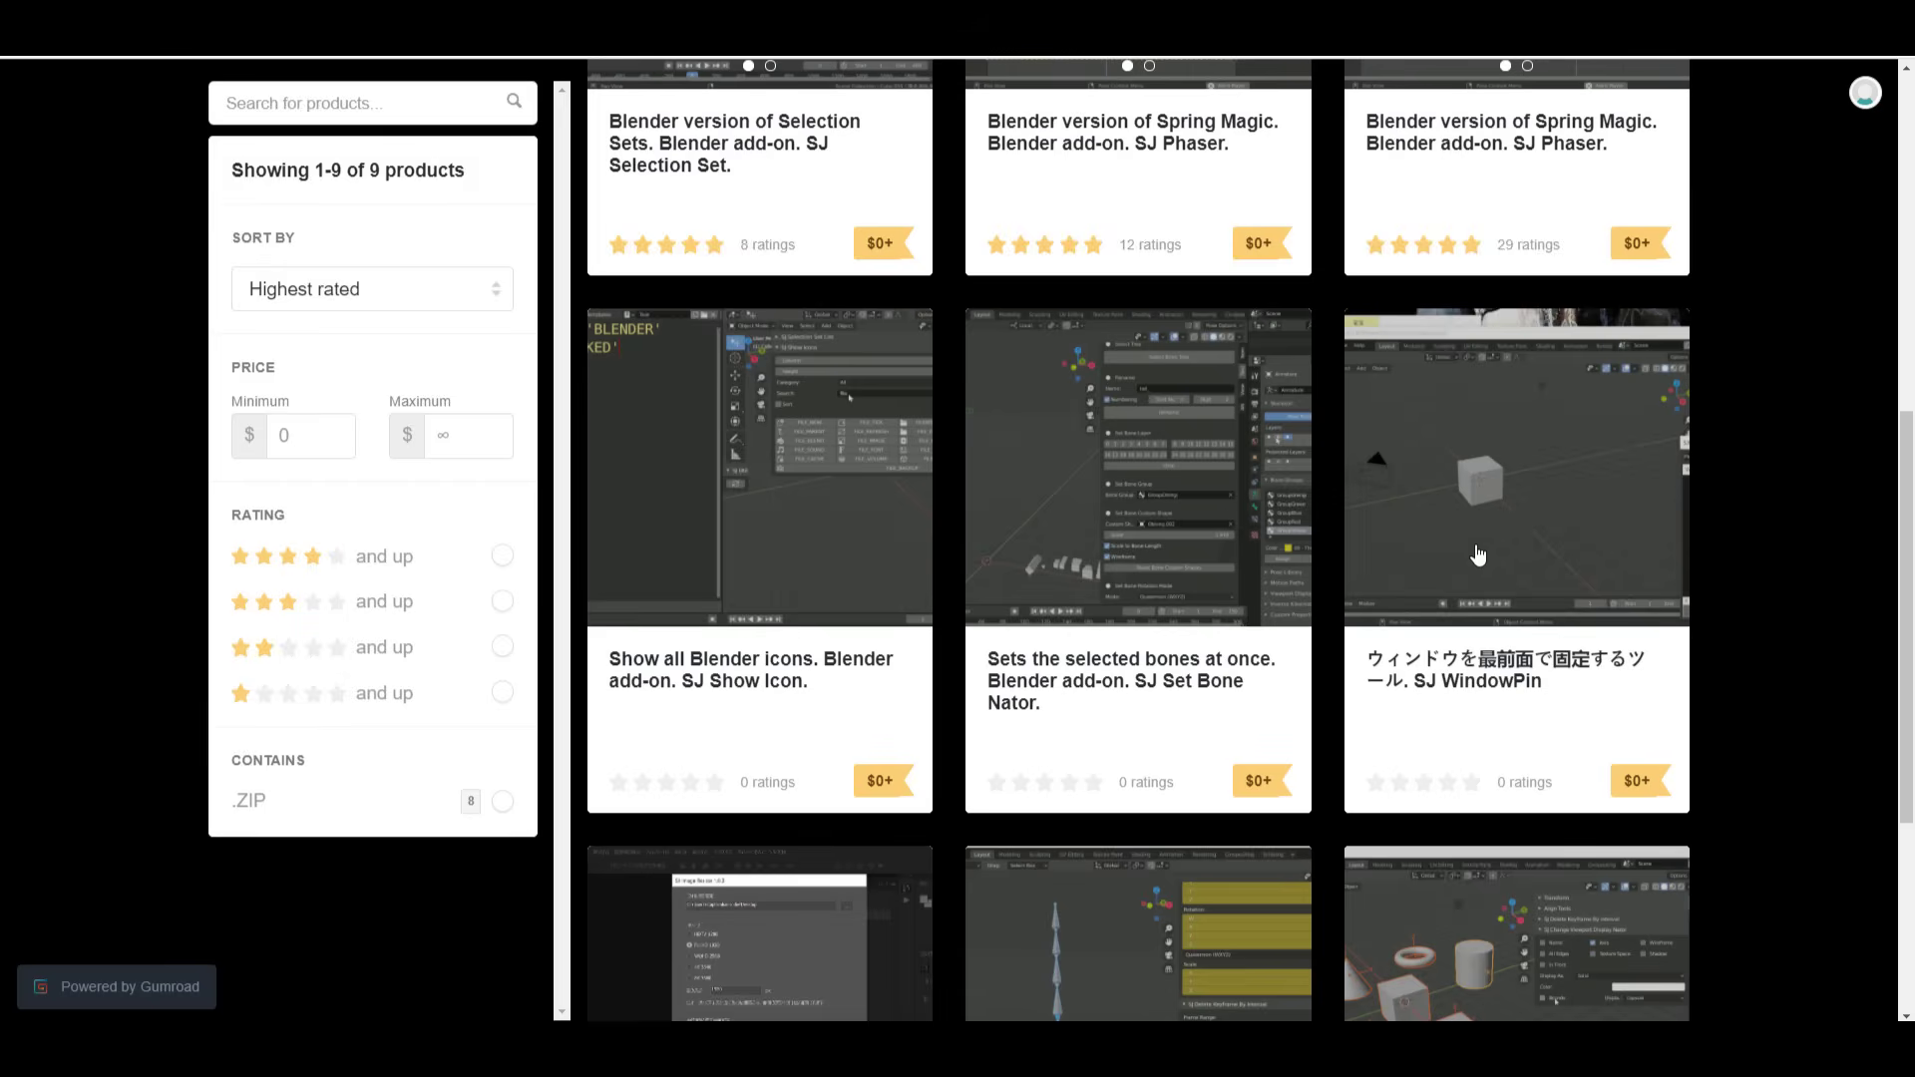
Browse the Gumroad creator's catalogue of Blender add-ons, including SJ Selection Set, SJ Phaser and the other listed products
scroll(1711, 530, "up", 5)
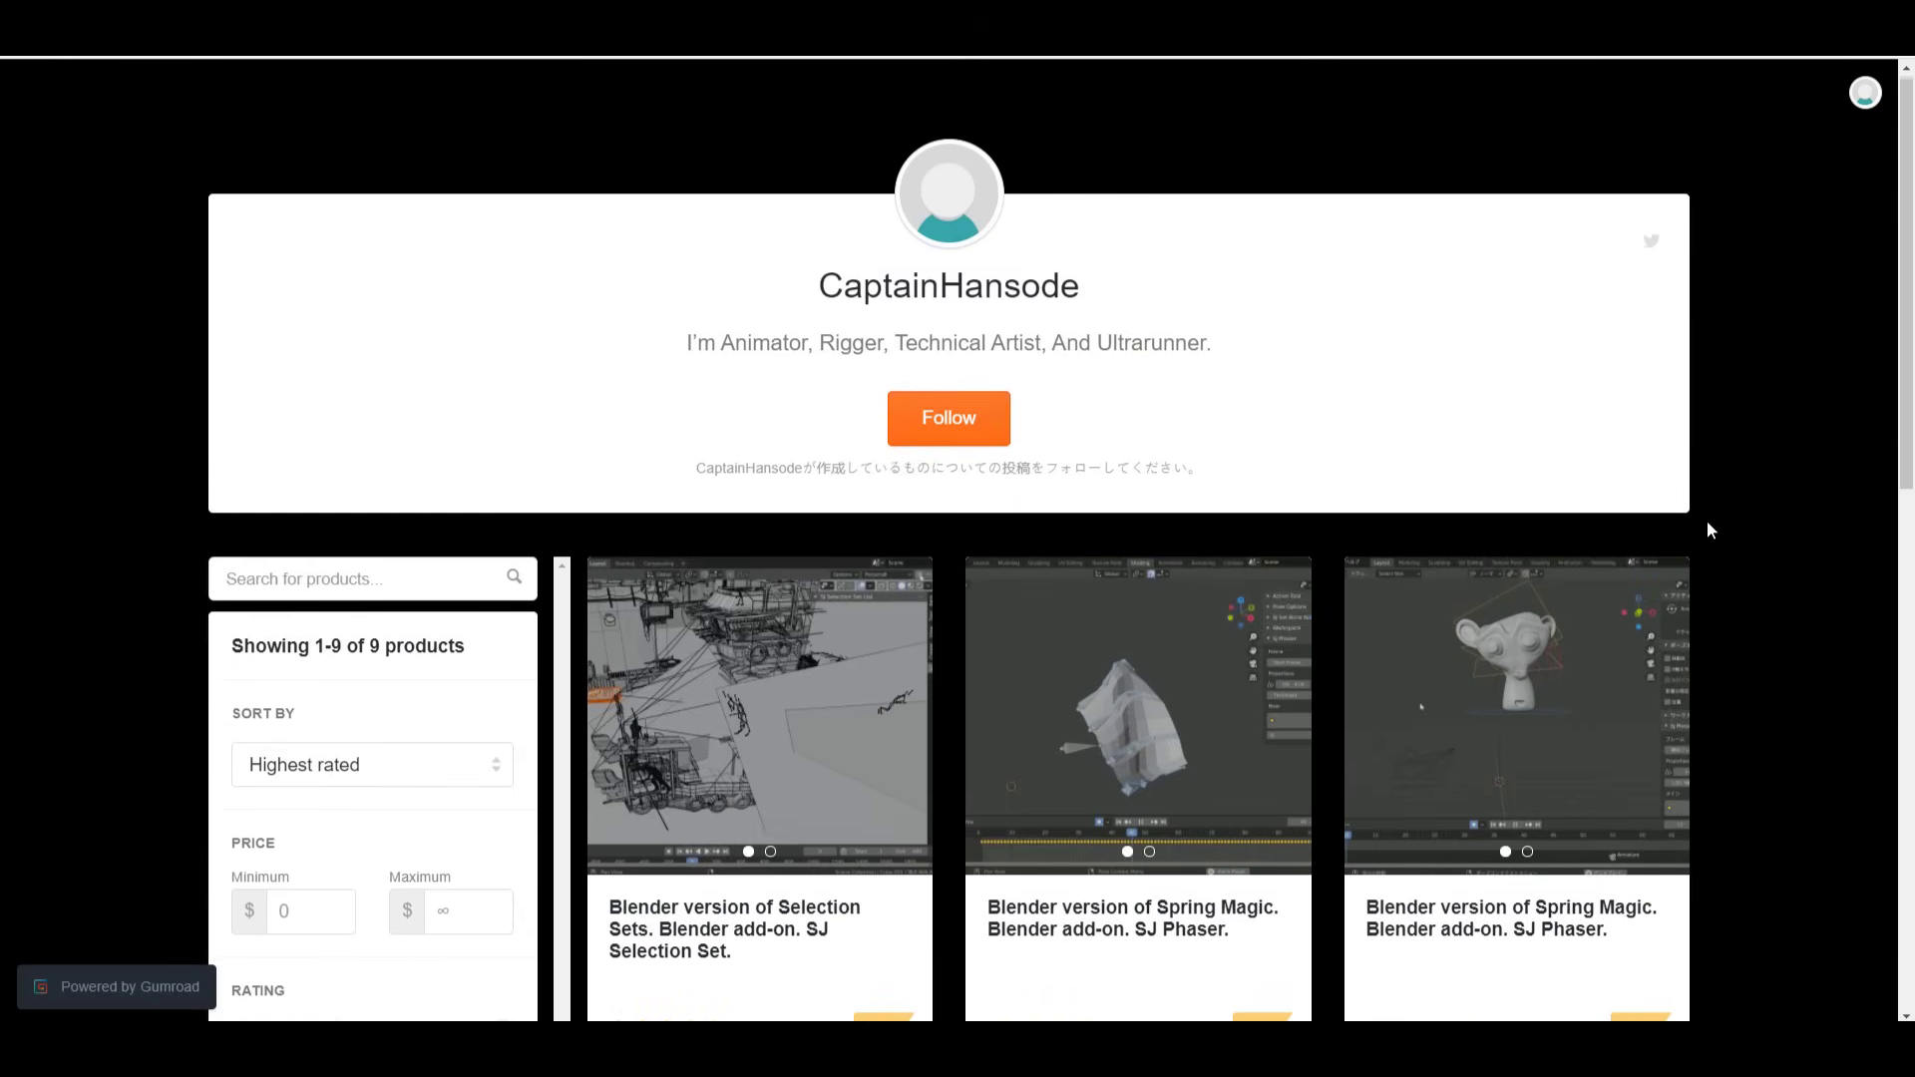
scroll(1154, 710, "down", 1)
scroll(1154, 710, "down", 9)
scroll(1154, 709, "up", 10)
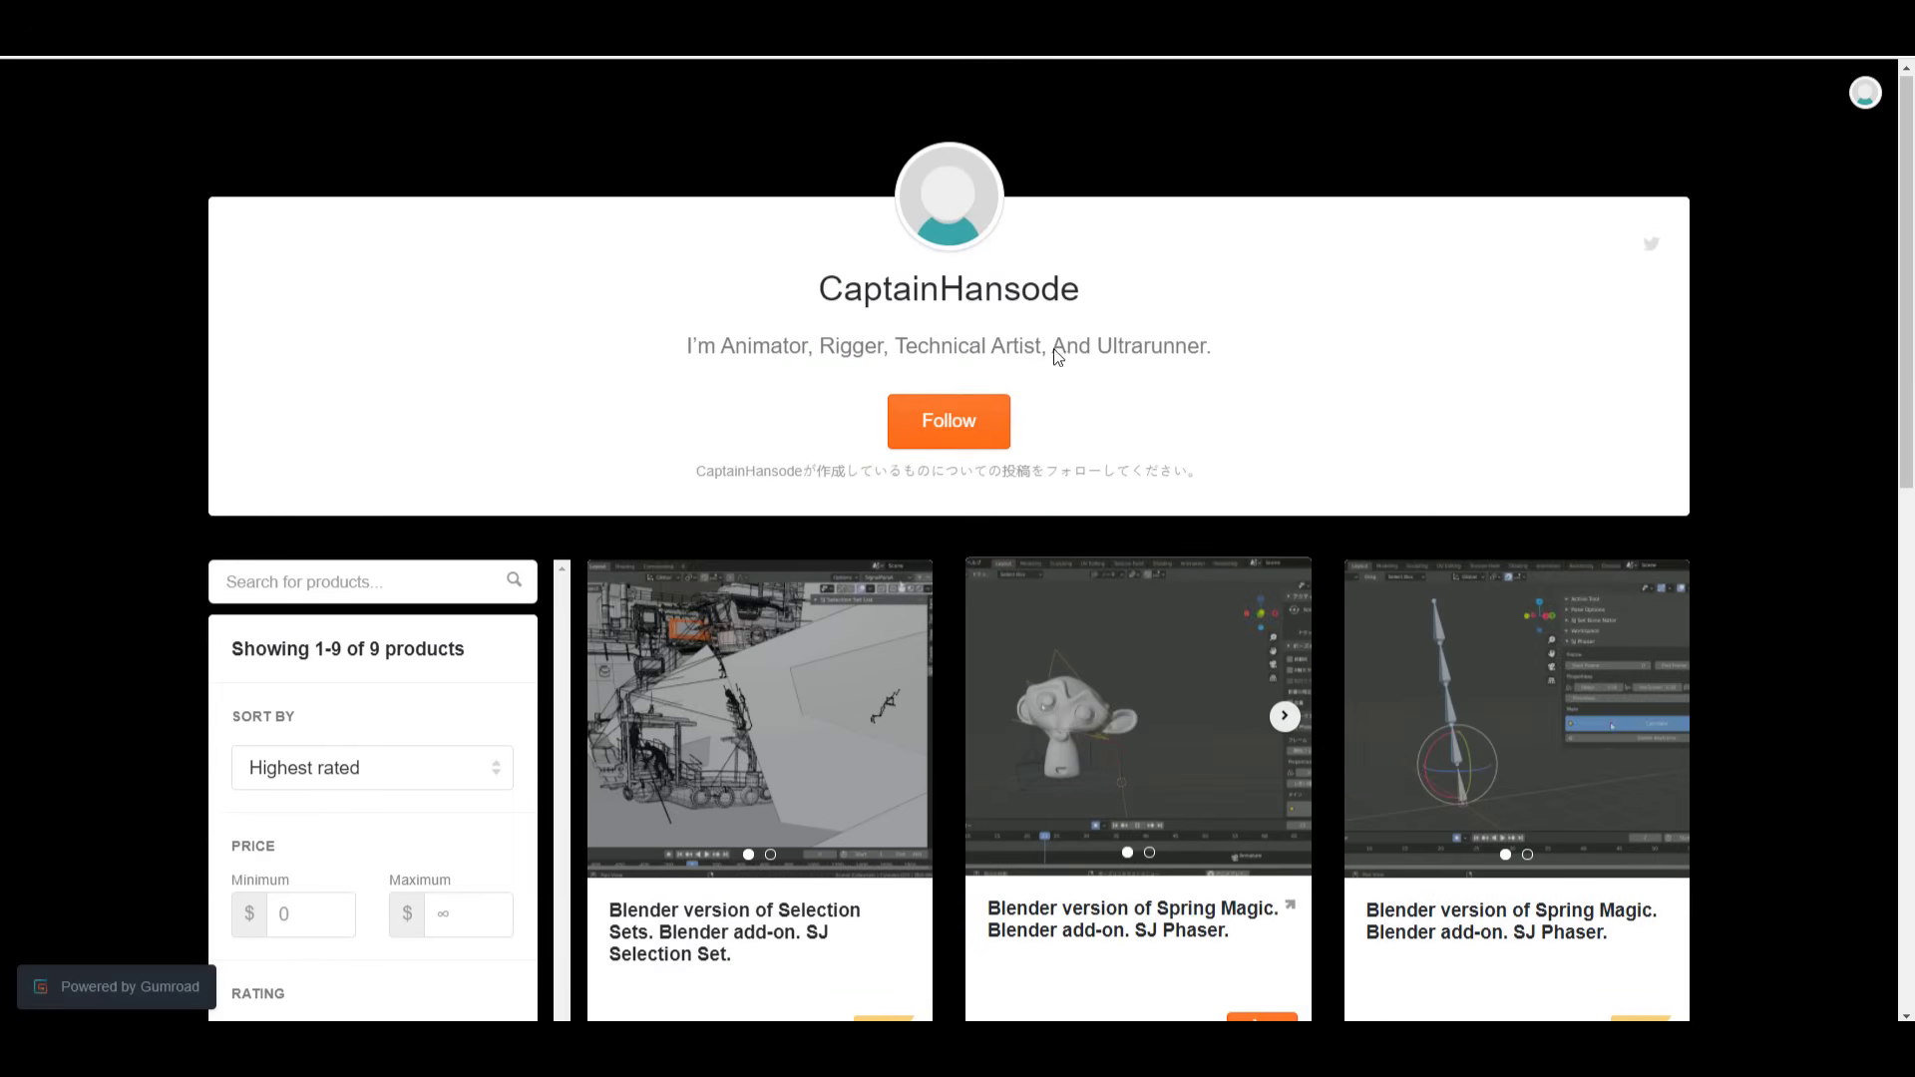
scroll(1193, 374, "down", 10)
scroll(1259, 510, "up", 10)
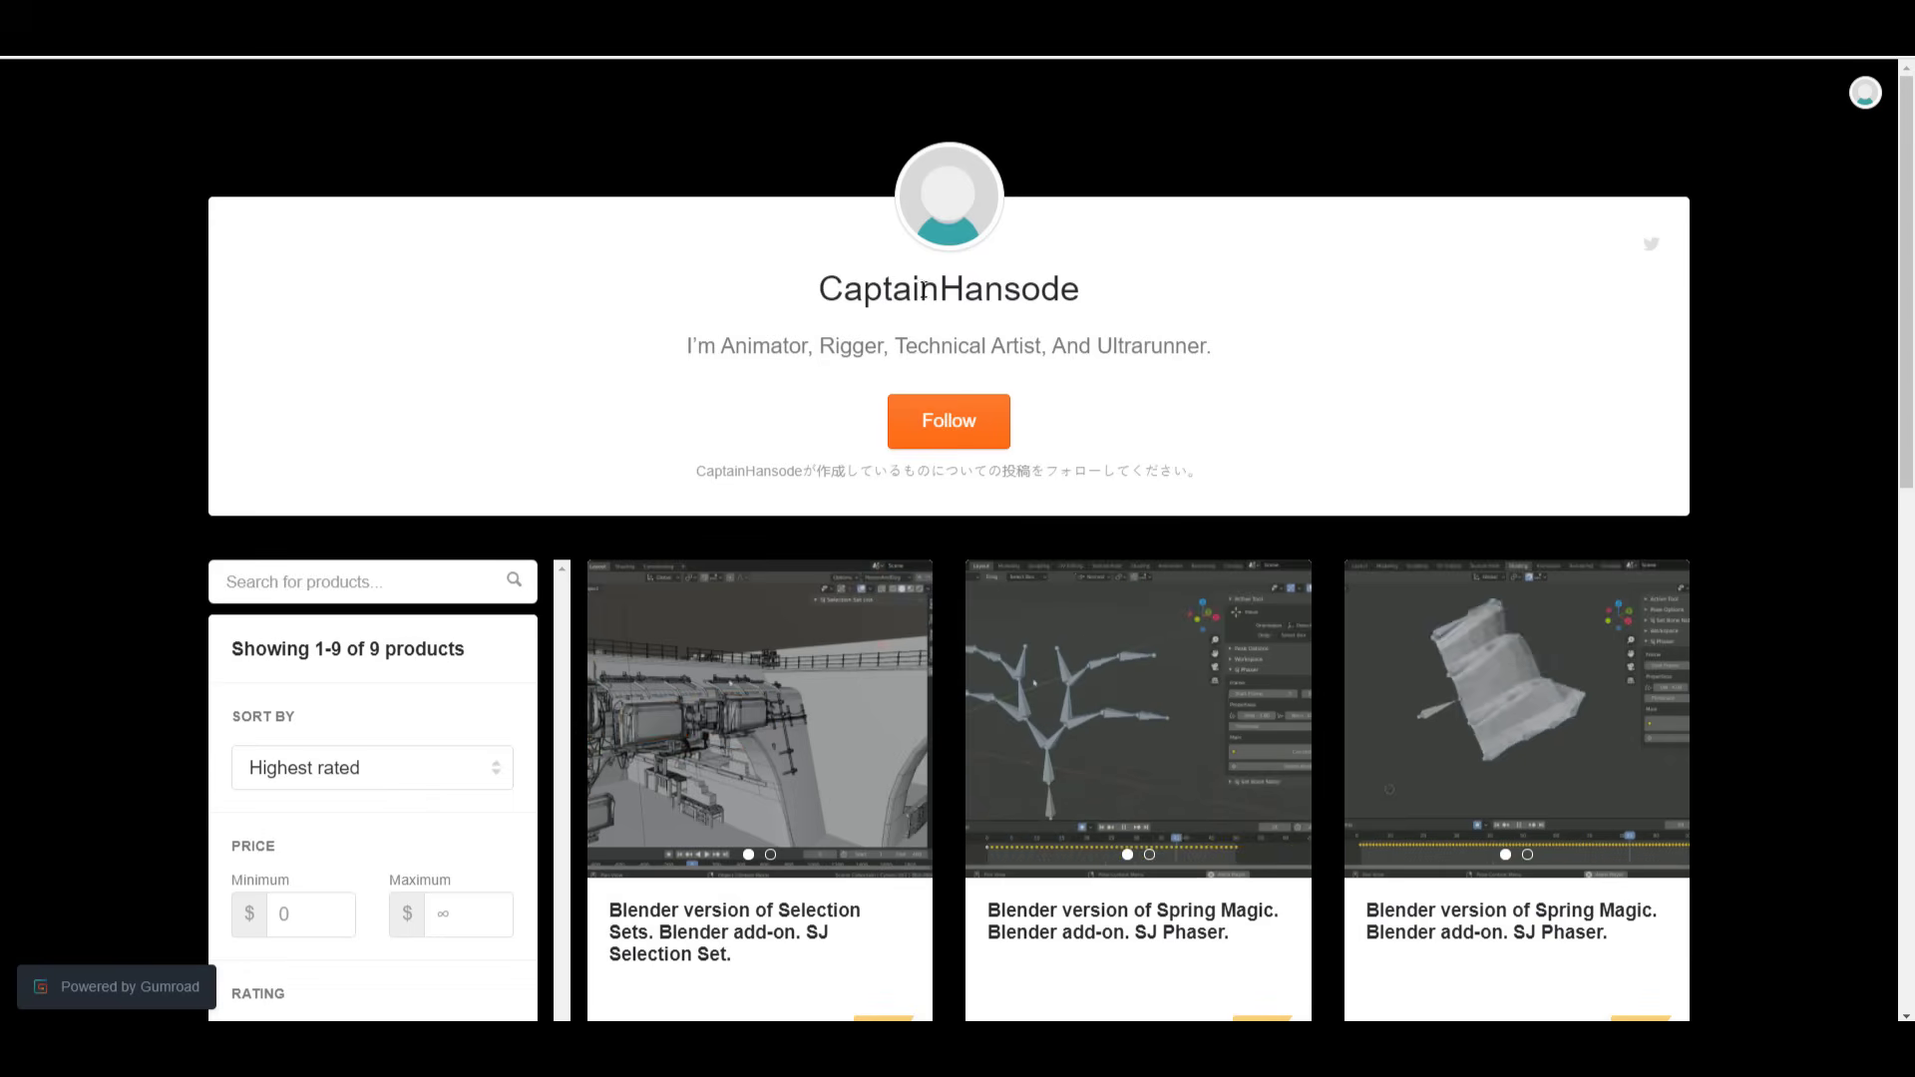
scroll(1344, 339, "down", 2)
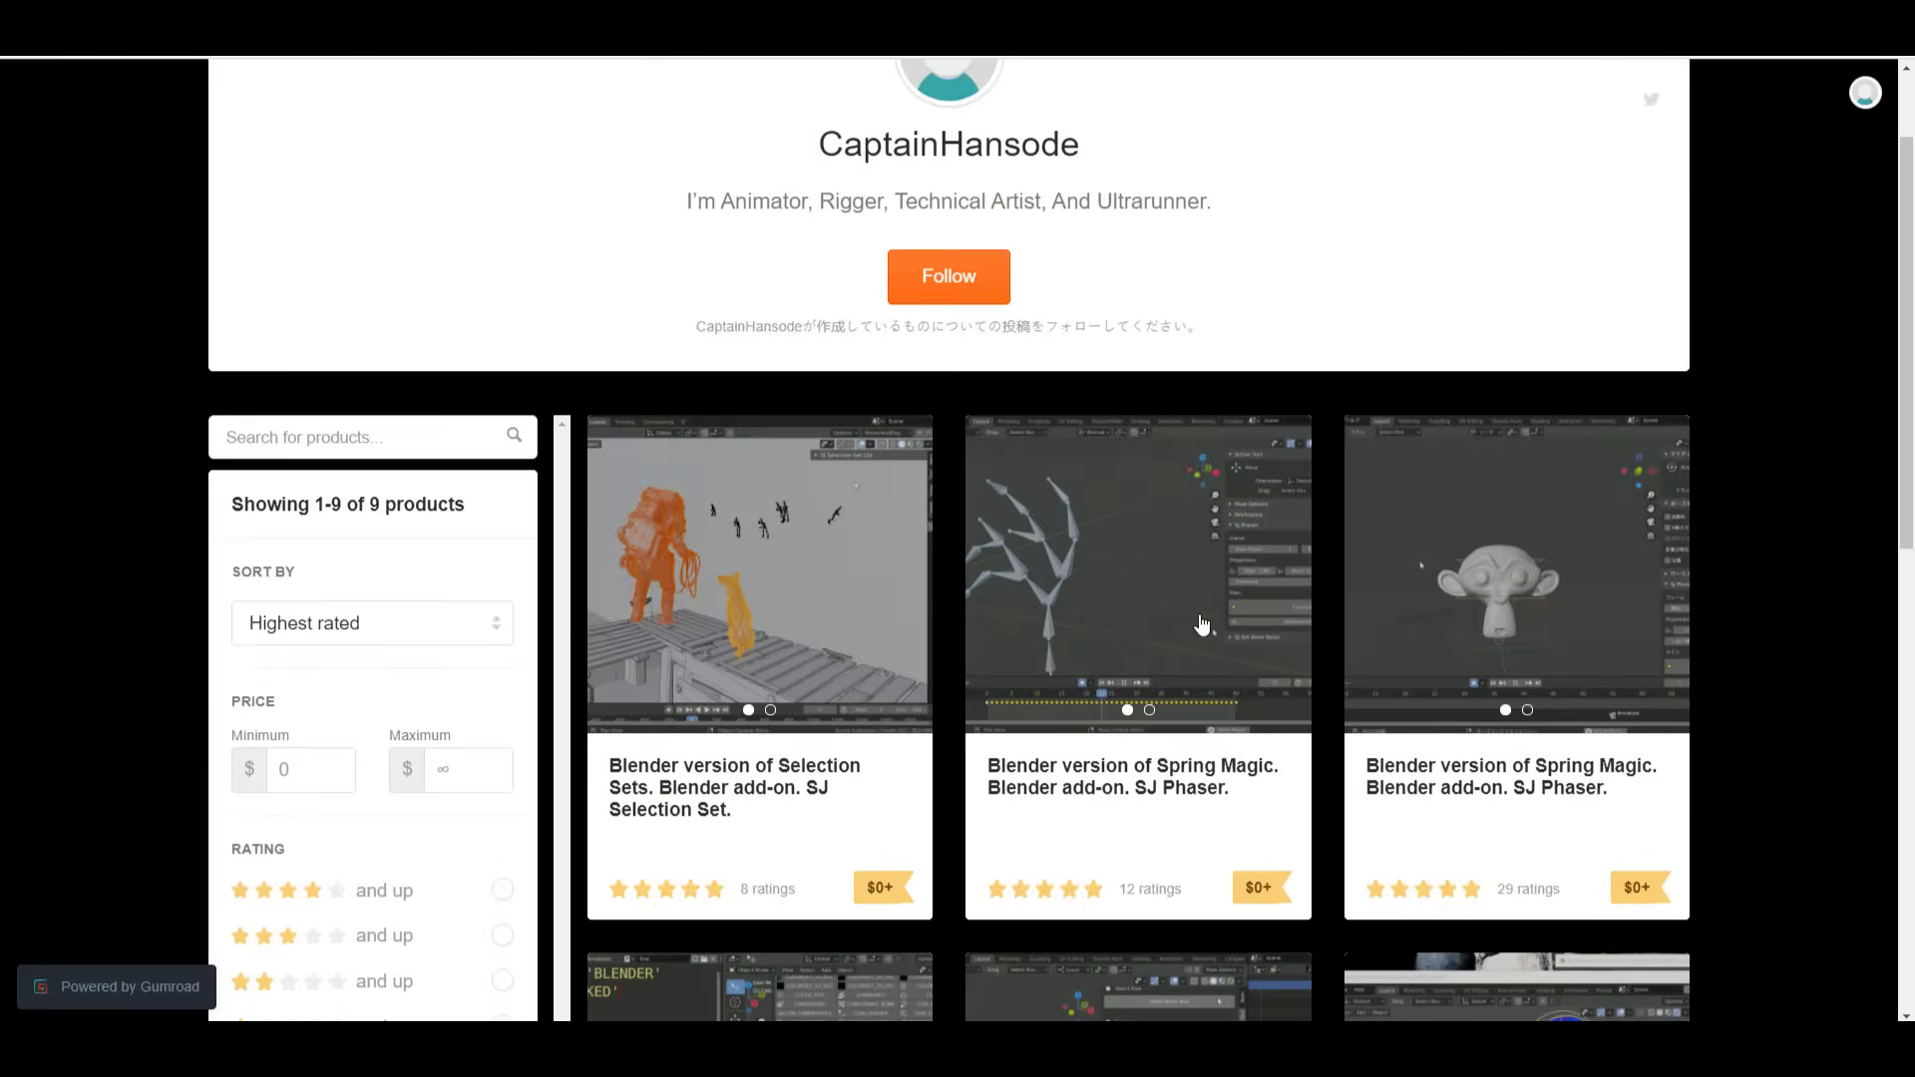
scroll(1097, 515, "down", 7)
scroll(1102, 510, "up", 6)
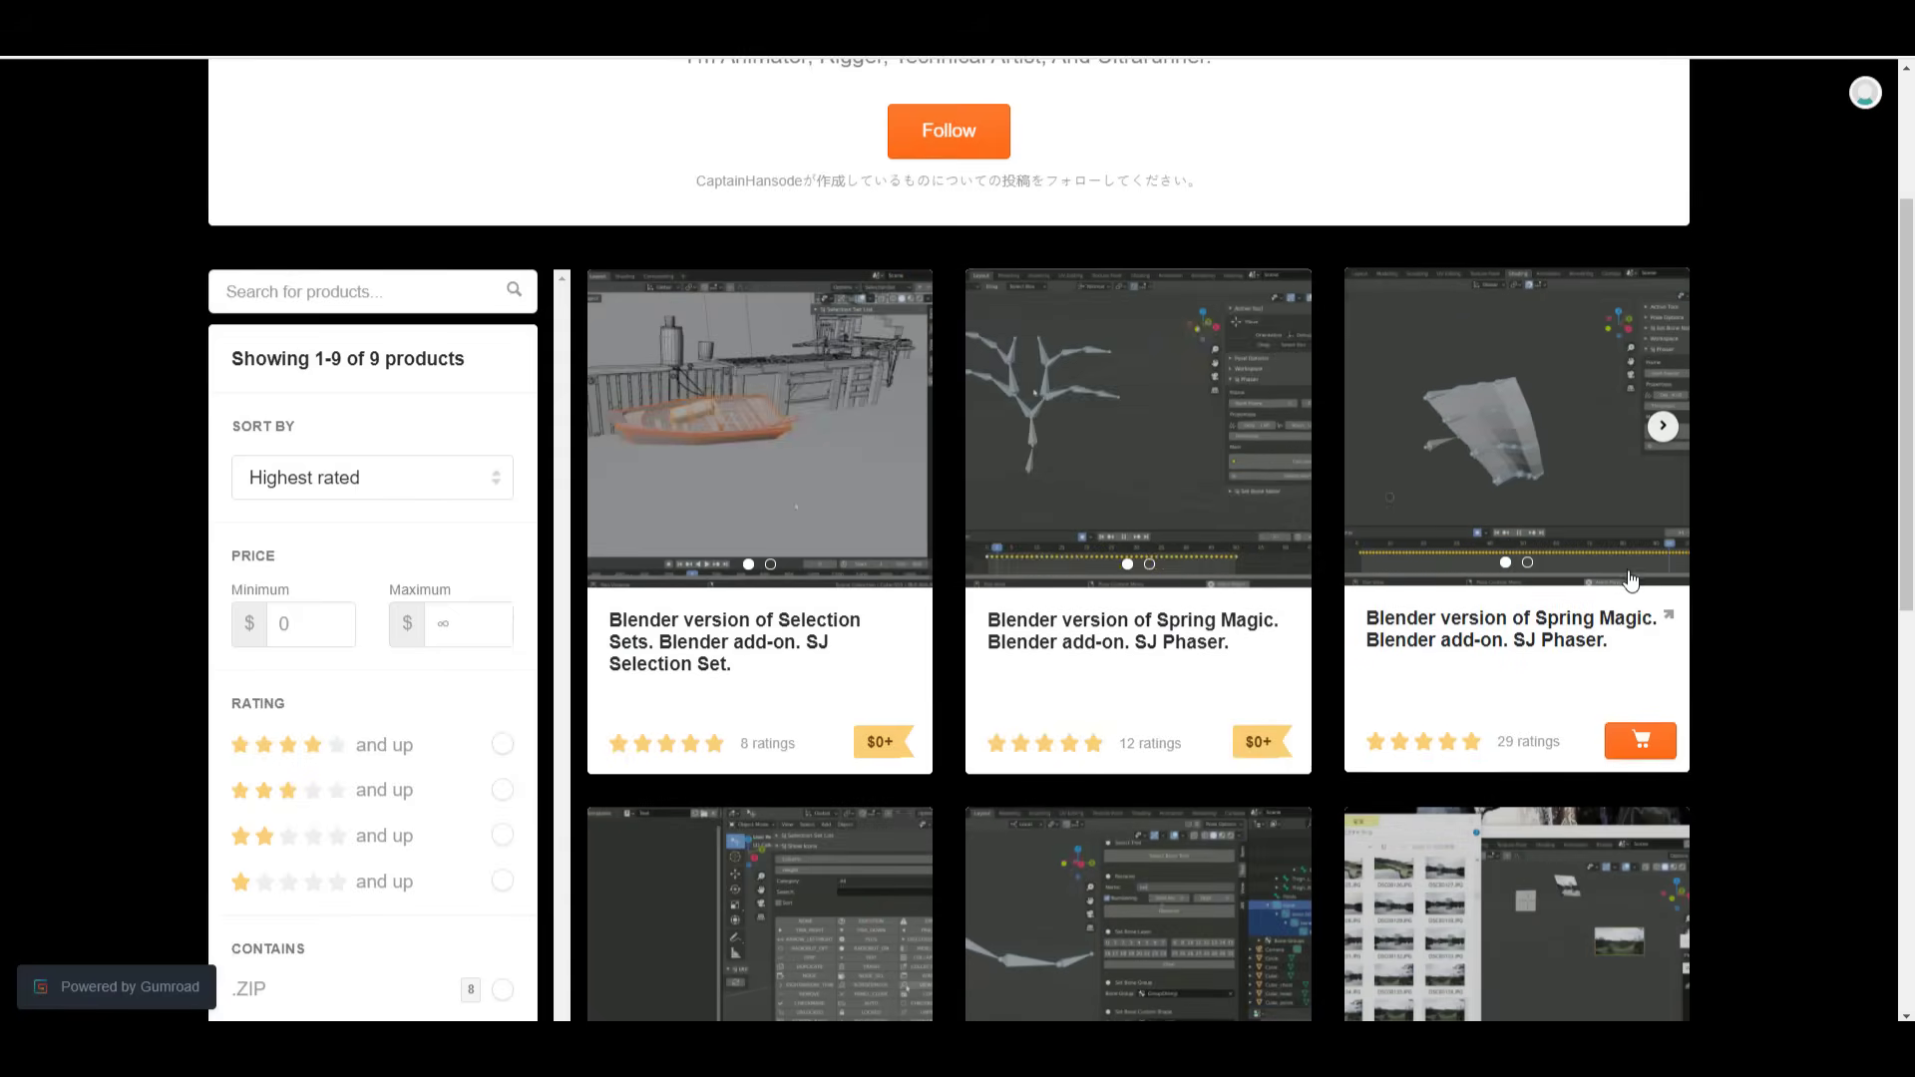
scroll(961, 588, "up", 3)
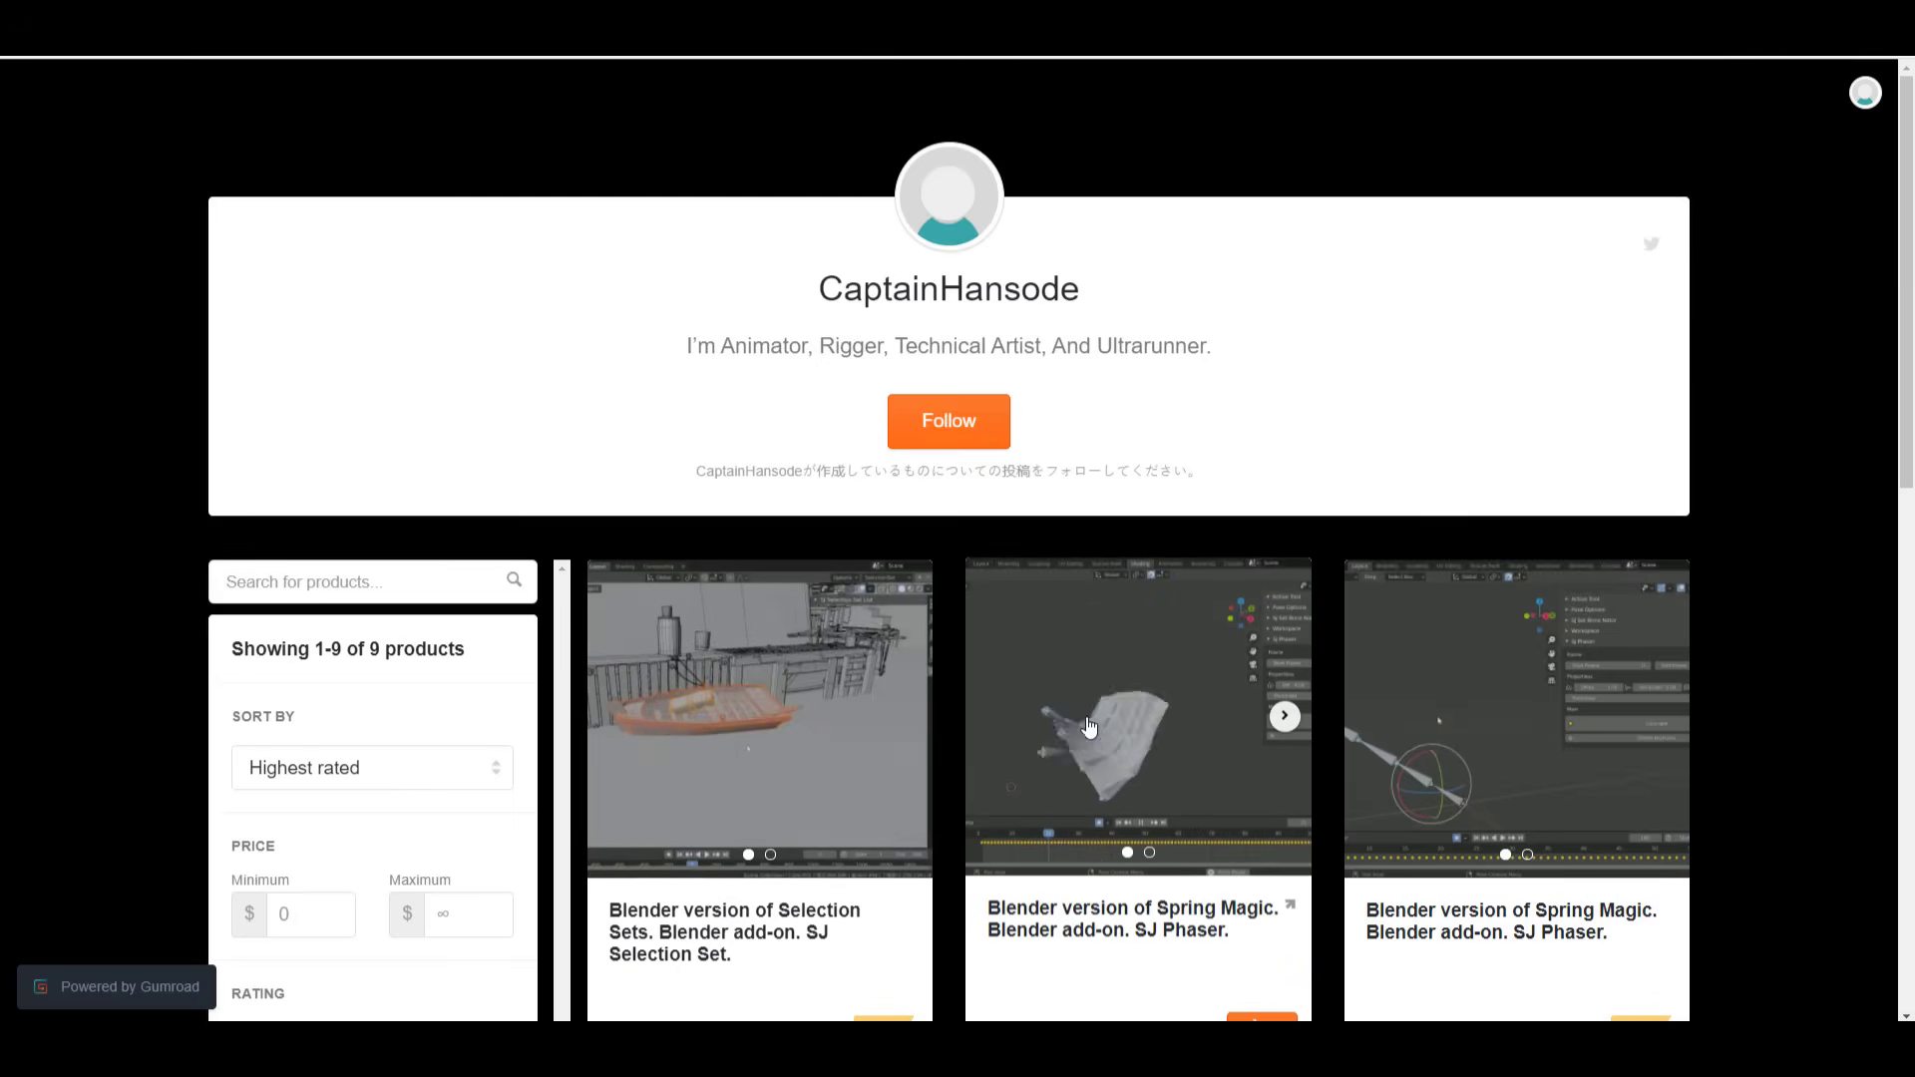
scroll(1088, 725, "down", 5)
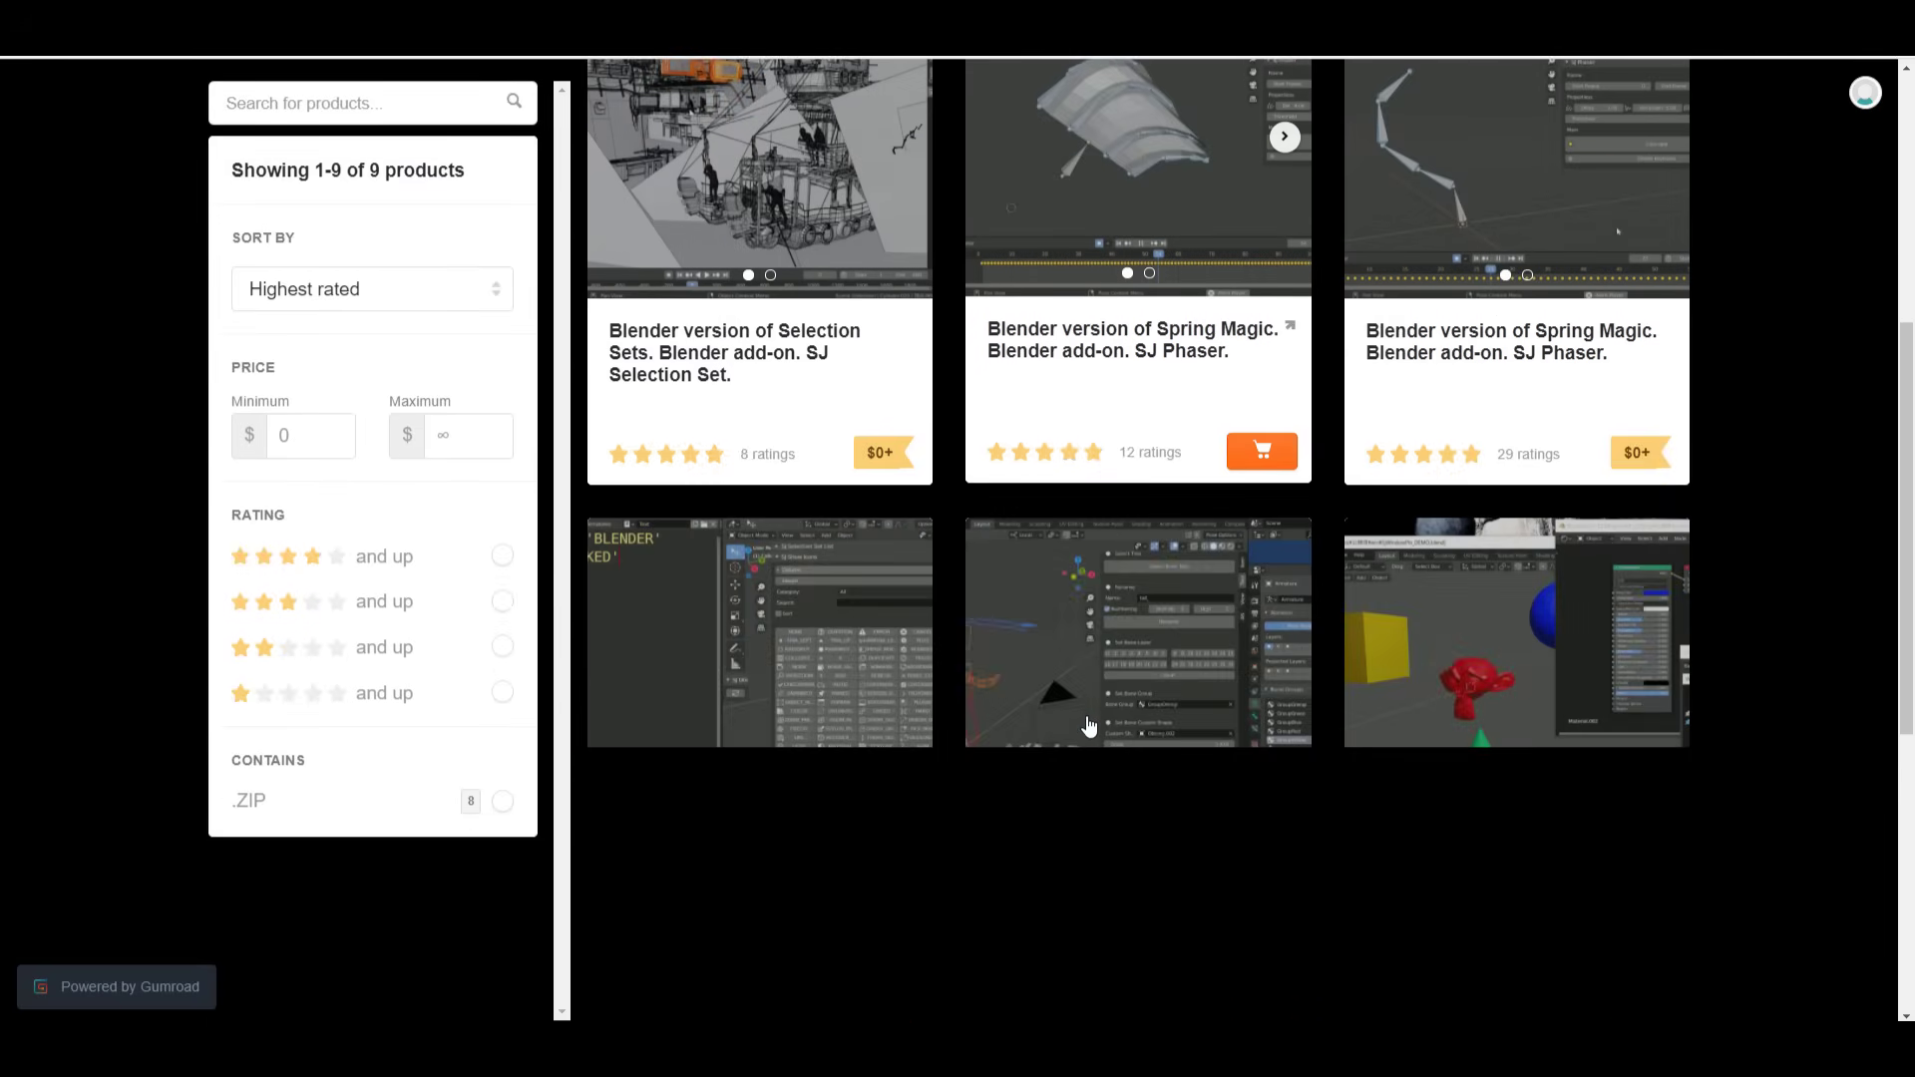
scroll(1088, 726, "up", 5)
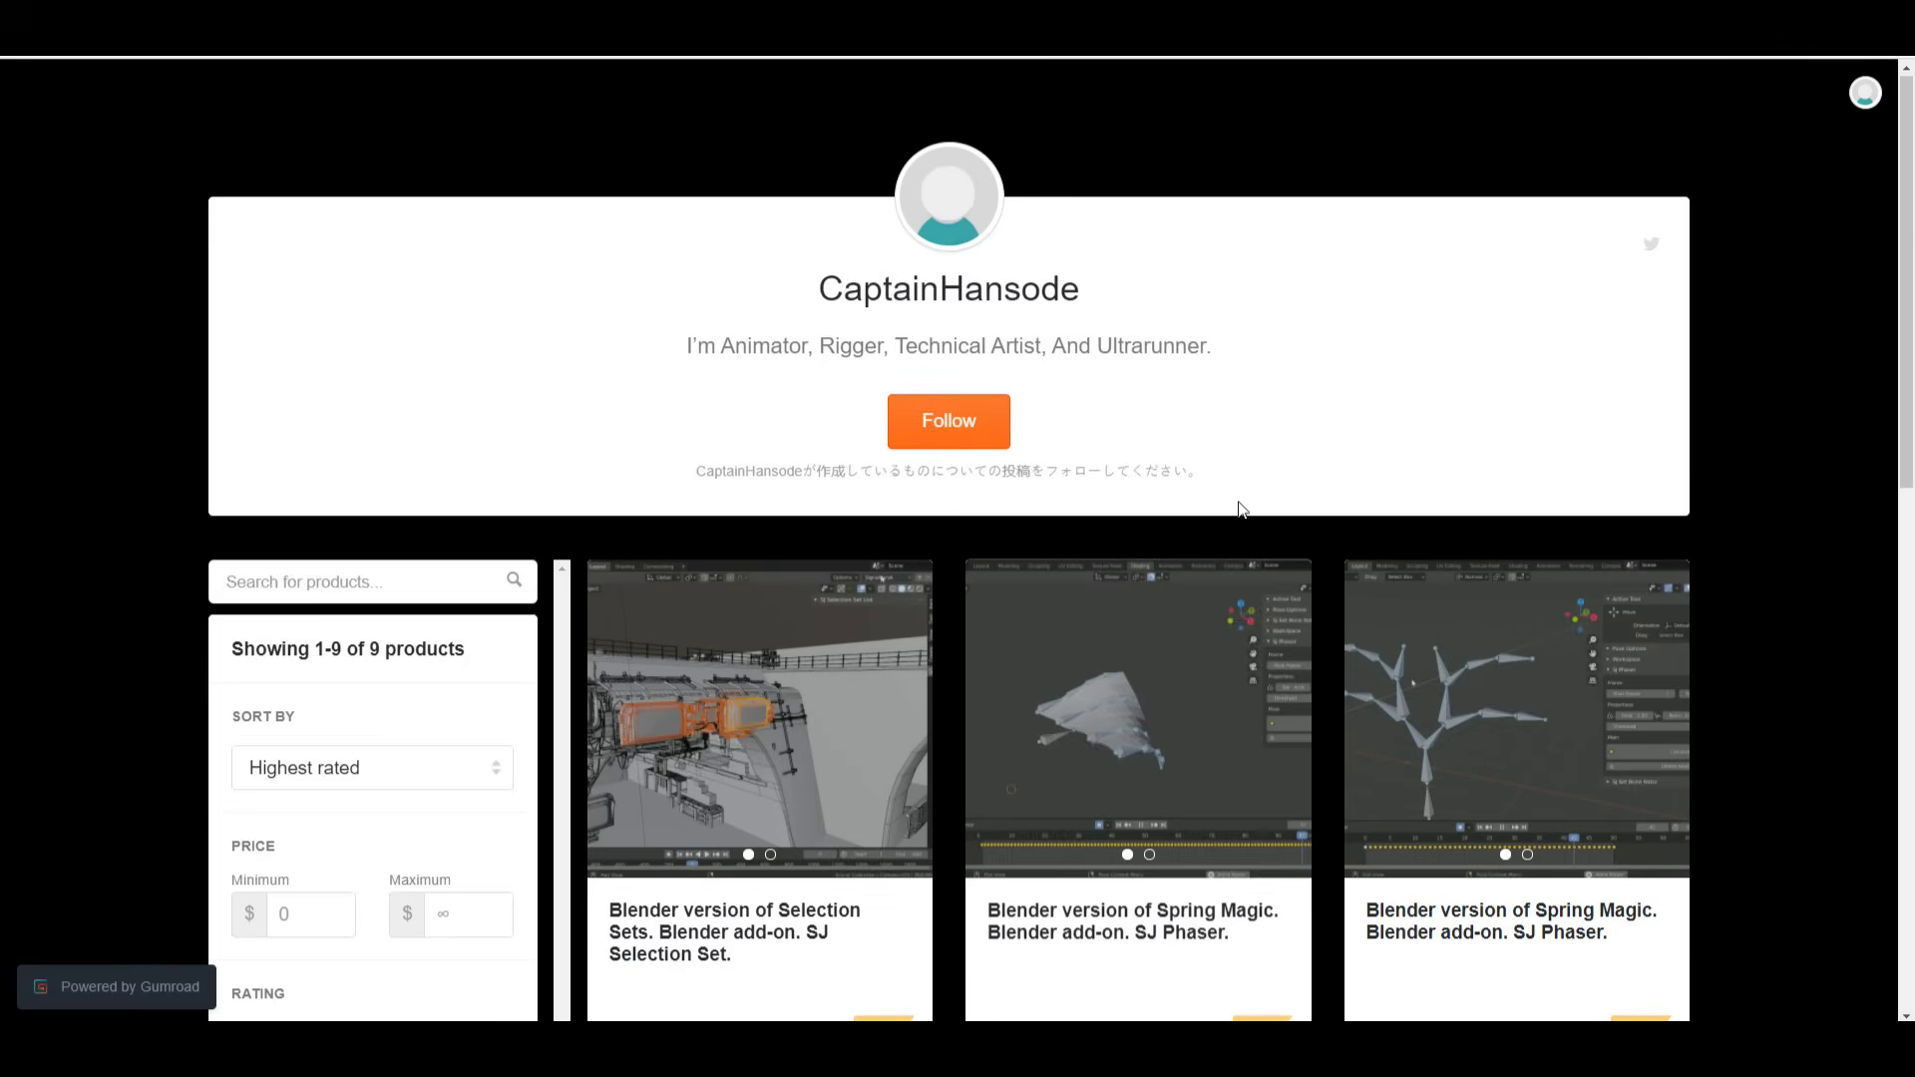